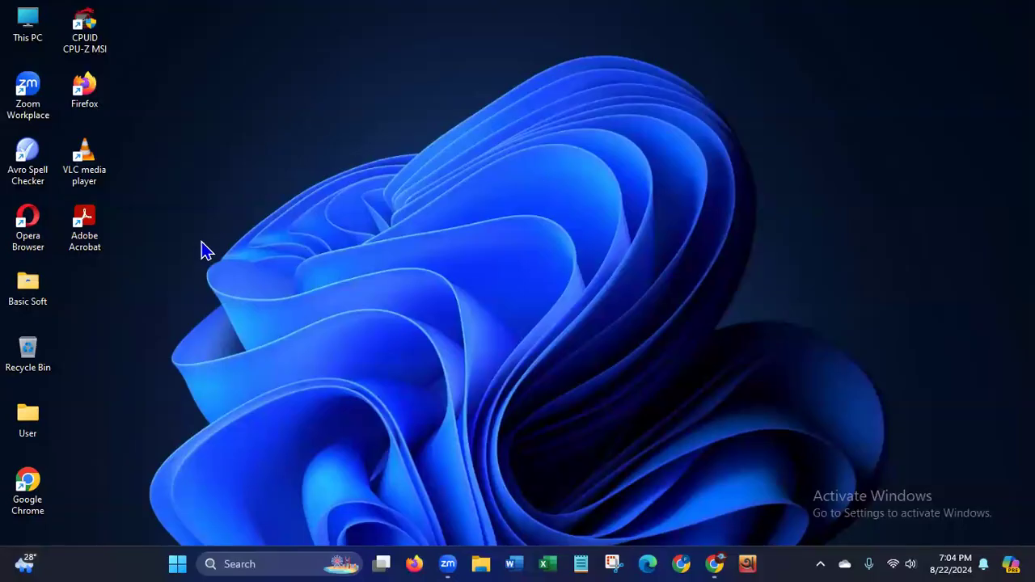
- Open Google Chrome with the 2009 profile and go to Blogger
{"action": "double_click", "coordinate": [24, 485]}
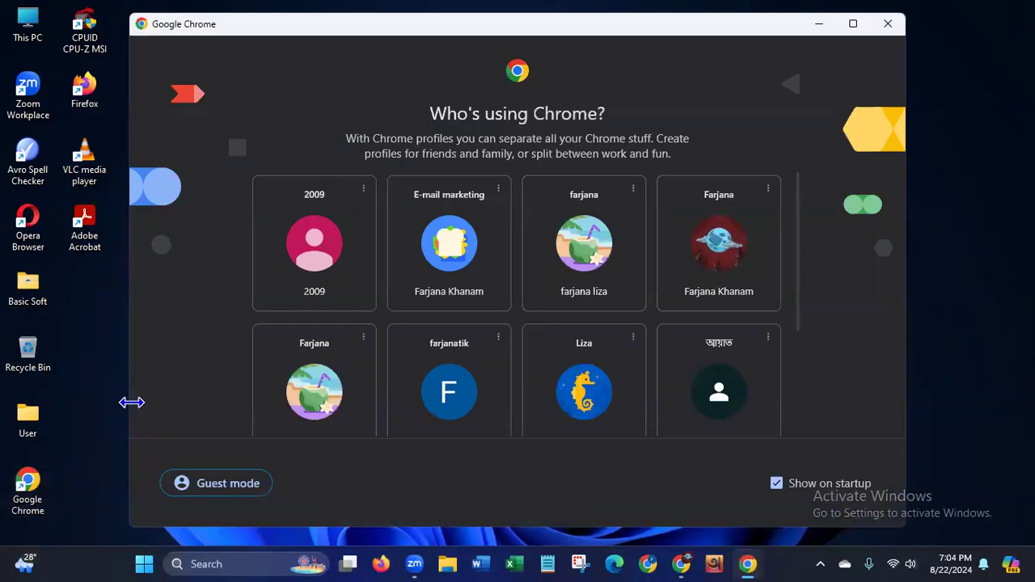
{"action": "left_click", "coordinate": [282, 299]}
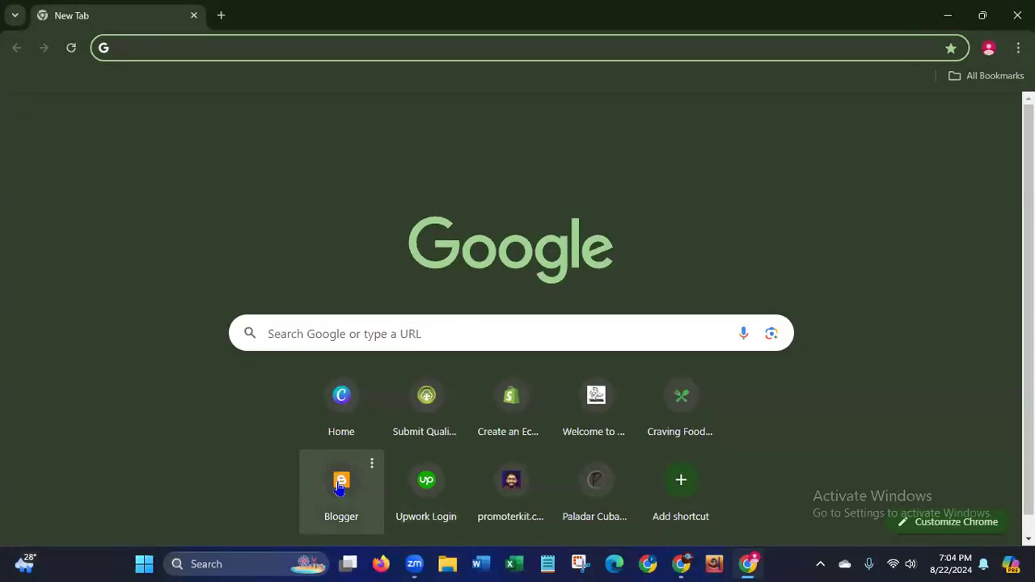
{"action": "left_click", "coordinate": [339, 488]}
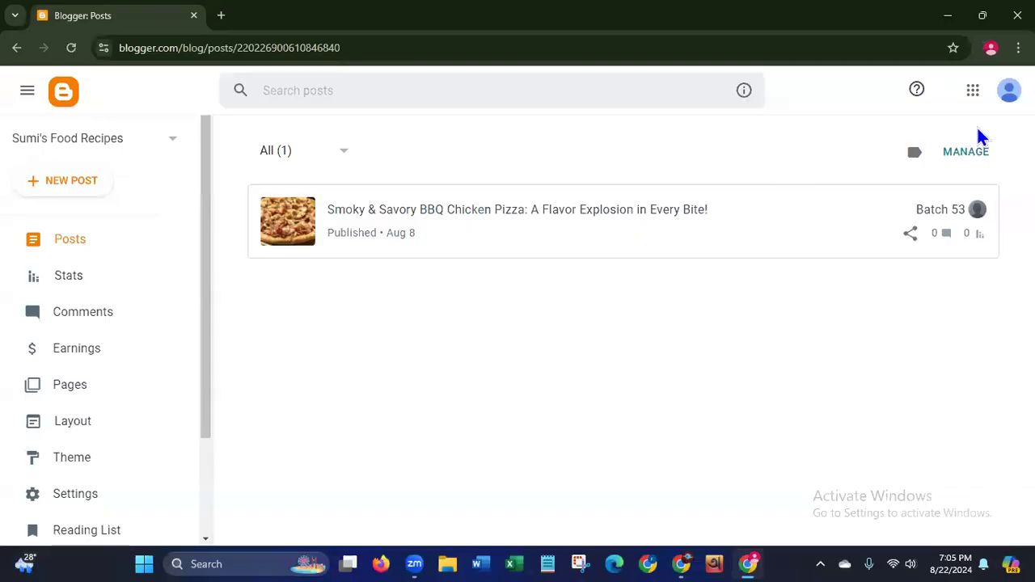
- Check which Google account is signed in to Blogger and look over the blog management sections
{"action": "left_click", "coordinate": [1008, 90]}
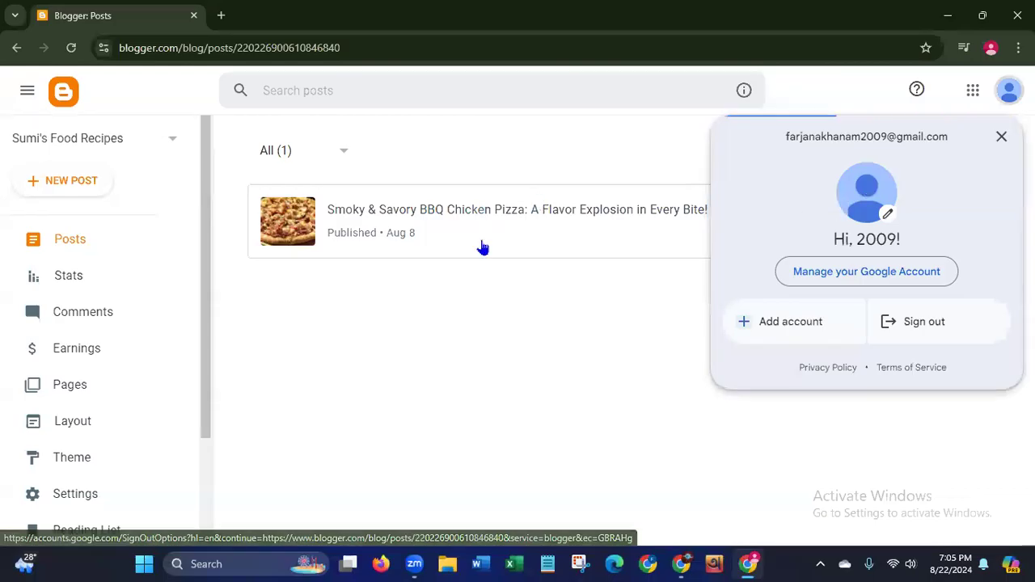
{"action": "left_click", "coordinate": [332, 367]}
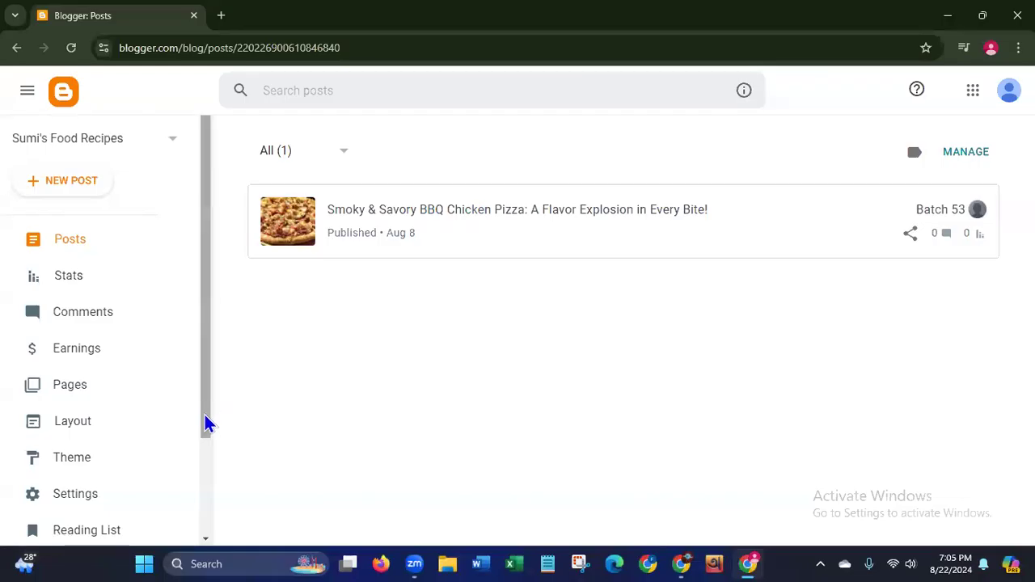
{"action": "scroll", "coordinate": [202, 486], "scroll_direction": "down", "scroll_amount": 2}
{"action": "scroll", "coordinate": [205, 458], "scroll_direction": "up", "scroll_amount": 1}
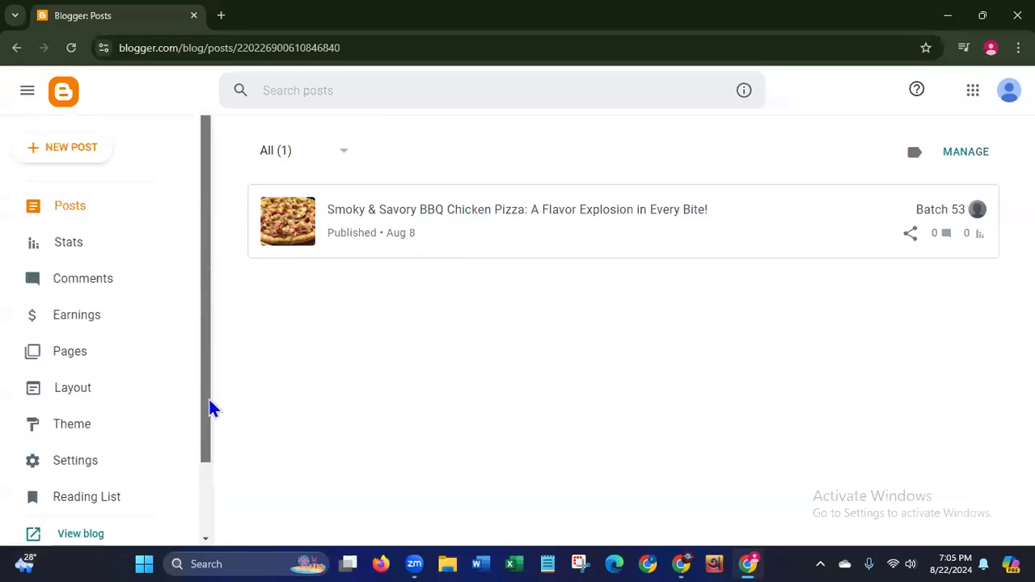
{"action": "scroll", "coordinate": [208, 408], "scroll_direction": "up", "scroll_amount": 1}
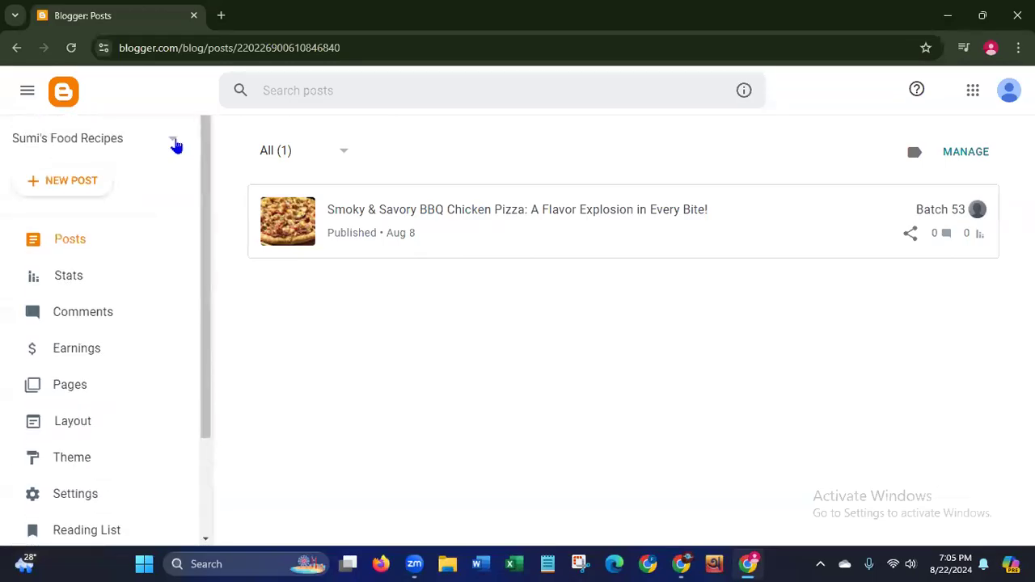
- Start a new blog and give it the title "Rina's Kitchen"
{"action": "left_click", "coordinate": [175, 144]}
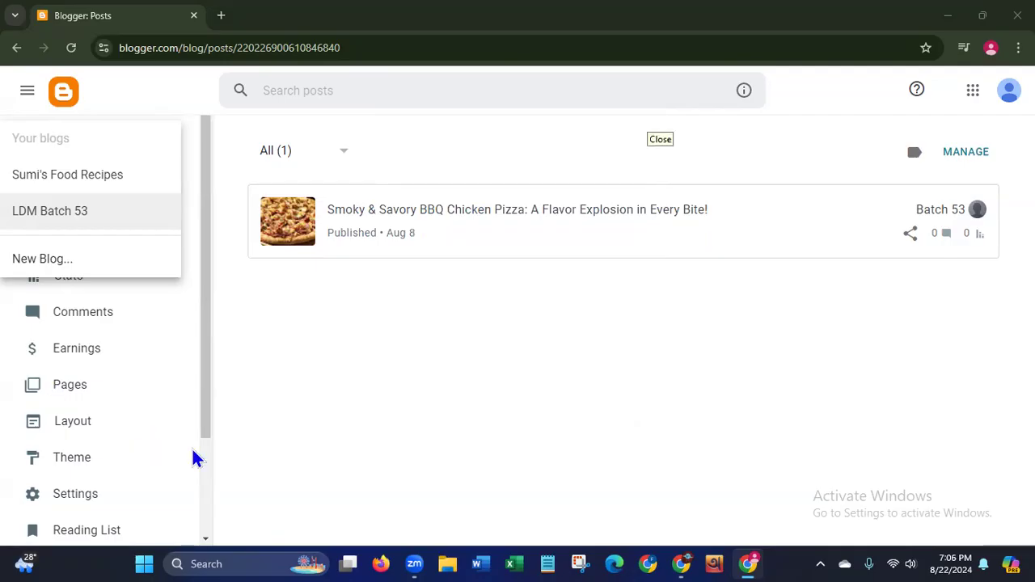
{"action": "left_click", "coordinate": [67, 269]}
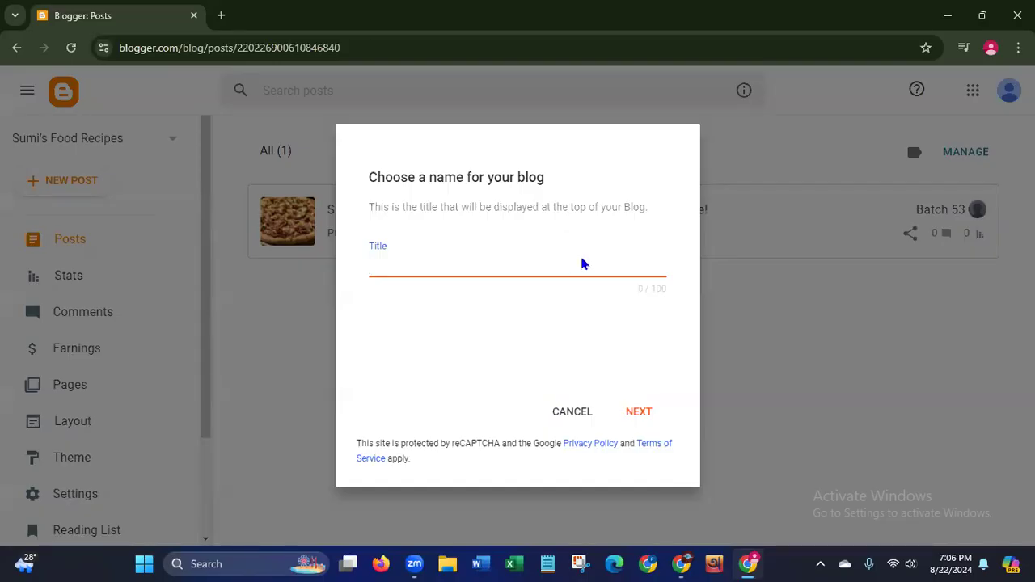
{"action": "left_click", "coordinate": [493, 267]}
{"action": "type", "text": "Rina's Kitchen"}
{"action": "left_click", "coordinate": [638, 414]}
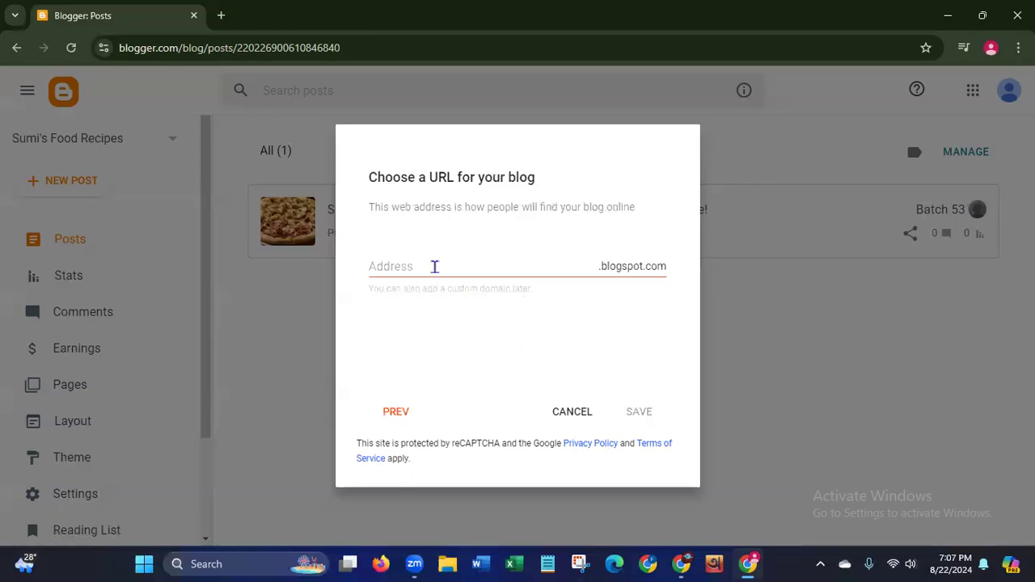
- Set the new blog's address to rinaskitchen24.blogspot.com and save the blog
{"action": "left_click", "coordinate": [484, 261]}
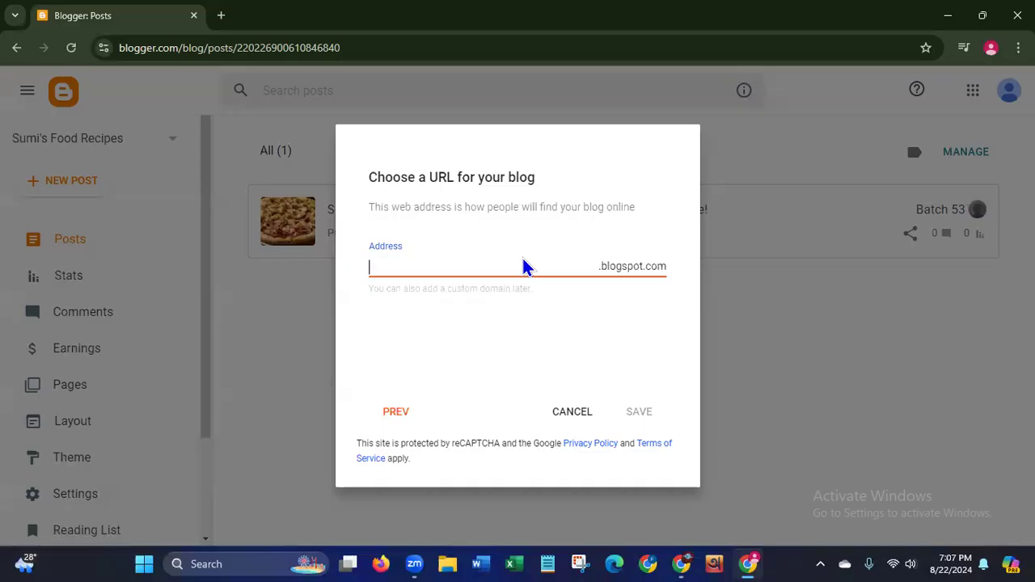
{"action": "type", "text": "rinas"}
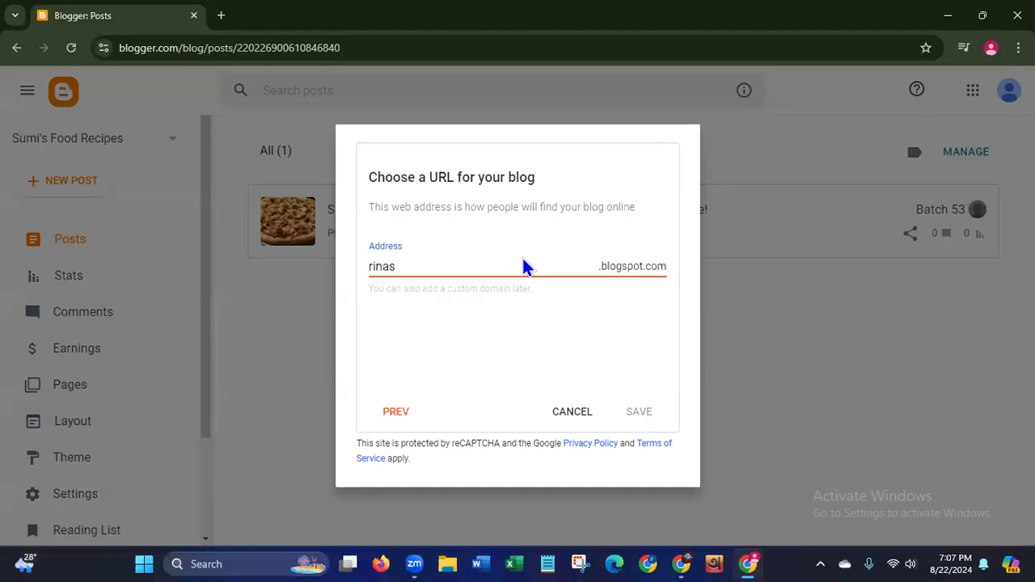
{"action": "type", "text": "k"}
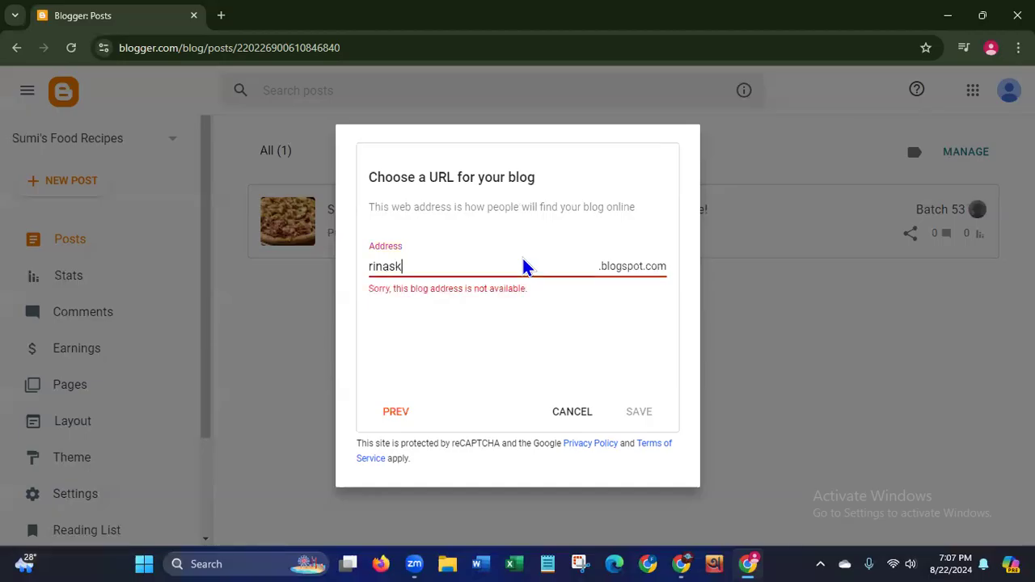
{"action": "type", "text": "itchen"}
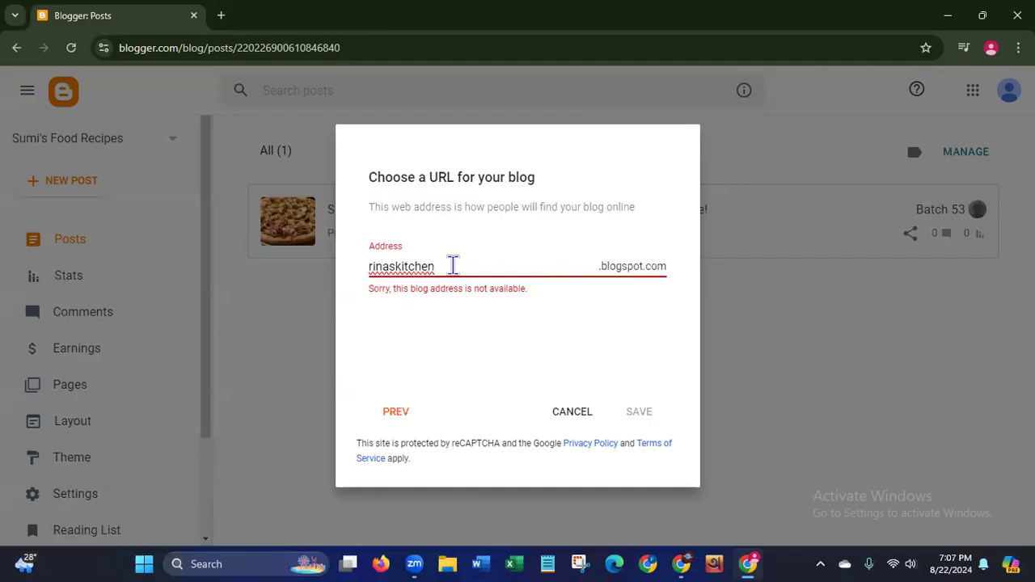
{"action": "type", "text": "24"}
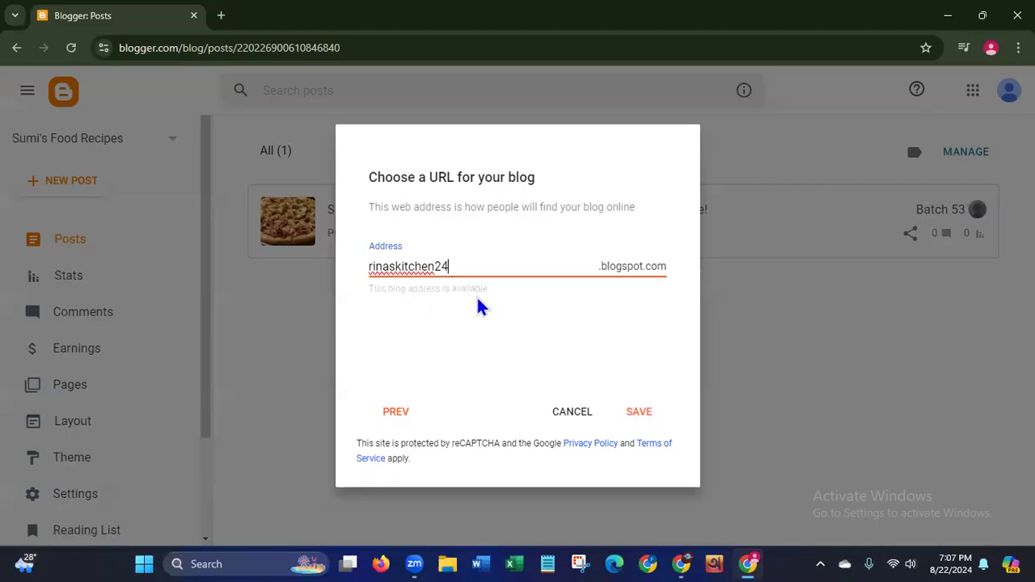
{"action": "left_click", "coordinate": [639, 420]}
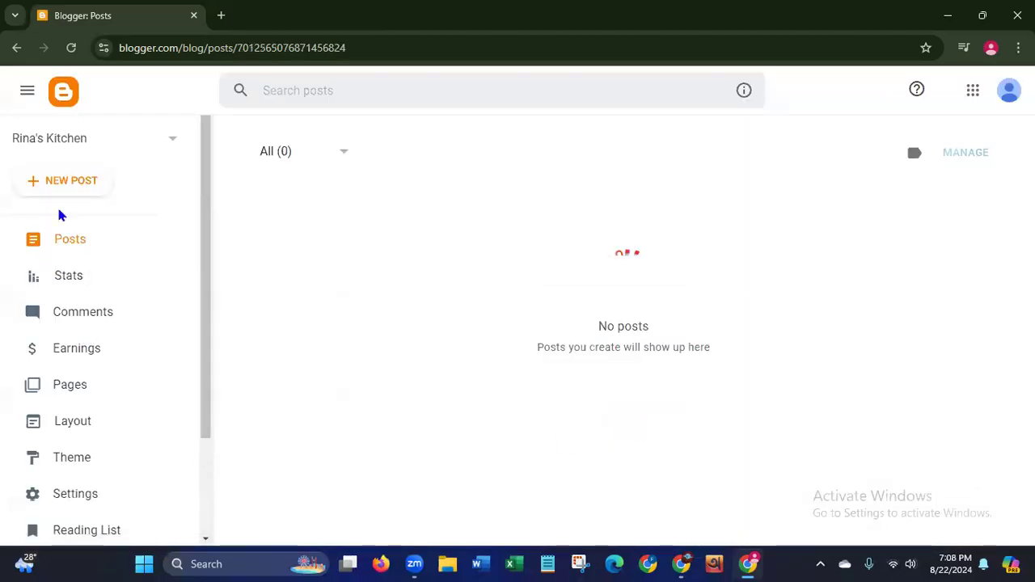
- View the public page of the Rina's Kitchen blog and return to its posts dashboard
{"action": "scroll", "coordinate": [207, 437], "scroll_direction": "down", "scroll_amount": 2}
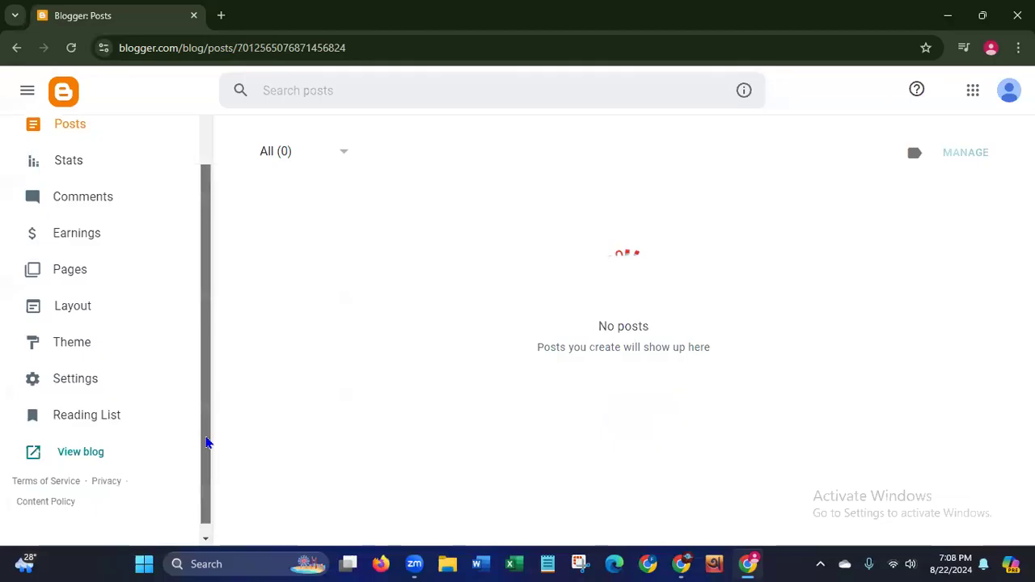
{"action": "scroll", "coordinate": [208, 409], "scroll_direction": "up", "scroll_amount": 2}
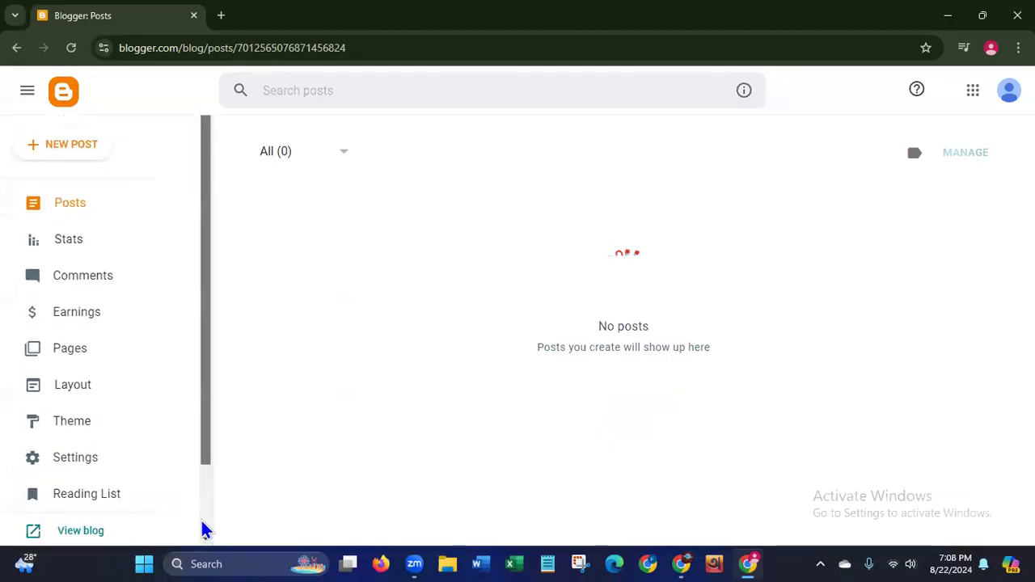
{"action": "scroll", "coordinate": [202, 525], "scroll_direction": "down", "scroll_amount": 2}
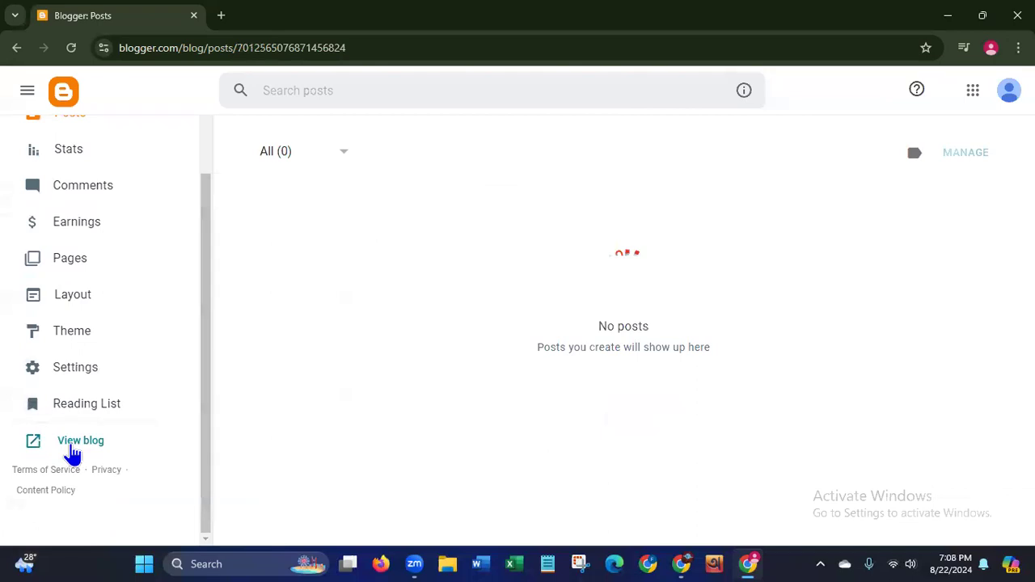
{"action": "left_click", "coordinate": [72, 447]}
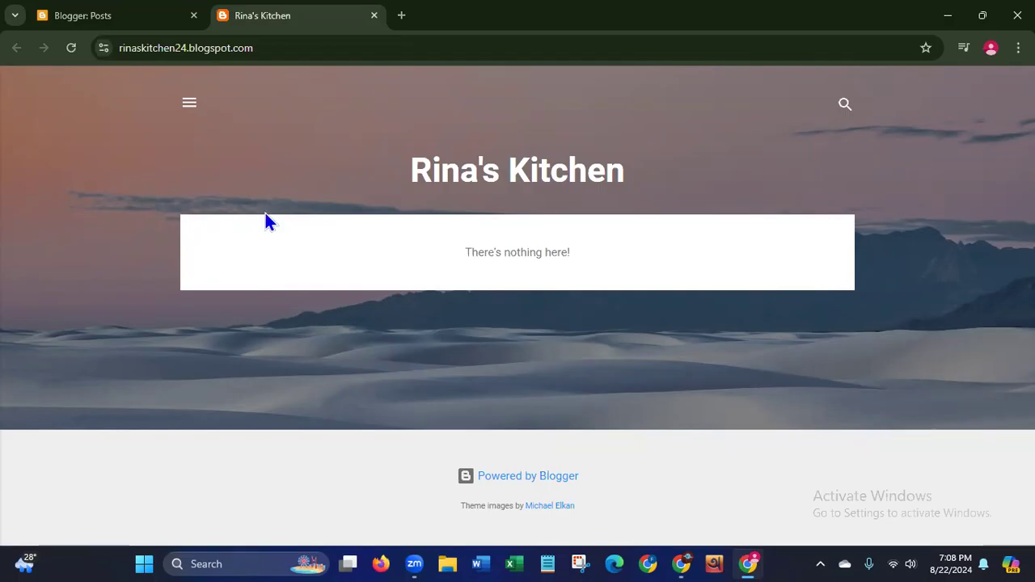
{"action": "left_click", "coordinate": [81, 19]}
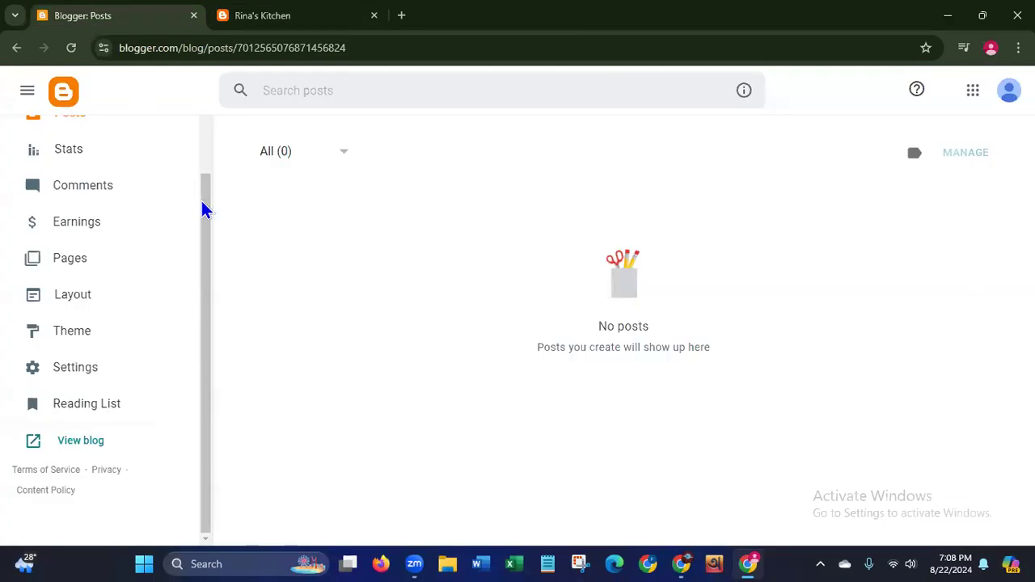
{"action": "scroll", "coordinate": [208, 170], "scroll_direction": "up", "scroll_amount": 1}
{"action": "scroll", "coordinate": [212, 150], "scroll_direction": "up", "scroll_amount": 2}
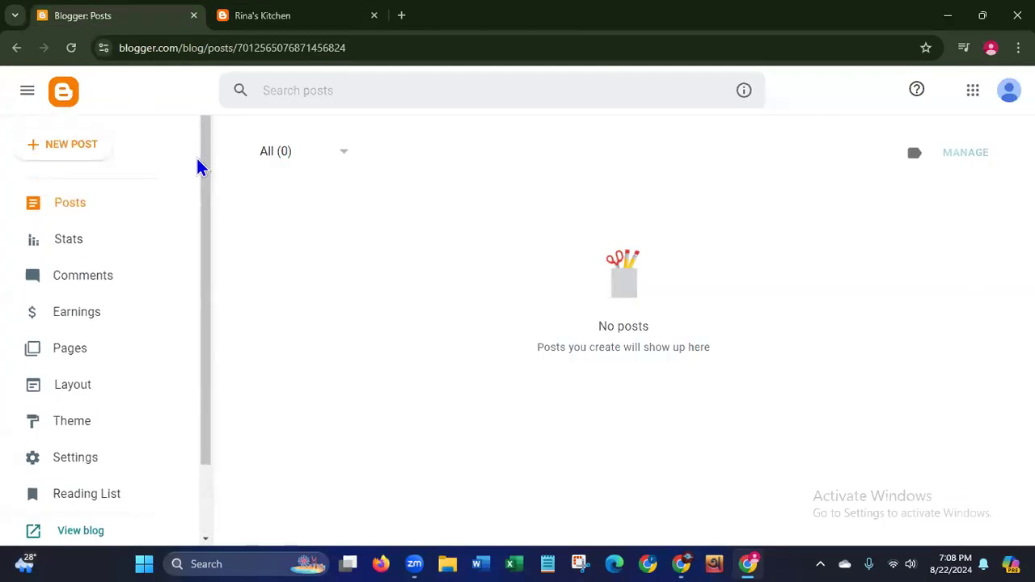
{"action": "scroll", "coordinate": [212, 146], "scroll_direction": "up", "scroll_amount": 1}
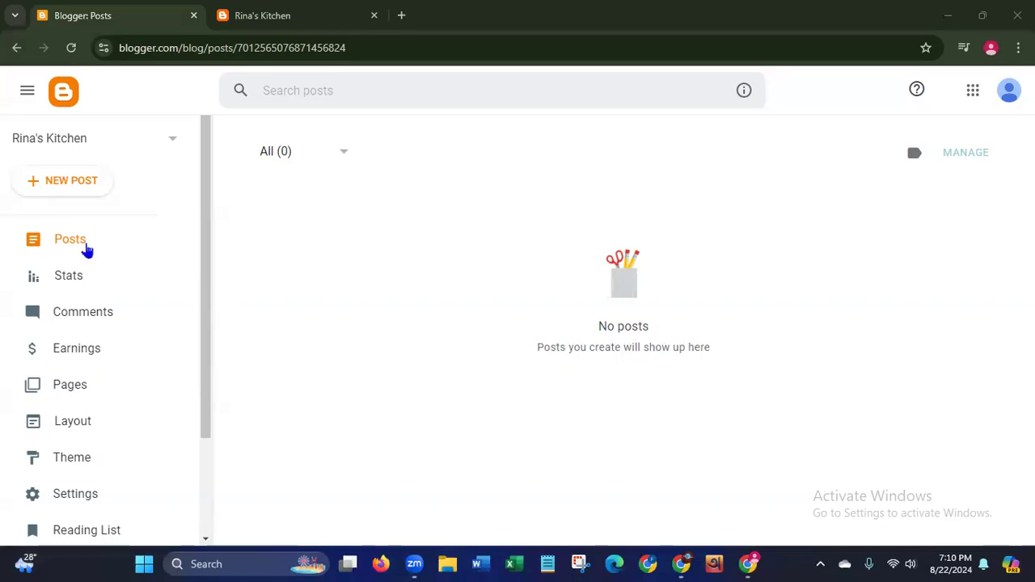
- Look at the blog's stats, and examine the filter options for its comments without changing the filter
{"action": "left_click", "coordinate": [67, 283]}
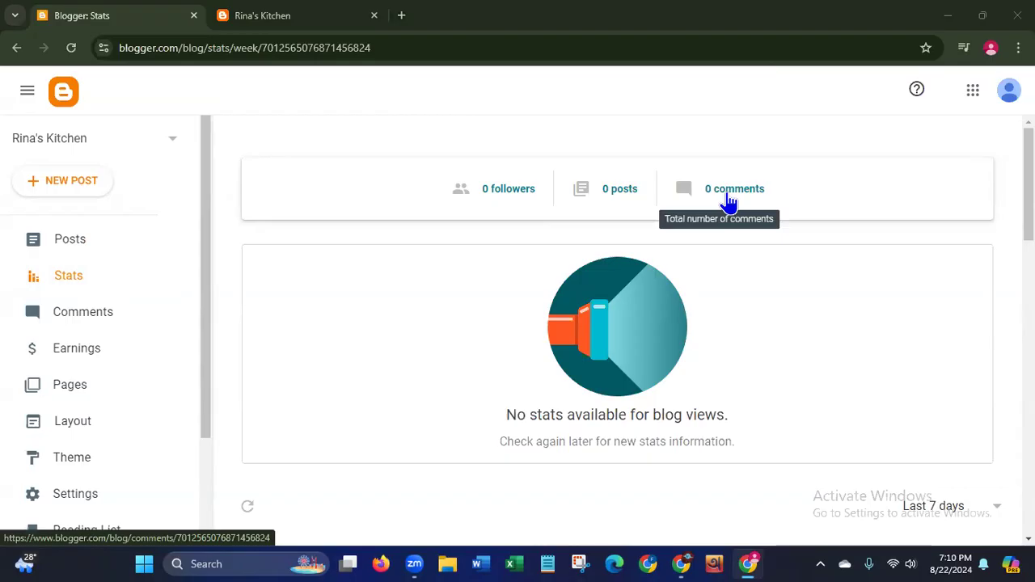
{"action": "left_click", "coordinate": [81, 315]}
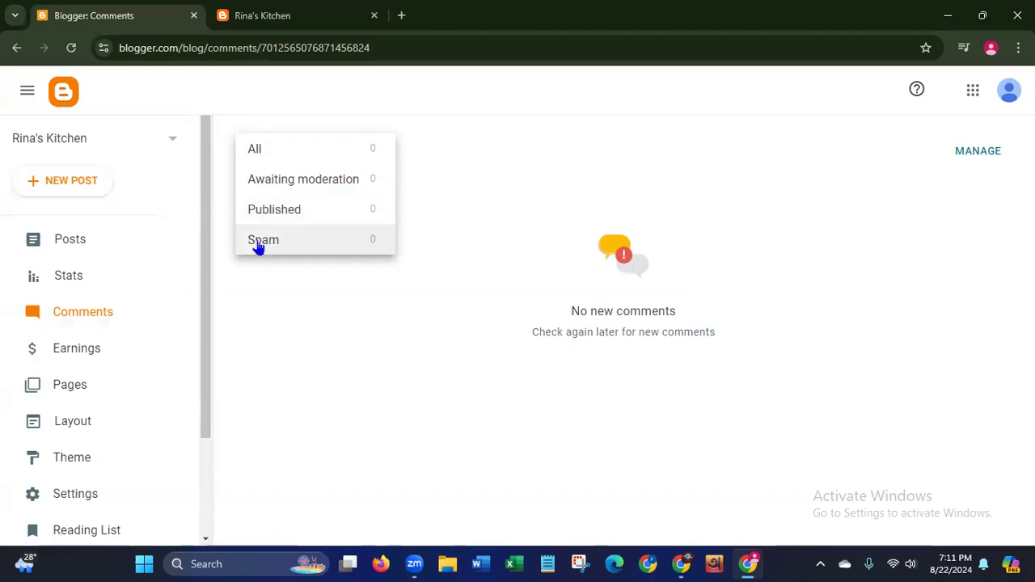
{"action": "left_click", "coordinate": [268, 340]}
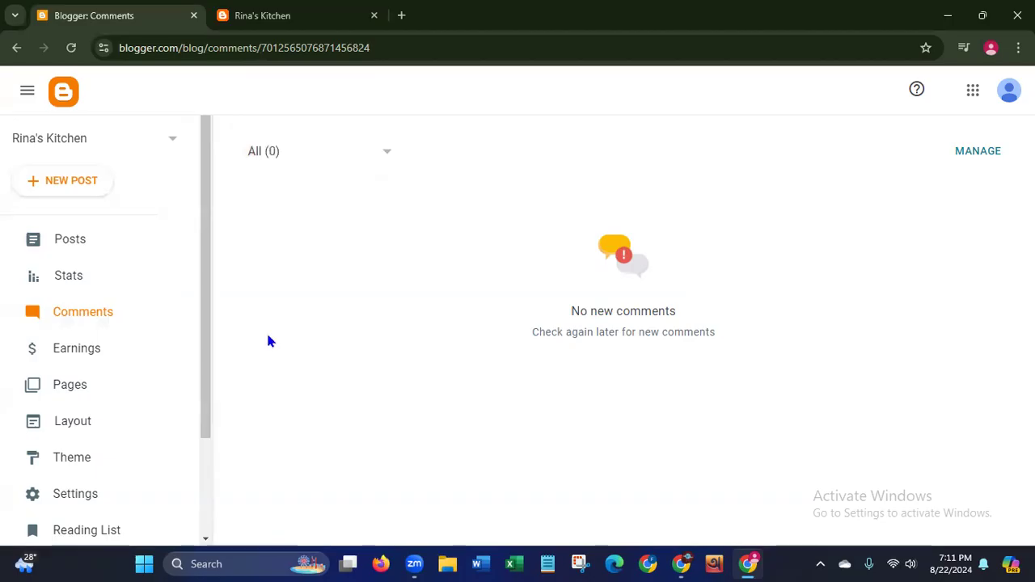
- Read the AdSense account information for the blog's earnings and close the extra tab opened from there
{"action": "left_click", "coordinate": [78, 349]}
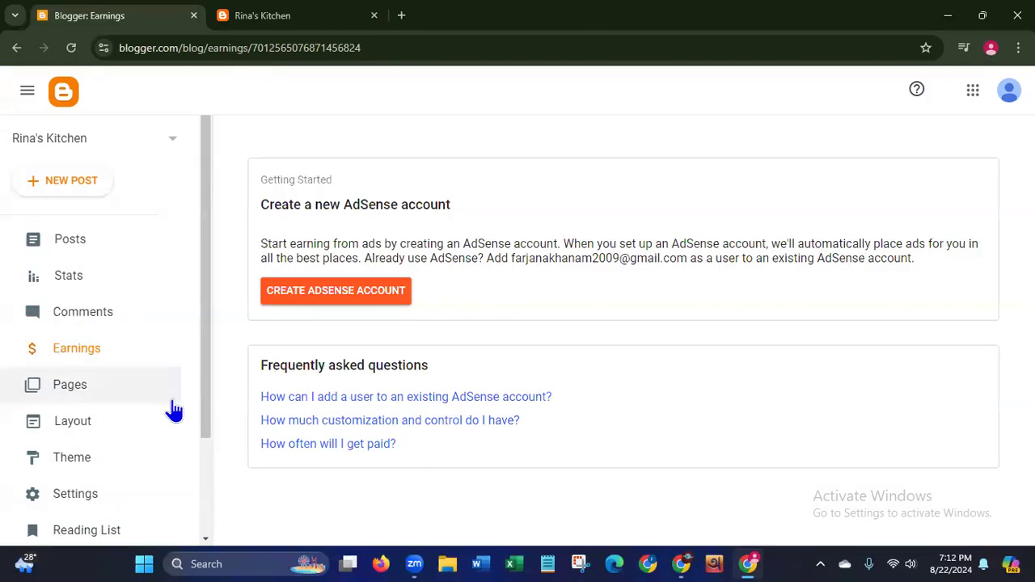
{"action": "left_click_drag", "start_coordinate": [261, 257], "coordinate": [917, 258]}
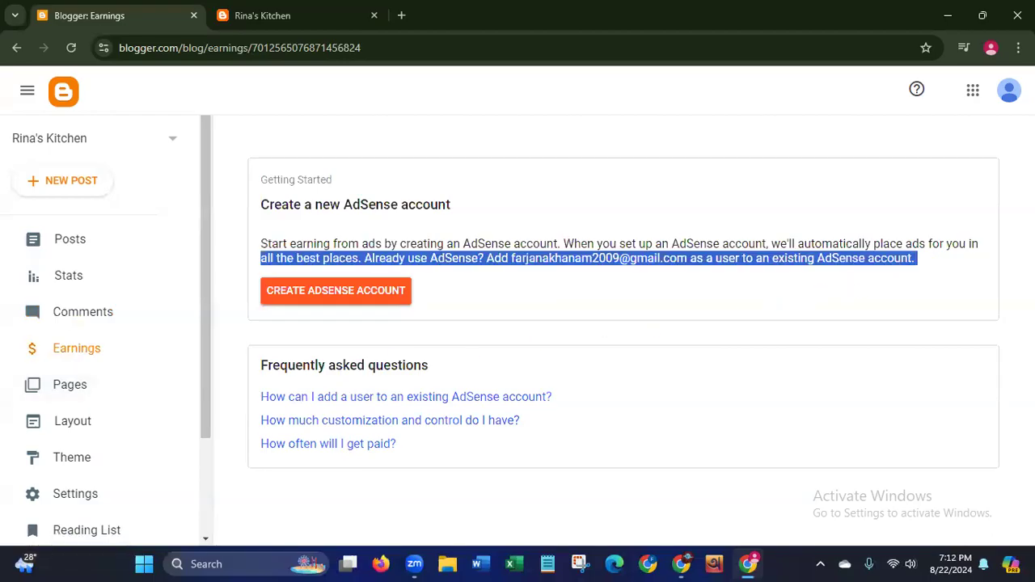
{"action": "left_click", "coordinate": [690, 419]}
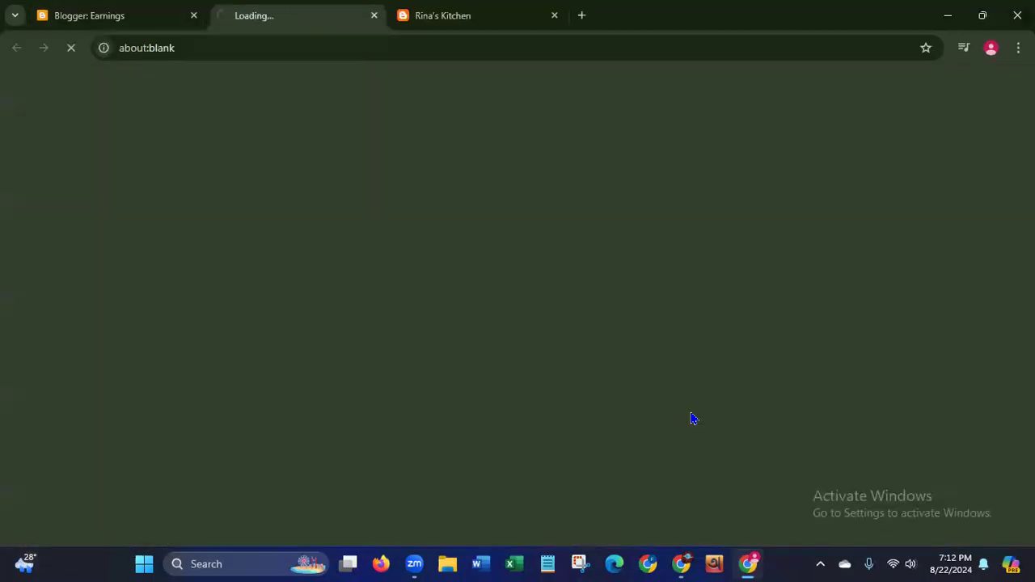
{"action": "left_click", "coordinate": [373, 15]}
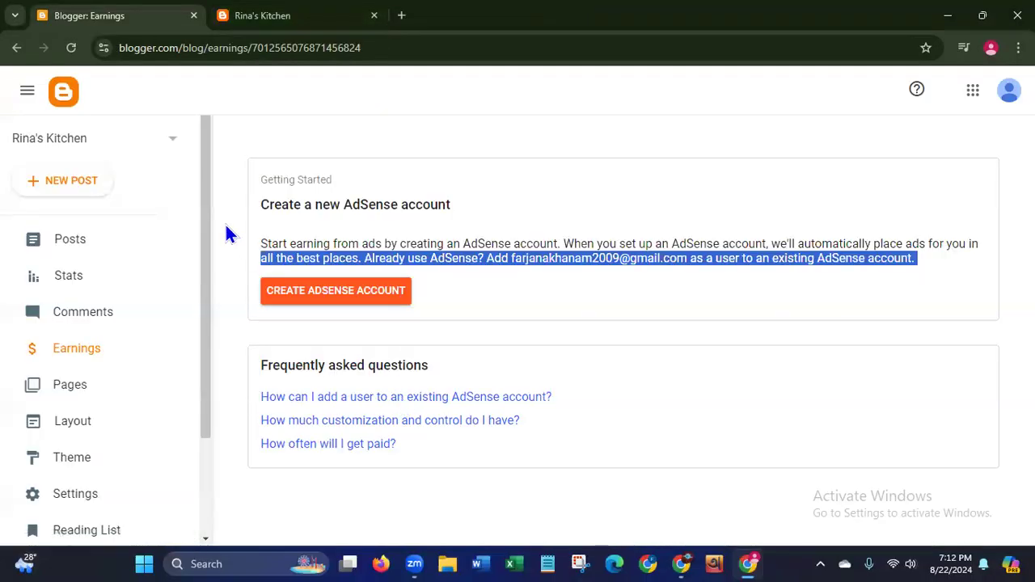
{"action": "left_click", "coordinate": [394, 32]}
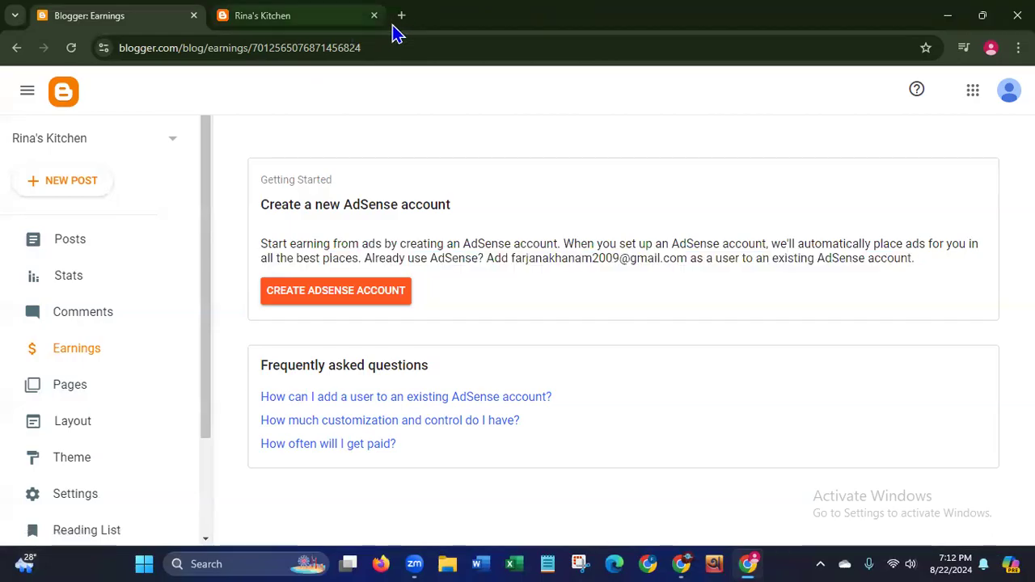
- Search Google for "blogger monetization requirements" in a new tab and look through the results
{"action": "left_click", "coordinate": [401, 17]}
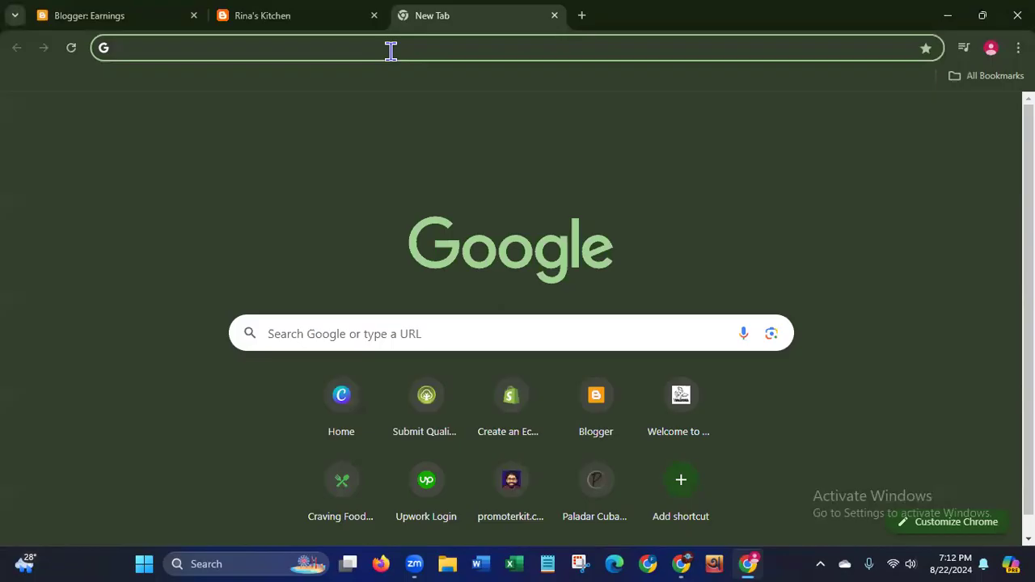
{"action": "type", "text": "blo"}
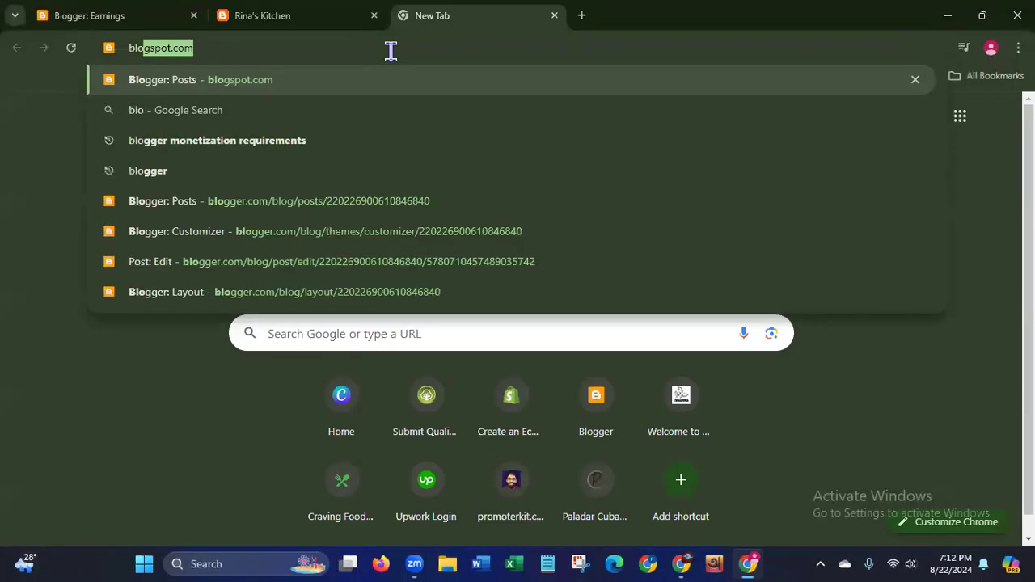
{"action": "left_click", "coordinate": [318, 148]}
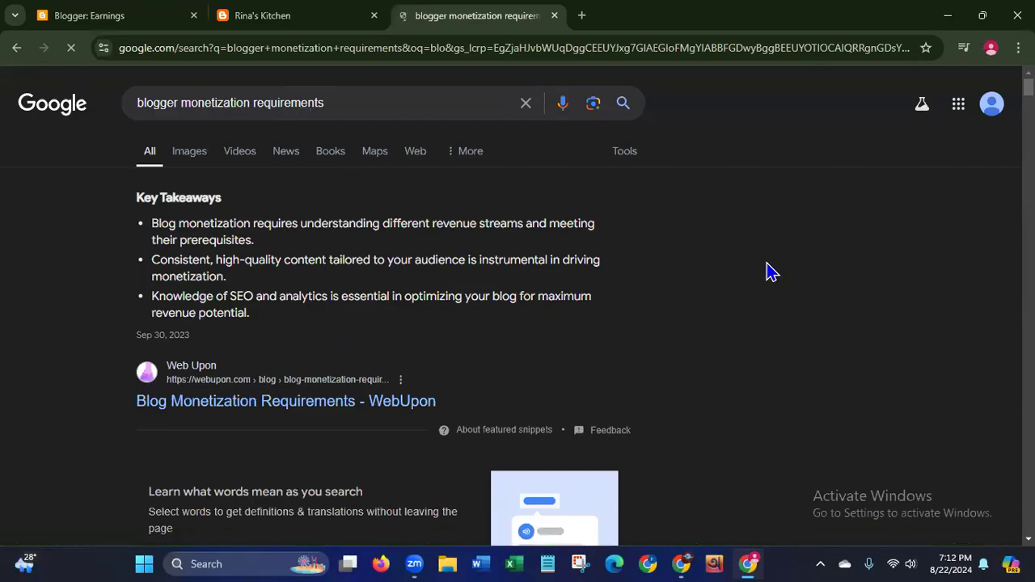
{"action": "scroll", "coordinate": [517, 307], "scroll_direction": "down", "scroll_amount": 1}
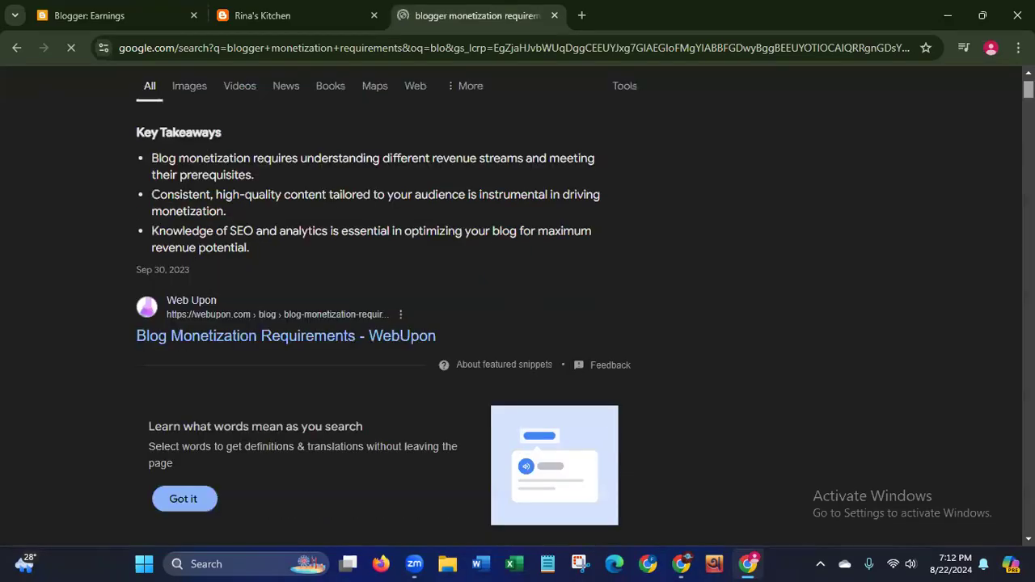
- Expand the related question "How do I monetize Blogger?" in the search results and read its list of methods
{"action": "scroll", "coordinate": [517, 307], "scroll_direction": "down", "scroll_amount": 1}
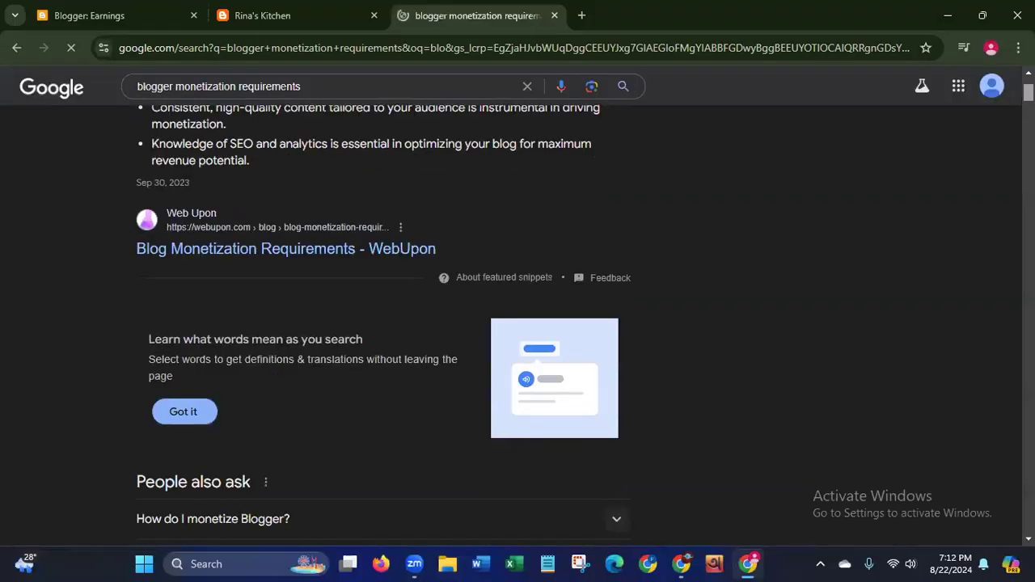
{"action": "scroll", "coordinate": [517, 324], "scroll_direction": "down", "scroll_amount": 2}
{"action": "scroll", "coordinate": [517, 324], "scroll_direction": "down", "scroll_amount": 1}
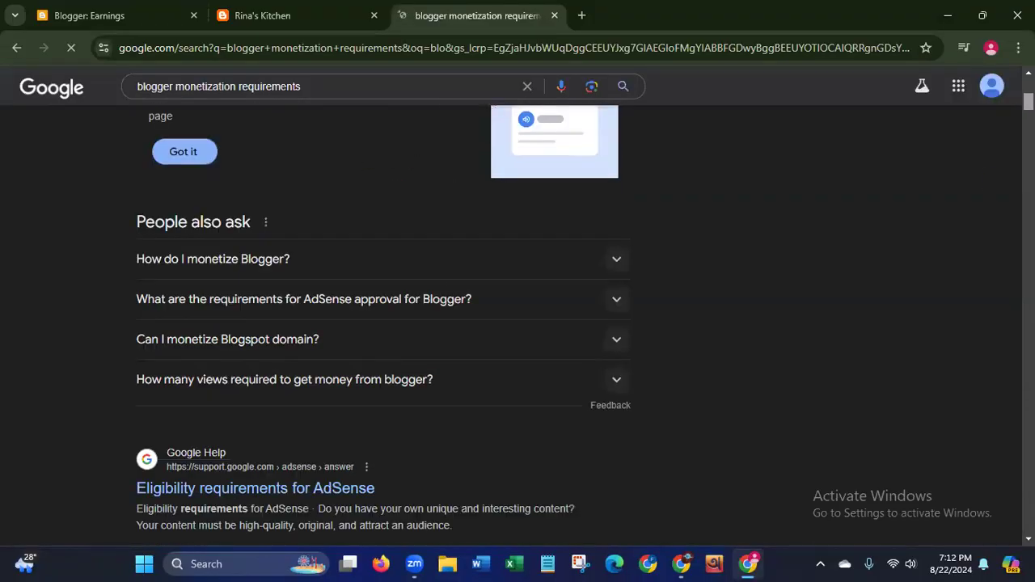
{"action": "left_click", "coordinate": [615, 267]}
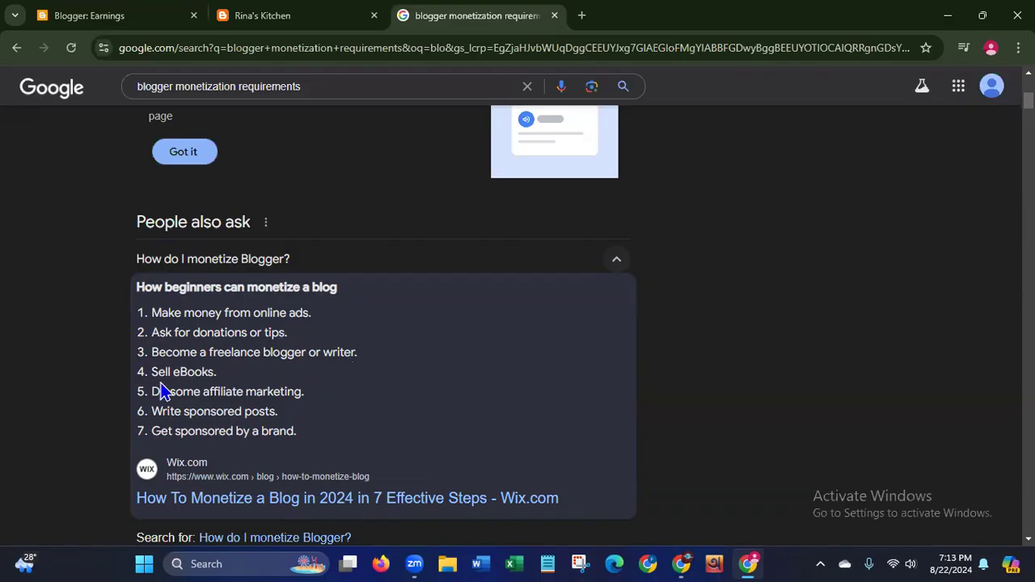
{"action": "double_click", "coordinate": [208, 372]}
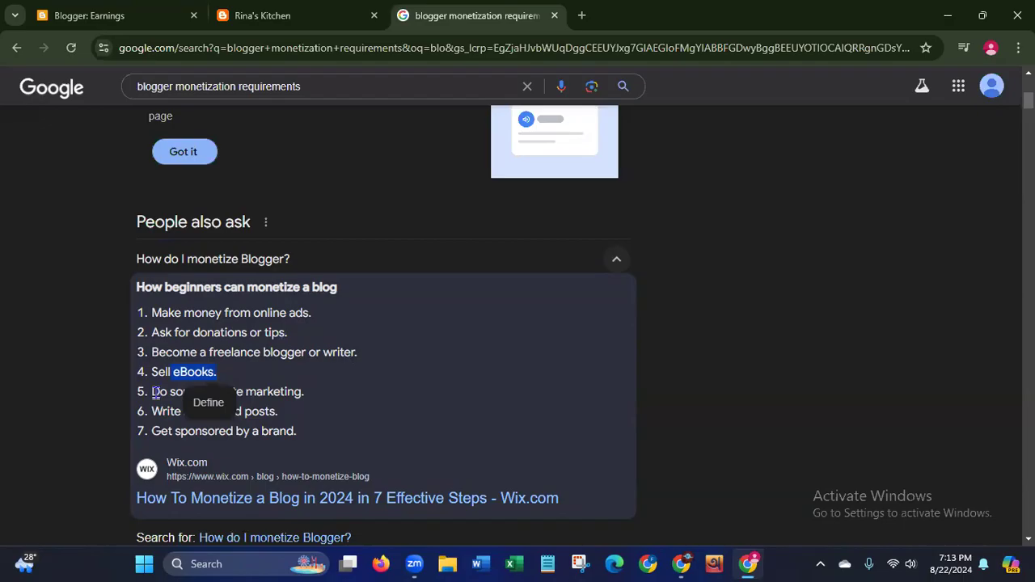
{"action": "left_click", "coordinate": [83, 418]}
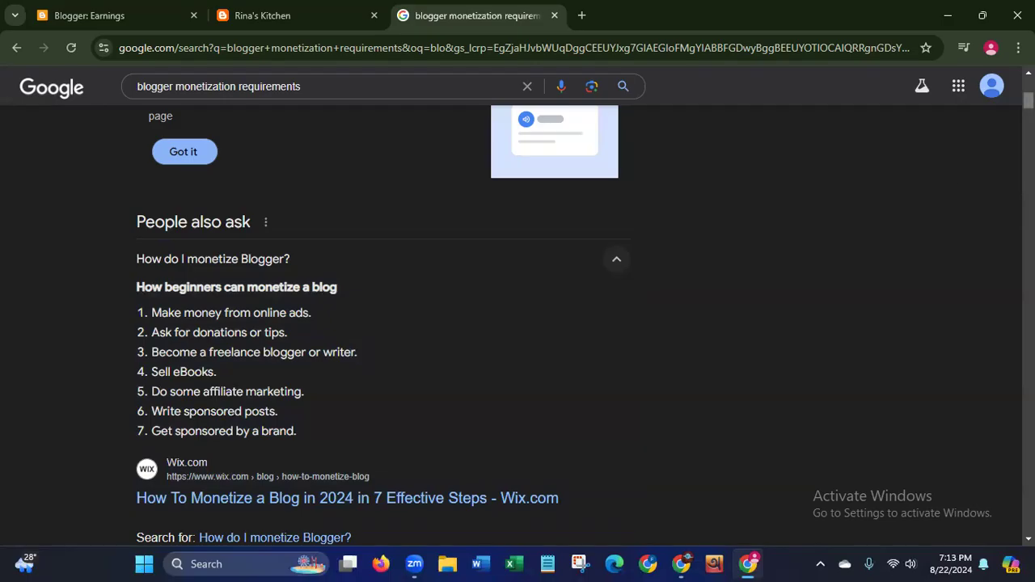
- Expand the related question "What are the requirements for AdSense approval for Blogger?" and read the eligibility requirements
{"action": "scroll", "coordinate": [517, 323], "scroll_direction": "down", "scroll_amount": 2}
{"action": "scroll", "coordinate": [380, 324], "scroll_direction": "down", "scroll_amount": 2}
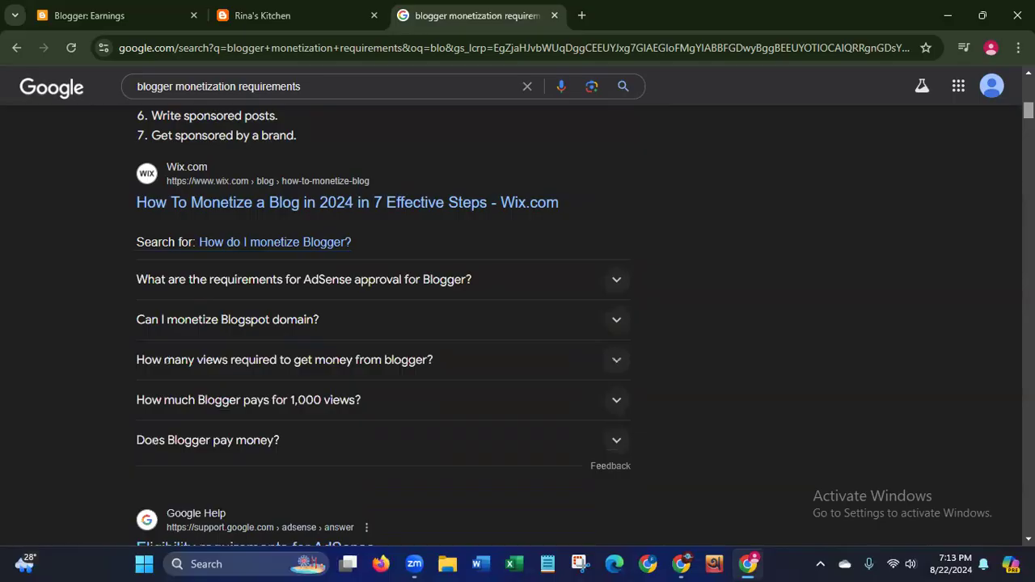
{"action": "left_click_drag", "start_coordinate": [1028, 110], "coordinate": [1028, 111]}
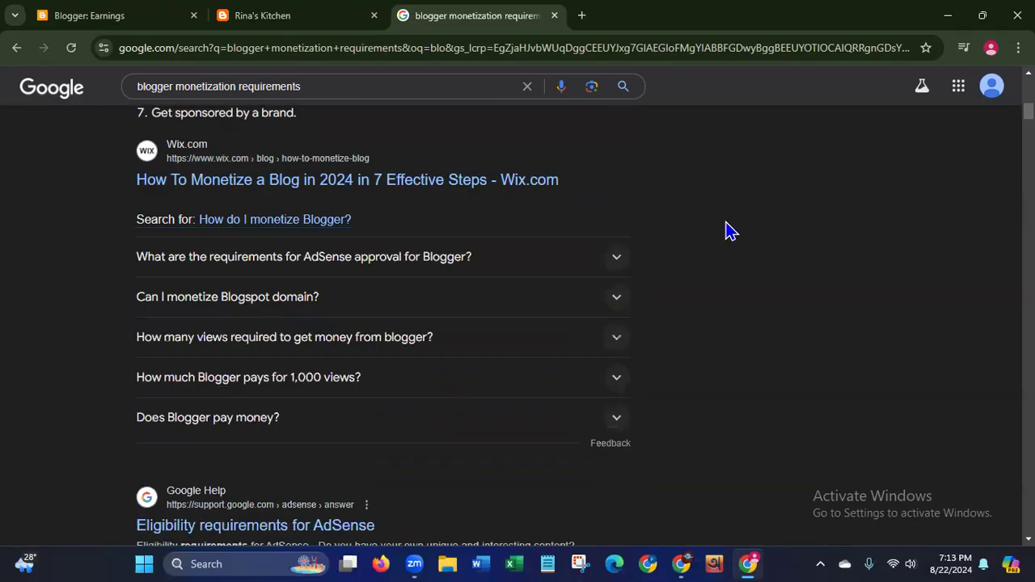
{"action": "left_click", "coordinate": [615, 270]}
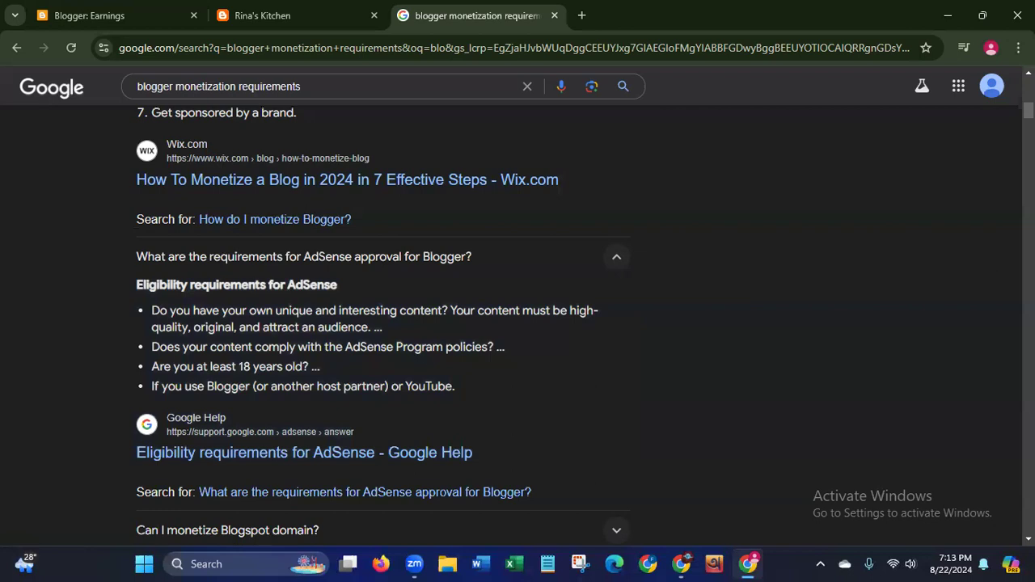
- Expand the related question "How many views required to get money from blogger?" and read its answer
{"action": "scroll", "coordinate": [518, 324], "scroll_direction": "down", "scroll_amount": 3}
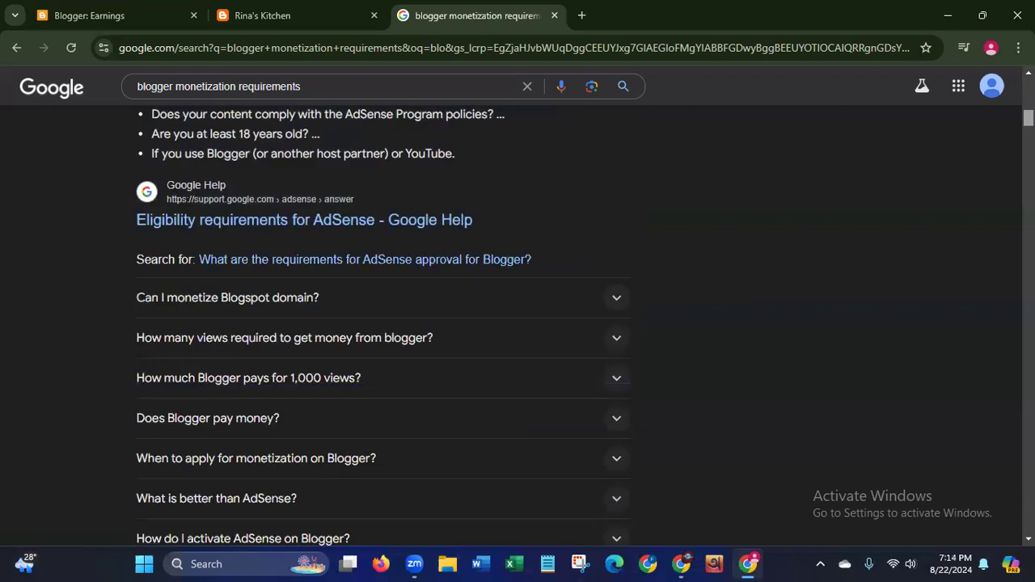
{"action": "scroll", "coordinate": [380, 323], "scroll_direction": "down", "scroll_amount": 1}
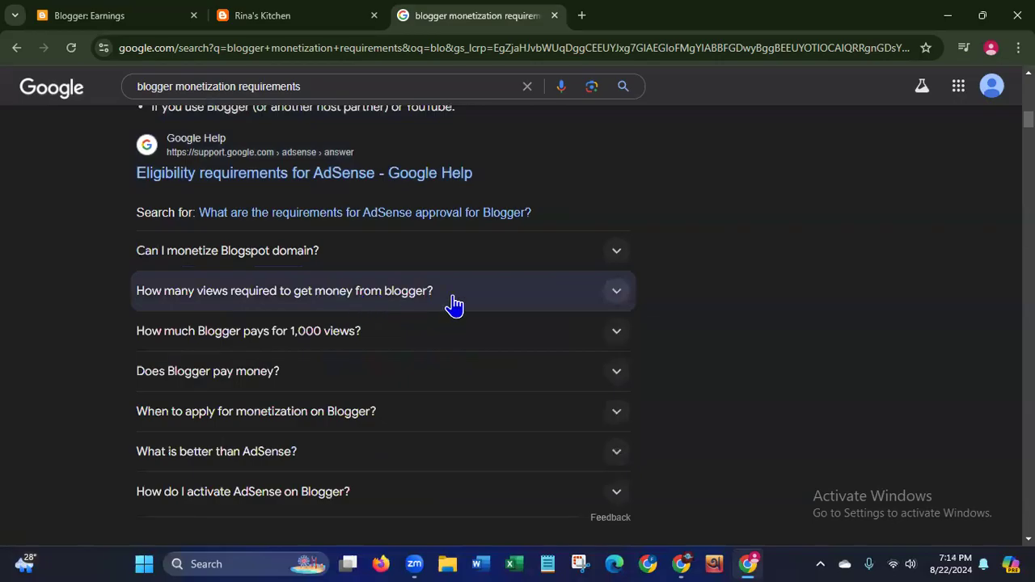
{"action": "left_click", "coordinate": [616, 293]}
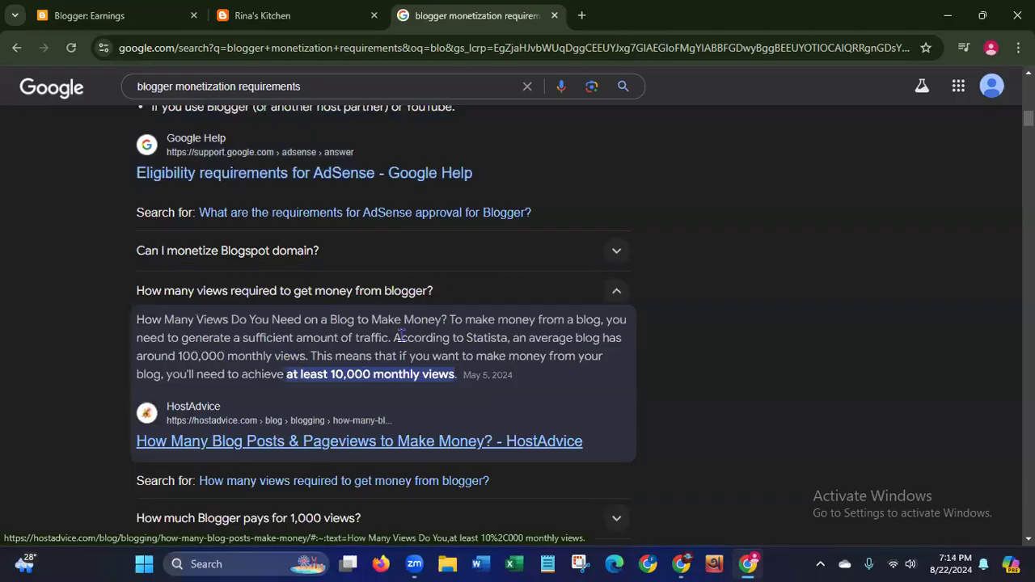
{"action": "double_click", "coordinate": [462, 319]}
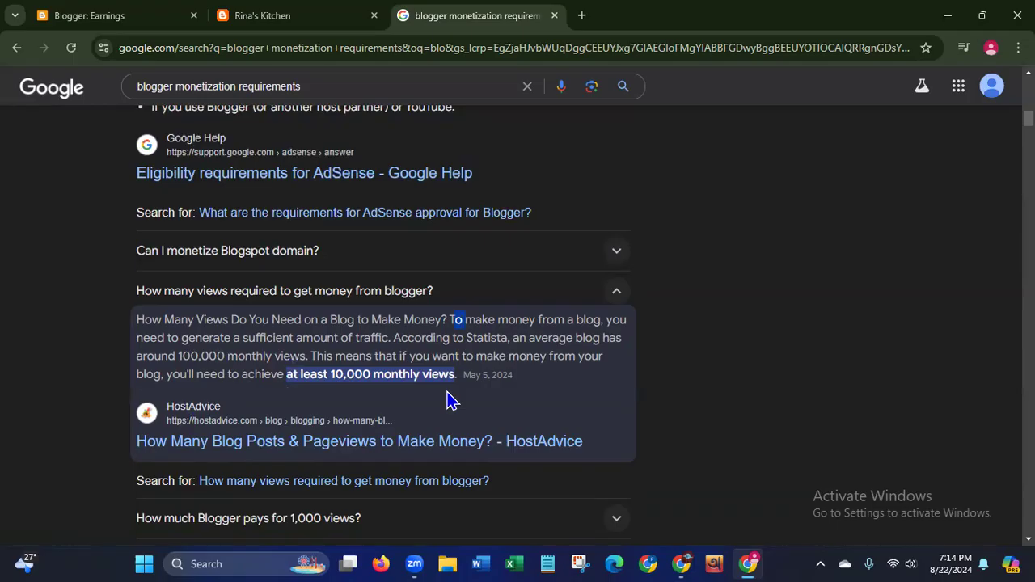
{"action": "left_click", "coordinate": [669, 410]}
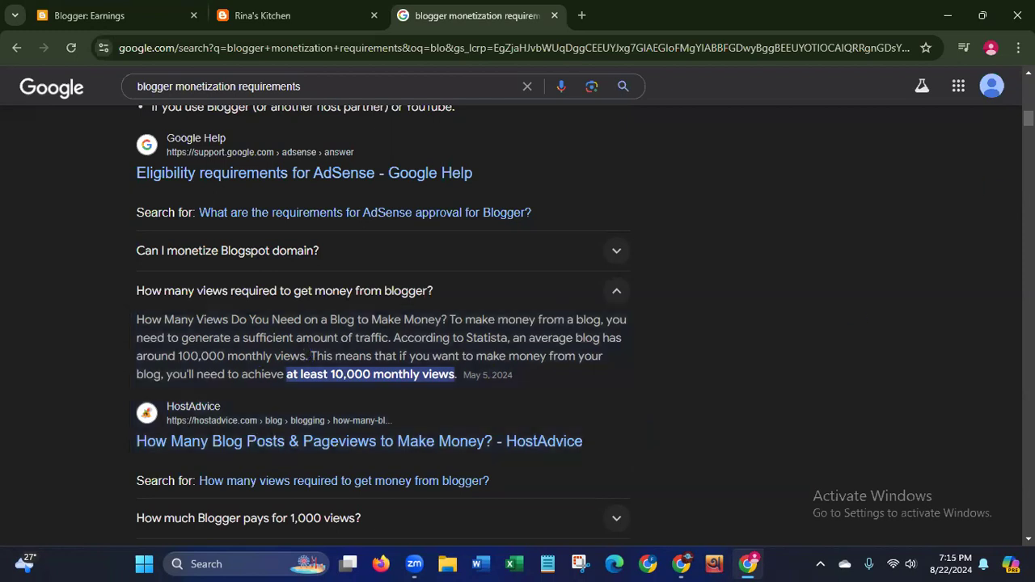
- Skim the remaining related questions, and return to the Blogger dashboard to view the blog's Pages section
{"action": "scroll", "coordinate": [518, 323], "scroll_direction": "down", "scroll_amount": 2}
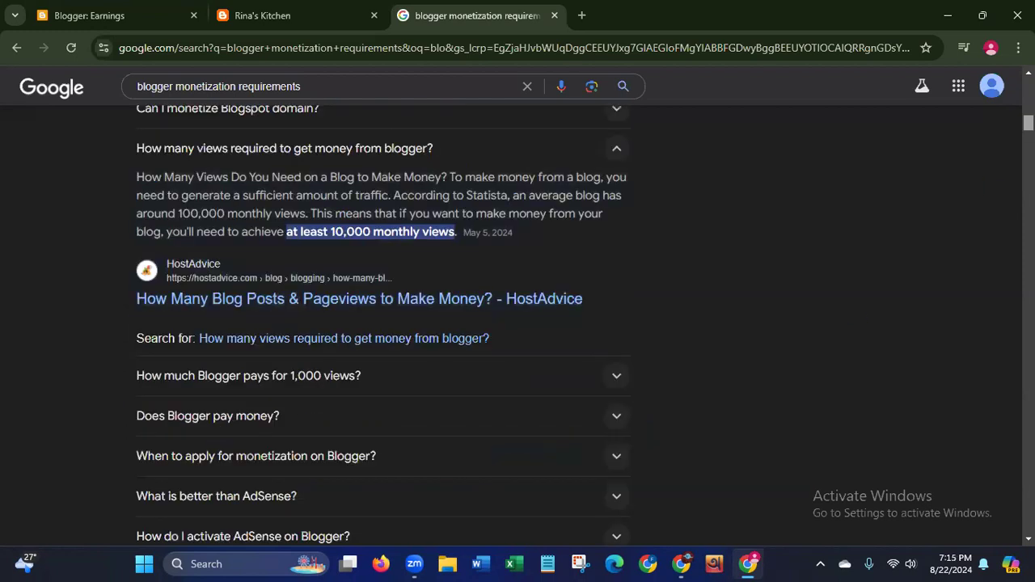
{"action": "scroll", "coordinate": [464, 395], "scroll_direction": "down", "scroll_amount": 2}
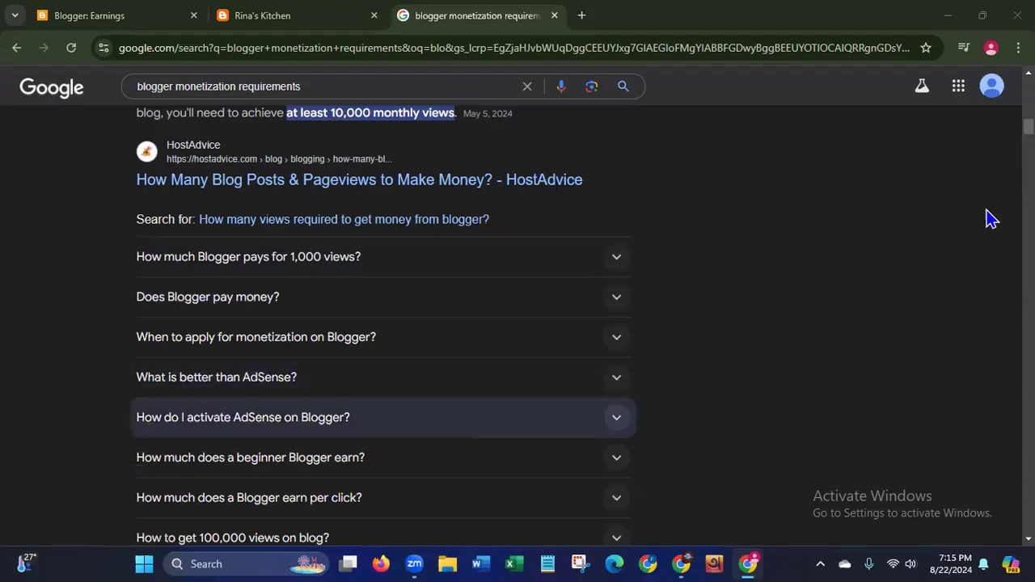
{"action": "scroll", "coordinate": [830, 135], "scroll_direction": "up", "scroll_amount": 5}
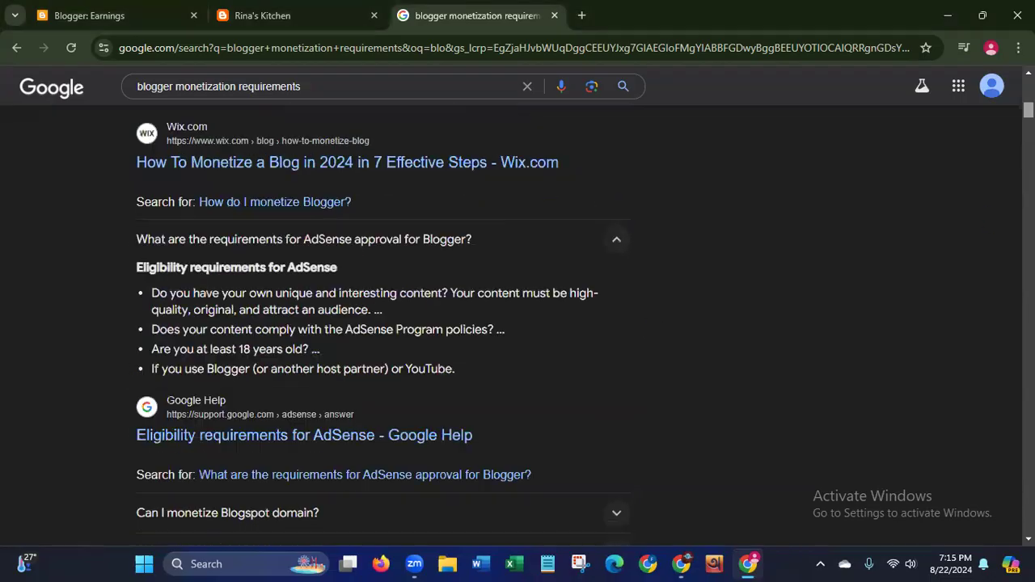
{"action": "scroll", "coordinate": [80, 89], "scroll_direction": "up", "scroll_amount": 3}
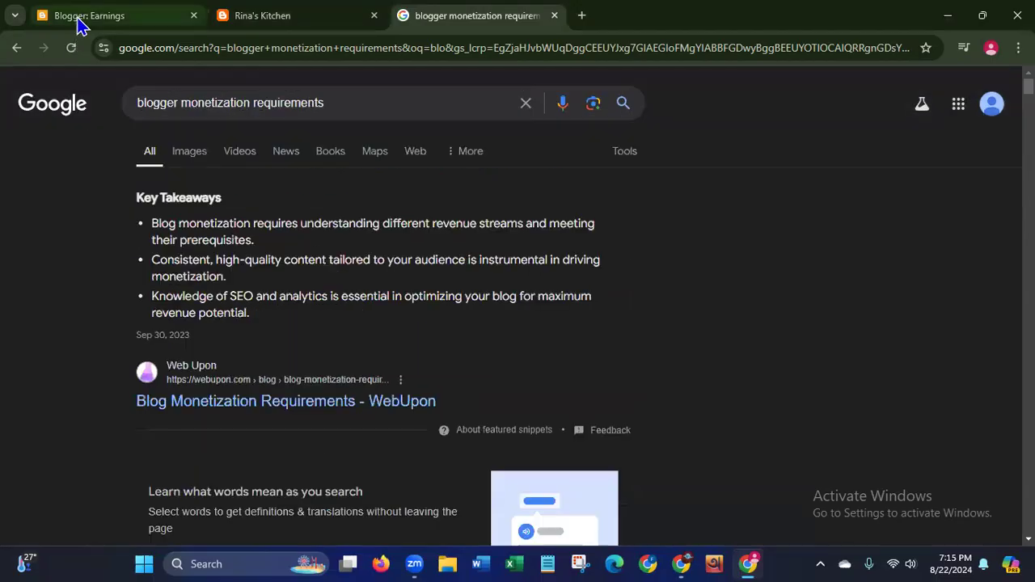
{"action": "left_click", "coordinate": [79, 24]}
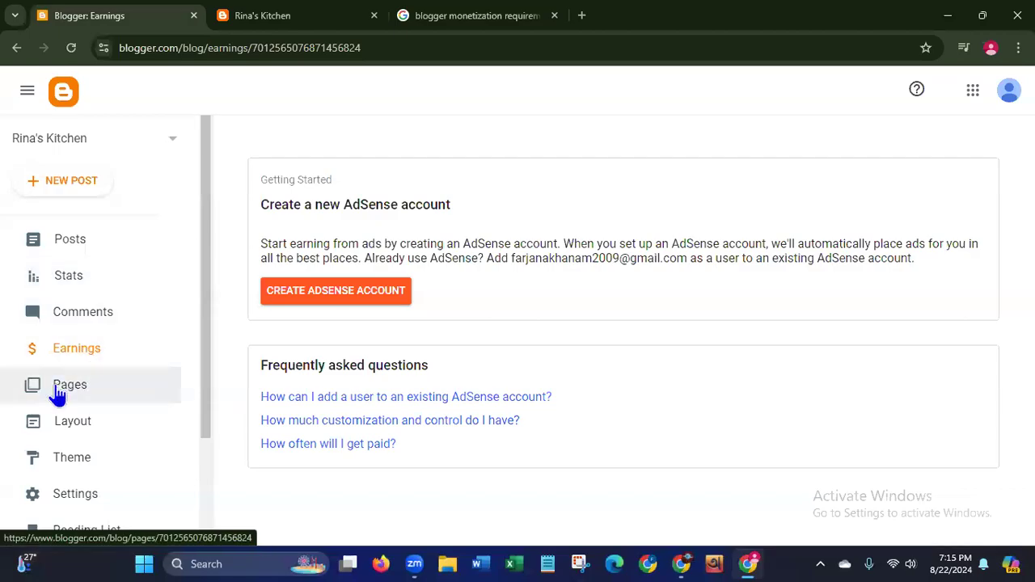
{"action": "left_click", "coordinate": [58, 396]}
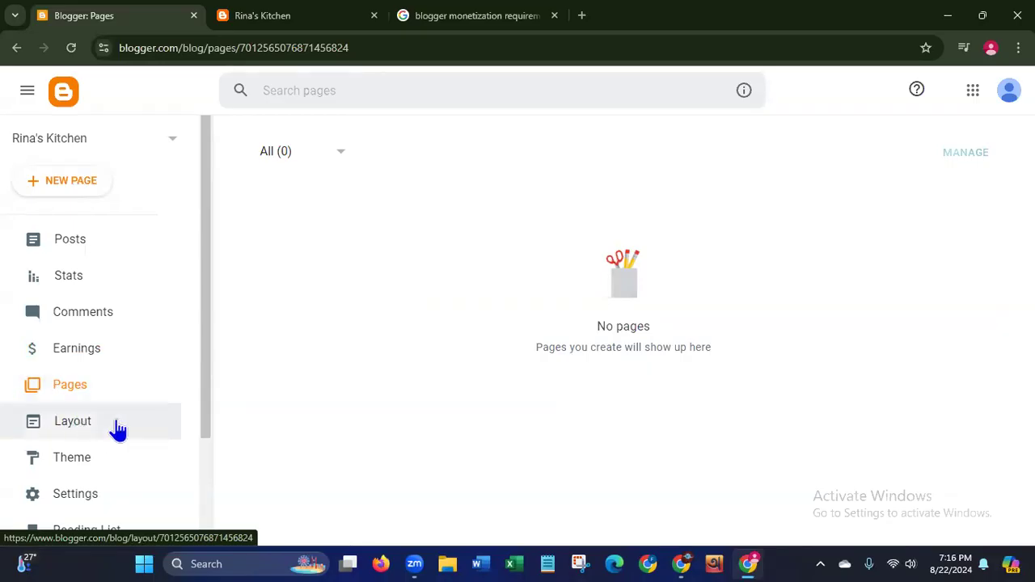
- Look through the blog's Layout gadgets down to the footer and compare them with the public Rina's Kitchen page
{"action": "left_click", "coordinate": [58, 428]}
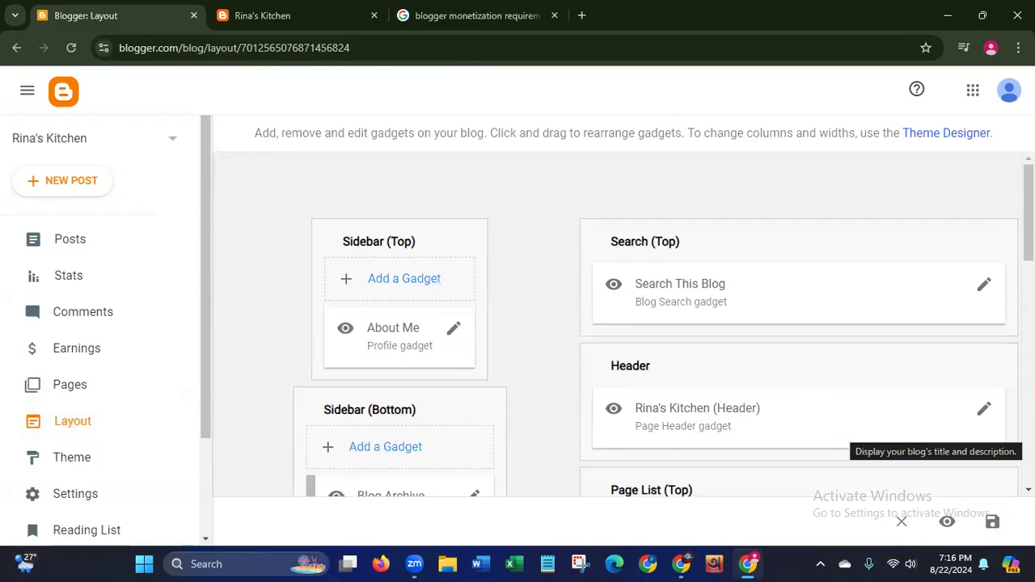
{"action": "scroll", "coordinate": [614, 323], "scroll_direction": "down", "scroll_amount": 5}
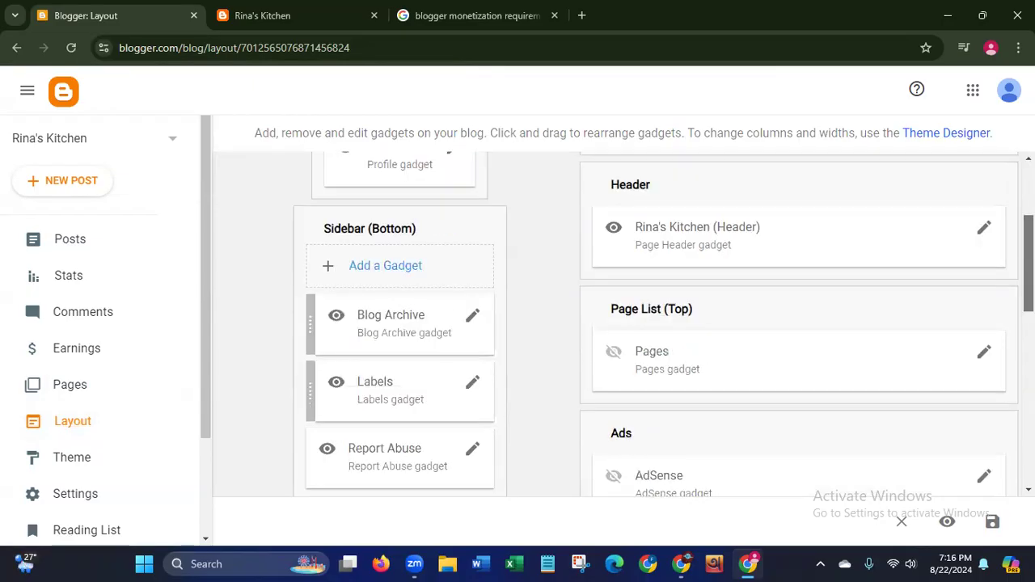
{"action": "scroll", "coordinate": [614, 323], "scroll_direction": "down", "scroll_amount": 5}
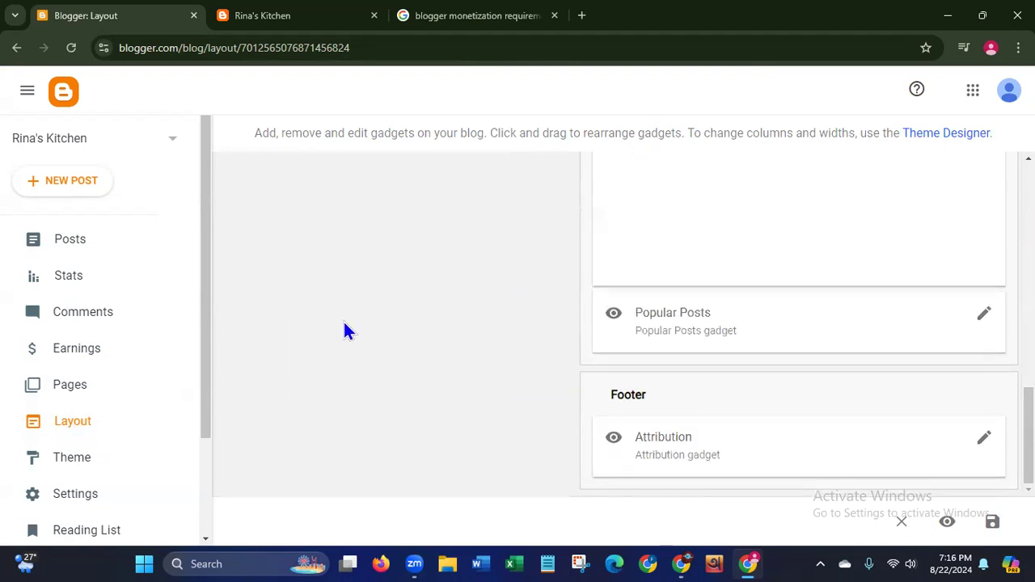
{"action": "left_click", "coordinate": [296, 20]}
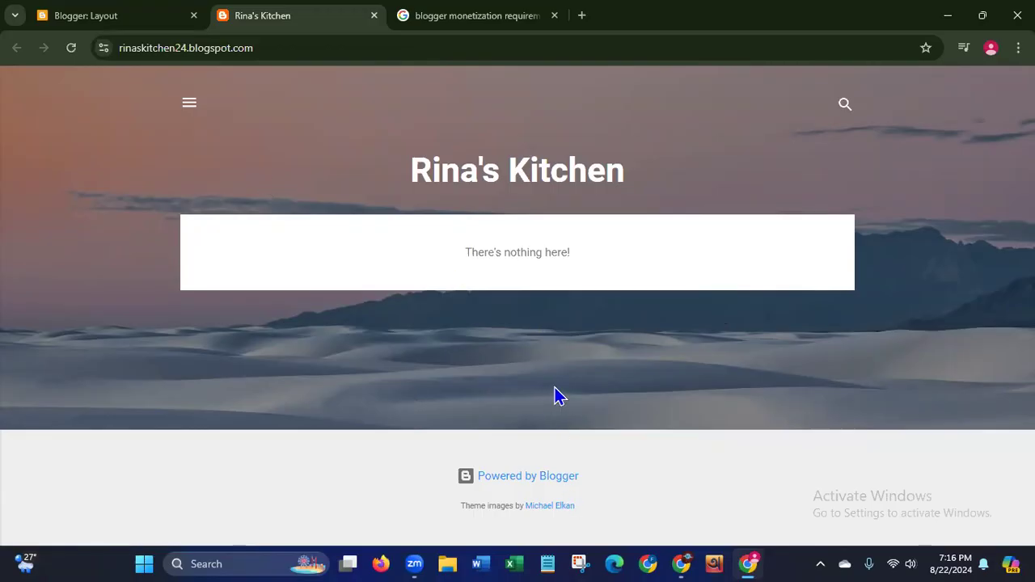
{"action": "left_click", "coordinate": [102, 17]}
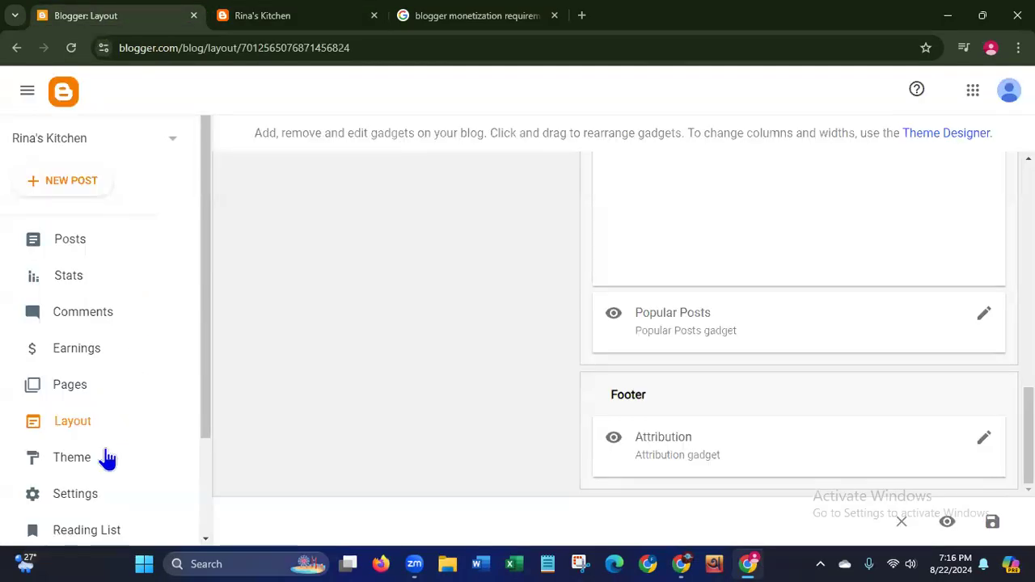
- View the blog's current theme in the Theme section and compare it with the public Rina's Kitchen page
{"action": "left_click", "coordinate": [66, 460]}
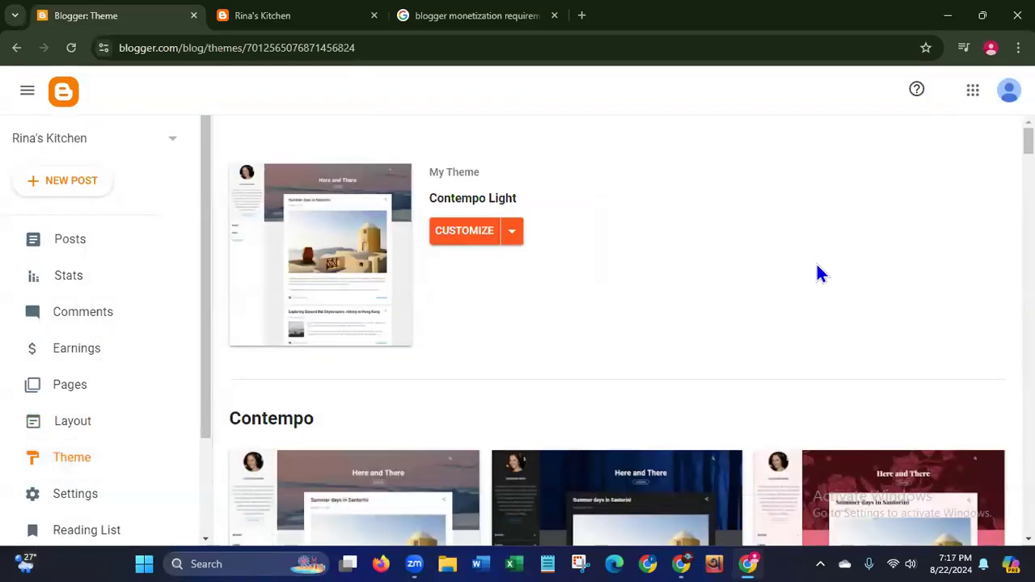
{"action": "left_click", "coordinate": [302, 18]}
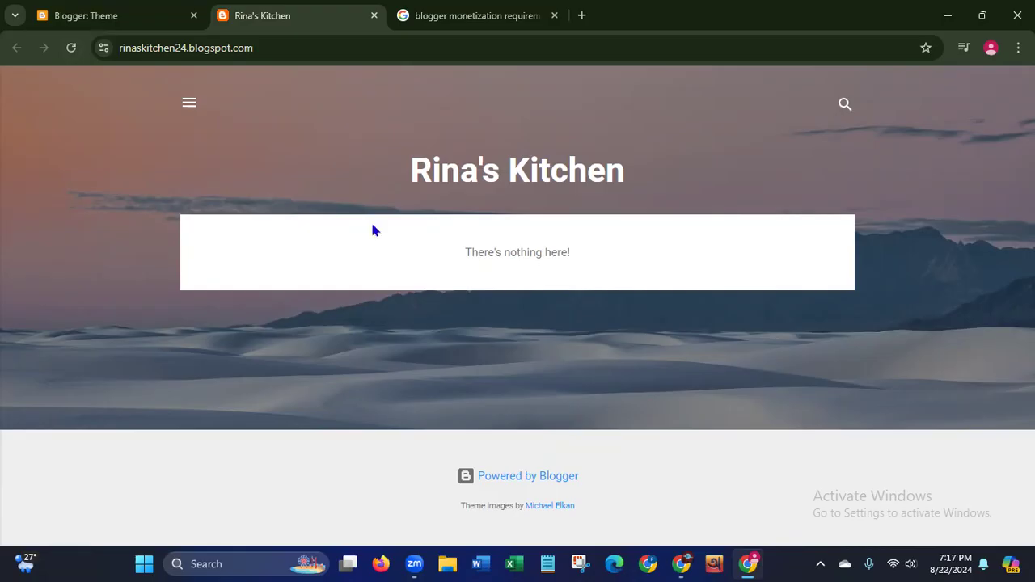
{"action": "left_click", "coordinate": [92, 21]}
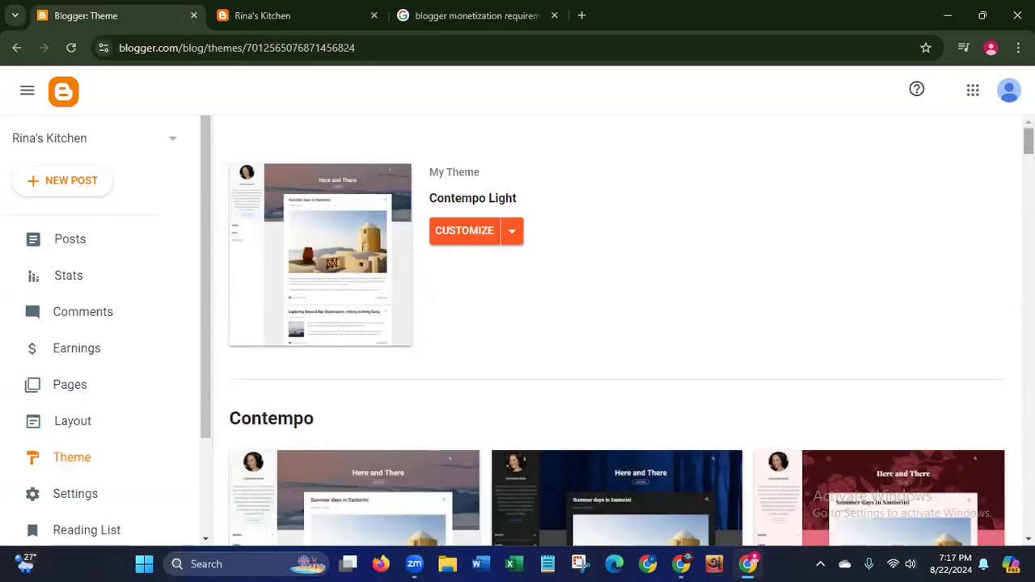
- Browse the available blog themes from the Contempo group through Soho and Emporio to Notable
{"action": "scroll", "coordinate": [616, 331], "scroll_direction": "down", "scroll_amount": 3}
{"action": "scroll", "coordinate": [834, 316], "scroll_direction": "down", "scroll_amount": 1}
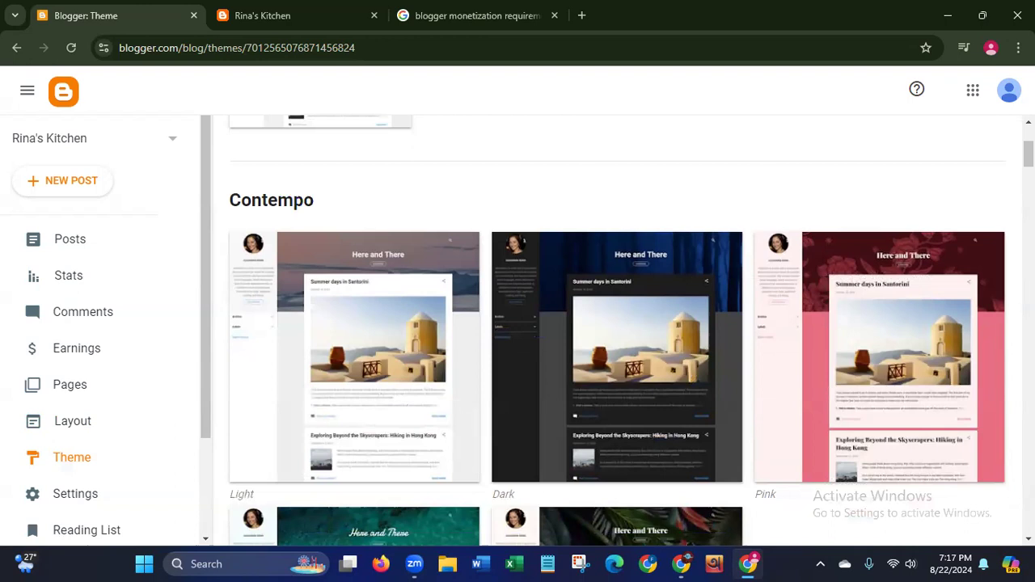
{"action": "scroll", "coordinate": [616, 324], "scroll_direction": "down", "scroll_amount": 3}
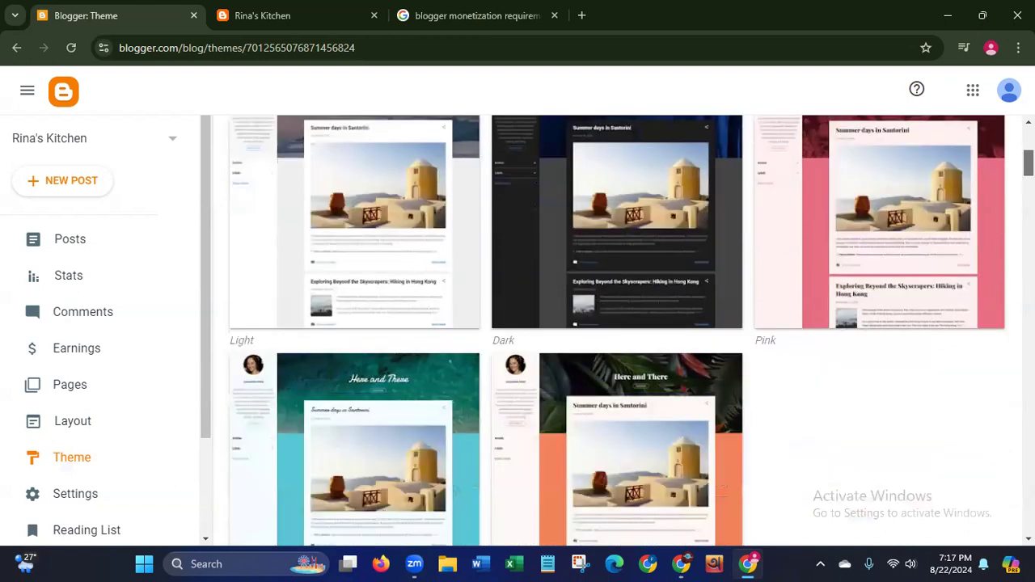
{"action": "scroll", "coordinate": [616, 323], "scroll_direction": "down", "scroll_amount": 5}
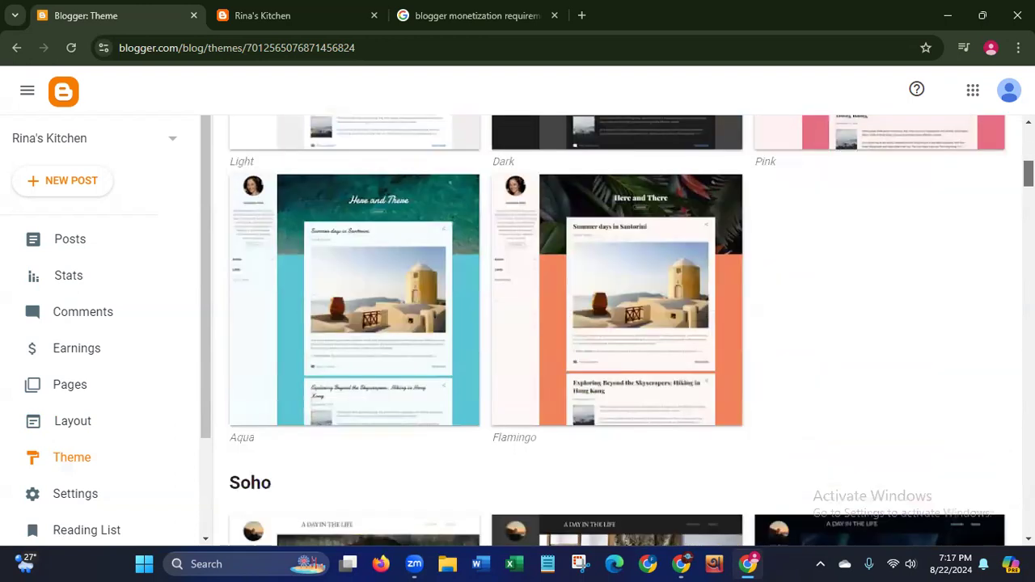
{"action": "scroll", "coordinate": [616, 324], "scroll_direction": "down", "scroll_amount": 2}
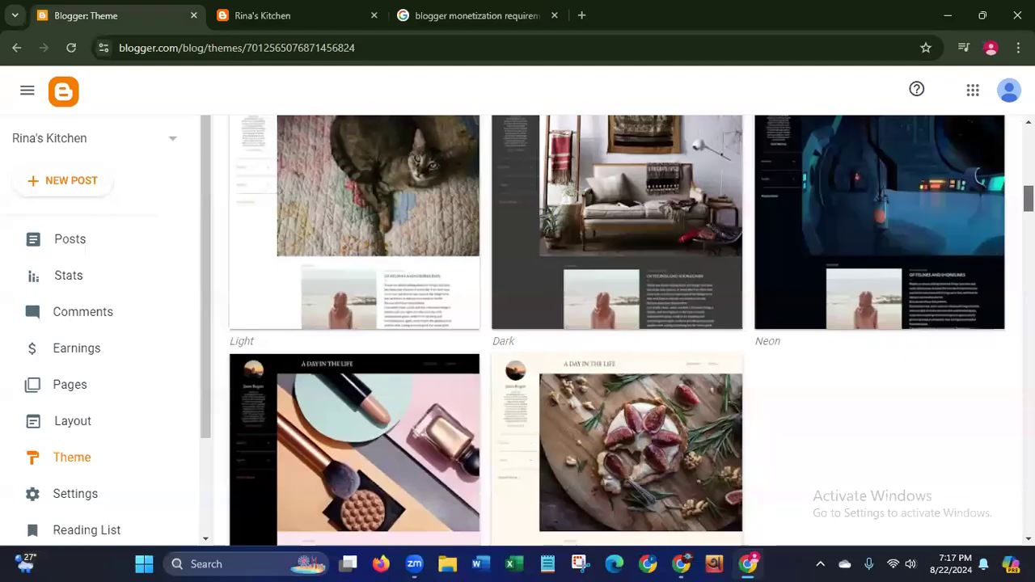
{"action": "scroll", "coordinate": [452, 326], "scroll_direction": "down", "scroll_amount": 5}
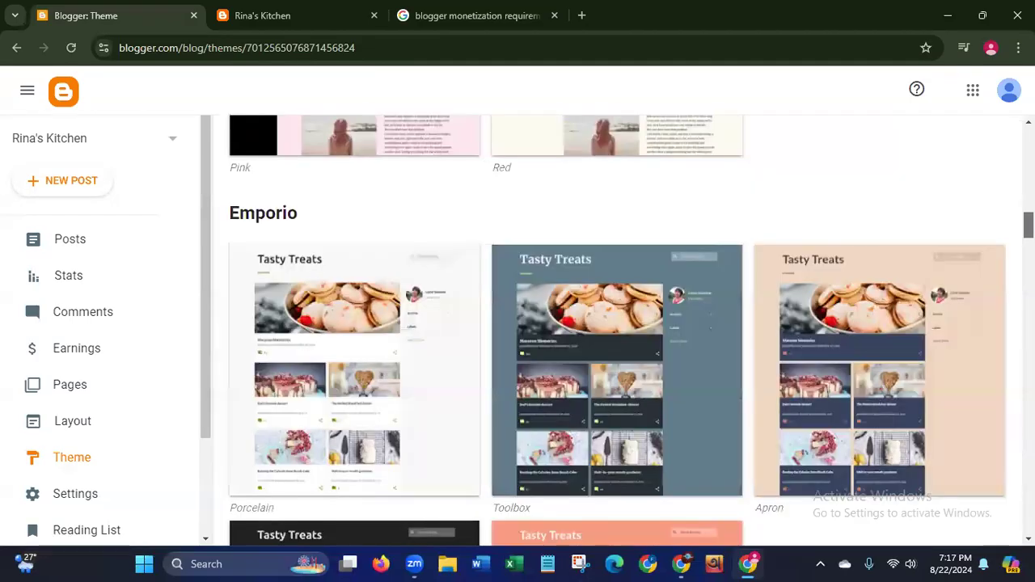
{"action": "scroll", "coordinate": [883, 293], "scroll_direction": "down", "scroll_amount": 1}
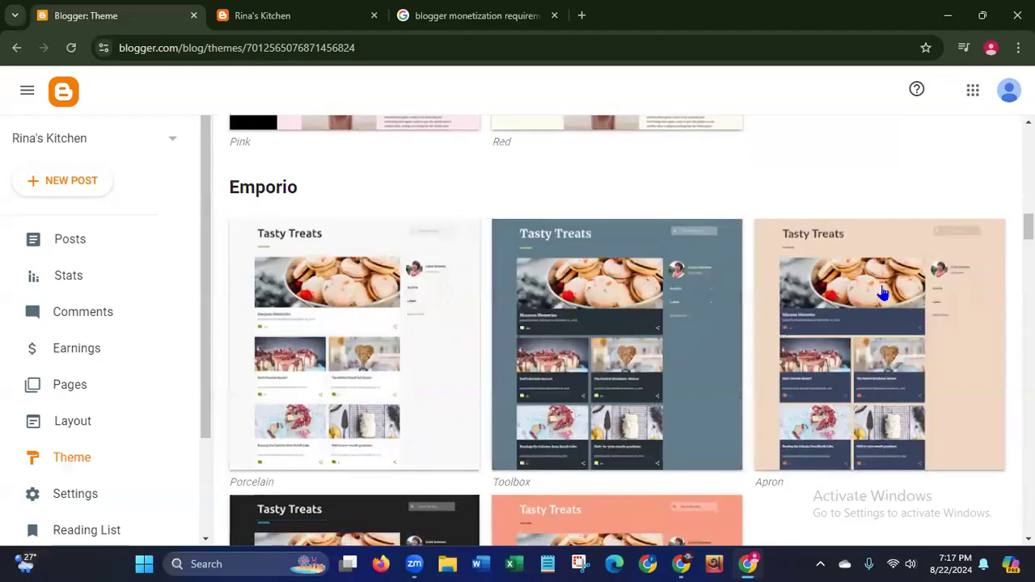
{"action": "scroll", "coordinate": [1027, 227], "scroll_direction": "down", "scroll_amount": 1}
{"action": "scroll", "coordinate": [617, 329], "scroll_direction": "down", "scroll_amount": 1}
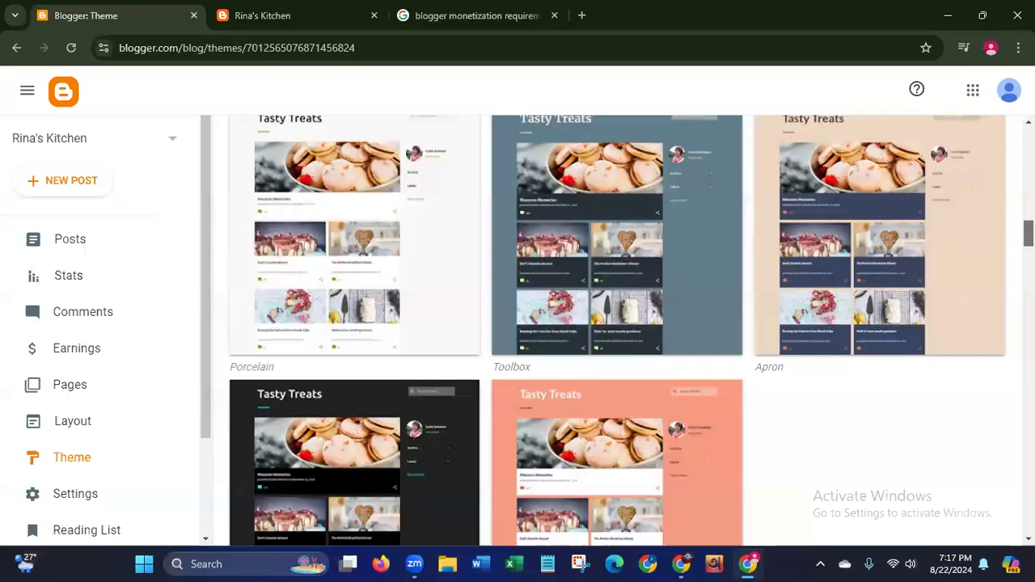
{"action": "scroll", "coordinate": [617, 330], "scroll_direction": "down", "scroll_amount": 5}
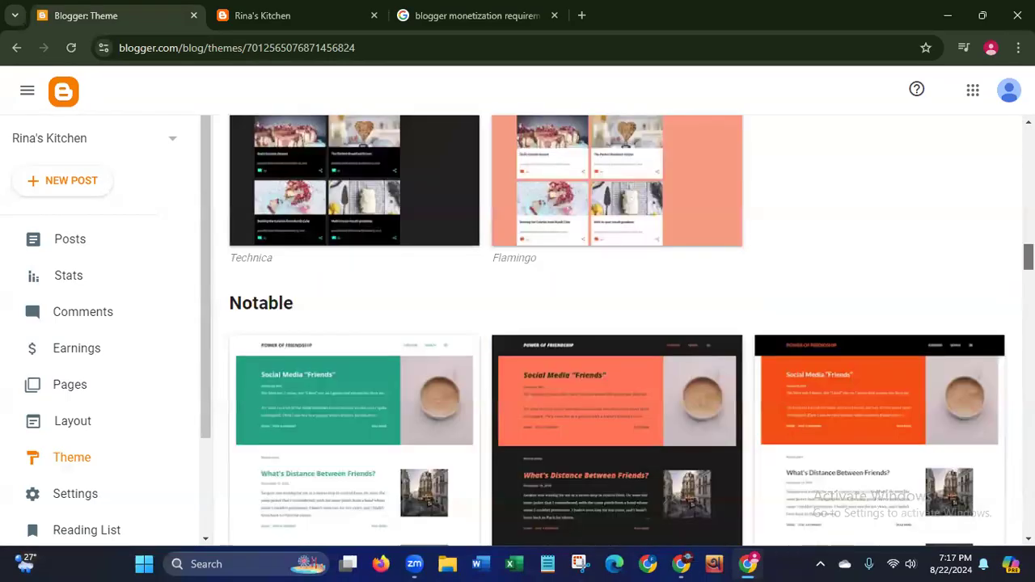
- Browse the available blog themes from the Notable group through Essential, Simple, Dynamic Views, Picture Window, Awesome Inc., Watermark and Ethereal to Travel
{"action": "scroll", "coordinate": [502, 506], "scroll_direction": "down", "scroll_amount": 3}
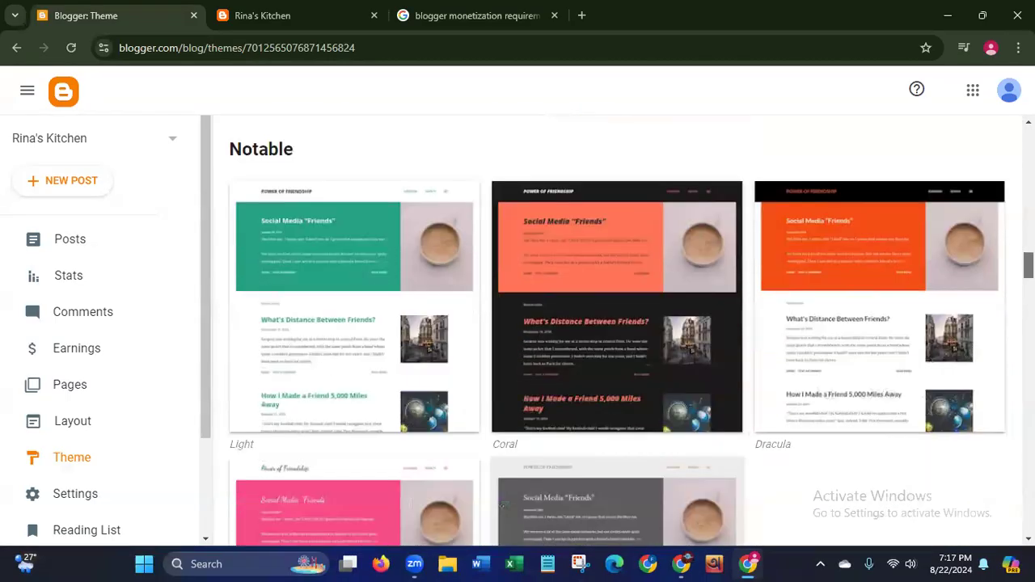
{"action": "scroll", "coordinate": [502, 506], "scroll_direction": "down", "scroll_amount": 1}
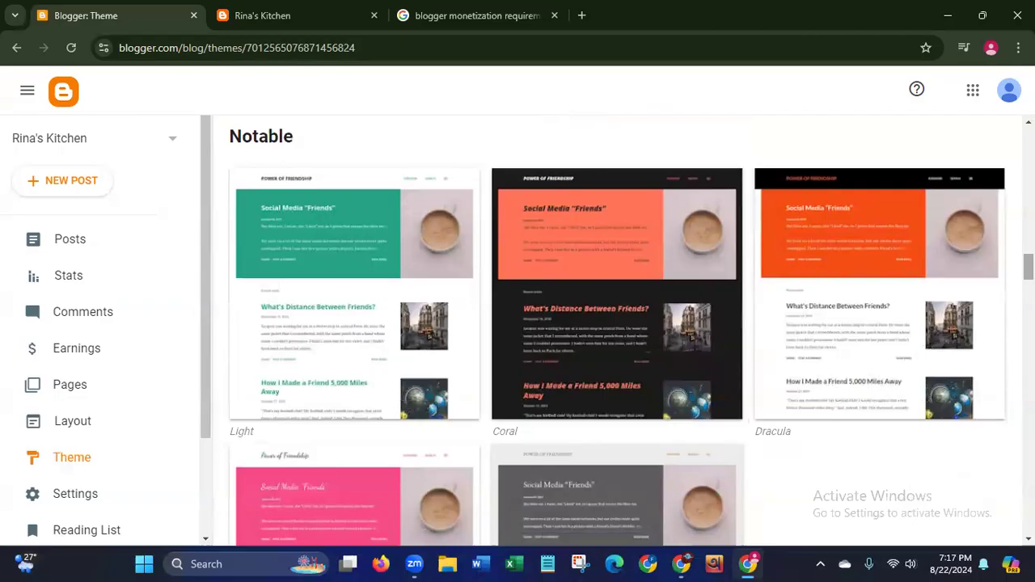
{"action": "scroll", "coordinate": [630, 330], "scroll_direction": "down", "scroll_amount": 5}
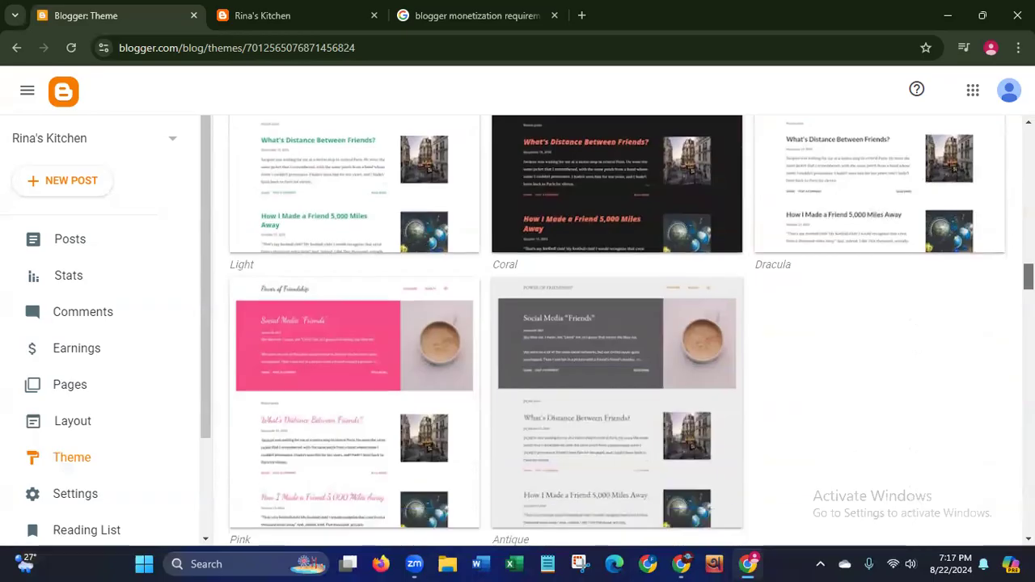
{"action": "scroll", "coordinate": [615, 330], "scroll_direction": "down", "scroll_amount": 3}
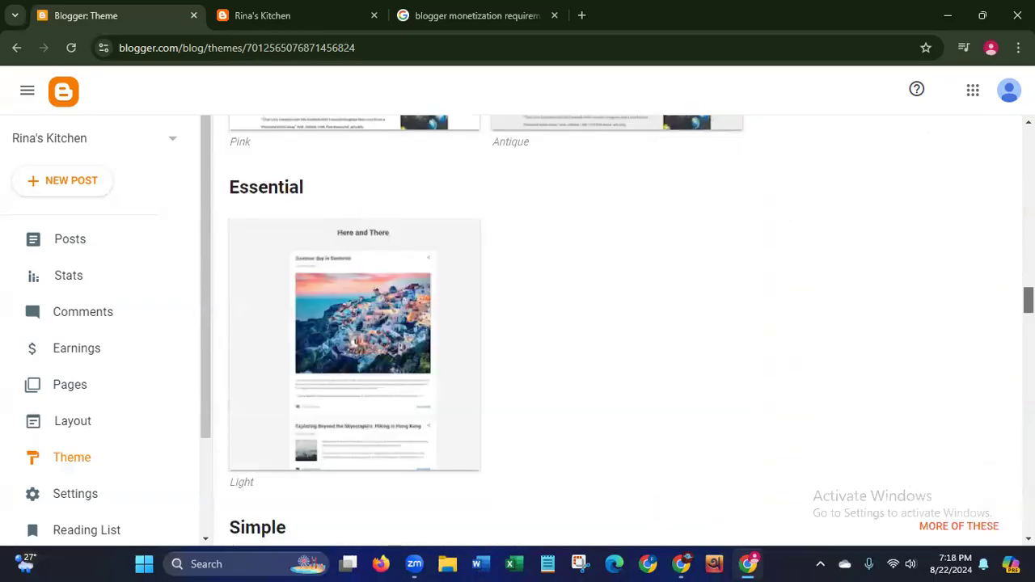
{"action": "scroll", "coordinate": [615, 331], "scroll_direction": "down", "scroll_amount": 3}
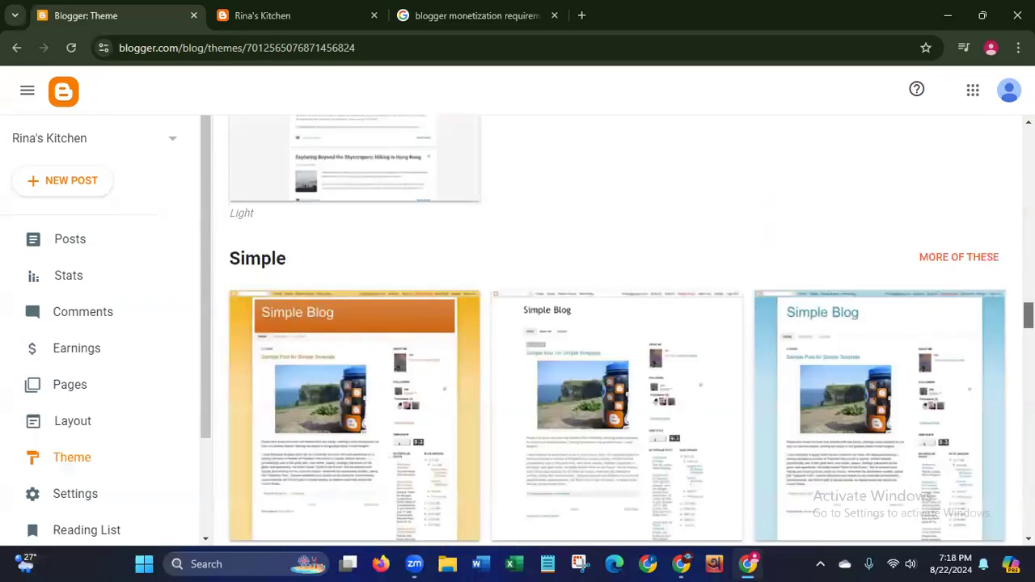
{"action": "scroll", "coordinate": [615, 331], "scroll_direction": "down", "scroll_amount": 3}
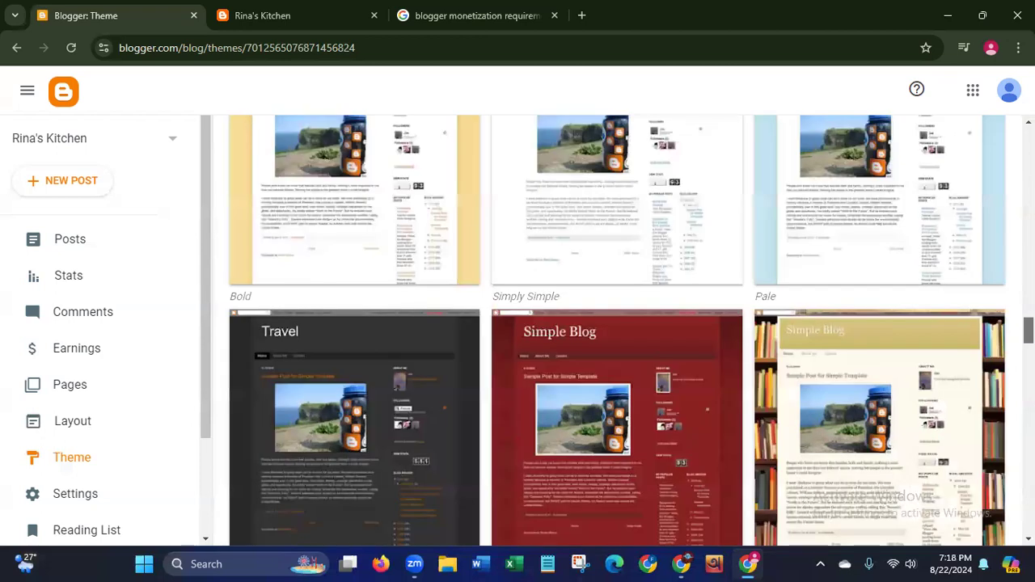
{"action": "scroll", "coordinate": [614, 330], "scroll_direction": "down", "scroll_amount": 10}
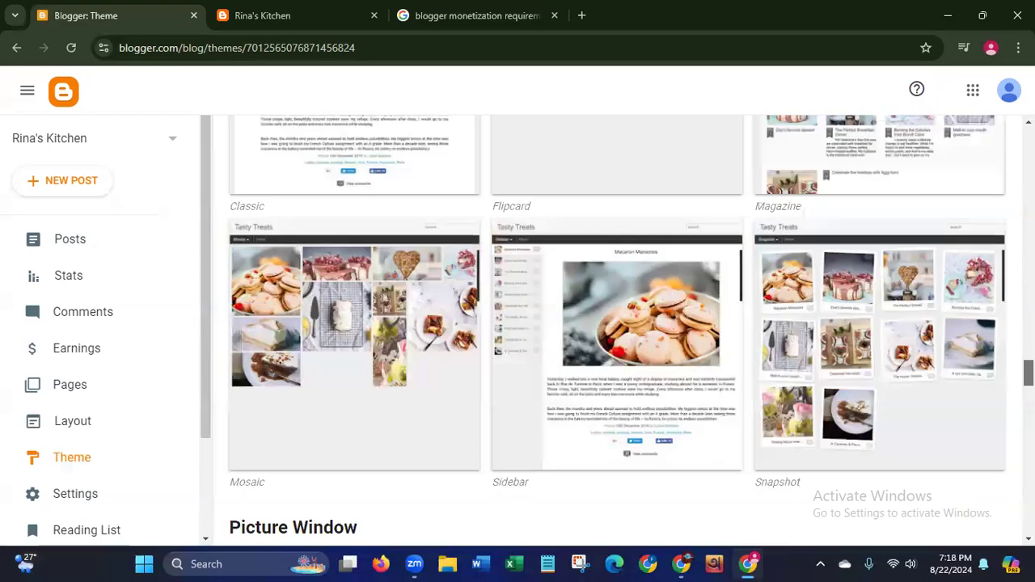
{"action": "scroll", "coordinate": [1007, 421], "scroll_direction": "down", "scroll_amount": 7}
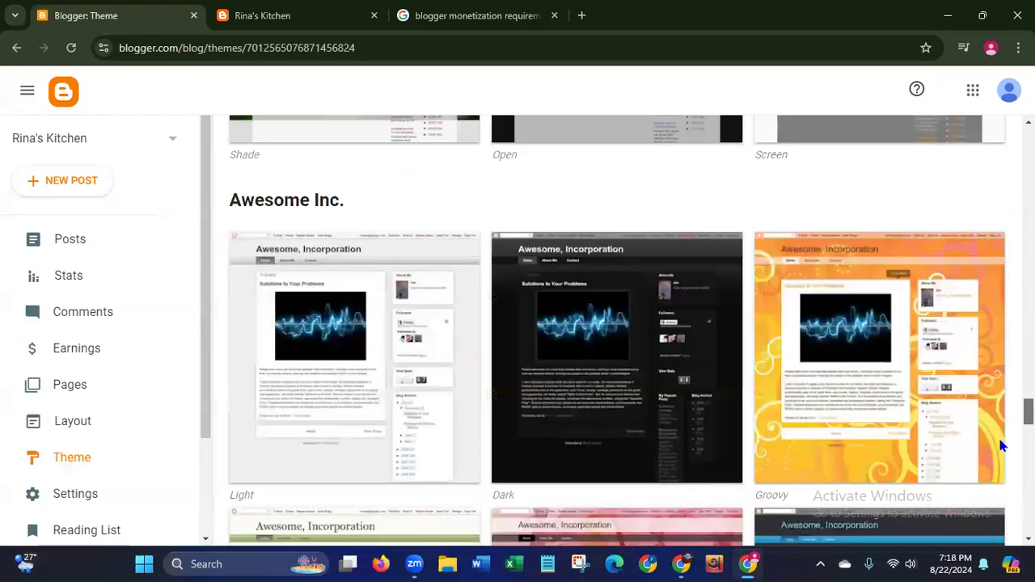
{"action": "scroll", "coordinate": [1001, 446], "scroll_direction": "down", "scroll_amount": 6}
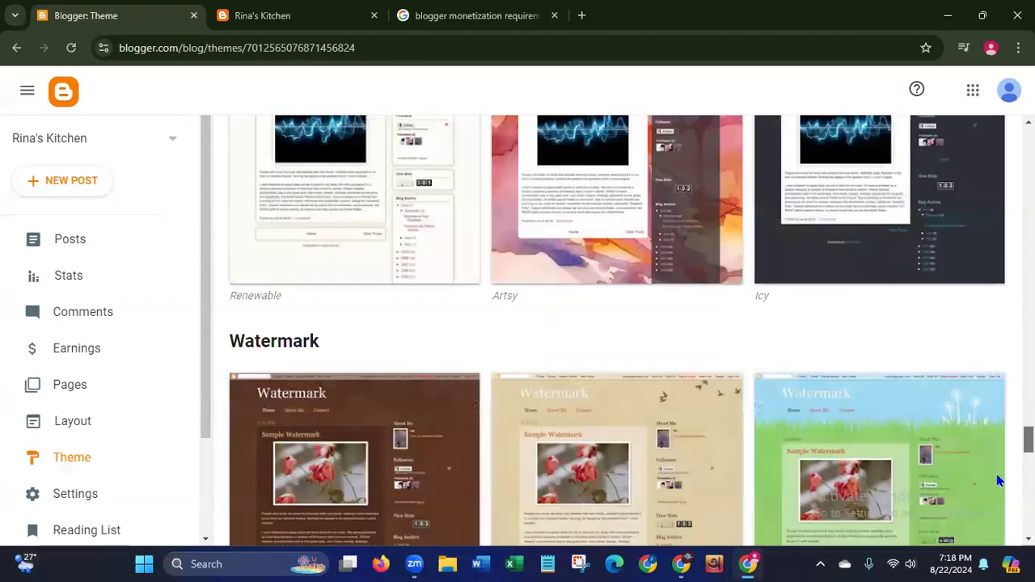
{"action": "scroll", "coordinate": [997, 488], "scroll_direction": "down", "scroll_amount": 8}
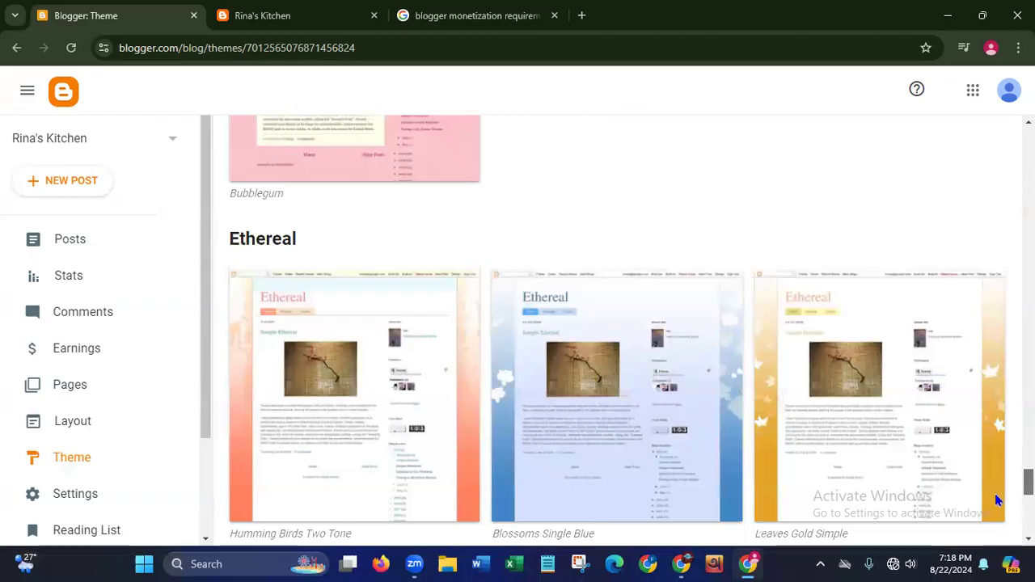
{"action": "scroll", "coordinate": [997, 501], "scroll_direction": "down", "scroll_amount": 3}
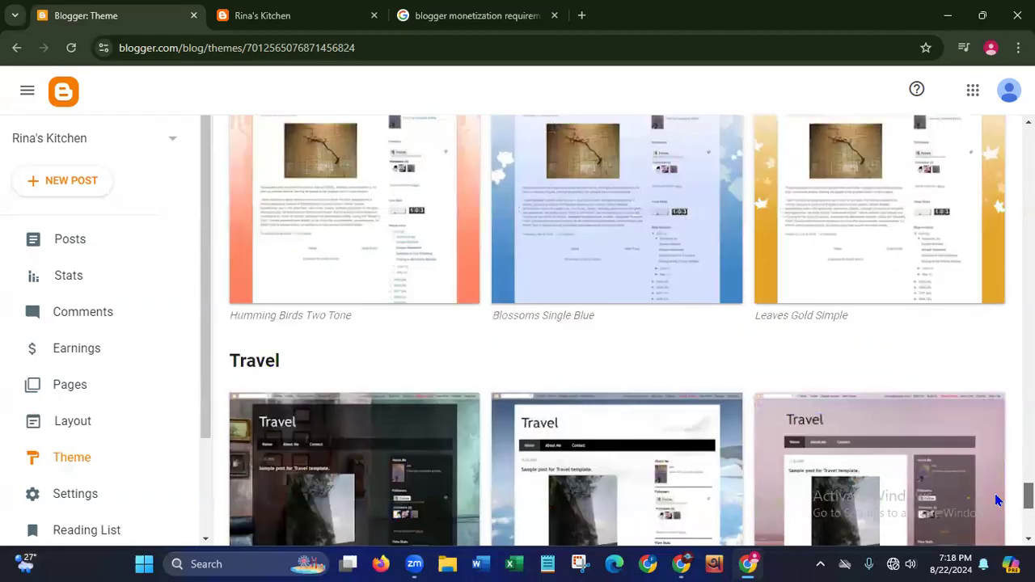
{"action": "scroll", "coordinate": [995, 536], "scroll_direction": "down", "scroll_amount": 5}
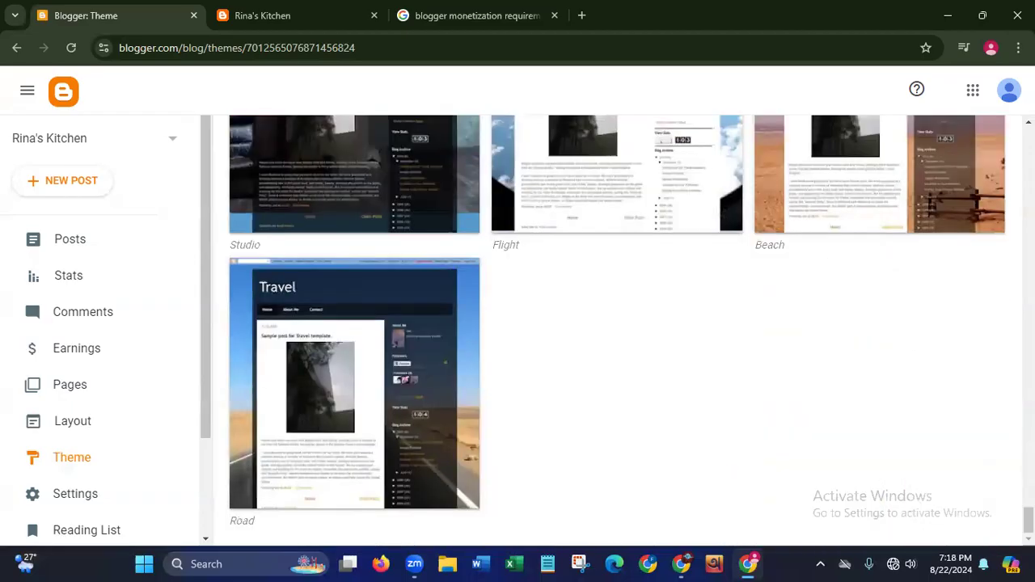
- Look over the Travel theme group at the end of the theme list, highlighting its heading
{"action": "scroll", "coordinate": [997, 495], "scroll_direction": "up", "scroll_amount": 3}
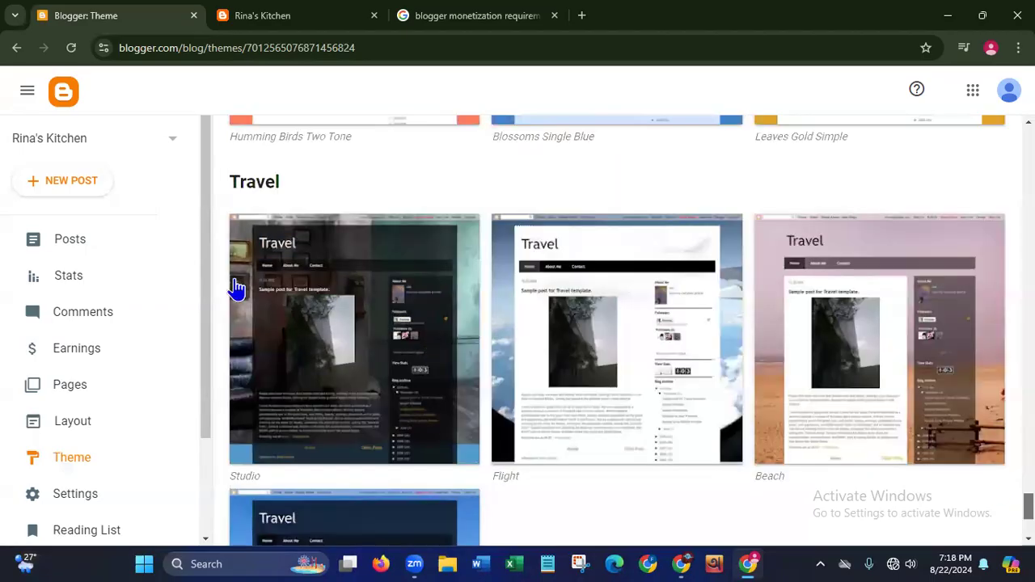
{"action": "scroll", "coordinate": [267, 267], "scroll_direction": "up", "scroll_amount": 1}
{"action": "left_click_drag", "start_coordinate": [229, 271], "coordinate": [257, 271]}
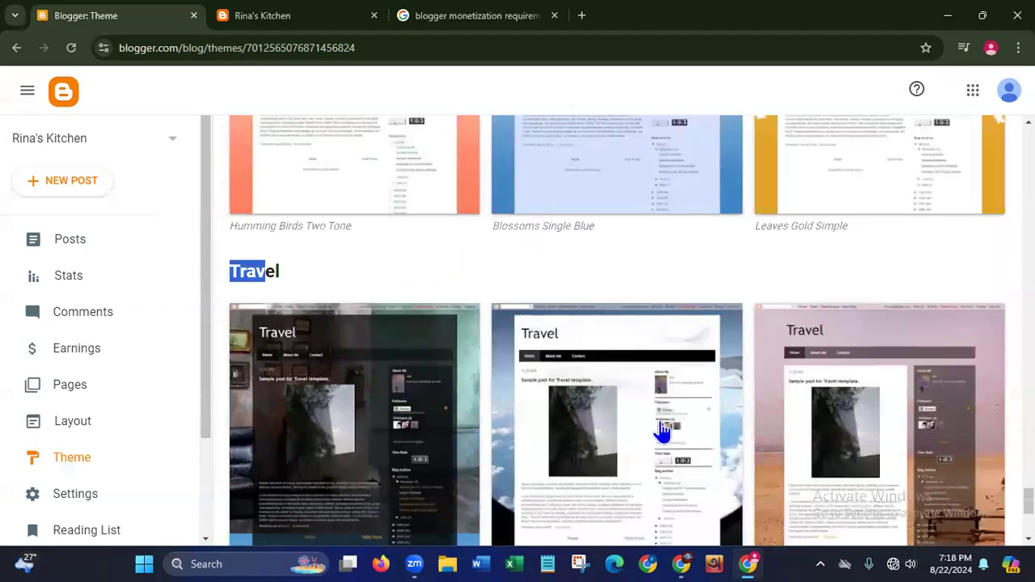
{"action": "key", "text": "shift+Right"}
{"action": "key", "text": "shift+Right"}
{"action": "scroll", "coordinate": [630, 330], "scroll_direction": "up", "scroll_amount": 1}
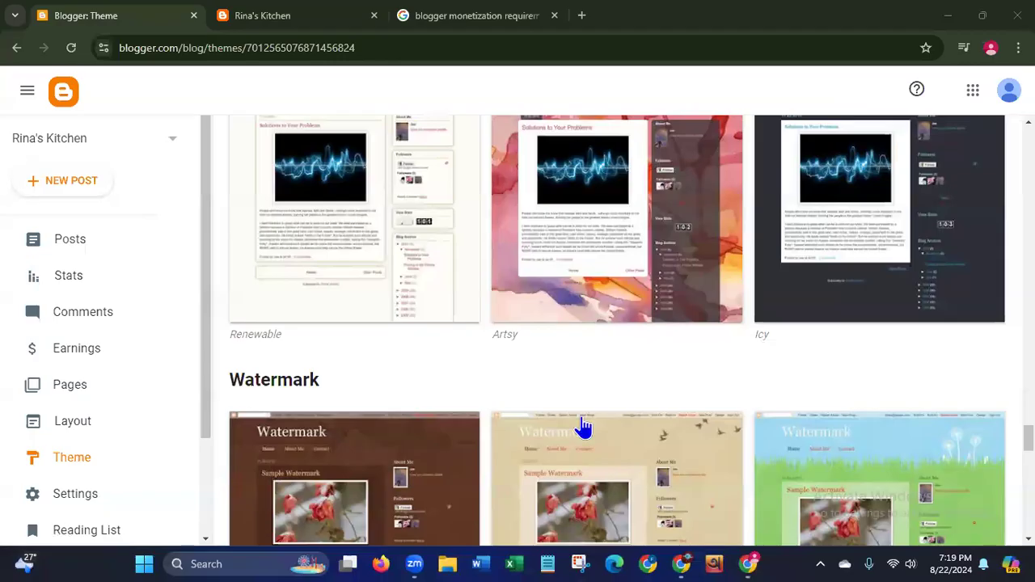
- Review the Watermark, Awesome Inc. and Picture Window themes again, going back to the Dynamic Views group
{"action": "scroll", "coordinate": [617, 332], "scroll_direction": "down", "scroll_amount": 2}
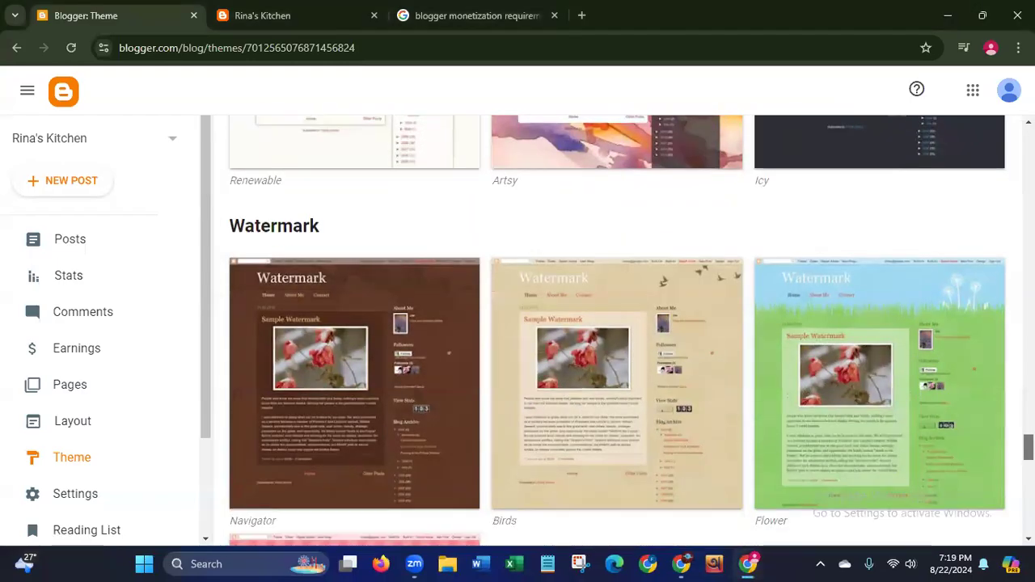
{"action": "scroll", "coordinate": [617, 331], "scroll_direction": "down", "scroll_amount": 3}
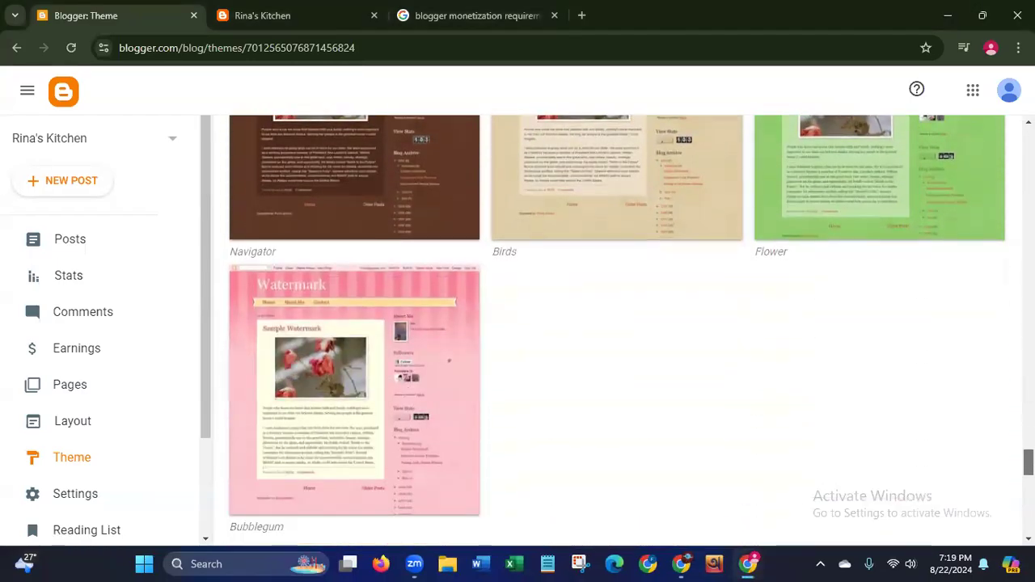
{"action": "scroll", "coordinate": [617, 332], "scroll_direction": "up", "scroll_amount": 6}
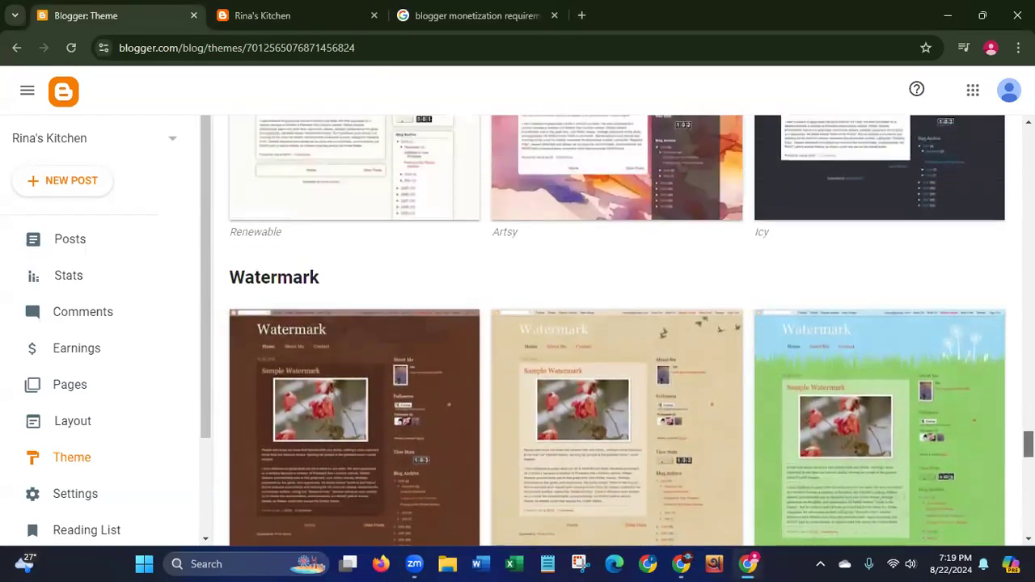
{"action": "scroll", "coordinate": [617, 331], "scroll_direction": "up", "scroll_amount": 3}
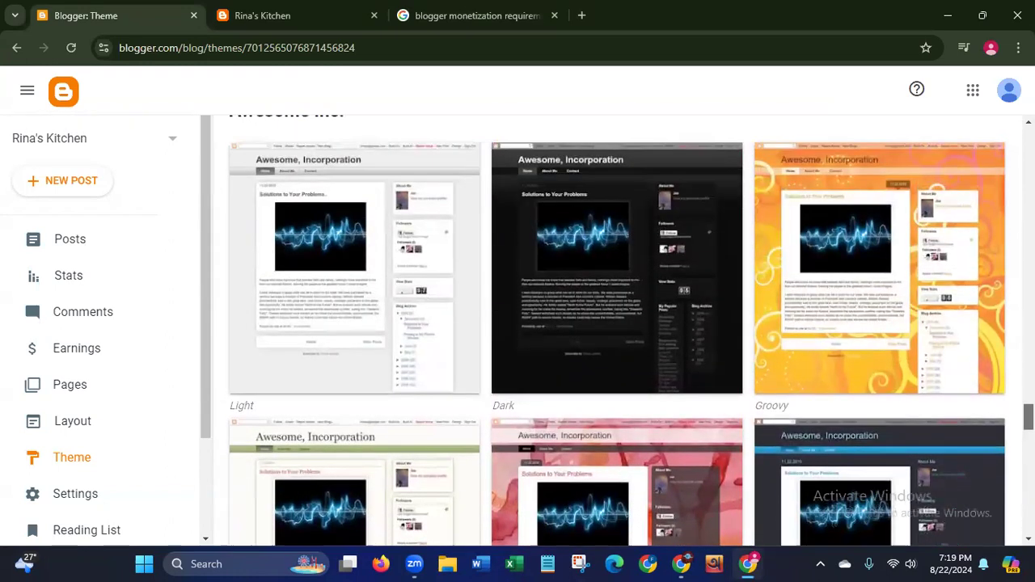
{"action": "scroll", "coordinate": [617, 331], "scroll_direction": "up", "scroll_amount": 2}
{"action": "scroll", "coordinate": [617, 332], "scroll_direction": "up", "scroll_amount": 2}
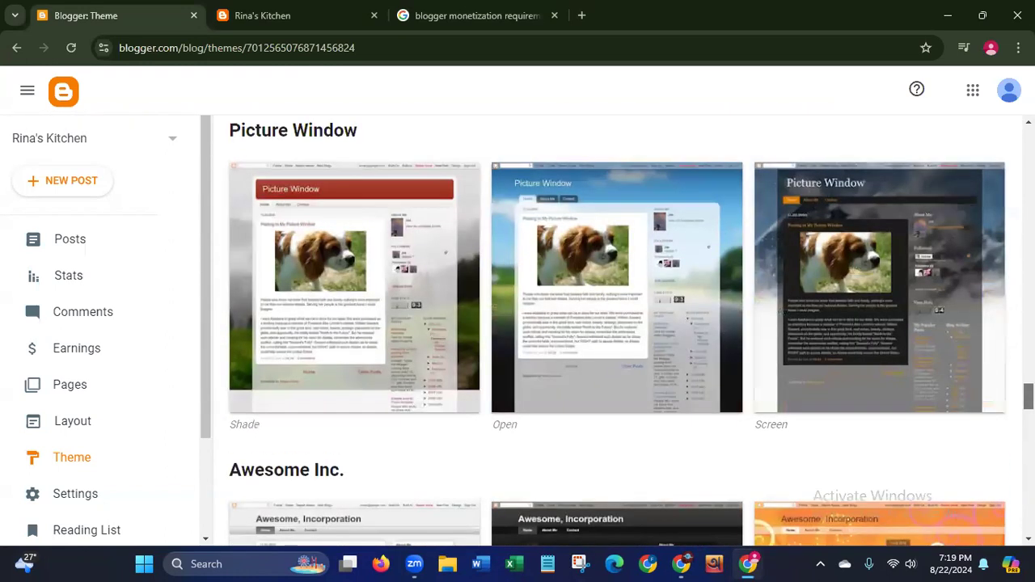
{"action": "scroll", "coordinate": [617, 331], "scroll_direction": "up", "scroll_amount": 1}
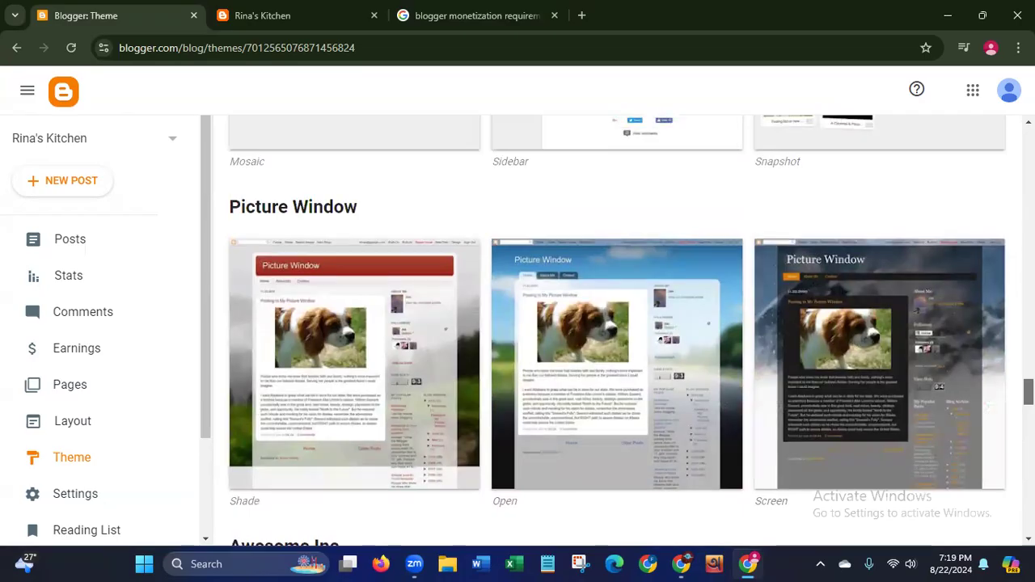
{"action": "scroll", "coordinate": [617, 332], "scroll_direction": "up", "scroll_amount": 1}
{"action": "scroll", "coordinate": [617, 332], "scroll_direction": "up", "scroll_amount": 2}
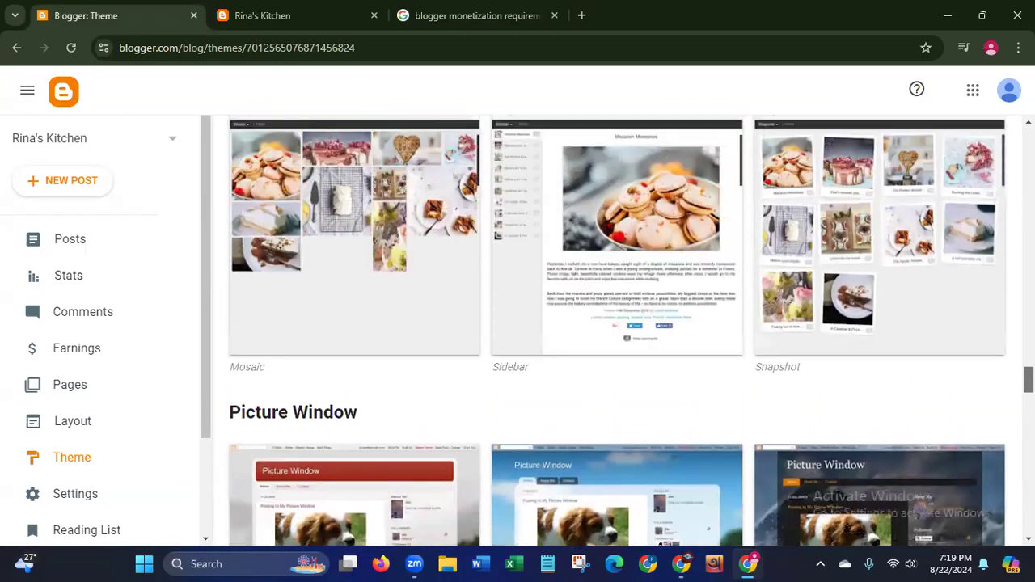
{"action": "scroll", "coordinate": [617, 331], "scroll_direction": "down", "scroll_amount": 4}
{"action": "scroll", "coordinate": [617, 331], "scroll_direction": "down", "scroll_amount": 7}
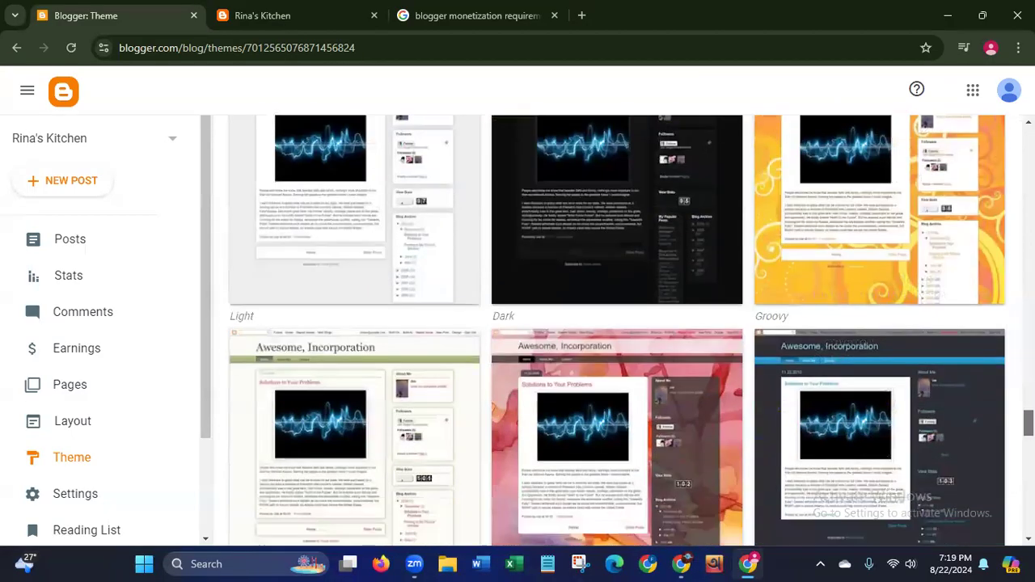
{"action": "scroll", "coordinate": [617, 332], "scroll_direction": "down", "scroll_amount": 2}
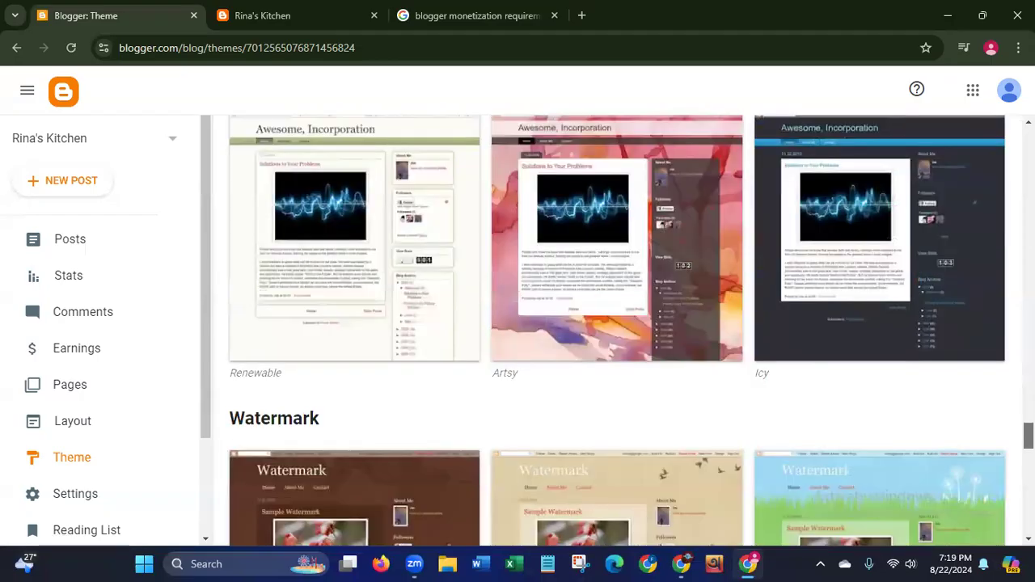
{"action": "scroll", "coordinate": [617, 331], "scroll_direction": "up", "scroll_amount": 15}
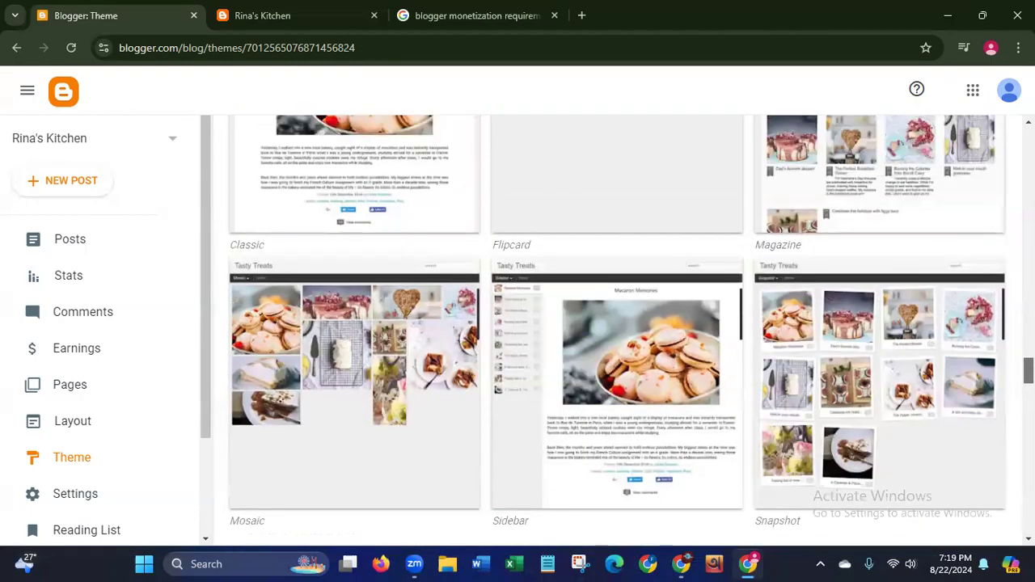
{"action": "scroll", "coordinate": [1009, 373], "scroll_direction": "down", "scroll_amount": 3}
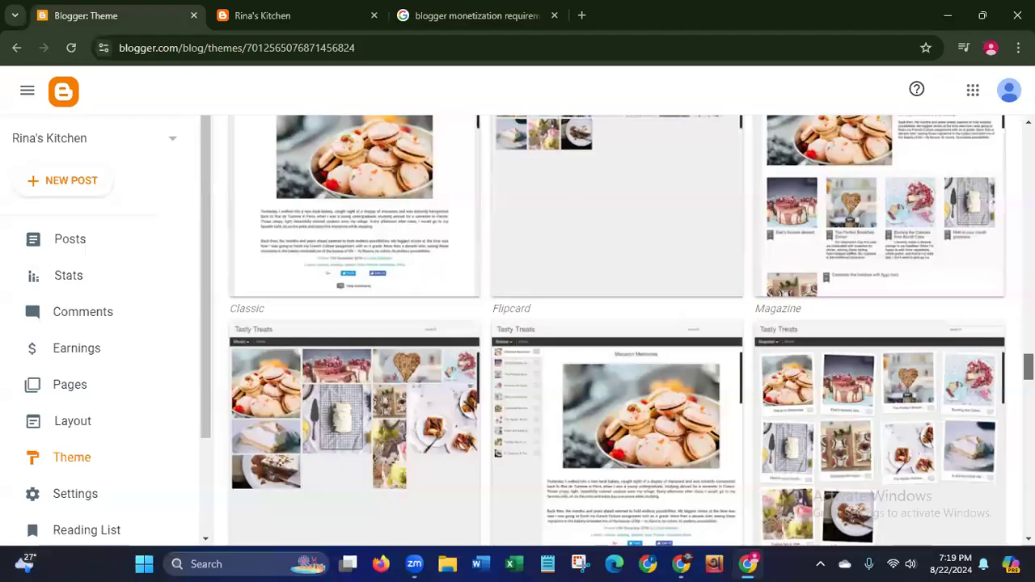
{"action": "scroll", "coordinate": [1010, 368], "scroll_direction": "up", "scroll_amount": 3}
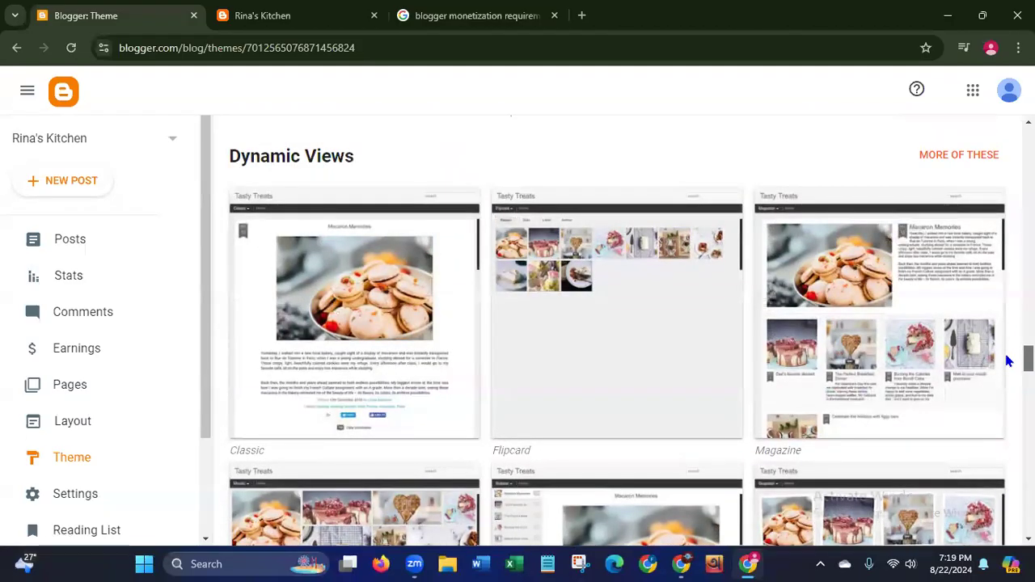
- Apply the Dynamic Views Classic theme, accepting the gadget visibility notice, and reload the public Rina's Kitchen page to view it
{"action": "left_click", "coordinate": [365, 356]}
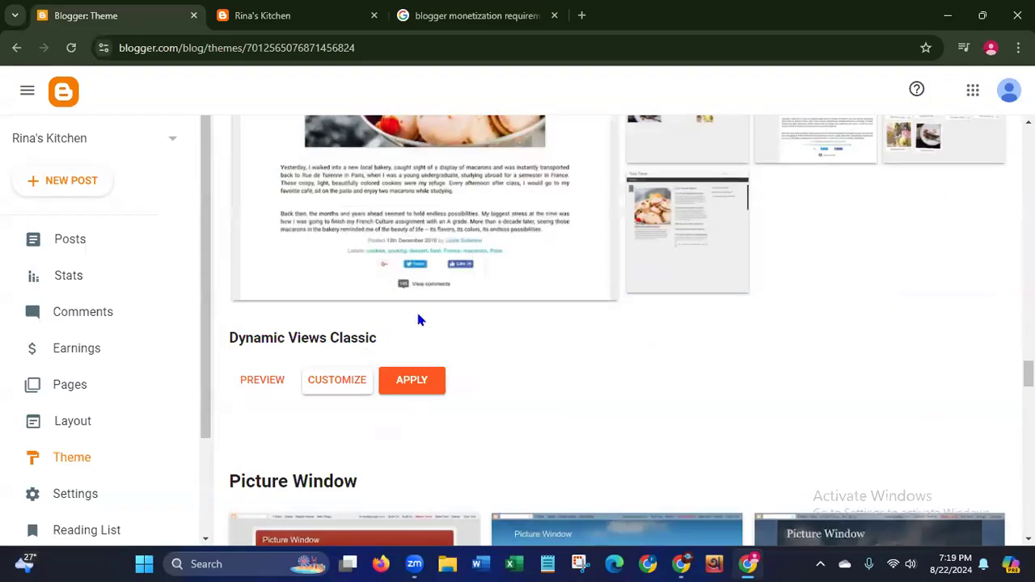
{"action": "left_click", "coordinate": [412, 385]}
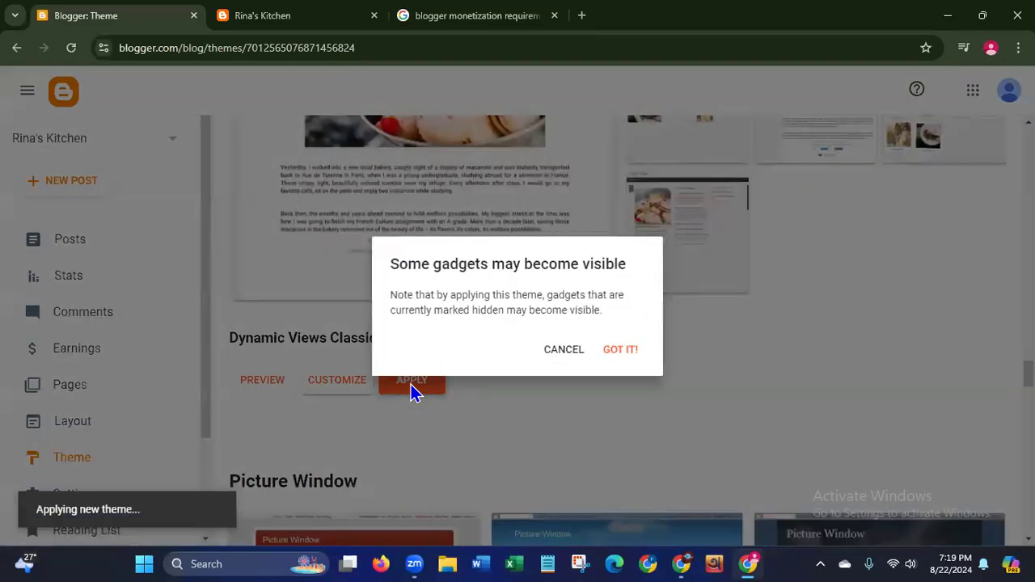
{"action": "left_click", "coordinate": [620, 353]}
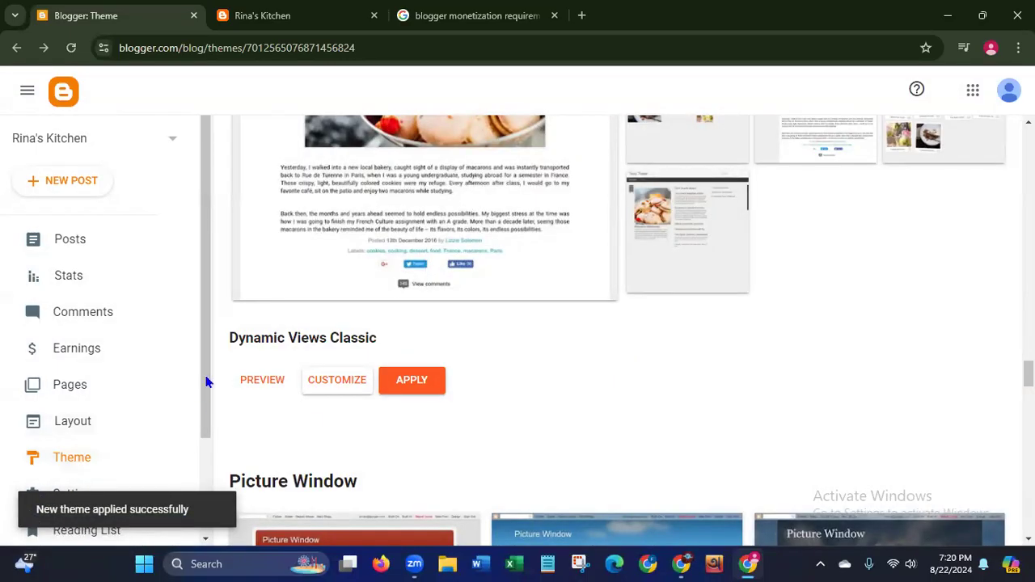
{"action": "left_click", "coordinate": [275, 29]}
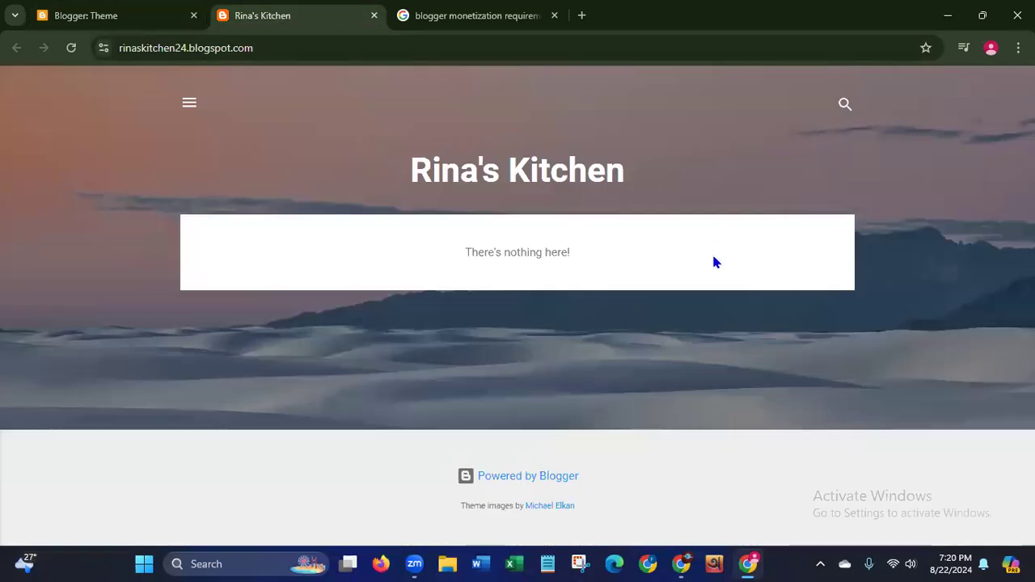
{"action": "left_click", "coordinate": [72, 50]}
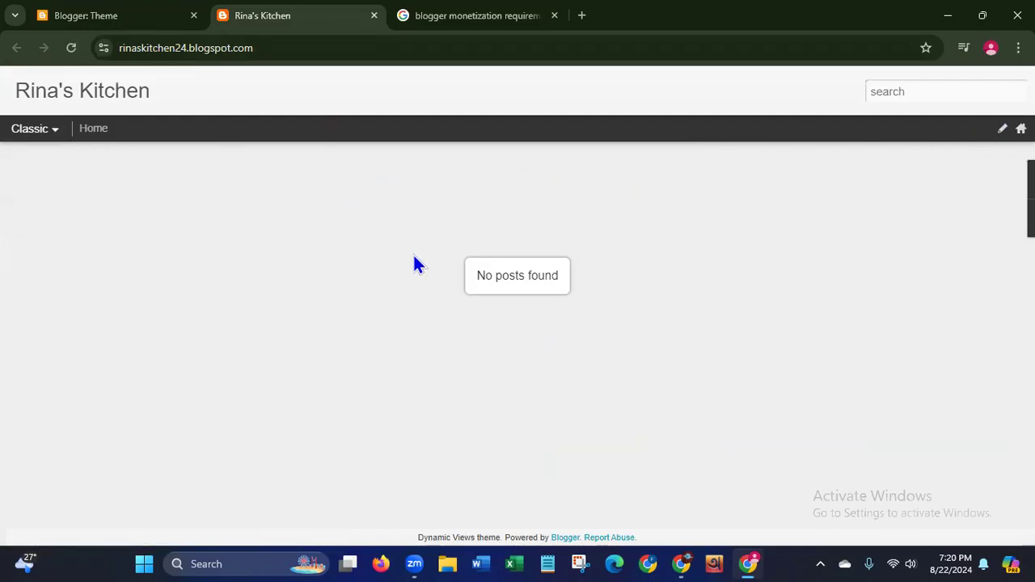
- Apply the Contempo Flamingo theme to the blog, downloading a backup of the current theme first
{"action": "left_click", "coordinate": [112, 17]}
{"action": "left_click_drag", "start_coordinate": [1029, 374], "coordinate": [1029, 157]}
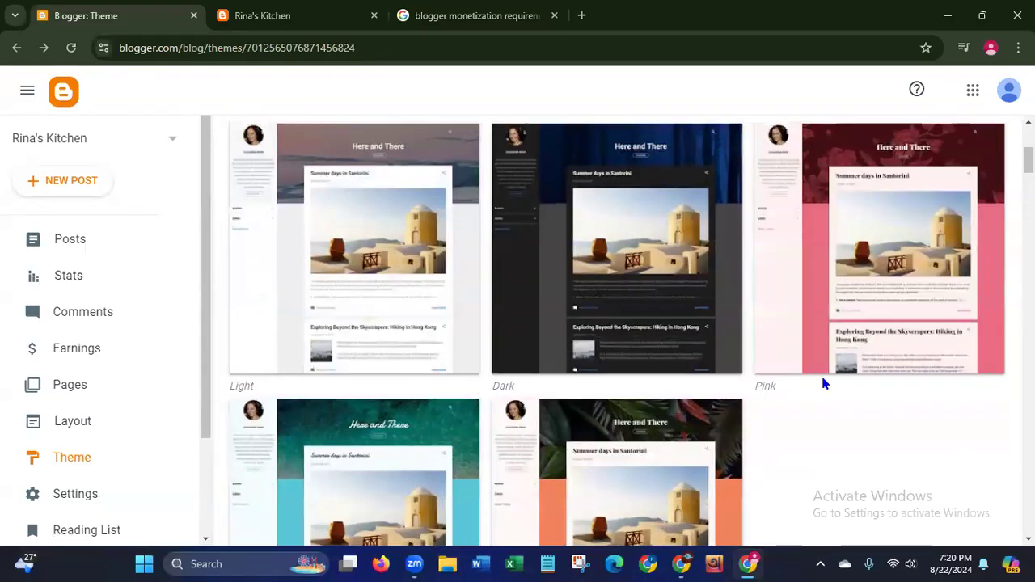
{"action": "left_click", "coordinate": [683, 494]}
{"action": "scroll", "coordinate": [728, 445], "scroll_direction": "down", "scroll_amount": 4}
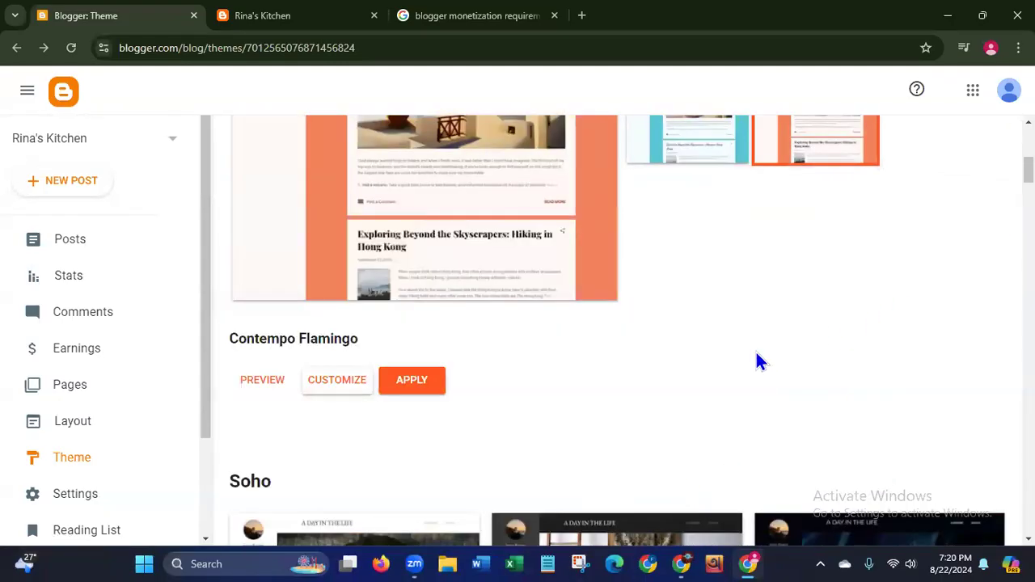
{"action": "left_click", "coordinate": [431, 383]}
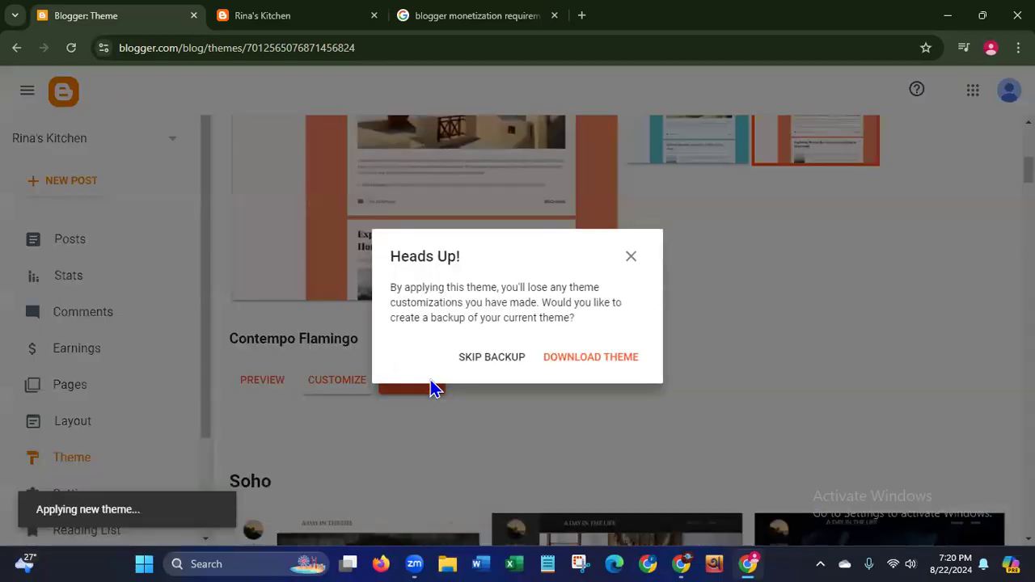
{"action": "left_click", "coordinate": [582, 362]}
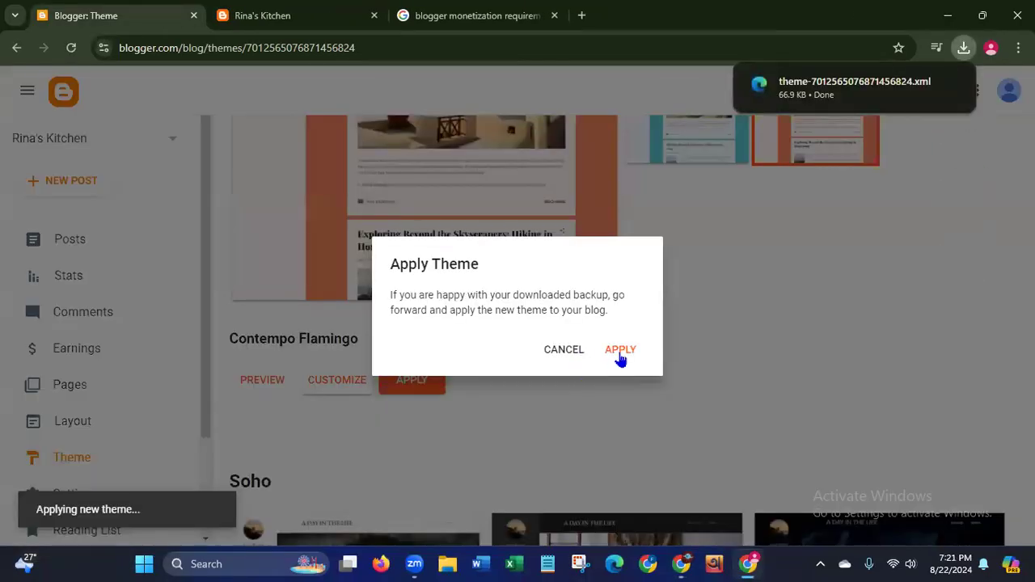
{"action": "left_click", "coordinate": [620, 351]}
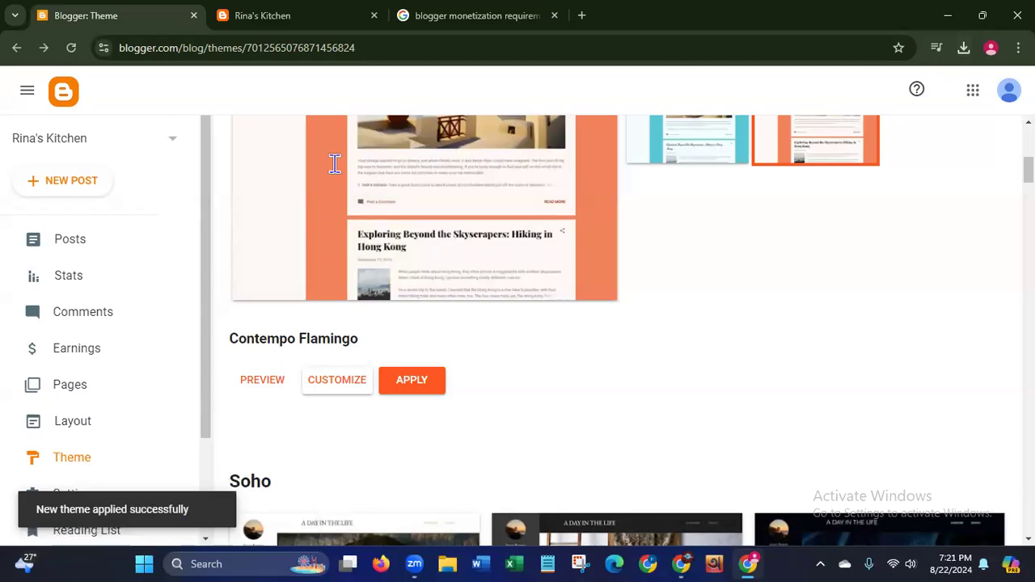
- Reload the public Rina's Kitchen page to check the Contempo Flamingo theme, and return to the blog's theme list
{"action": "left_click", "coordinate": [283, 30]}
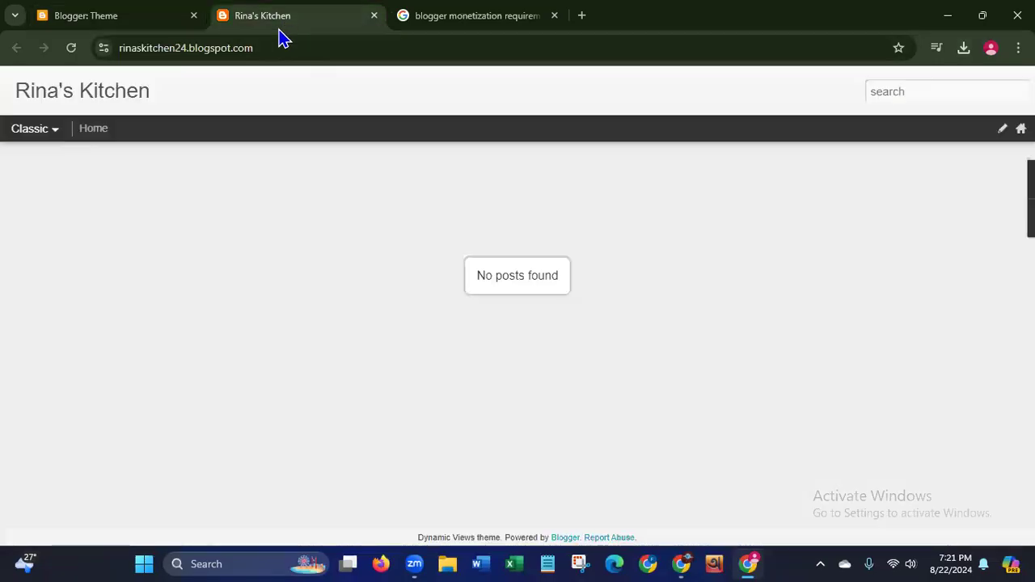
{"action": "left_click", "coordinate": [70, 50]}
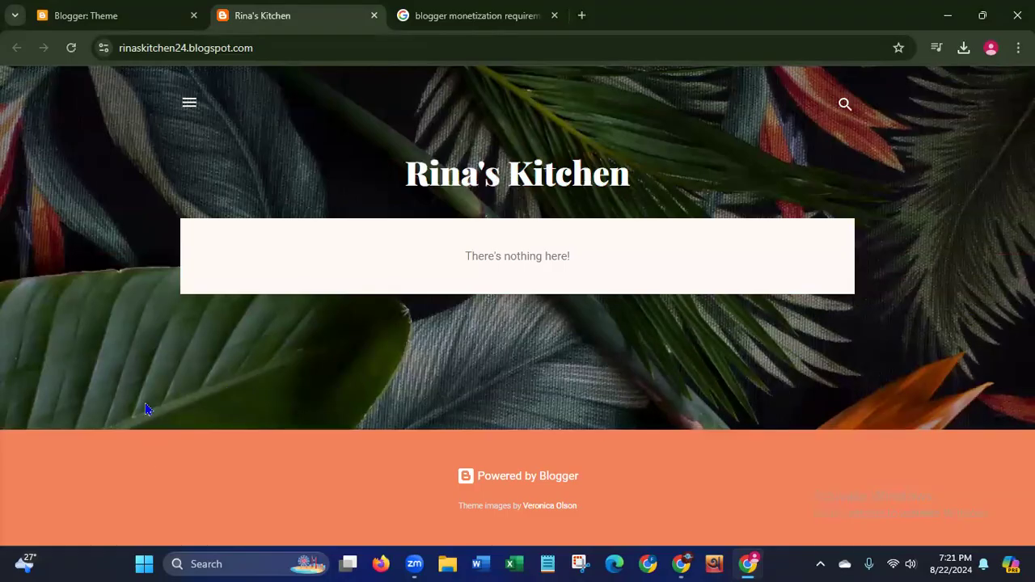
{"action": "left_click", "coordinate": [89, 15]}
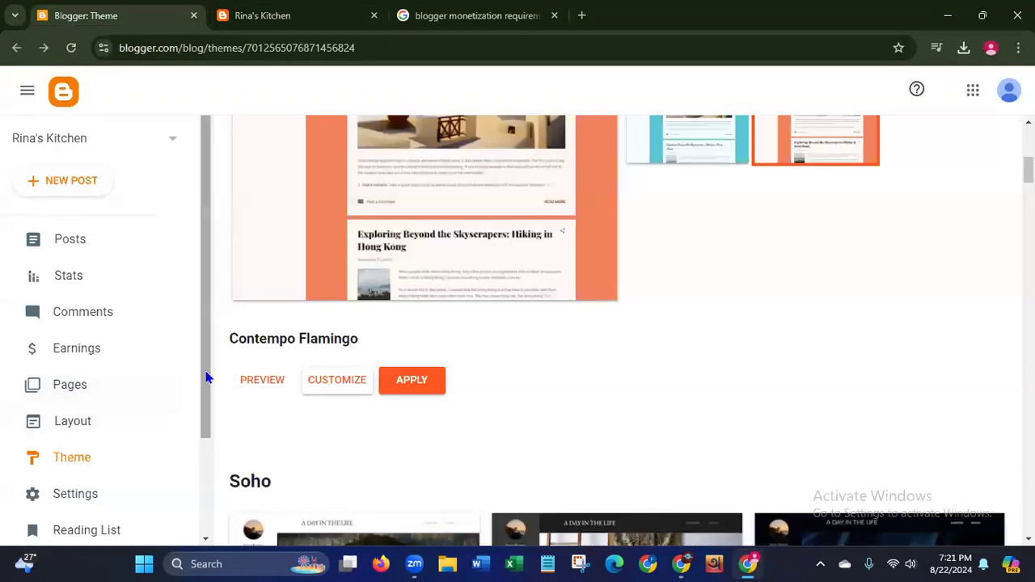
- Open the Contempo Flamingo theme for customizing and compare it with the public page's background
{"action": "left_click_drag", "start_coordinate": [207, 378], "coordinate": [202, 435]}
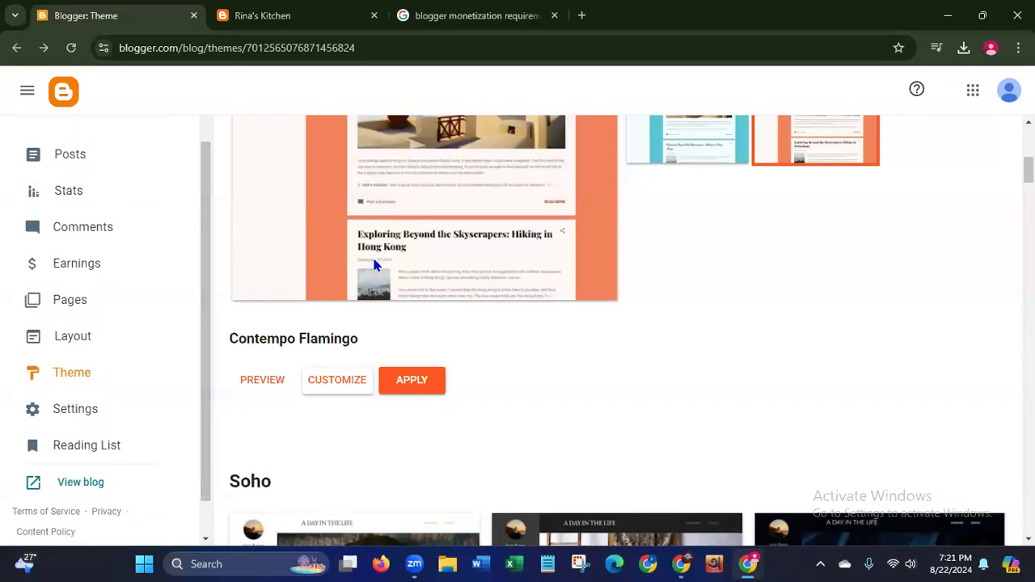
{"action": "left_click", "coordinate": [326, 383]}
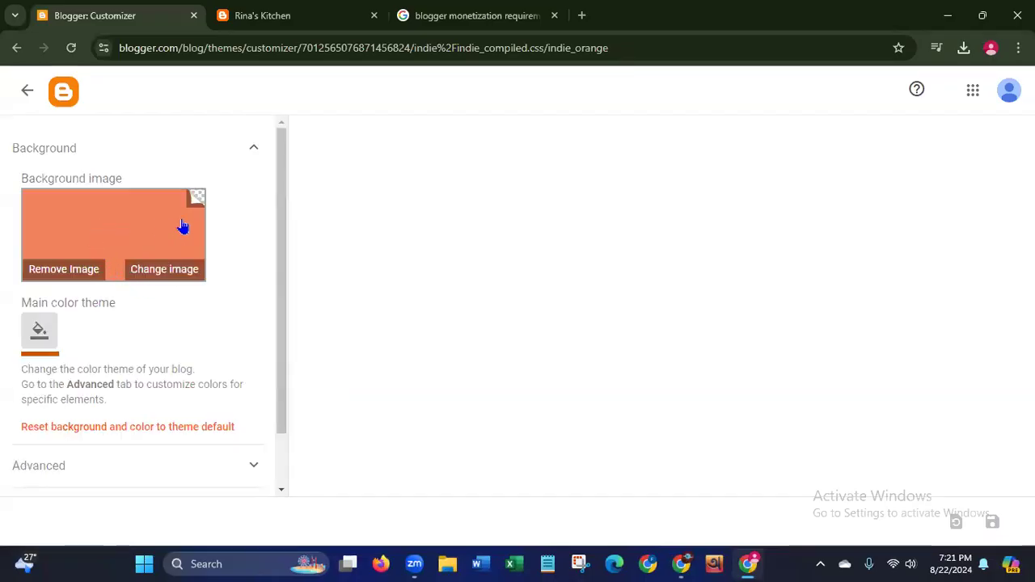
{"action": "left_click", "coordinate": [287, 25]}
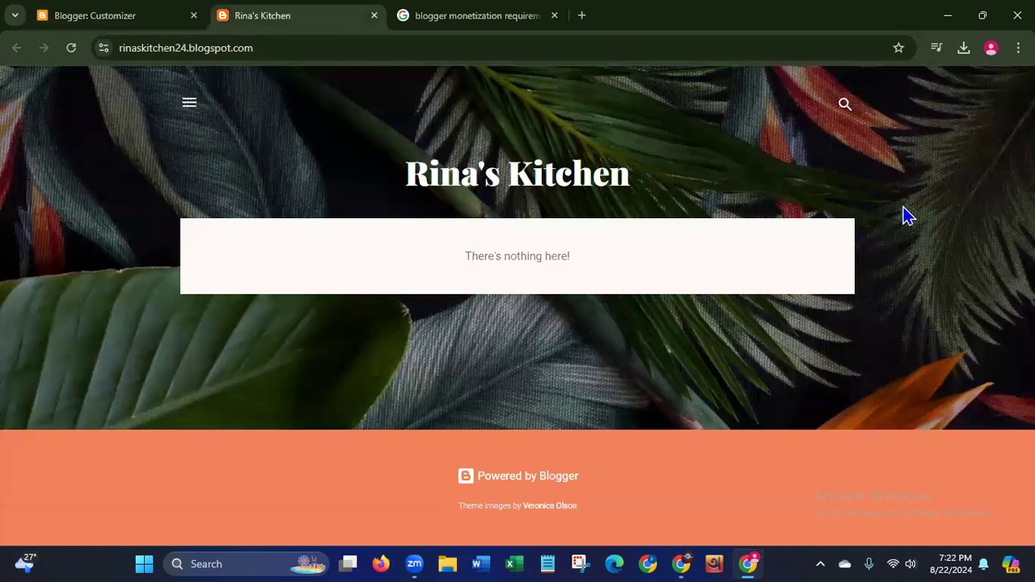
{"action": "left_click", "coordinate": [100, 28]}
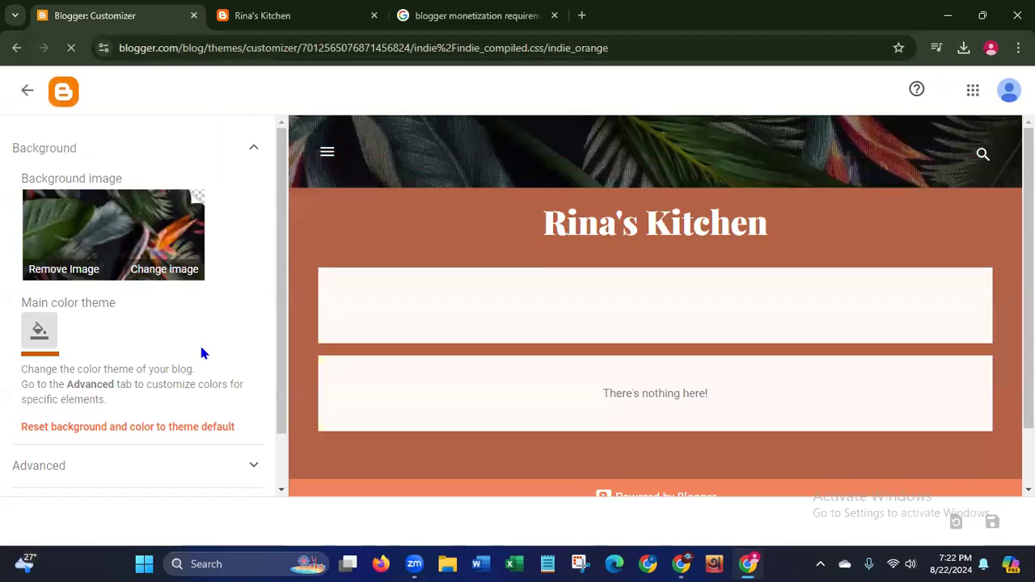
- Browse the choices for replacing the background image, viewing Abstract, The Arts, Business and Celebrations and the remaining categories down to Travel
{"action": "left_click", "coordinate": [165, 272]}
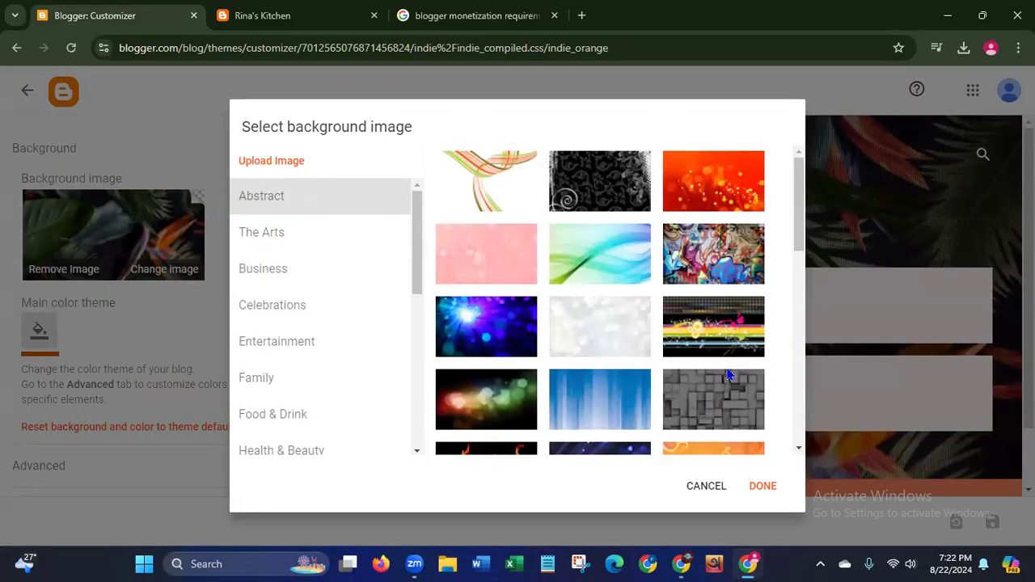
{"action": "left_click_drag", "start_coordinate": [799, 231], "coordinate": [779, 439]}
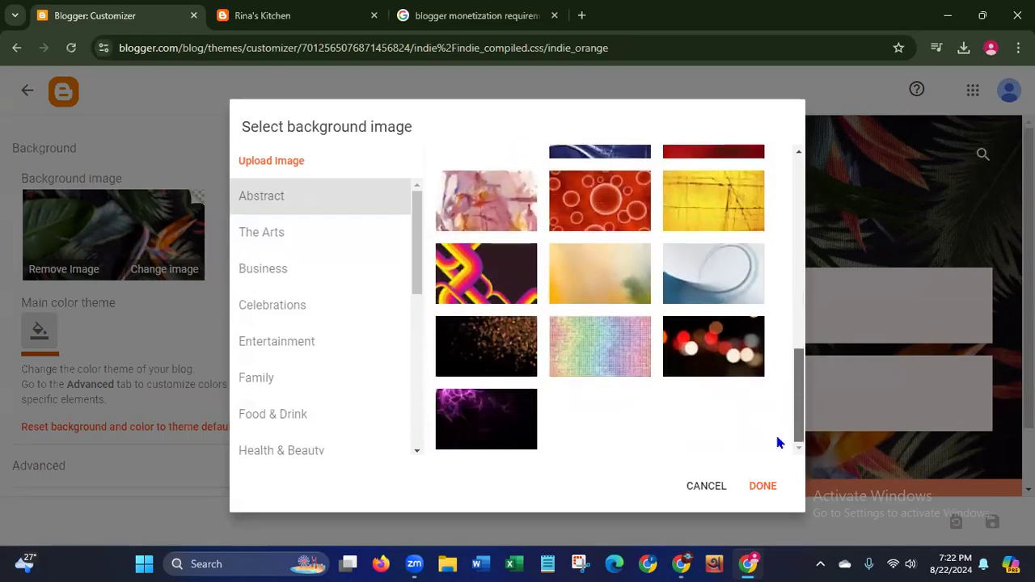
{"action": "left_click", "coordinate": [251, 235]}
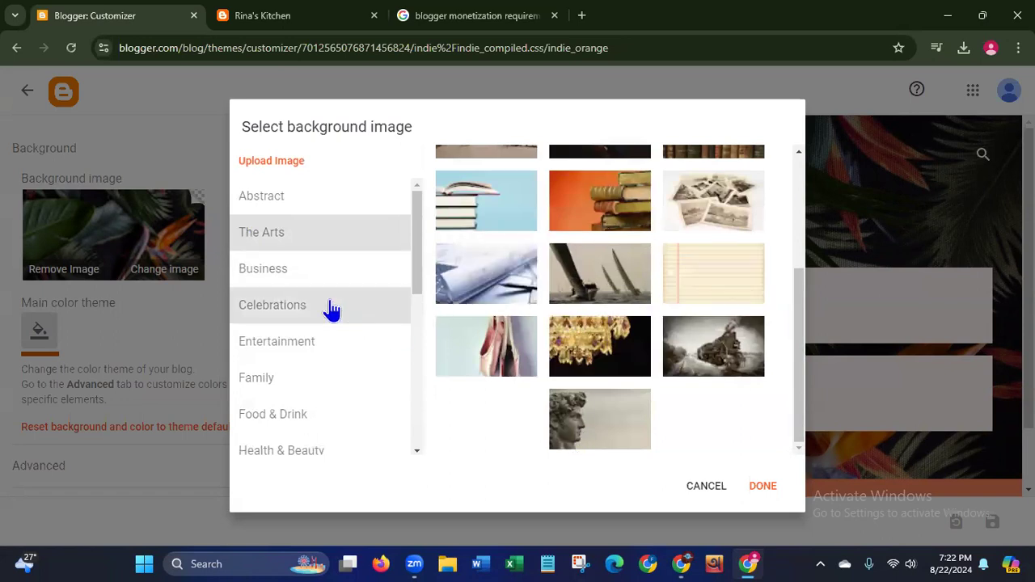
{"action": "left_click", "coordinate": [261, 284]}
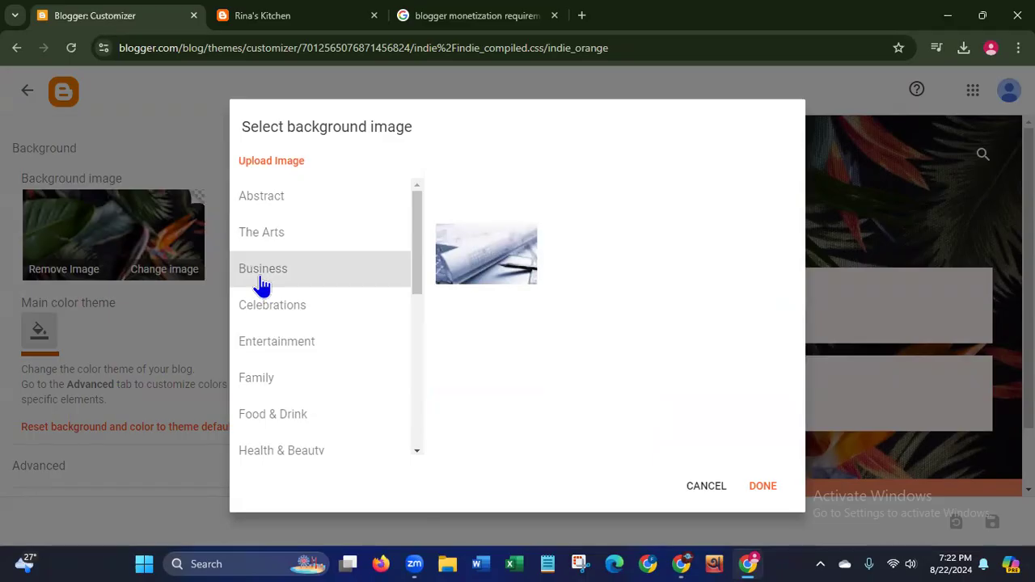
{"action": "left_click", "coordinate": [255, 314]}
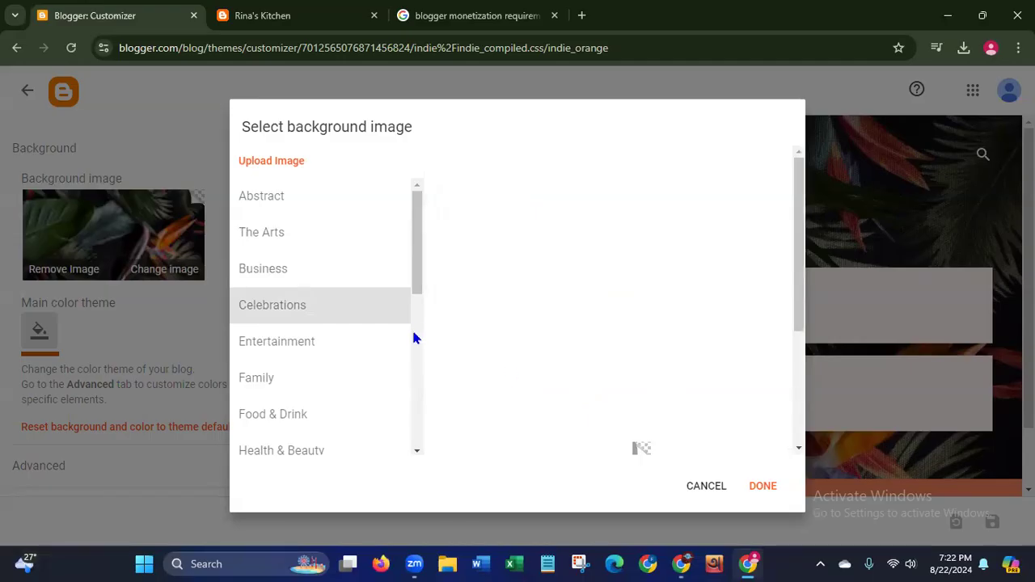
{"action": "scroll", "coordinate": [414, 303], "scroll_direction": "down", "scroll_amount": 3}
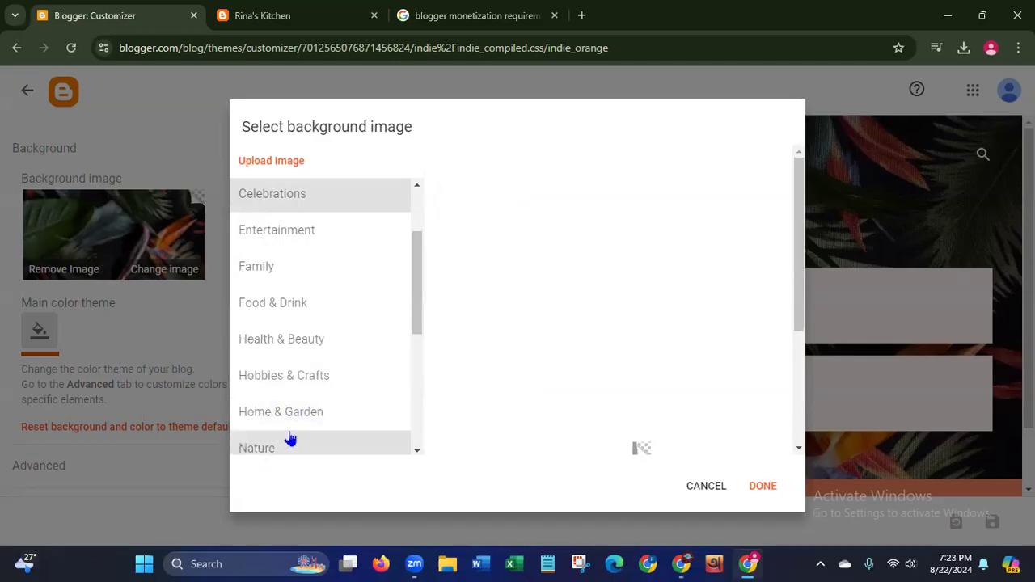
{"action": "left_click_drag", "start_coordinate": [421, 324], "coordinate": [418, 453]}
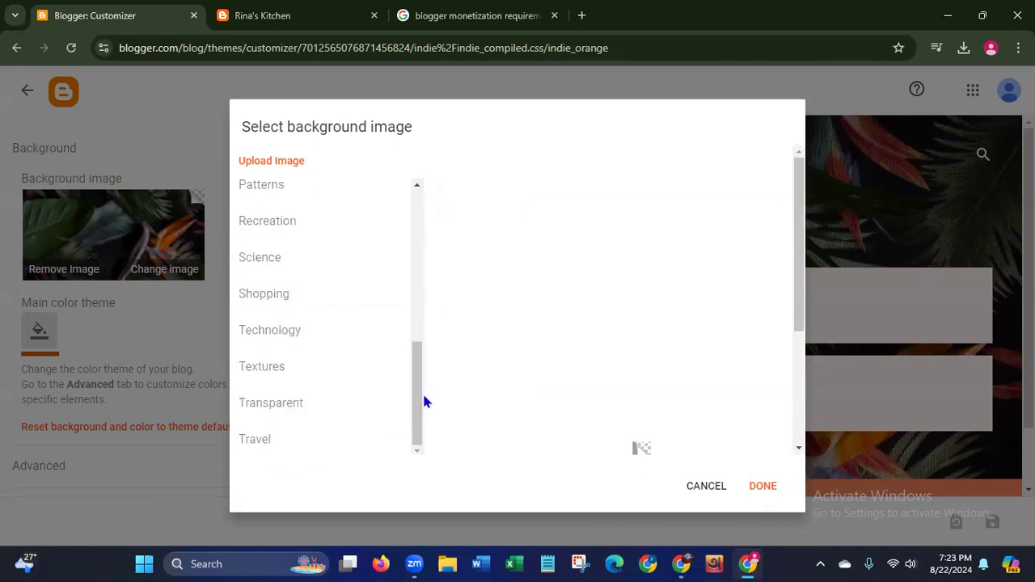
{"action": "left_click_drag", "start_coordinate": [418, 411], "coordinate": [425, 318]}
- Look through the background images in the Food & Drink category
{"action": "left_click", "coordinate": [292, 255]}
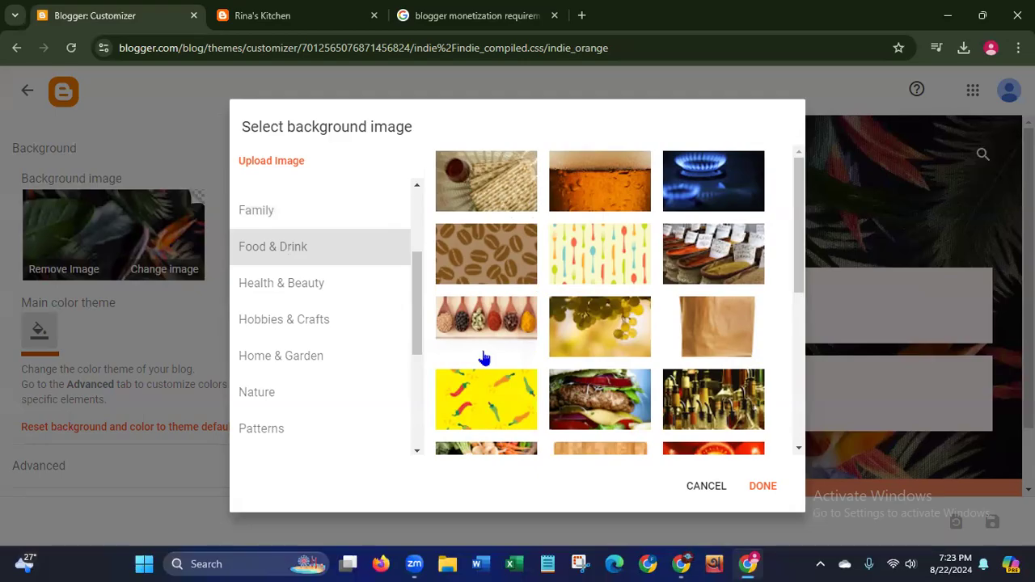
{"action": "left_click_drag", "start_coordinate": [800, 248], "coordinate": [795, 336]}
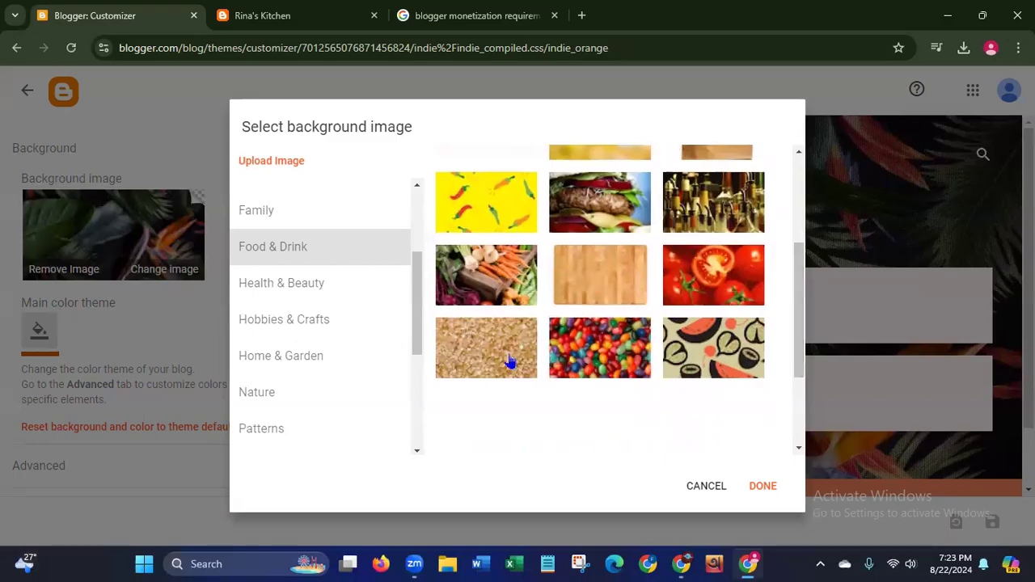
{"action": "left_click_drag", "start_coordinate": [797, 312], "coordinate": [774, 143]}
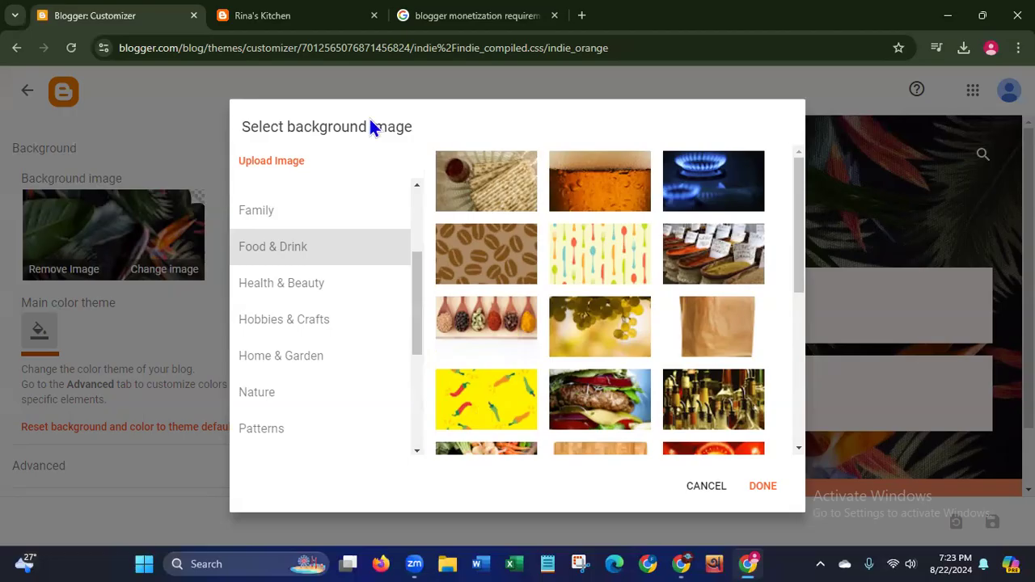
- Review the requirements for uploading a custom background image, highlighting the recommended dimensions, file size limit and accepted formats
{"action": "left_click", "coordinate": [282, 170]}
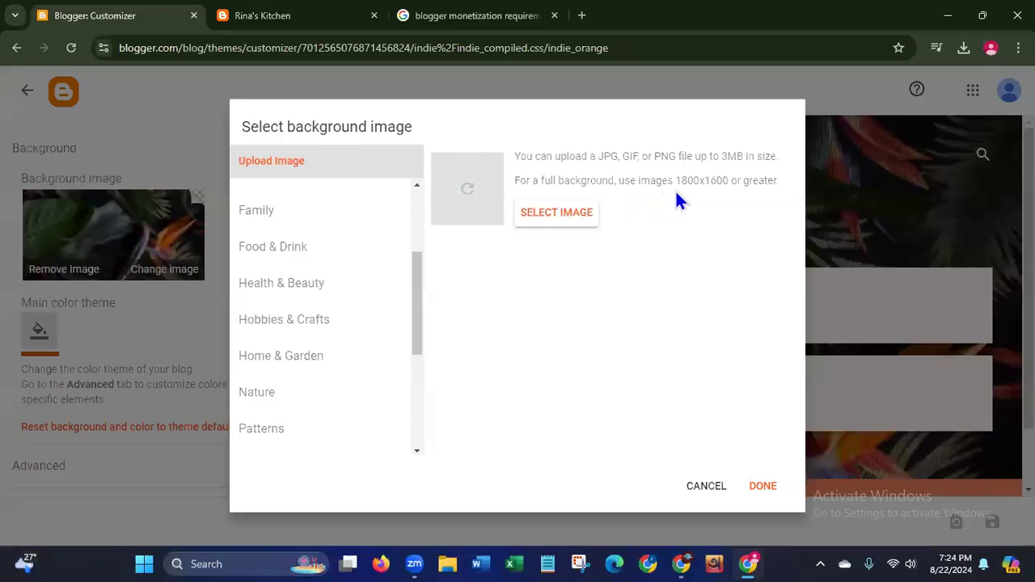
{"action": "left_click_drag", "start_coordinate": [676, 180], "coordinate": [728, 182]}
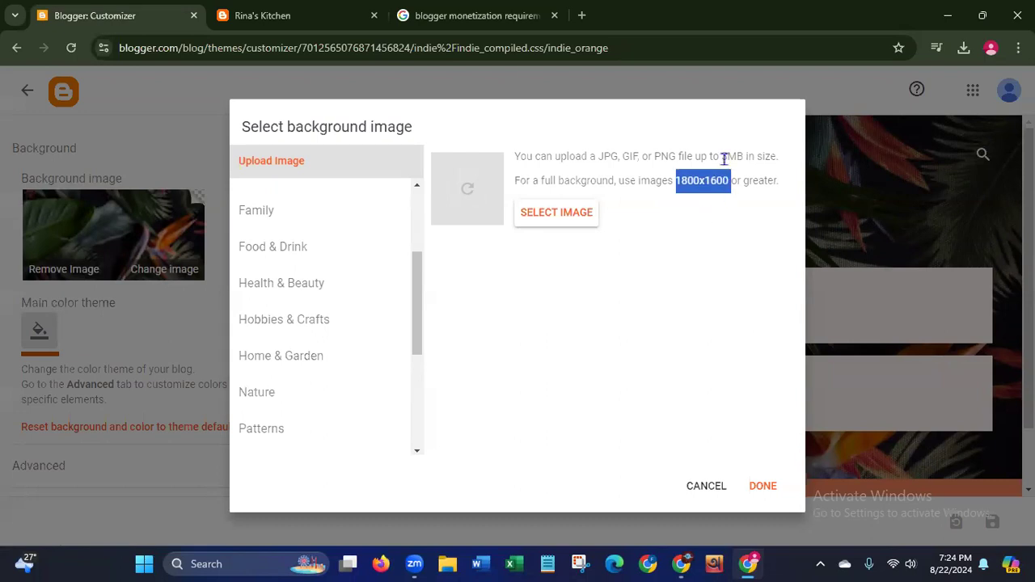
{"action": "left_click_drag", "start_coordinate": [722, 158], "coordinate": [782, 164]}
{"action": "left_click_drag", "start_coordinate": [598, 157], "coordinate": [735, 185]}
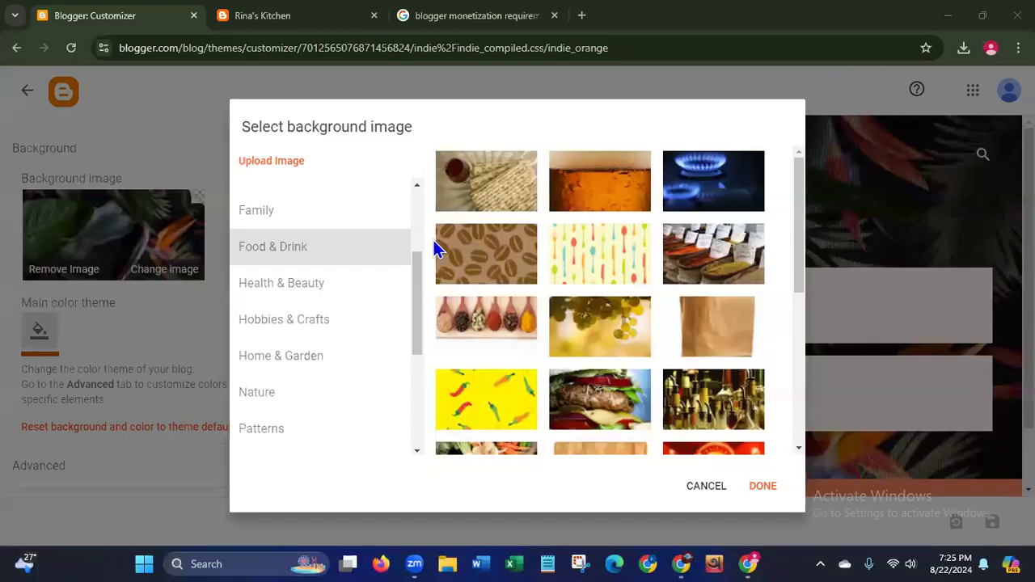
- Set the blog background to the Food & Drink image of spices in wooden spoons and save the customization
{"action": "left_click_drag", "start_coordinate": [801, 236], "coordinate": [783, 271]}
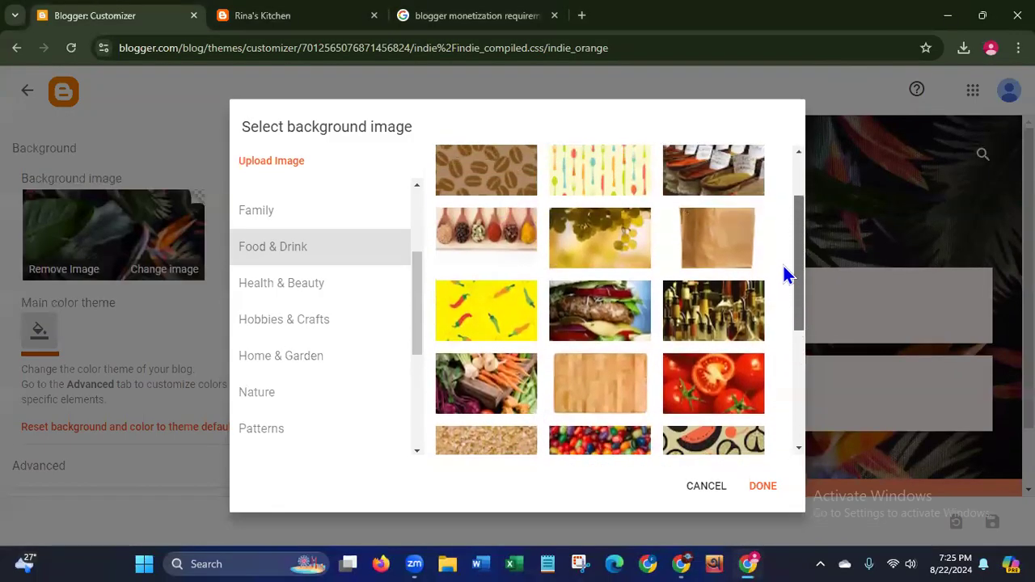
{"action": "left_click", "coordinate": [481, 236]}
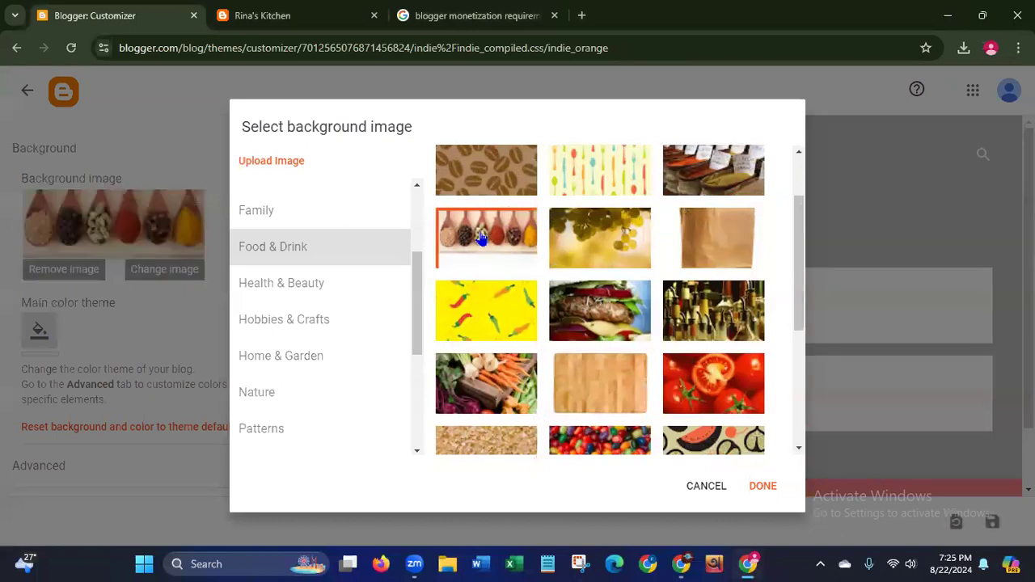
{"action": "left_click", "coordinate": [763, 490]}
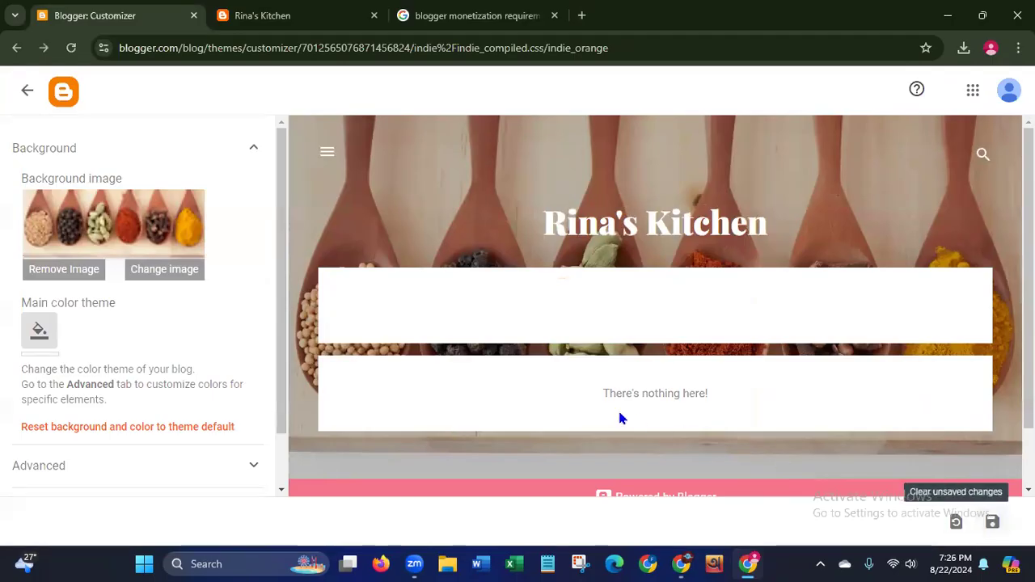
{"action": "left_click", "coordinate": [991, 526]}
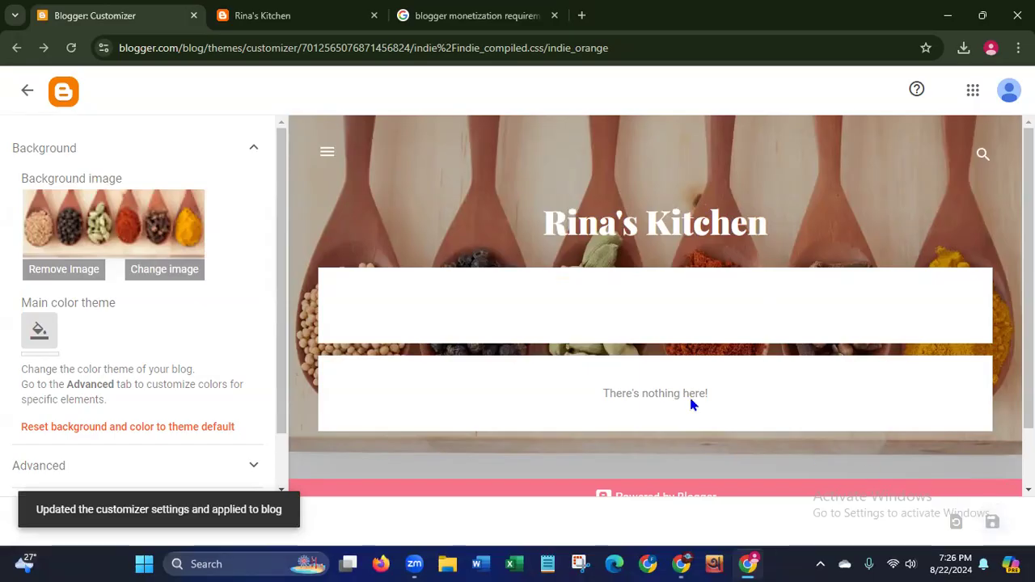
- Close the blogger monetization search page and reload the public Rina's Kitchen page to view the spice background
{"action": "left_click", "coordinate": [281, 24]}
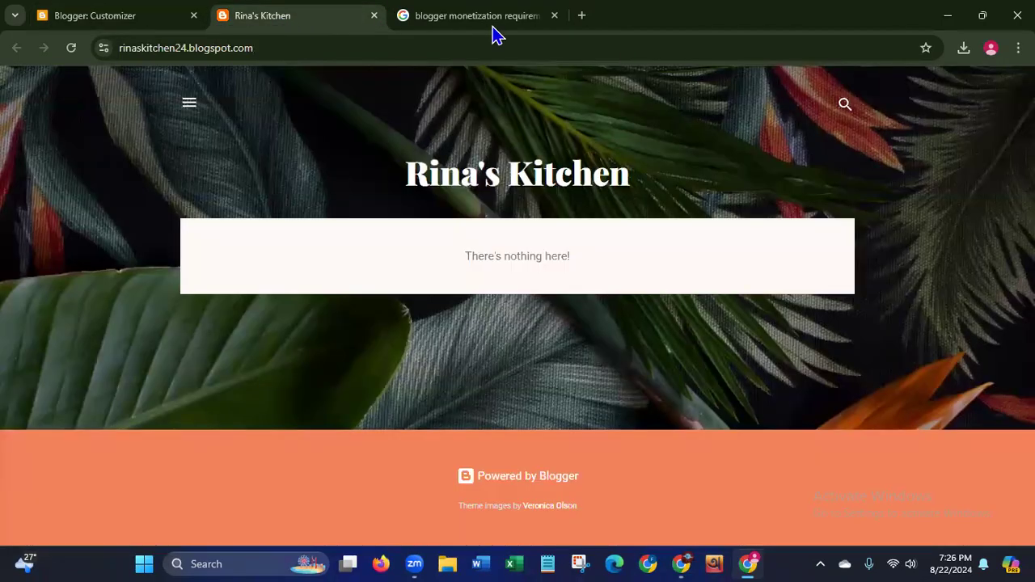
{"action": "left_click", "coordinate": [554, 15]}
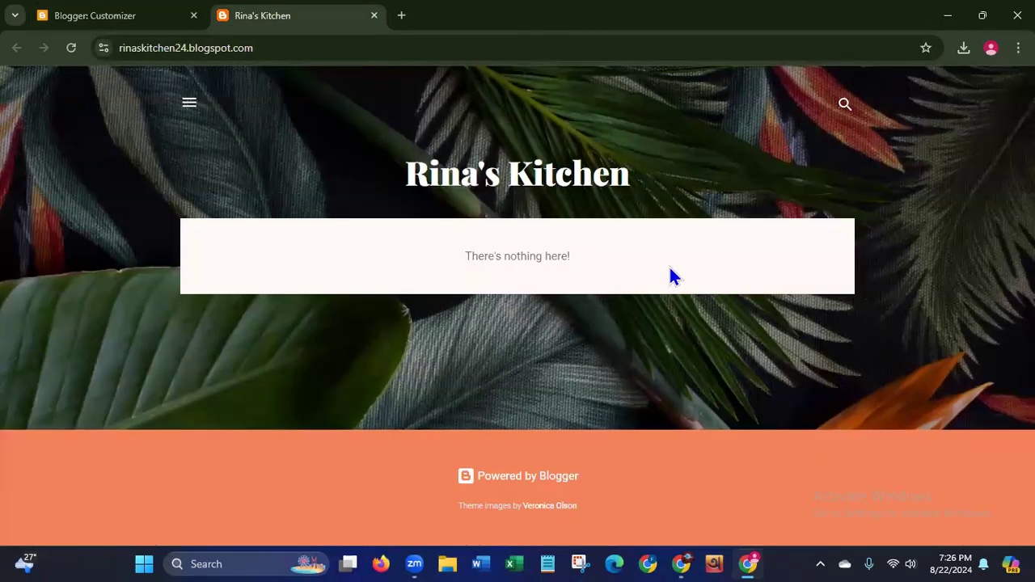
{"action": "left_click", "coordinate": [71, 50]}
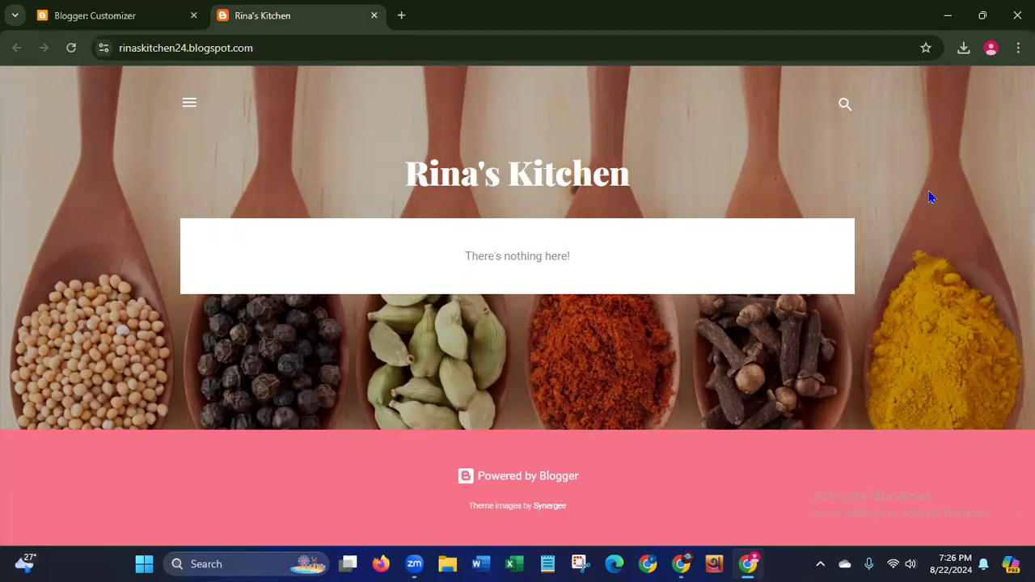
- Return to the theme customizer, set the main color theme to the custom dark red #881212, and save
{"action": "left_click", "coordinate": [95, 16]}
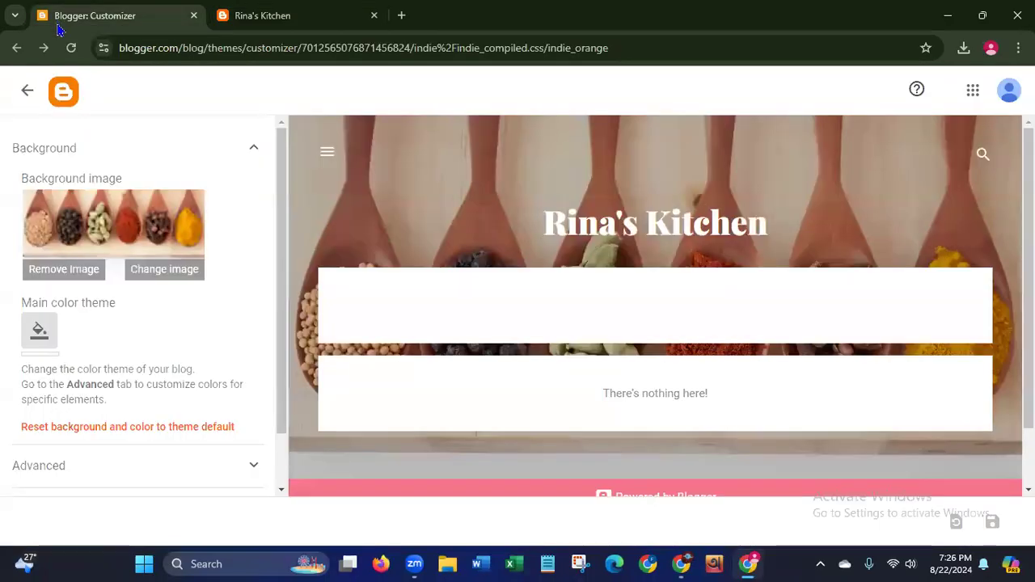
{"action": "left_click", "coordinate": [40, 332]}
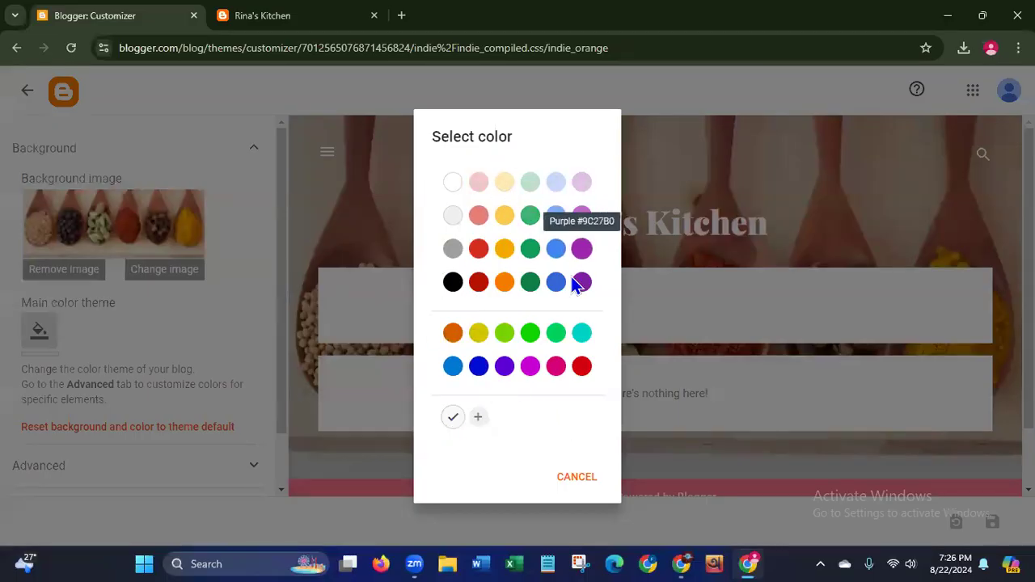
{"action": "left_click", "coordinate": [477, 418]}
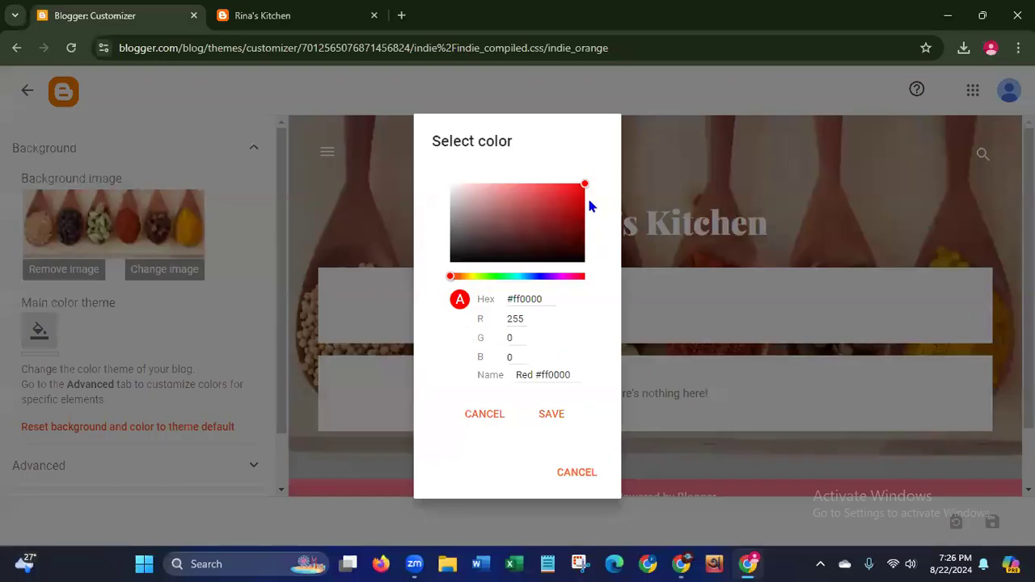
{"action": "left_click_drag", "start_coordinate": [586, 189], "coordinate": [568, 228]}
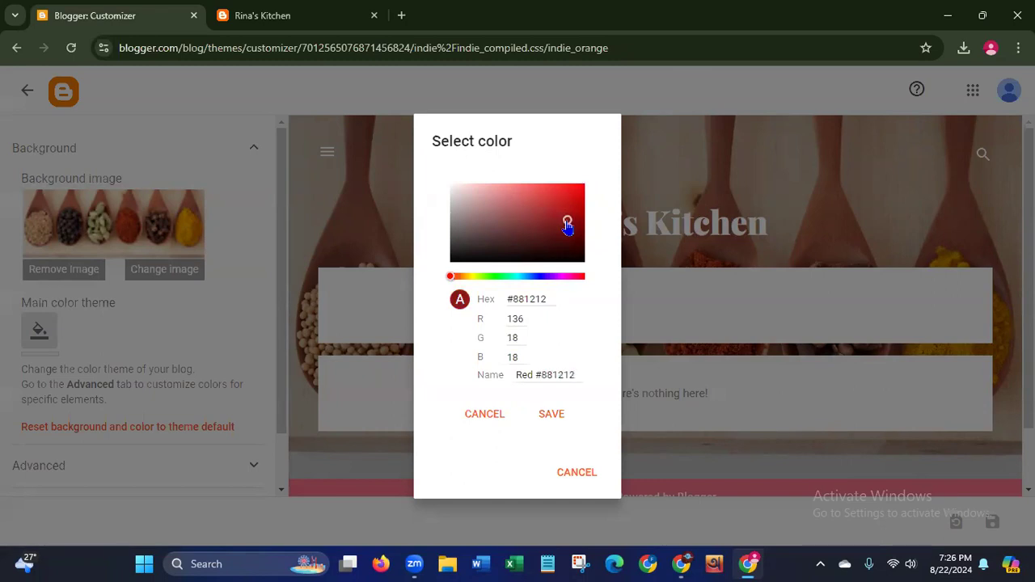
{"action": "left_click", "coordinate": [543, 414]}
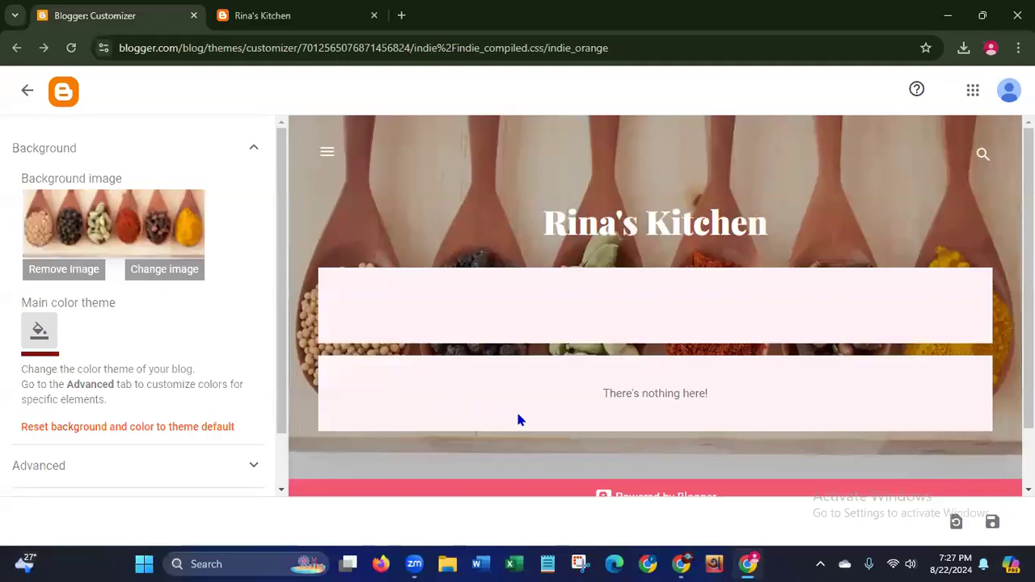
{"action": "left_click", "coordinate": [993, 524]}
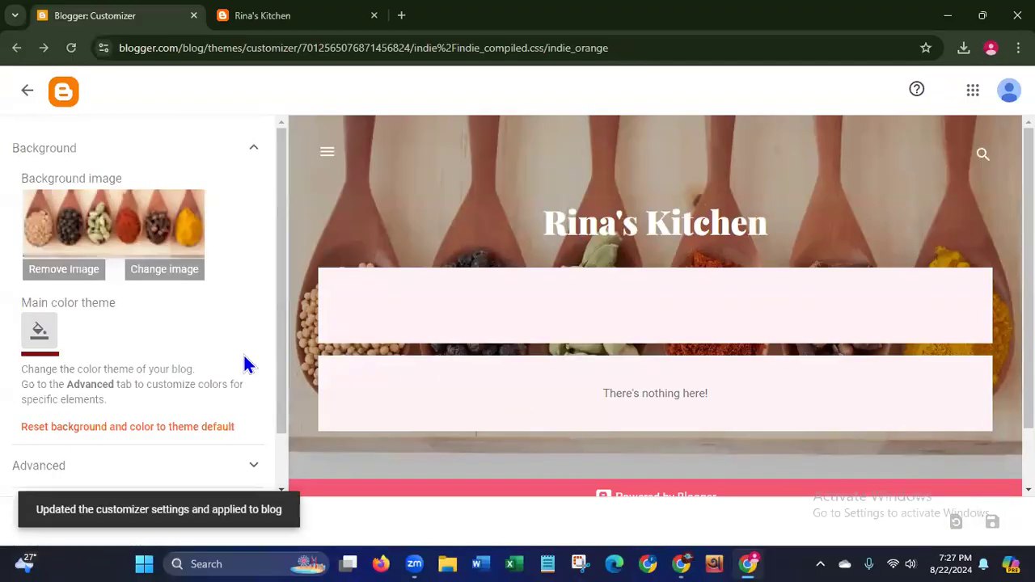
- Make the advanced Page Text font bold and italic with a size of 20px
{"action": "left_click_drag", "start_coordinate": [275, 377], "coordinate": [257, 471]}
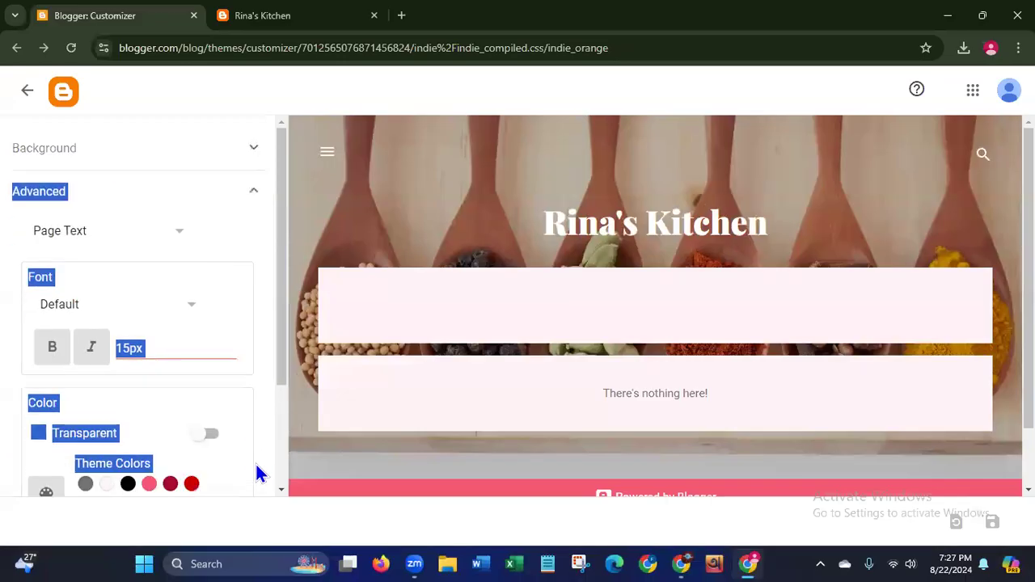
{"action": "left_click", "coordinate": [37, 242]}
{"action": "left_click", "coordinate": [178, 232]}
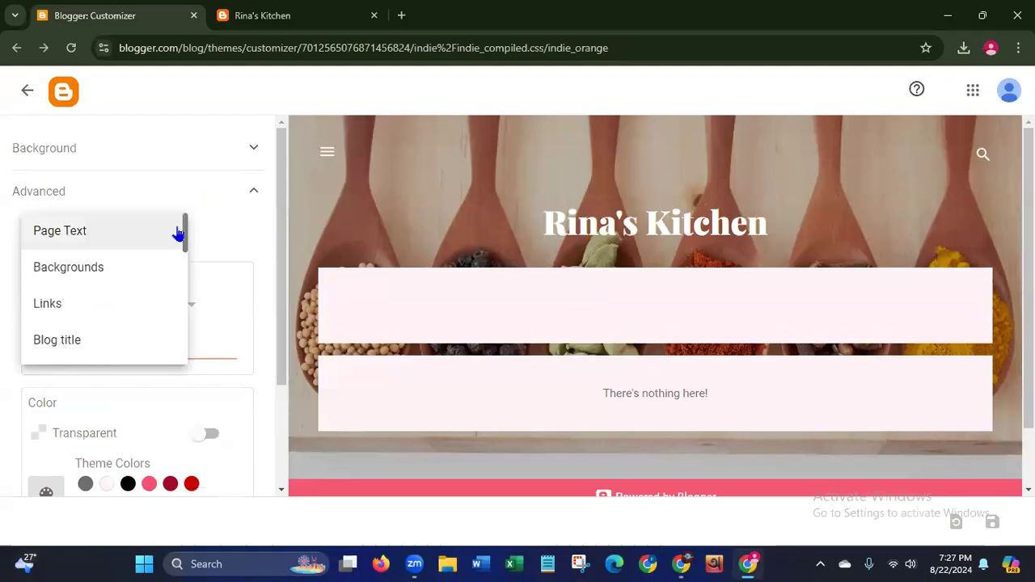
{"action": "left_click", "coordinate": [75, 238]}
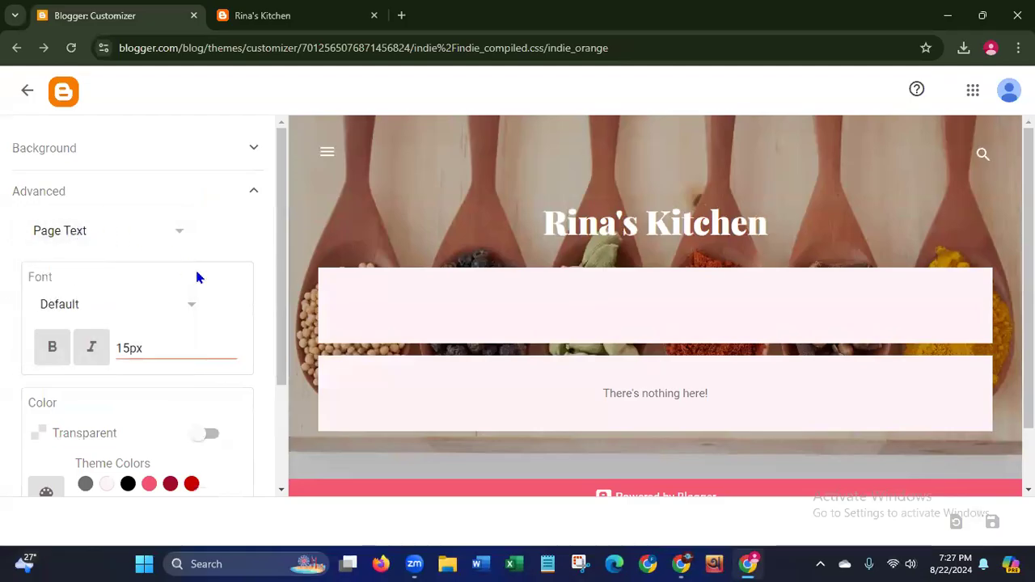
{"action": "left_click", "coordinate": [50, 349]}
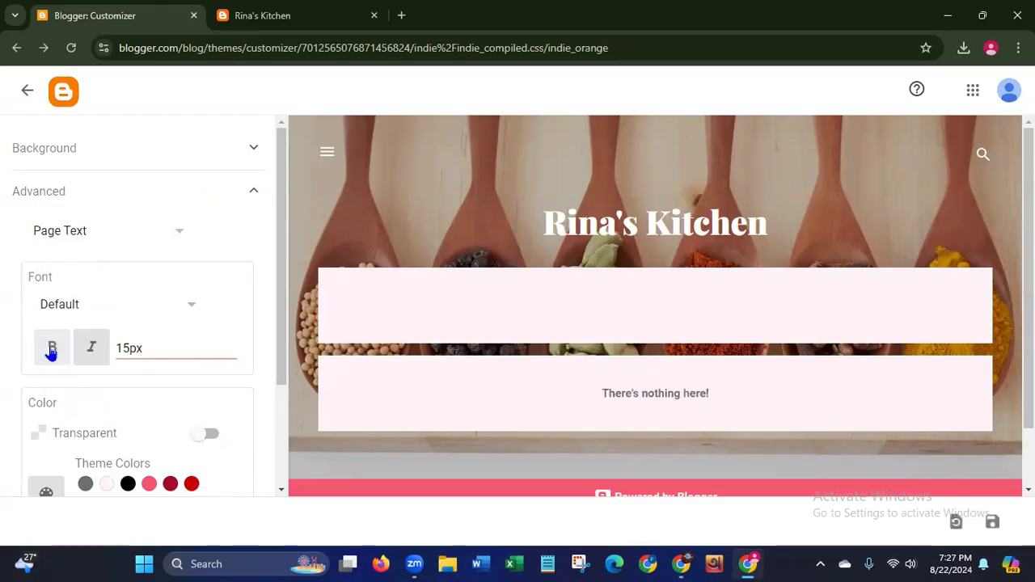
{"action": "left_click", "coordinate": [94, 347]}
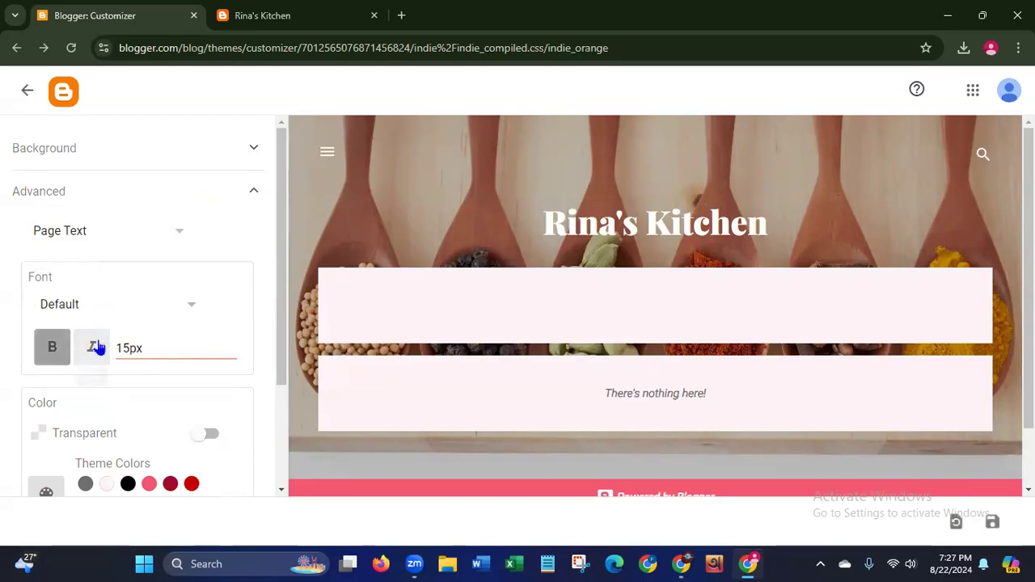
{"action": "left_click", "coordinate": [147, 347]}
{"action": "left_click", "coordinate": [124, 348]}
{"action": "key", "text": "Delete"}
{"action": "key", "text": "BackSpace"}
{"action": "type", "text": "20"}
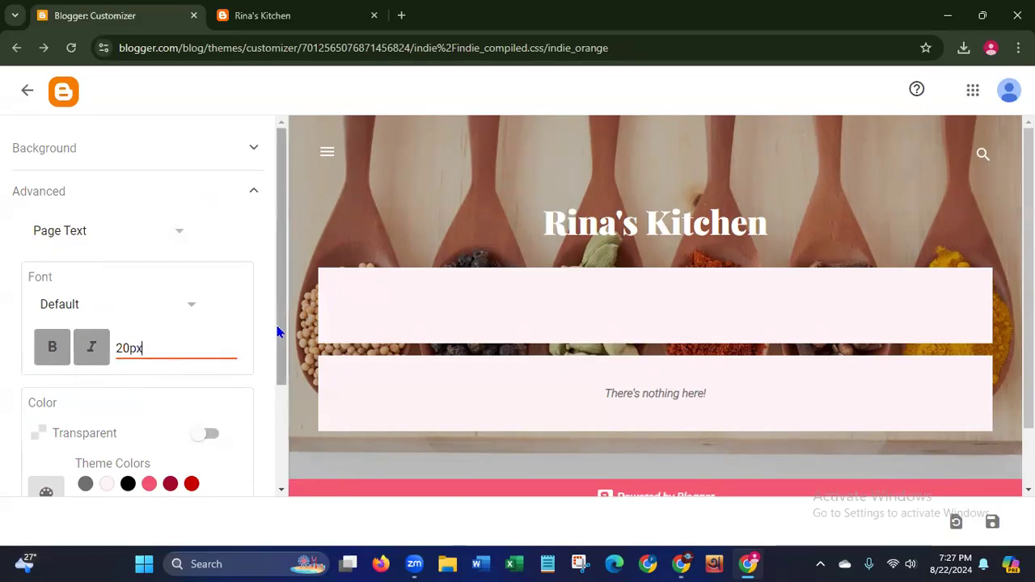
- Set the Page Text color to the dark charcoal swatch and save the customization
{"action": "scroll", "coordinate": [264, 394], "scroll_direction": "down", "scroll_amount": 1}
{"action": "scroll", "coordinate": [264, 394], "scroll_direction": "down", "scroll_amount": 1}
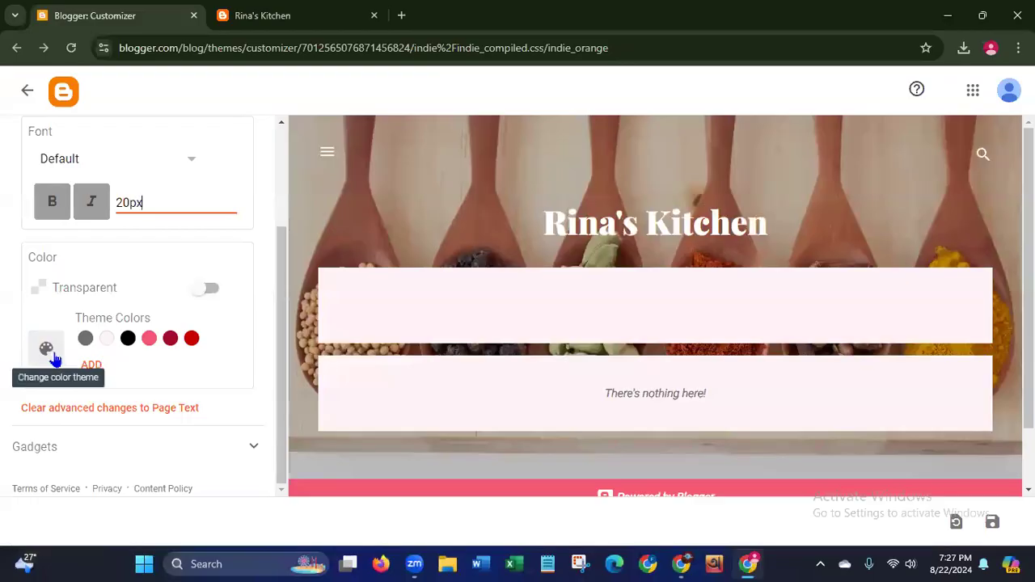
{"action": "left_click", "coordinate": [91, 368]}
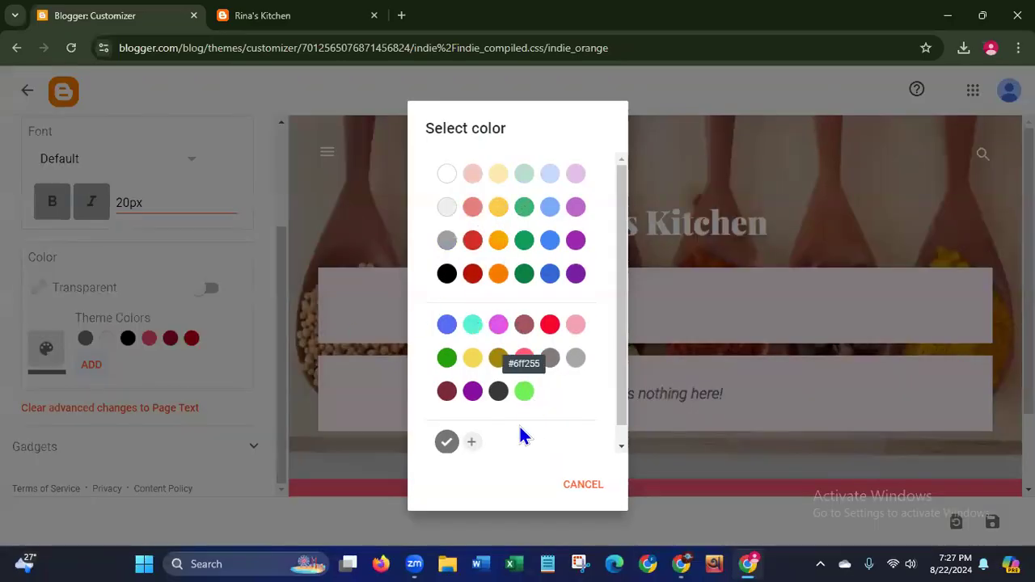
{"action": "left_click", "coordinate": [471, 443]}
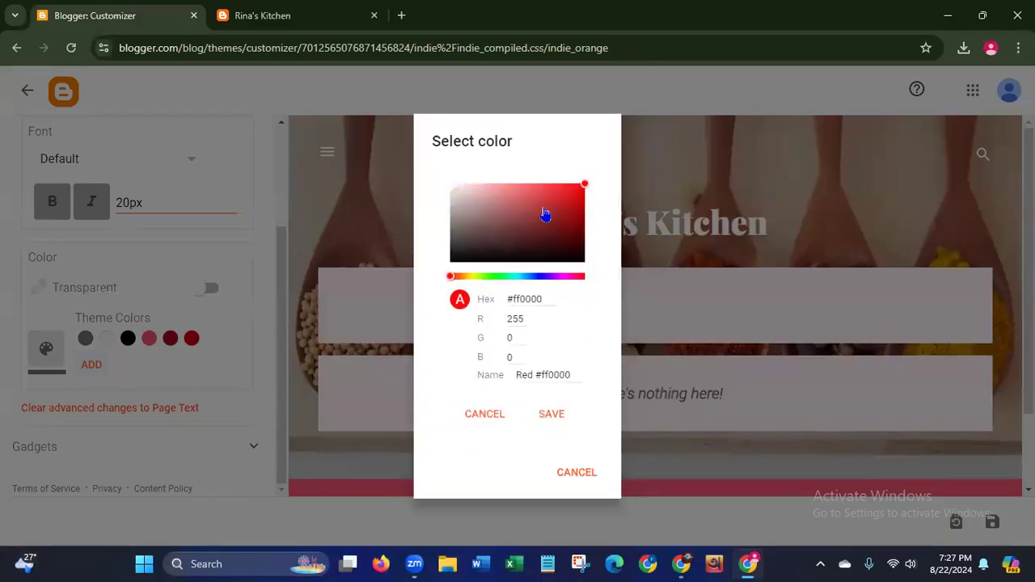
{"action": "left_click", "coordinate": [486, 413]}
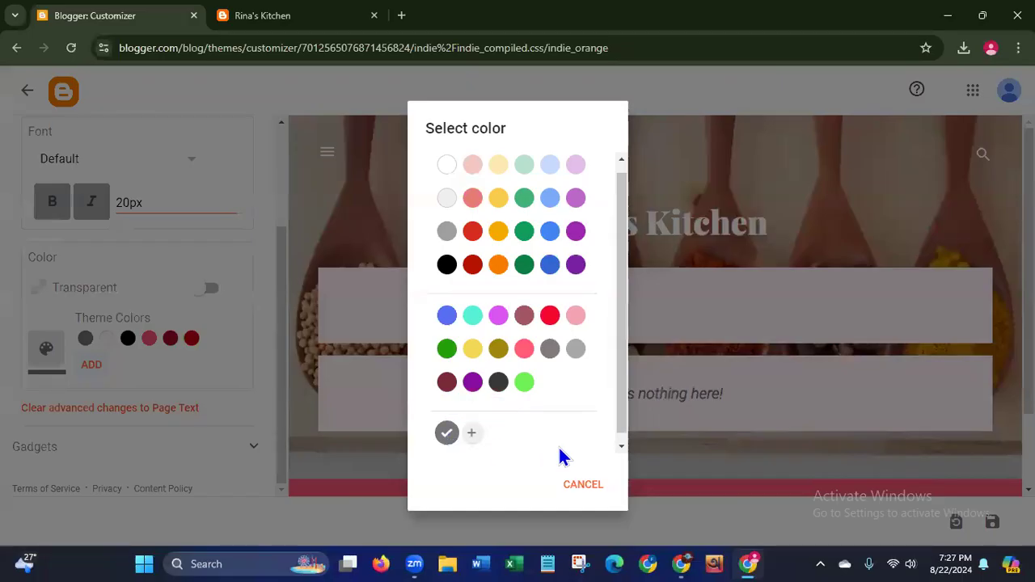
{"action": "left_click", "coordinate": [498, 382]}
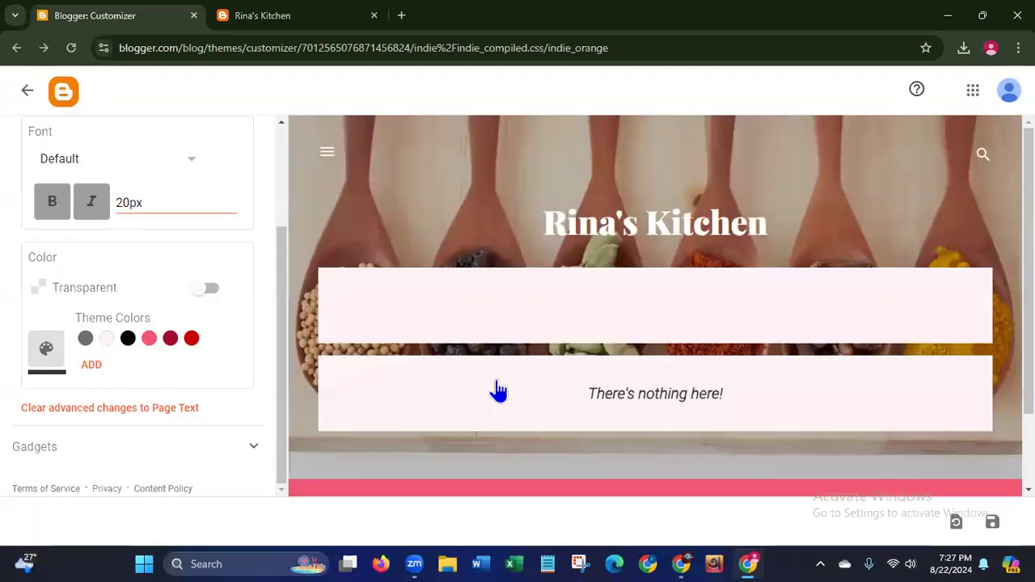
{"action": "left_click", "coordinate": [993, 524]}
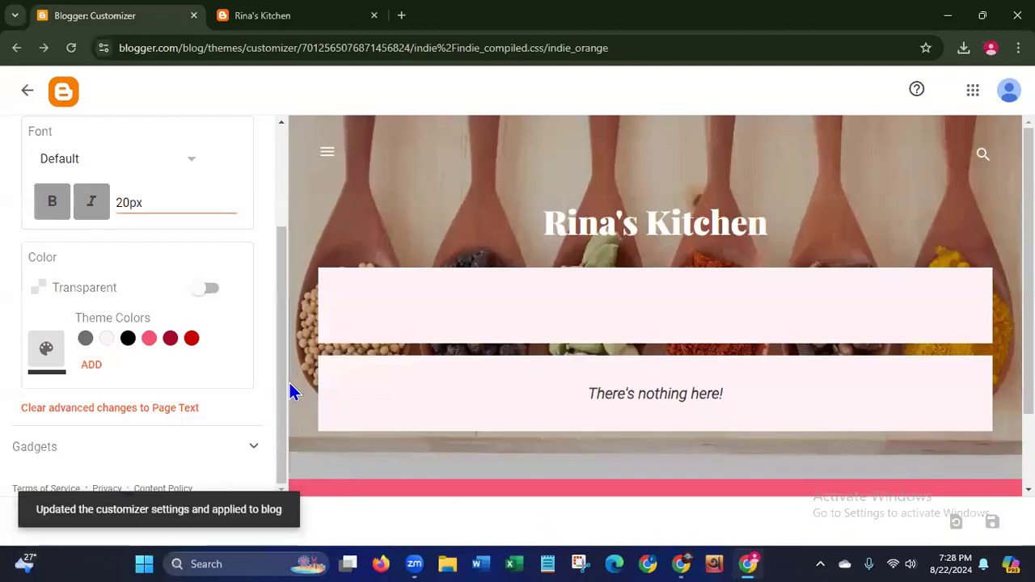
- Clear the advanced changes to Page Text, set its color to black, and save
{"action": "left_click", "coordinate": [150, 418]}
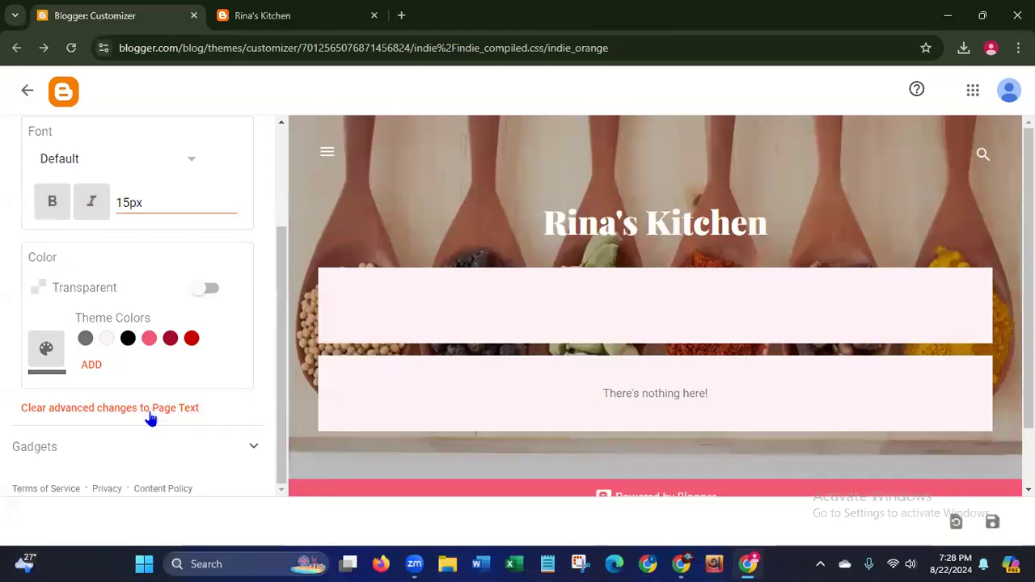
{"action": "left_click", "coordinate": [42, 350]}
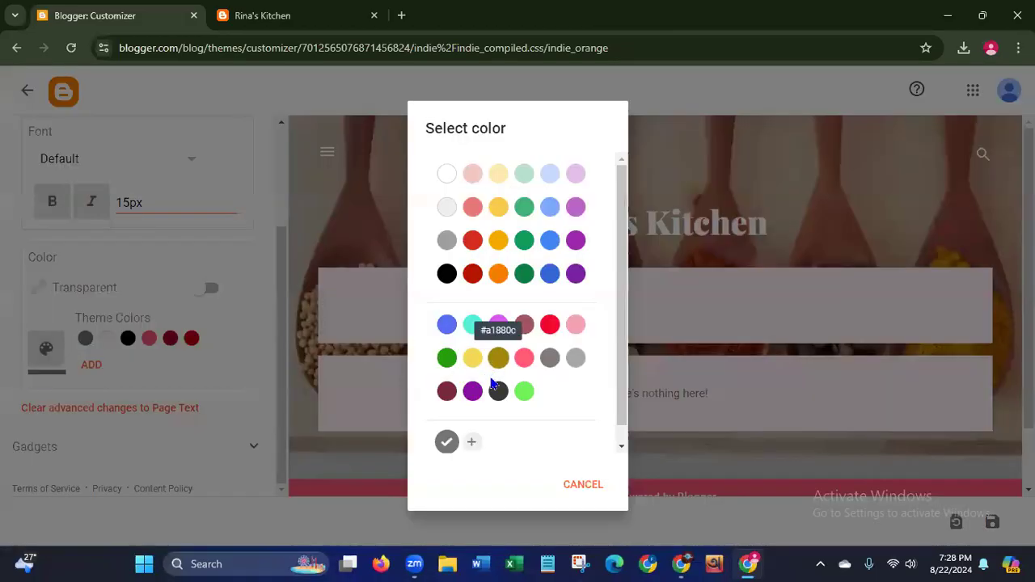
{"action": "left_click", "coordinate": [447, 275]}
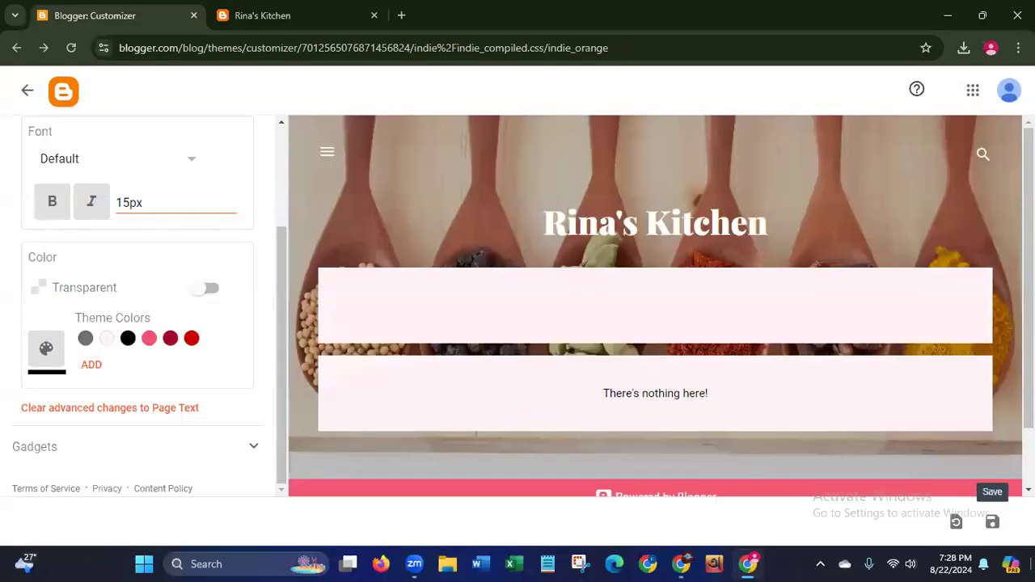
{"action": "left_click", "coordinate": [992, 521]}
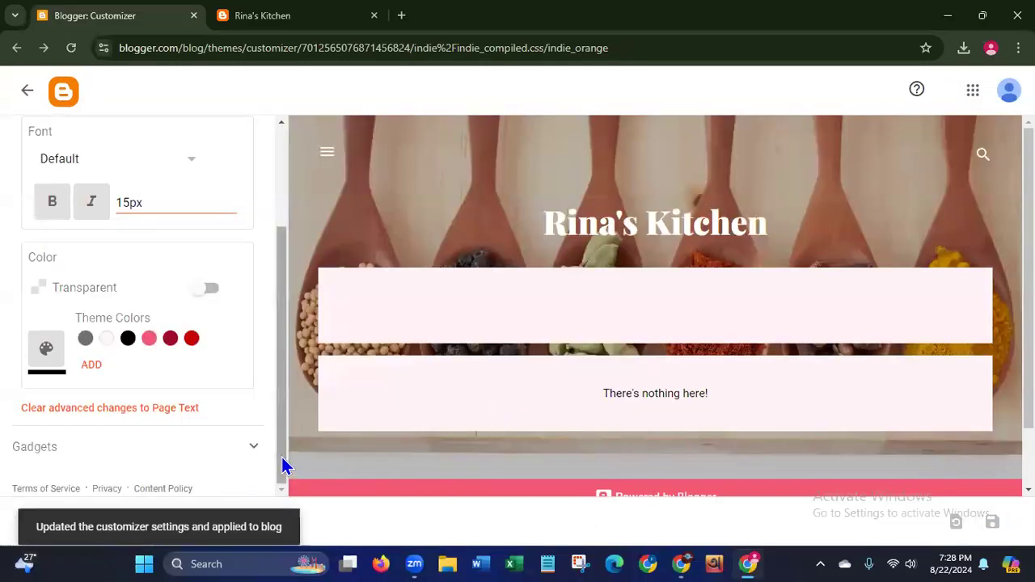
- Leave the theme customizer for the blog settings and view the Title setting without changing it
{"action": "left_click", "coordinate": [257, 446]}
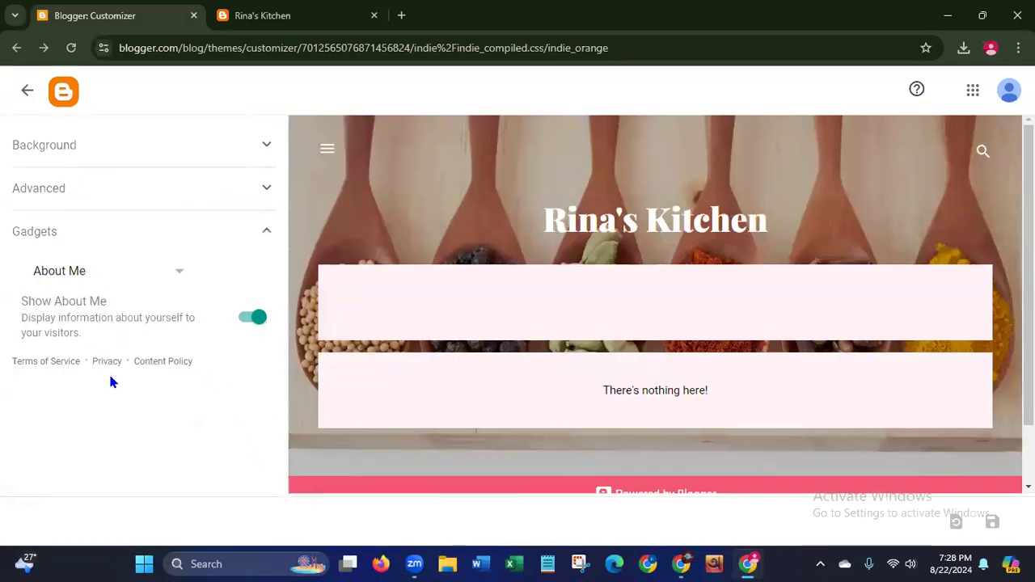
{"action": "left_click", "coordinate": [25, 94]}
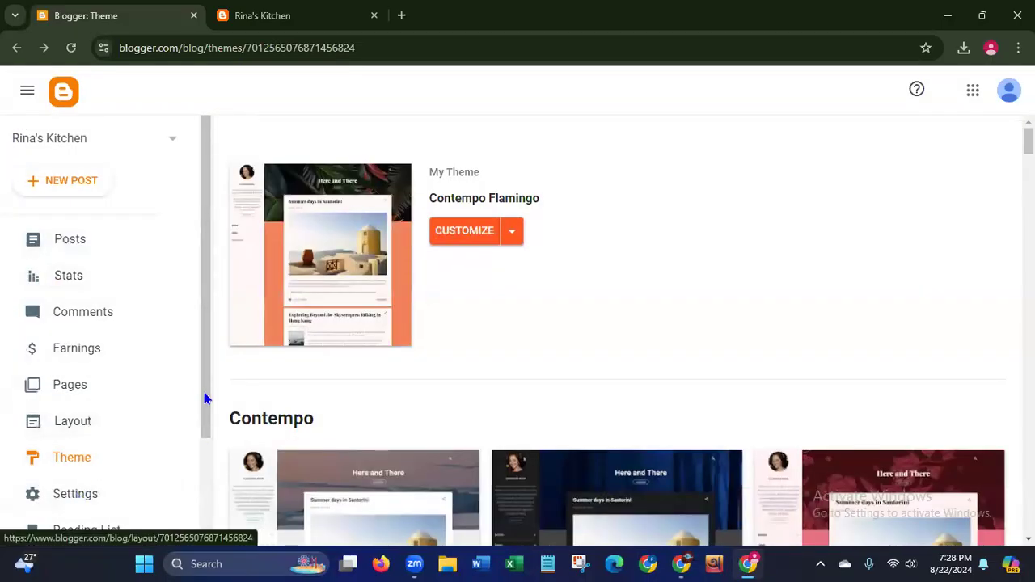
{"action": "left_click_drag", "start_coordinate": [208, 406], "coordinate": [195, 483]}
{"action": "left_click", "coordinate": [89, 391]}
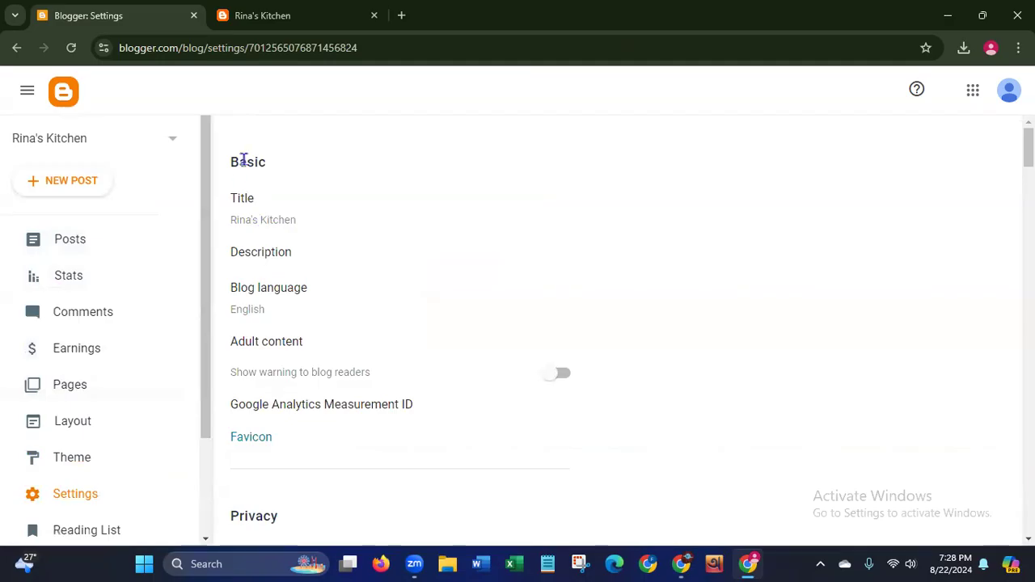
{"action": "left_click", "coordinate": [253, 225]}
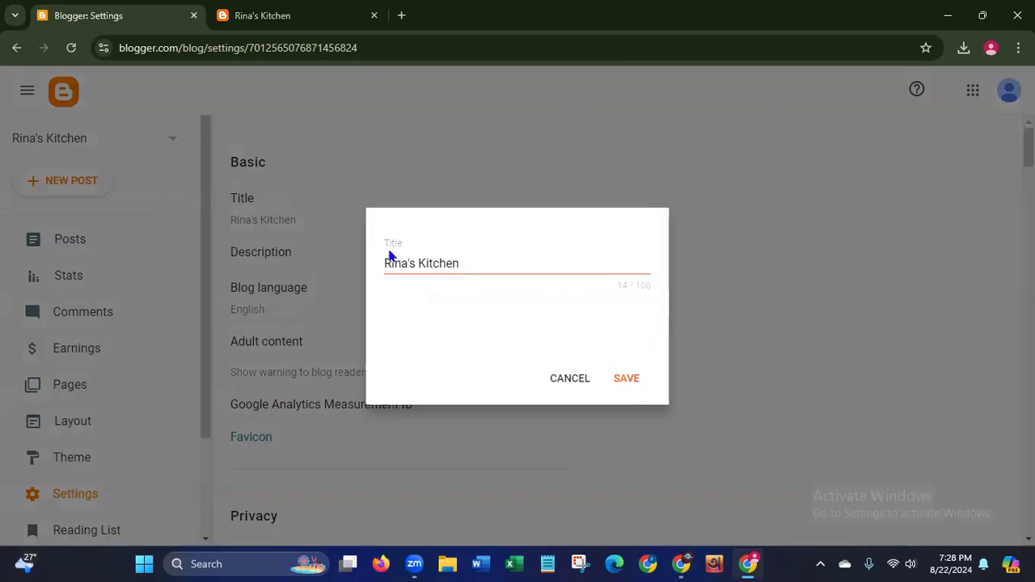
{"action": "left_click", "coordinate": [566, 385]}
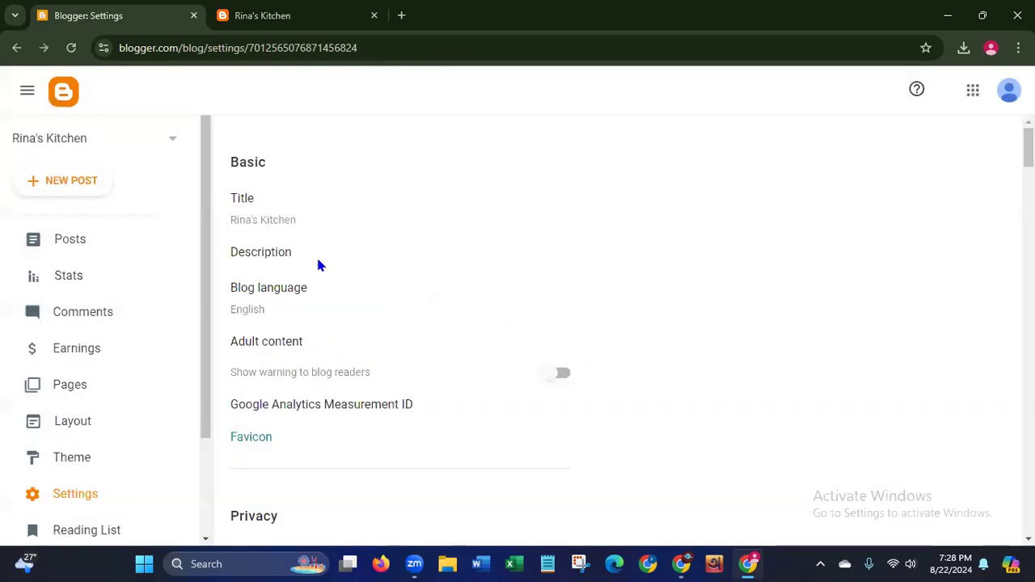
- Save the blog description "Welcome to Rina's kitchen. In this blogsite you will find food recipes, food reviews etc."
{"action": "left_click", "coordinate": [283, 259]}
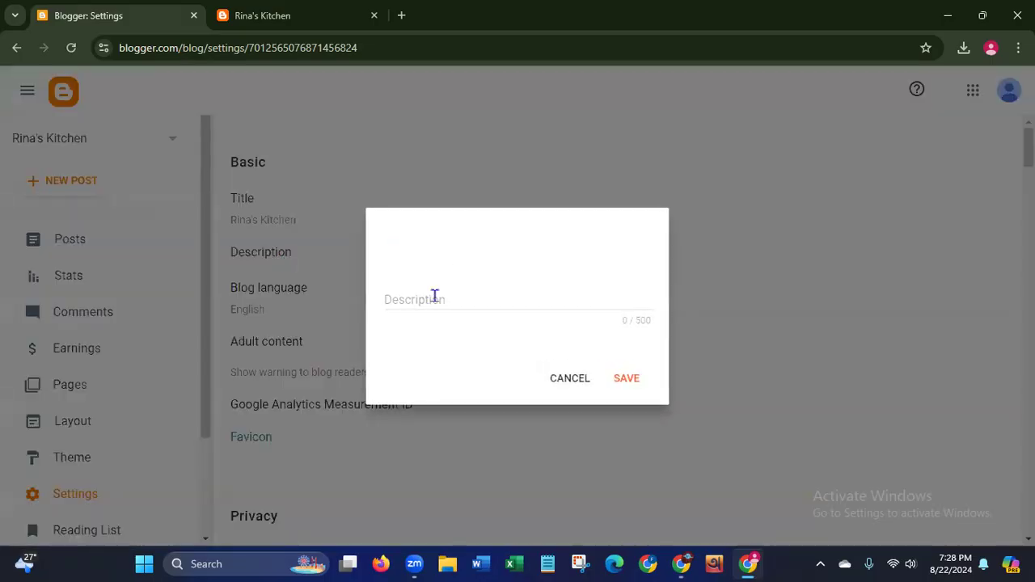
{"action": "left_click", "coordinate": [435, 296]}
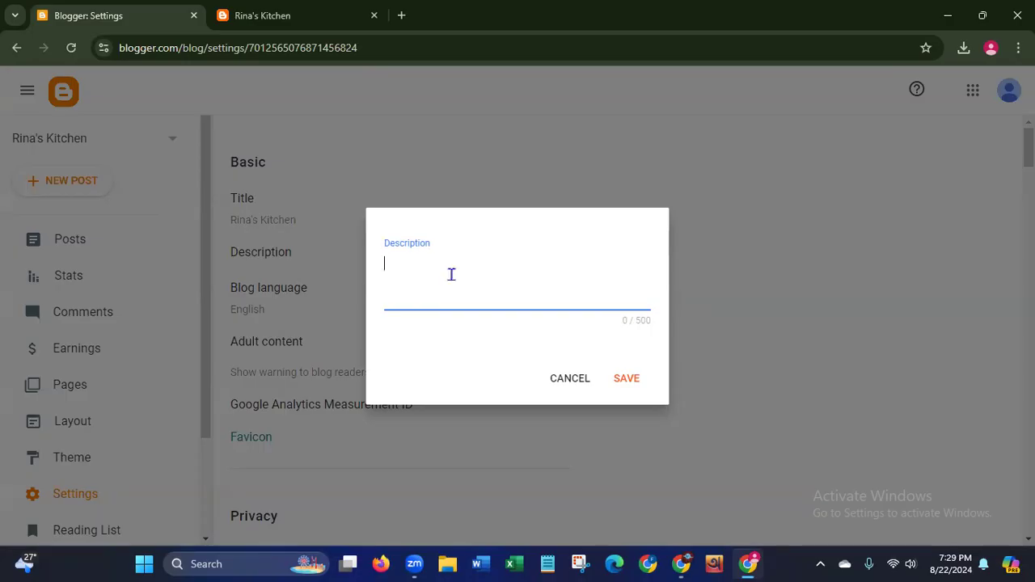
{"action": "type", "text": "Welcome to Rina's kitchen"}
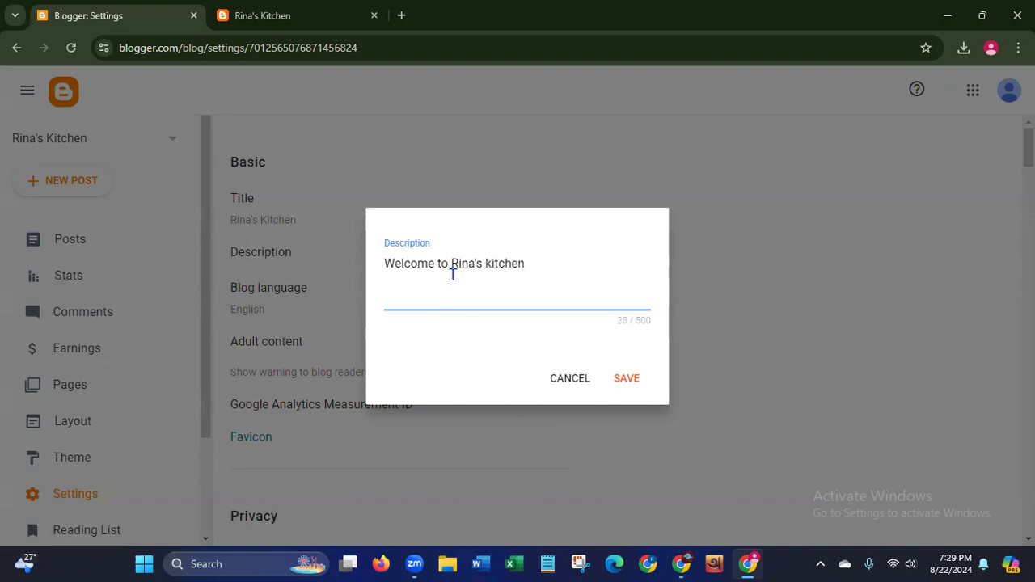
{"action": "type", "text": ". In this blosite y"}
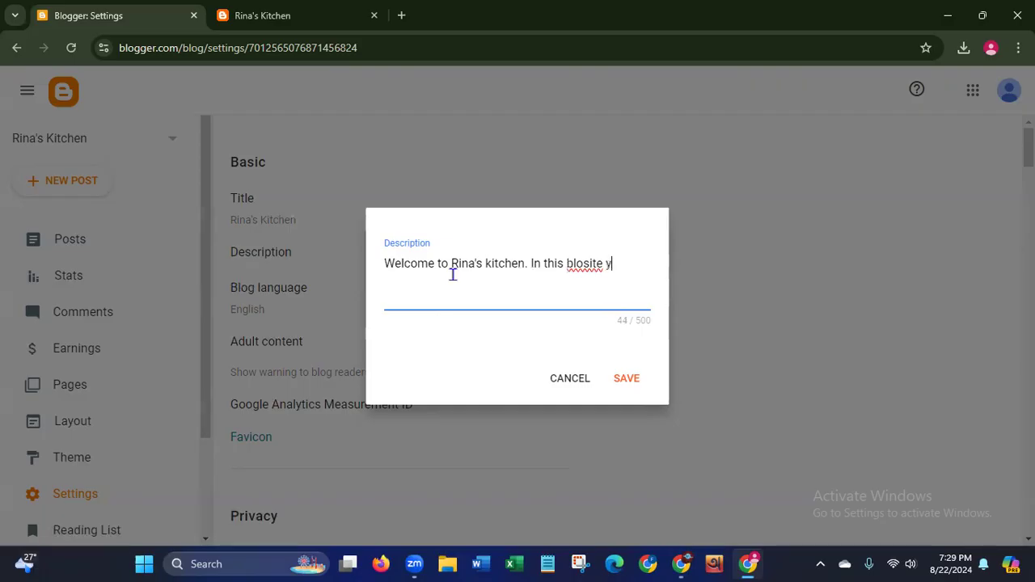
{"action": "type", "text": "ou will find food recipe"}
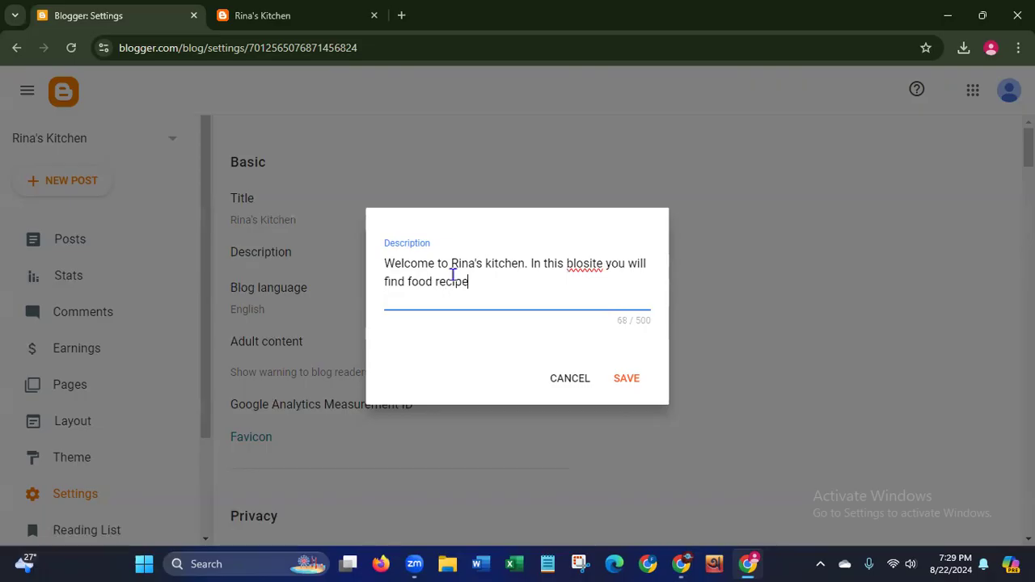
{"action": "type", "text": "s"}
{"action": "key", "text": "BackSpace"}
{"action": "type", "text": ", food reviews"}
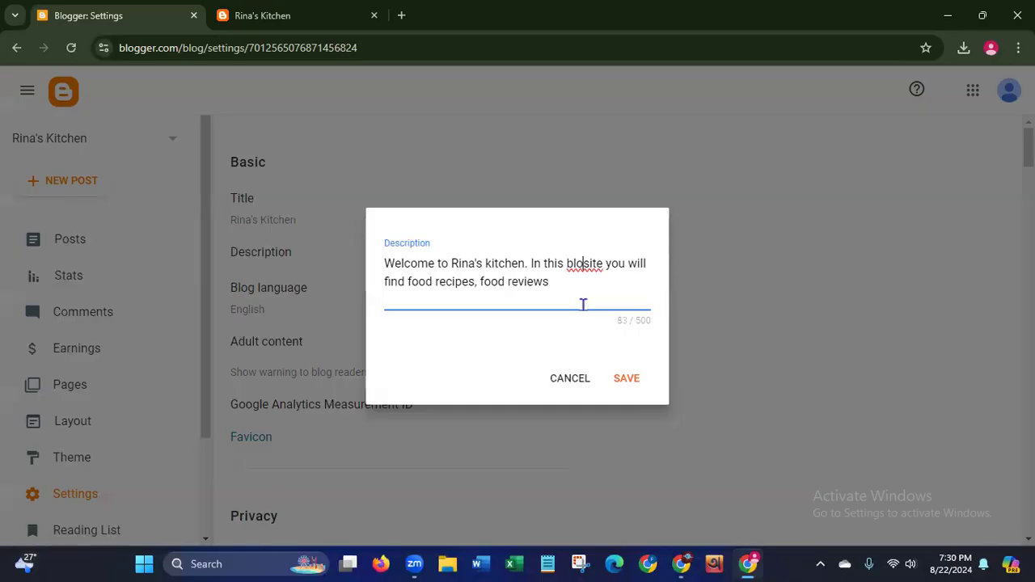
{"action": "type", "text": "g"}
{"action": "left_click", "coordinate": [577, 287]}
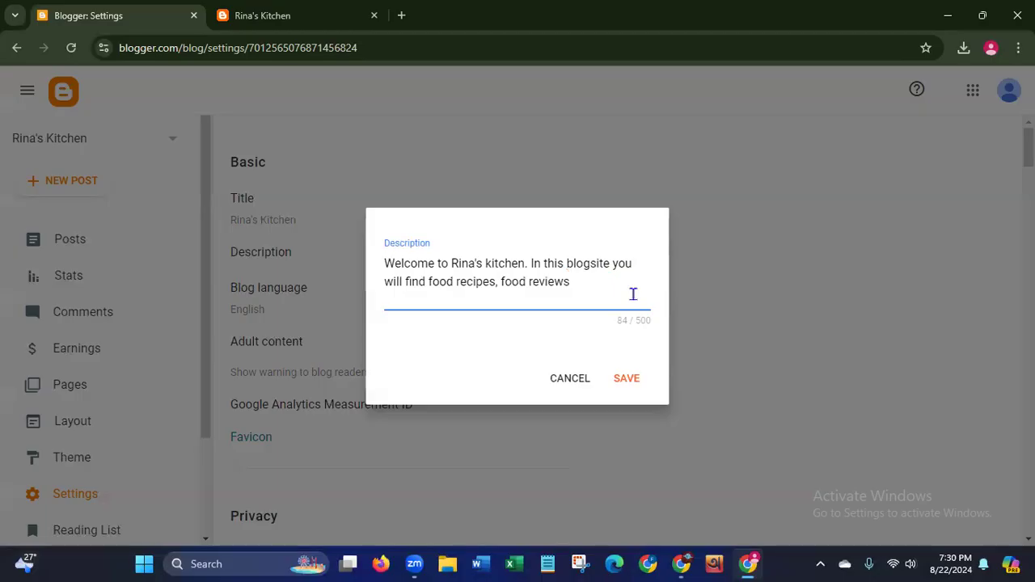
{"action": "type", "text": "etc."}
{"action": "left_click", "coordinate": [639, 383]}
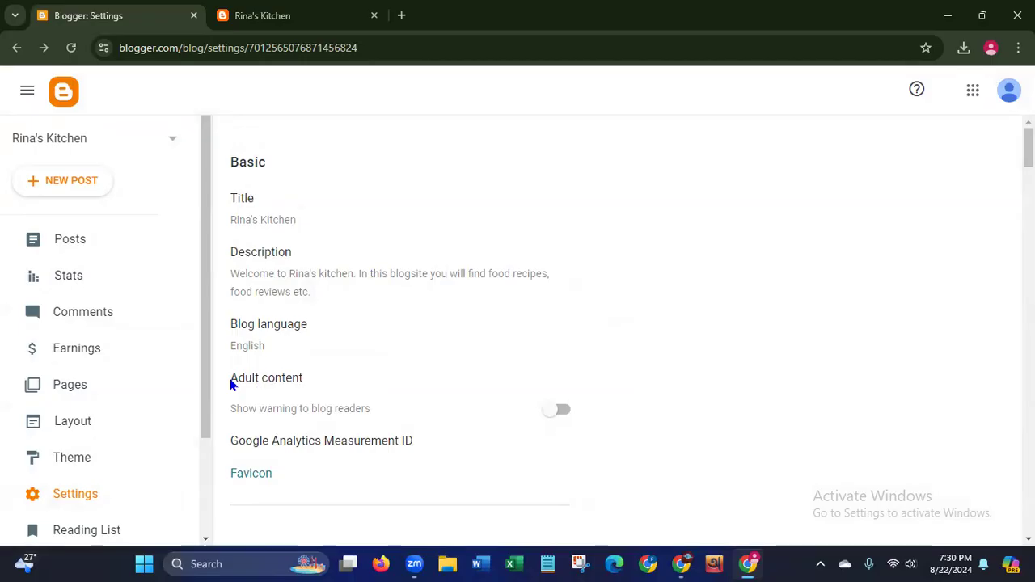
- Review the Adult content, Privacy, Publishing and HTTPS settings down to the Permissions section
{"action": "left_click_drag", "start_coordinate": [232, 377], "coordinate": [326, 388]}
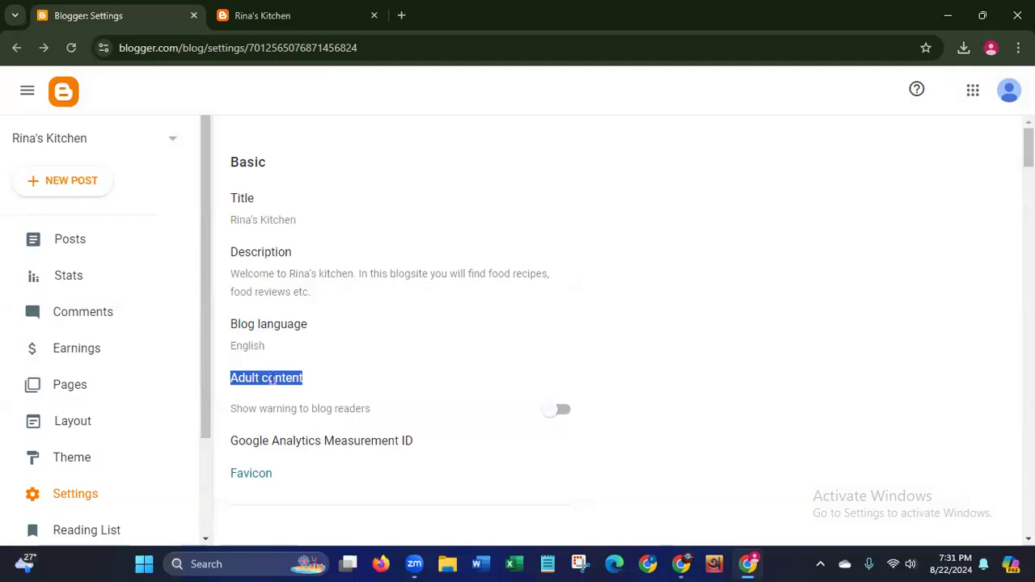
{"action": "left_click", "coordinate": [374, 364]}
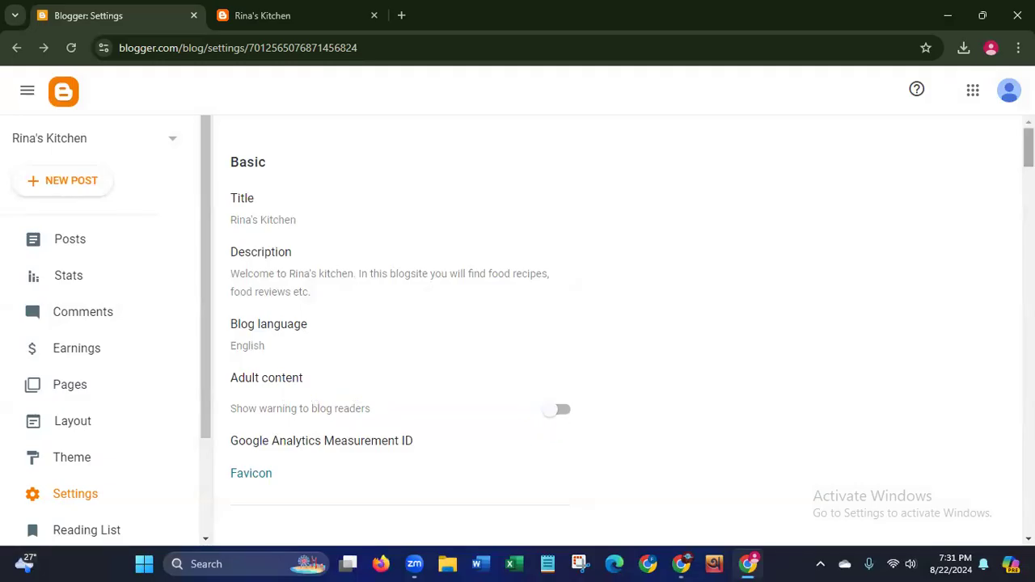
{"action": "scroll", "coordinate": [615, 331], "scroll_direction": "down", "scroll_amount": 5}
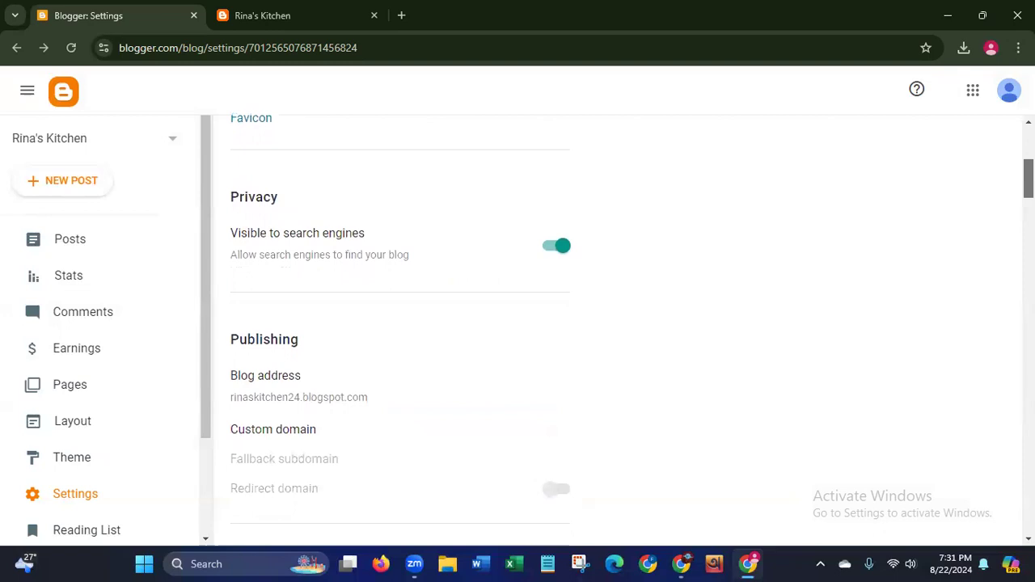
{"action": "scroll", "coordinate": [929, 210], "scroll_direction": "down", "scroll_amount": 1}
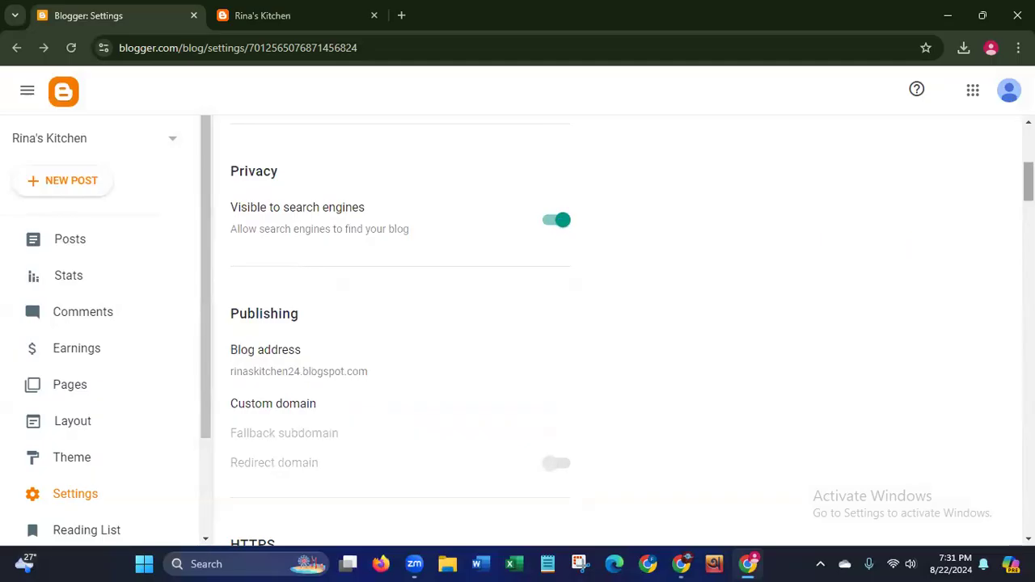
{"action": "scroll", "coordinate": [401, 331], "scroll_direction": "down", "scroll_amount": 3}
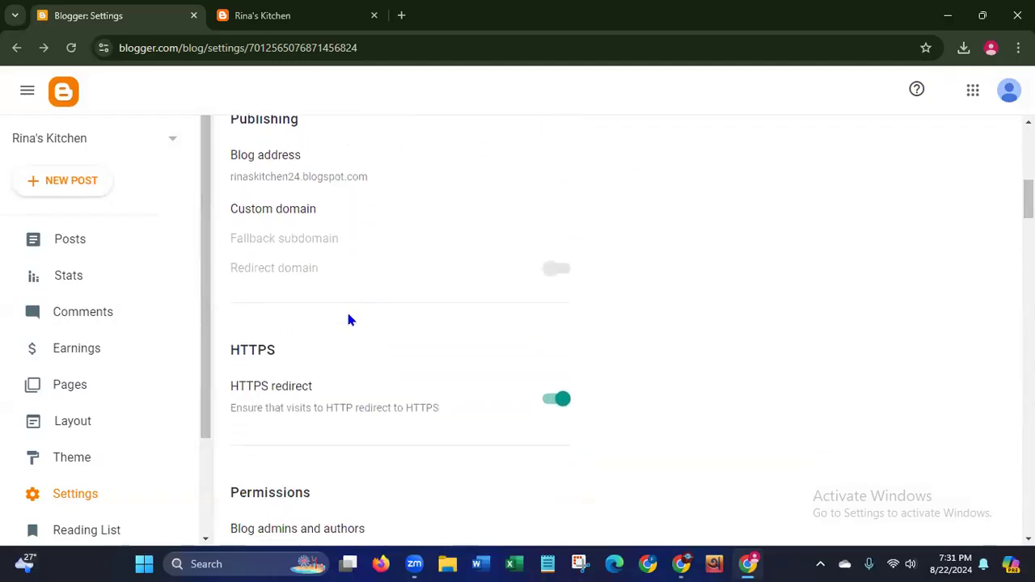
{"action": "scroll", "coordinate": [404, 439], "scroll_direction": "down", "scroll_amount": 3}
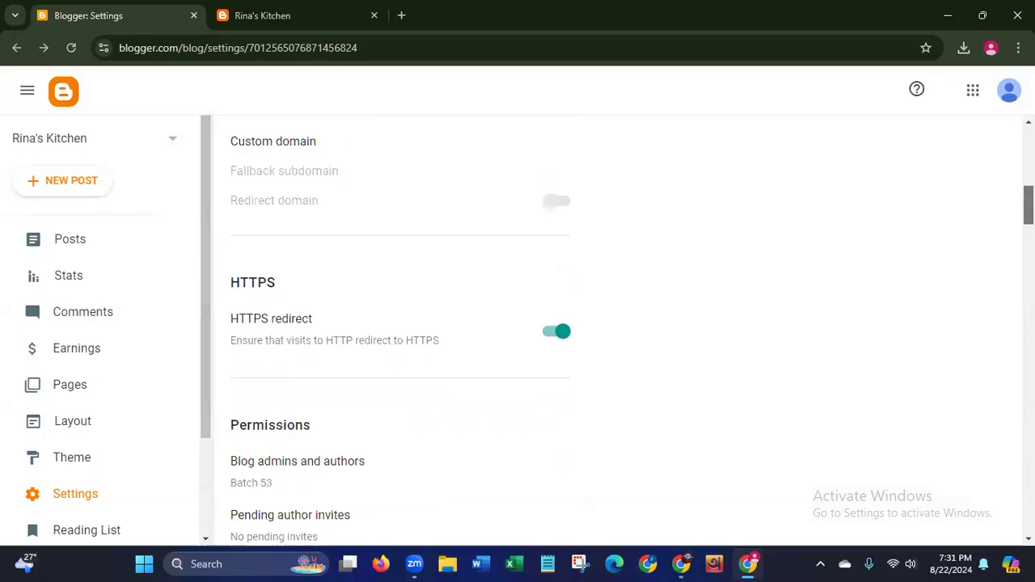
{"action": "scroll", "coordinate": [615, 323], "scroll_direction": "down", "scroll_amount": 1}
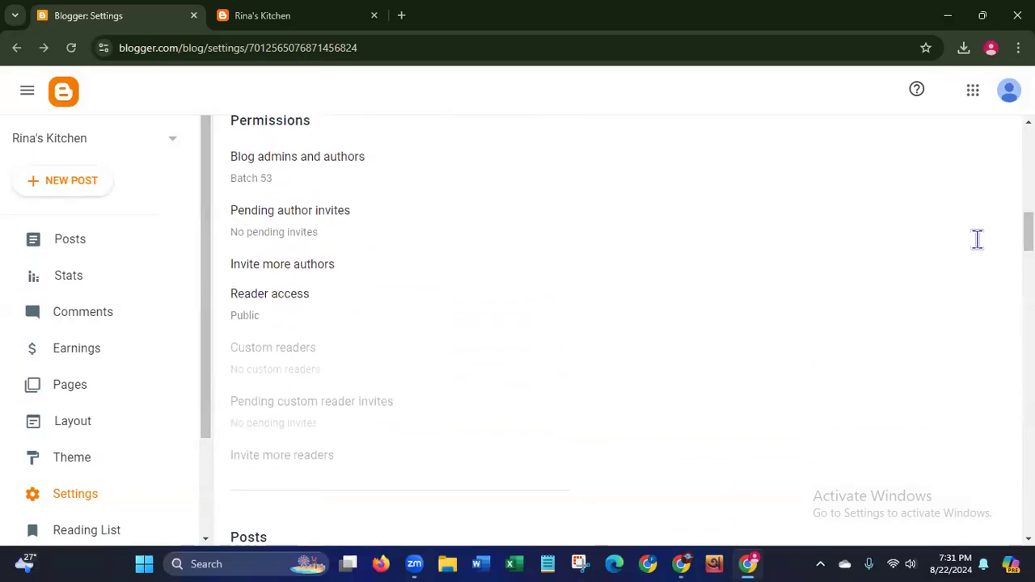
- View the Pending author invites and Invite more authors settings under Permissions, cancelling both without changes
{"action": "left_click", "coordinate": [313, 217]}
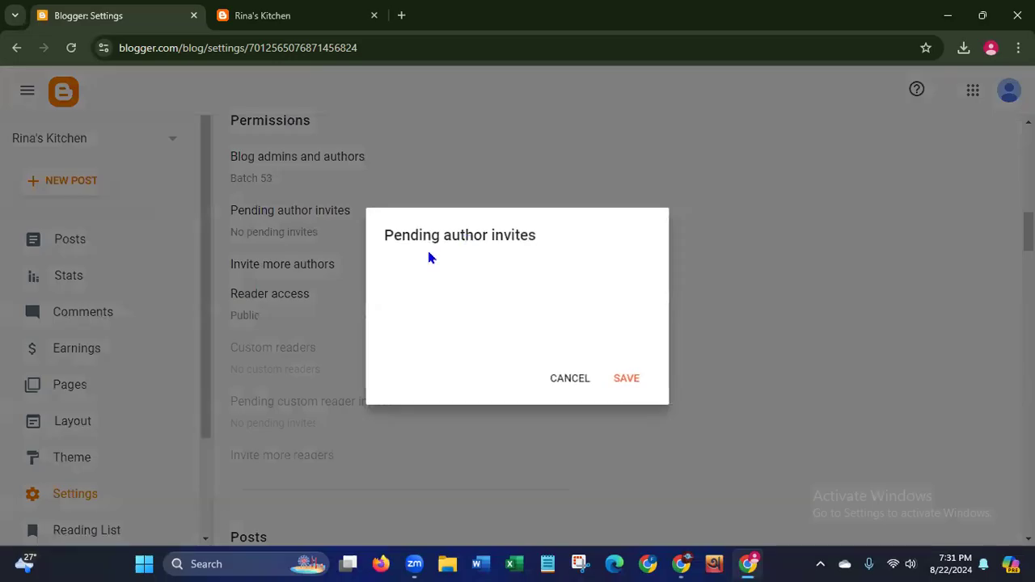
{"action": "left_click", "coordinate": [571, 377]}
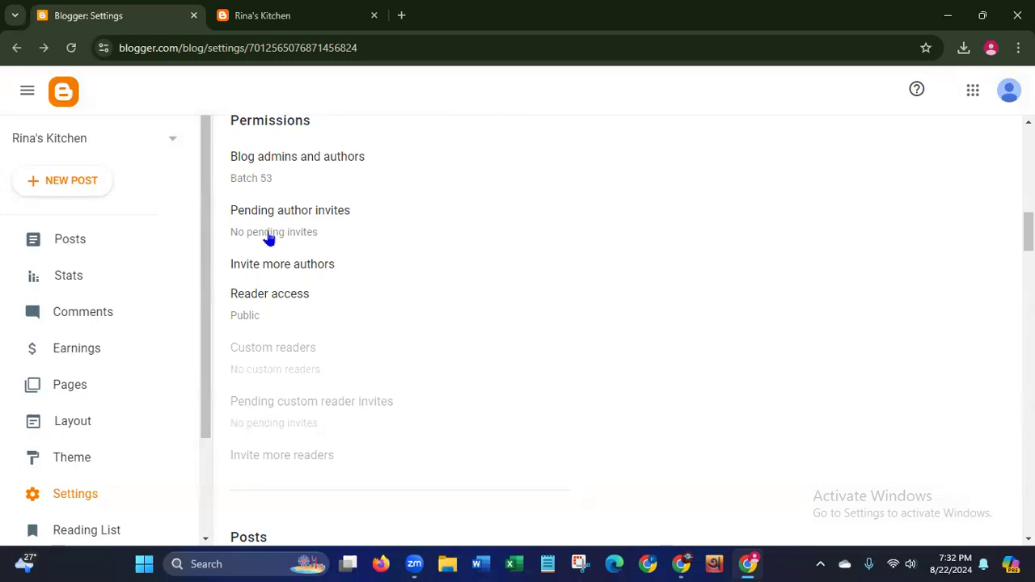
{"action": "left_click", "coordinate": [315, 269]}
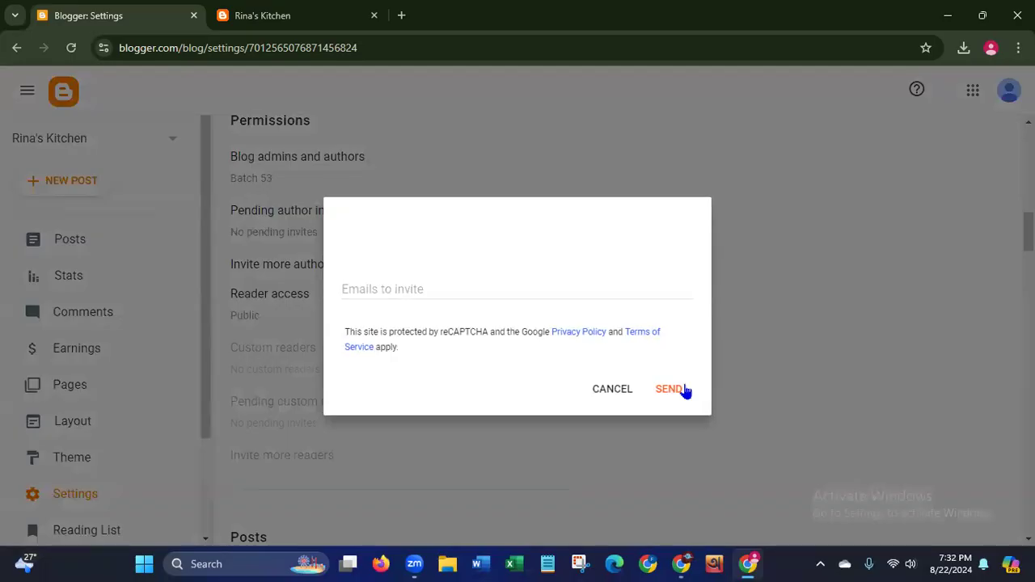
{"action": "left_click", "coordinate": [364, 290]}
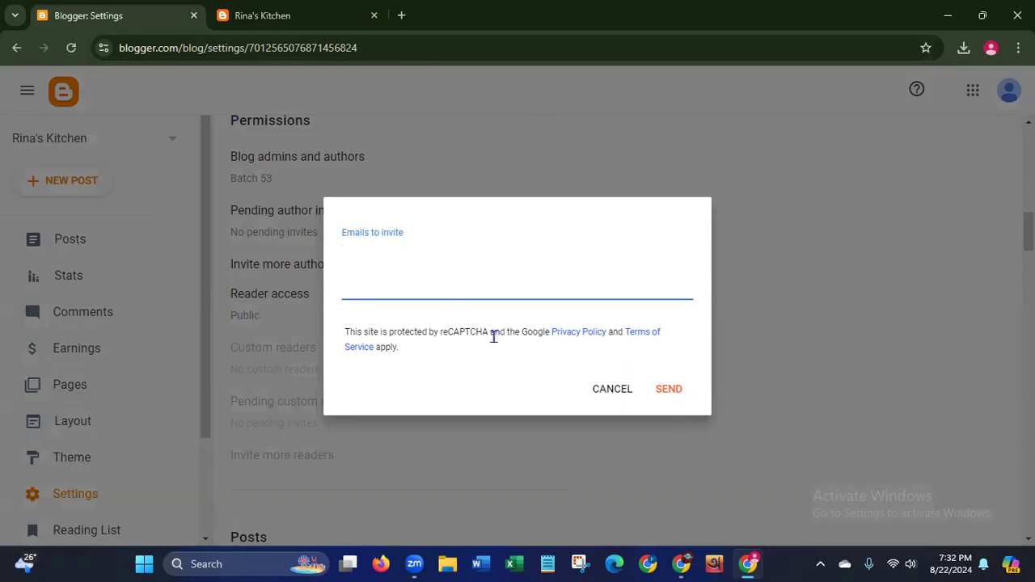
{"action": "left_click", "coordinate": [606, 392]}
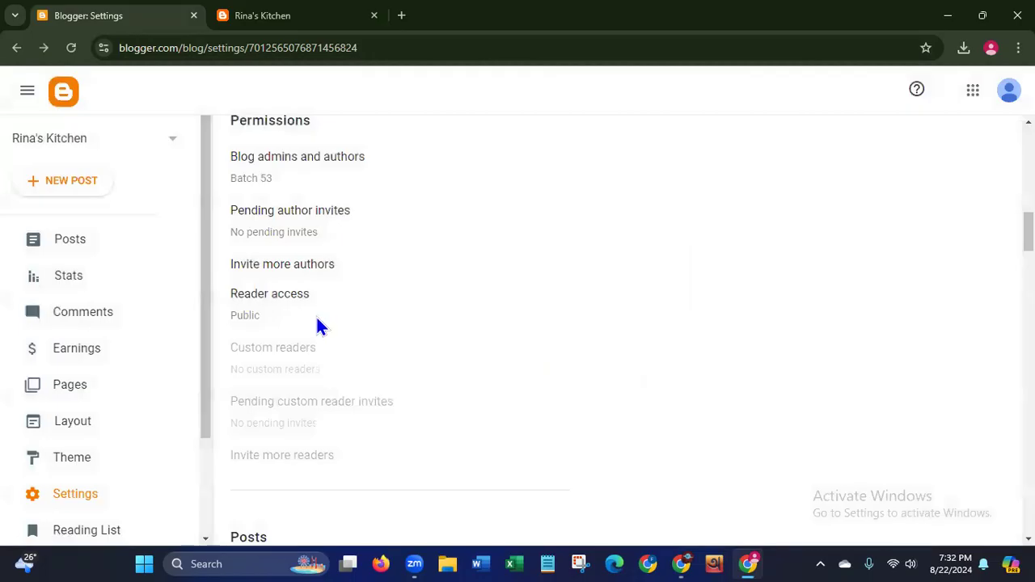
- Save the blog's Reader access as Public
{"action": "left_click", "coordinate": [248, 323]}
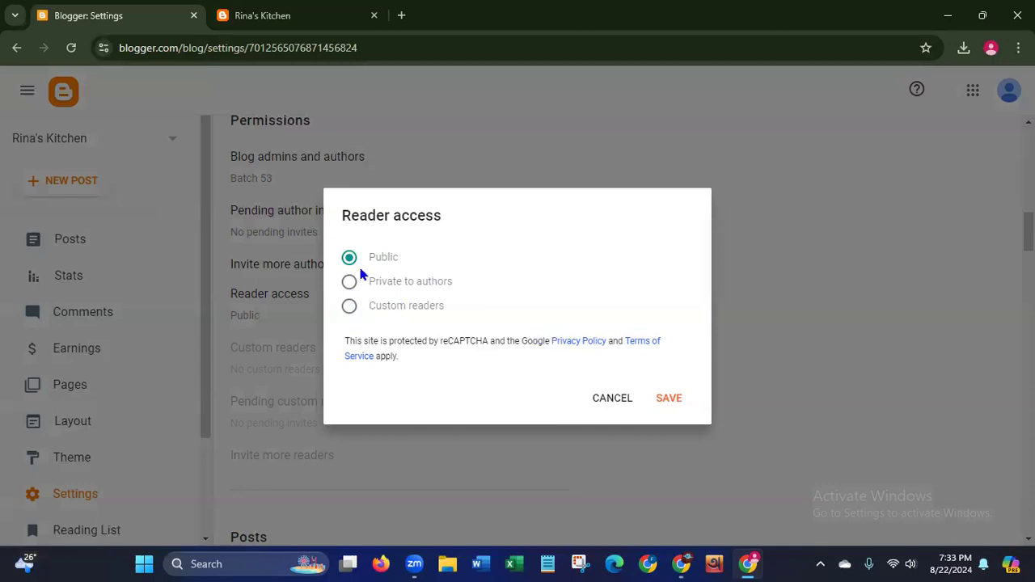
{"action": "left_click", "coordinate": [676, 396]}
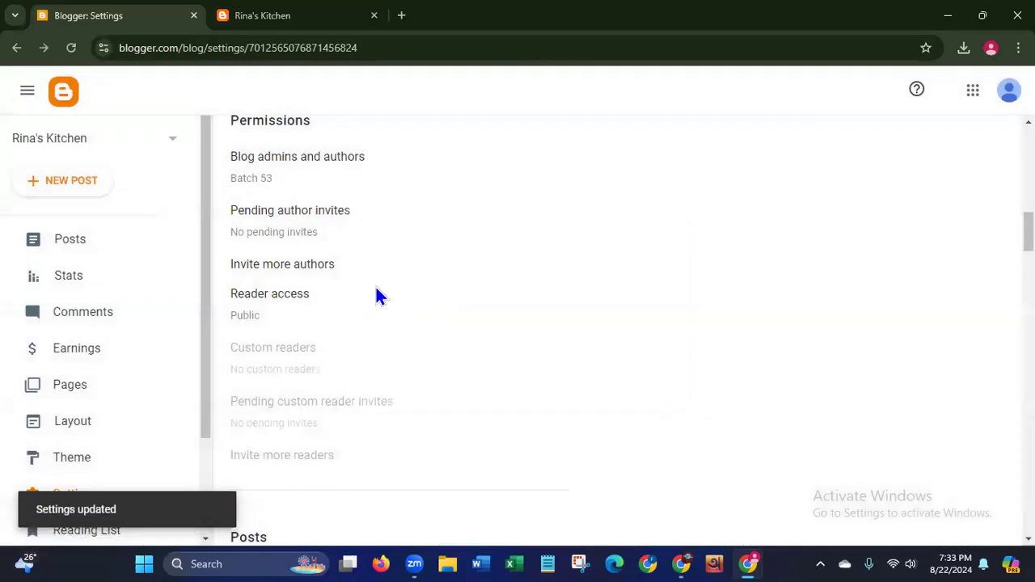
- Check the live blog's main page, then set the maximum posts shown on it to 5 and save
{"action": "scroll", "coordinate": [376, 289], "scroll_direction": "down", "scroll_amount": 3}
{"action": "scroll", "coordinate": [317, 186], "scroll_direction": "down", "scroll_amount": 2}
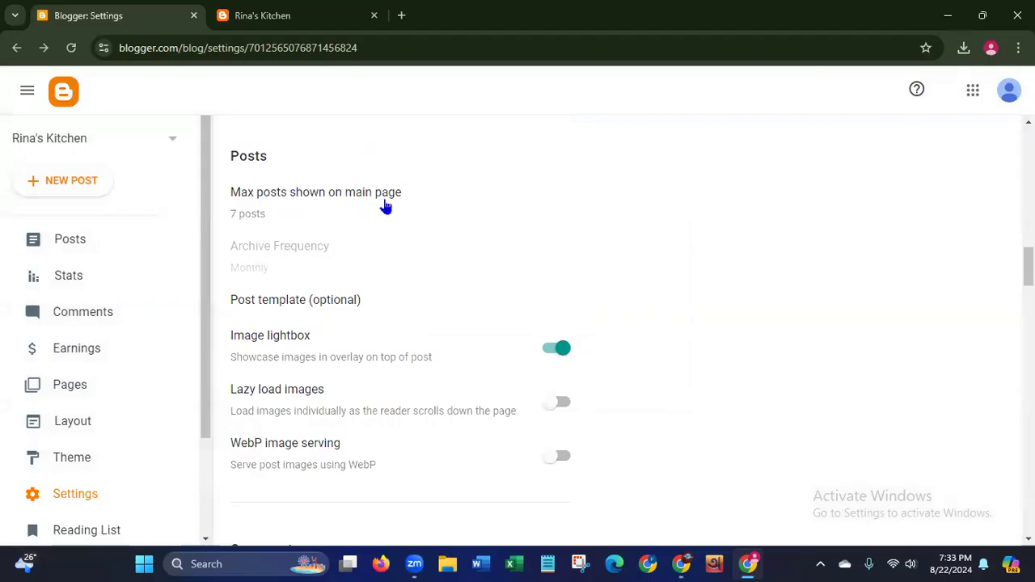
{"action": "left_click", "coordinate": [299, 22]}
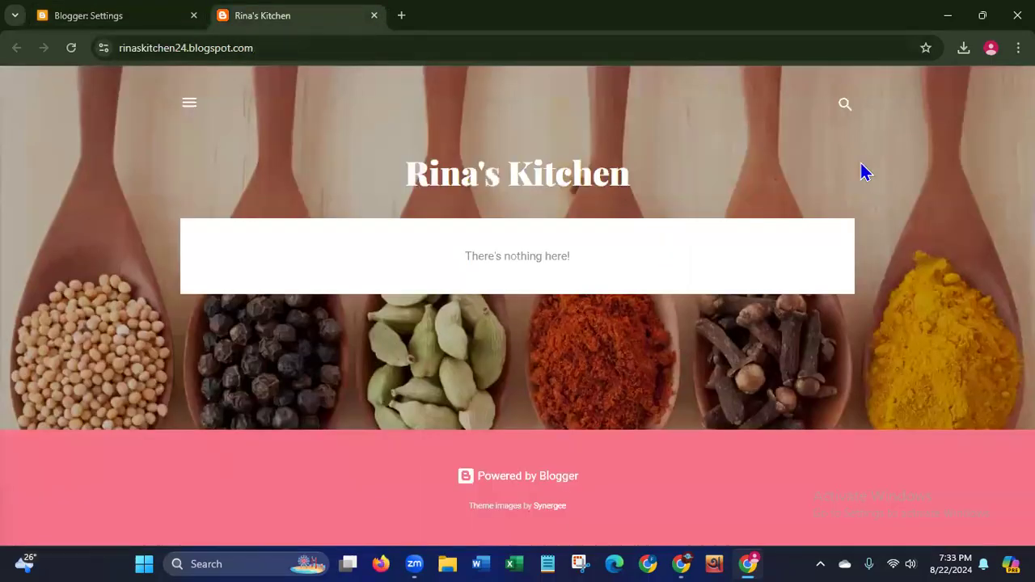
{"action": "left_click", "coordinate": [98, 34]}
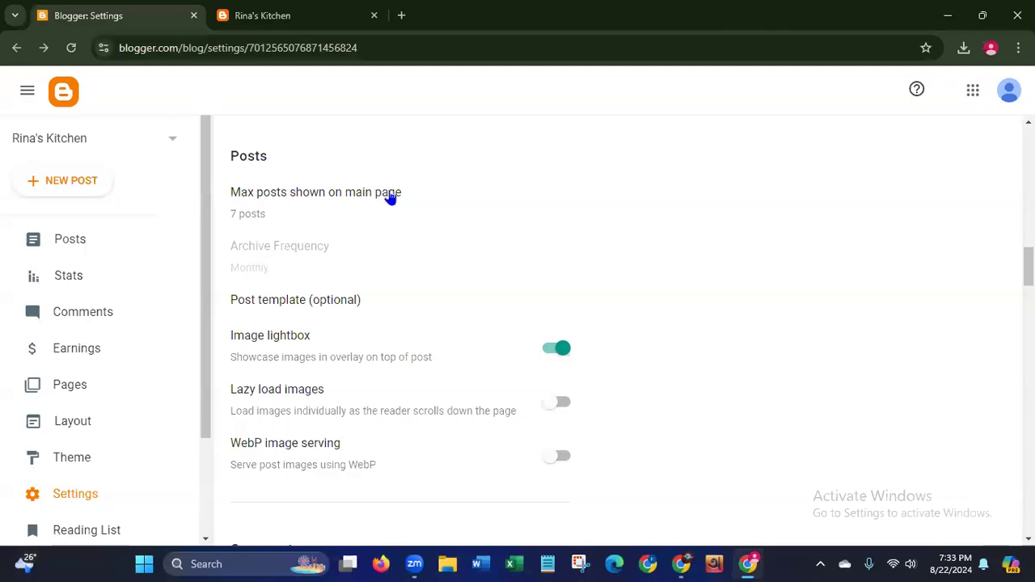
{"action": "left_click", "coordinate": [246, 221]}
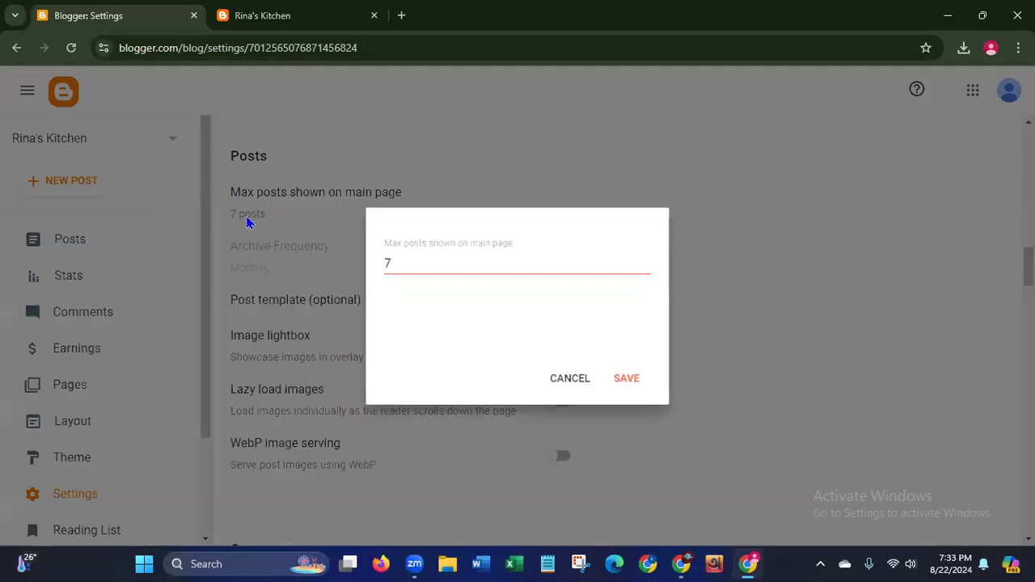
{"action": "left_click", "coordinate": [403, 260]}
{"action": "key", "text": "BackSpace"}
{"action": "type", "text": "5"}
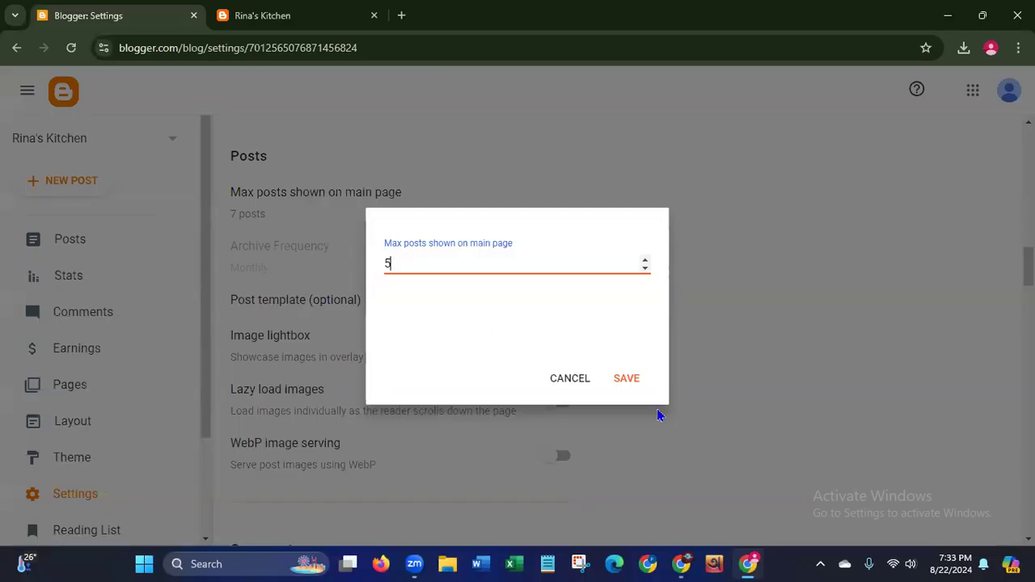
{"action": "left_click", "coordinate": [628, 380]}
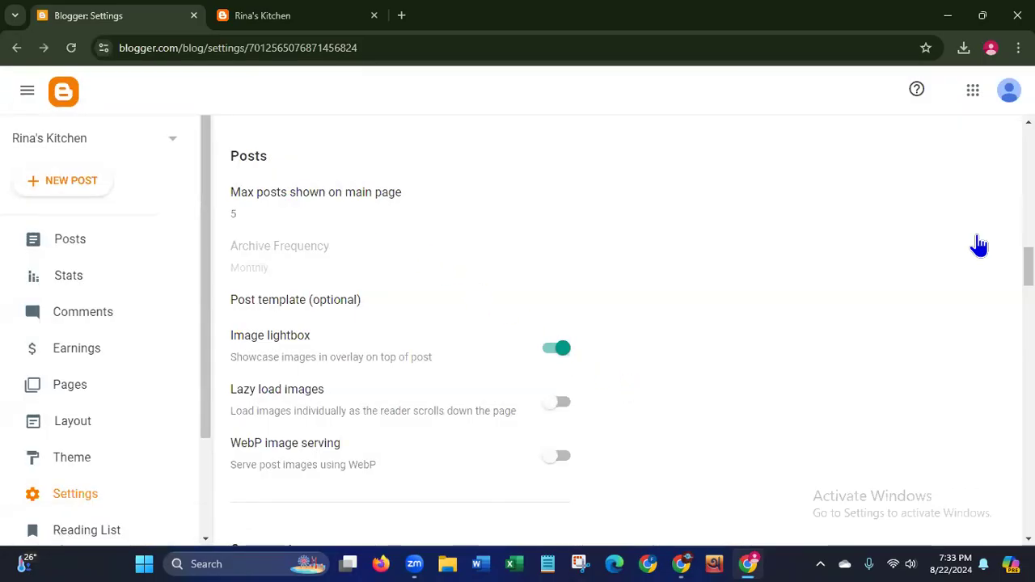
- View the Post template and Comment moderation settings, cancelling both without changes
{"action": "left_click", "coordinate": [293, 303]}
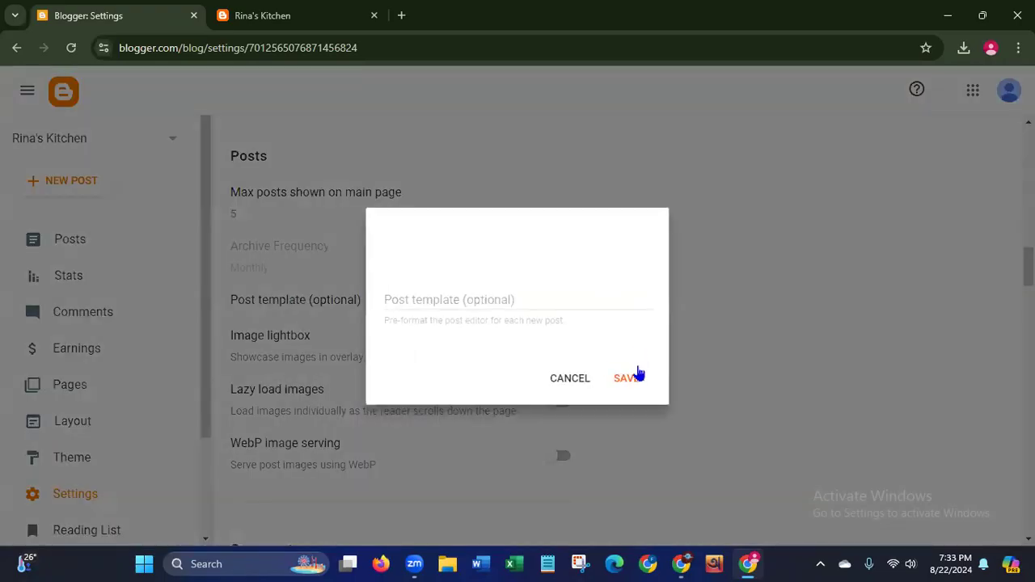
{"action": "left_click", "coordinate": [573, 380]}
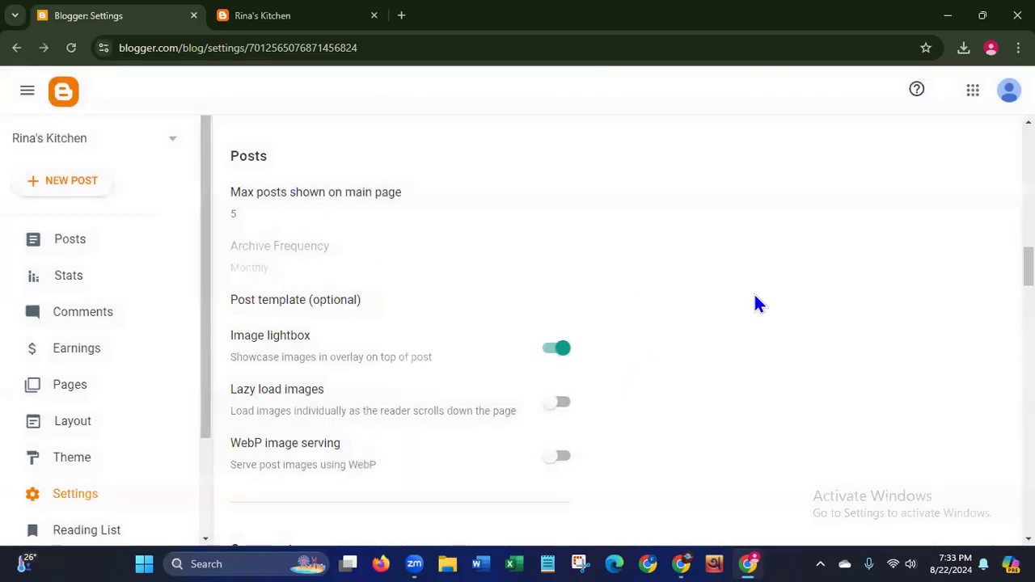
{"action": "scroll", "coordinate": [615, 328], "scroll_direction": "down", "scroll_amount": 5}
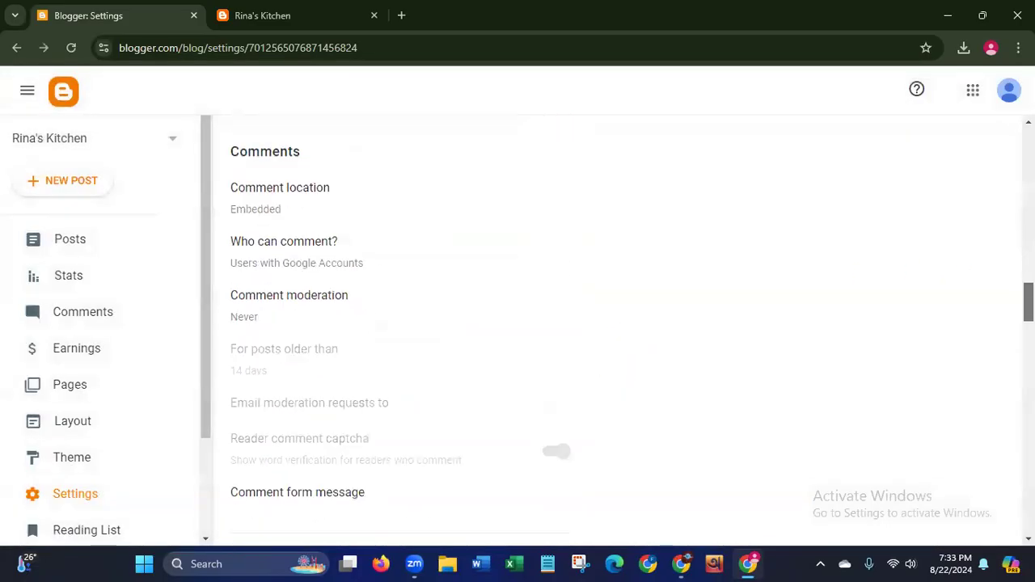
{"action": "left_click", "coordinate": [321, 290]}
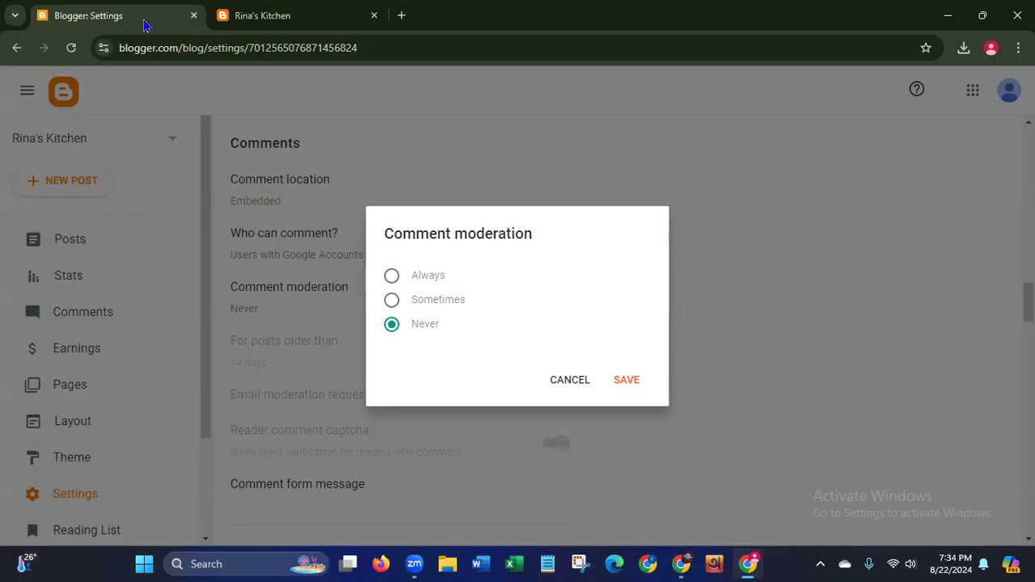
{"action": "left_click", "coordinate": [568, 380]}
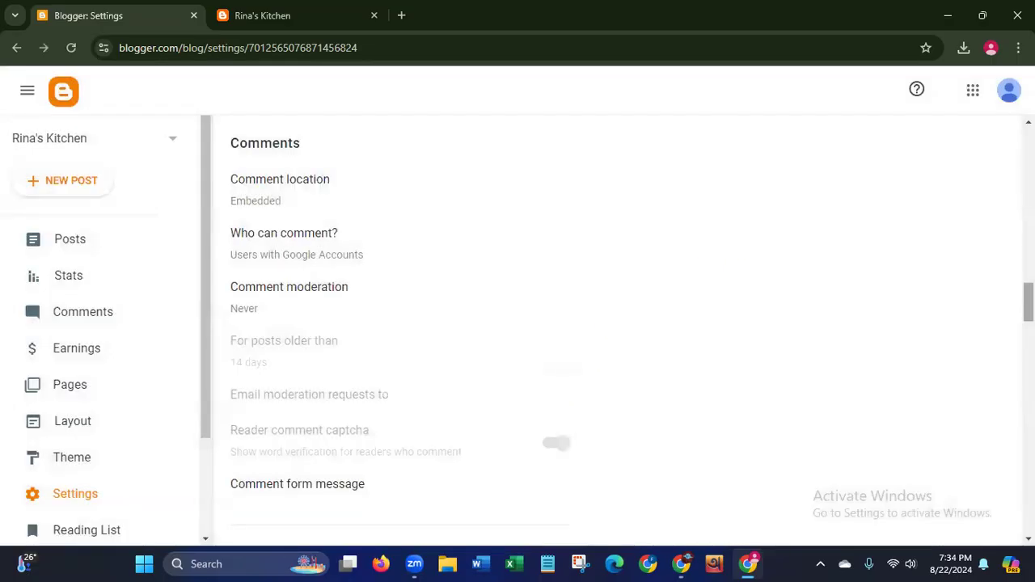
- Look through the Email, Formatting, Meta tags, Errors and redirects, Crawlers and indexing, and Monetization settings
{"action": "scroll", "coordinate": [728, 256], "scroll_direction": "down", "scroll_amount": 4}
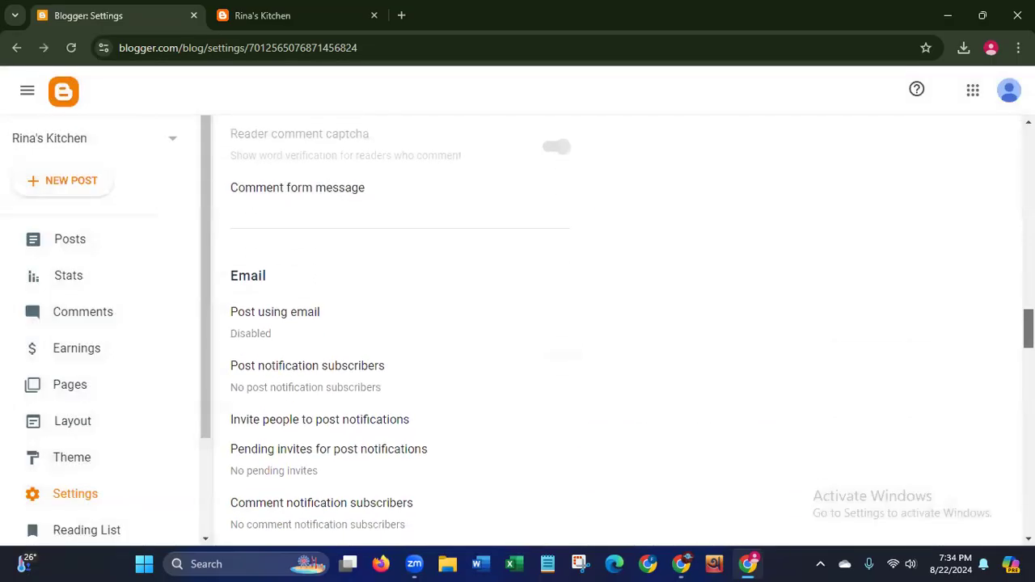
{"action": "scroll", "coordinate": [632, 337], "scroll_direction": "down", "scroll_amount": 1}
{"action": "scroll", "coordinate": [632, 337], "scroll_direction": "down", "scroll_amount": 1}
{"action": "scroll", "coordinate": [617, 330], "scroll_direction": "down", "scroll_amount": 4}
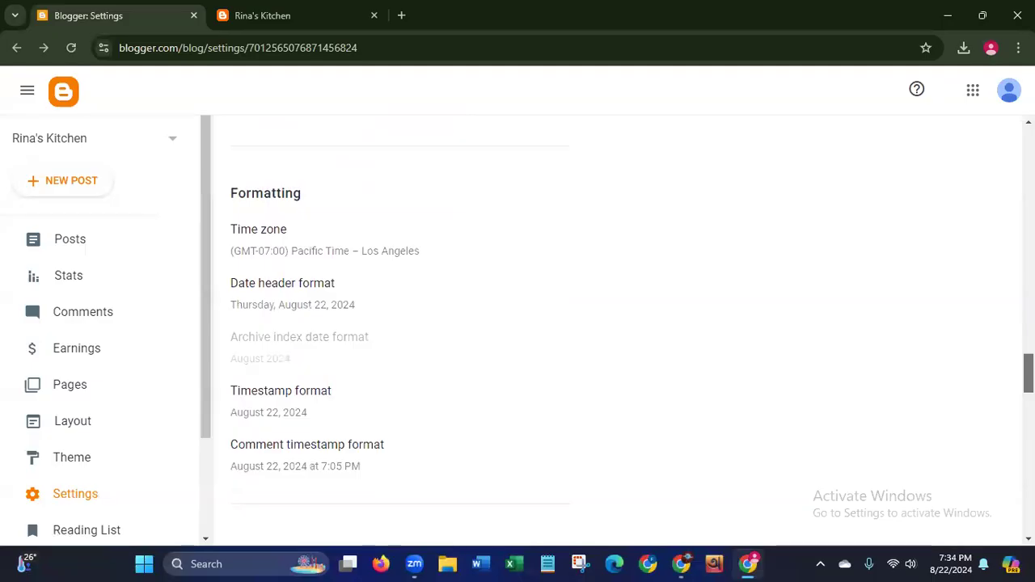
{"action": "scroll", "coordinate": [581, 332], "scroll_direction": "down", "scroll_amount": 3}
{"action": "scroll", "coordinate": [998, 451], "scroll_direction": "down", "scroll_amount": 6}
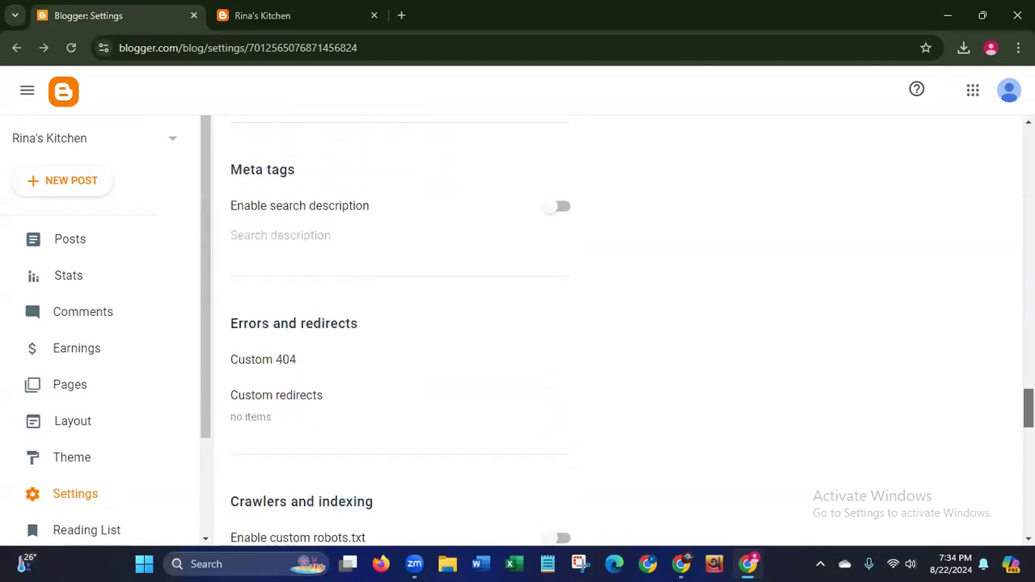
{"action": "scroll", "coordinate": [997, 451], "scroll_direction": "down", "scroll_amount": 2}
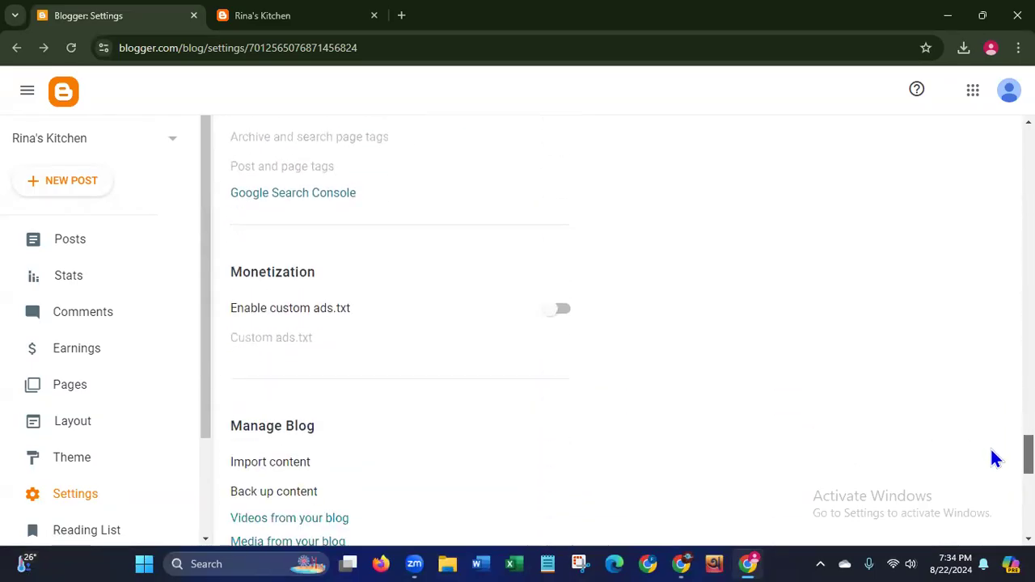
{"action": "scroll", "coordinate": [995, 462], "scroll_direction": "up", "scroll_amount": 15}
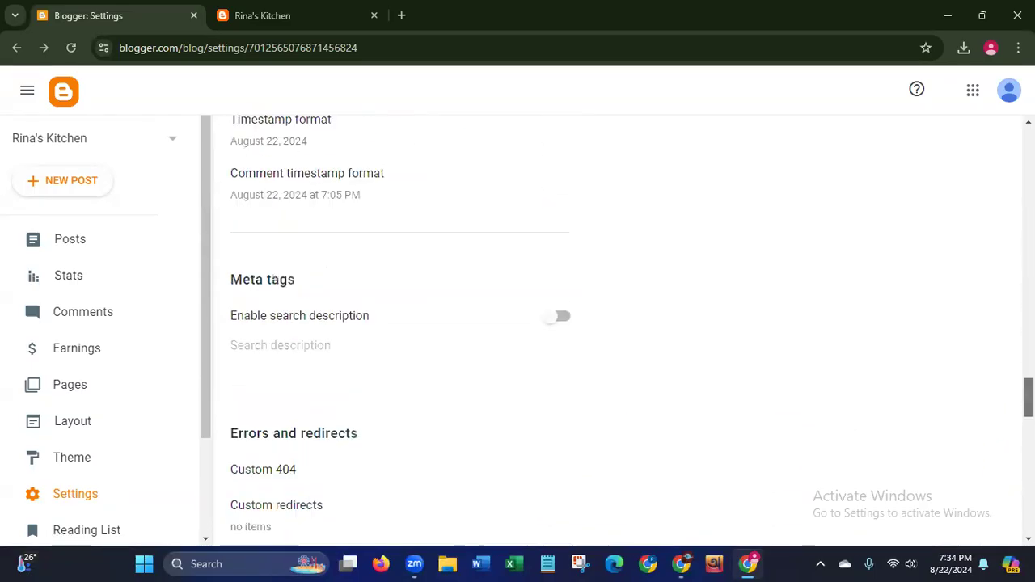
- Start a new post from the blog's Posts page and place the cursor in its empty body
{"action": "left_click", "coordinate": [77, 248]}
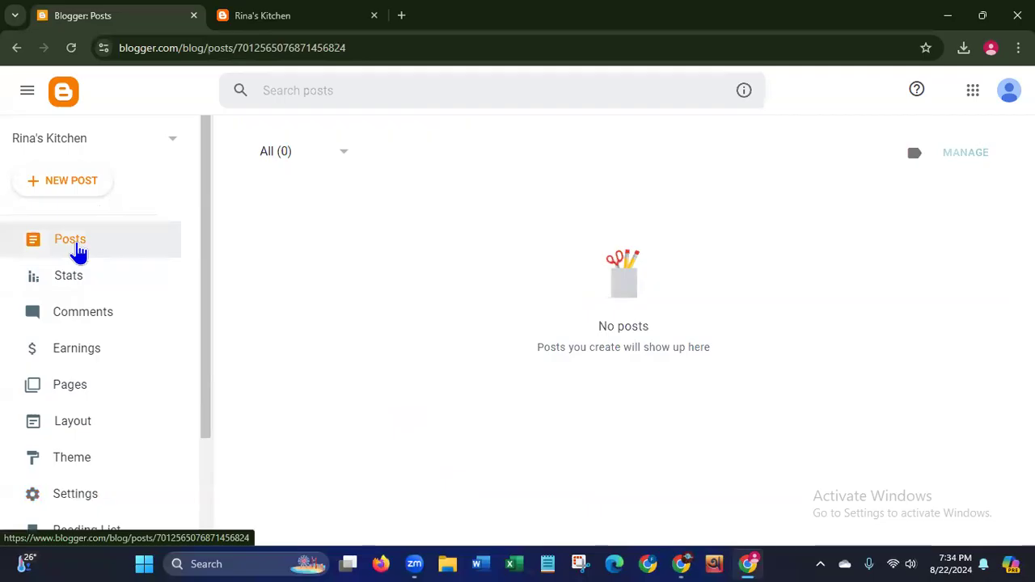
{"action": "left_click", "coordinate": [65, 182]}
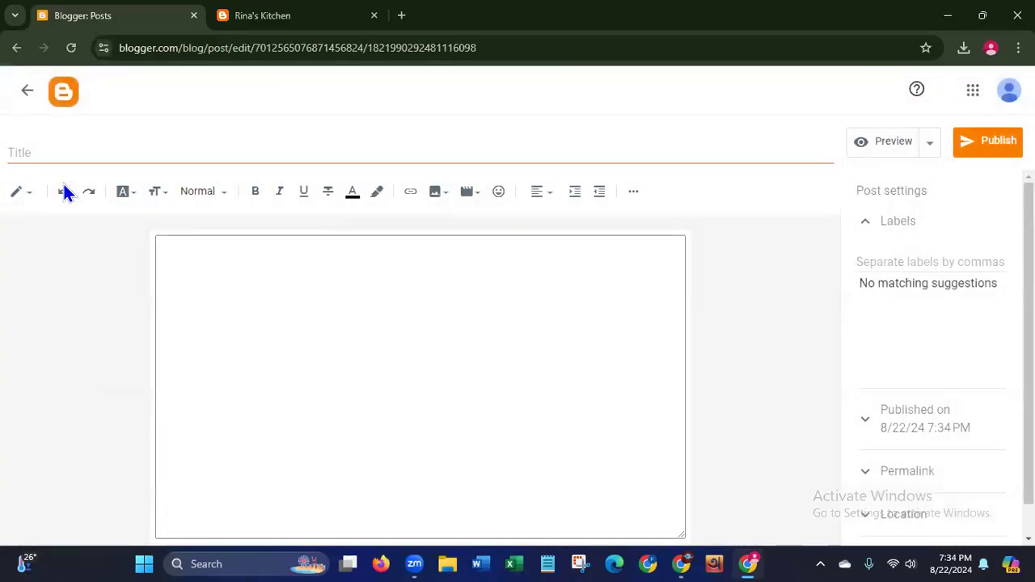
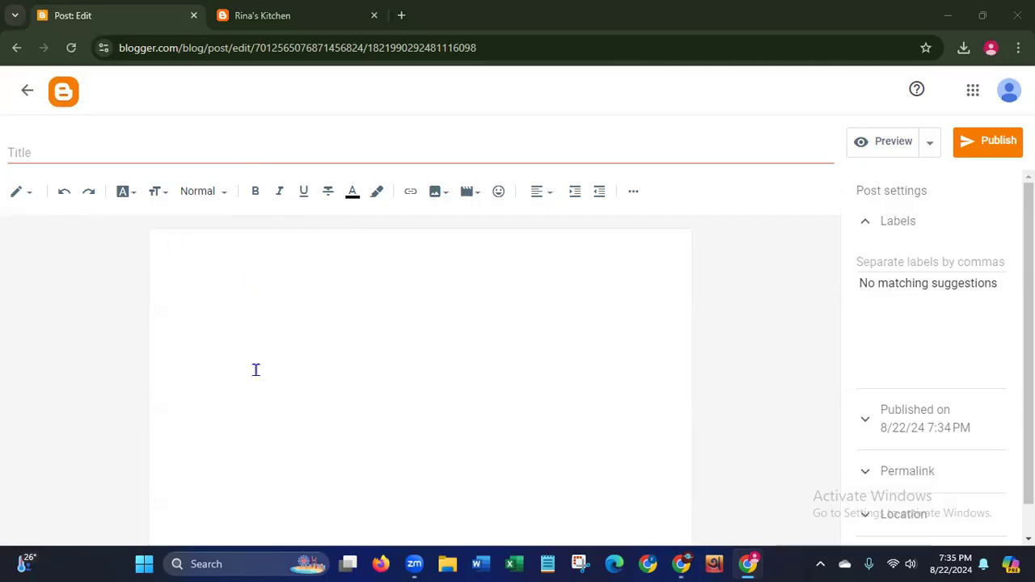
{"action": "left_click", "coordinate": [51, 151]}
{"action": "left_click", "coordinate": [230, 317]}
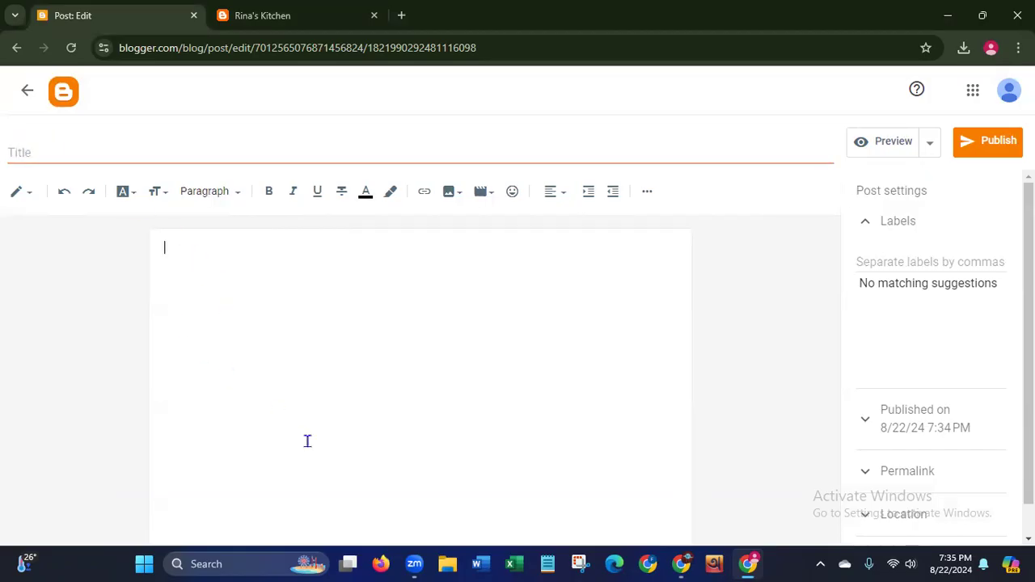
- Look through the post editor's font, text size and paragraph style options without changing them
{"action": "left_click", "coordinate": [123, 196]}
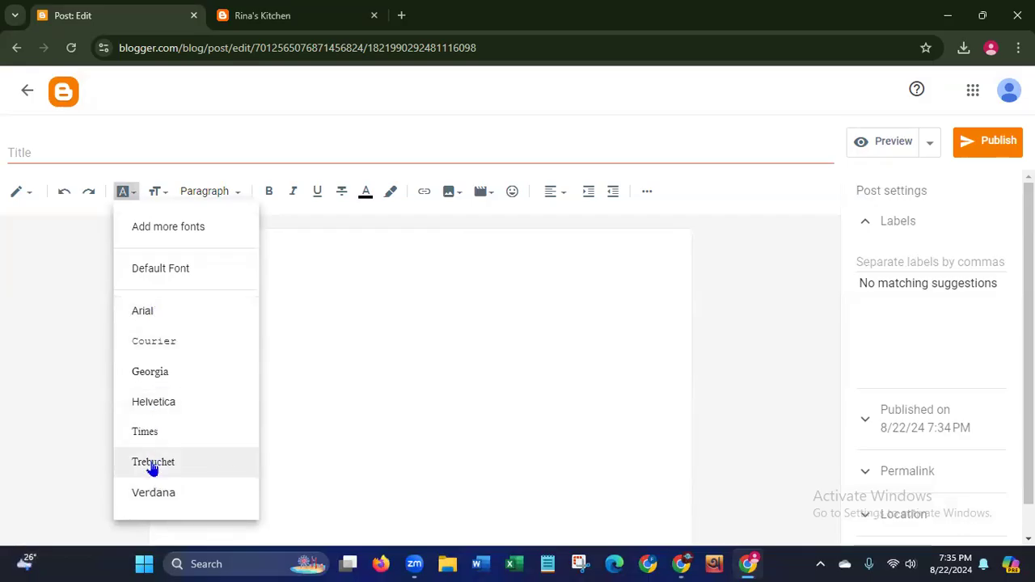
{"action": "left_click", "coordinate": [156, 198]}
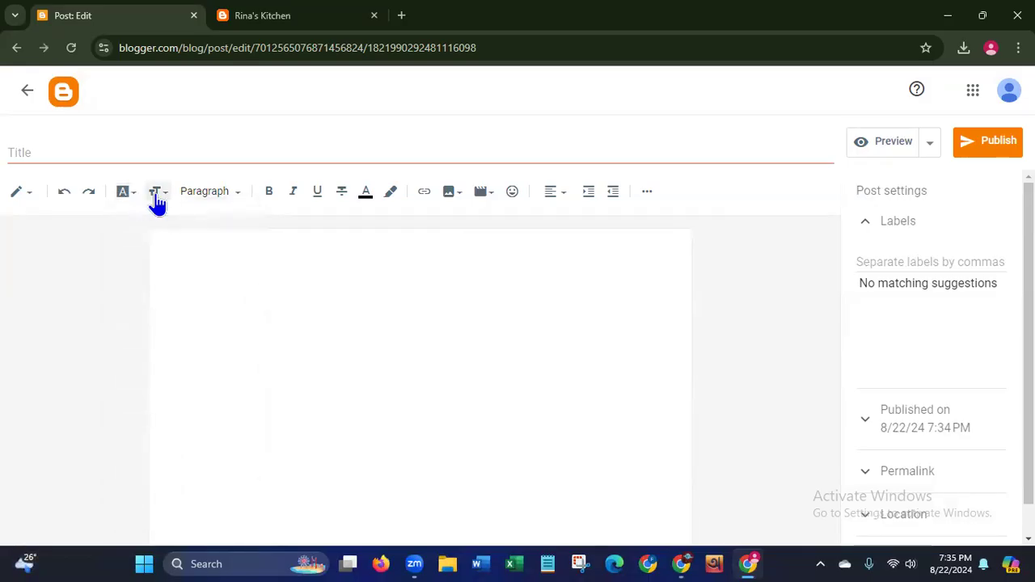
{"action": "left_click", "coordinate": [159, 202]}
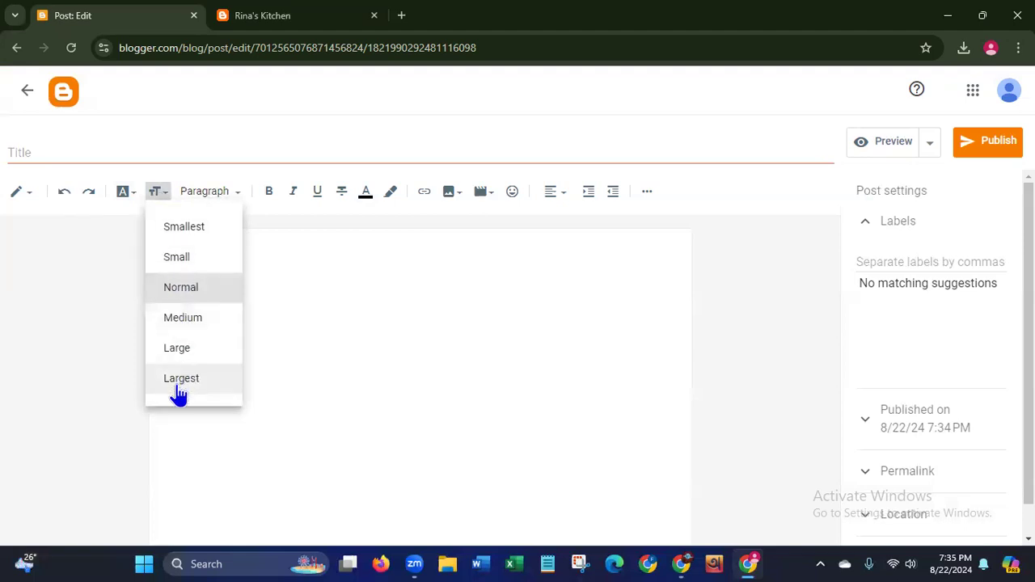
{"action": "left_click", "coordinate": [234, 200]}
{"action": "left_click", "coordinate": [234, 198]}
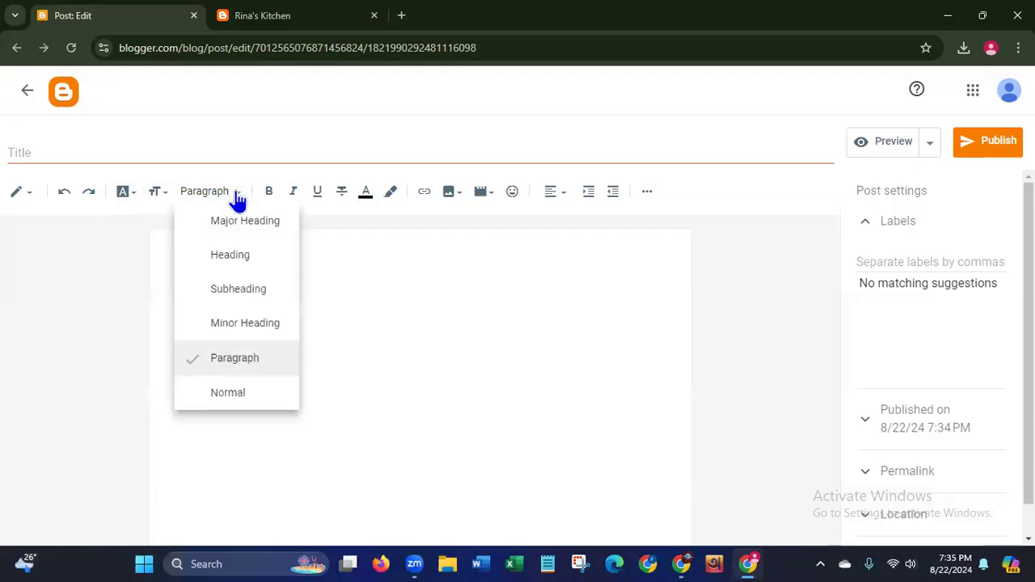
{"action": "left_click", "coordinate": [384, 368]}
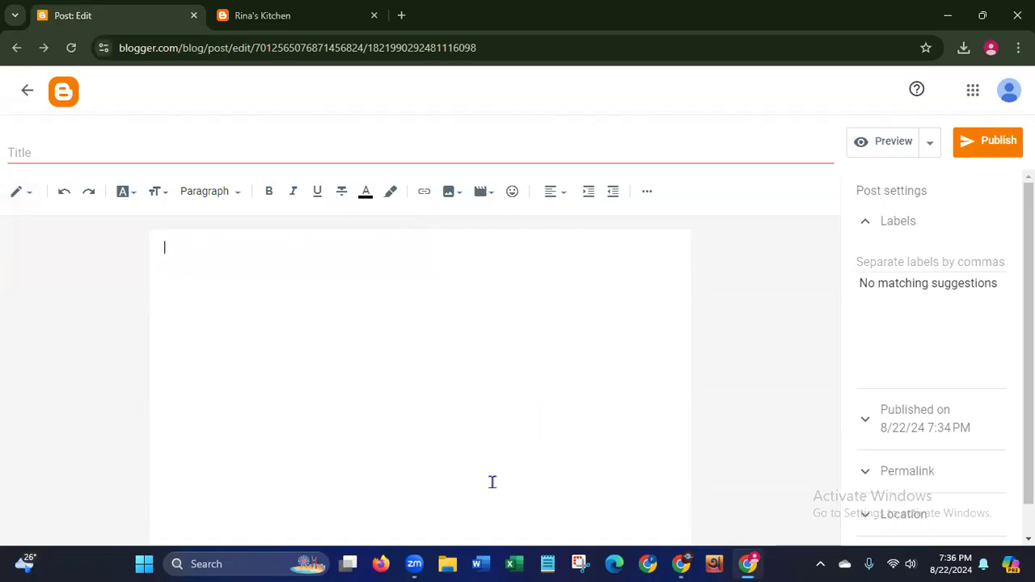
- Switch to ChatGPT in Firefox and submit the prompt "write a recipe for chicken barbecue pizza"
{"action": "left_click", "coordinate": [382, 558]}
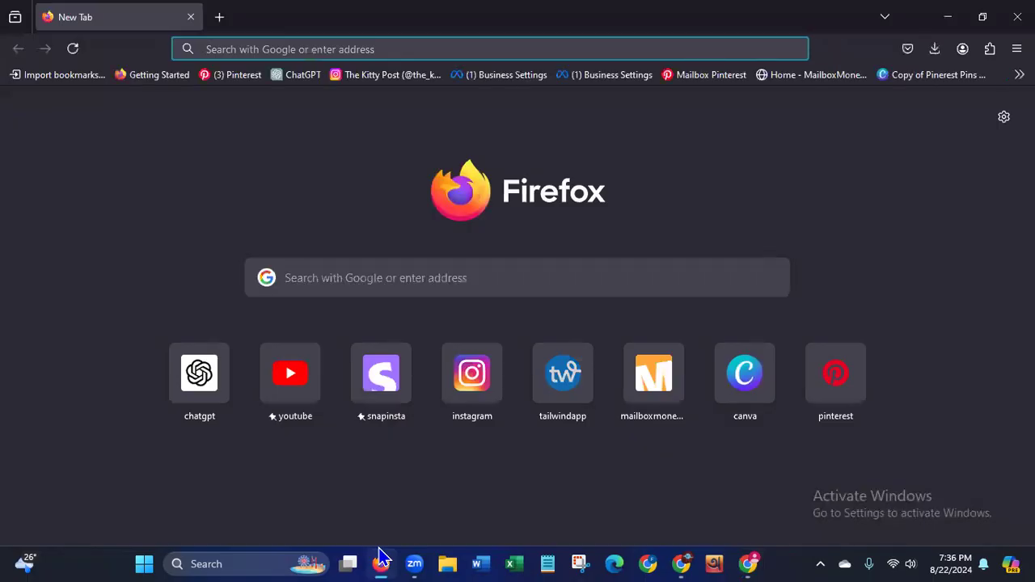
{"action": "left_click", "coordinate": [207, 380]}
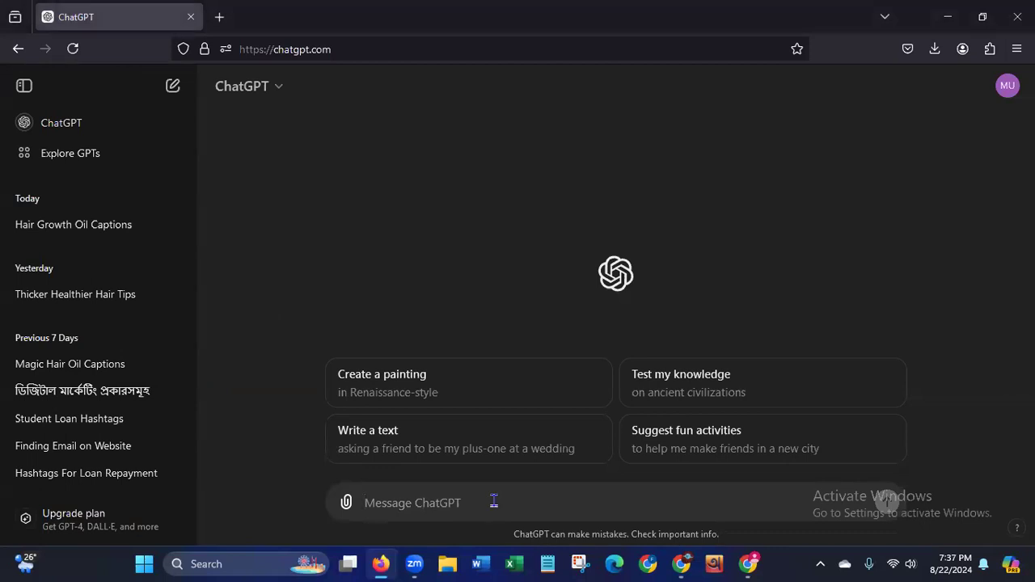
{"action": "type", "text": "w"}
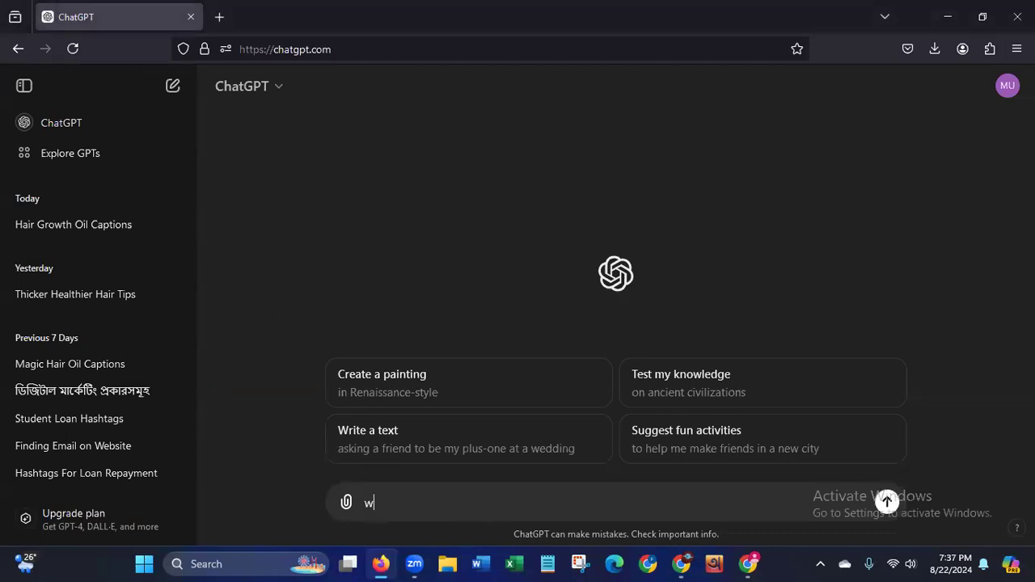
{"action": "type", "text": "rite a recipe for"}
{"action": "type", "text": "c"}
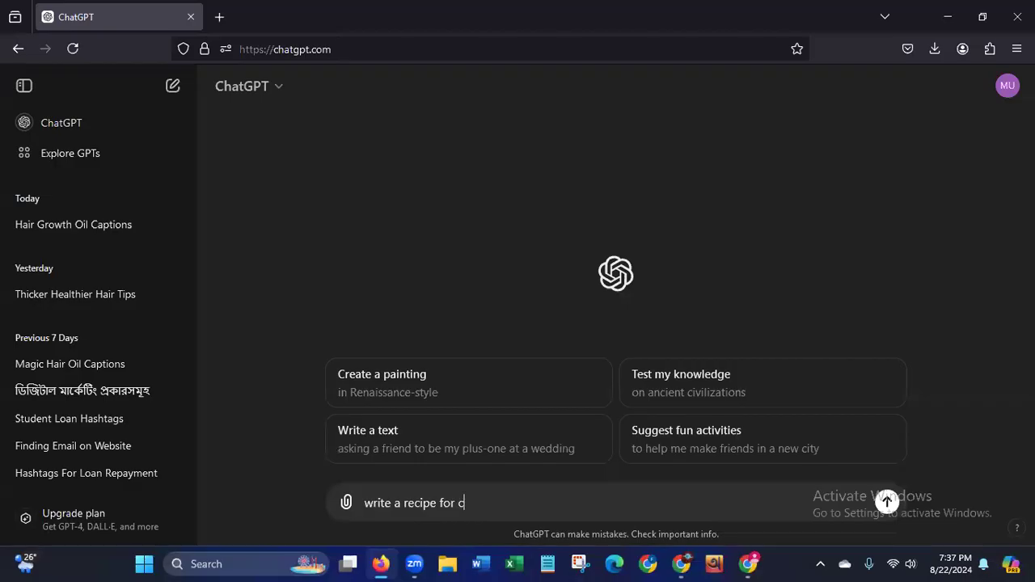
{"action": "type", "text": "hicken berbekue"}
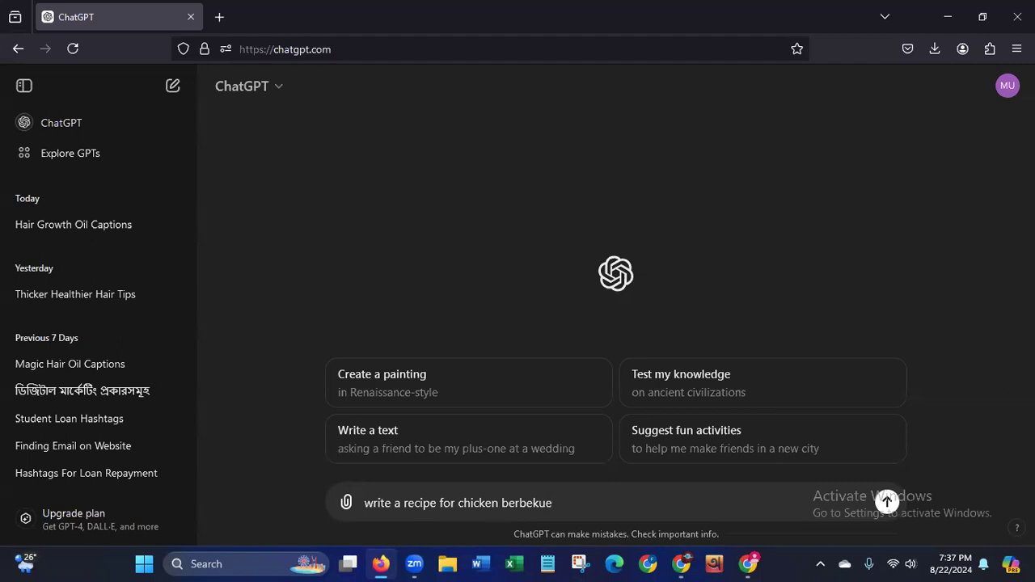
{"action": "key", "text": "BackSpace"}
{"action": "key", "text": "BackSpace"}
{"action": "key", "text": "BackSpace"}
{"action": "type", "text": "cue"}
{"action": "right_click", "coordinate": [520, 512]}
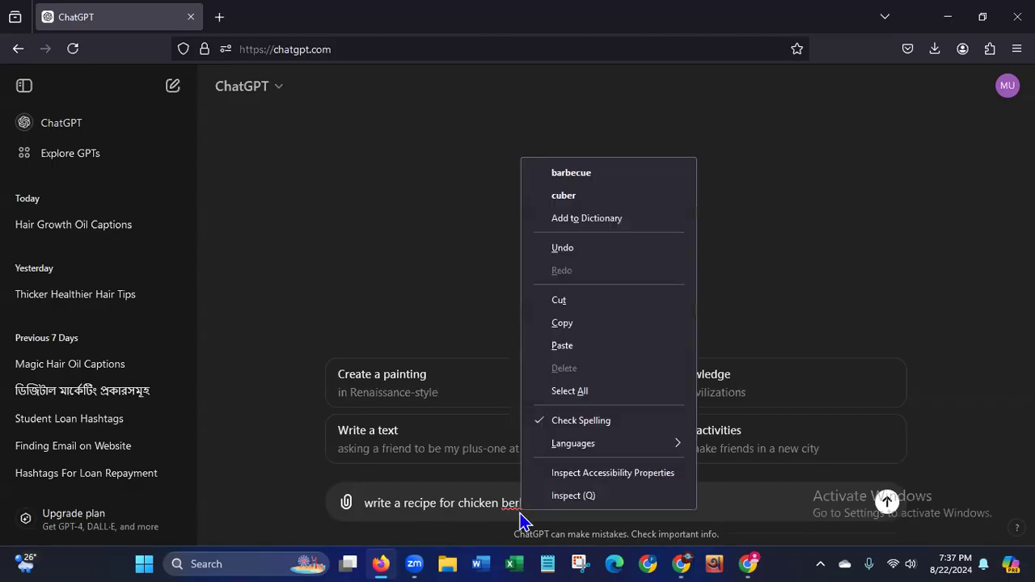
{"action": "left_click", "coordinate": [530, 173]}
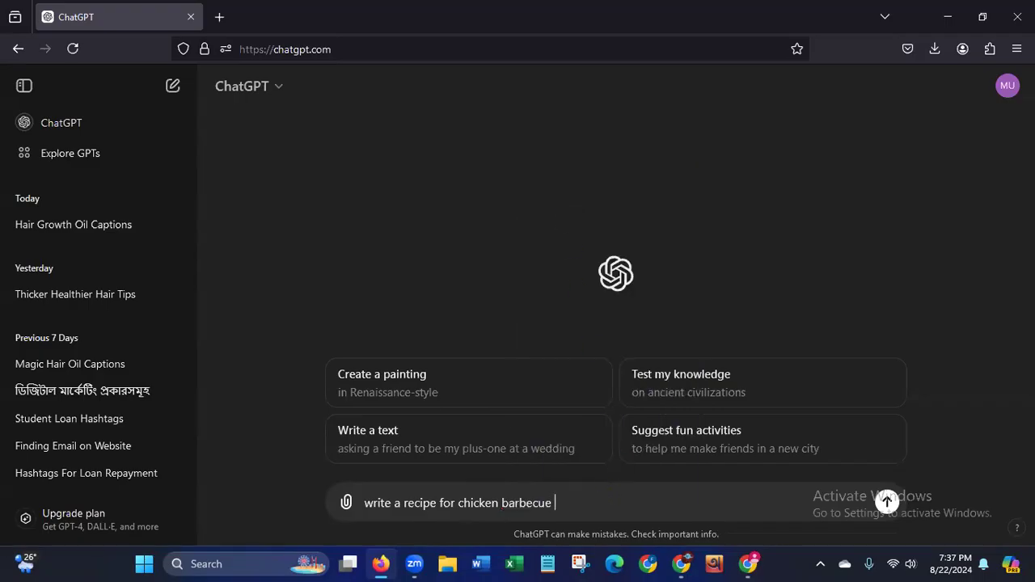
{"action": "type", "text": "pizza"}
{"action": "left_click", "coordinate": [887, 503]}
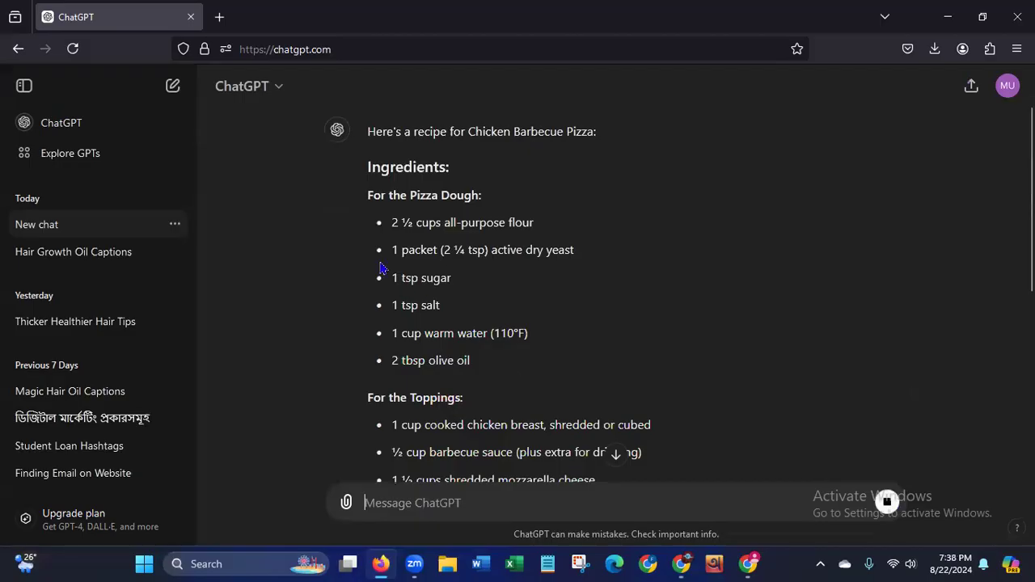
- Review the generated recipe's Ingredients, including the Pizza Dough and Toppings lists, and its Instructions
{"action": "left_click_drag", "start_coordinate": [368, 167], "coordinate": [471, 179]}
{"action": "left_click_drag", "start_coordinate": [406, 198], "coordinate": [534, 214]}
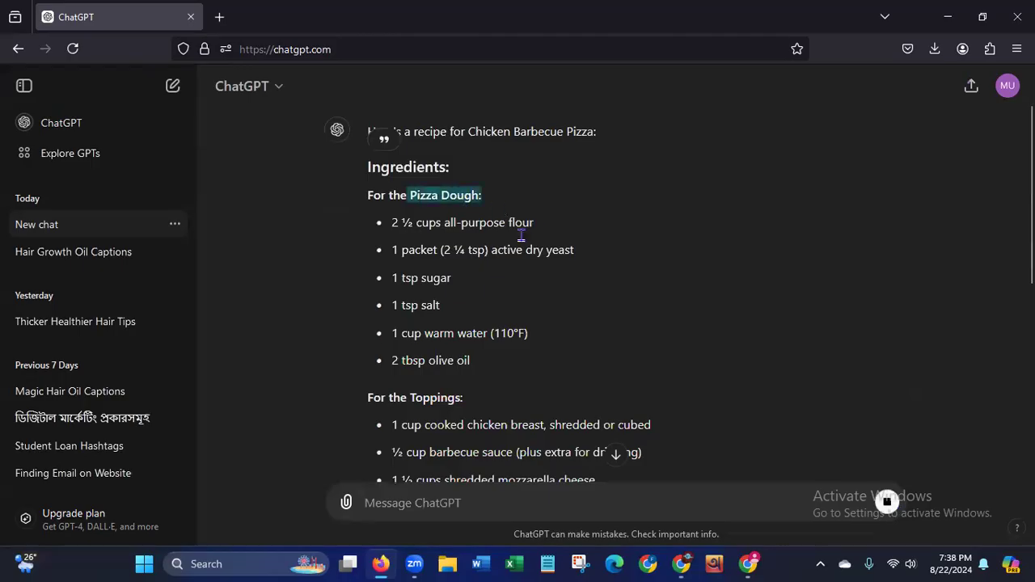
{"action": "left_click_drag", "start_coordinate": [410, 398], "coordinate": [531, 397]}
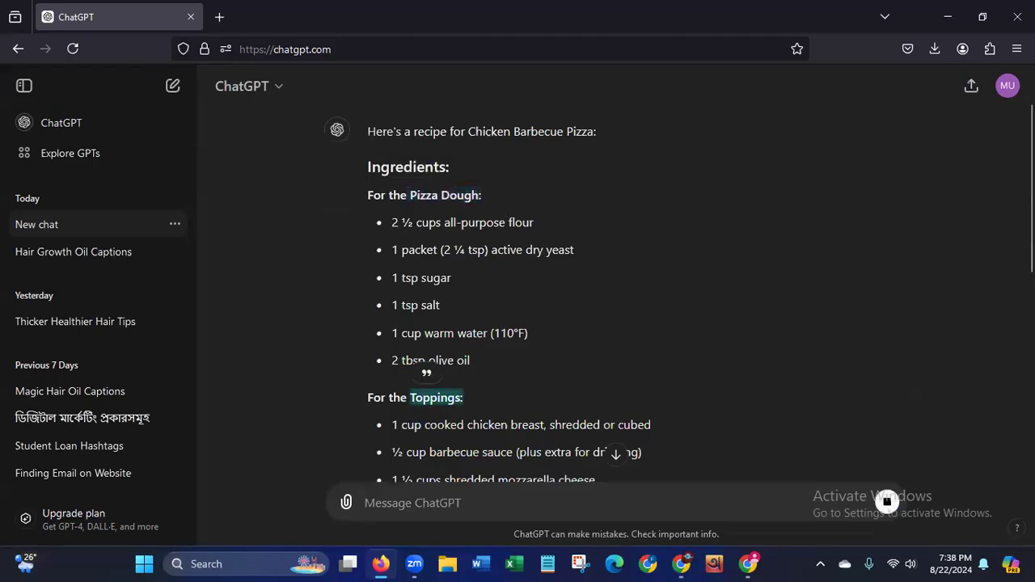
{"action": "scroll", "coordinate": [615, 291], "scroll_direction": "down", "scroll_amount": 4}
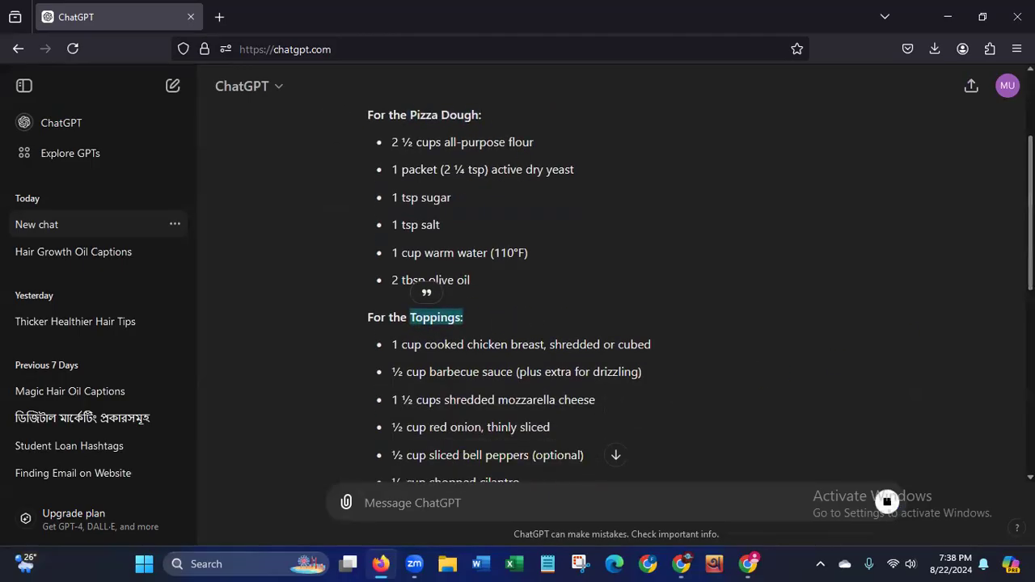
{"action": "scroll", "coordinate": [614, 291], "scroll_direction": "down", "scroll_amount": 3}
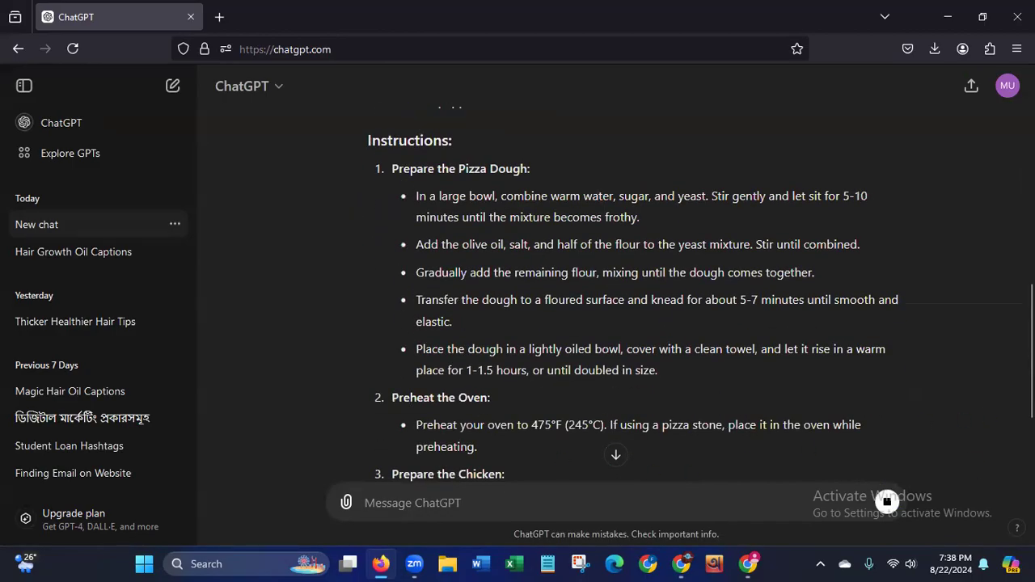
{"action": "scroll", "coordinate": [614, 291], "scroll_direction": "up", "scroll_amount": 2}
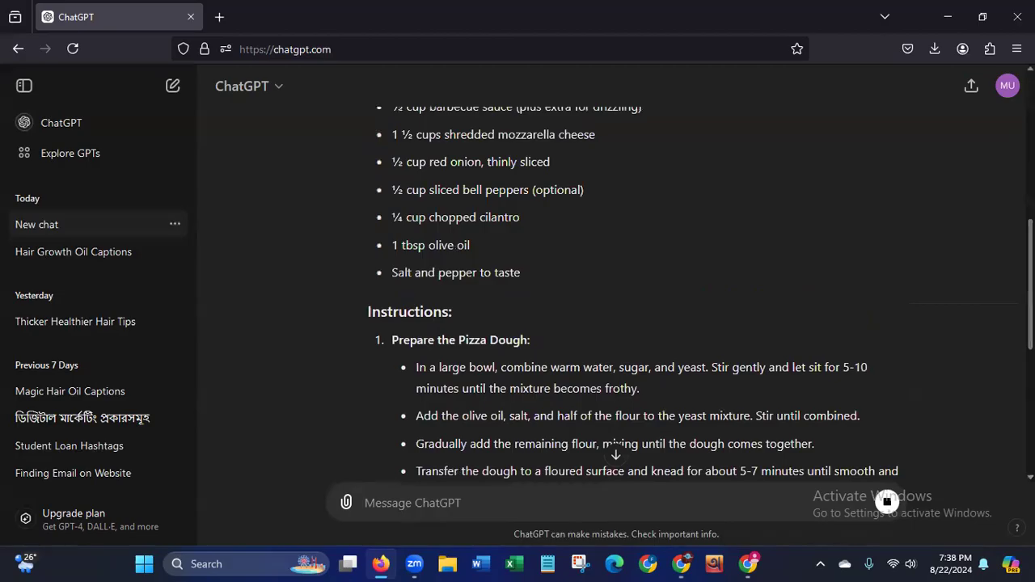
{"action": "scroll", "coordinate": [1006, 296], "scroll_direction": "down", "scroll_amount": 4}
{"action": "scroll", "coordinate": [1007, 296], "scroll_direction": "up", "scroll_amount": 10}
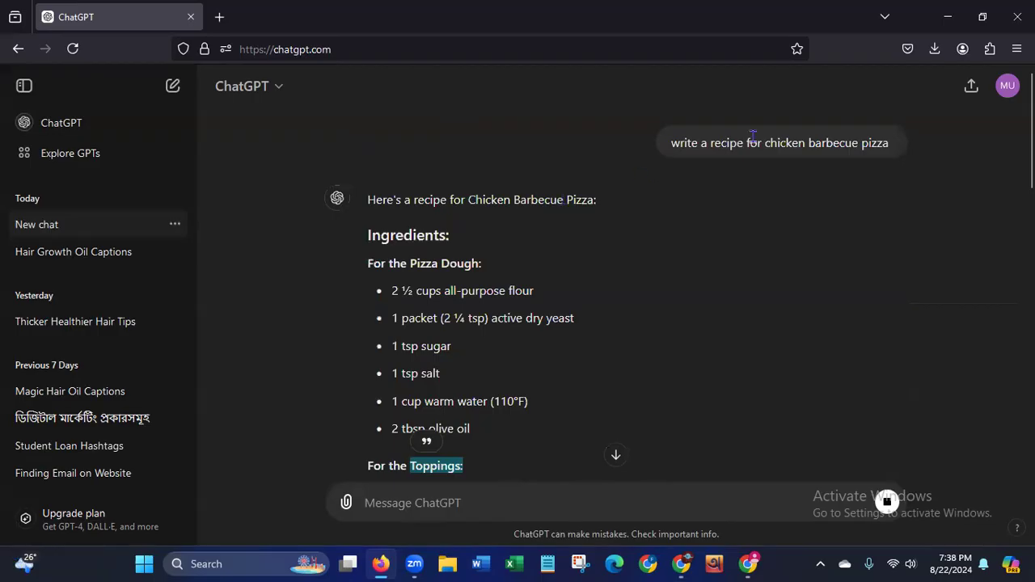
- Copy the phrase "chicken barbecue pizza" from the submitted prompt
{"action": "left_click_drag", "start_coordinate": [765, 143], "coordinate": [875, 146]}
{"action": "right_click", "coordinate": [851, 145]}
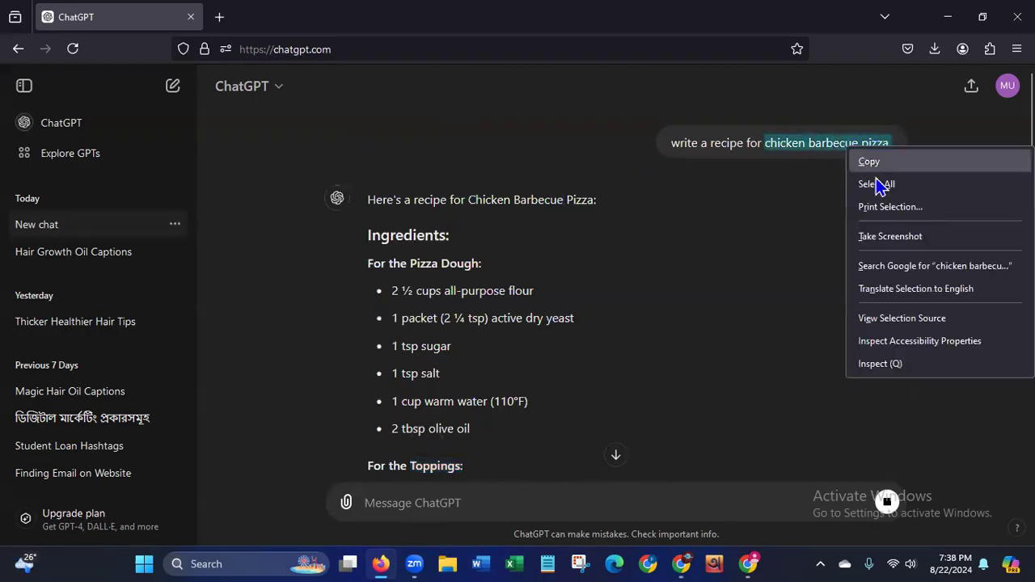
{"action": "left_click", "coordinate": [906, 163]}
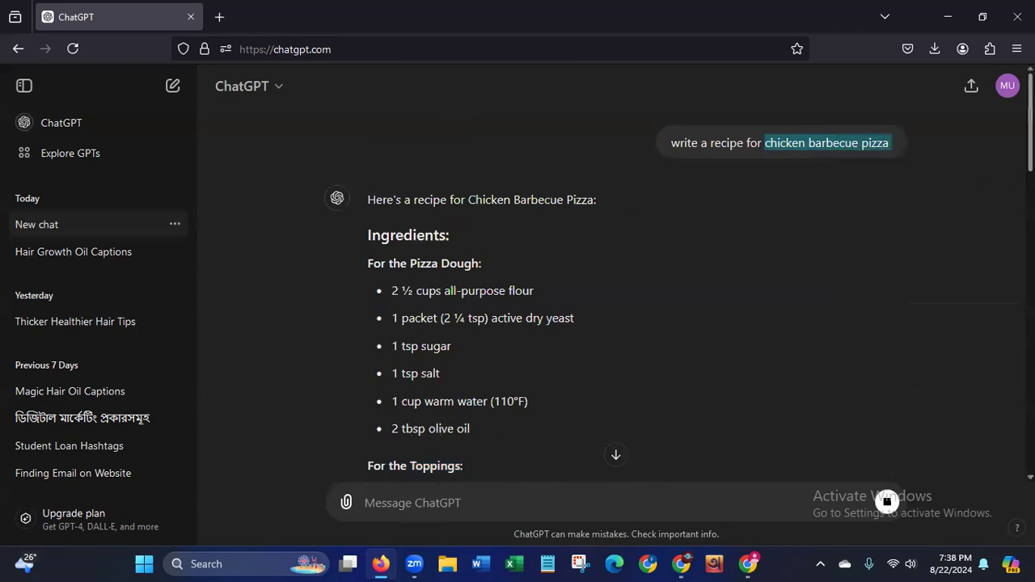
- Submit the follow-up prompt "write a post title: chicken barbecue pizza", pasting in the copied phrase
{"action": "scroll", "coordinate": [615, 291], "scroll_direction": "down", "scroll_amount": 14}
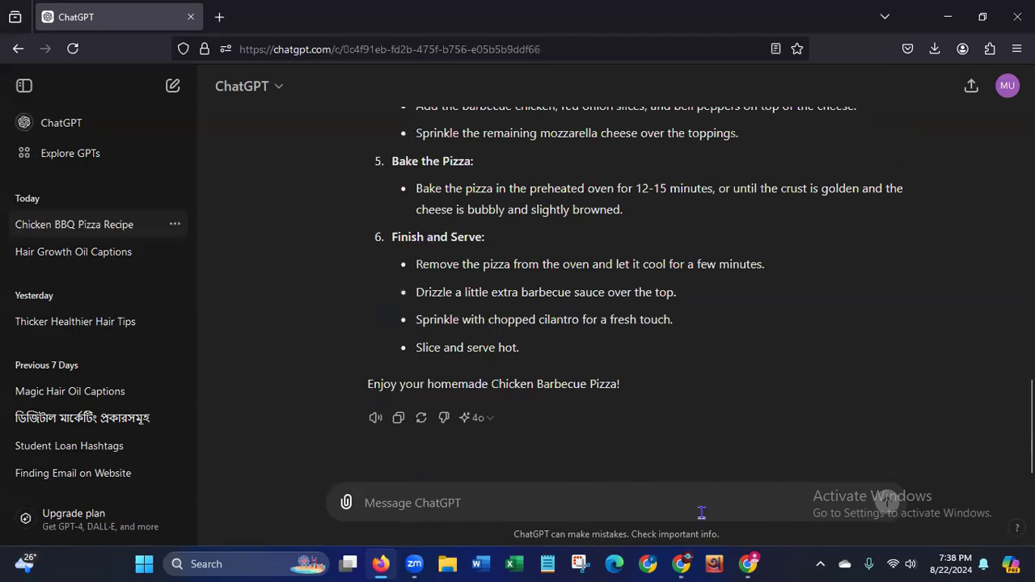
{"action": "type", "text": "w"}
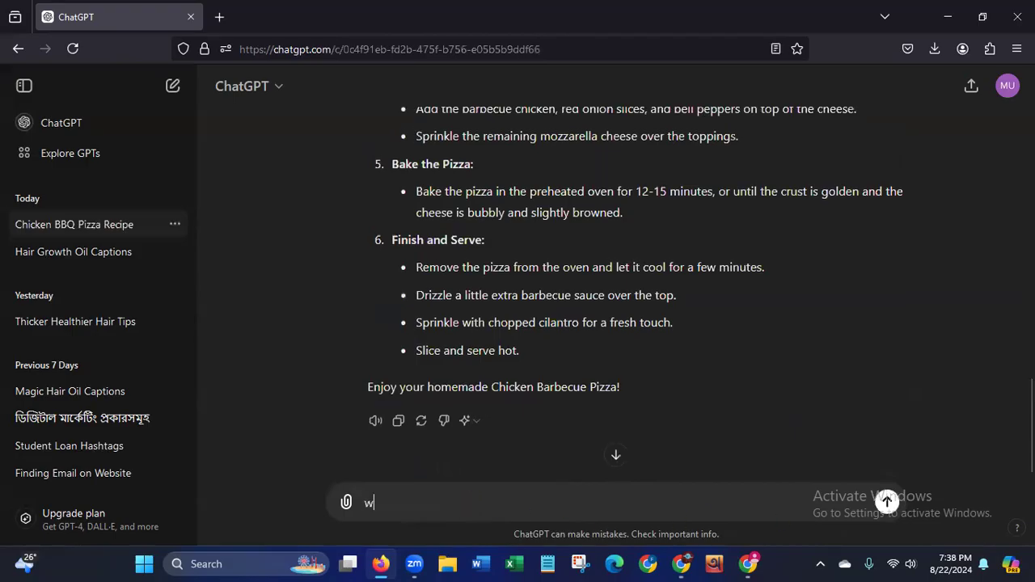
{"action": "type", "text": "rite a tit"}
{"action": "type", "text": "le"}
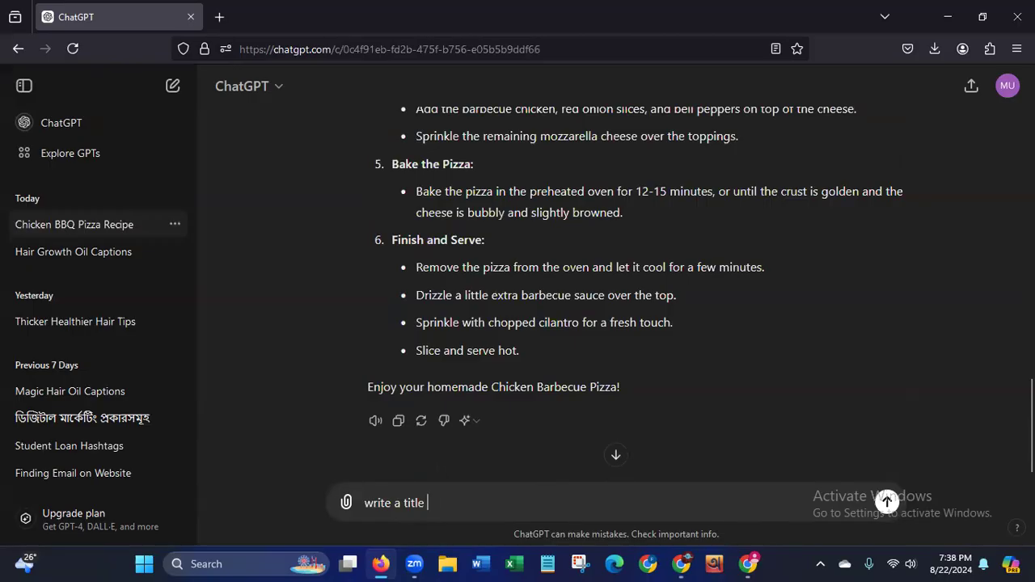
{"action": "type", "text": ":"}
{"action": "key", "text": "ctrl+v"}
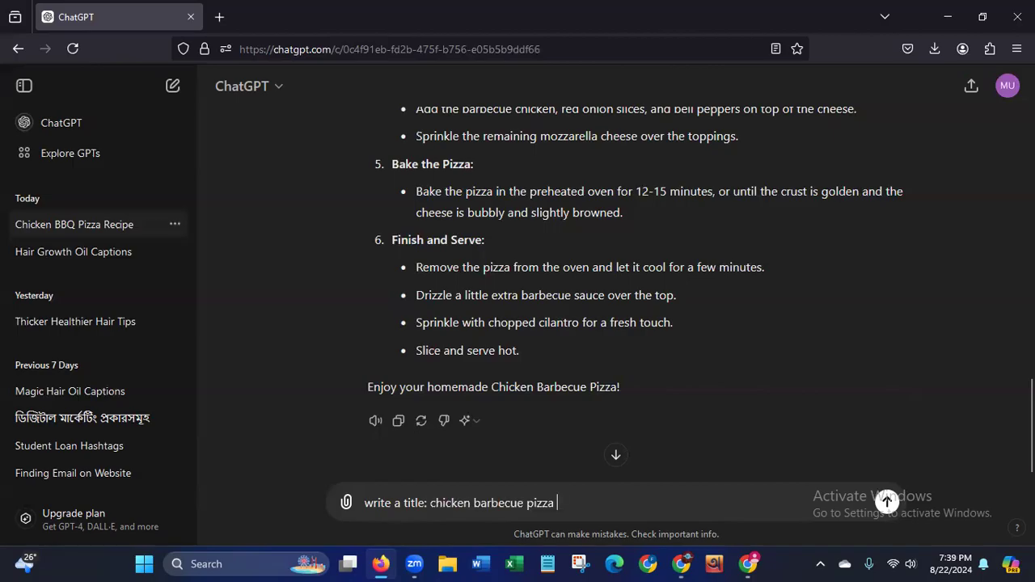
{"action": "left_click", "coordinate": [400, 505]}
{"action": "type", "text": "post"}
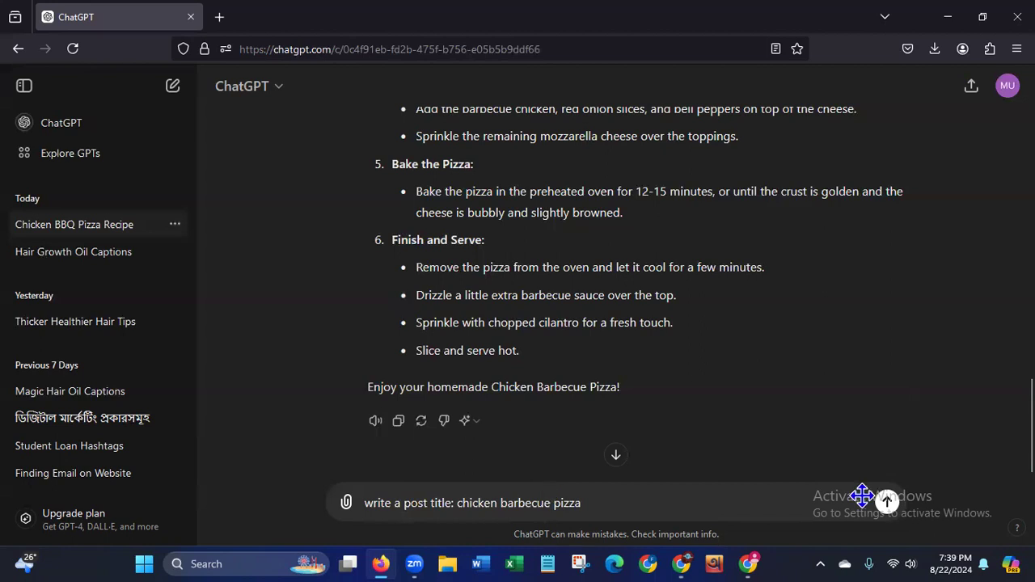
{"action": "left_click", "coordinate": [887, 502]}
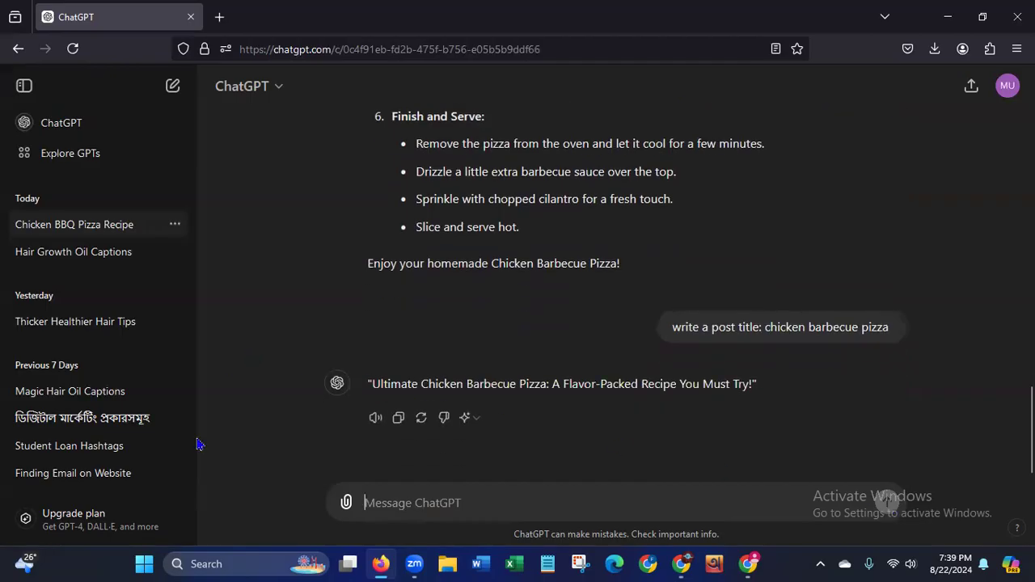
- Copy ChatGPT's suggested title "Ultimate Chicken Barbecue Pizza: A Flavor-Packed Recipe You Must Try!" and paste it as the Blogger post's title in Chrome
{"action": "left_click", "coordinate": [398, 418]}
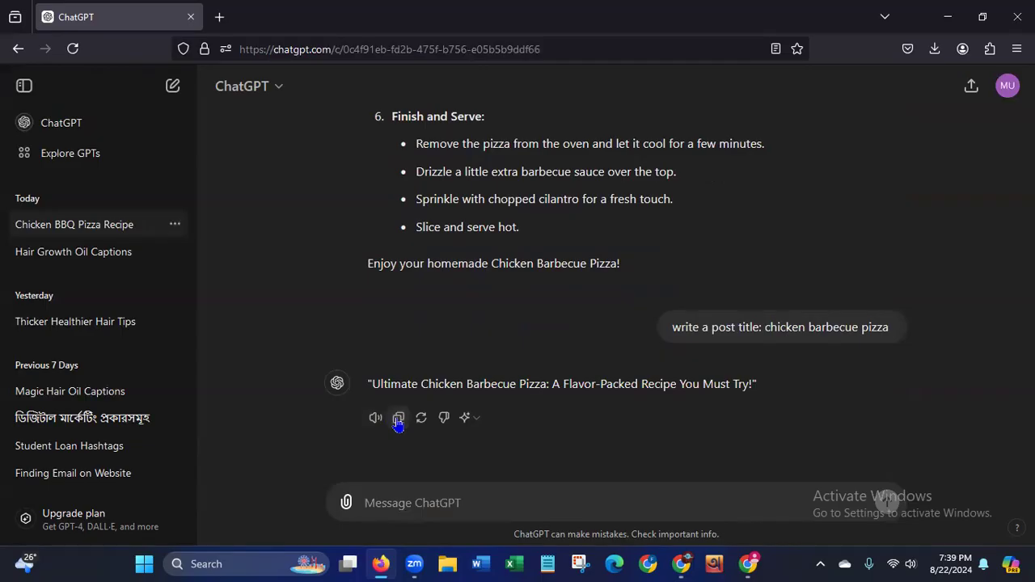
{"action": "left_click", "coordinate": [749, 564]}
{"action": "left_click", "coordinate": [60, 146]}
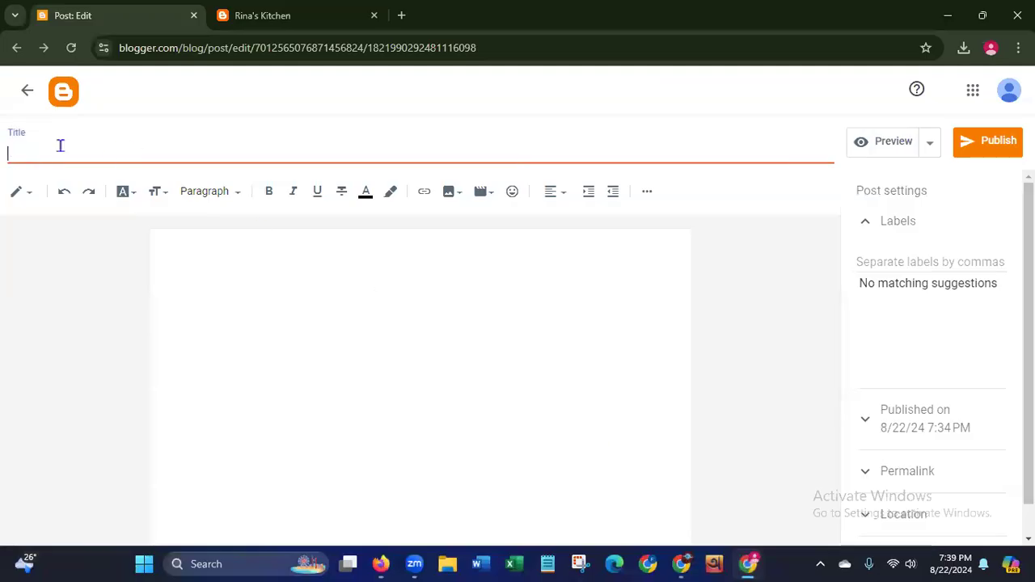
{"action": "key", "text": "ctrl+v"}
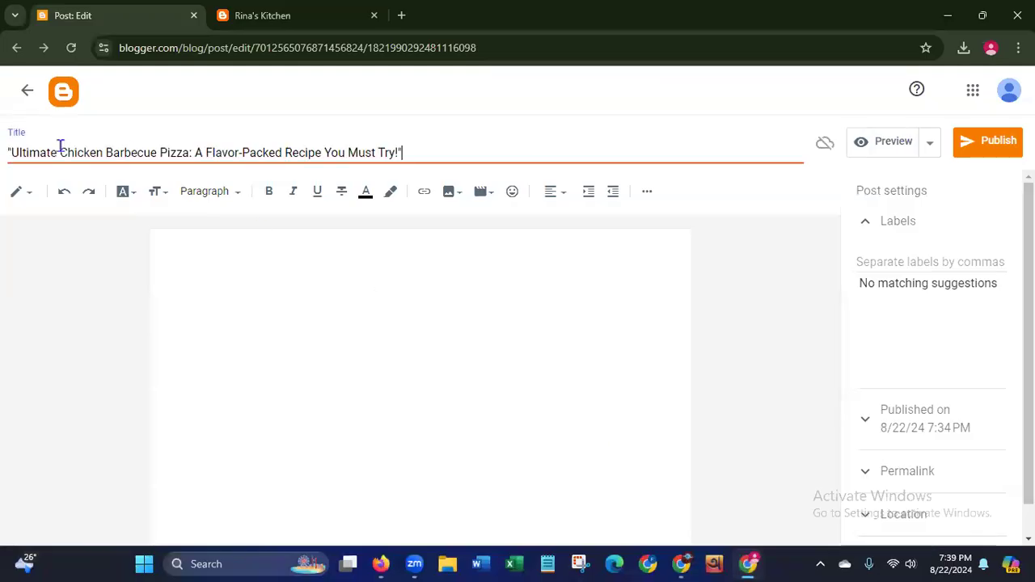
- Remove the opening and closing quotation marks from the post title
{"action": "left_click", "coordinate": [11, 152]}
{"action": "key", "text": "BackSpace"}
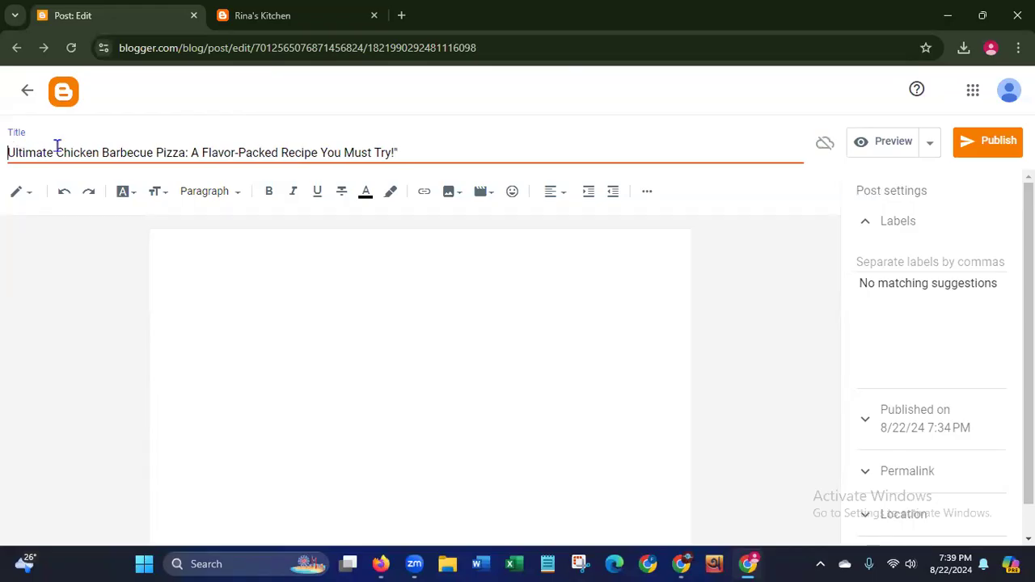
{"action": "left_click", "coordinate": [406, 149]}
{"action": "key", "text": "BackSpace"}
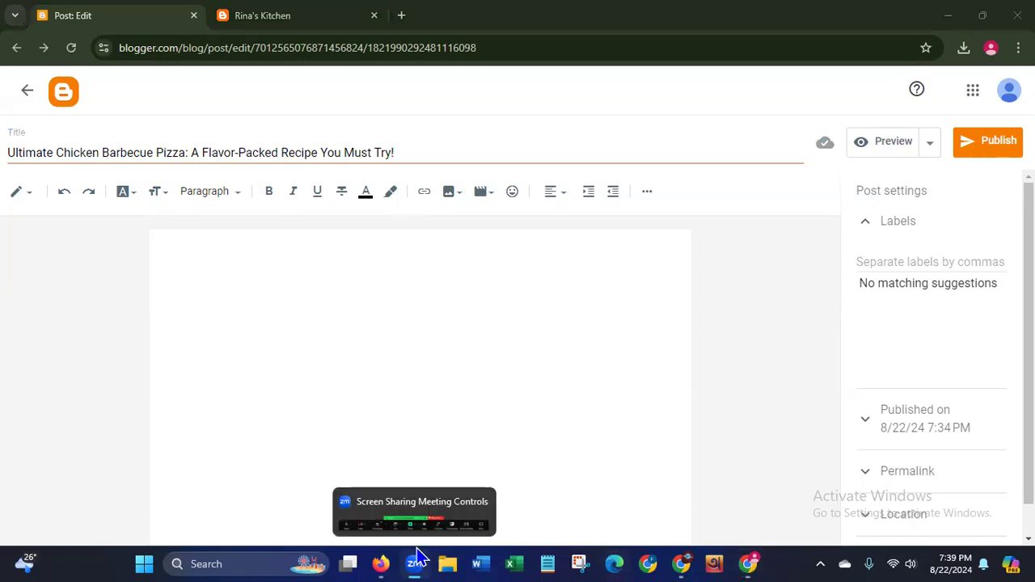
- Copy the full pizza recipe from ChatGPT, close Firefox, and paste the recipe into the empty body of the Blogger post
{"action": "left_click", "coordinate": [383, 558]}
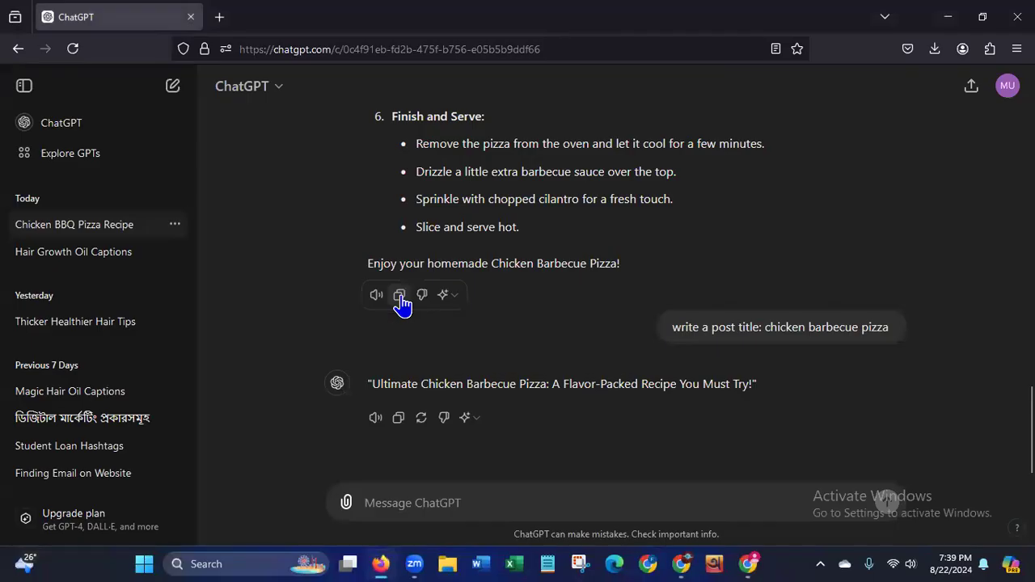
{"action": "left_click", "coordinate": [1017, 17]}
{"action": "left_click", "coordinate": [194, 297]}
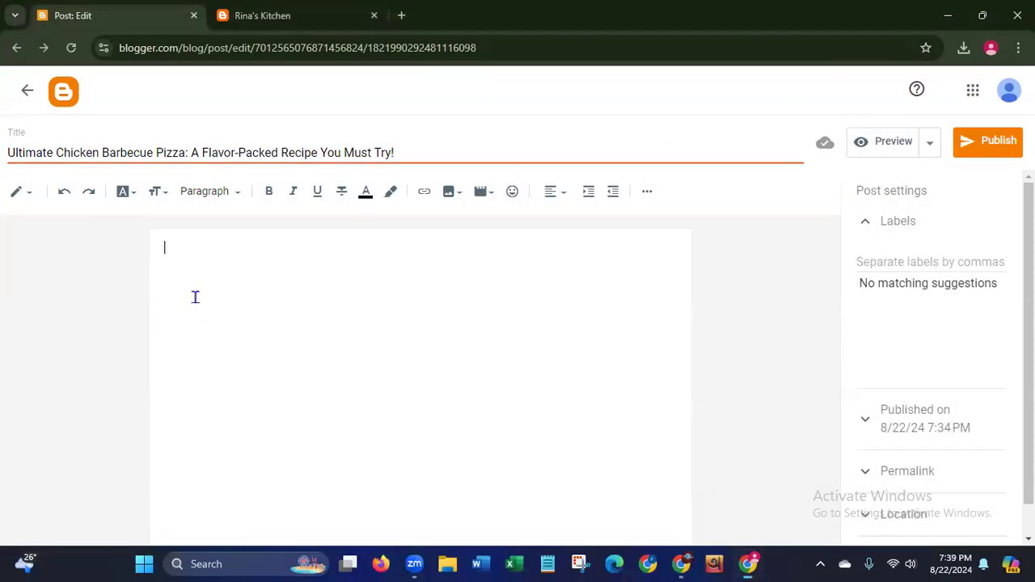
{"action": "key", "text": "ctrl+v"}
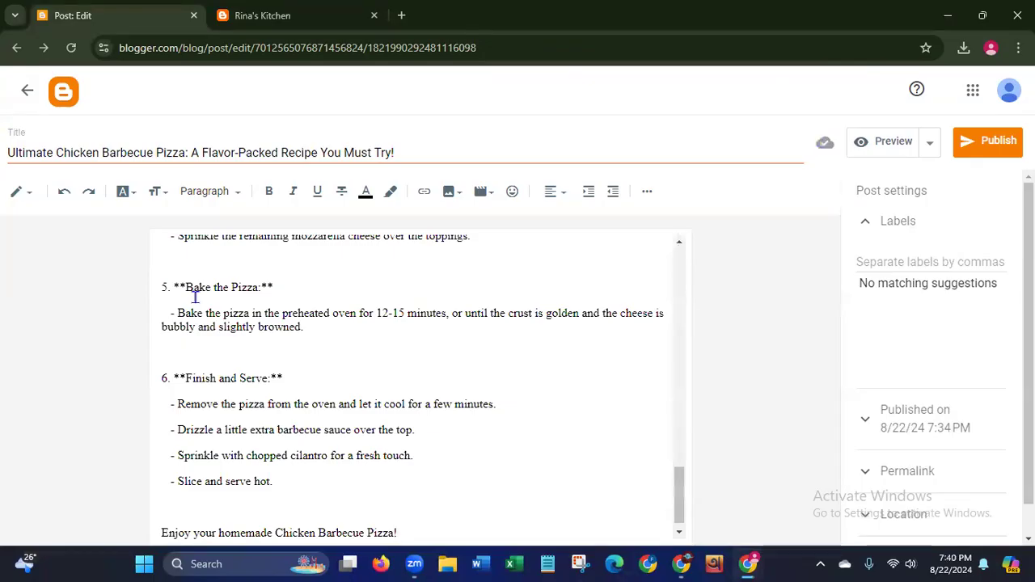
- Delete the "###" marks before "Ingredients:" and the blank line above it near the start of the post body
{"action": "left_click_drag", "start_coordinate": [679, 517], "coordinate": [628, 259]}
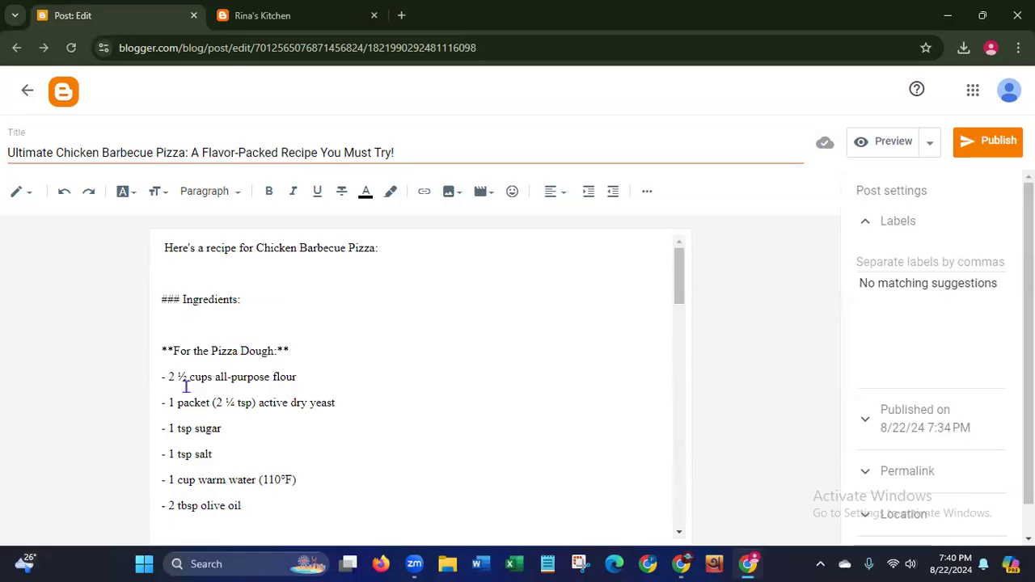
{"action": "left_click", "coordinate": [181, 297]}
{"action": "key", "text": "BackSpace"}
{"action": "key", "text": "BackSpace"}
{"action": "key", "text": "BackSpace"}
{"action": "key", "text": "BackSpace"}
{"action": "key", "text": "BackSpace"}
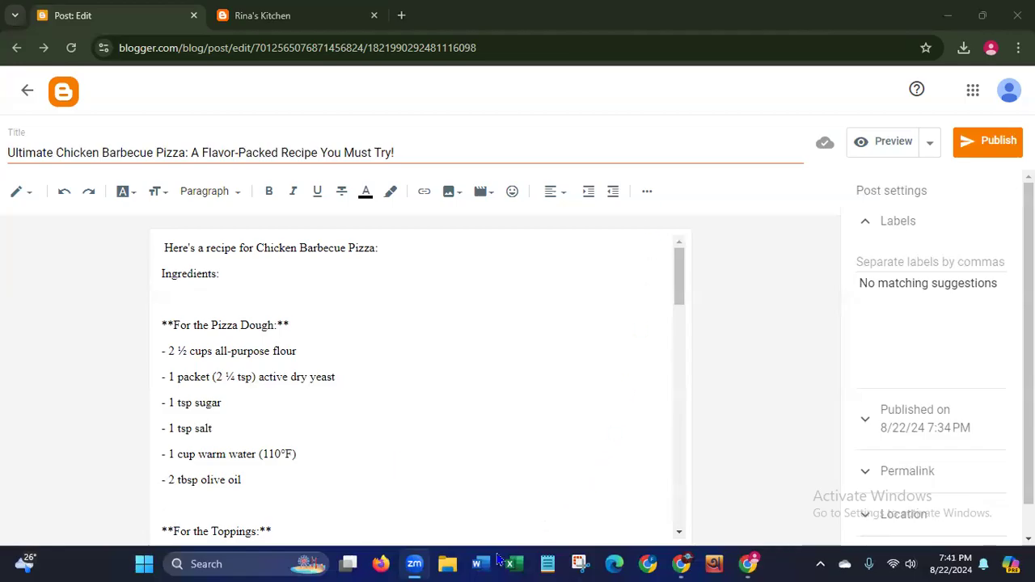
{"action": "left_click", "coordinate": [8, 158]}
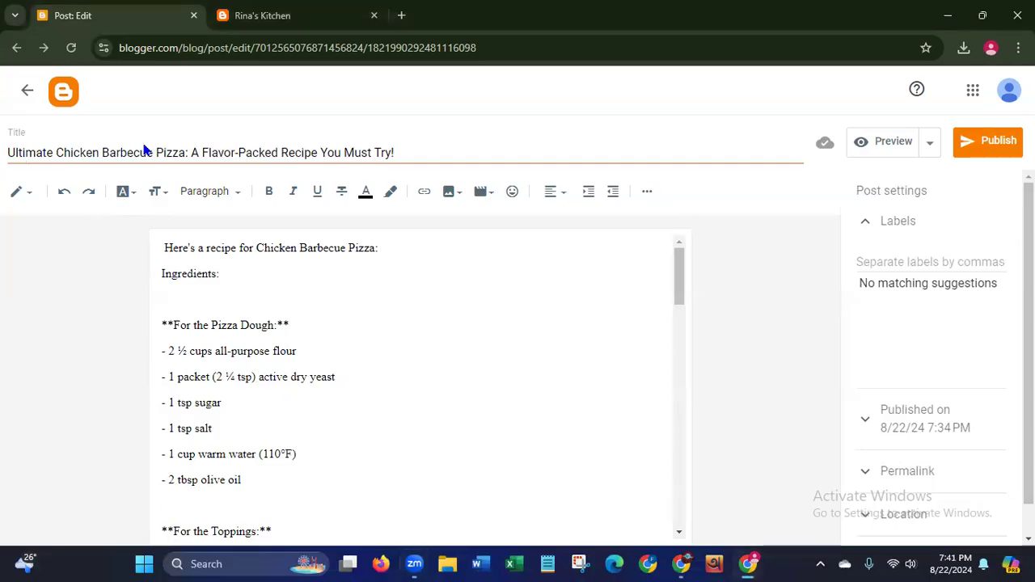
{"action": "left_click", "coordinate": [55, 152]}
{"action": "left_click_drag", "start_coordinate": [55, 152], "coordinate": [188, 152]}
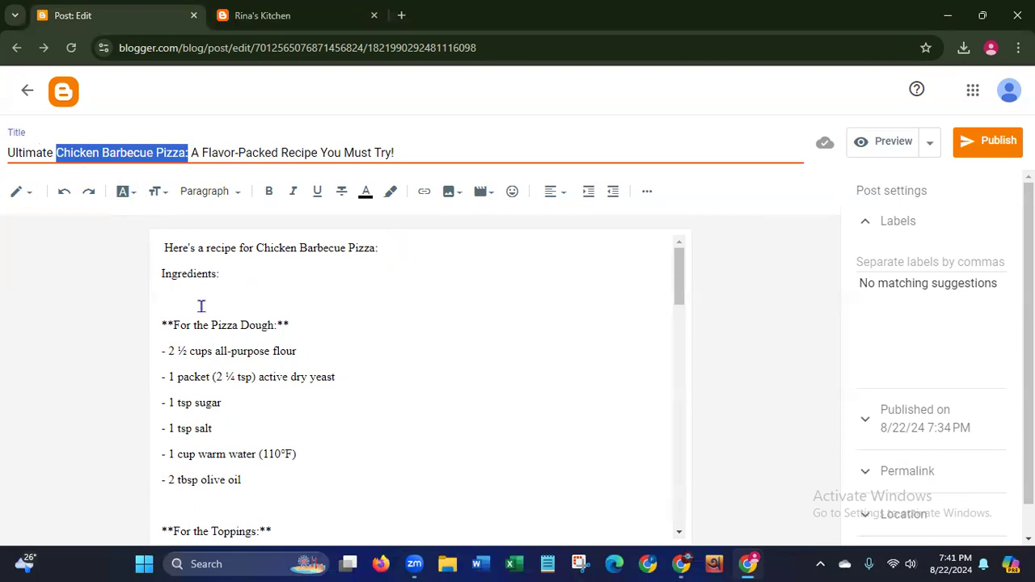
{"action": "left_click_drag", "start_coordinate": [255, 248], "coordinate": [402, 247]}
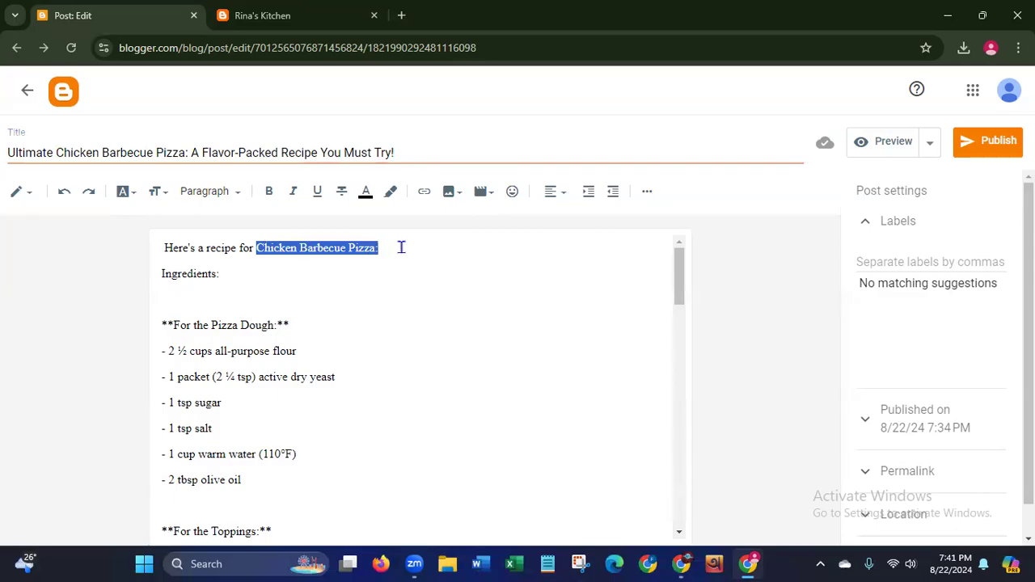
{"action": "left_click", "coordinate": [297, 299]}
- Make the opening line "Here's a recipe for Chicken Barbecue Pizza:" bold and set its font size to Large
{"action": "left_click_drag", "start_coordinate": [389, 252], "coordinate": [66, 268]}
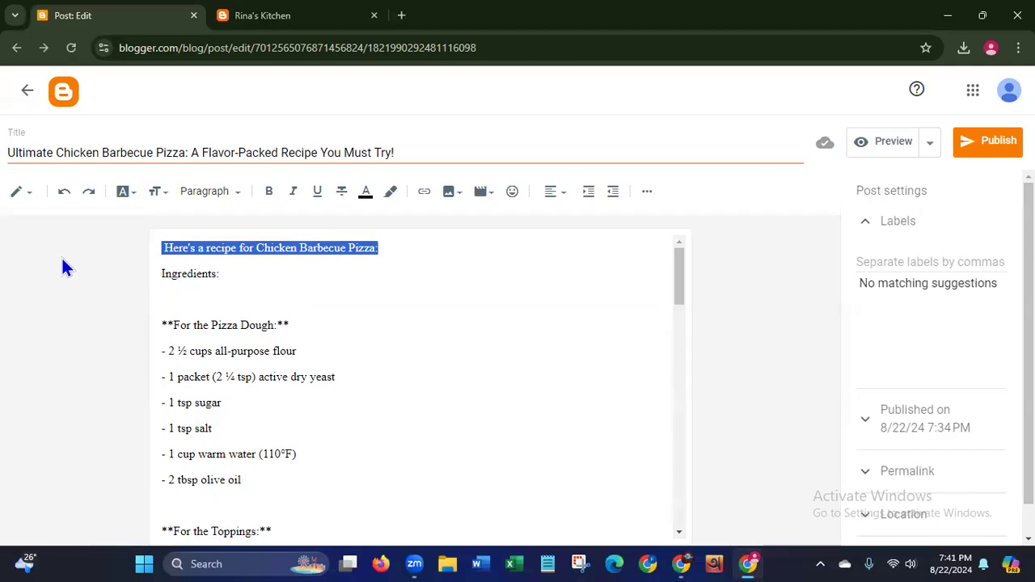
{"action": "left_click", "coordinate": [269, 194]}
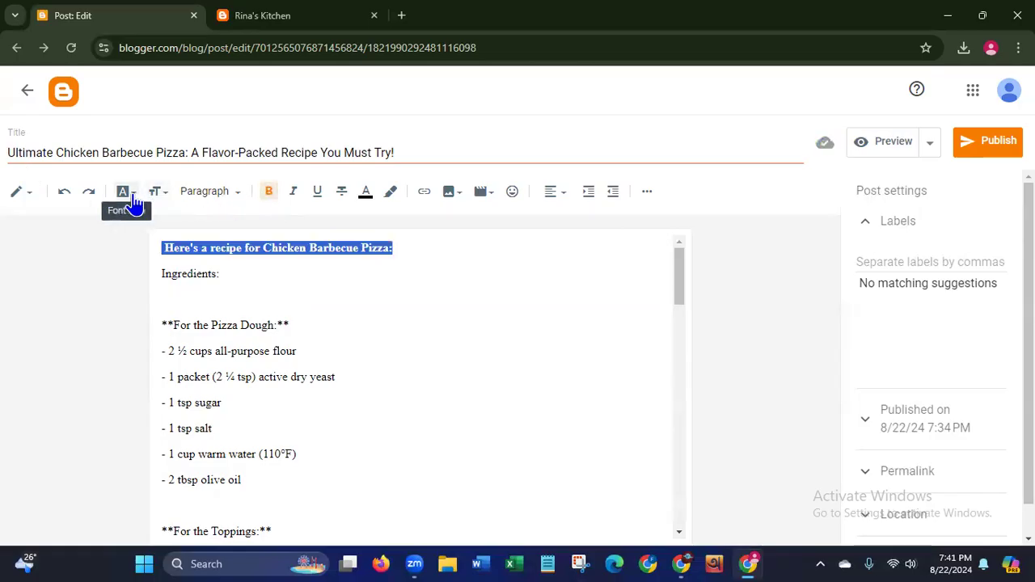
{"action": "left_click", "coordinate": [167, 204]}
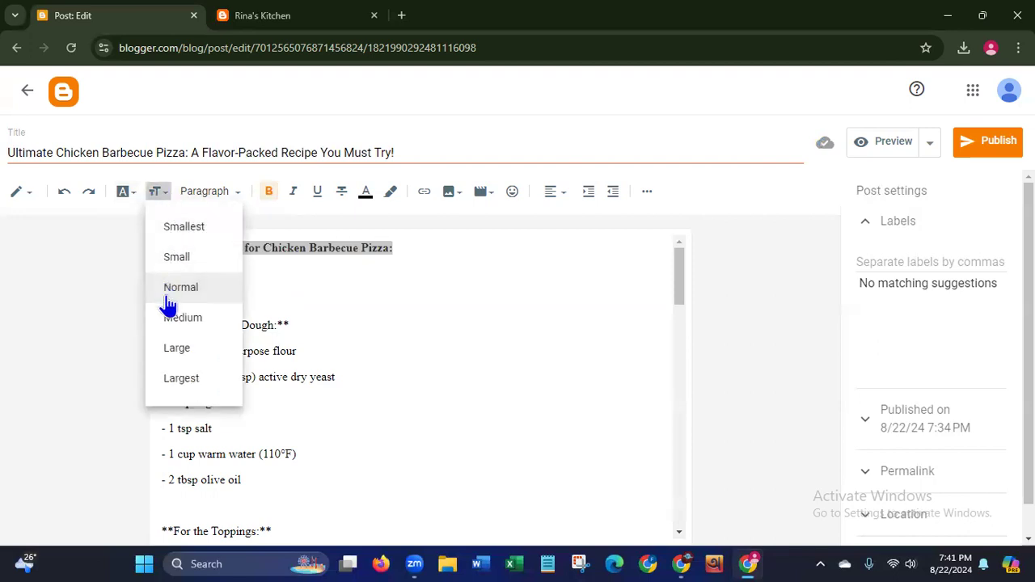
{"action": "left_click", "coordinate": [167, 350]}
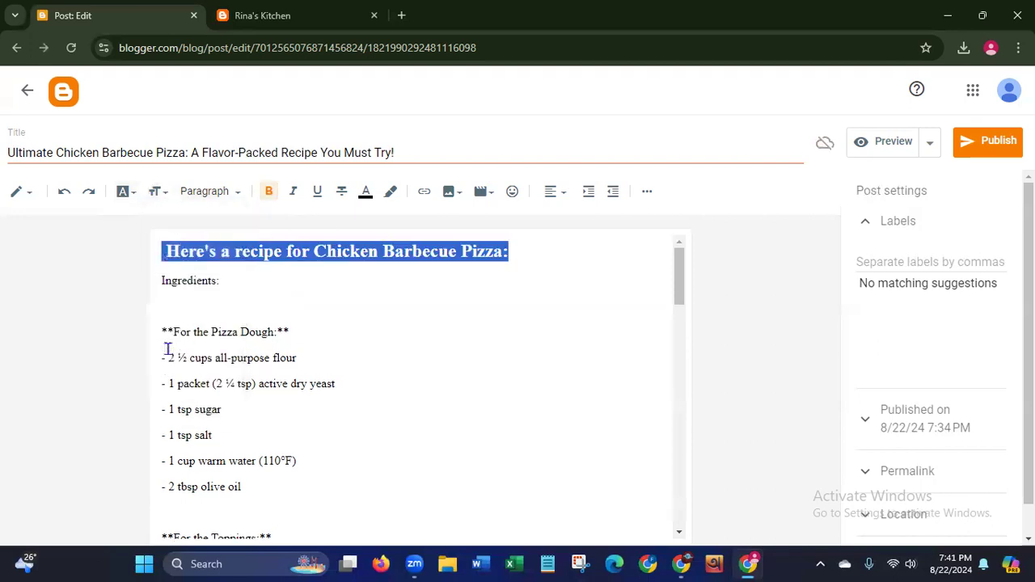
{"action": "left_click", "coordinate": [412, 368]}
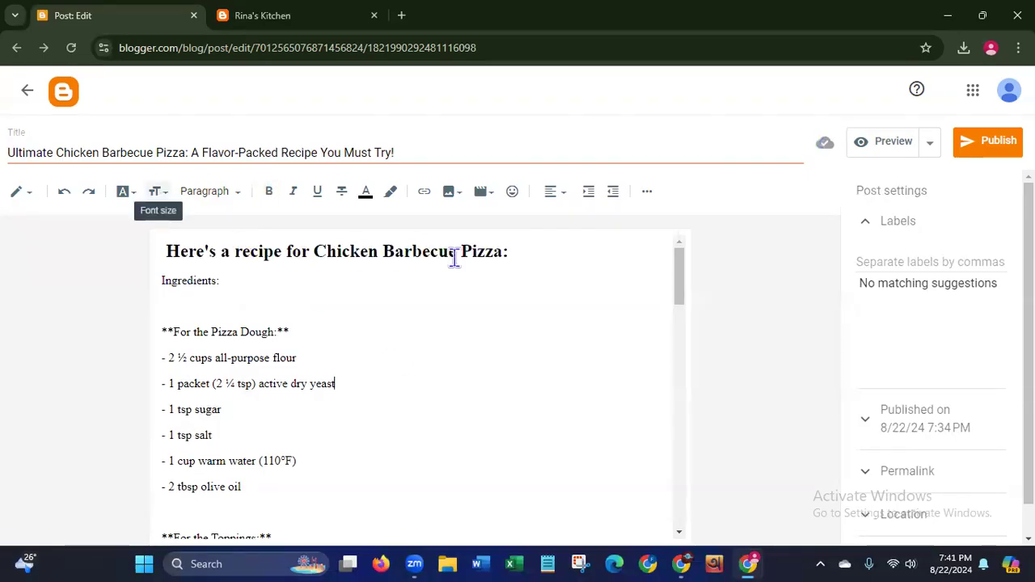
- Set the font size of the bold opening line in the post body to Largest
{"action": "left_click_drag", "start_coordinate": [523, 247], "coordinate": [138, 245]}
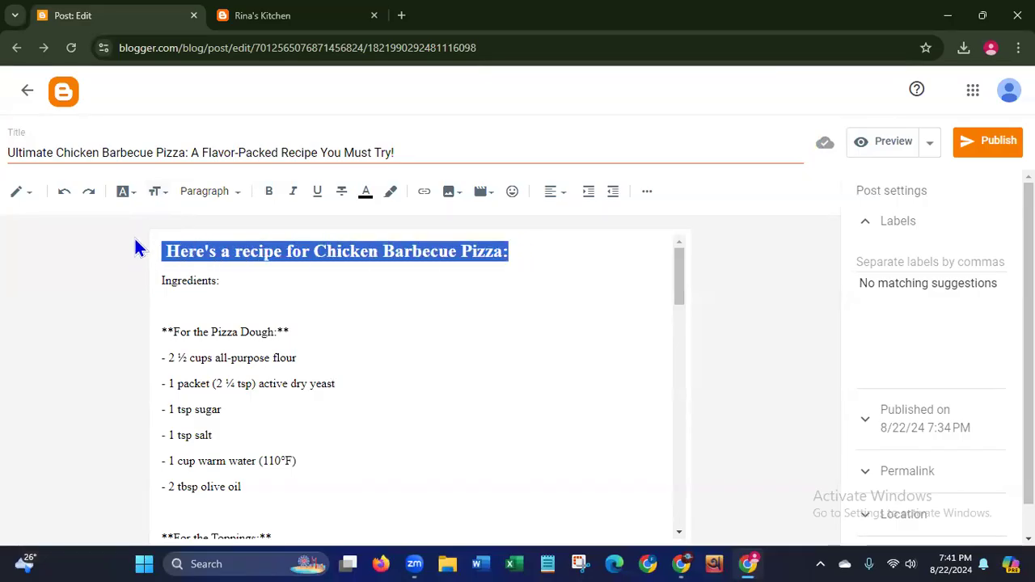
{"action": "left_click", "coordinate": [155, 192]}
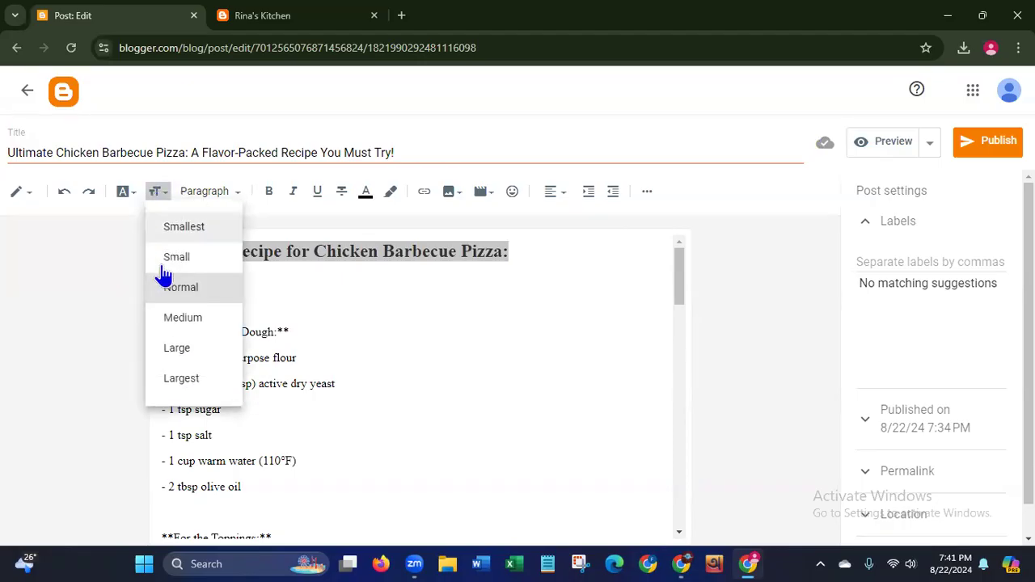
{"action": "left_click", "coordinate": [170, 382]}
{"action": "left_click", "coordinate": [504, 403]}
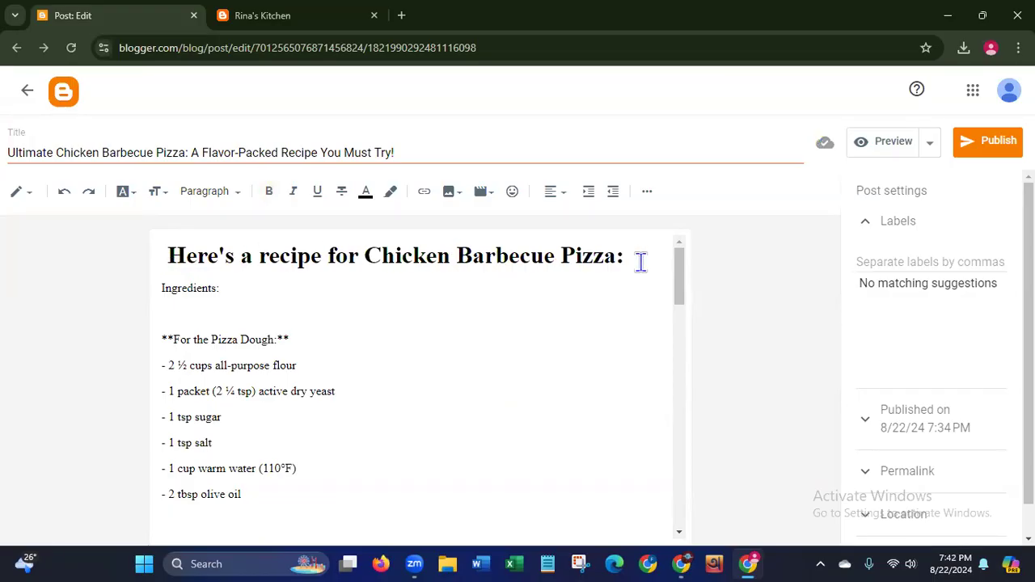
- Italicize the opening line "Here's a recipe for Chicken Barbecue Pizza:"
{"action": "left_click_drag", "start_coordinate": [640, 261], "coordinate": [134, 266]}
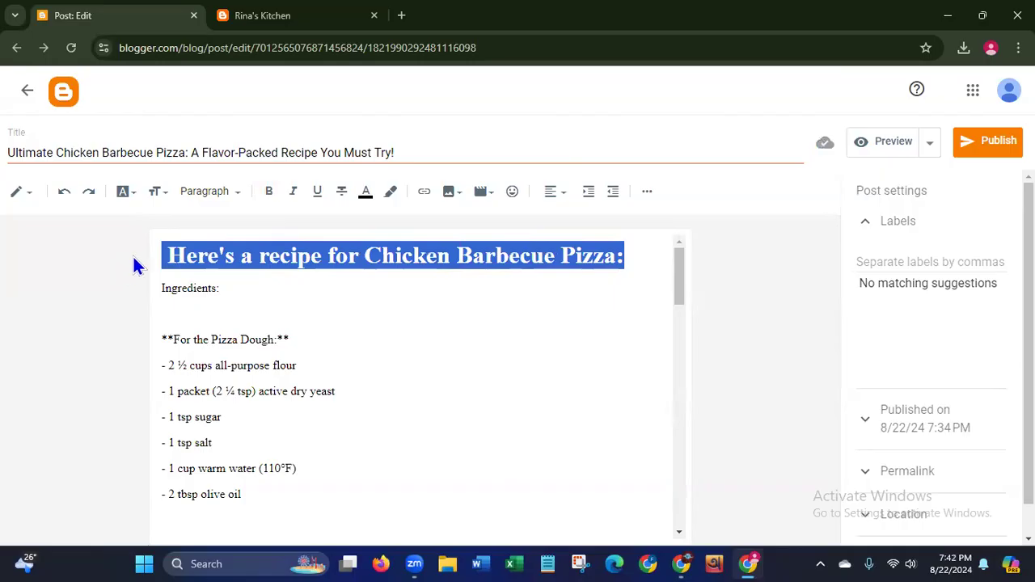
{"action": "left_click", "coordinate": [293, 197]}
{"action": "left_click", "coordinate": [578, 421]}
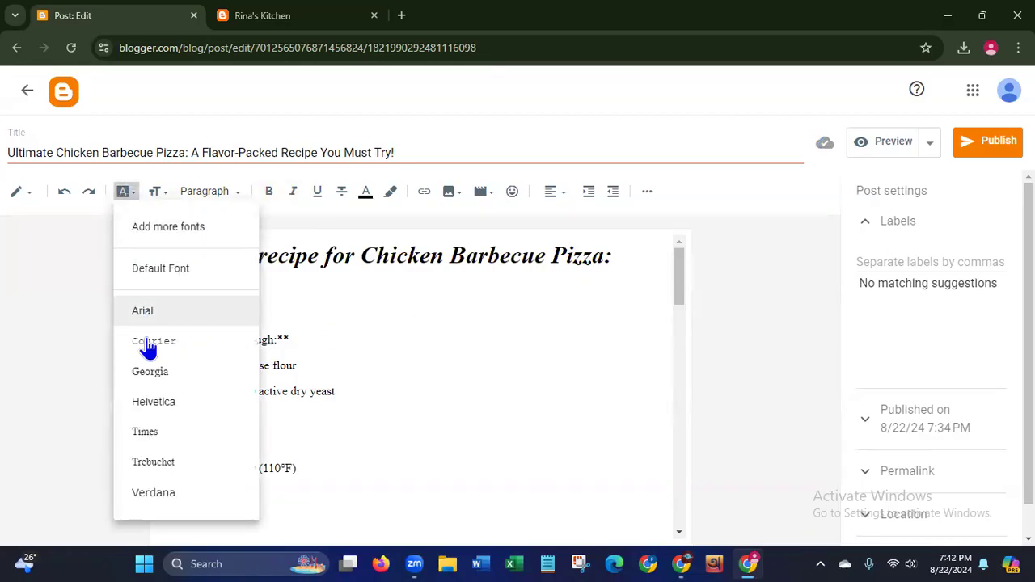
- Try the Trebuchet and Georgia fonts with the text cursor at the end of the "1 tsp sugar" line
{"action": "left_click", "coordinate": [142, 465]}
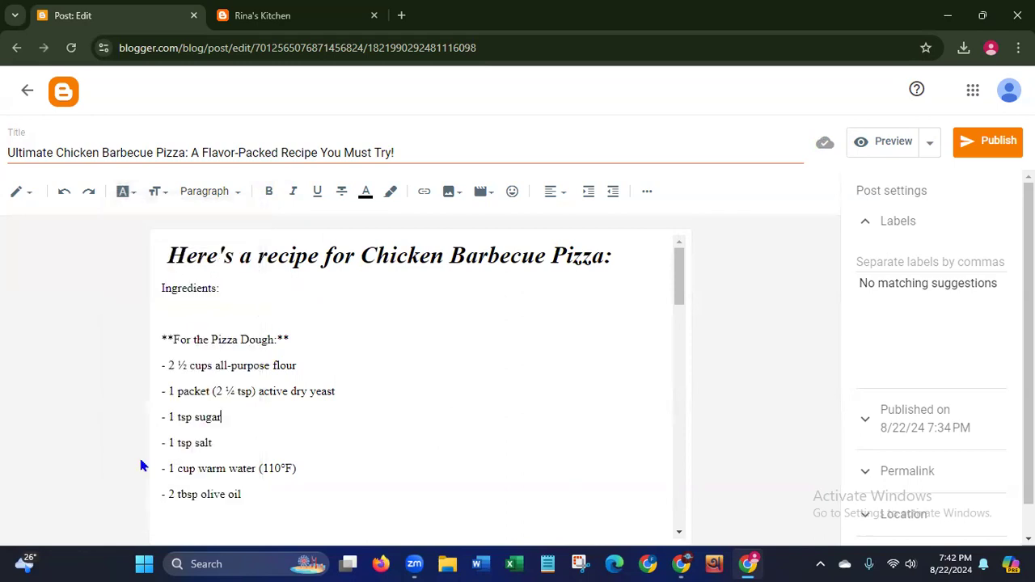
{"action": "left_click", "coordinate": [122, 192]}
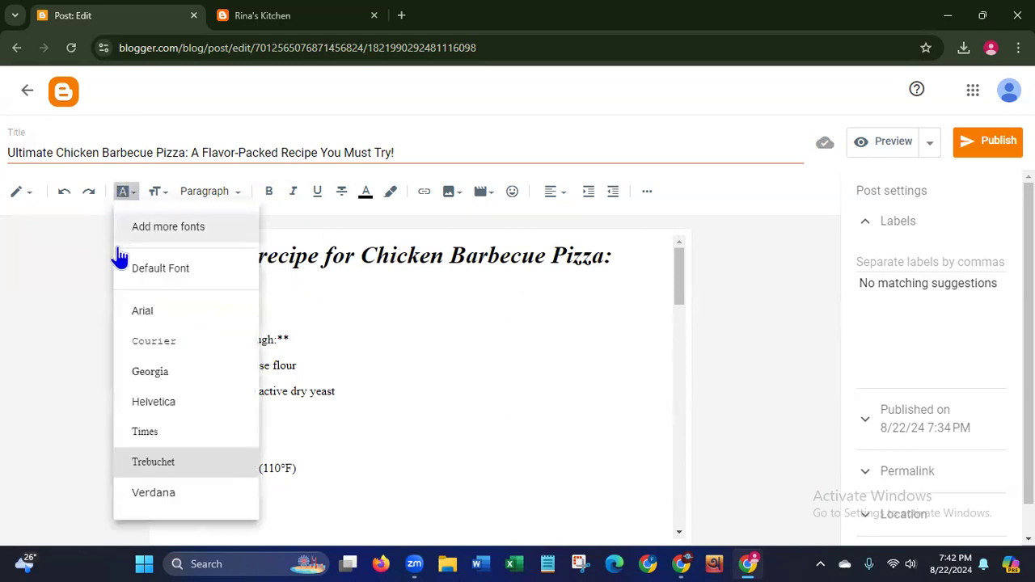
{"action": "left_click", "coordinate": [142, 375]}
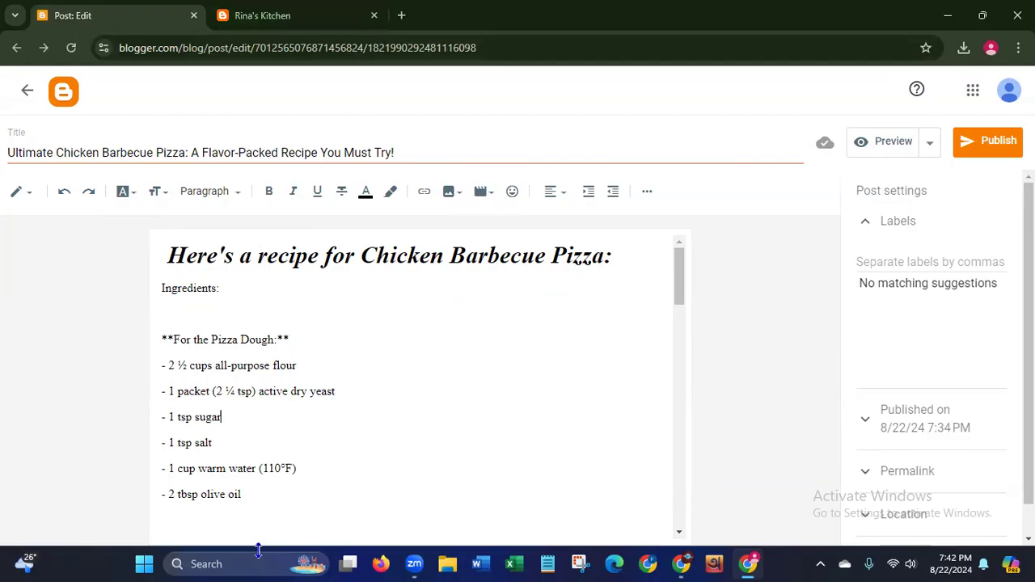
- Switch to Canva in the other Chrome window and create a blank Facebook Post (Landscape) design, searching the design types for "facebook"
{"action": "left_click", "coordinate": [643, 561]}
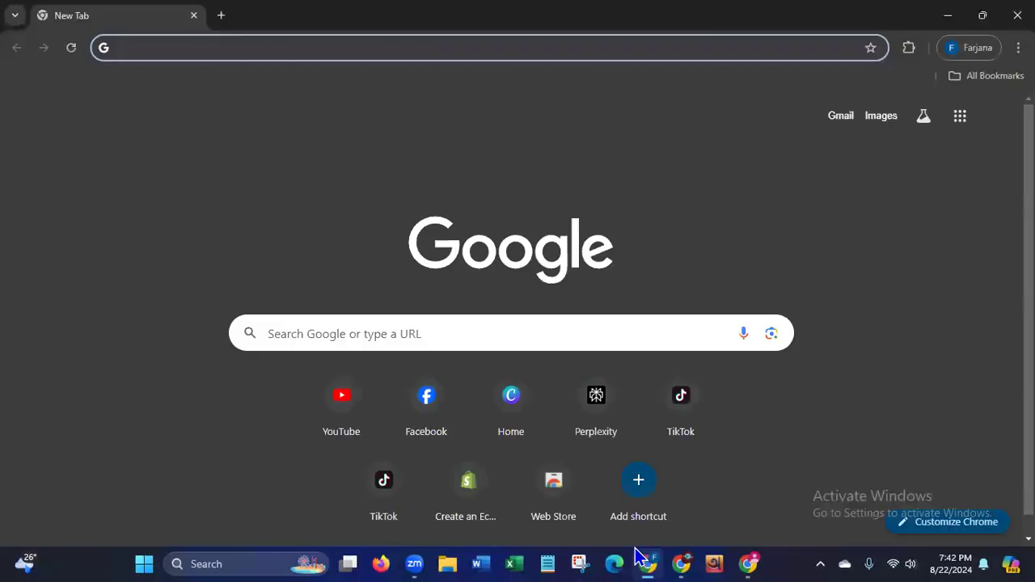
{"action": "left_click", "coordinate": [514, 414]}
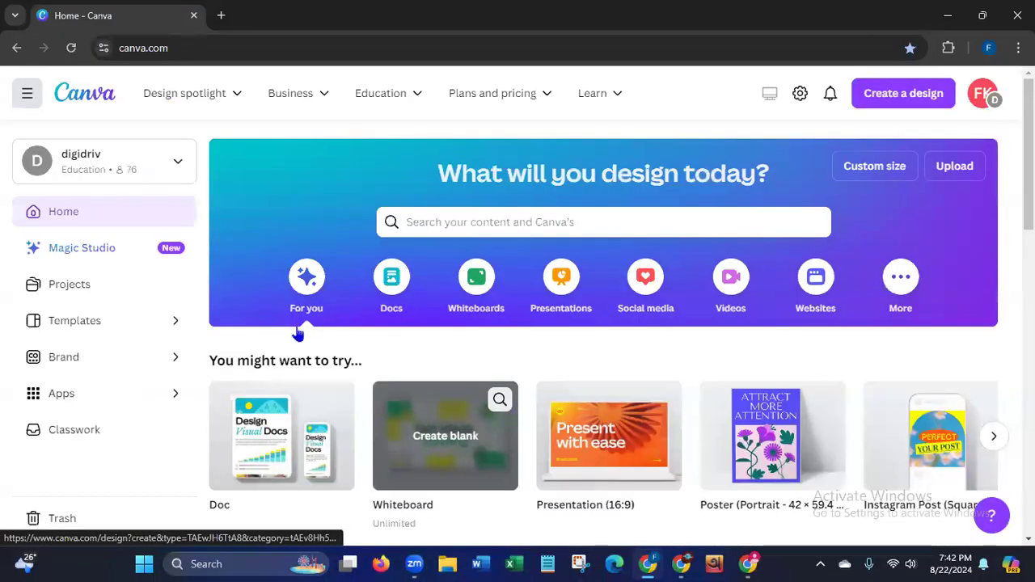
{"action": "left_click", "coordinate": [873, 94]}
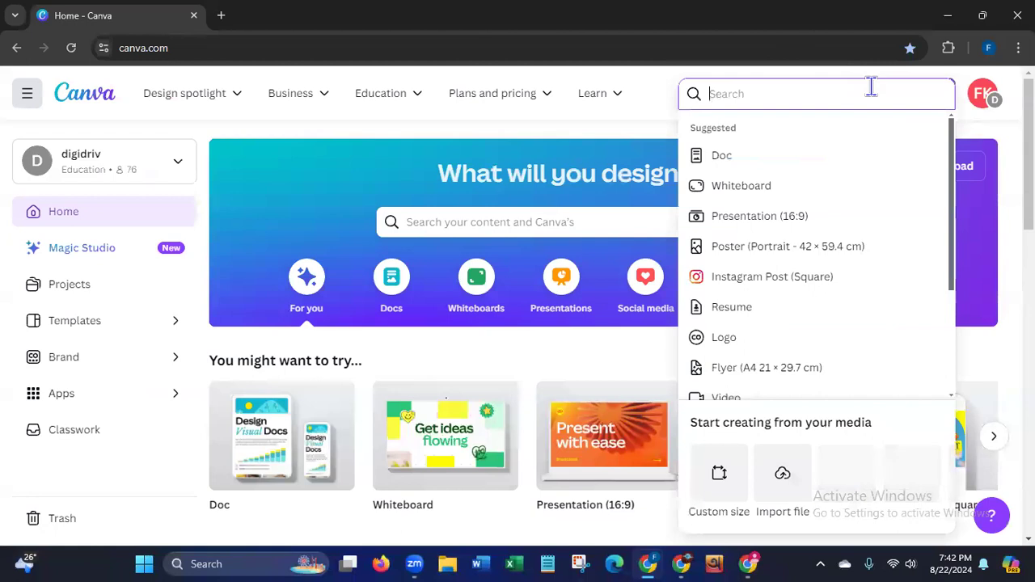
{"action": "type", "text": "f"}
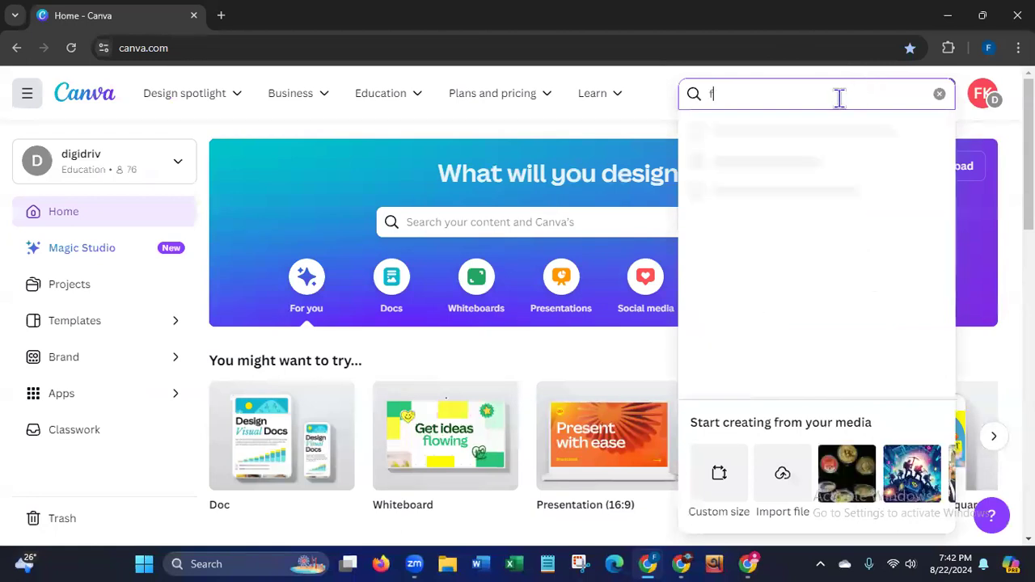
{"action": "type", "text": "acebook"}
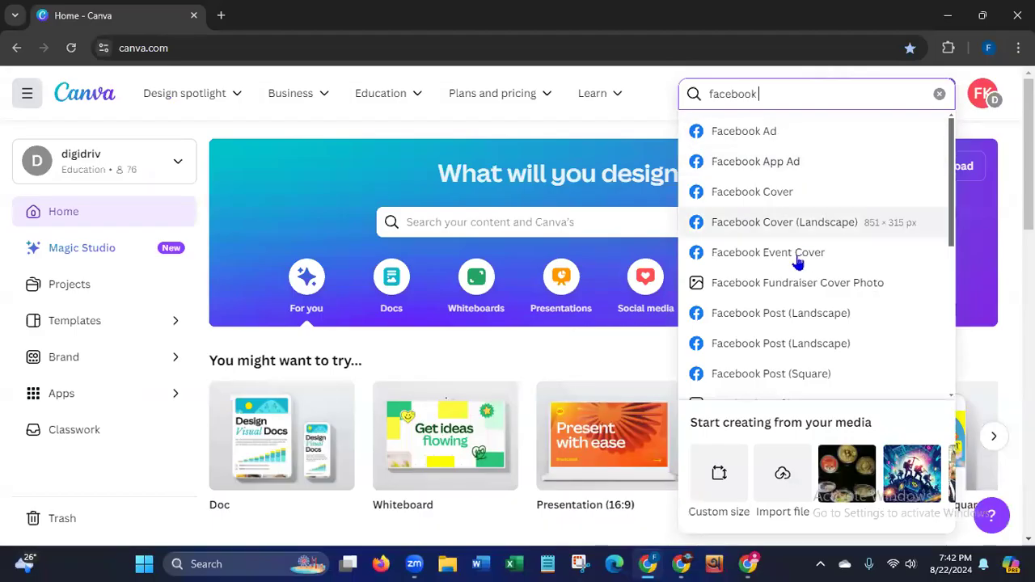
{"action": "left_click", "coordinate": [783, 346]}
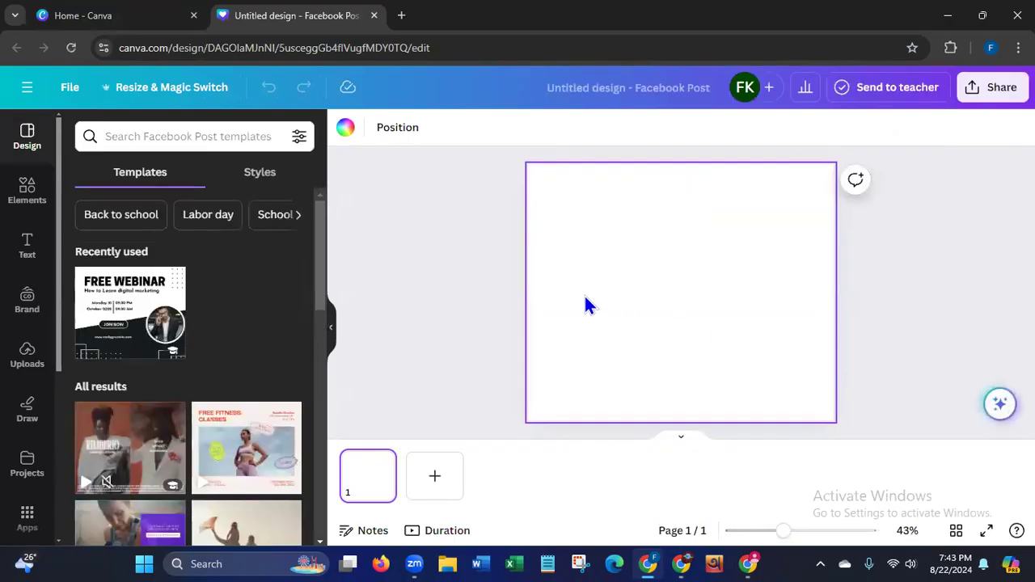
- Search Canva's elements for "Chicken barbecue pizza"
{"action": "left_click", "coordinate": [27, 194]}
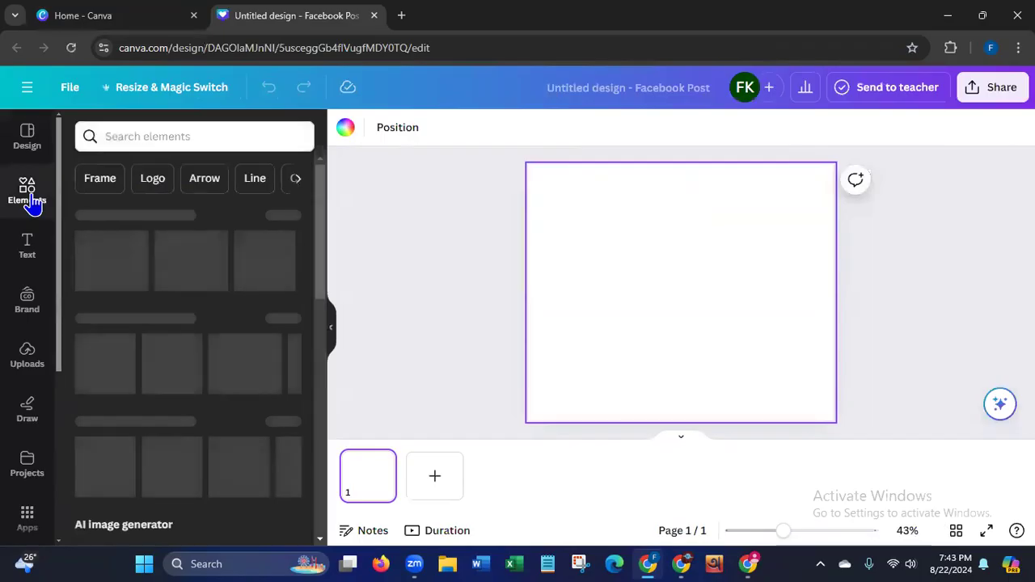
{"action": "left_click", "coordinate": [122, 136]}
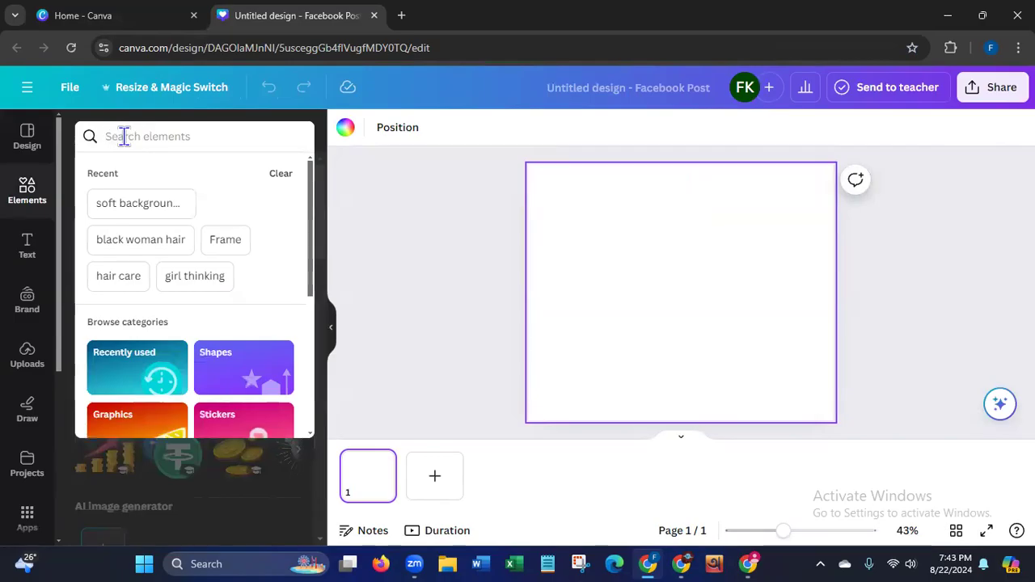
{"action": "type", "text": "Chi"}
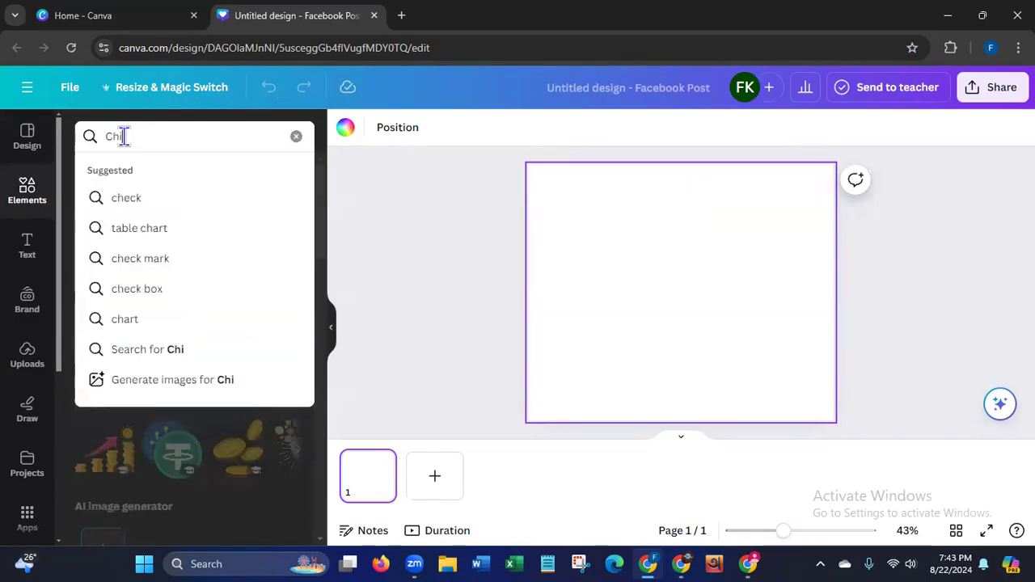
{"action": "type", "text": "cken"}
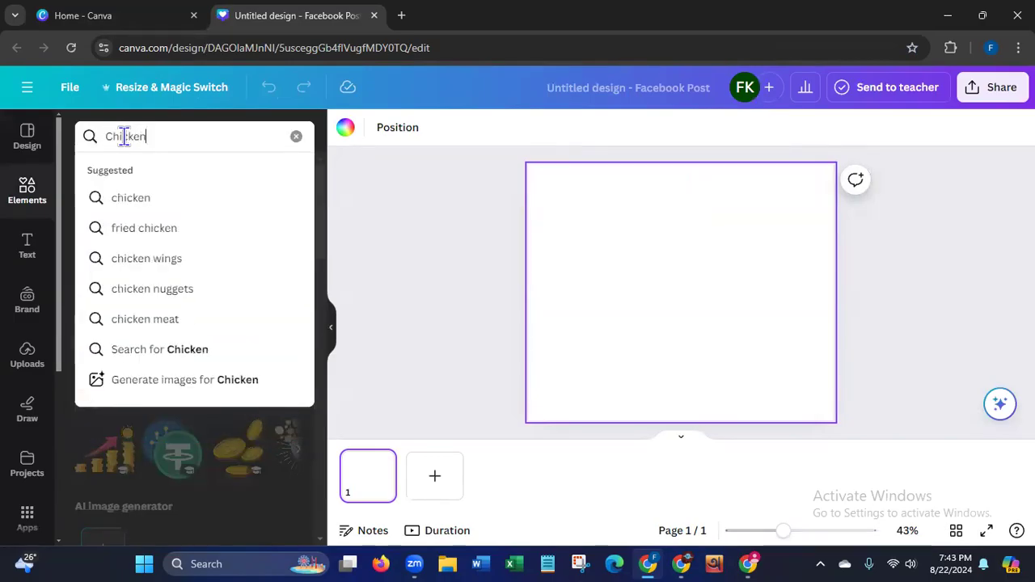
{"action": "type", "text": " barbec"}
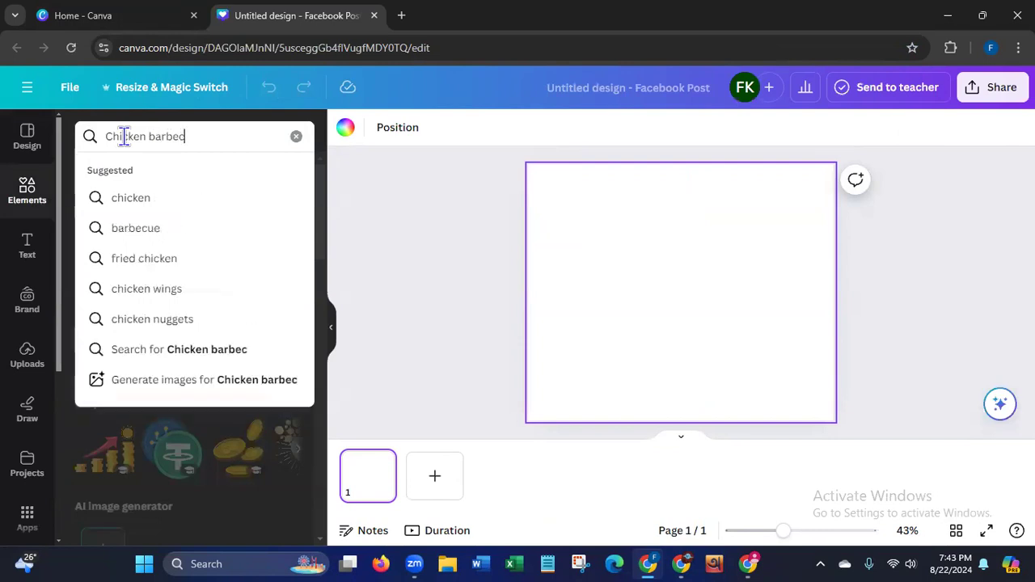
{"action": "type", "text": "ue p"}
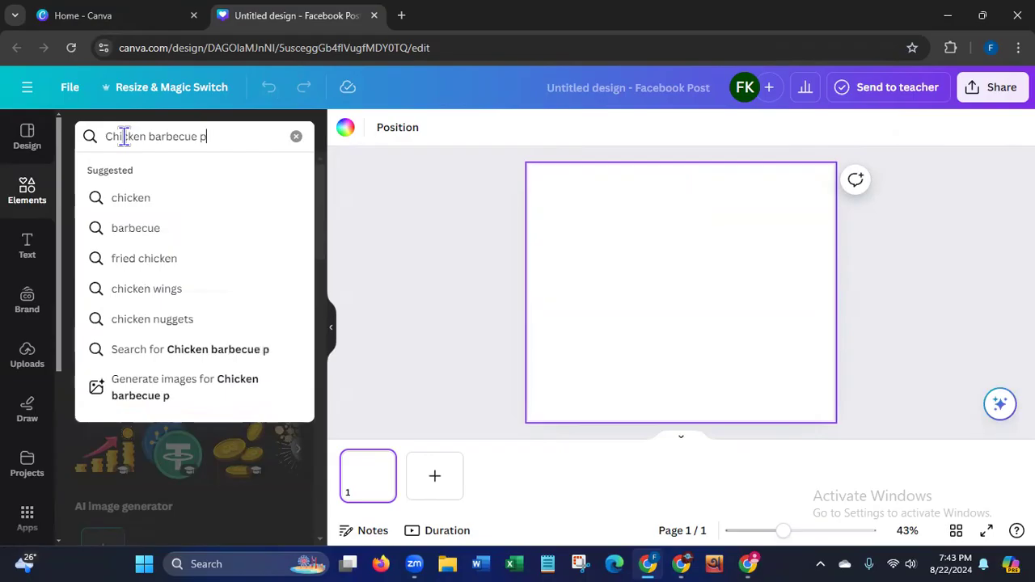
{"action": "type", "text": "izza"}
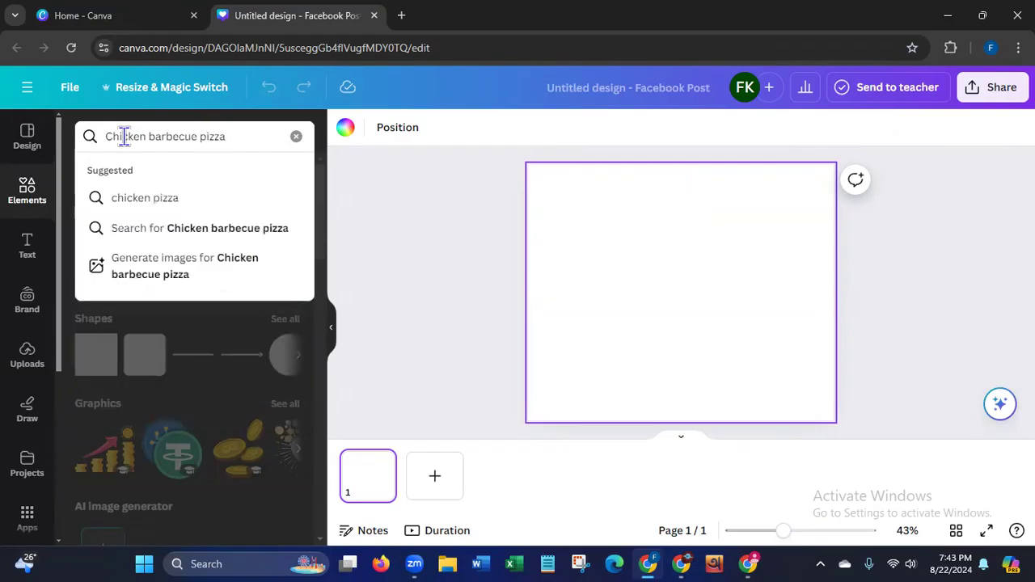
{"action": "key", "text": "Return"}
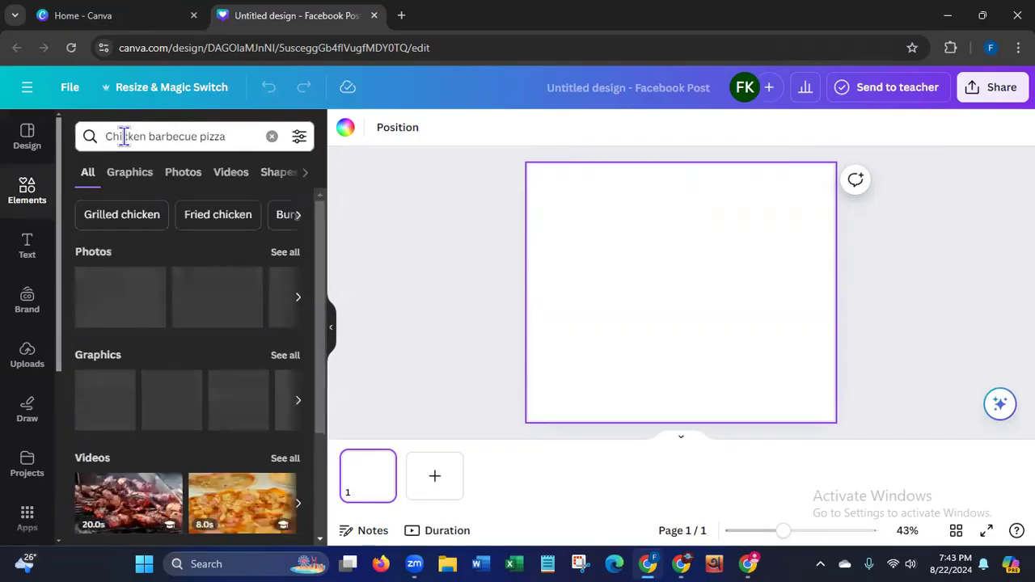
- Browse all photo results and add the black-olive pizza photo with the dark background and string lights to the page
{"action": "left_click", "coordinate": [285, 256]}
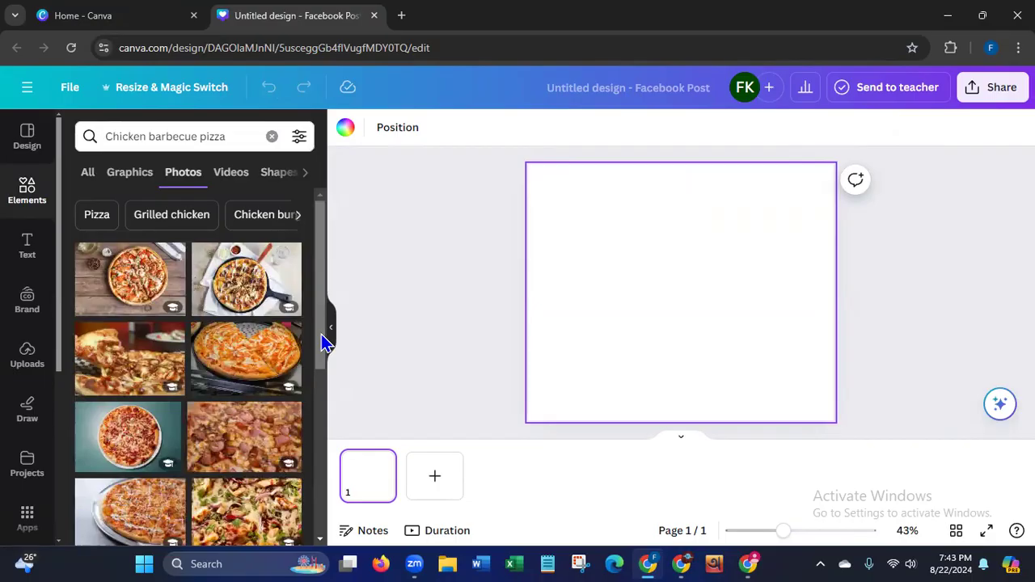
{"action": "left_click_drag", "start_coordinate": [322, 346], "coordinate": [321, 460]}
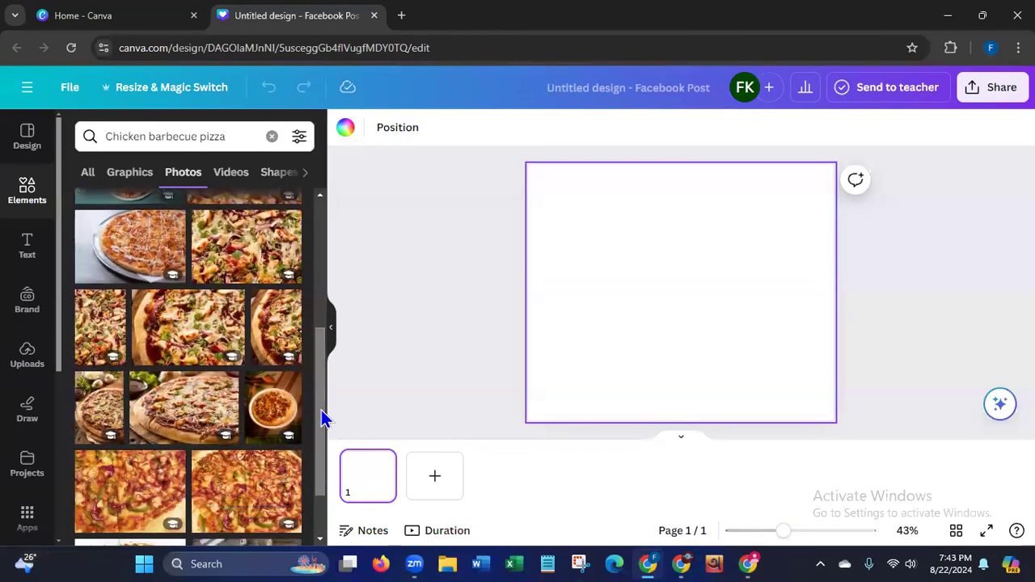
{"action": "left_click_drag", "start_coordinate": [321, 364], "coordinate": [321, 428]}
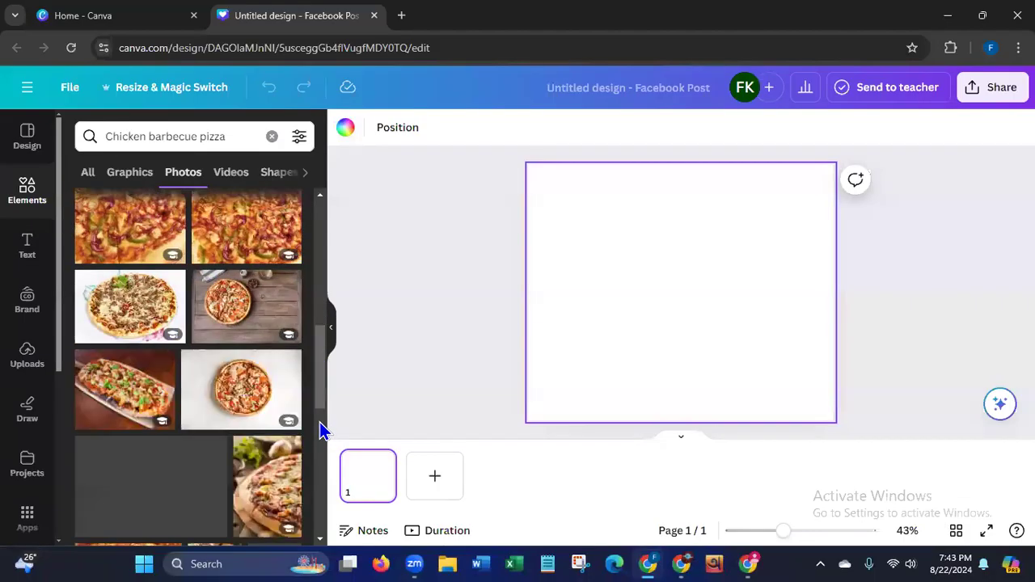
{"action": "left_click_drag", "start_coordinate": [321, 368], "coordinate": [319, 492]}
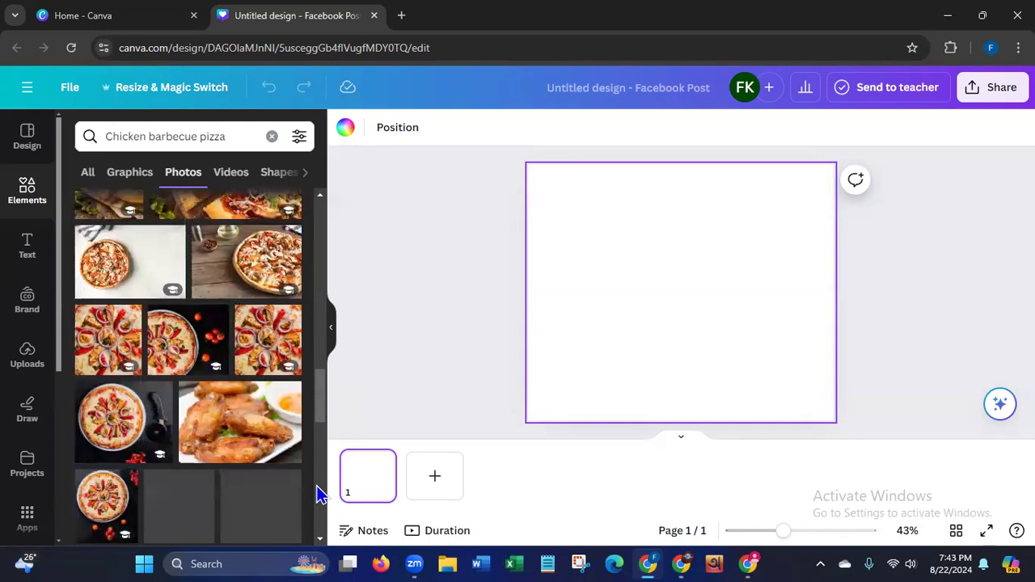
{"action": "left_click_drag", "start_coordinate": [319, 397], "coordinate": [321, 477]}
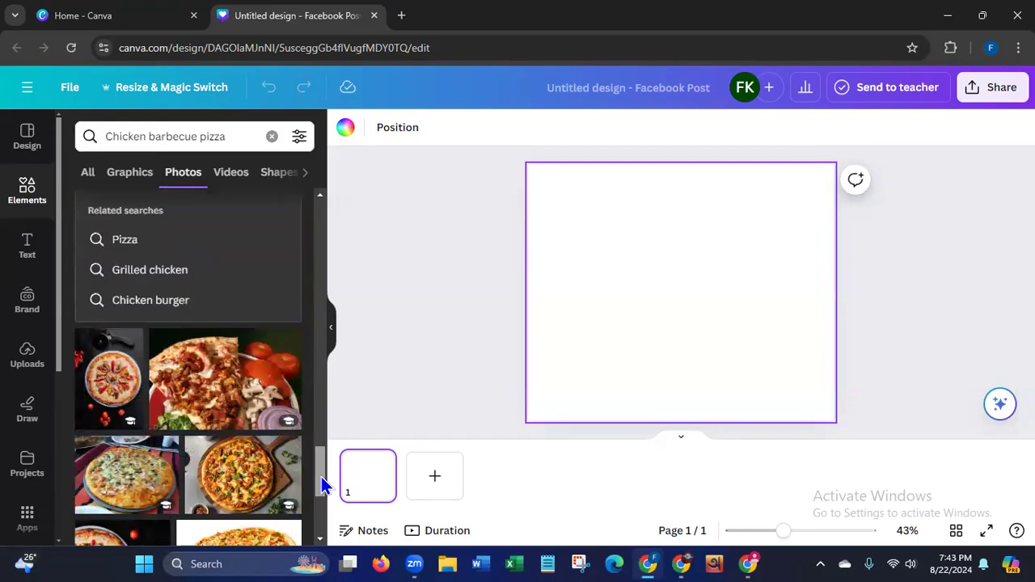
{"action": "left_click_drag", "start_coordinate": [322, 485], "coordinate": [320, 517]}
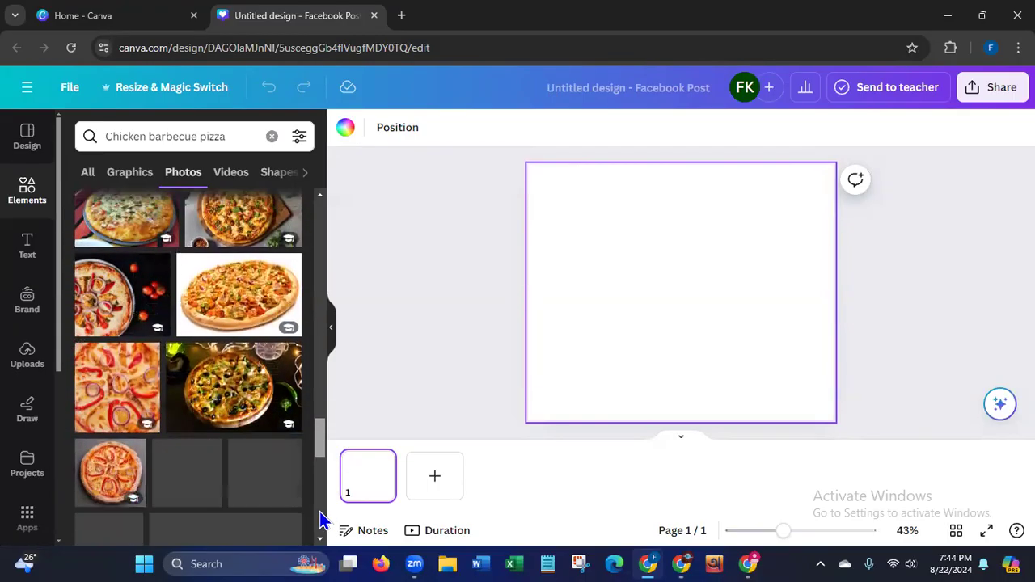
{"action": "left_click", "coordinate": [226, 414]}
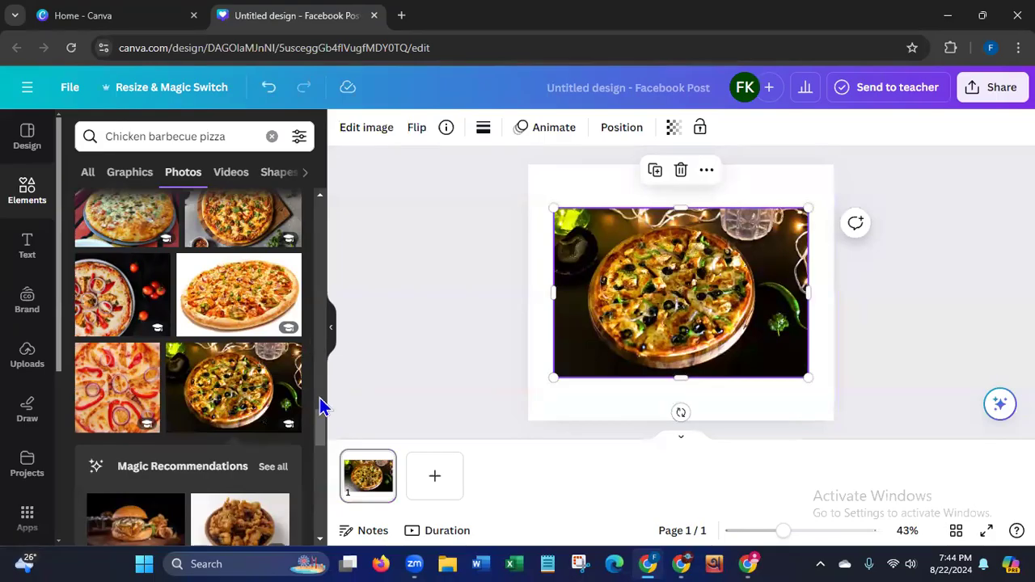
- Set the black-olive pizza photo as the page background
{"action": "left_click_drag", "start_coordinate": [321, 423], "coordinate": [321, 219]}
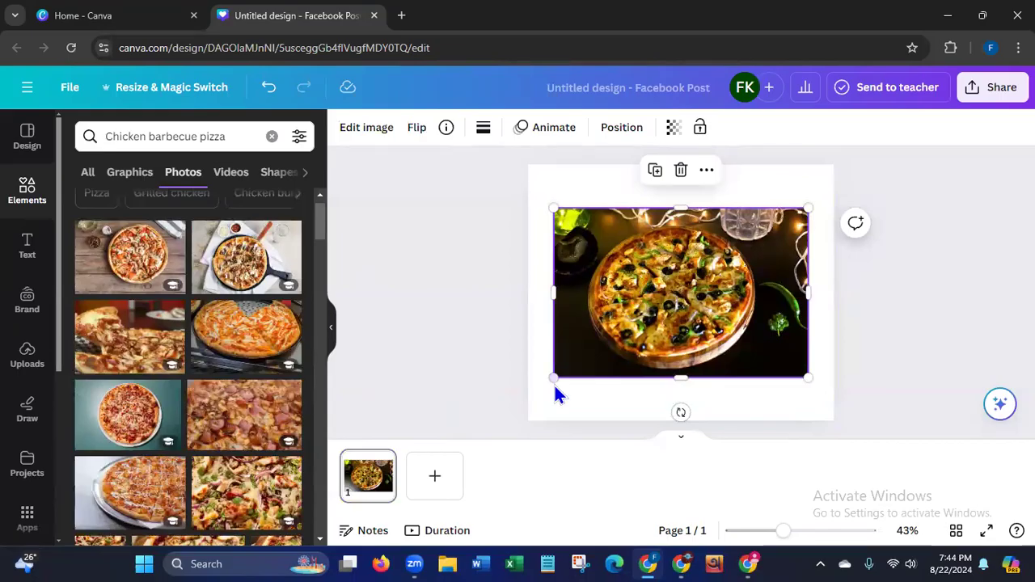
{"action": "right_click", "coordinate": [582, 325]}
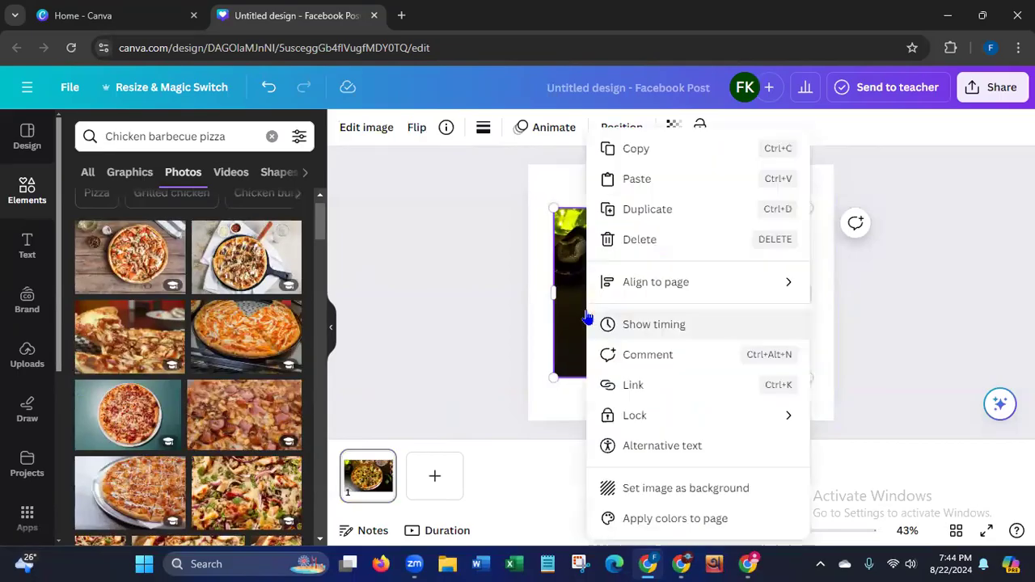
{"action": "left_click", "coordinate": [630, 493]}
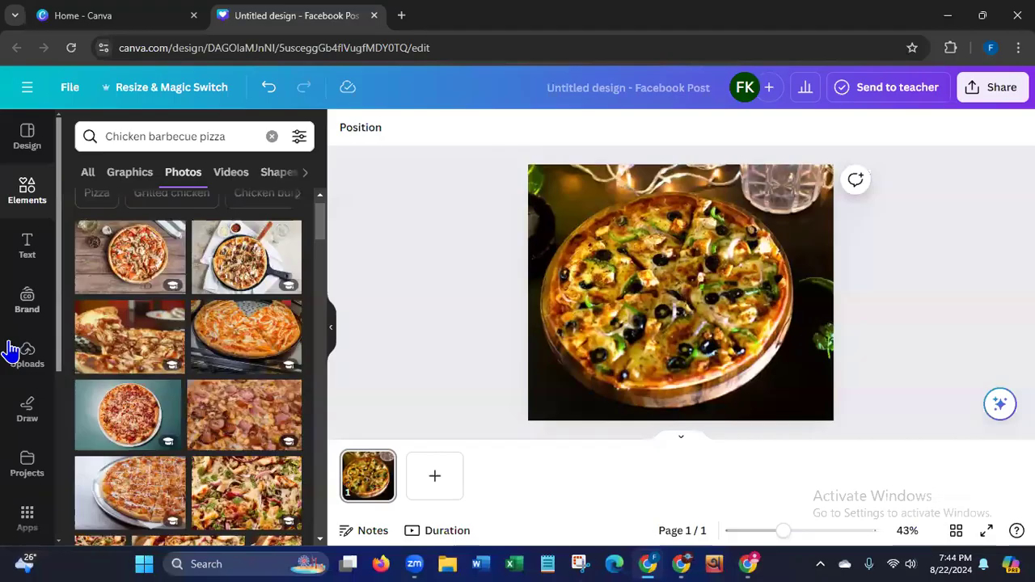
- Add a heading to the page with the text "Rina's Kitchen"
{"action": "left_click", "coordinate": [32, 255]}
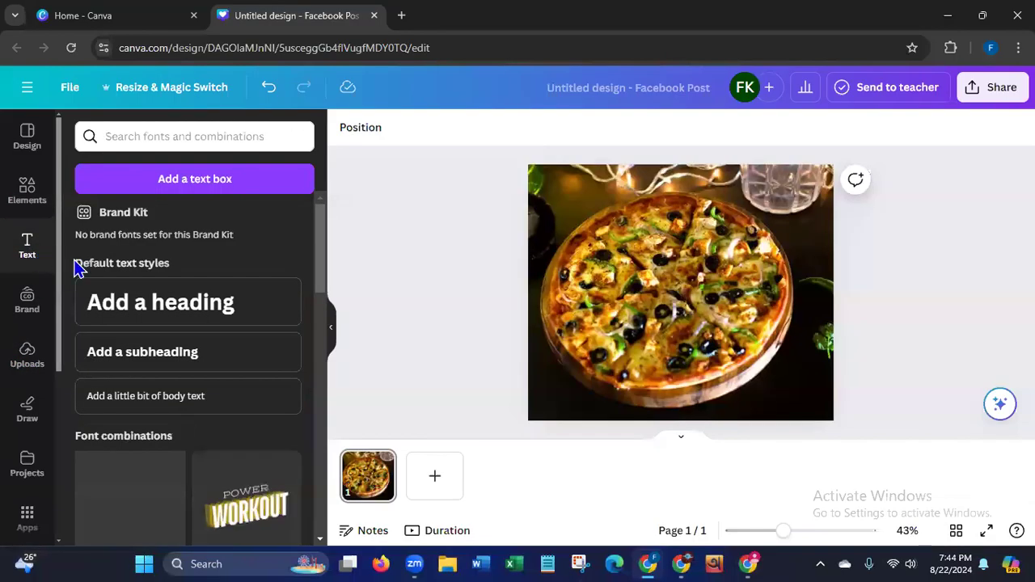
{"action": "left_click", "coordinate": [159, 311]}
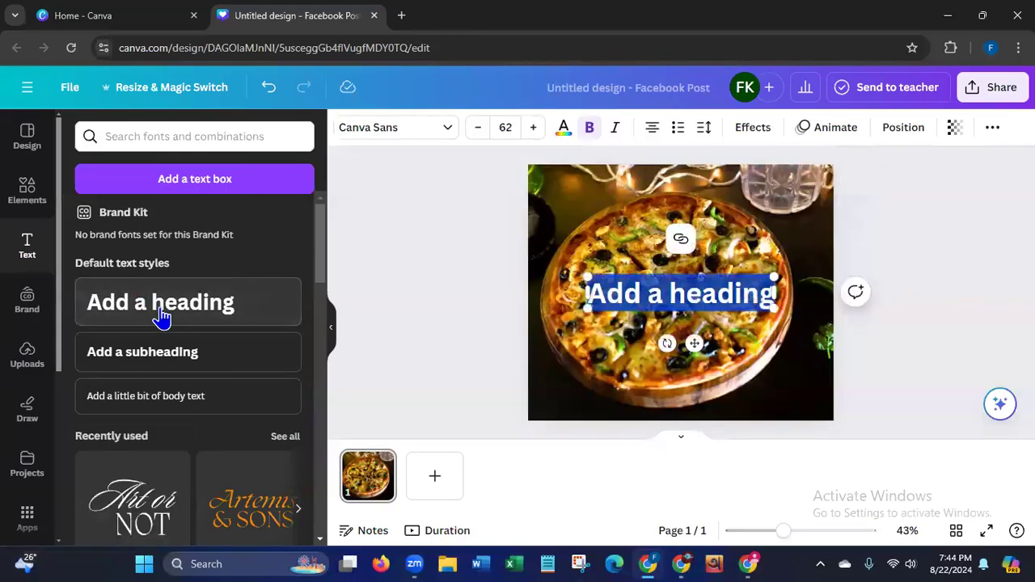
{"action": "key", "text": "BackSpace"}
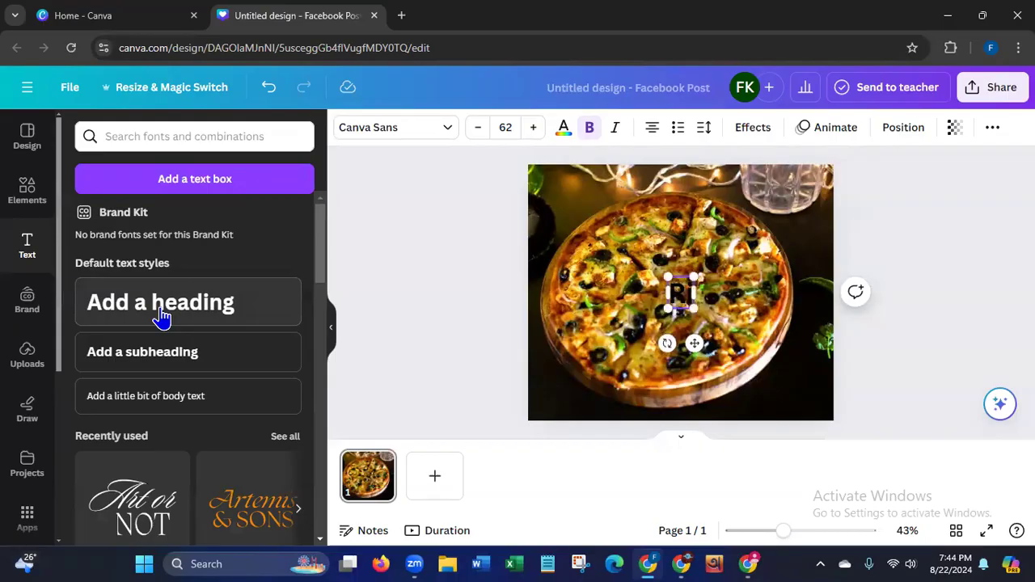
{"action": "type", "text": "Rina's"}
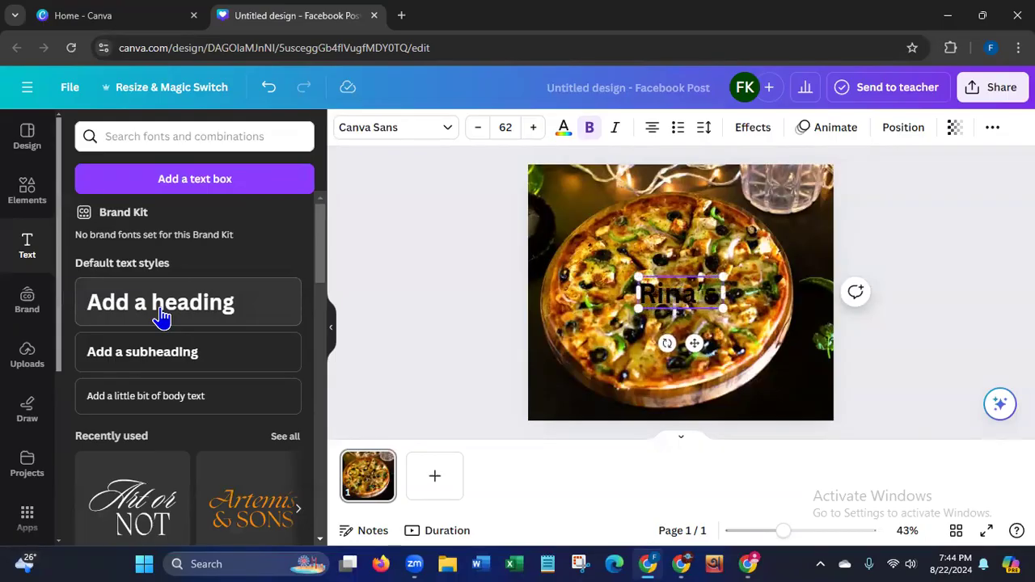
{"action": "type", "text": " Ki"}
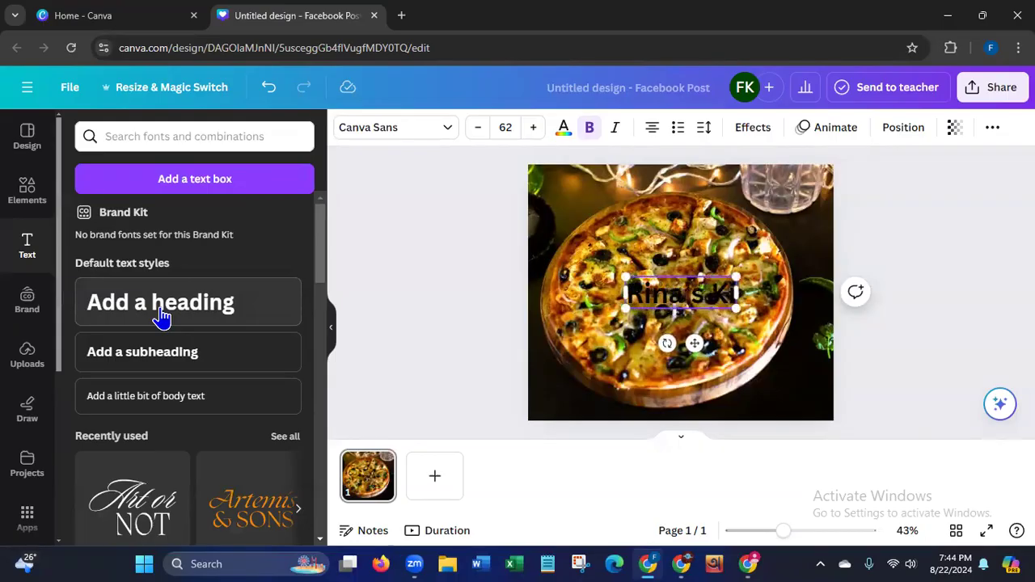
{"action": "type", "text": "tchen"}
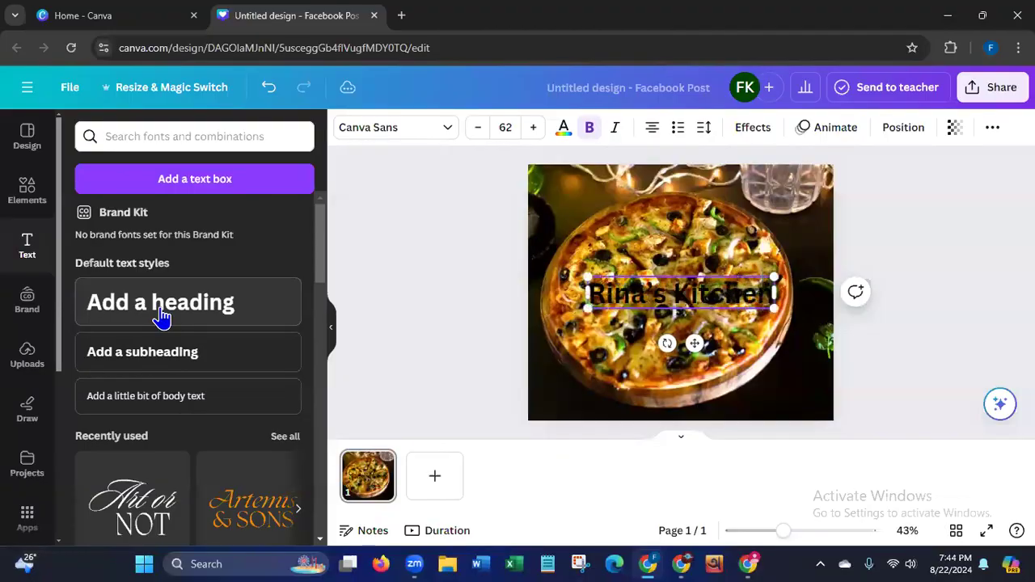
- Change the "Rina's Kitchen" heading's text color to white (#ffffff)
{"action": "left_click", "coordinate": [563, 131]}
{"action": "left_click", "coordinate": [167, 220]}
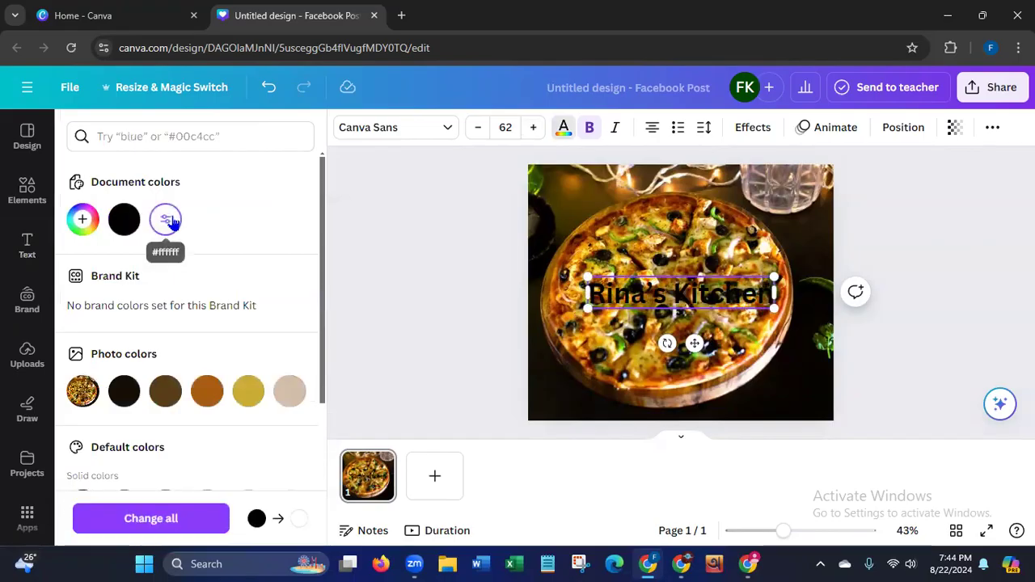
{"action": "left_click", "coordinate": [394, 339]}
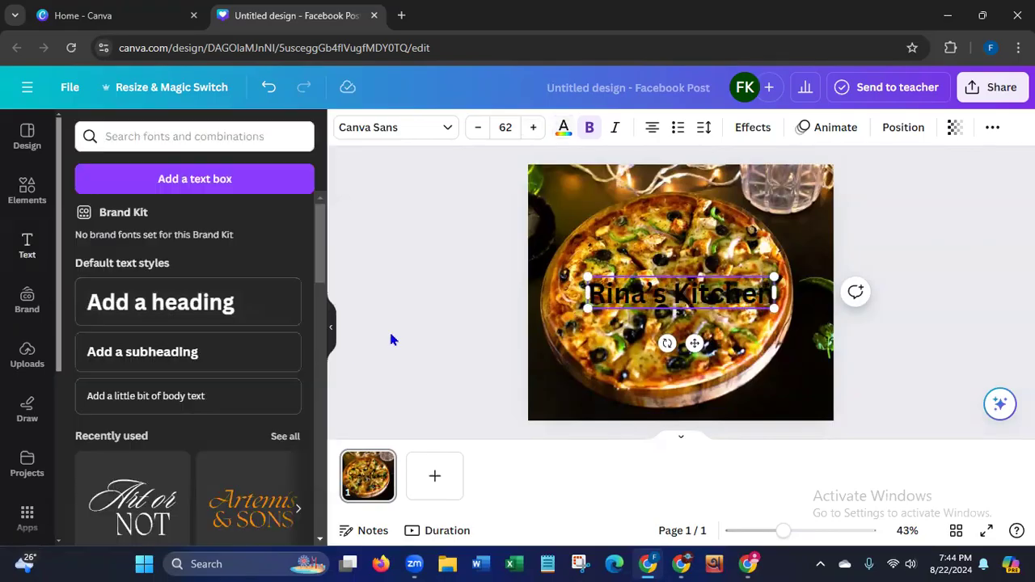
{"action": "left_click", "coordinate": [639, 297]}
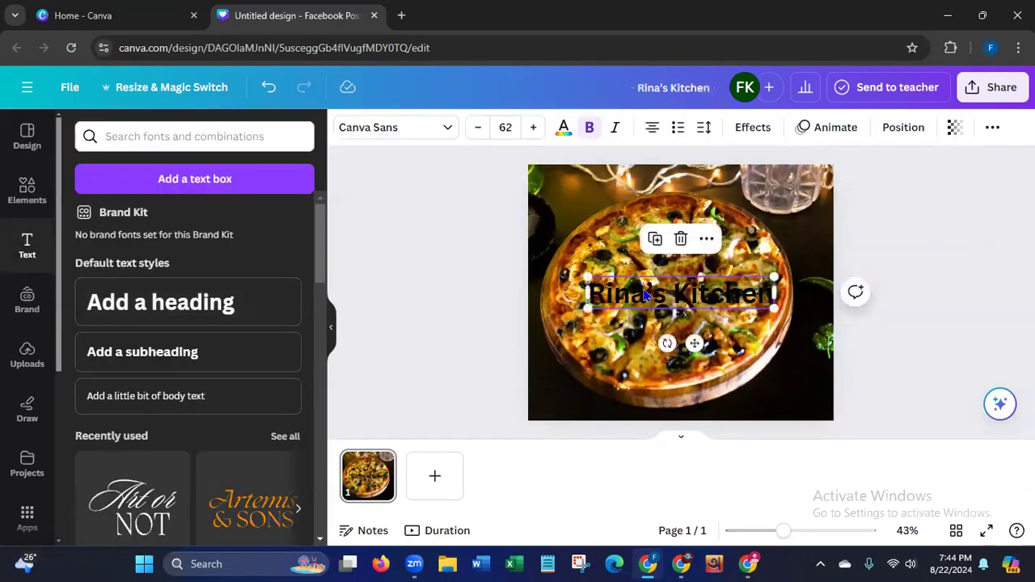
{"action": "left_click", "coordinate": [564, 129]}
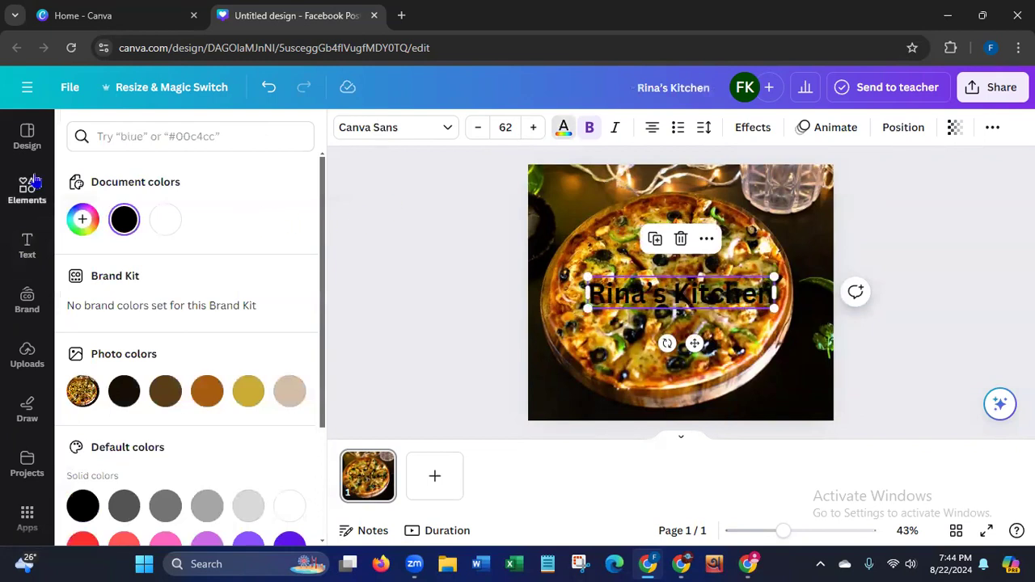
{"action": "left_click", "coordinate": [165, 219]}
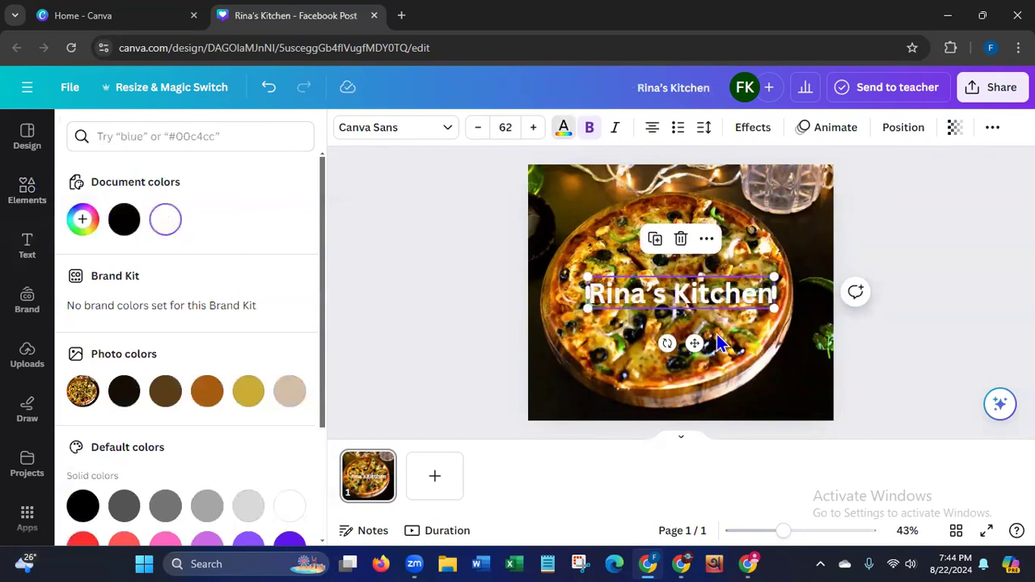
- Try Cooper Hewitt and Kompot Slab on the heading, and set its font to Kudryashev Display Sans
{"action": "left_click", "coordinate": [405, 130]}
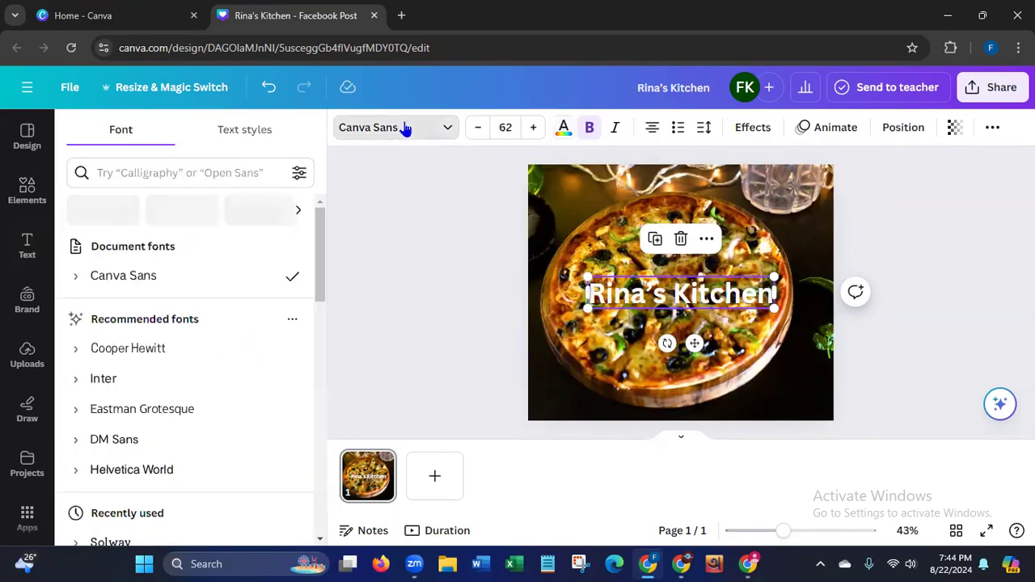
{"action": "left_click", "coordinate": [136, 357]}
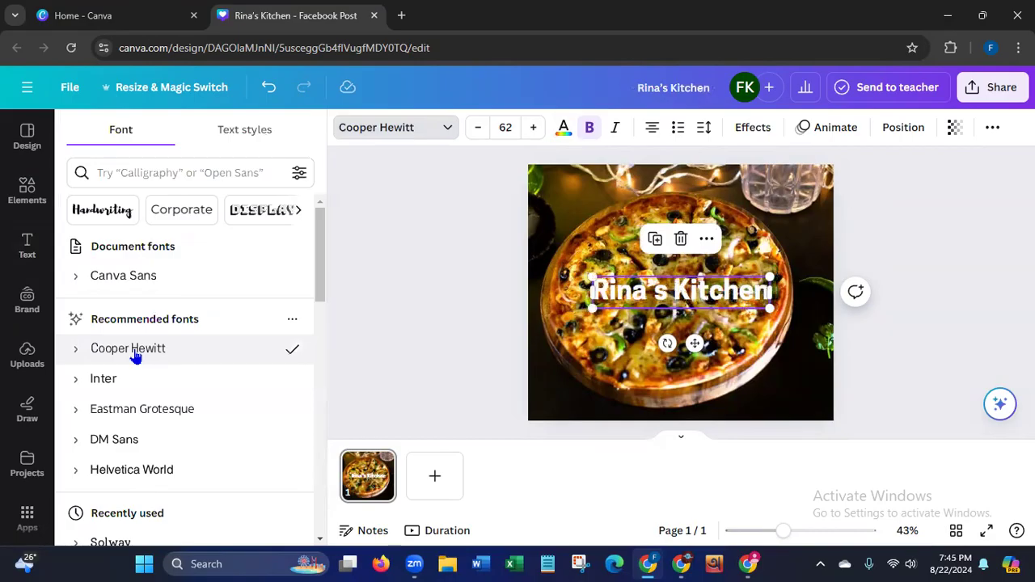
{"action": "left_click_drag", "start_coordinate": [323, 270], "coordinate": [316, 332]}
{"action": "left_click", "coordinate": [140, 327]}
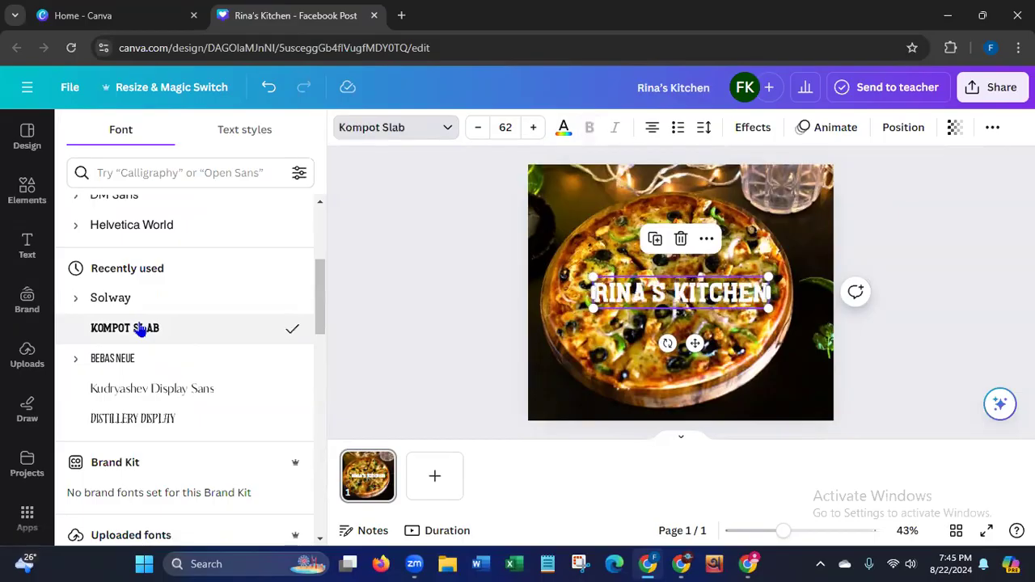
{"action": "left_click", "coordinate": [118, 393]}
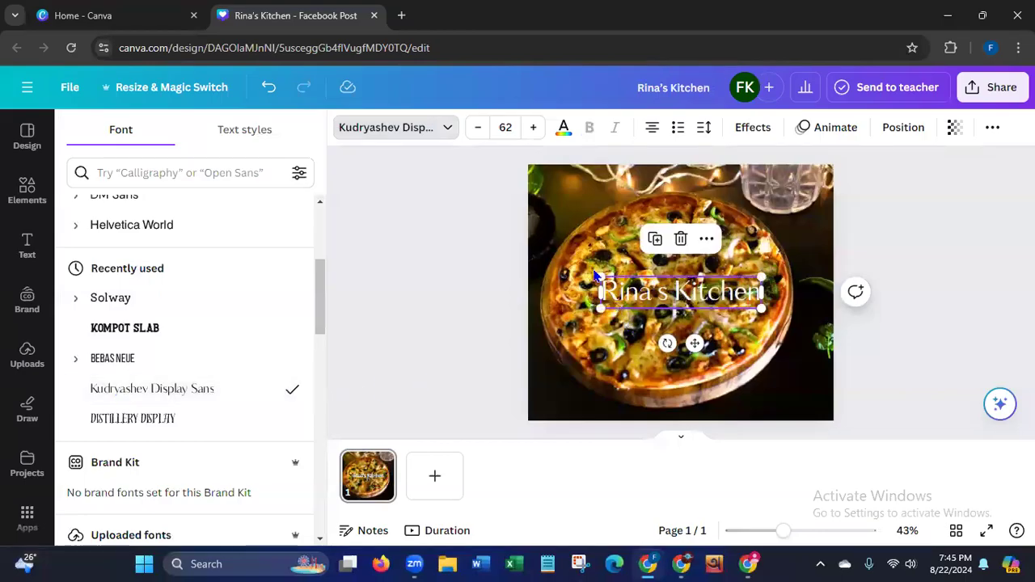
- Shrink the "Rina's Kitchen" text to about font size 23.9 and place it in the lower-right corner of the pizza image
{"action": "left_click_drag", "start_coordinate": [596, 276], "coordinate": [668, 303]}
{"action": "left_click_drag", "start_coordinate": [724, 340], "coordinate": [790, 438]}
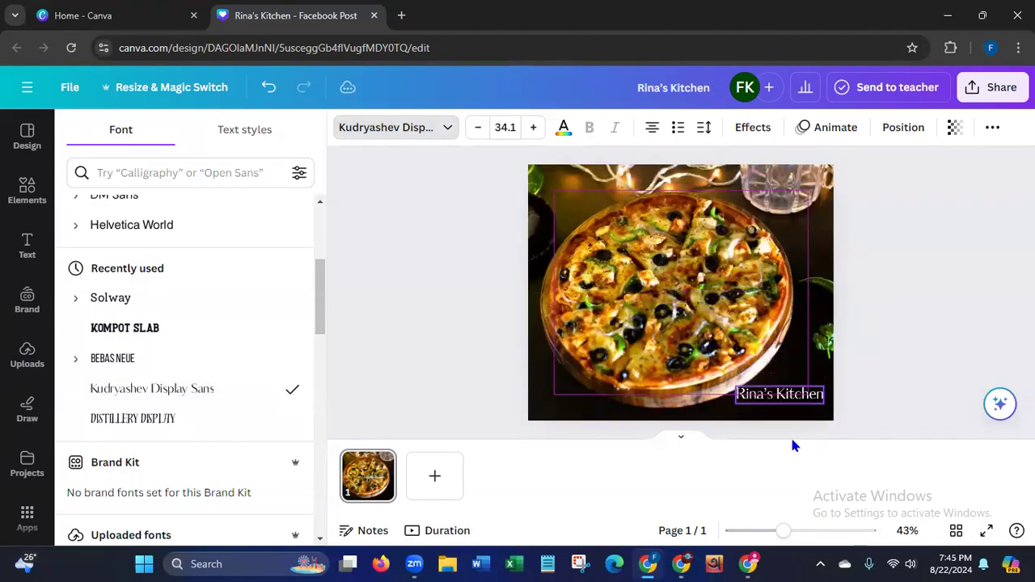
{"action": "left_click_drag", "start_coordinate": [736, 387], "coordinate": [760, 393]}
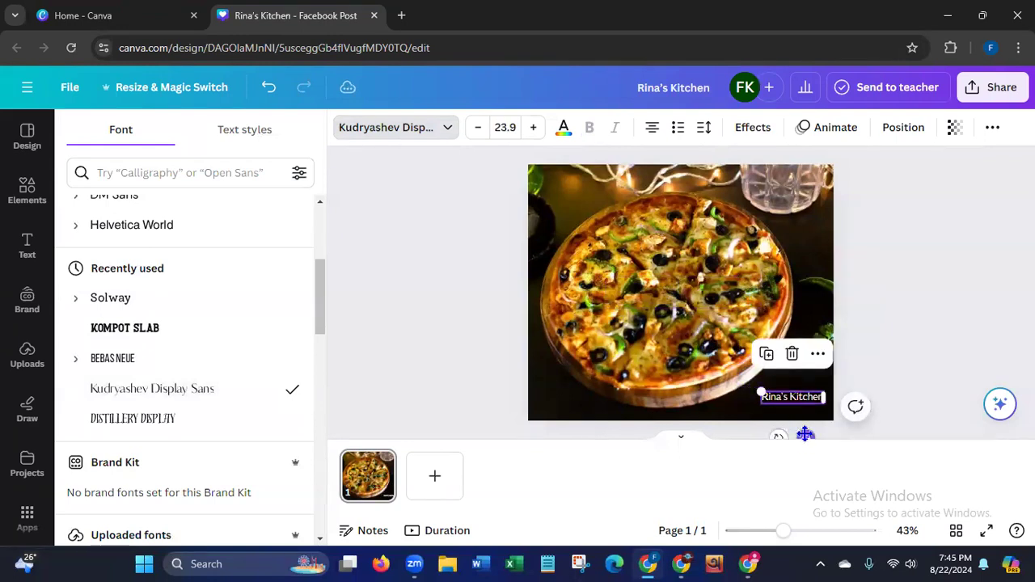
- Nudge the "Rina's Kitchen" text slightly inward from the pizza image's lower-right corner and deselect it
{"action": "left_click_drag", "start_coordinate": [805, 435], "coordinate": [797, 432]}
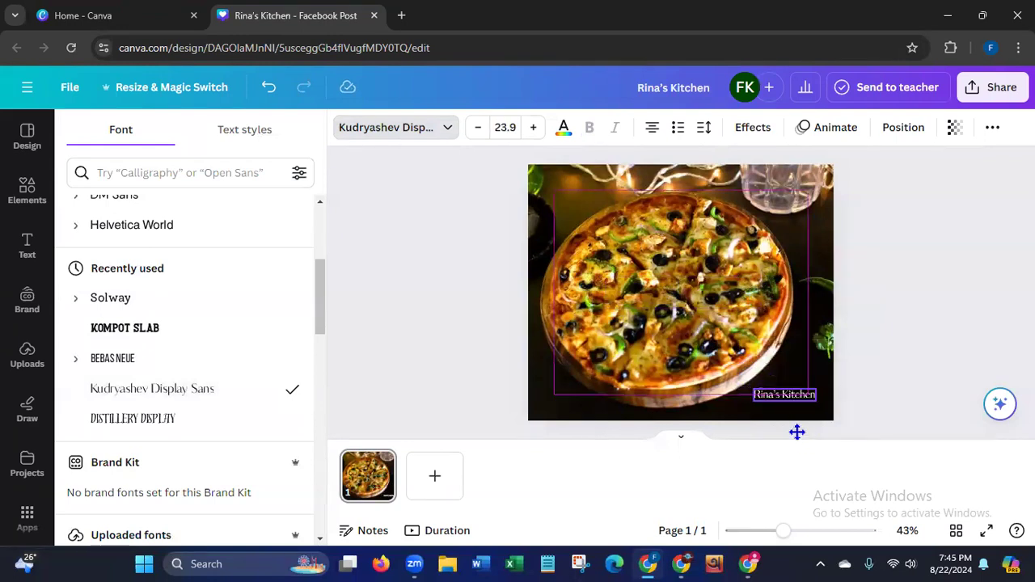
{"action": "left_click", "coordinate": [487, 355]}
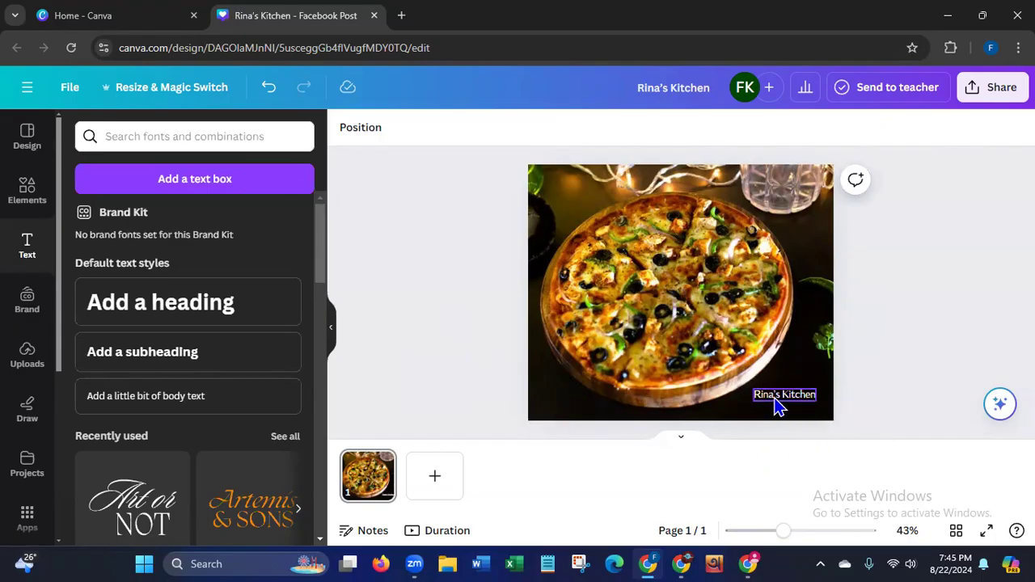
- Search the elements for "Line" among the graphics and add the orange hand-drawn swoosh line to the page
{"action": "left_click", "coordinate": [36, 196]}
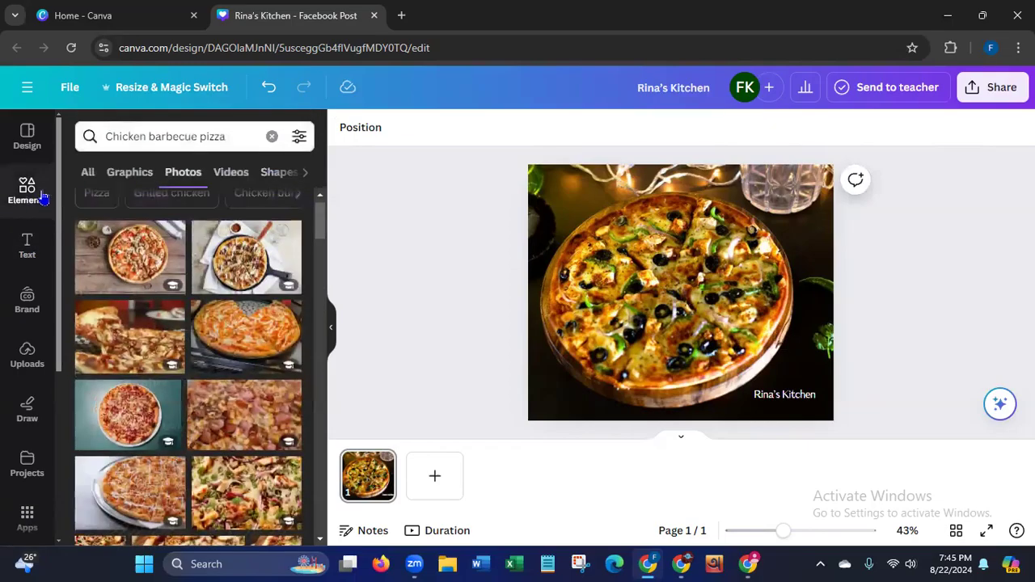
{"action": "left_click", "coordinate": [270, 137]}
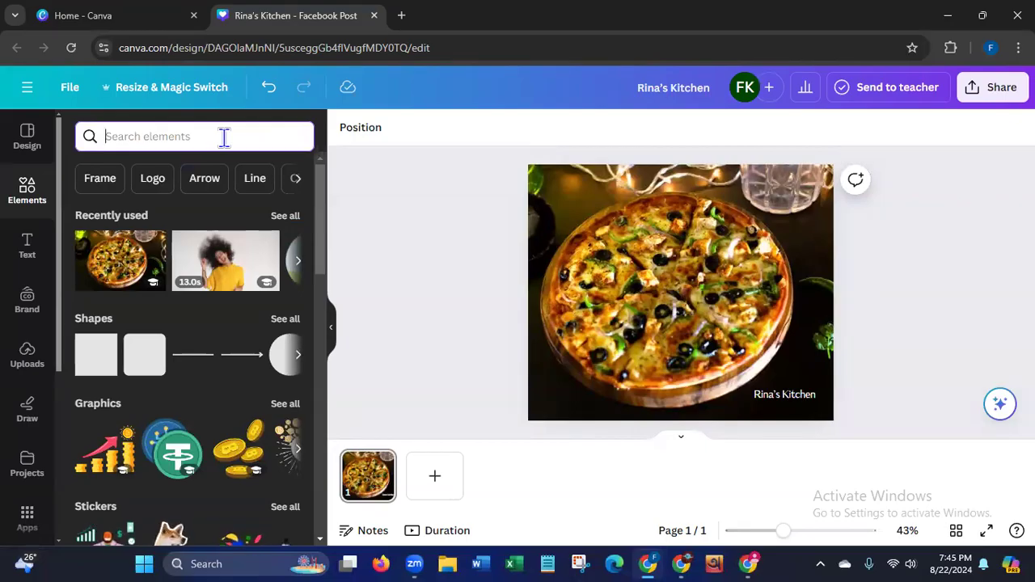
{"action": "left_click", "coordinate": [253, 179]}
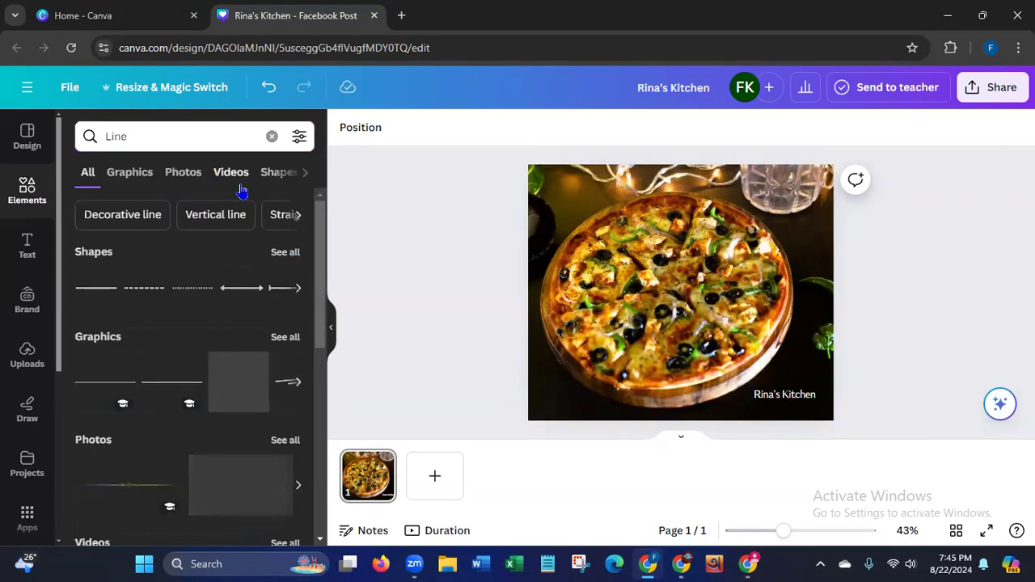
{"action": "left_click", "coordinate": [285, 338]}
{"action": "left_click_drag", "start_coordinate": [320, 272], "coordinate": [308, 377]}
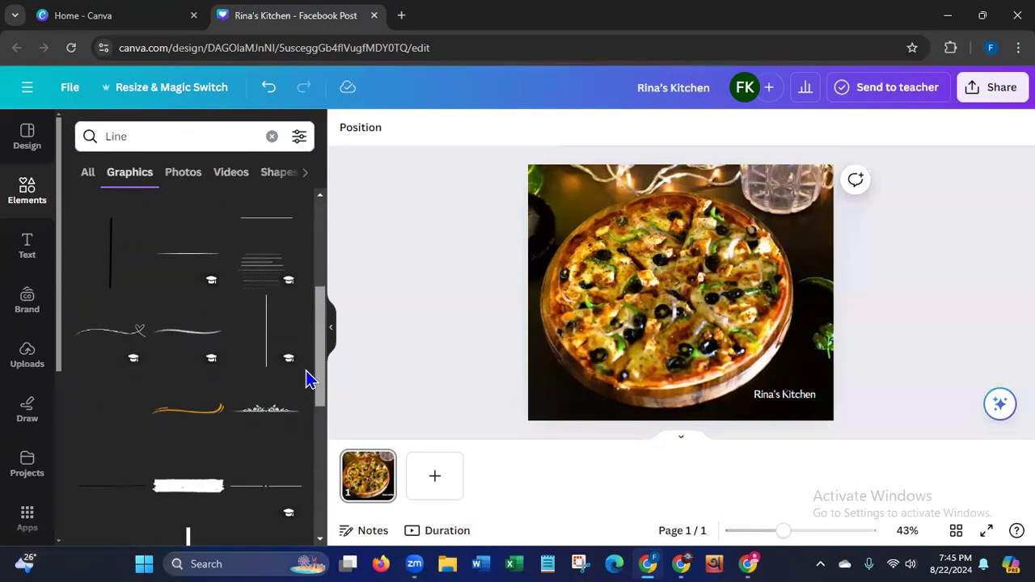
{"action": "left_click", "coordinate": [165, 415]}
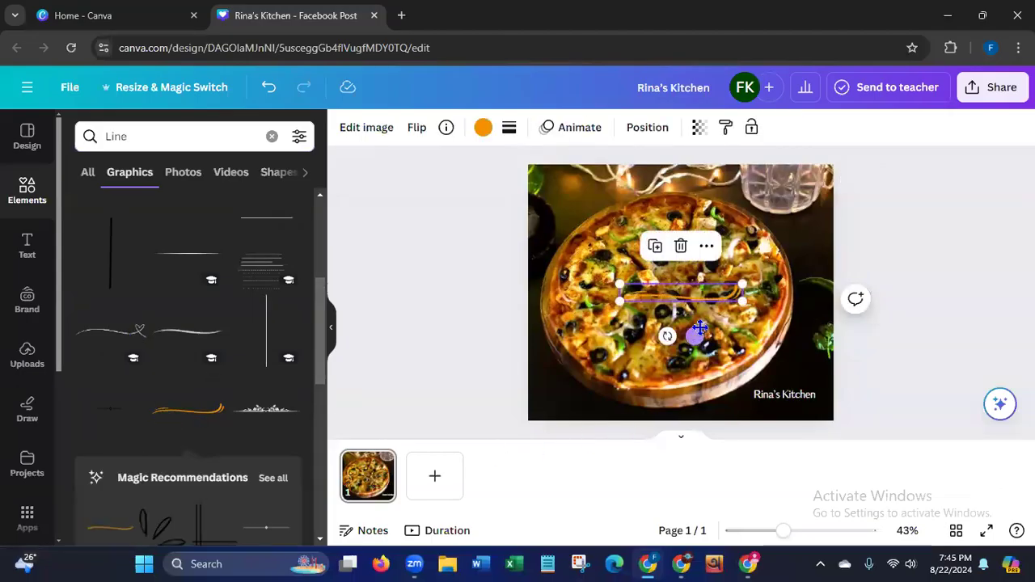
- Shrink the orange line to roughly the width of the "Rina's Kitchen" text and place it directly beneath as an underline
{"action": "left_click_drag", "start_coordinate": [697, 330], "coordinate": [785, 444]}
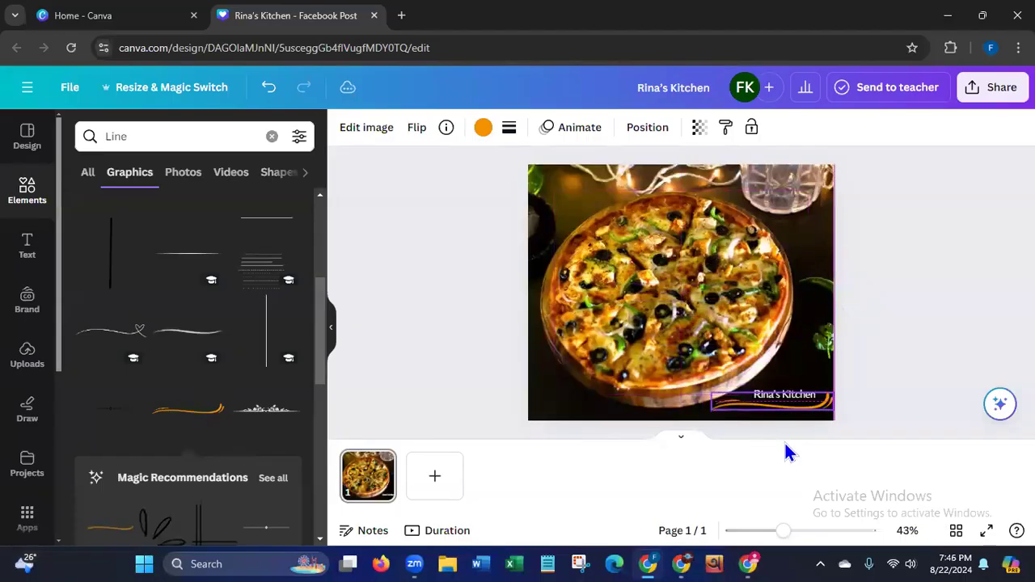
{"action": "left_click_drag", "start_coordinate": [710, 409], "coordinate": [743, 402]}
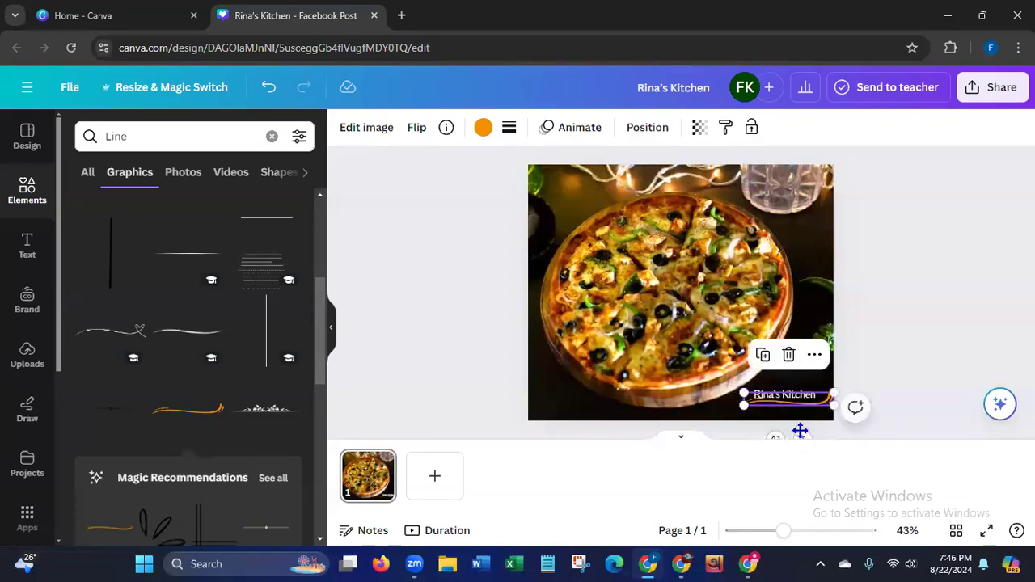
{"action": "left_click_drag", "start_coordinate": [799, 436], "coordinate": [797, 435]}
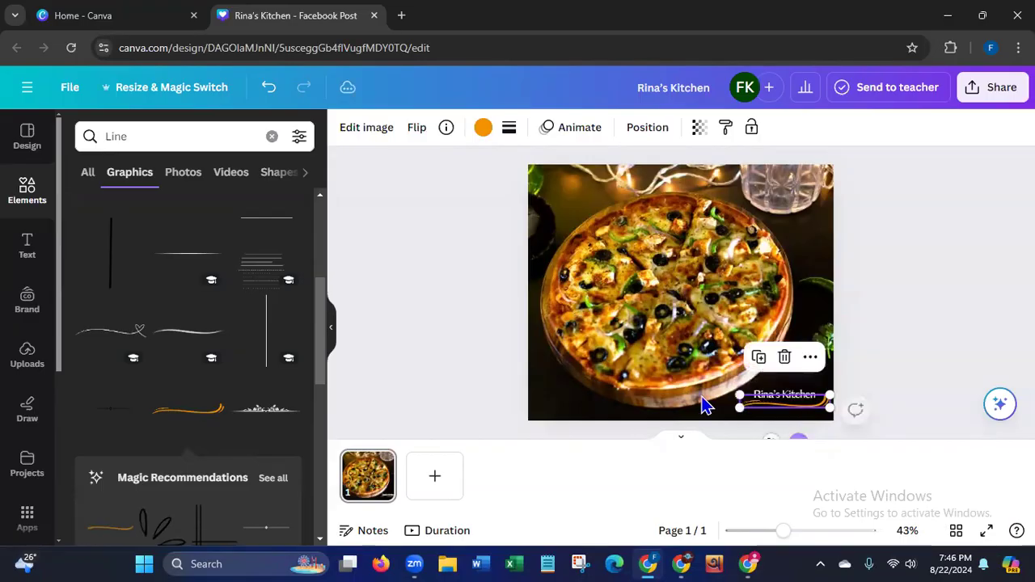
{"action": "left_click", "coordinate": [499, 388]}
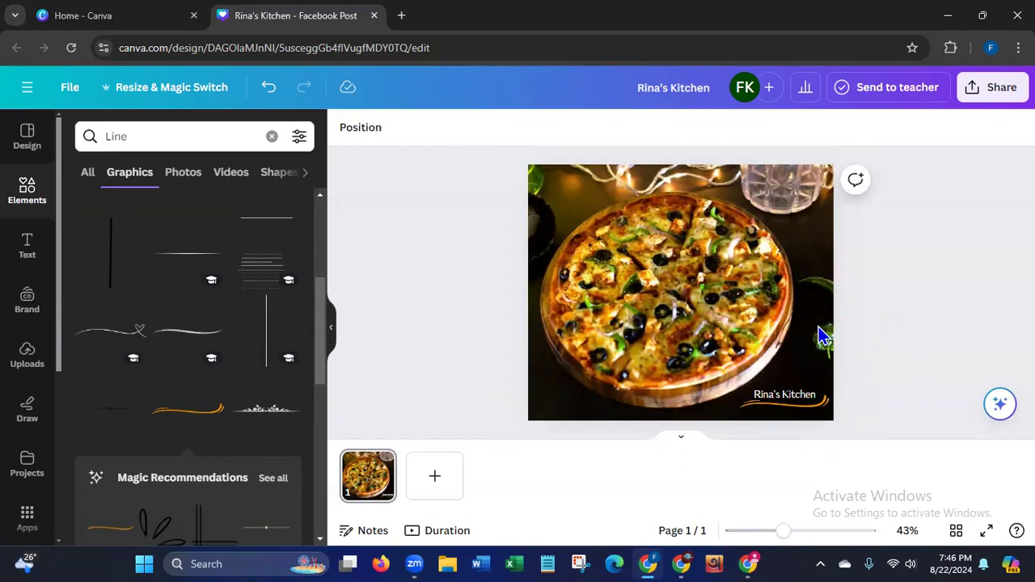
- Download the design as a JPG at size 1 with the quality raised above 80
{"action": "left_click", "coordinate": [997, 91]}
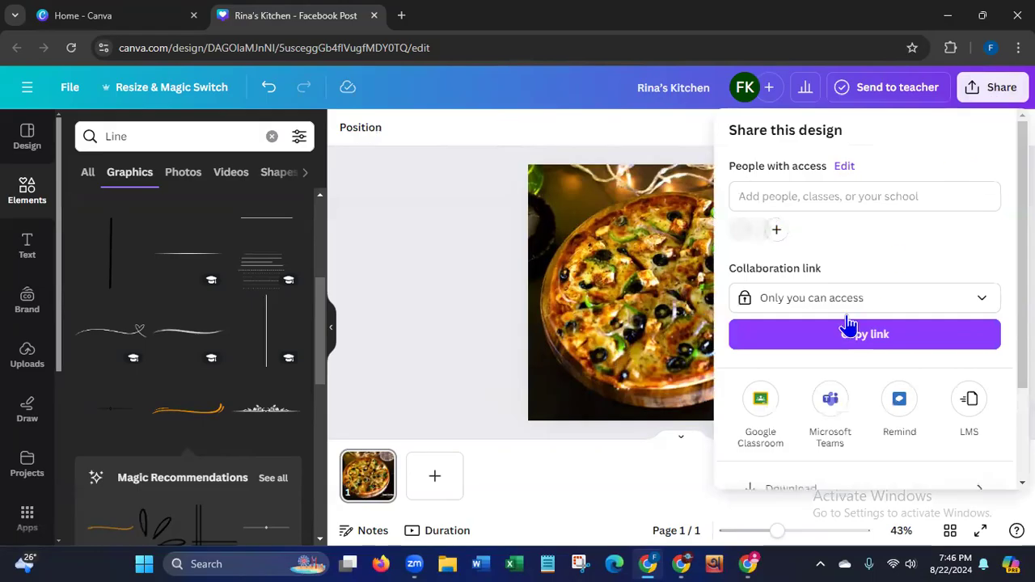
{"action": "scroll", "coordinate": [982, 345], "scroll_direction": "down", "scroll_amount": 1}
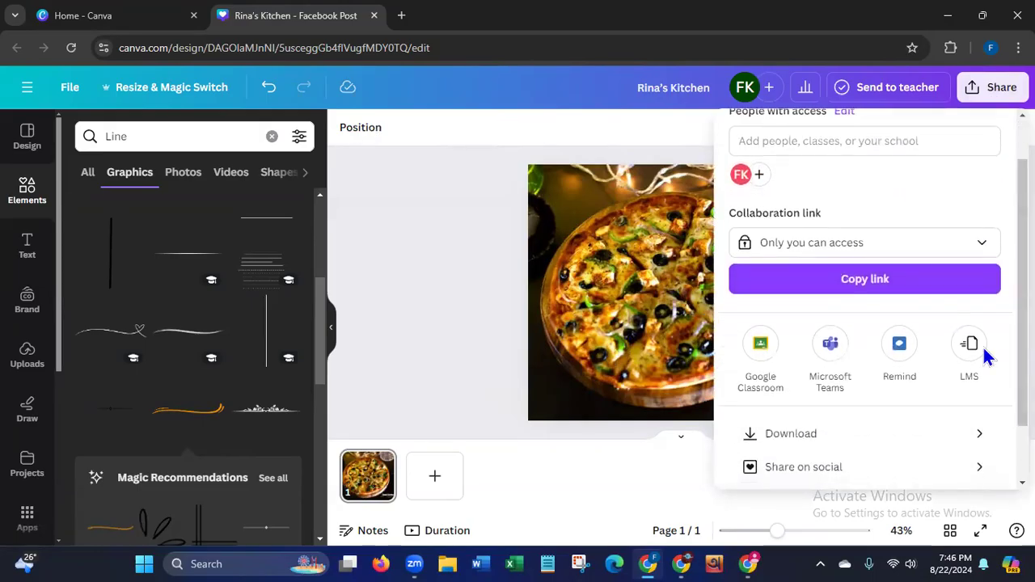
{"action": "left_click", "coordinate": [782, 443]}
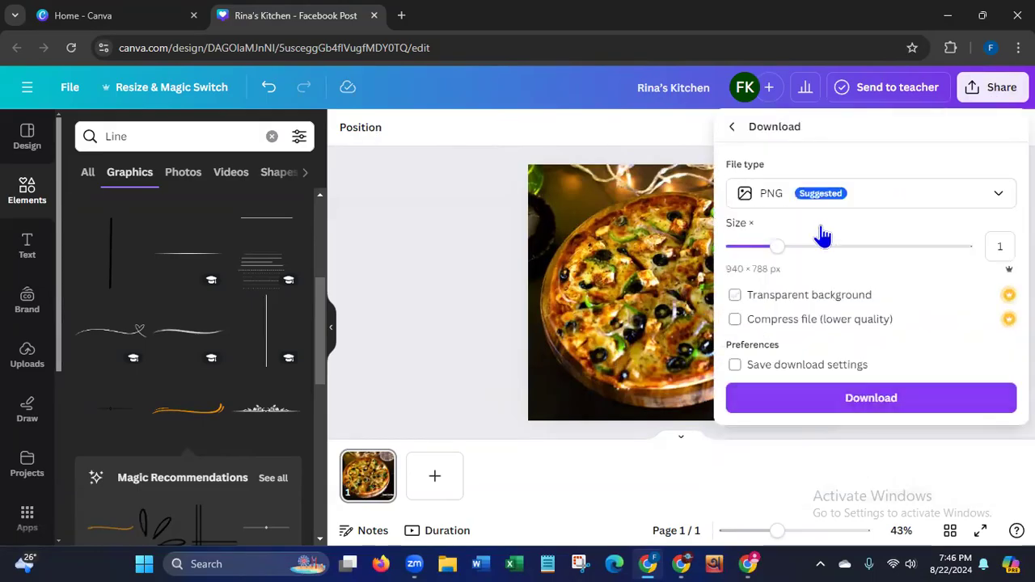
{"action": "left_click", "coordinate": [874, 196]}
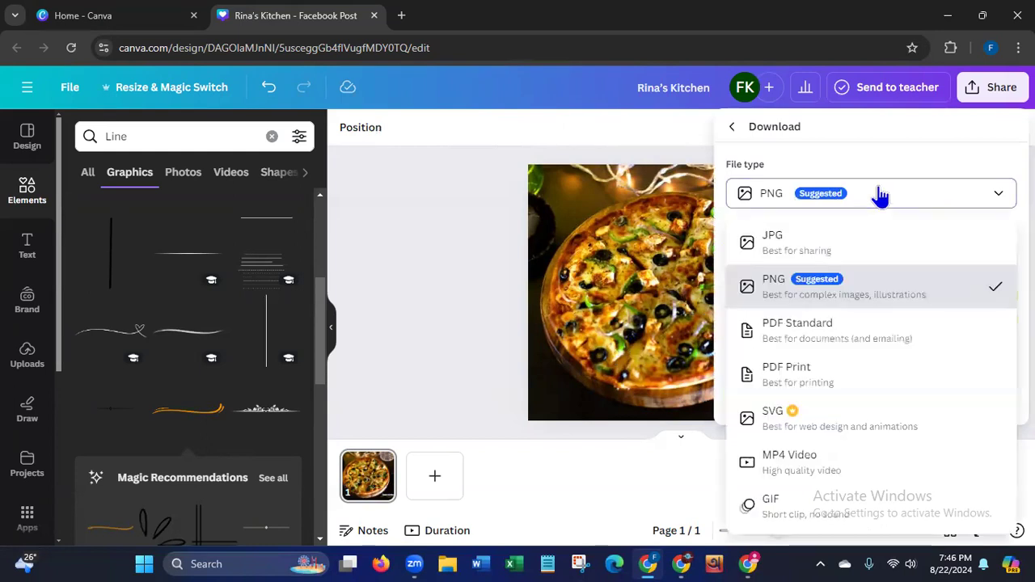
{"action": "left_click", "coordinate": [780, 259]}
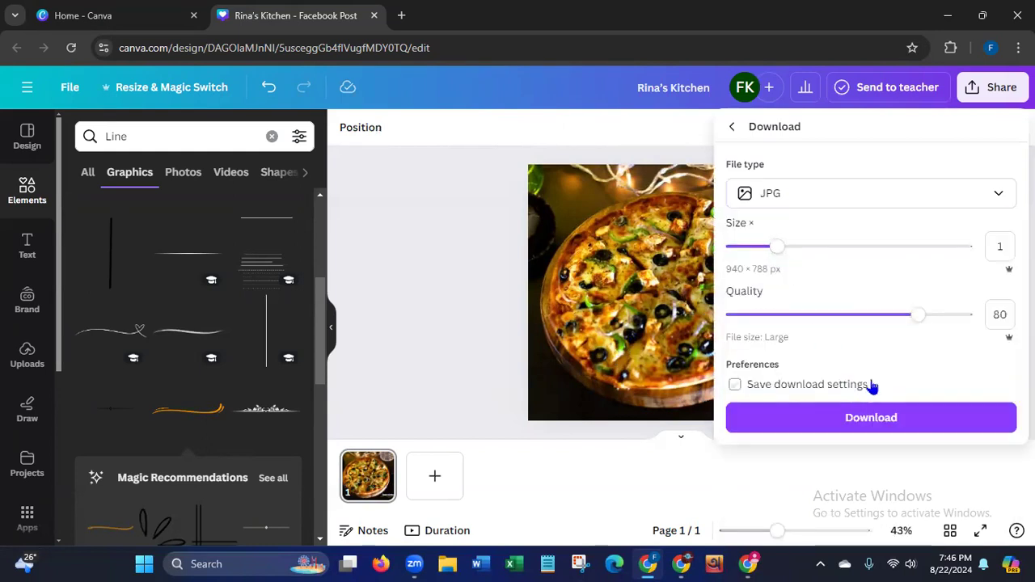
{"action": "left_click_drag", "start_coordinate": [916, 314], "coordinate": [964, 315]}
{"action": "left_click", "coordinate": [896, 427]}
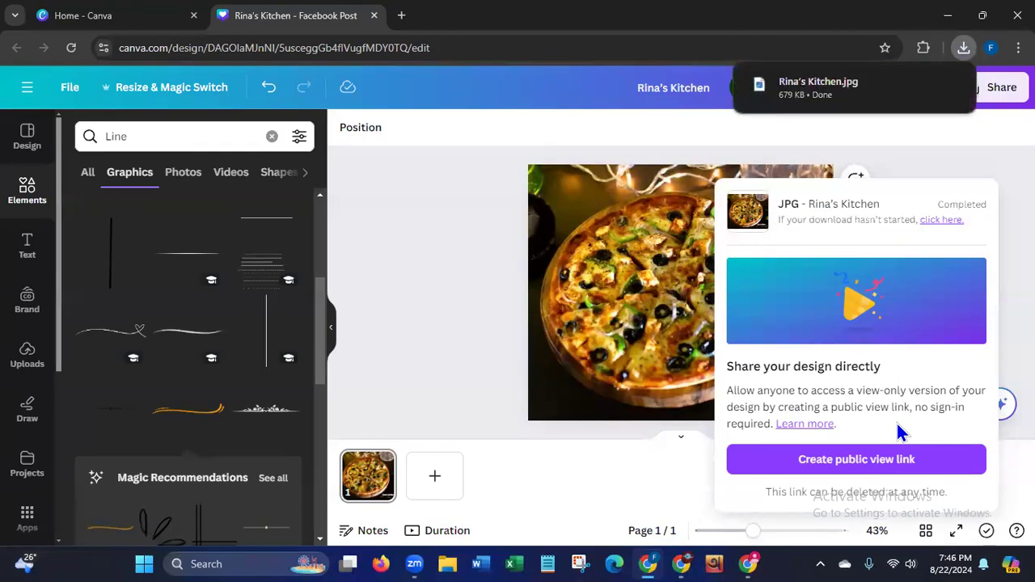
- Switch to the Blogger post and insert three blank lines between the recipe heading and "Ingredients:"
{"action": "left_click", "coordinate": [747, 564]}
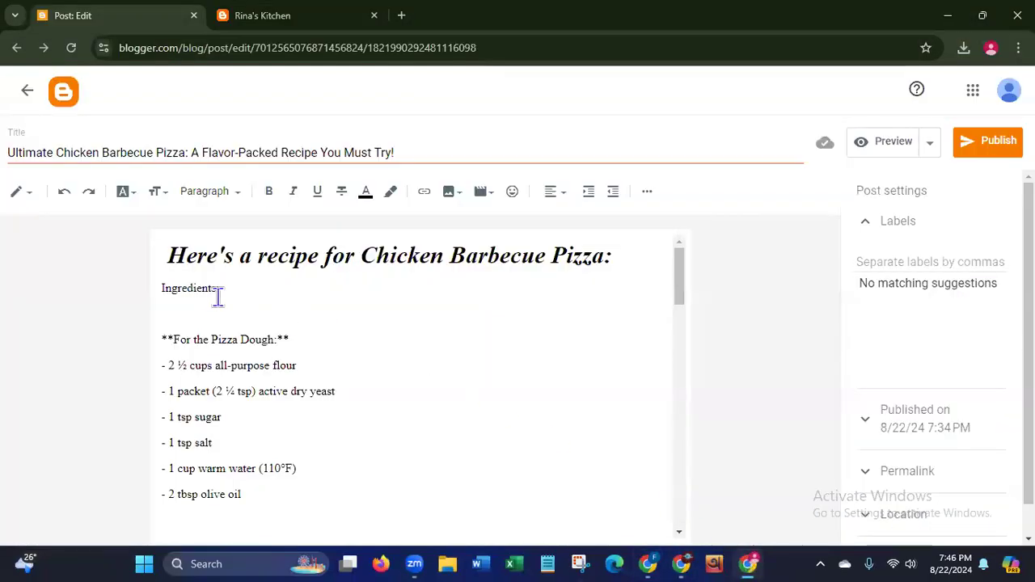
{"action": "left_click", "coordinate": [161, 289]}
{"action": "key", "text": "Return"}
{"action": "key", "text": "Return"}
{"action": "key", "text": "Return"}
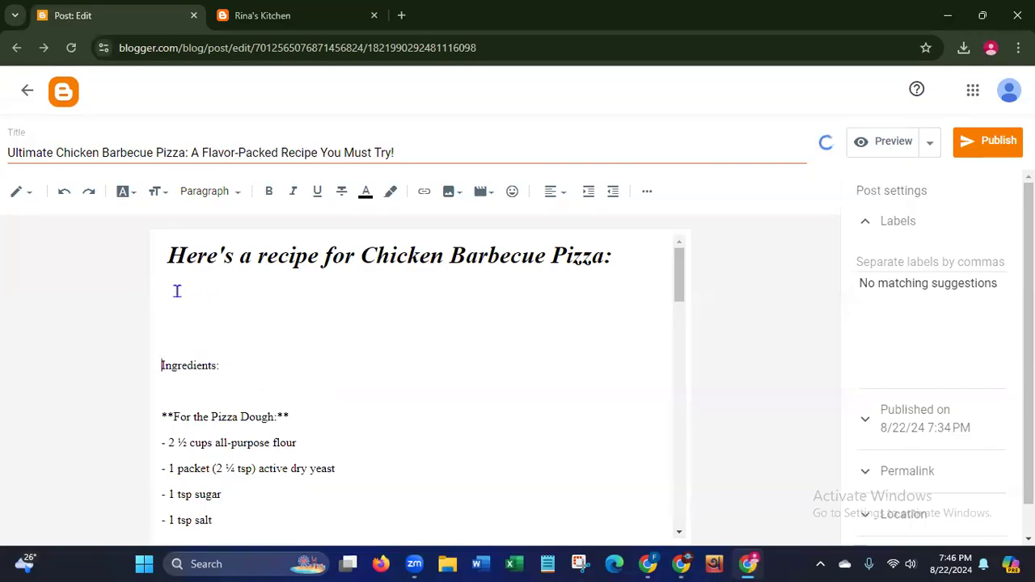
- Place the text cursor at the start of the "Here's a recipe for Chicken Barbecue Pizza:" heading
{"action": "left_click", "coordinate": [169, 253]}
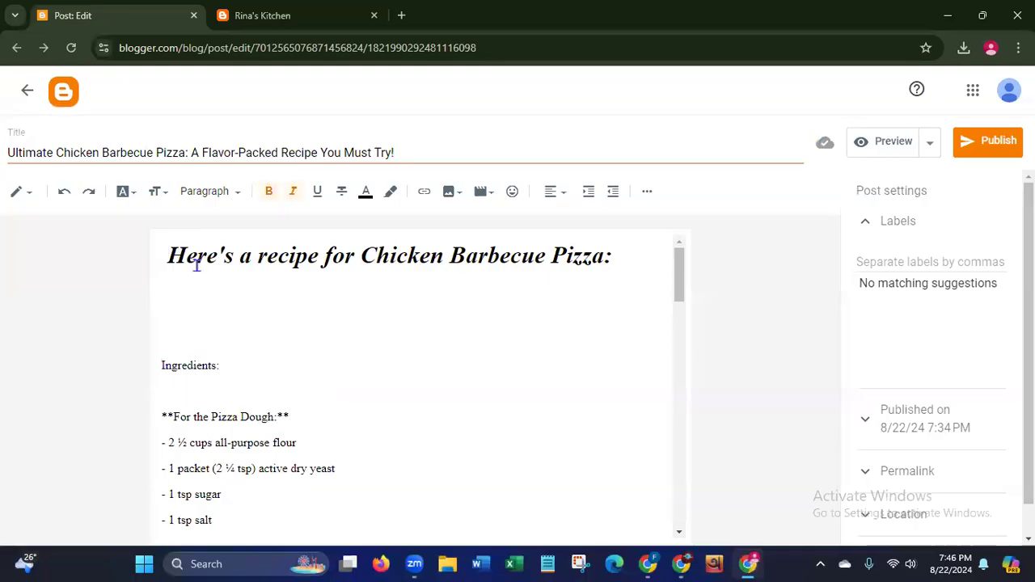
- Add five blank lines above the "Here's a recipe for Chicken Barbecue Pizza:" heading in the post body
{"action": "key", "text": "Return"}
{"action": "key", "text": "Return"}
{"action": "key", "text": "Return"}
{"action": "key", "text": "Return"}
{"action": "key", "text": "Return"}
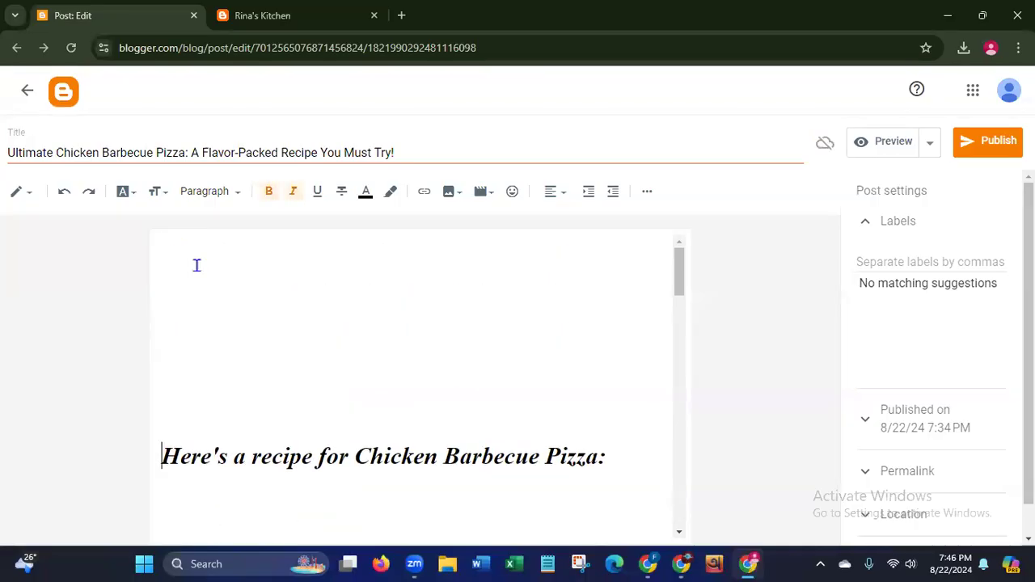
- Insert the image file "Rina's Kitchen" from the computer's Downloads folder at the start of the post
{"action": "left_click", "coordinate": [178, 253]}
{"action": "left_click", "coordinate": [450, 199]}
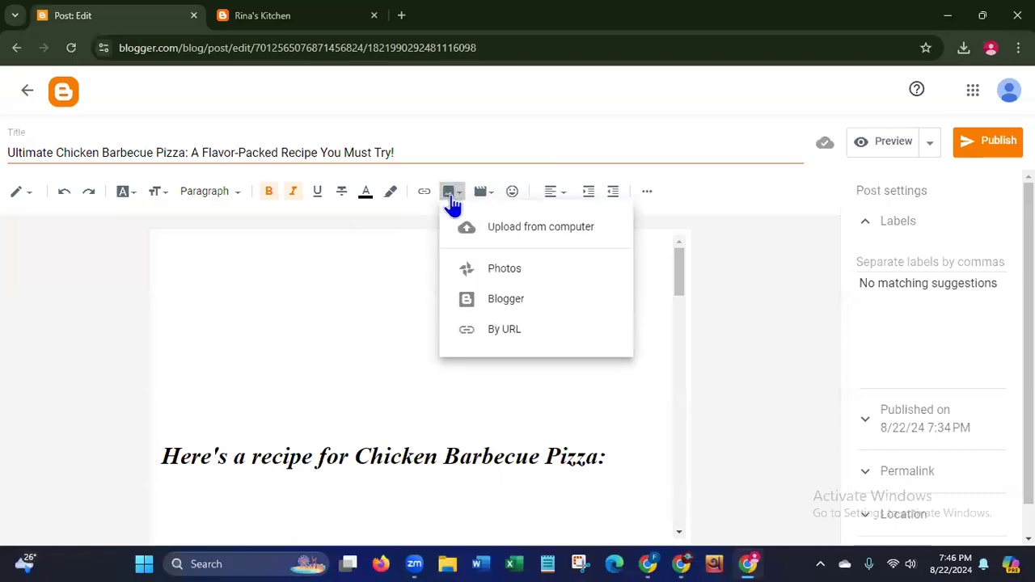
{"action": "left_click", "coordinate": [518, 230]}
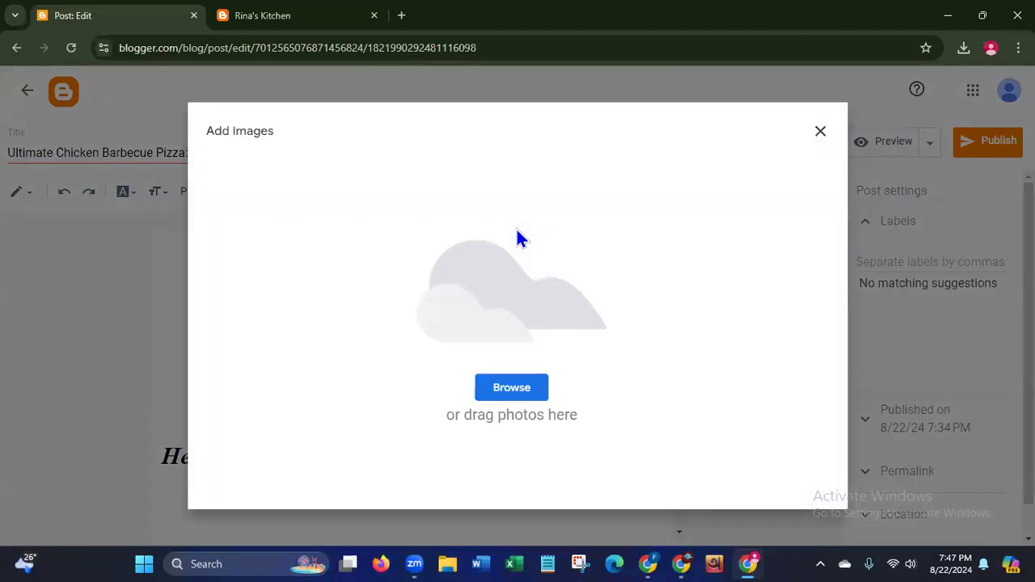
{"action": "left_click", "coordinate": [484, 393]}
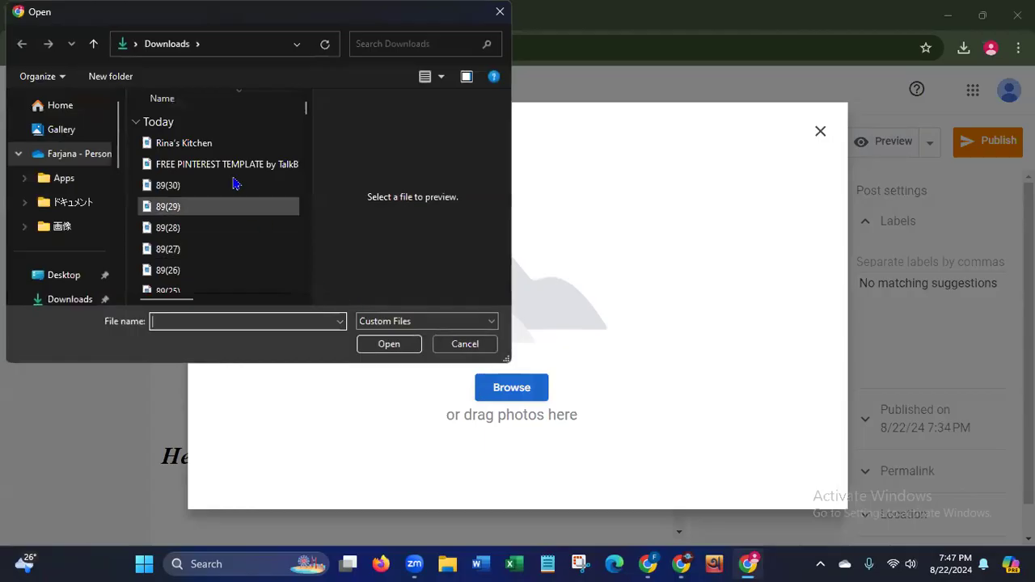
{"action": "left_click", "coordinate": [205, 143]}
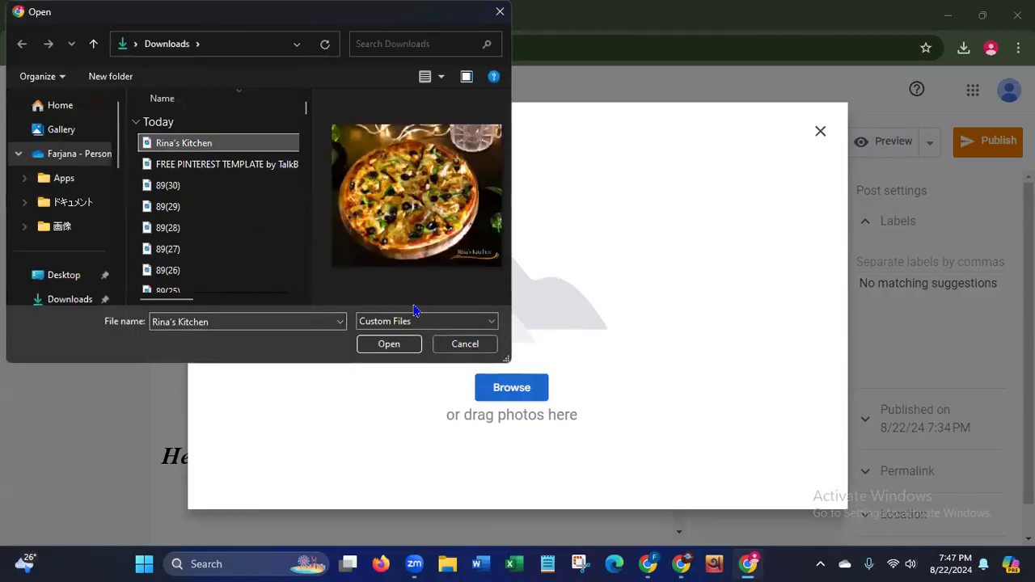
{"action": "left_click", "coordinate": [393, 346]}
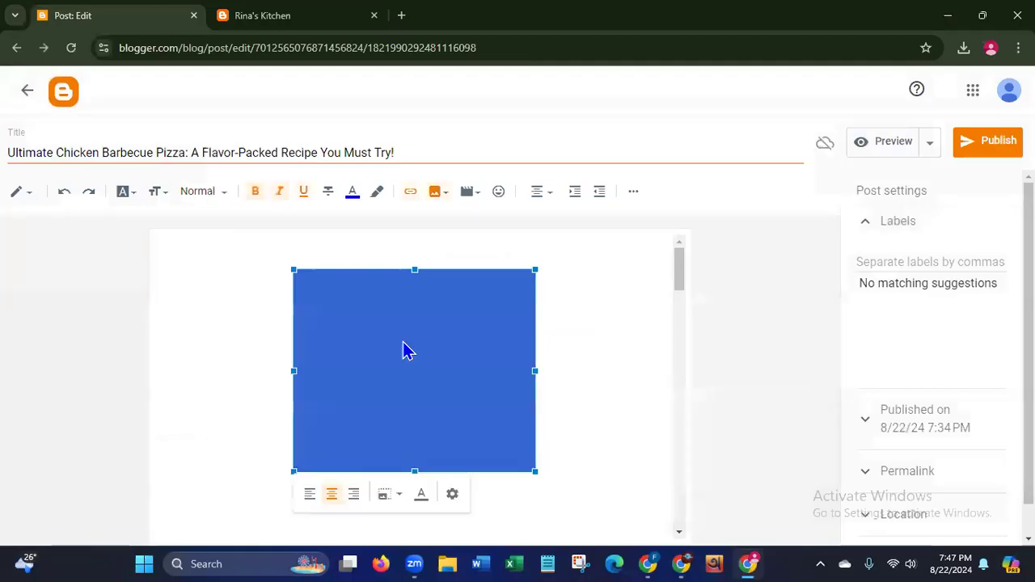
- Set the size of the inserted pizza image to Large
{"action": "left_click", "coordinate": [593, 404]}
{"action": "scroll", "coordinate": [679, 294], "scroll_direction": "down", "scroll_amount": 1}
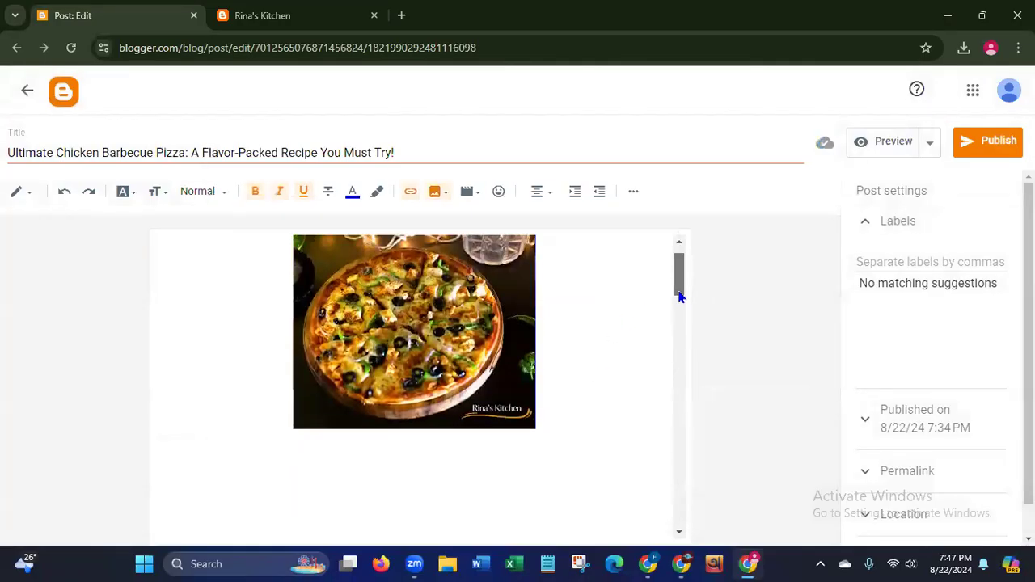
{"action": "scroll", "coordinate": [679, 300], "scroll_direction": "up", "scroll_amount": 1}
{"action": "left_click", "coordinate": [431, 361]}
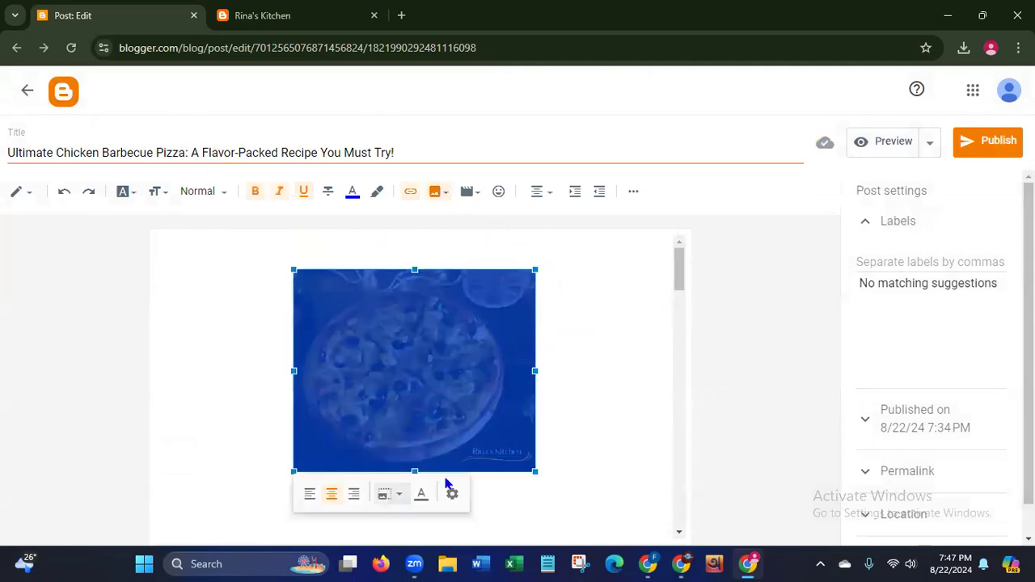
{"action": "left_click", "coordinate": [602, 421]}
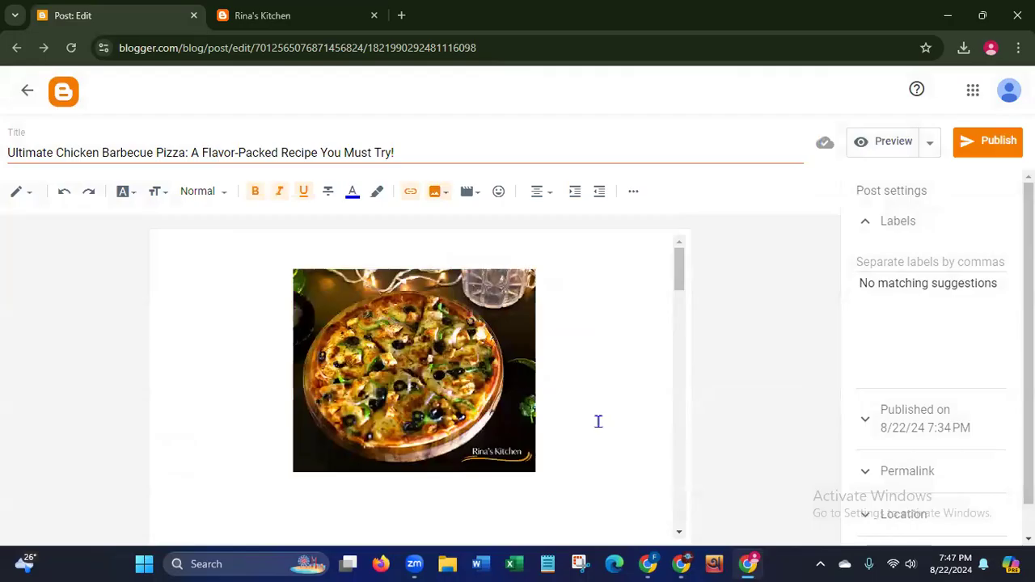
{"action": "left_click", "coordinate": [439, 432]}
{"action": "left_click", "coordinate": [394, 501]}
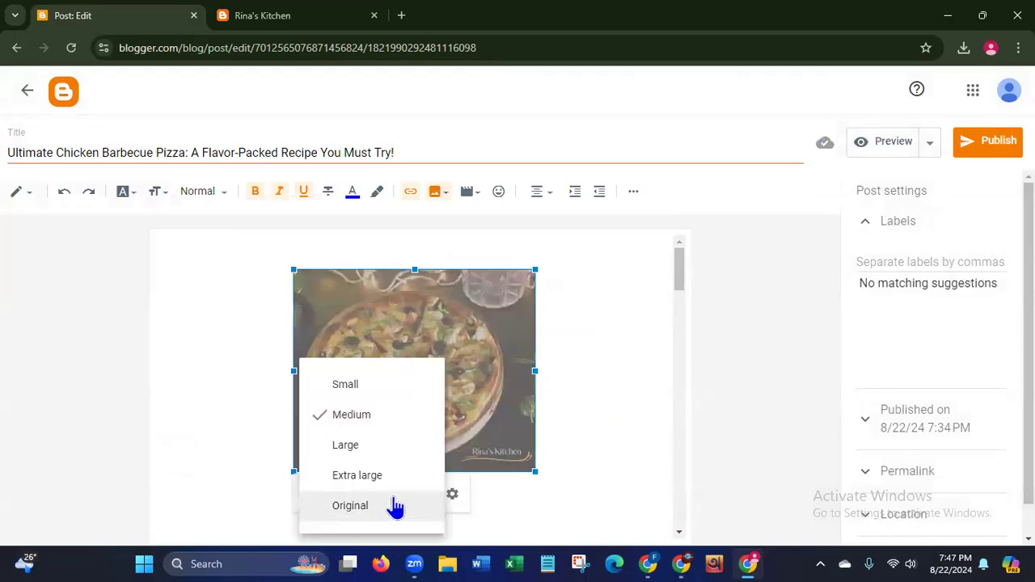
{"action": "left_click", "coordinate": [344, 445]}
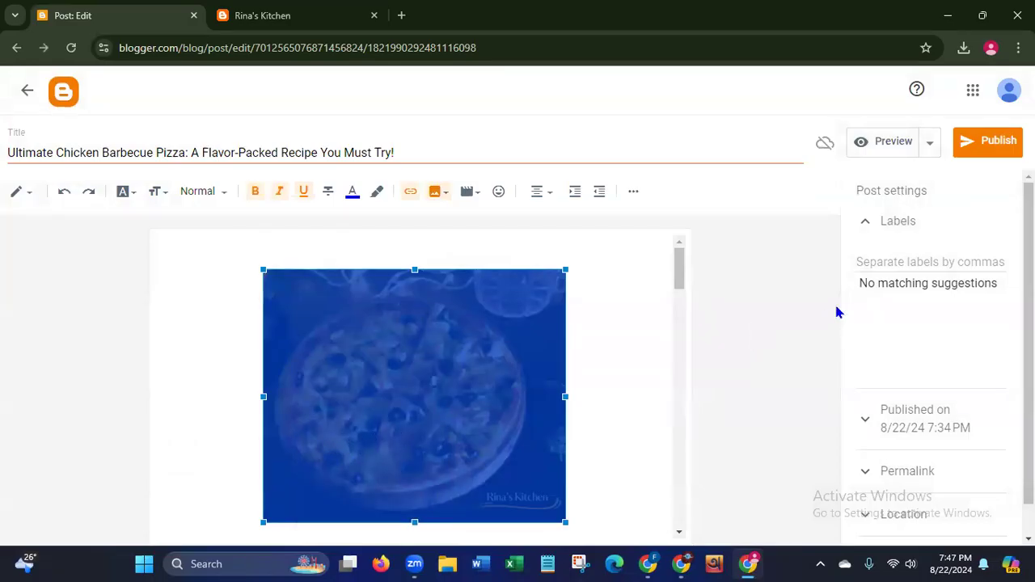
- Enlarge the pizza image to the Extra large size
{"action": "left_click_drag", "start_coordinate": [677, 280], "coordinate": [678, 291]}
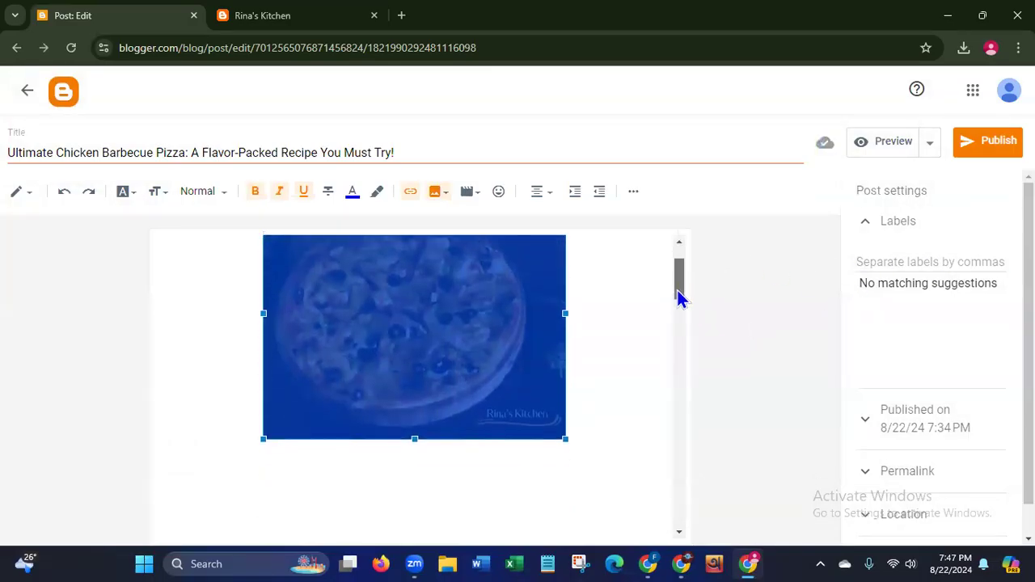
{"action": "left_click", "coordinate": [465, 322]}
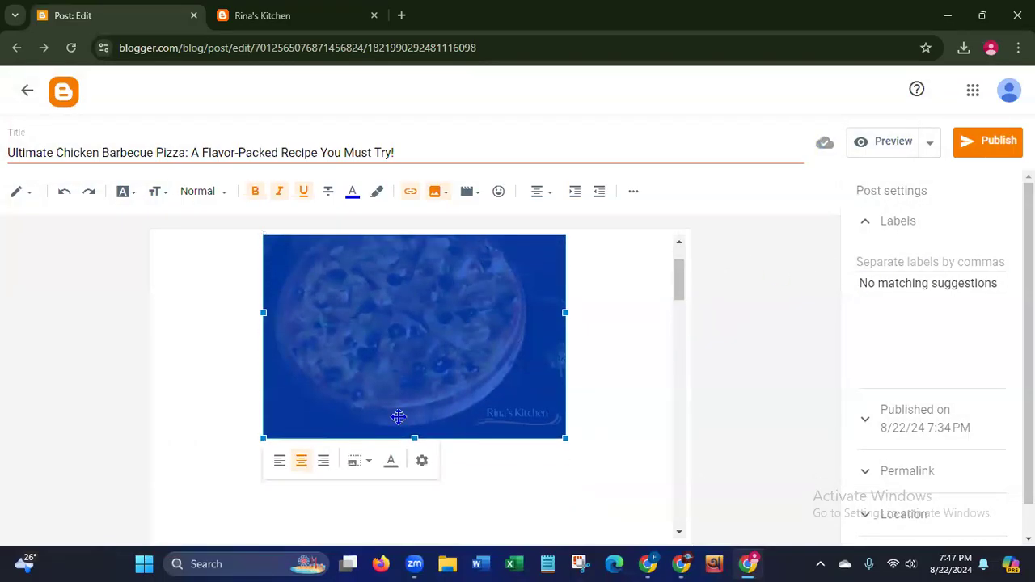
{"action": "left_click", "coordinate": [358, 462]}
{"action": "left_click", "coordinate": [347, 479]}
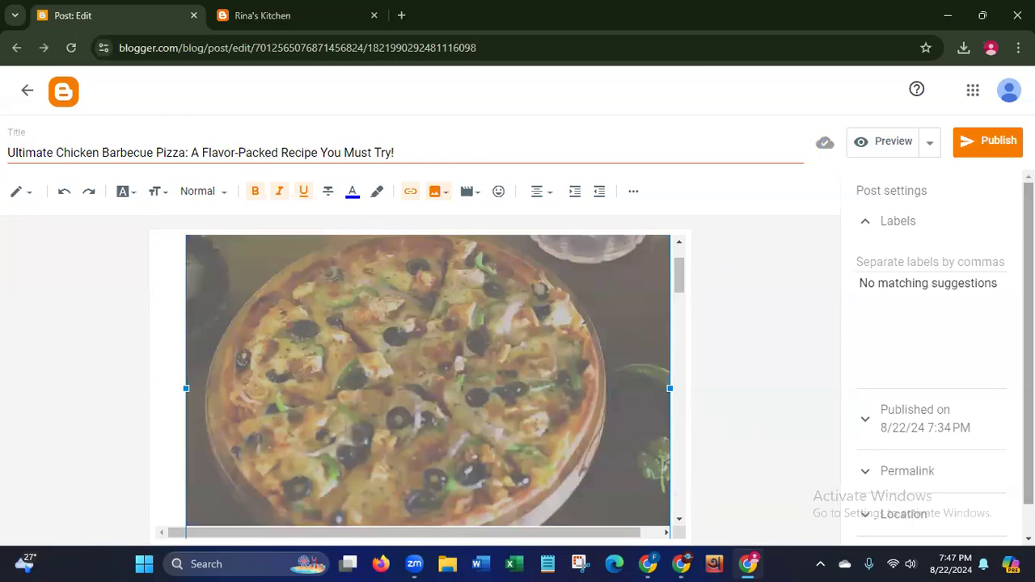
- Remove the extra blank lines between the pizza image and the recipe heading, leaving one blank line
{"action": "scroll", "coordinate": [938, 356], "scroll_direction": "down", "scroll_amount": 1}
{"action": "left_click_drag", "start_coordinate": [679, 285], "coordinate": [700, 273]}
{"action": "left_click", "coordinate": [481, 434]}
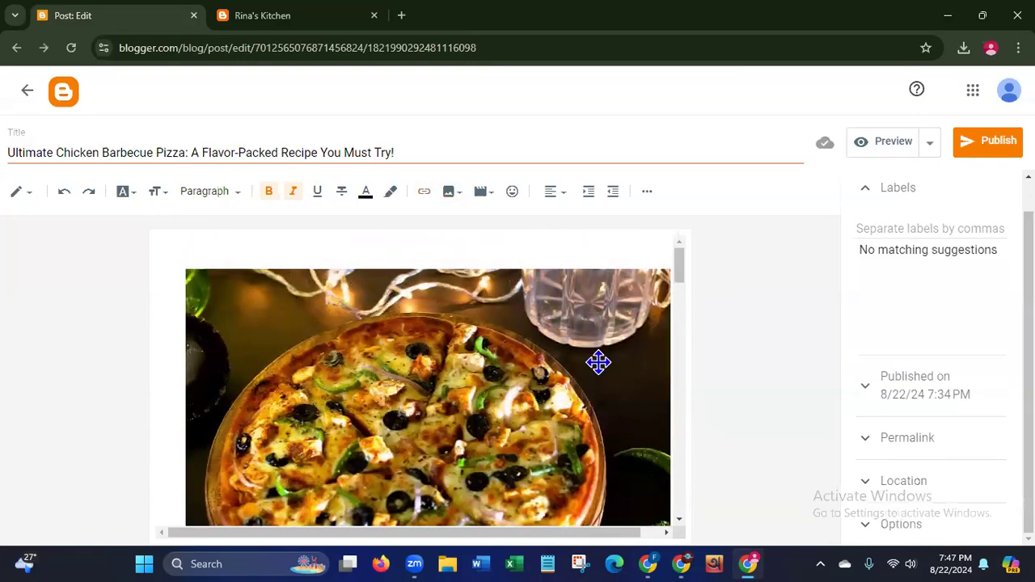
{"action": "mouse_move", "coordinate": [677, 272]}
{"action": "left_mouse_down"}
{"action": "mouse_move", "coordinate": [678, 304]}
{"action": "mouse_move", "coordinate": [680, 277]}
{"action": "left_mouse_up"}
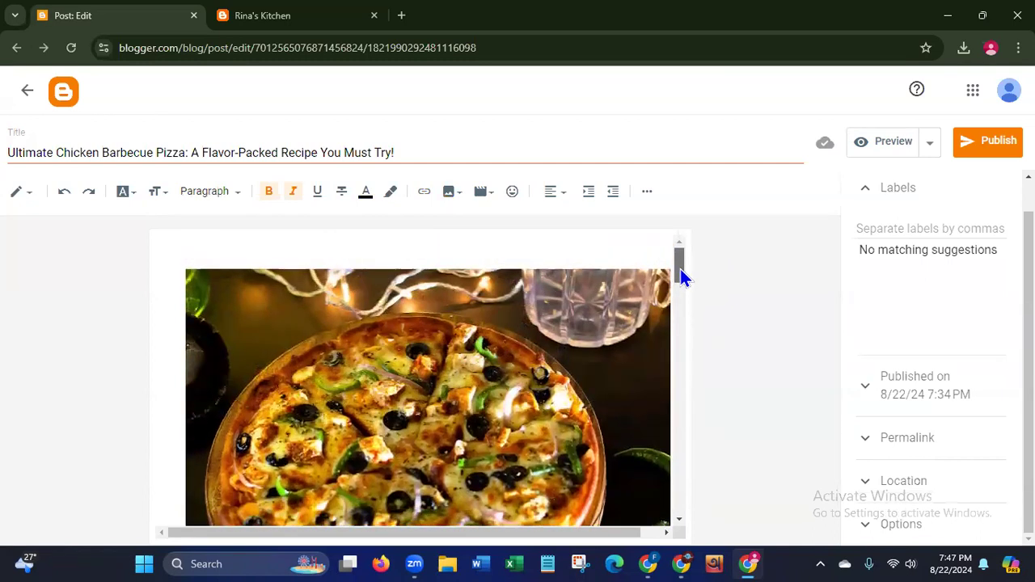
{"action": "left_click", "coordinate": [673, 317]}
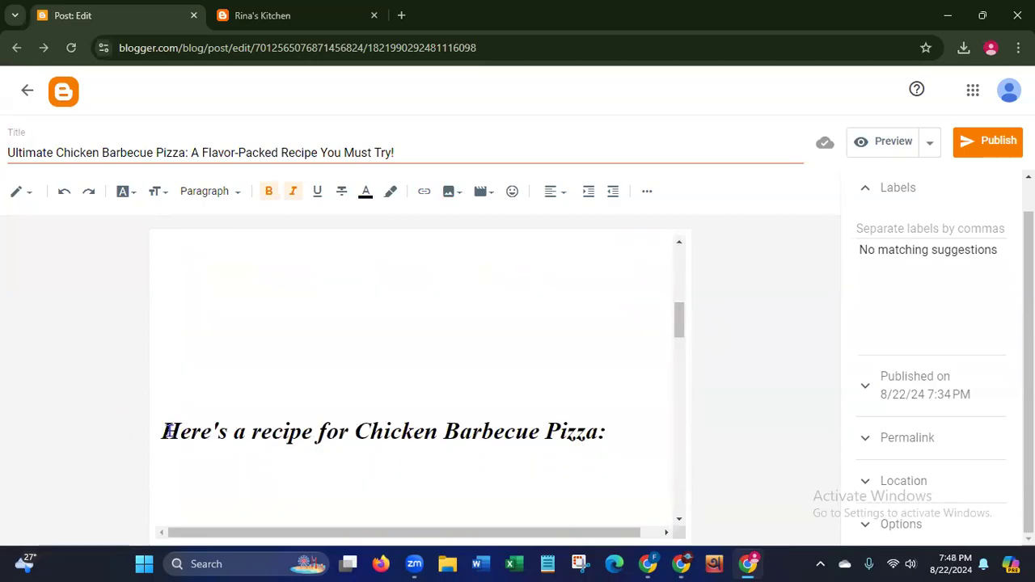
{"action": "scroll", "coordinate": [168, 431], "scroll_direction": "down", "scroll_amount": 3}
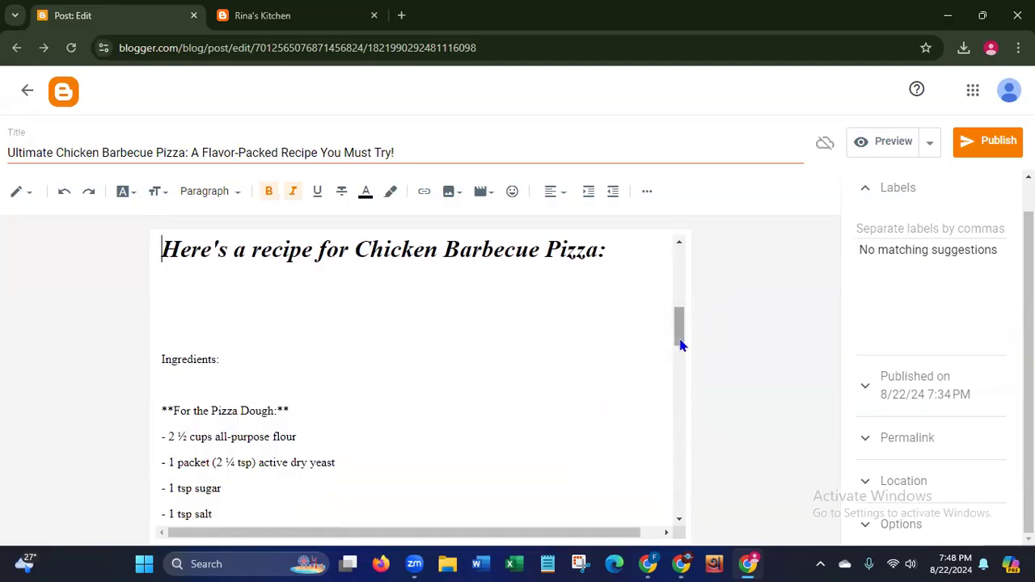
{"action": "left_click_drag", "start_coordinate": [682, 342], "coordinate": [683, 334]}
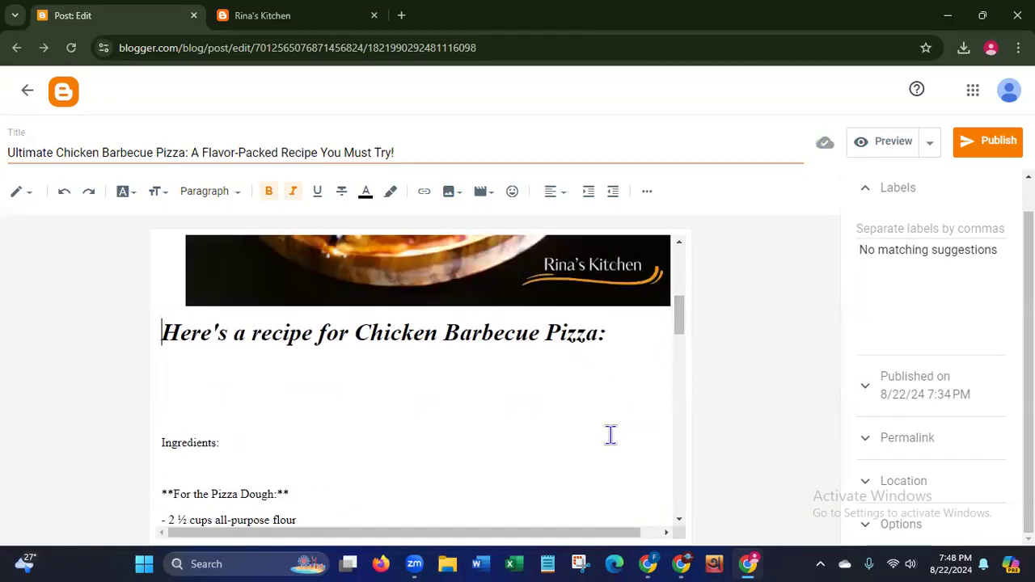
{"action": "key", "text": "Return"}
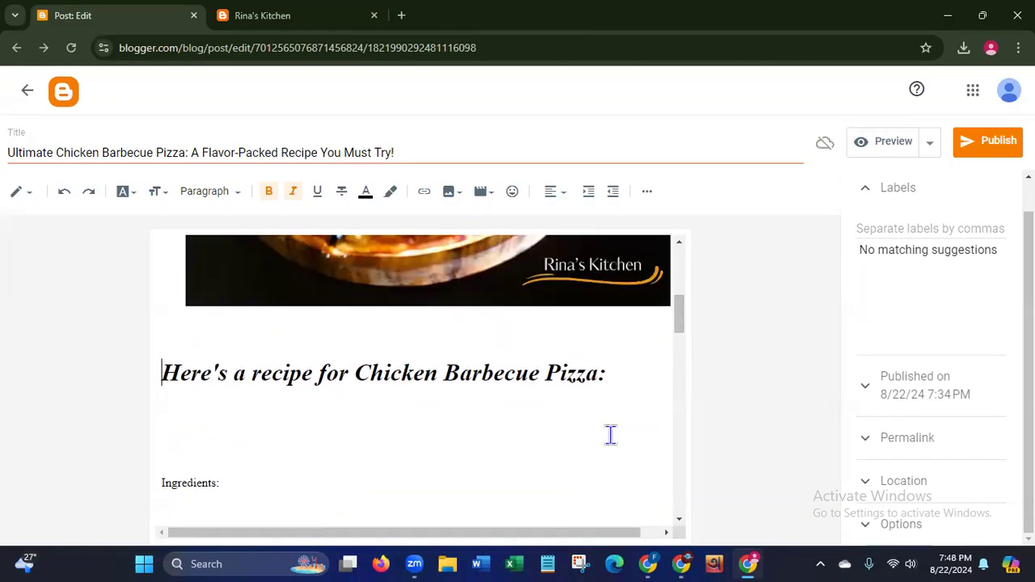
- Add the caption "Ultimate Chicken Barbecue Pizza" below the image, copying the text from the post title
{"action": "left_click", "coordinate": [435, 274]}
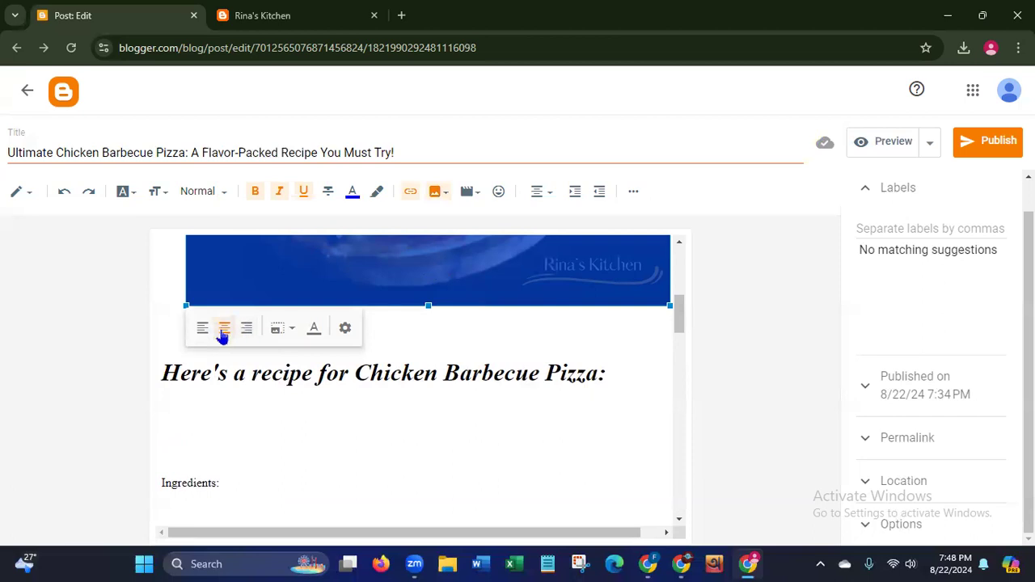
{"action": "left_click", "coordinate": [314, 328]}
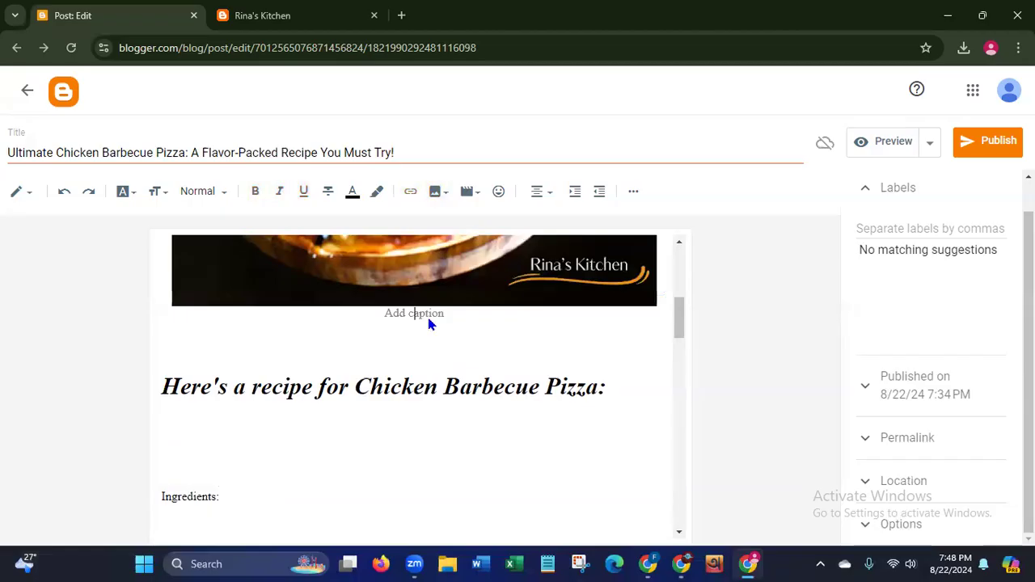
{"action": "left_click", "coordinate": [411, 321]}
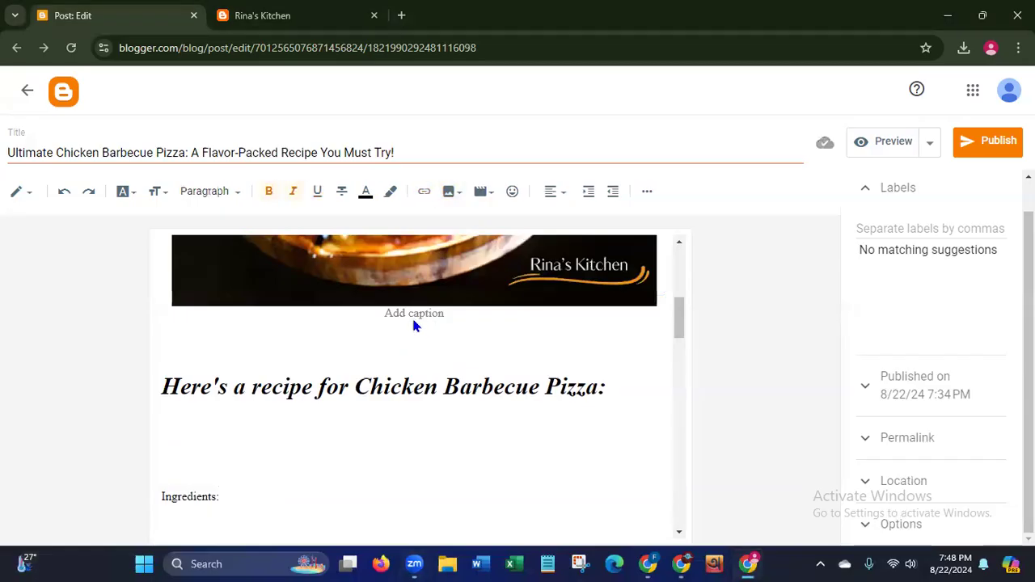
{"action": "left_click", "coordinate": [422, 312]}
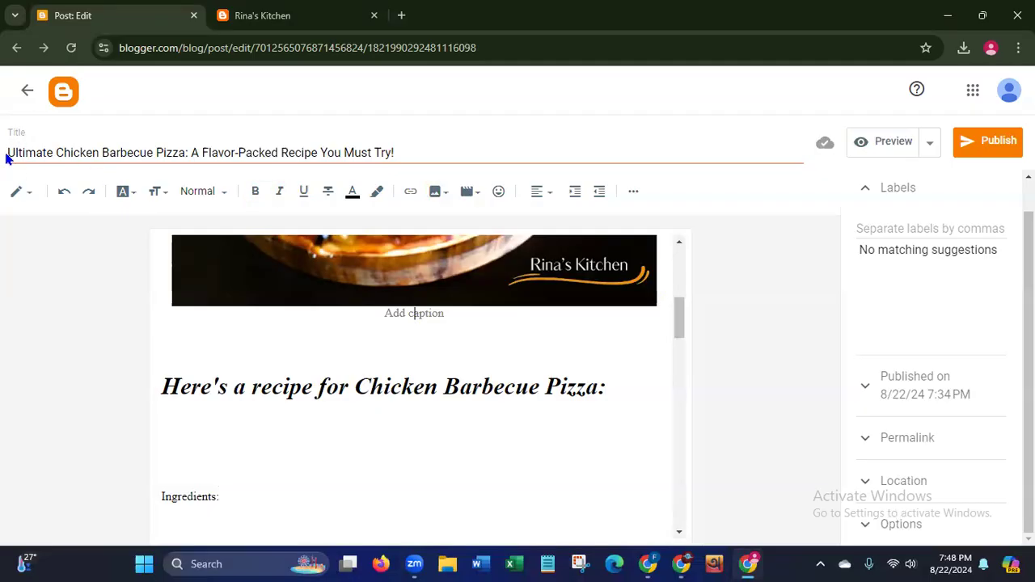
{"action": "left_click_drag", "start_coordinate": [7, 153], "coordinate": [186, 160]}
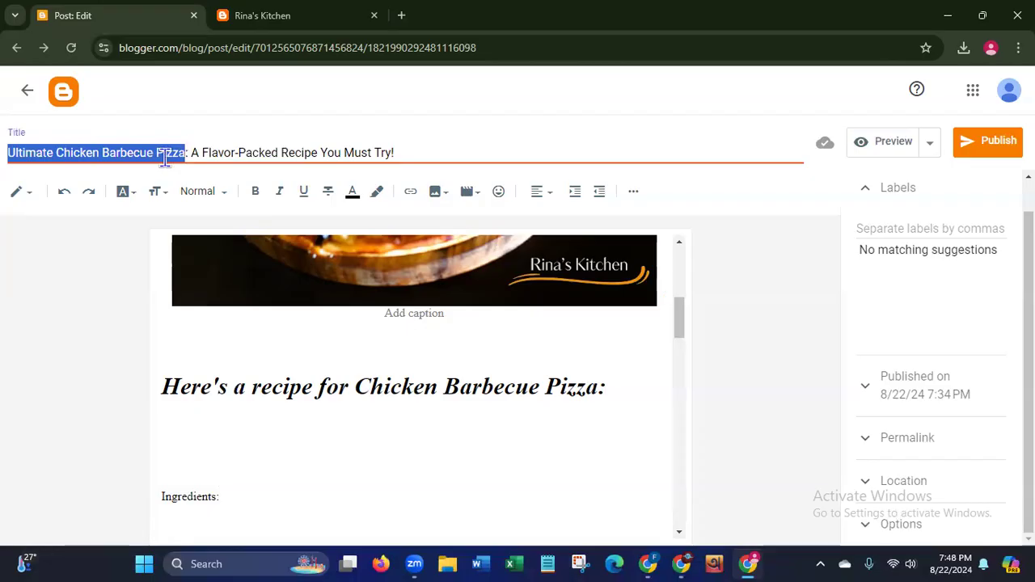
{"action": "right_click", "coordinate": [165, 158]}
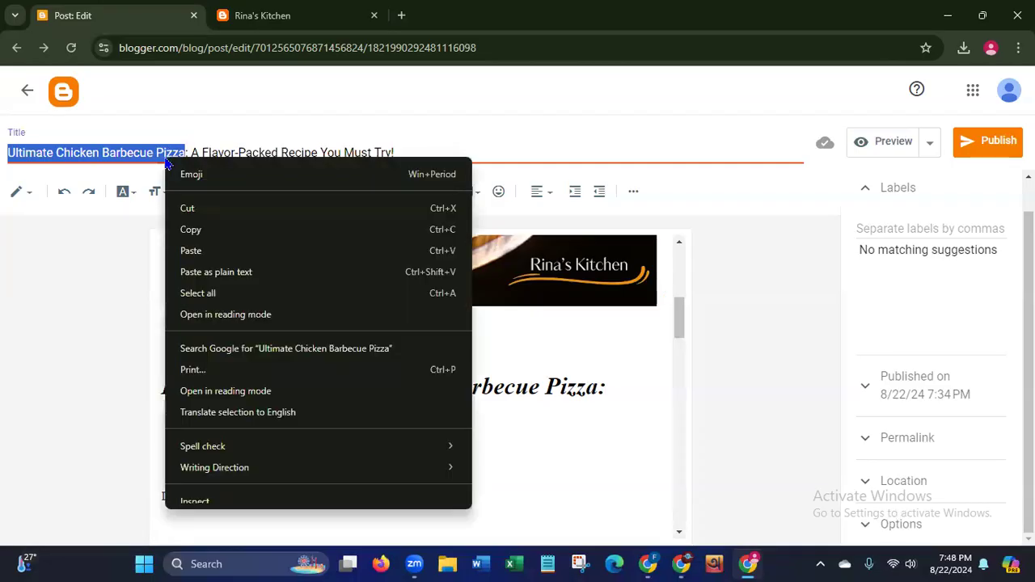
{"action": "left_click", "coordinate": [189, 230]}
{"action": "left_click", "coordinate": [421, 316]}
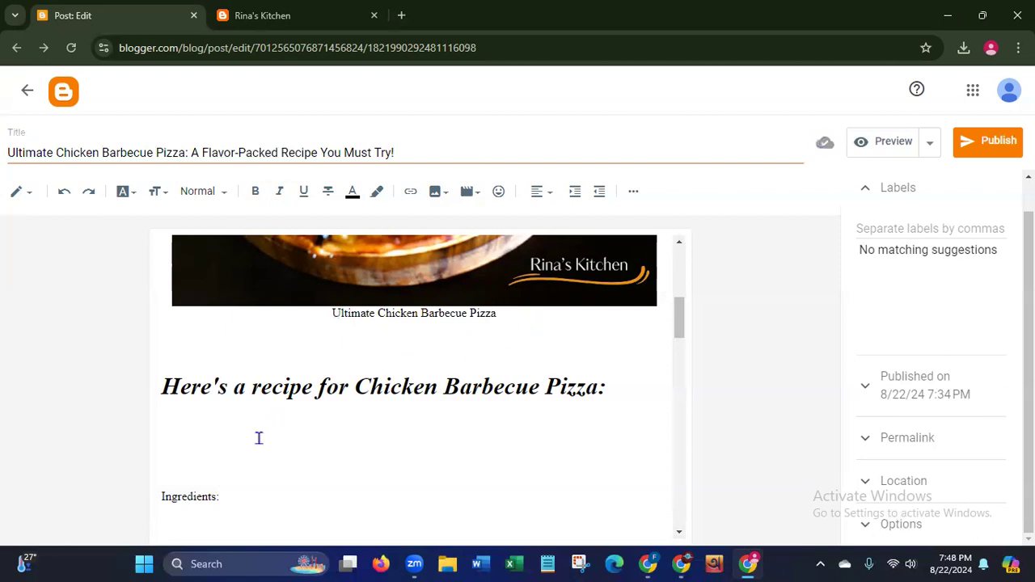
- Change the text colour of the "Here's a recipe for Chicken Barbecue Pizza:" heading to dark orange, RGB (180, 95, 6)
{"action": "scroll", "coordinate": [678, 324], "scroll_direction": "down", "scroll_amount": 1}
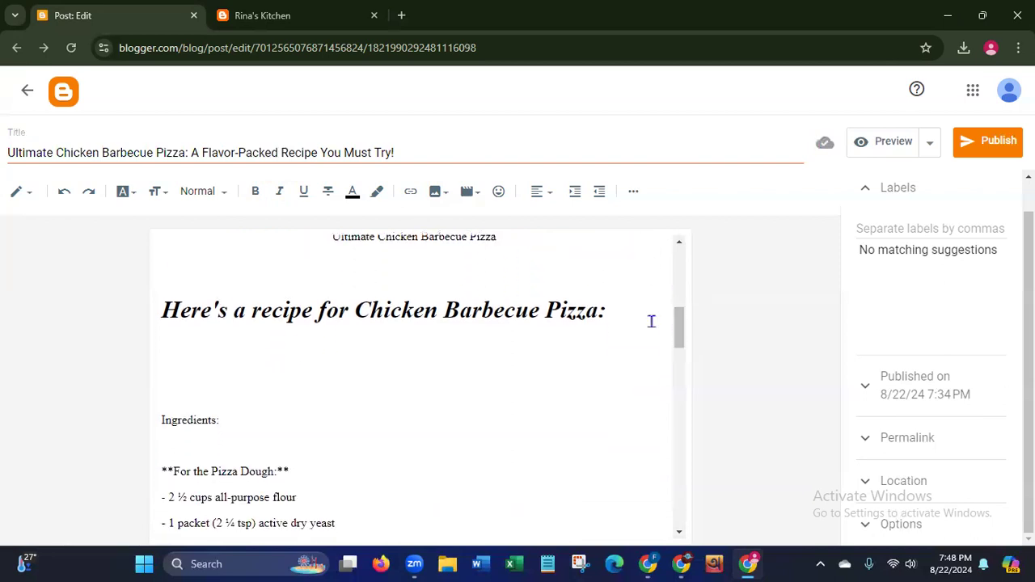
{"action": "left_click_drag", "start_coordinate": [399, 337], "coordinate": [136, 310]}
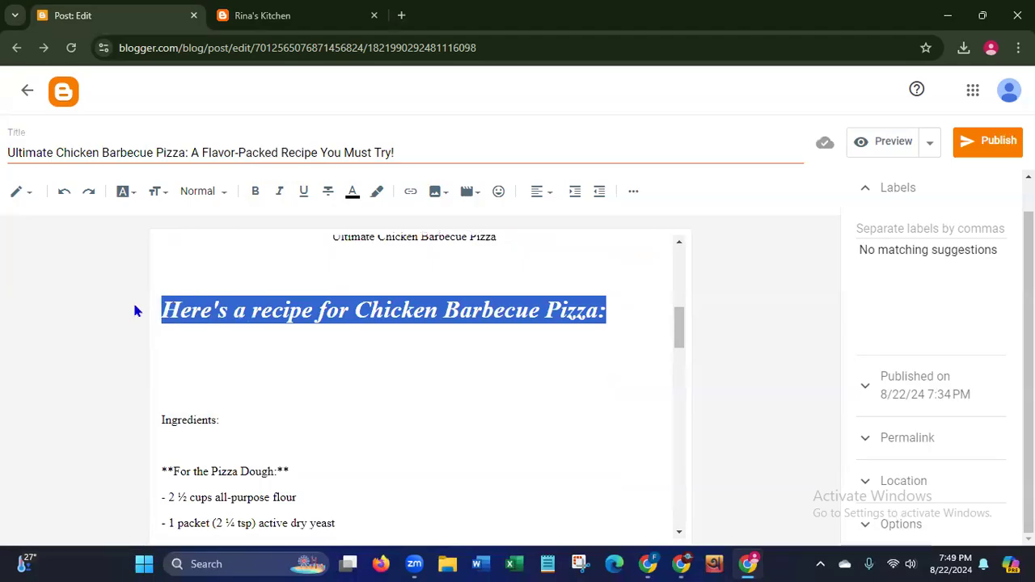
{"action": "left_click", "coordinate": [351, 194]}
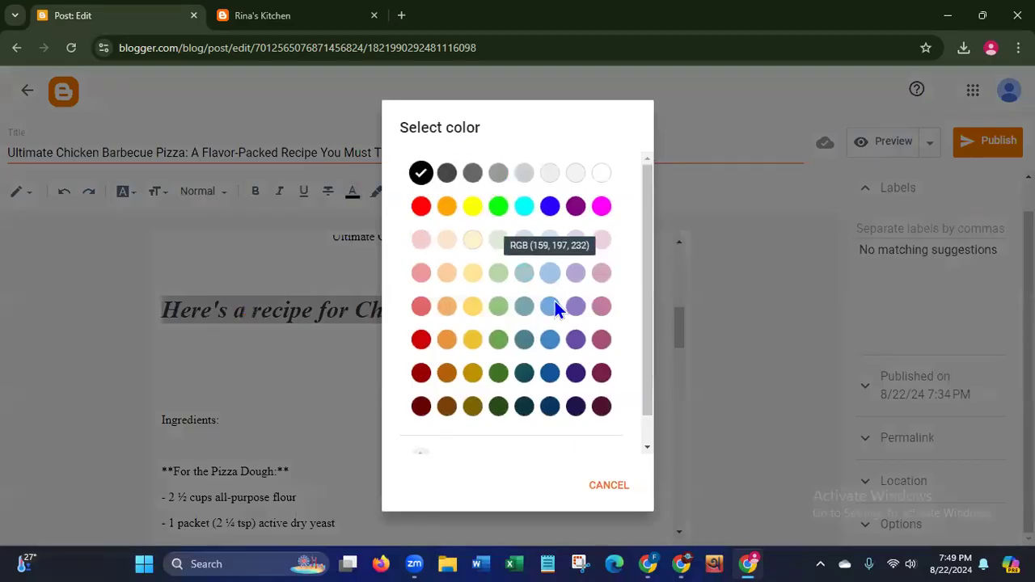
{"action": "left_click", "coordinate": [446, 373]}
{"action": "left_click", "coordinate": [432, 402]}
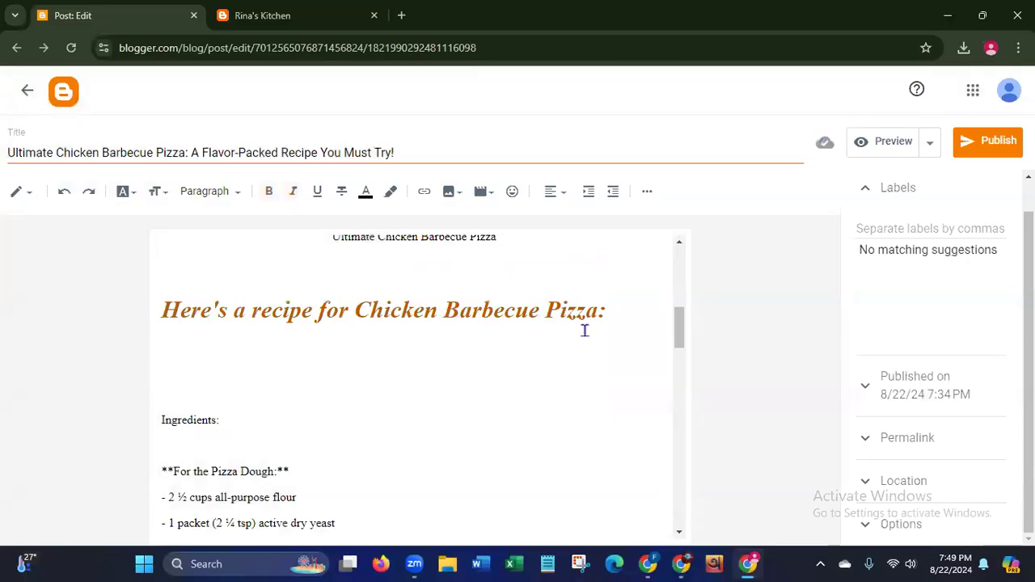
- Try a light grey and a darker grey text background colour at the end of the "Ingredients:" line
{"action": "left_click", "coordinate": [390, 197]}
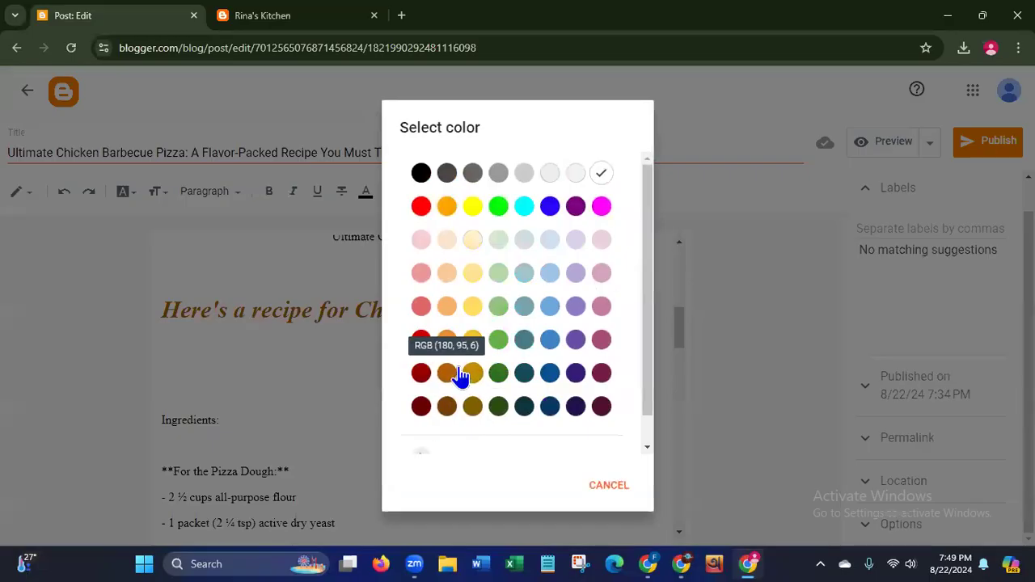
{"action": "left_click", "coordinate": [526, 182]}
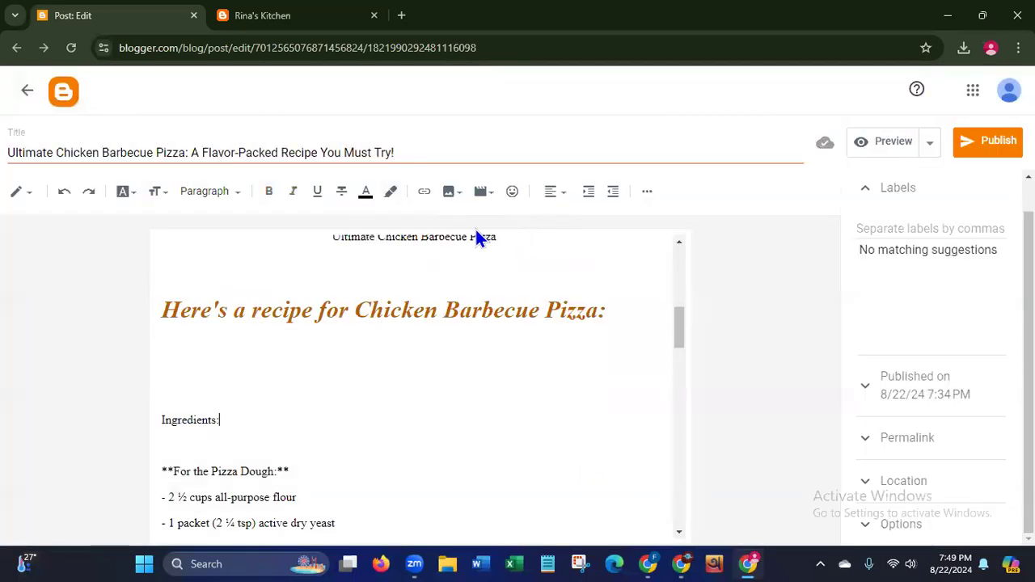
{"action": "left_click", "coordinate": [391, 192]}
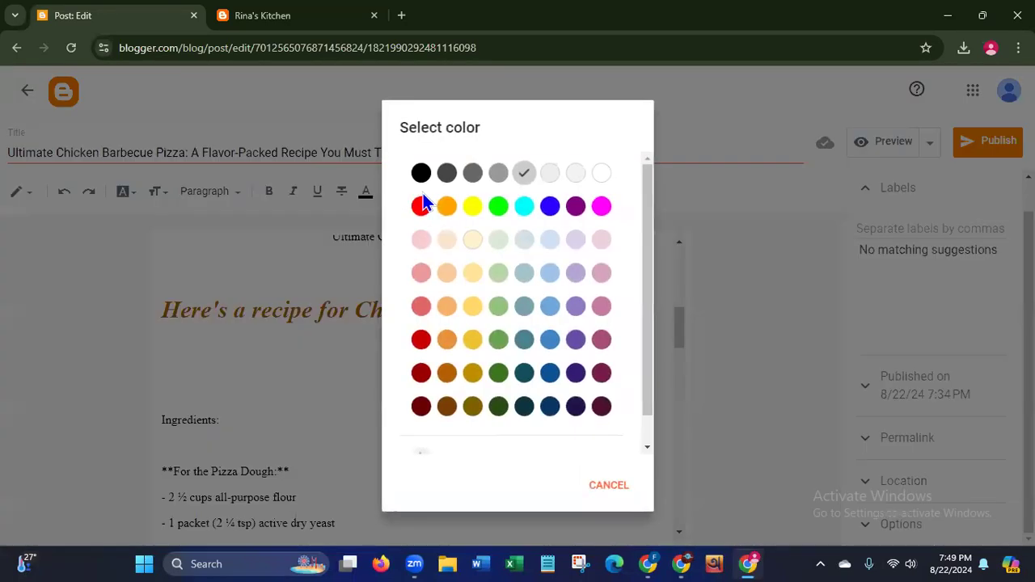
{"action": "left_click", "coordinate": [499, 173]}
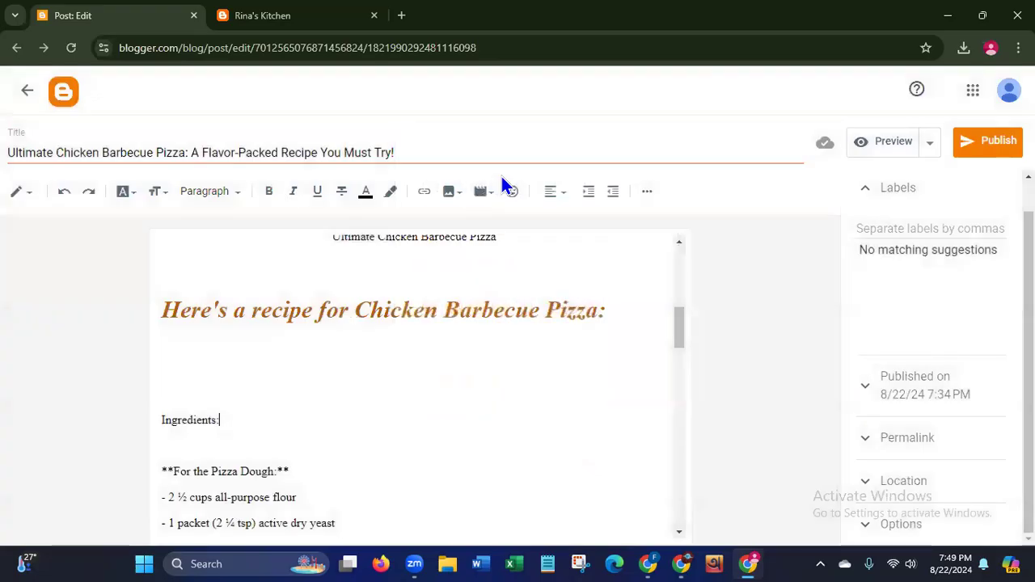
- Apply a pale yellow text background colour to the "Here's a recipe for Chicken Barbecue Pizza:" heading
{"action": "left_click_drag", "start_coordinate": [609, 312], "coordinate": [139, 305]}
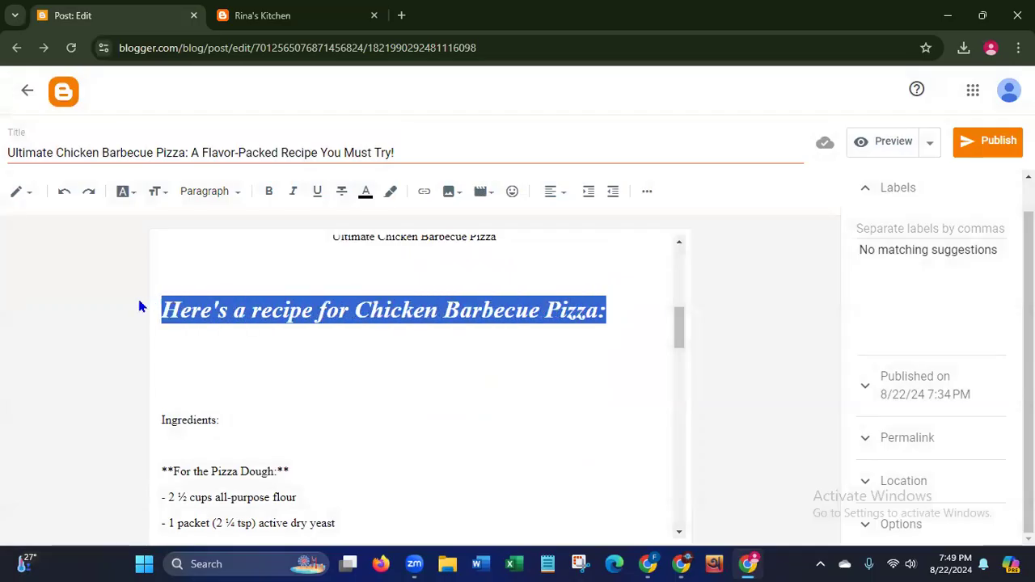
{"action": "left_click", "coordinate": [393, 194]}
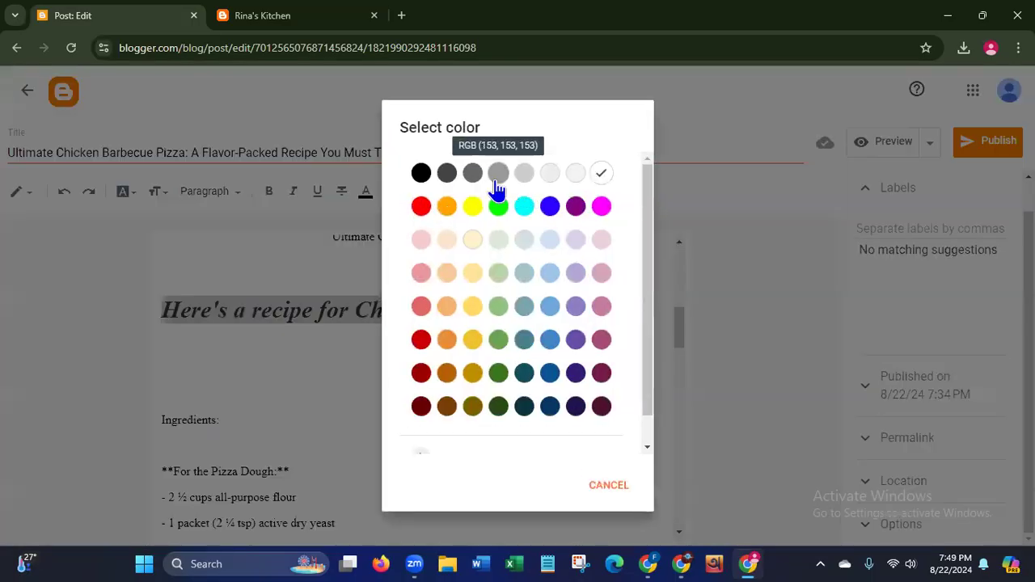
{"action": "left_click", "coordinate": [472, 239]}
{"action": "left_click", "coordinate": [420, 390]}
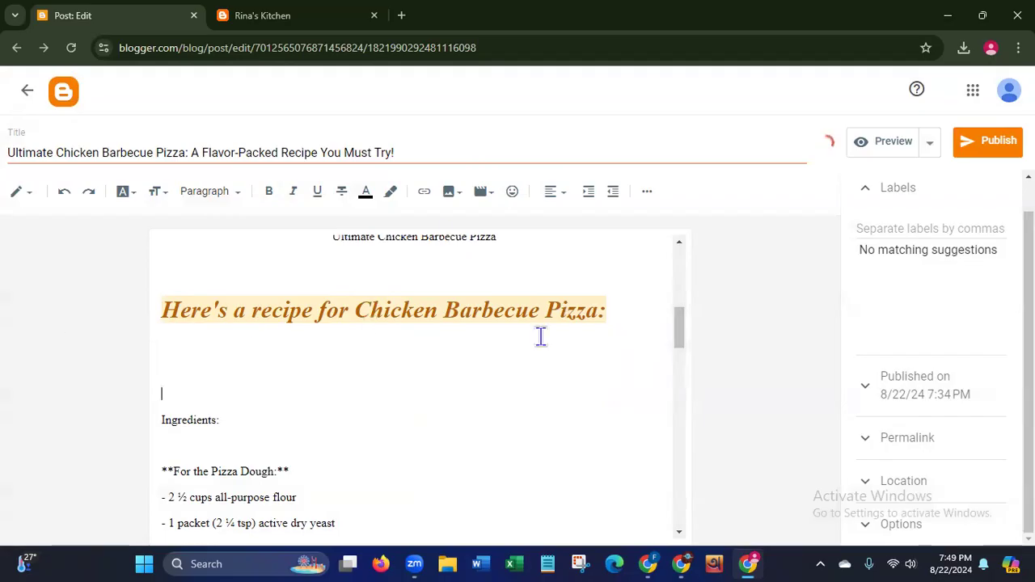
- Remove the extra blank lines between the recipe heading and the "Ingredients:" line, leaving one blank line
{"action": "scroll", "coordinate": [680, 316], "scroll_direction": "up", "scroll_amount": 2}
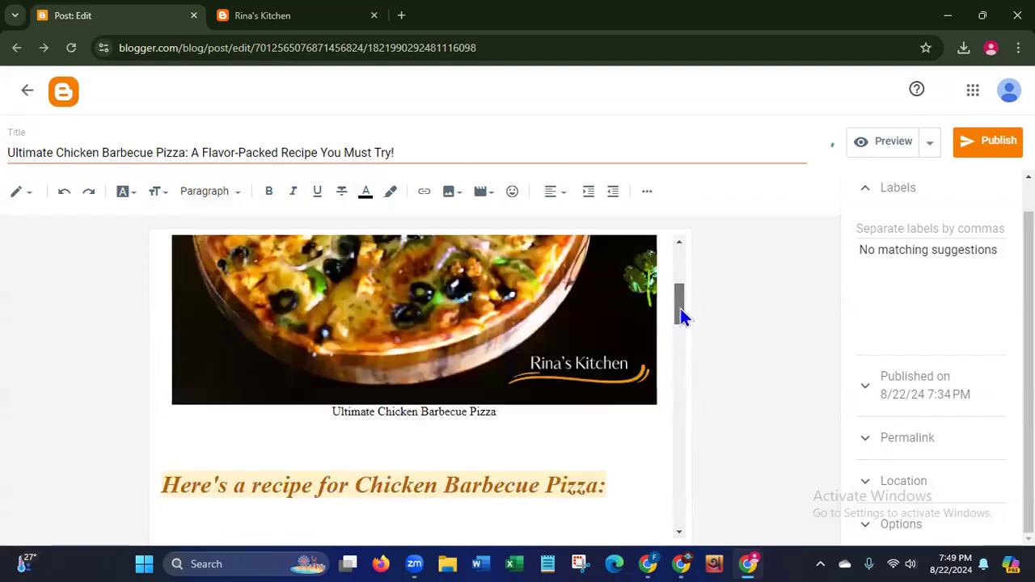
{"action": "scroll", "coordinate": [668, 347], "scroll_direction": "down", "scroll_amount": 2}
{"action": "scroll", "coordinate": [666, 348], "scroll_direction": "down", "scroll_amount": 1}
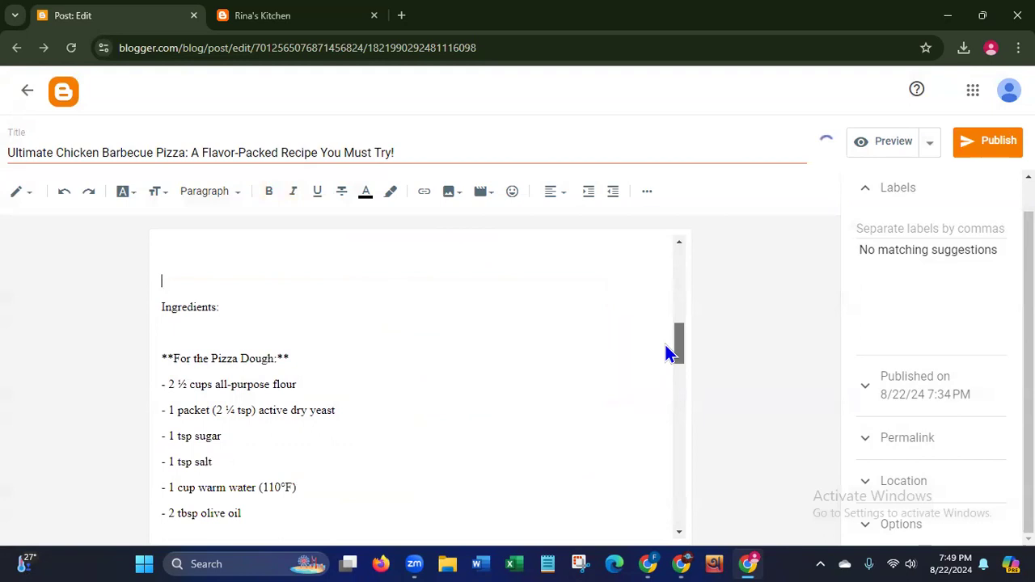
{"action": "scroll", "coordinate": [639, 340], "scroll_direction": "up", "scroll_amount": 1}
{"action": "left_click", "coordinate": [163, 403]}
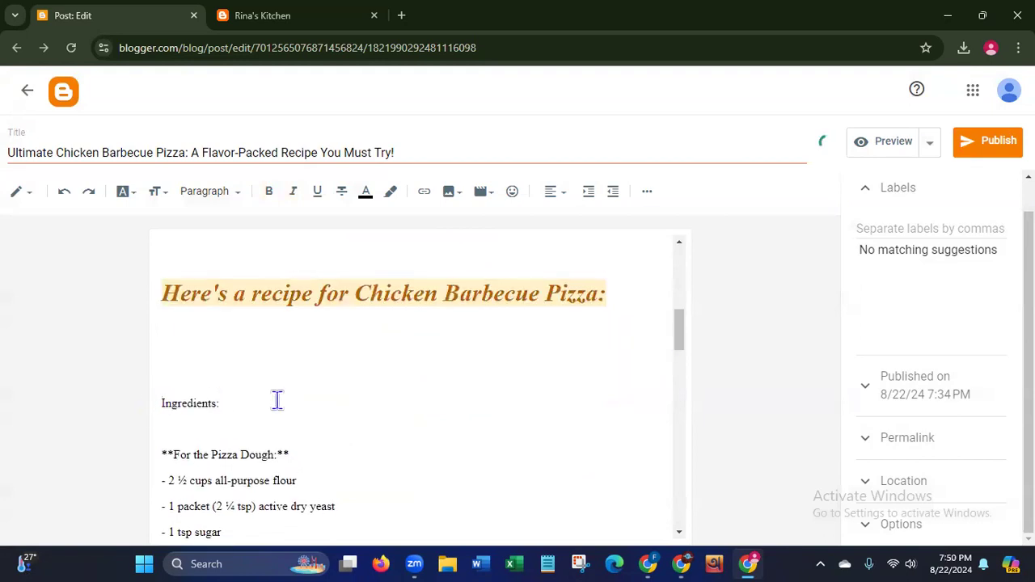
{"action": "key", "text": "BackSpace"}
{"action": "key", "text": "BackSpace"}
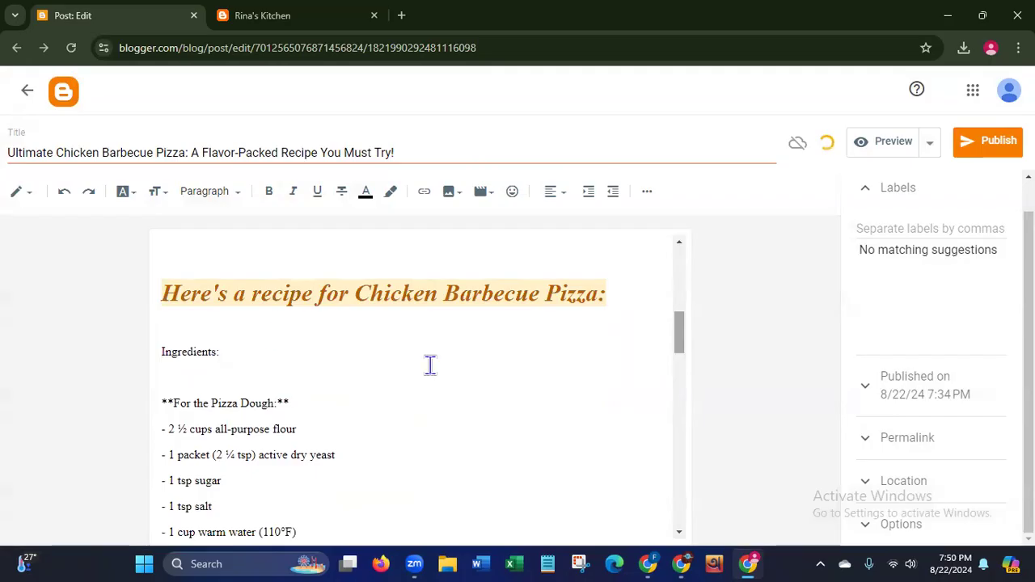
- Make the "Ingredients:" line bold and set its font size to Medium
{"action": "triple_click", "coordinate": [196, 351]}
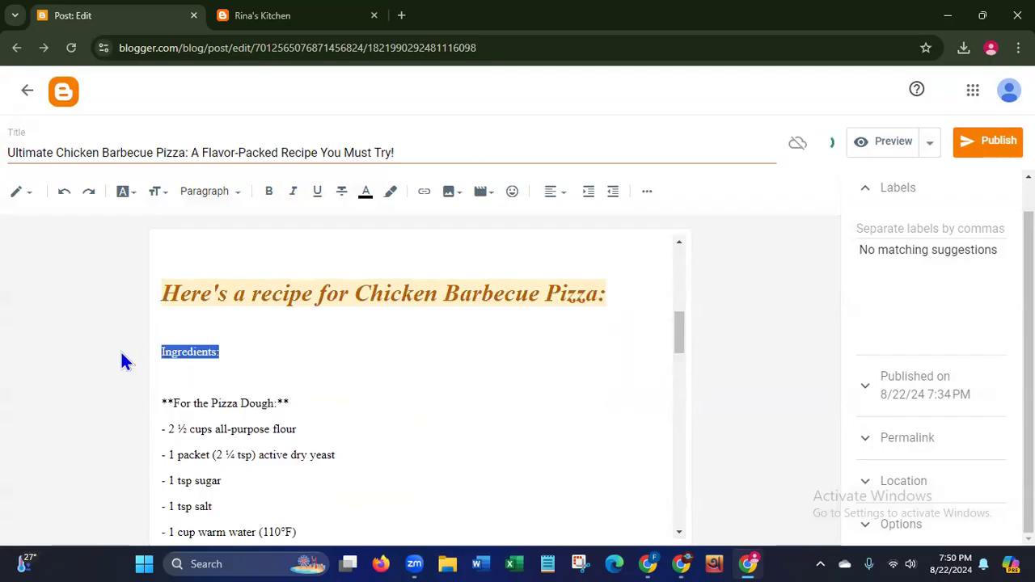
{"action": "left_click", "coordinate": [268, 191]}
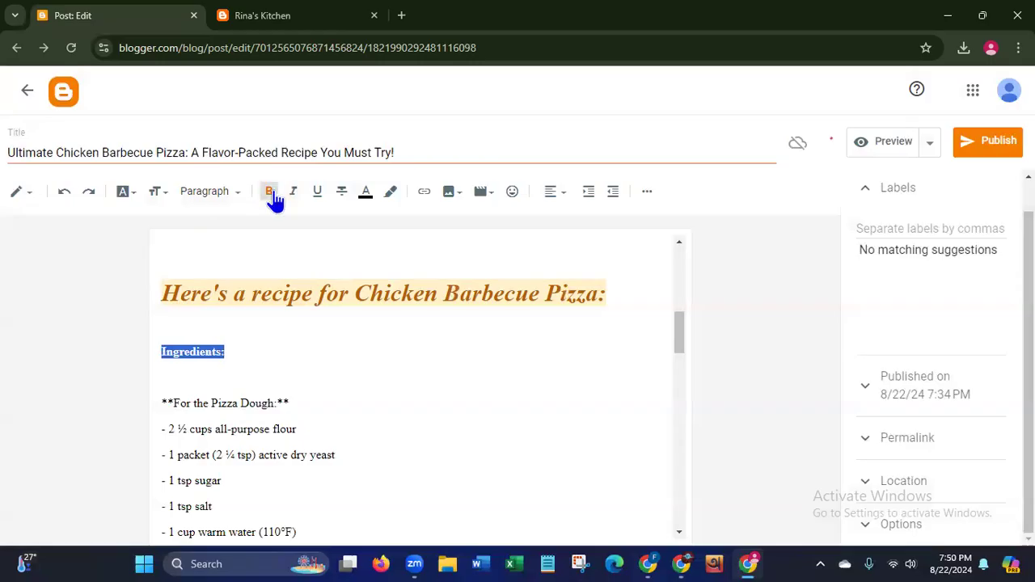
{"action": "left_click", "coordinate": [157, 192]}
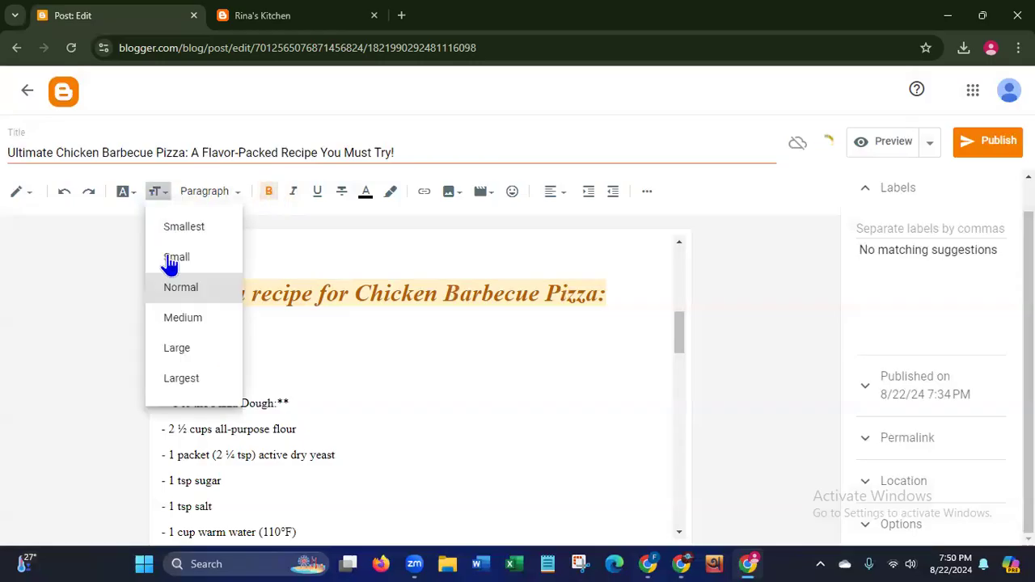
{"action": "left_click", "coordinate": [167, 327]}
{"action": "left_click", "coordinate": [345, 397]}
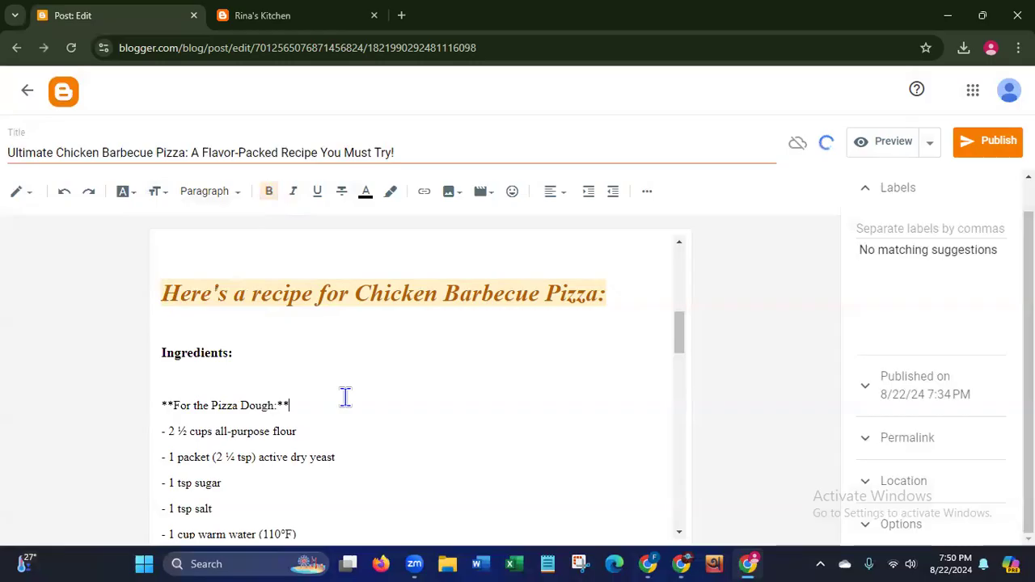
- Set the font size of the "Ingredients:" line to Large
{"action": "left_click", "coordinate": [252, 350]}
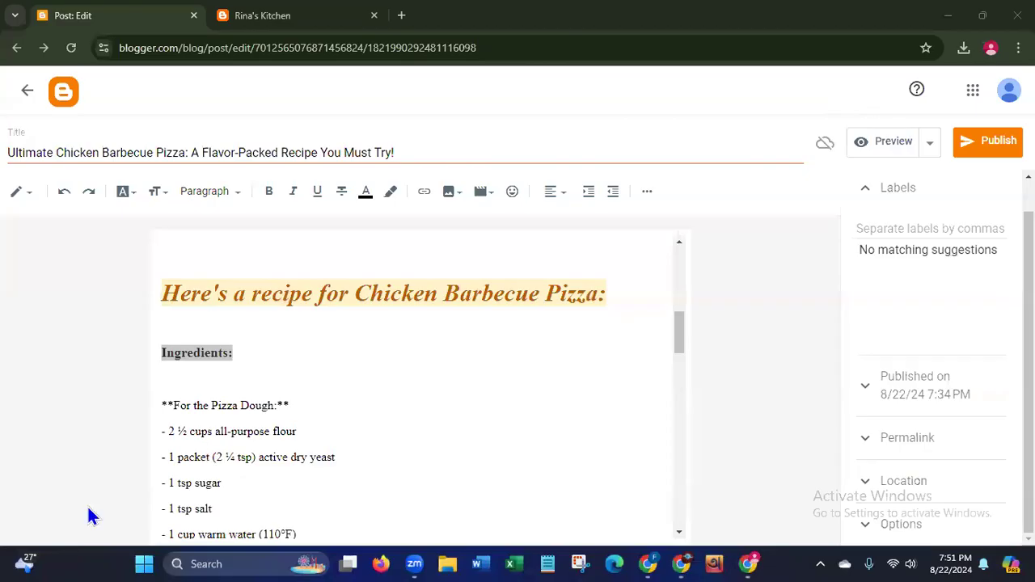
{"action": "left_click", "coordinate": [296, 353]}
{"action": "left_click_drag", "start_coordinate": [247, 353], "coordinate": [100, 356]}
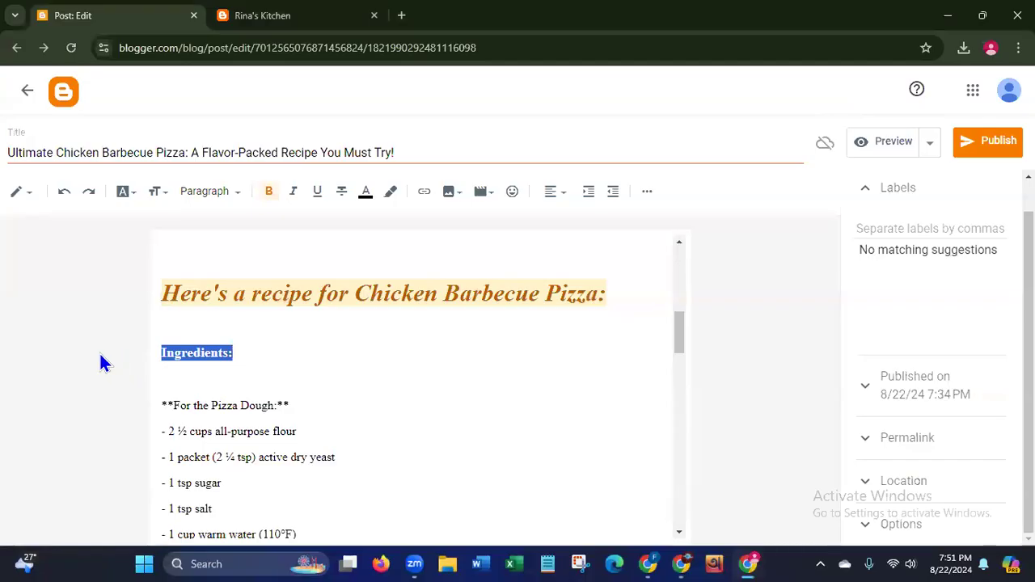
{"action": "left_click", "coordinate": [154, 194]}
{"action": "left_click", "coordinate": [159, 355]}
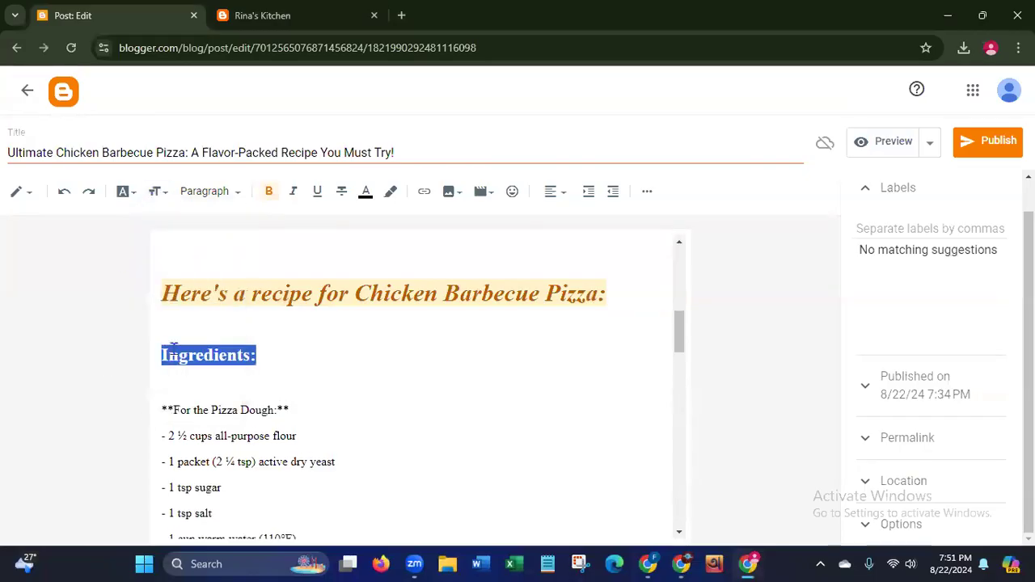
{"action": "left_click", "coordinate": [385, 390]}
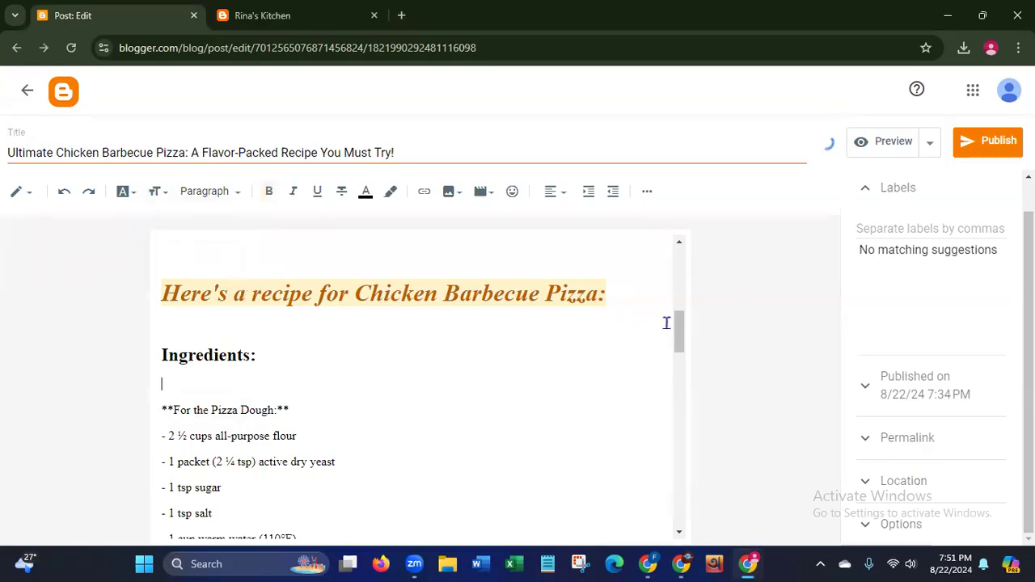
- Delete the double asterisks before and after "For the Pizza Dough:"
{"action": "left_click_drag", "start_coordinate": [682, 332], "coordinate": [680, 347]}
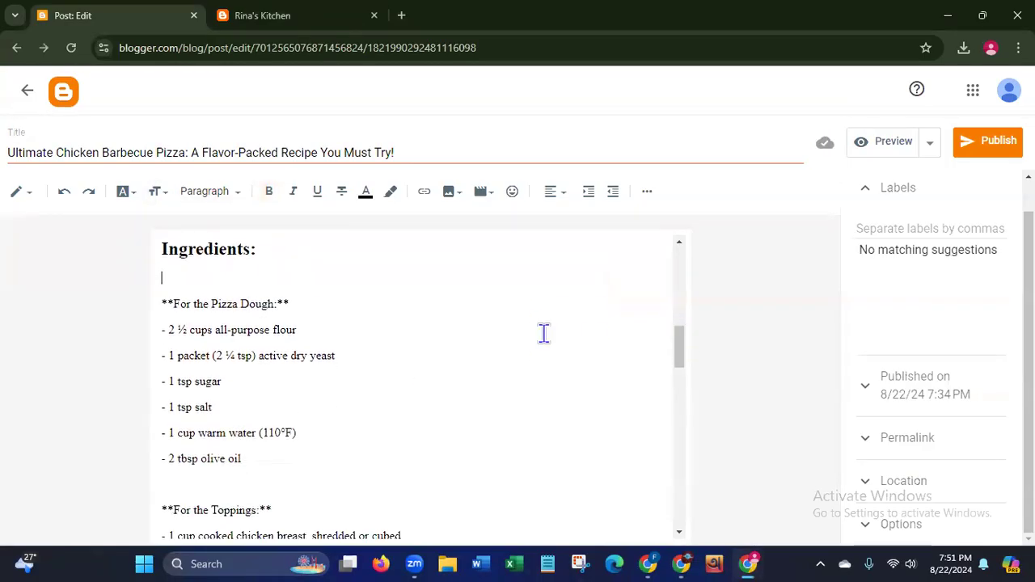
{"action": "left_click", "coordinate": [172, 305]}
{"action": "key", "text": "BackSpace"}
{"action": "key", "text": "BackSpace"}
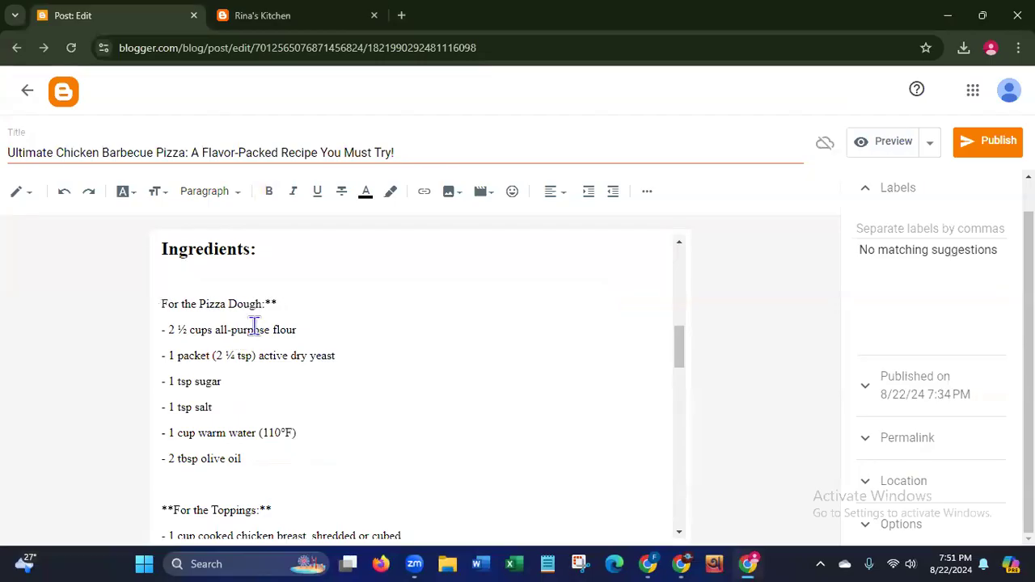
{"action": "left_click", "coordinate": [288, 304]}
{"action": "key", "text": "BackSpace"}
{"action": "key", "text": "BackSpace"}
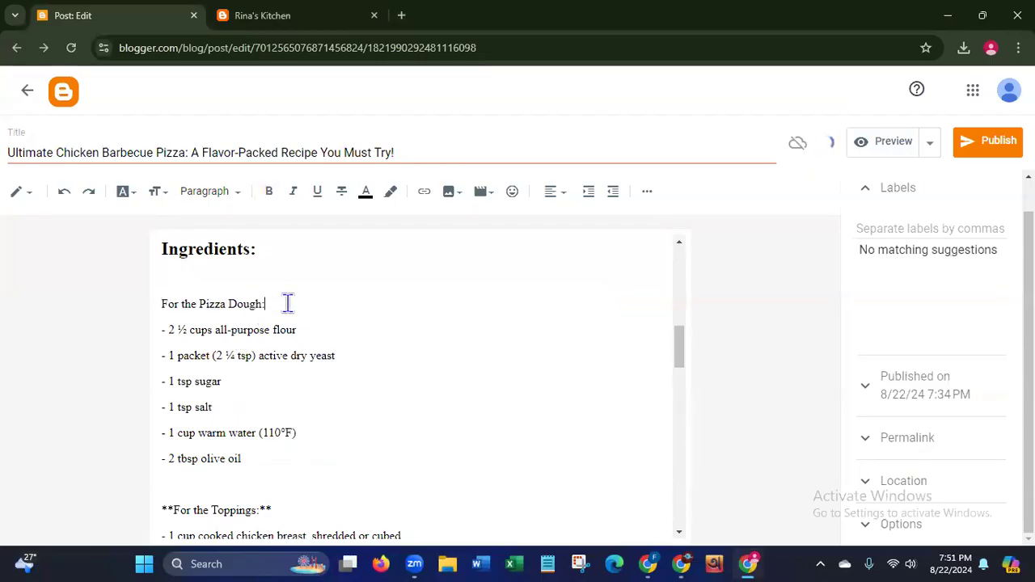
- Set the font size of the "For the Pizza Dough:" line to Medium
{"action": "left_click_drag", "start_coordinate": [285, 303], "coordinate": [153, 305]}
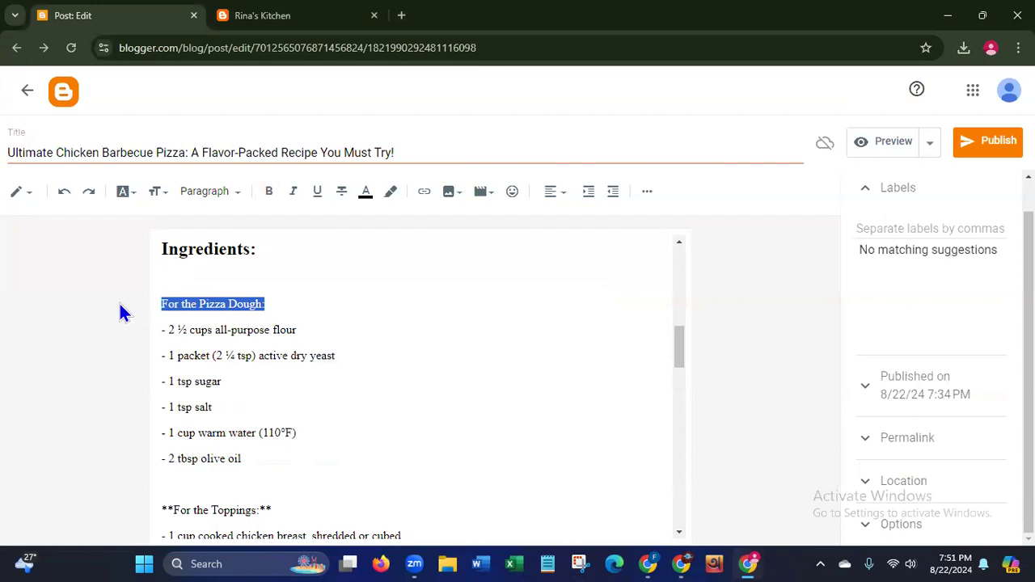
{"action": "left_click", "coordinate": [157, 192]}
{"action": "left_click", "coordinate": [166, 319]}
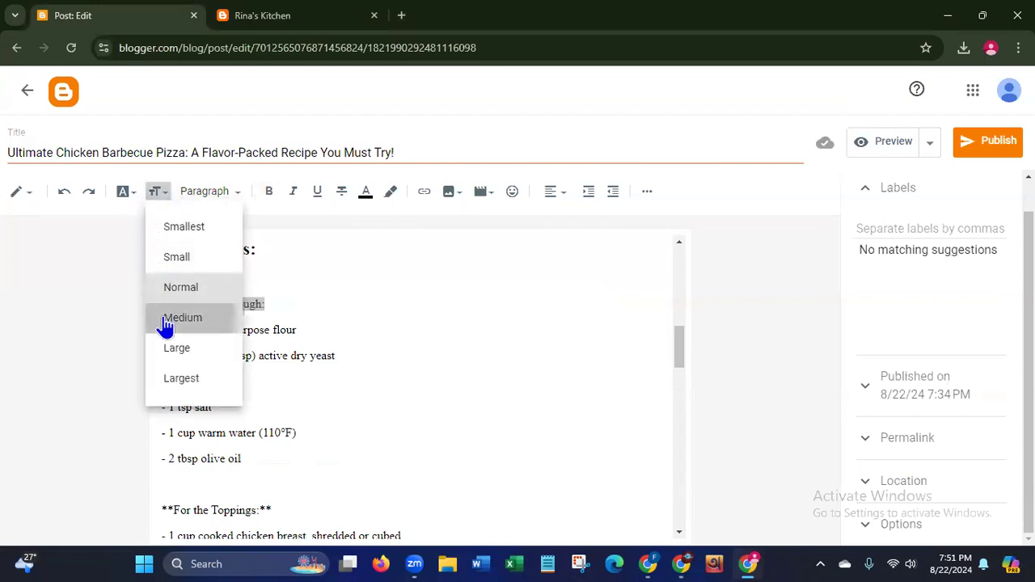
{"action": "left_click", "coordinate": [354, 389]}
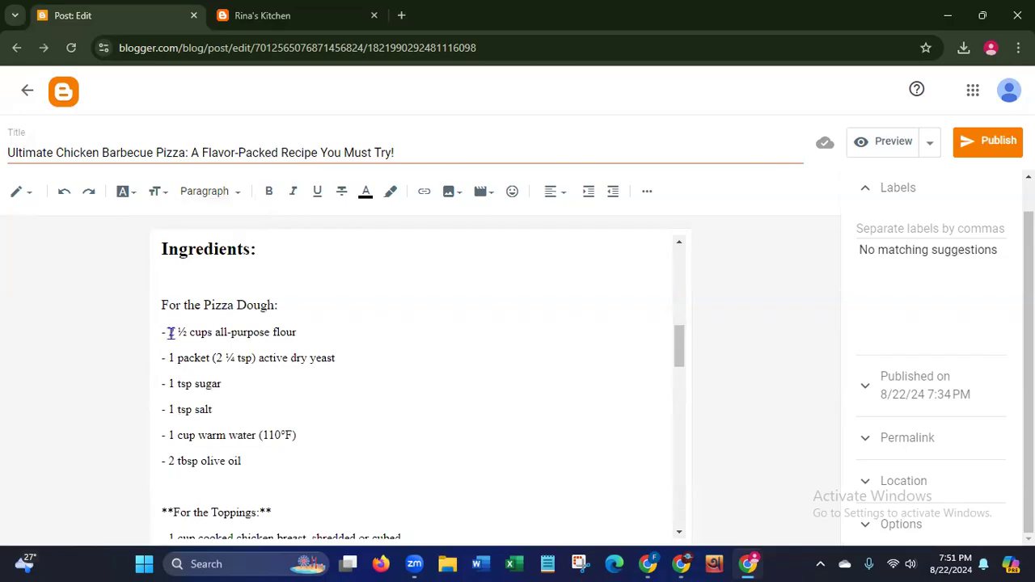
- Replace the dash before "2 ½ cups all-purpose flour" with a right-pointing hand emoji from the special characters
{"action": "key", "text": "BackSpace"}
{"action": "key", "text": "BackSpace"}
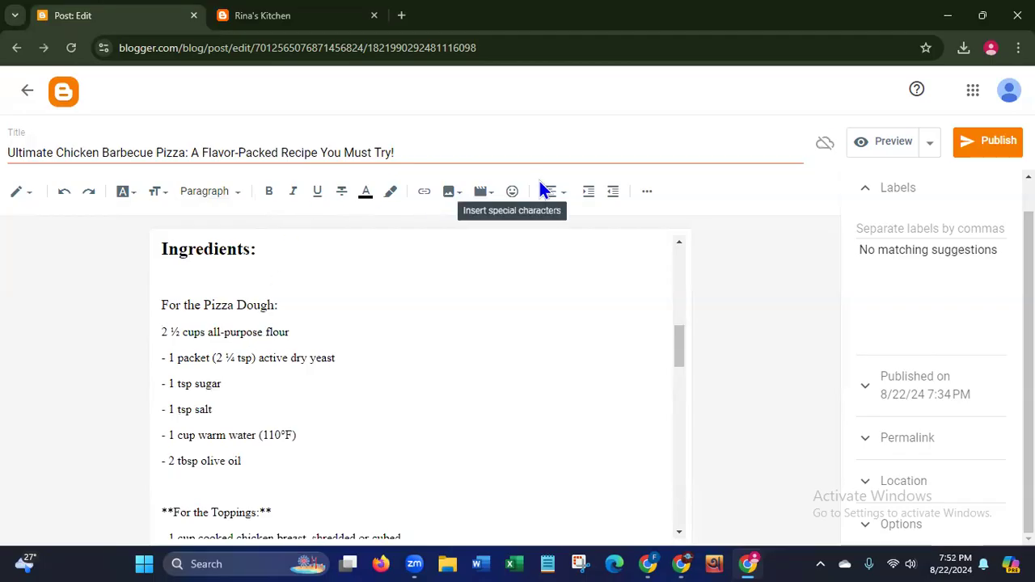
{"action": "left_click", "coordinate": [512, 192]}
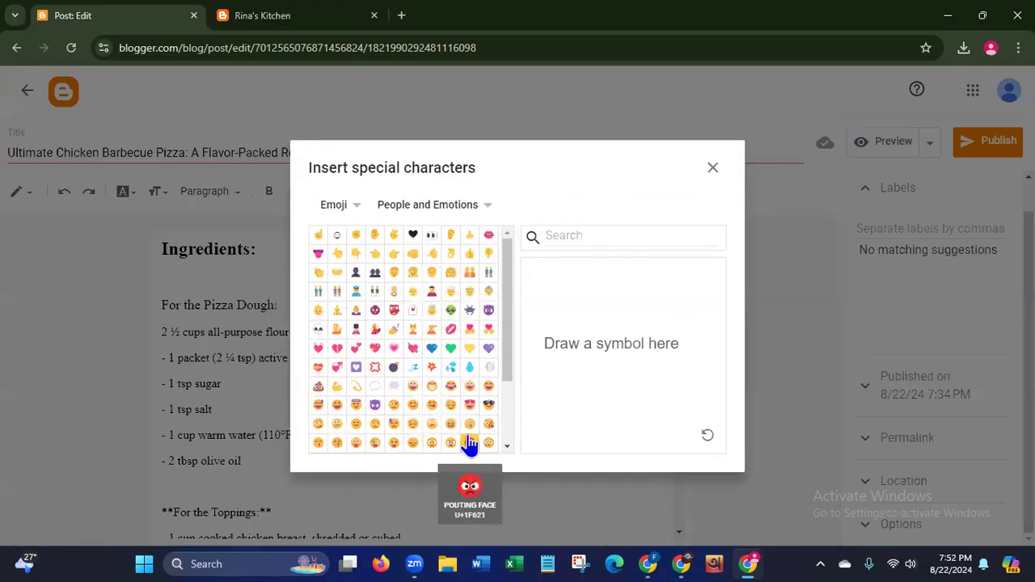
{"action": "mouse_move", "coordinate": [508, 352]}
{"action": "left_mouse_down"}
{"action": "mouse_move", "coordinate": [507, 433]}
{"action": "mouse_move", "coordinate": [511, 369]}
{"action": "left_mouse_up"}
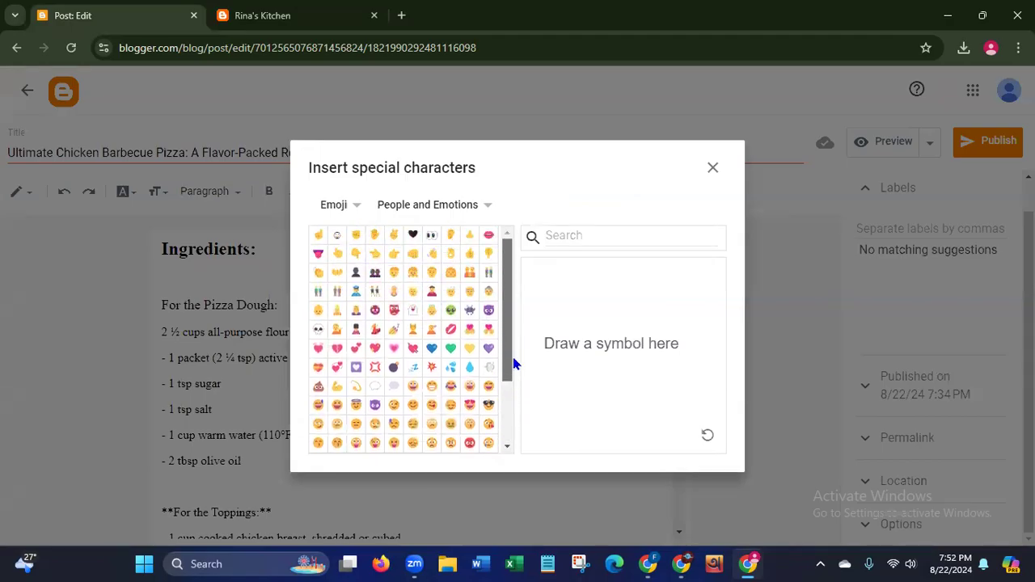
{"action": "left_click", "coordinate": [392, 257]}
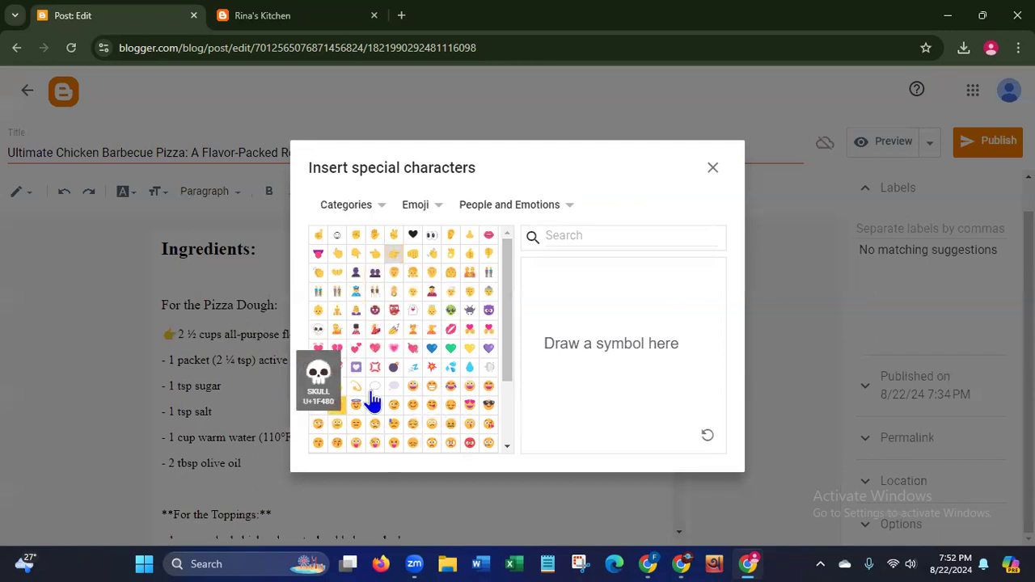
{"action": "left_click", "coordinate": [713, 169]}
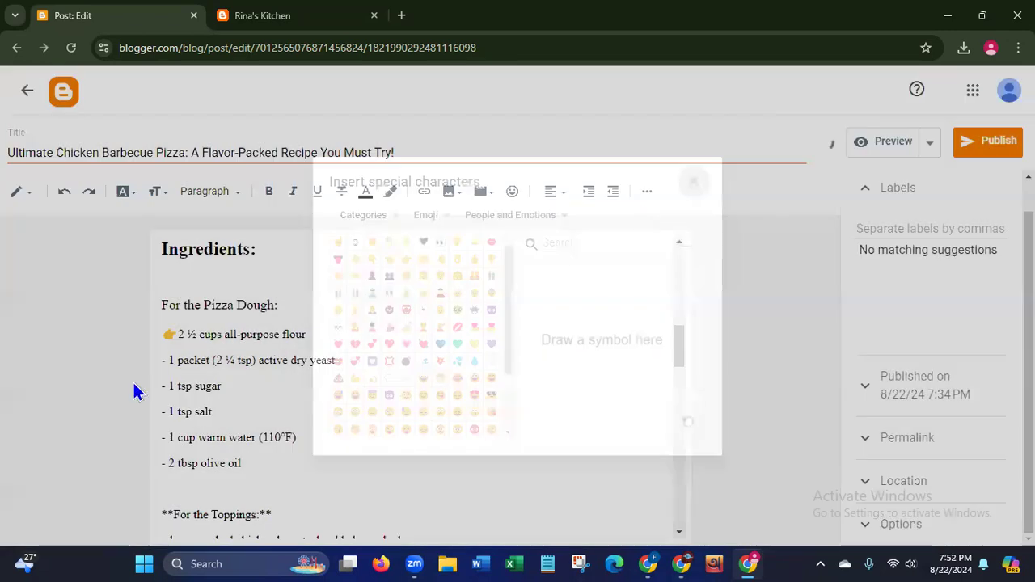
- Remove the dash before the active dry yeast ingredient and copy the pointing hand emoji from the flour line
{"action": "left_click", "coordinate": [167, 360]}
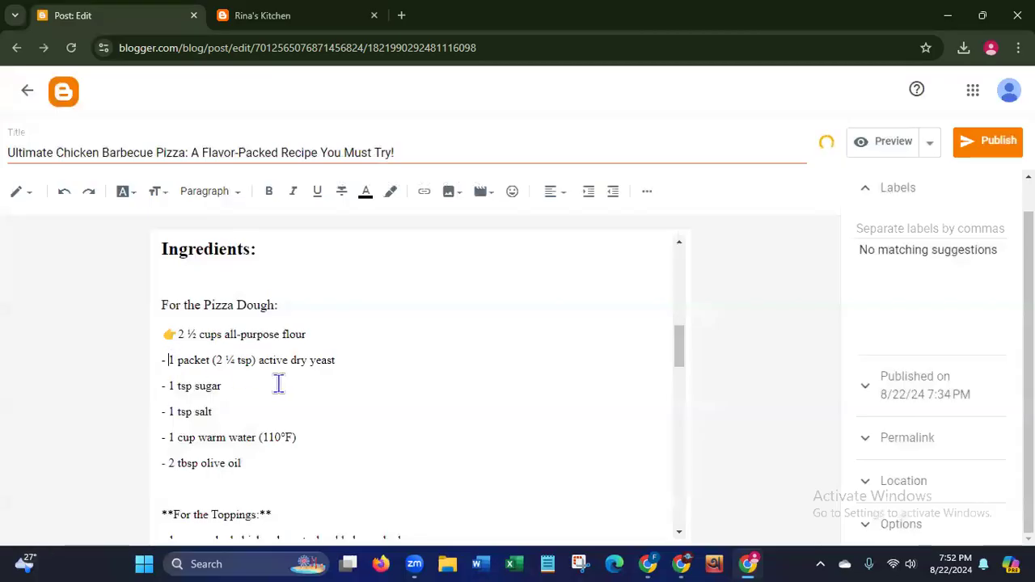
{"action": "key", "text": "BackSpace"}
{"action": "key", "text": "BackSpace"}
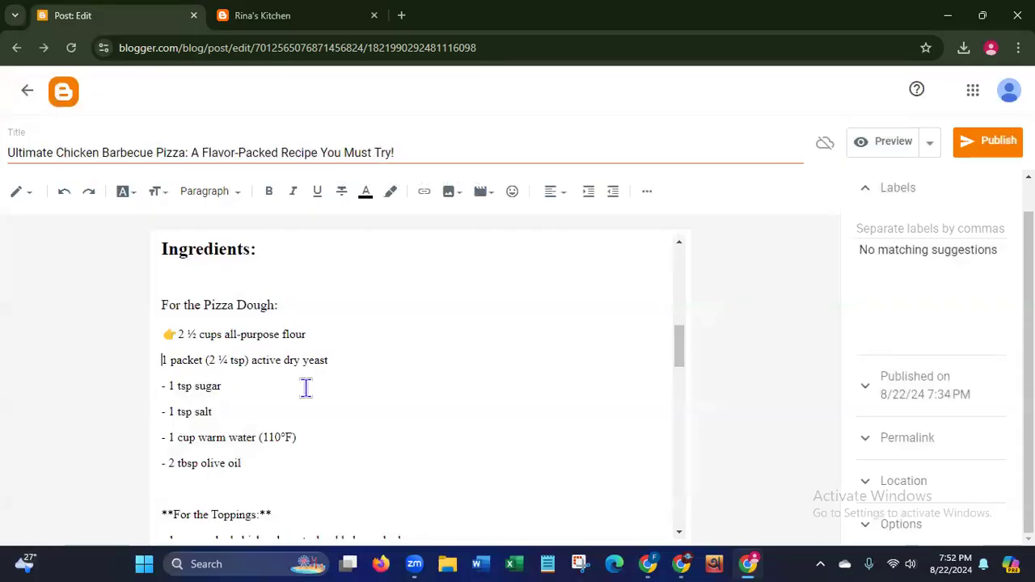
{"action": "left_click_drag", "start_coordinate": [175, 334], "coordinate": [161, 334]}
{"action": "key", "text": "ctrl+c"}
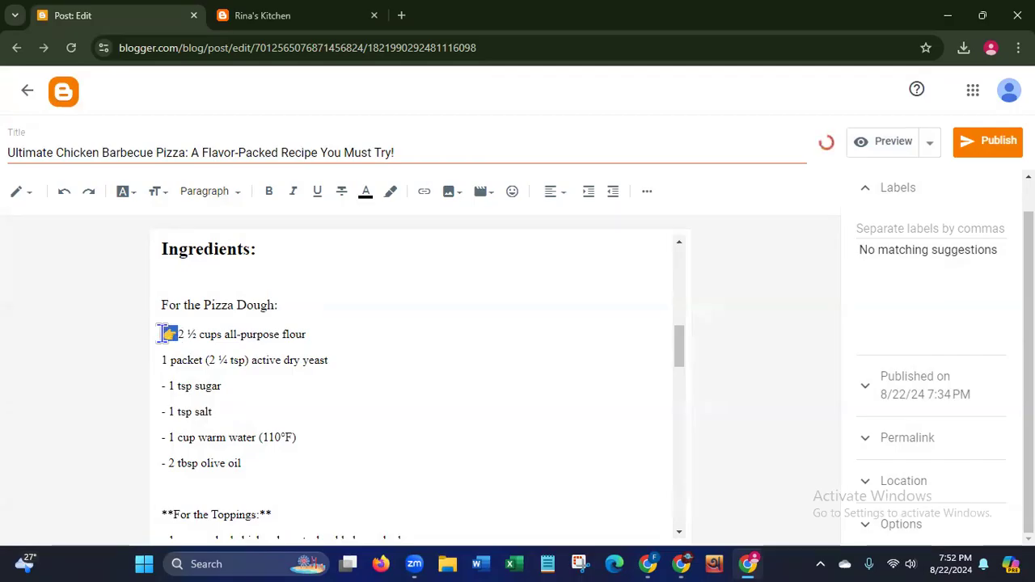
{"action": "left_click", "coordinate": [163, 334]}
{"action": "key", "text": "ctrl+v"}
{"action": "key", "text": "ctrl+v"}
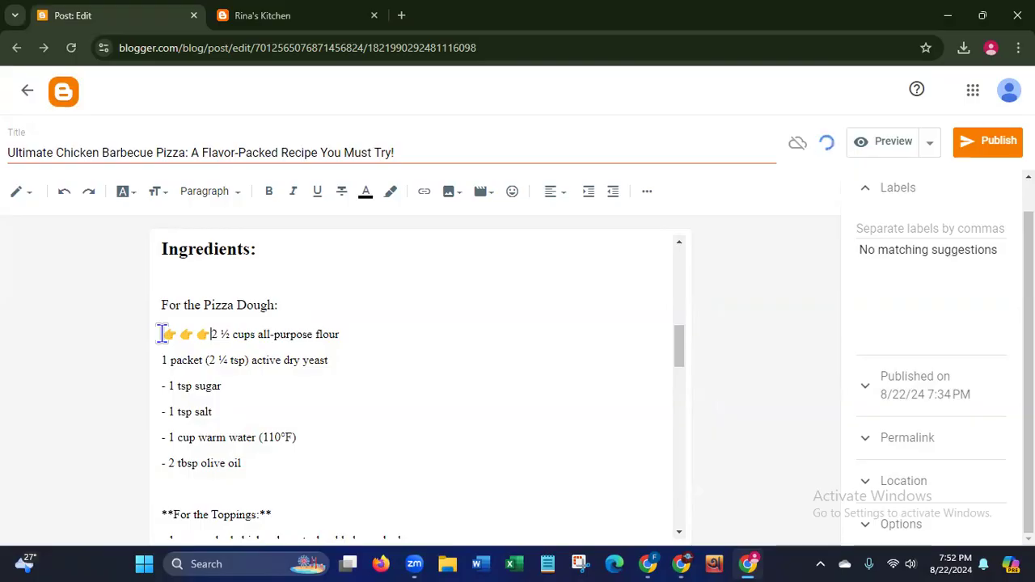
{"action": "key", "text": "ctrl+v"}
{"action": "key", "text": "ctrl+v"}
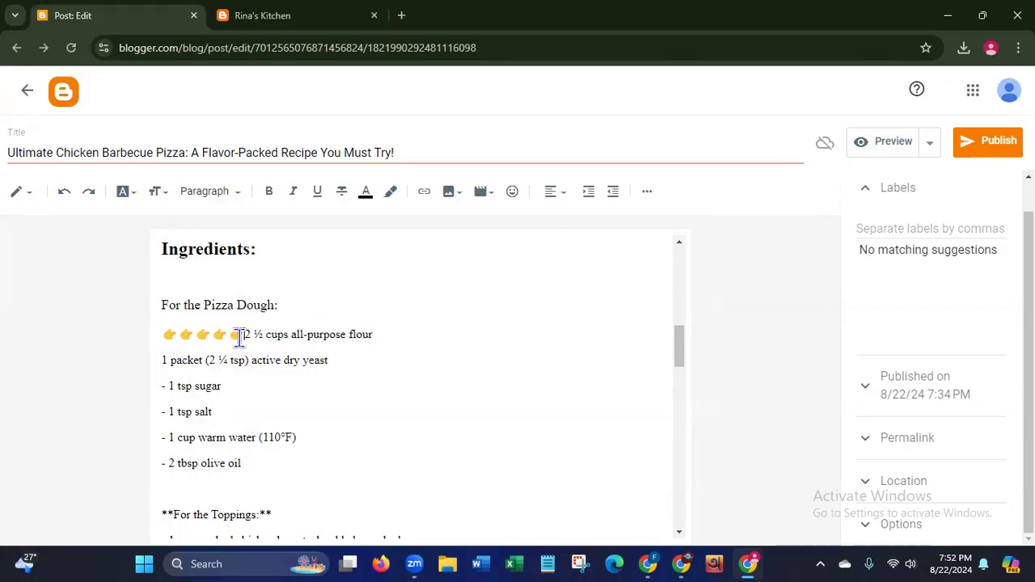
{"action": "key", "text": "BackSpace"}
{"action": "key", "text": "BackSpace"}
{"action": "key", "text": "BackSpace"}
{"action": "key", "text": "BackSpace"}
{"action": "key", "text": "BackSpace"}
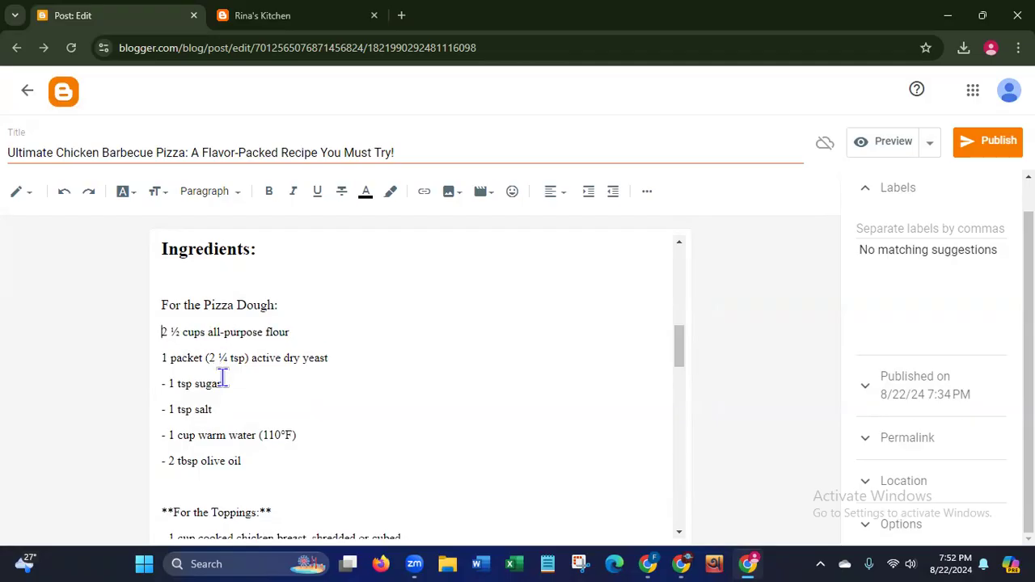
{"action": "key", "text": "ctrl+v"}
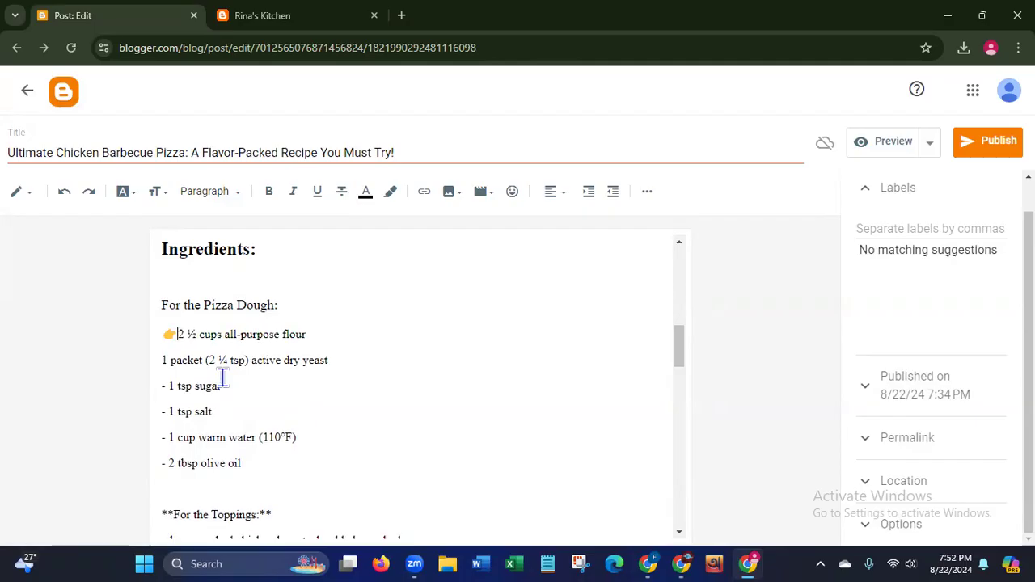
- Paste the pointing hand emoji before the active dry yeast ingredient and in place of the dash before "1 tsp sugar"
{"action": "left_click", "coordinate": [163, 360]}
{"action": "key", "text": "ctrl+v"}
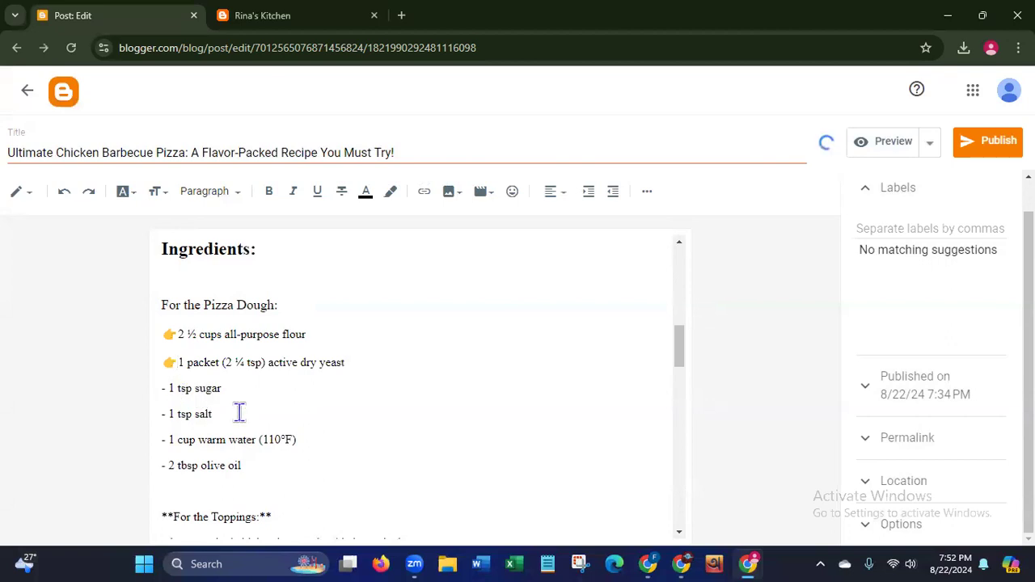
{"action": "key", "text": "BackSpace"}
{"action": "key", "text": "BackSpace"}
{"action": "key", "text": "ctrl+v"}
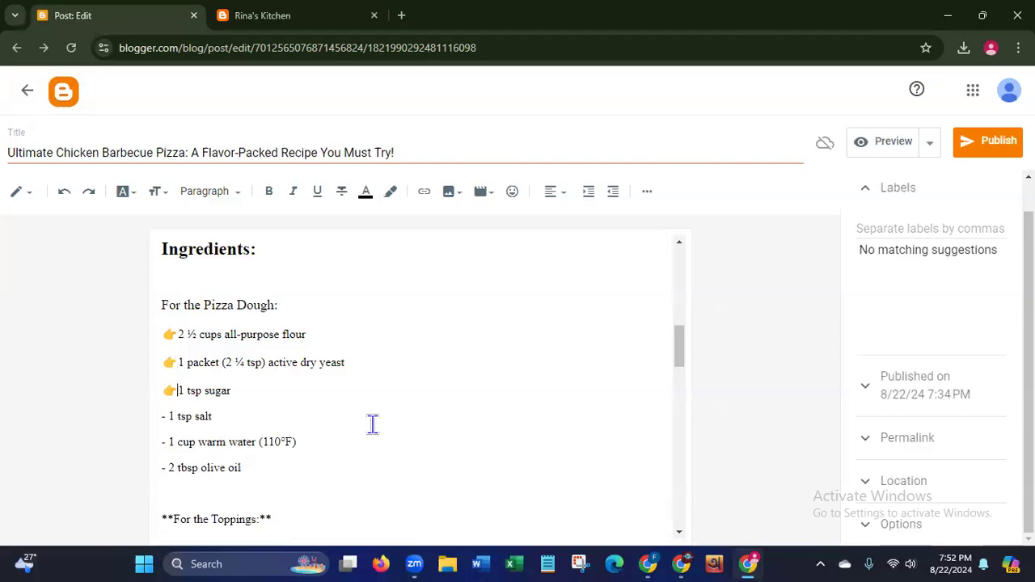
- Replace the dash before "1 tsp salt" with the copied pointing hand emoji
{"action": "key", "text": "Down"}
{"action": "key", "text": "BackSpace"}
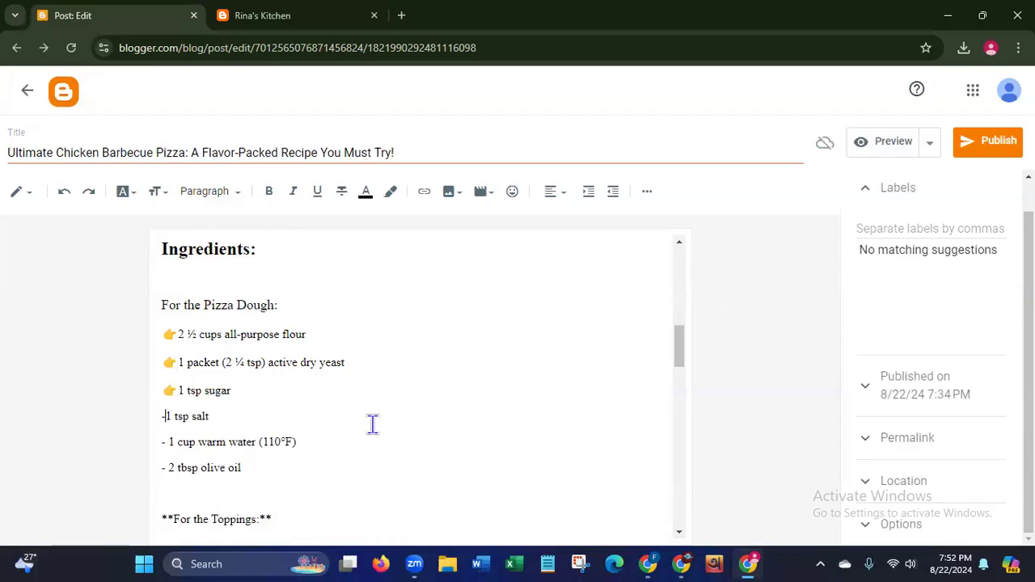
{"action": "key", "text": "BackSpace"}
{"action": "key", "text": "ctrl+v"}
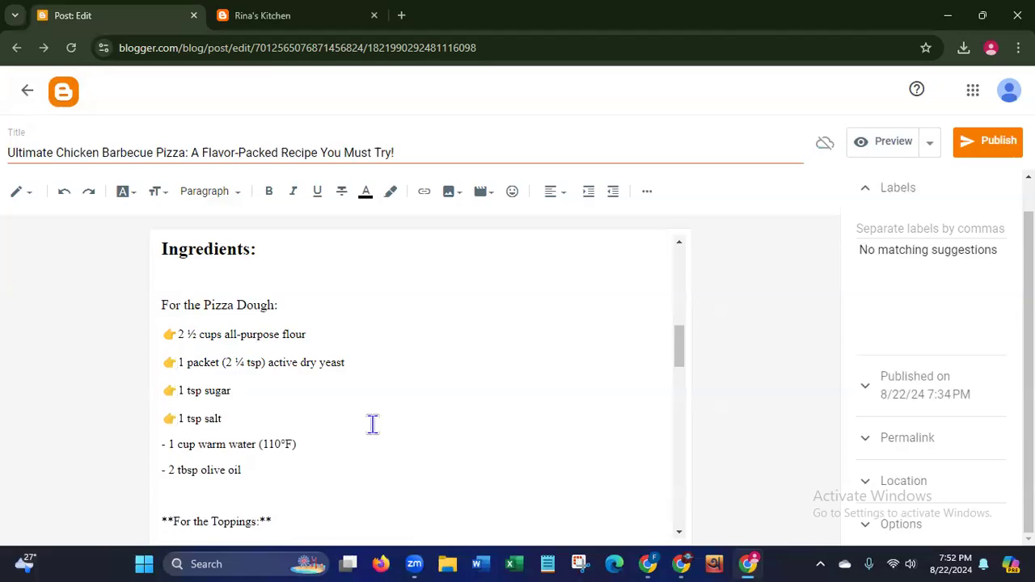
- Replace the dash before "1 cup warm water (110°F)" with the pointing hand emoji, keeping the quantity 1
{"action": "key", "text": "BackSpace"}
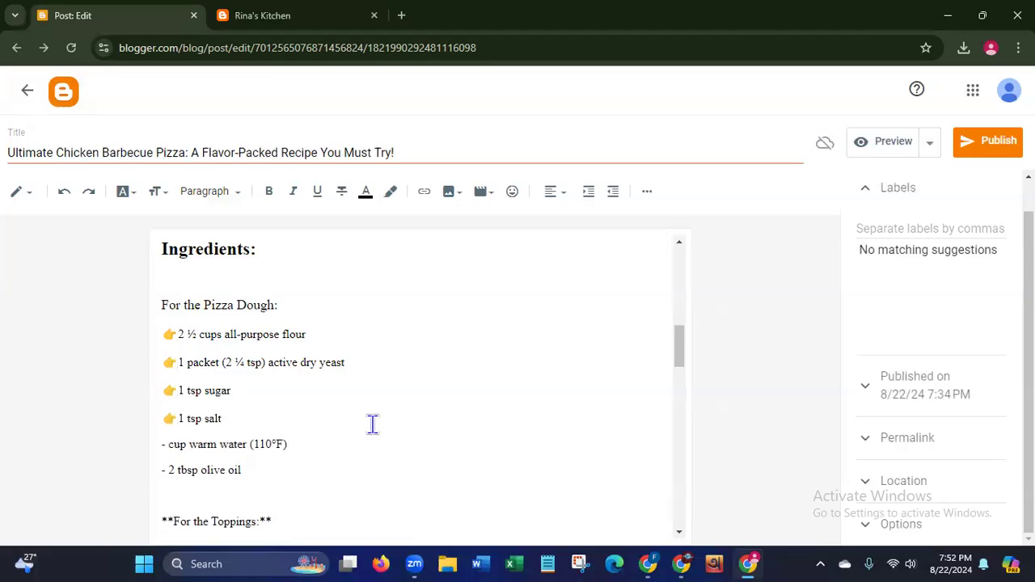
{"action": "type", "text": "1"}
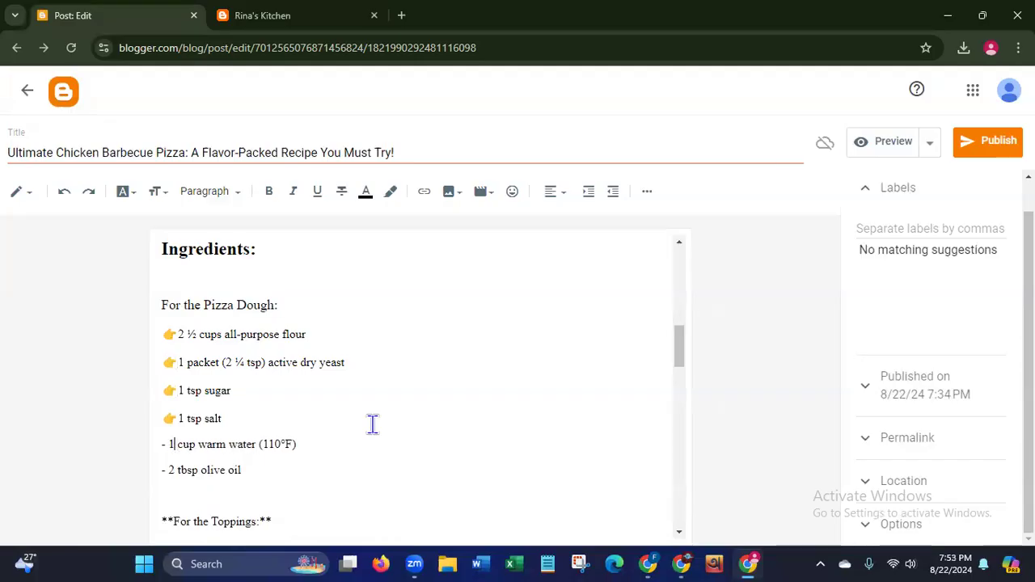
{"action": "key", "text": "BackSpace"}
{"action": "key", "text": "BackSpace"}
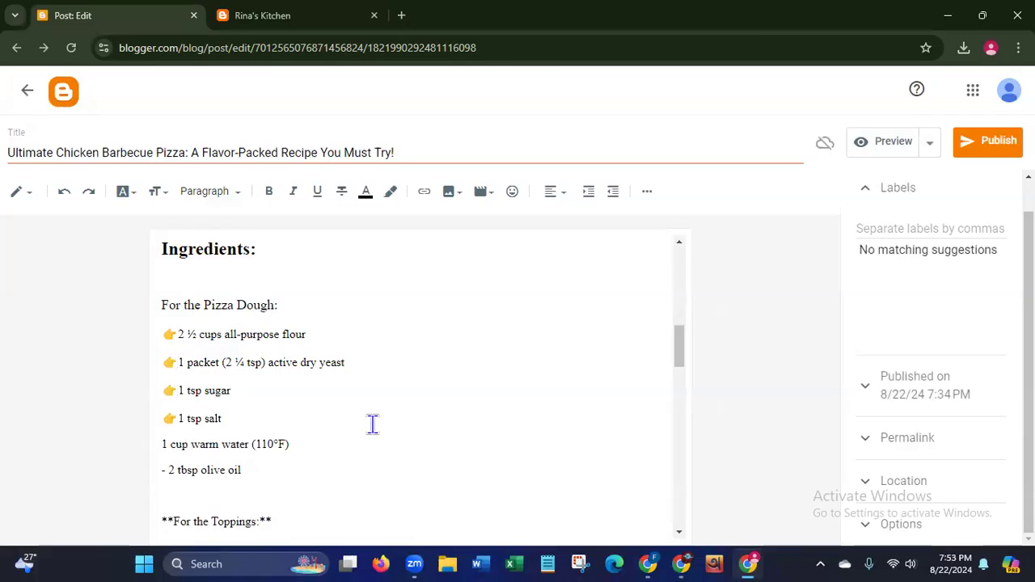
{"action": "key", "text": "ctrl+v"}
- Replace the dash before "2 tbsp olive oil" in the pizza dough list with the pointing hand emoji
{"action": "key", "text": "Down"}
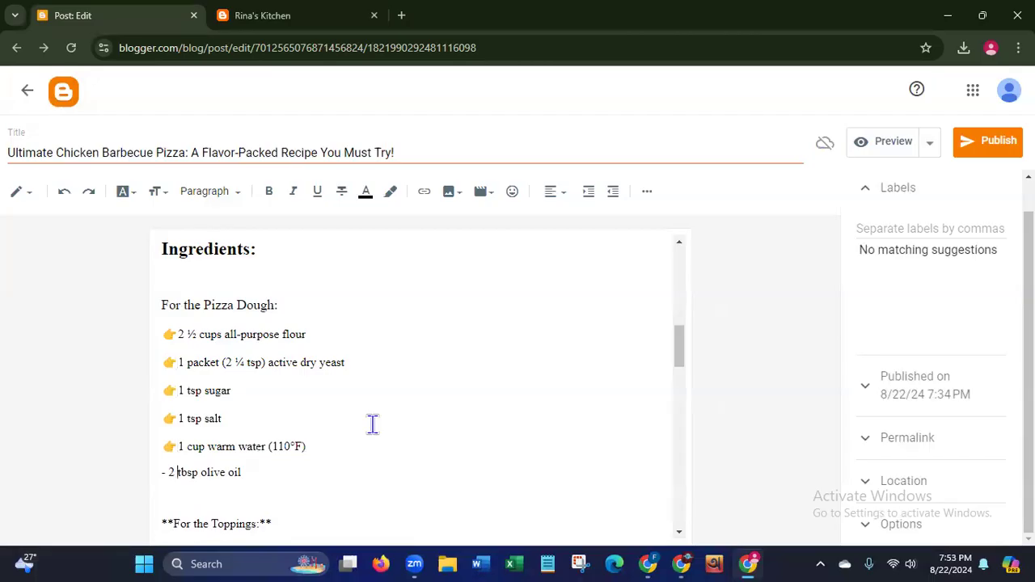
{"action": "key", "text": "Left"}
{"action": "key", "text": "BackSpace"}
{"action": "key", "text": "BackSpace"}
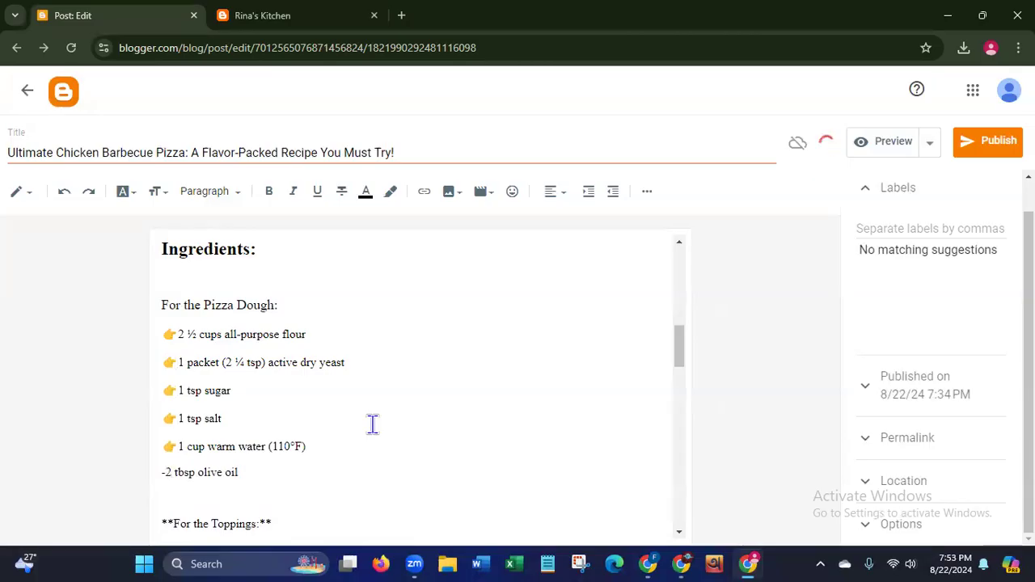
{"action": "key", "text": "ctrl+v"}
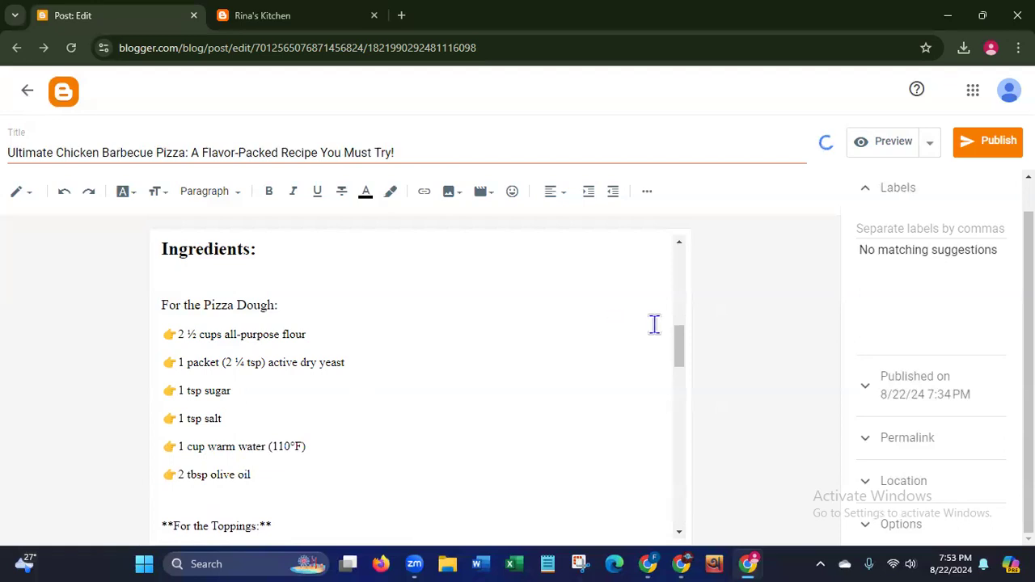
- Remove the double asterisks on both sides of the "For the Toppings:" line
{"action": "scroll", "coordinate": [680, 360], "scroll_direction": "down", "scroll_amount": 3}
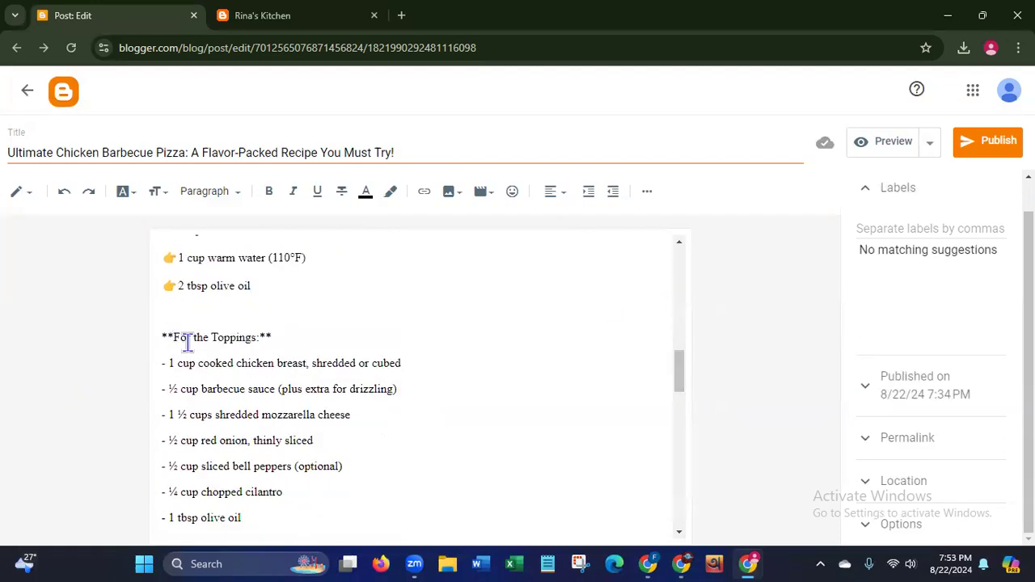
{"action": "key", "text": "BackSpace"}
{"action": "key", "text": "BackSpace"}
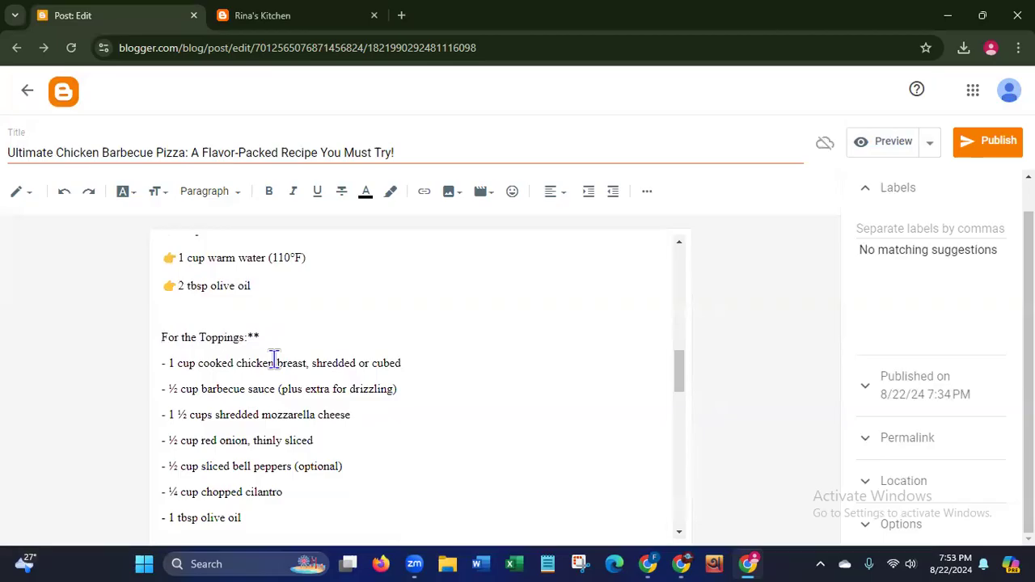
{"action": "left_click", "coordinate": [278, 334]}
{"action": "key", "text": "BackSpace"}
{"action": "key", "text": "BackSpace"}
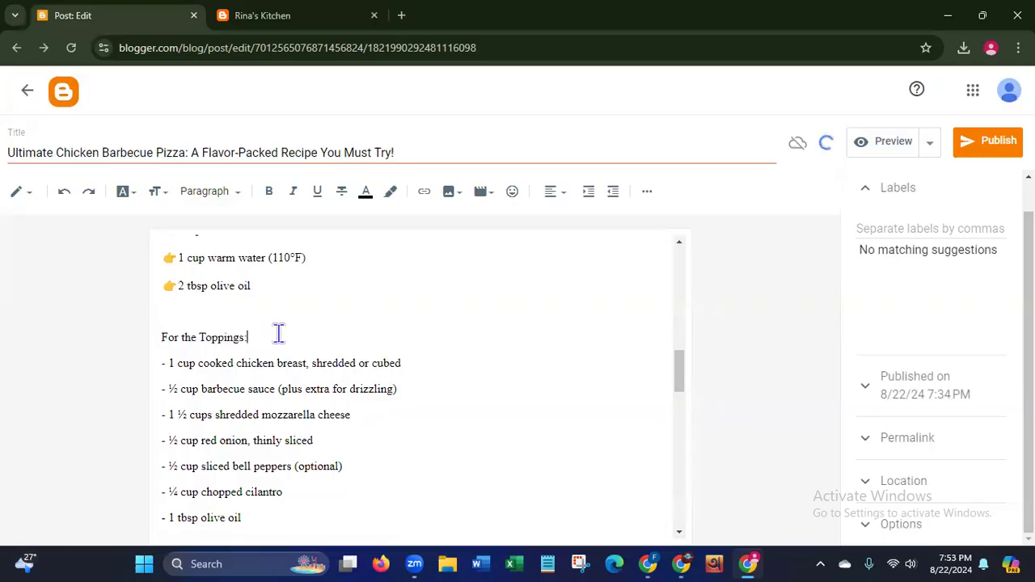
- Set the font size of the "For the Toppings:" line to Large
{"action": "left_click_drag", "start_coordinate": [252, 338], "coordinate": [100, 337]}
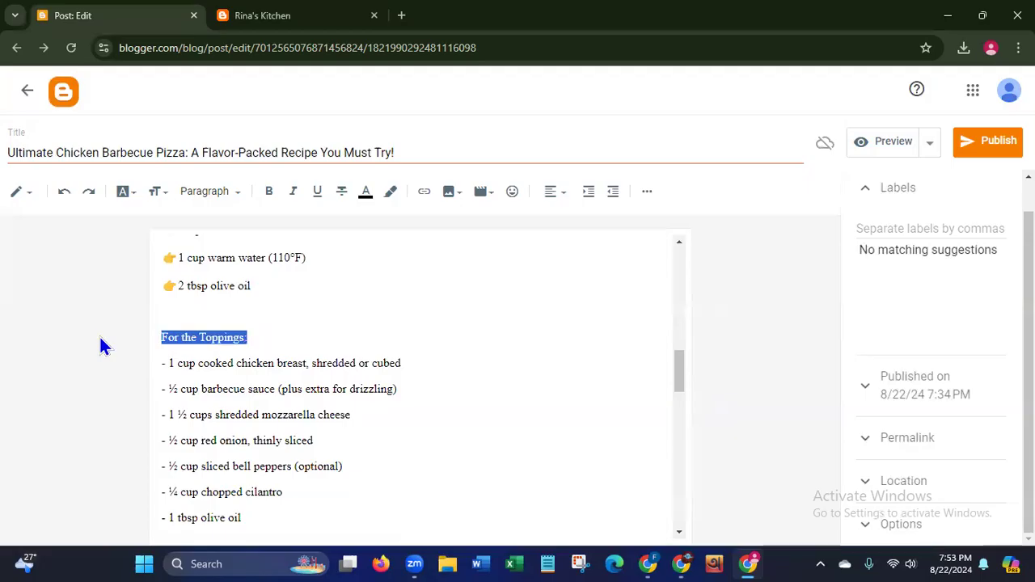
{"action": "left_click", "coordinate": [156, 194]}
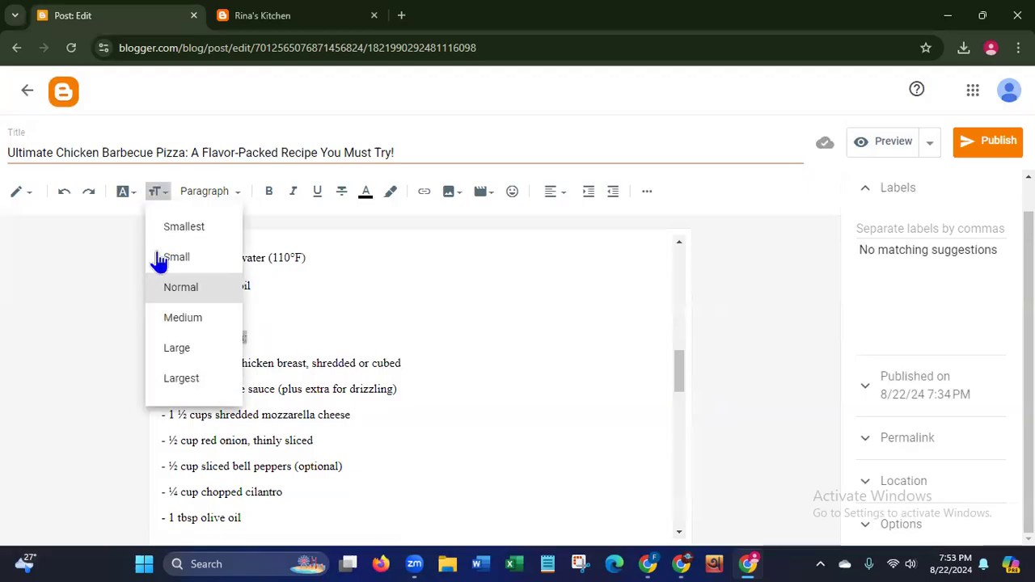
{"action": "left_click", "coordinate": [169, 349]}
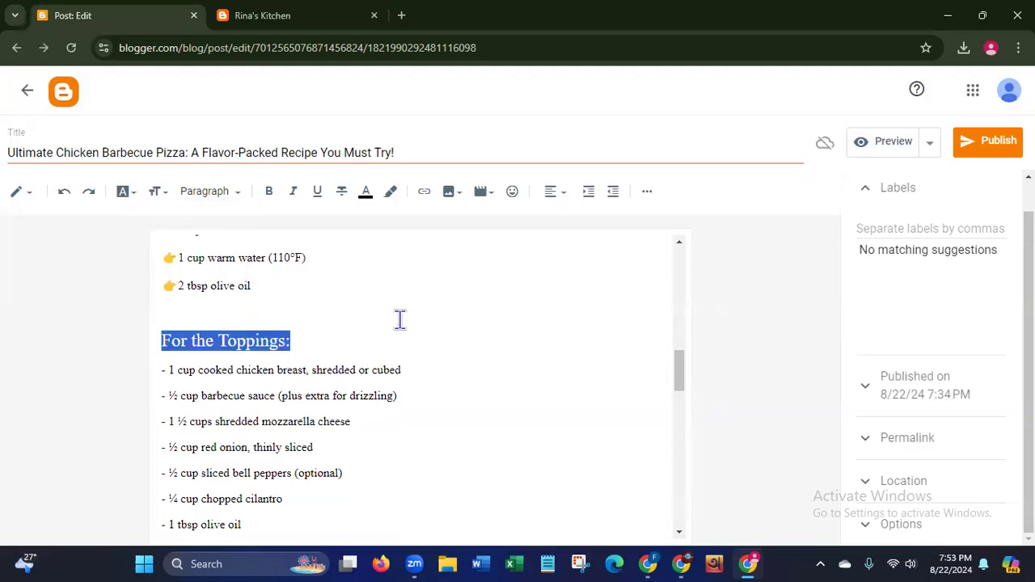
{"action": "left_click", "coordinate": [510, 349]}
- Set the font size of the "For the Toppings:" line to Medium, like the pizza dough subheading
{"action": "left_click_drag", "start_coordinate": [680, 376], "coordinate": [674, 341]}
{"action": "scroll", "coordinate": [668, 371], "scroll_direction": "down", "scroll_amount": 3}
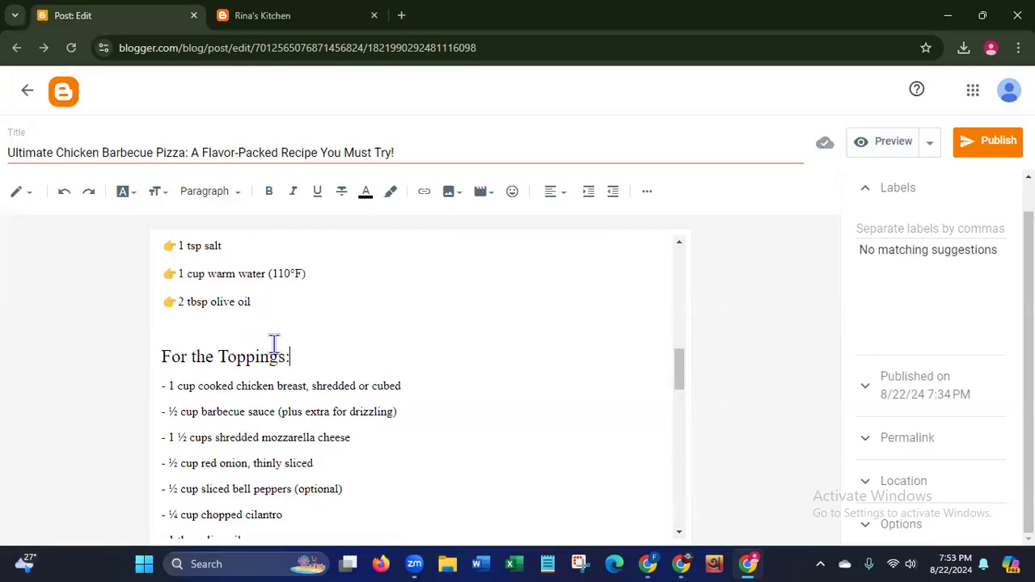
{"action": "key", "text": "shift+Home"}
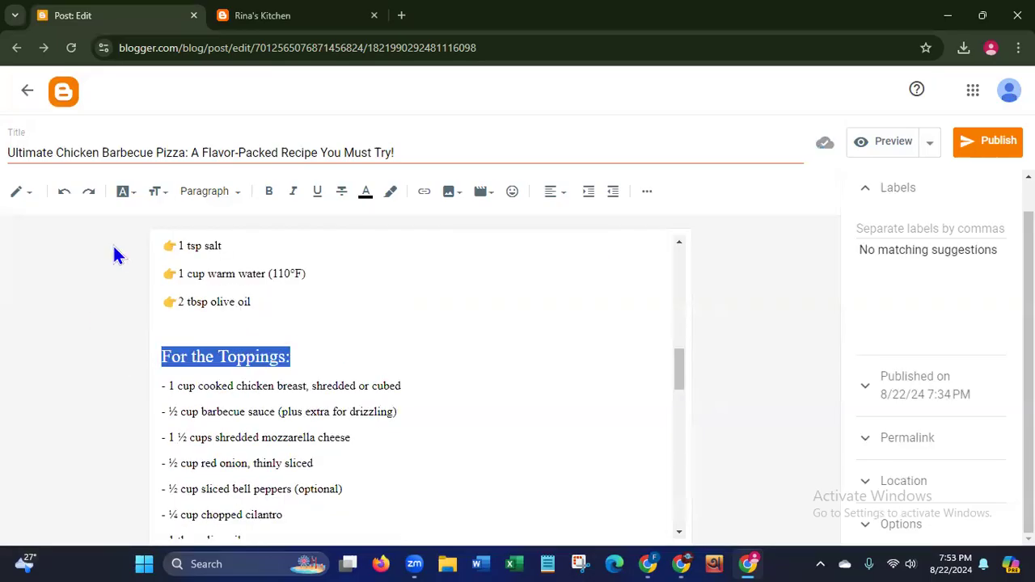
{"action": "left_click", "coordinate": [156, 194]}
{"action": "left_click", "coordinate": [191, 321]}
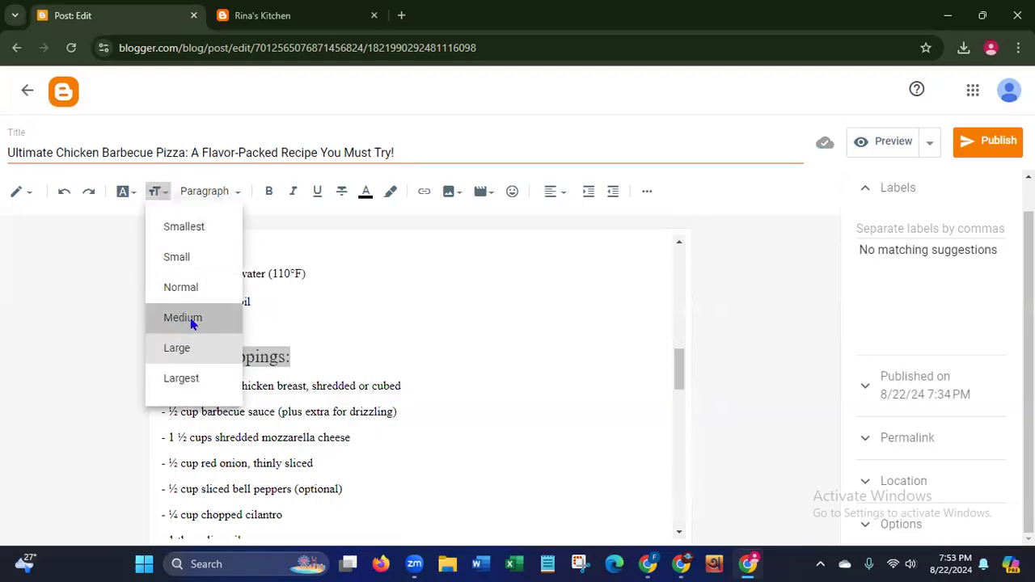
{"action": "left_click", "coordinate": [427, 348]}
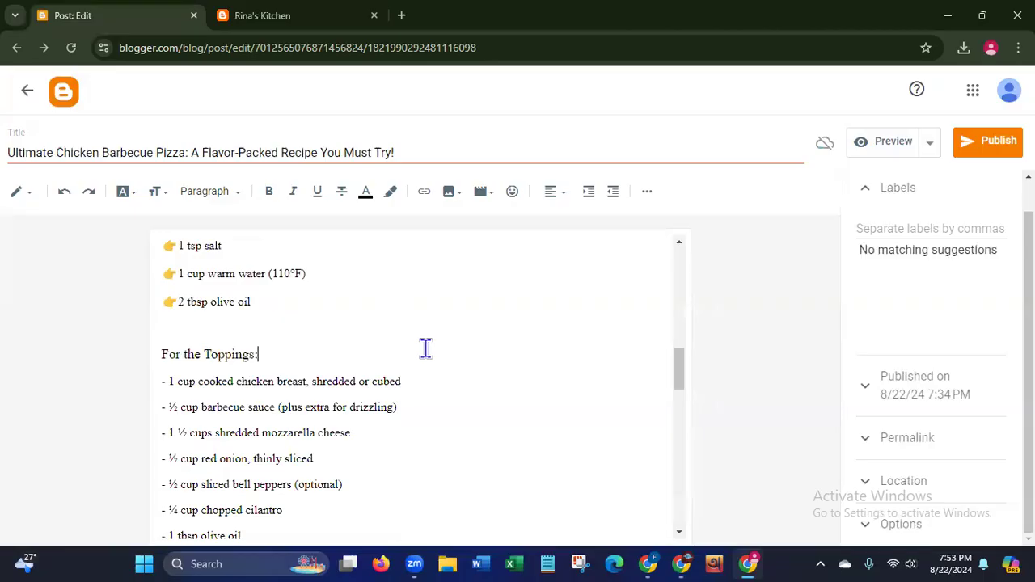
{"action": "left_click_drag", "start_coordinate": [259, 355], "coordinate": [167, 356]}
{"action": "key", "text": "BackSpace"}
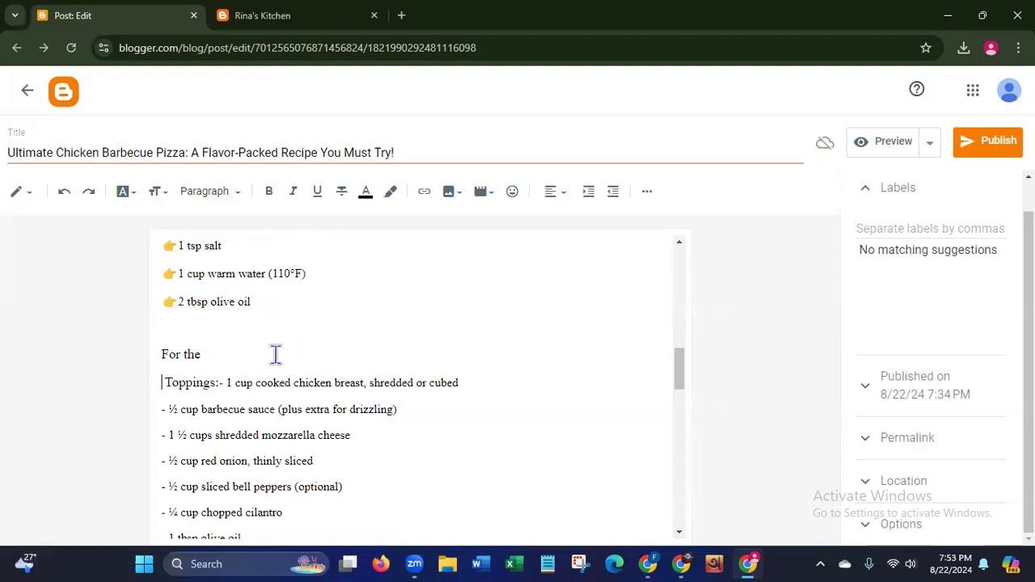
{"action": "key", "text": "shift+Right"}
{"action": "key", "text": "shift+Right"}
{"action": "key", "text": "shift+Right"}
{"action": "key", "text": "shift+Right"}
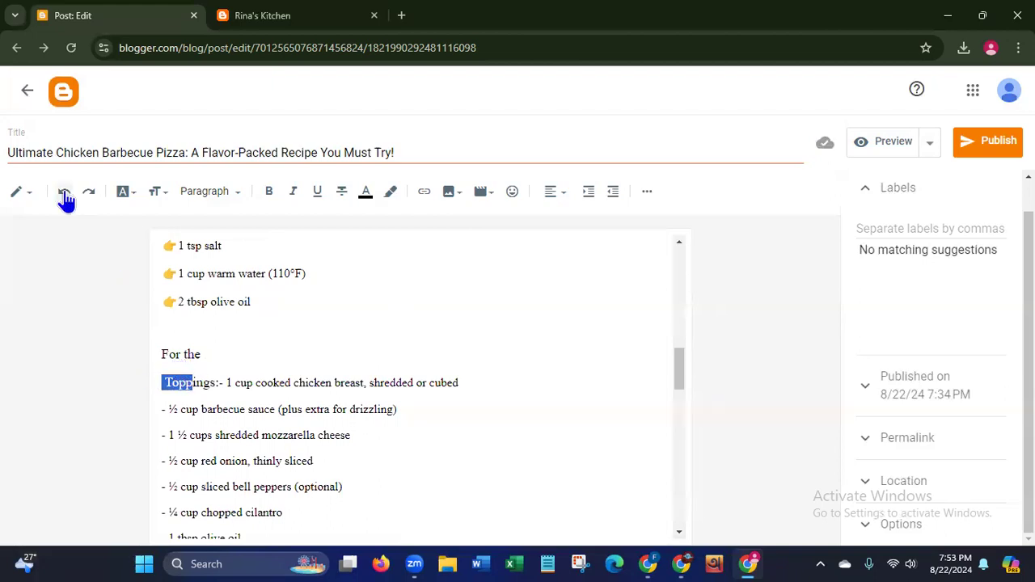
{"action": "left_click", "coordinate": [64, 194]}
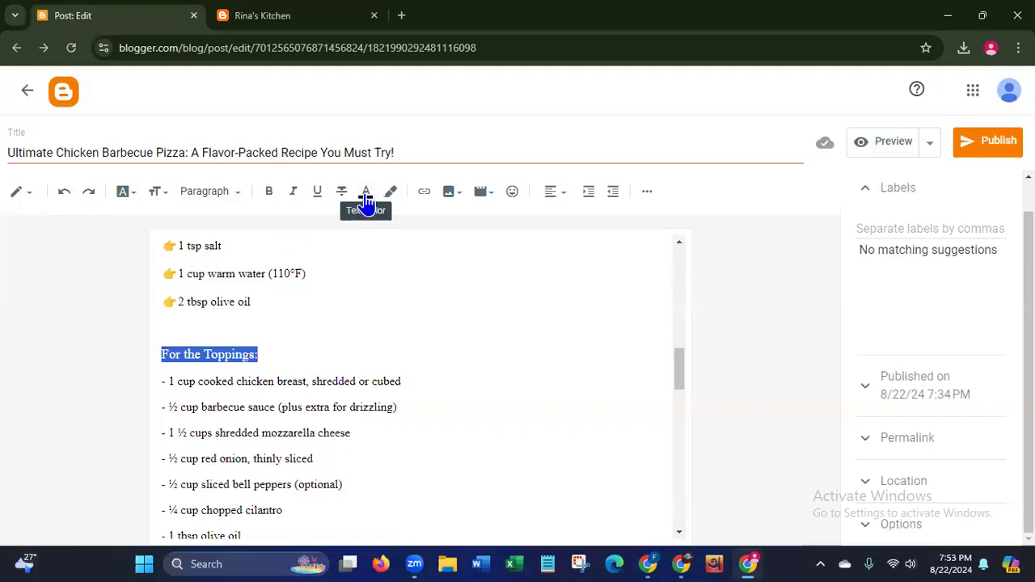
- Set the text color of the "For the Toppings:" line to dark yellow
{"action": "left_click", "coordinate": [366, 194]}
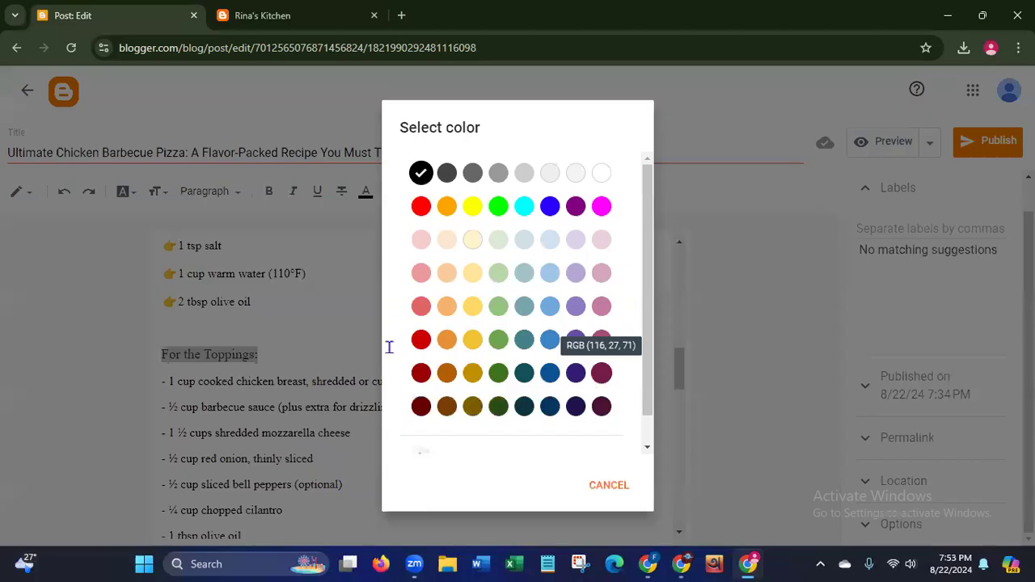
{"action": "left_click", "coordinate": [472, 406]}
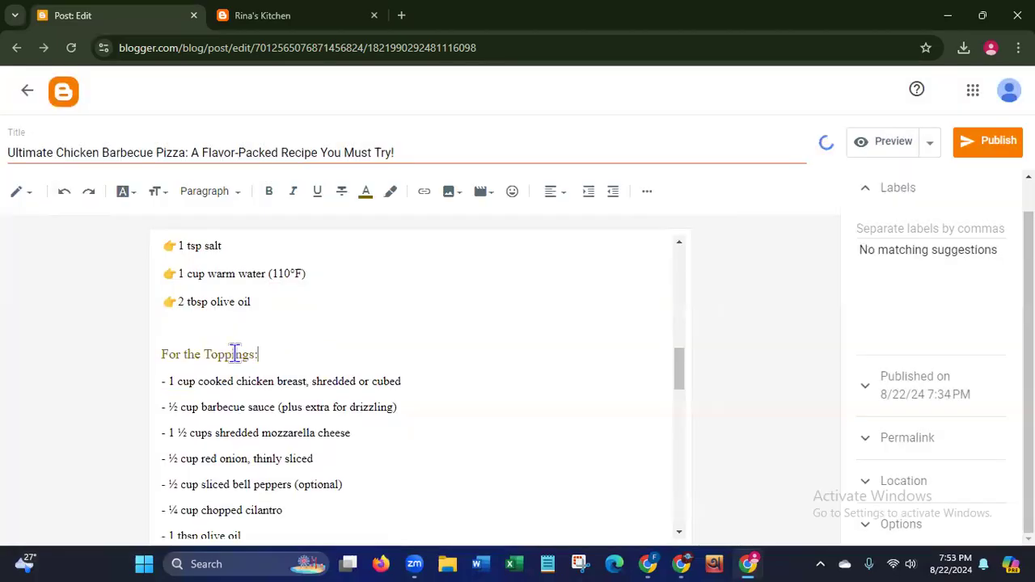
- Color the "For the Toppings:" line dark red and make it bold
{"action": "left_click_drag", "start_coordinate": [259, 354], "coordinate": [201, 354]}
{"action": "left_click_drag", "start_coordinate": [134, 360], "coordinate": [132, 359]}
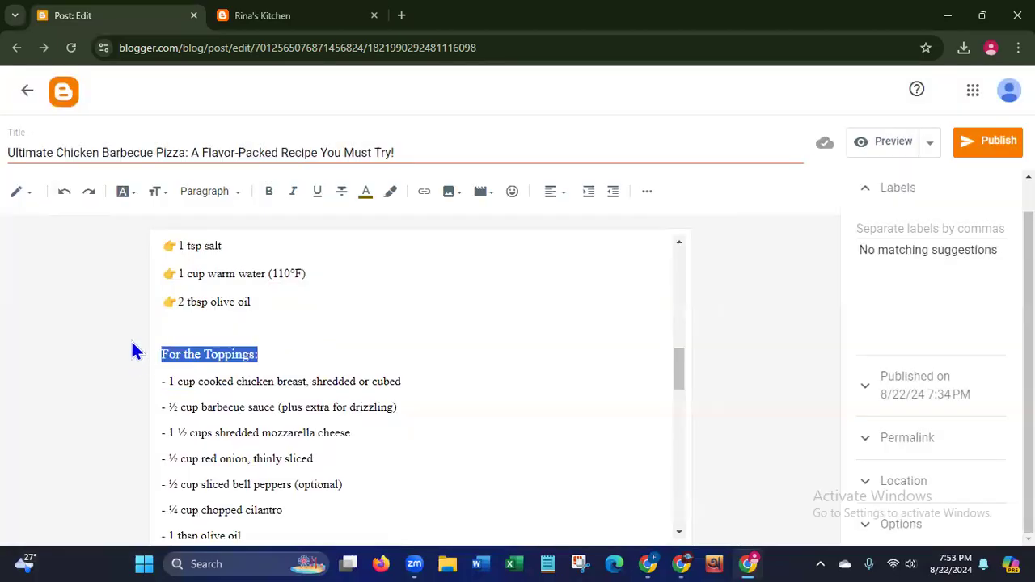
{"action": "left_click", "coordinate": [366, 199]}
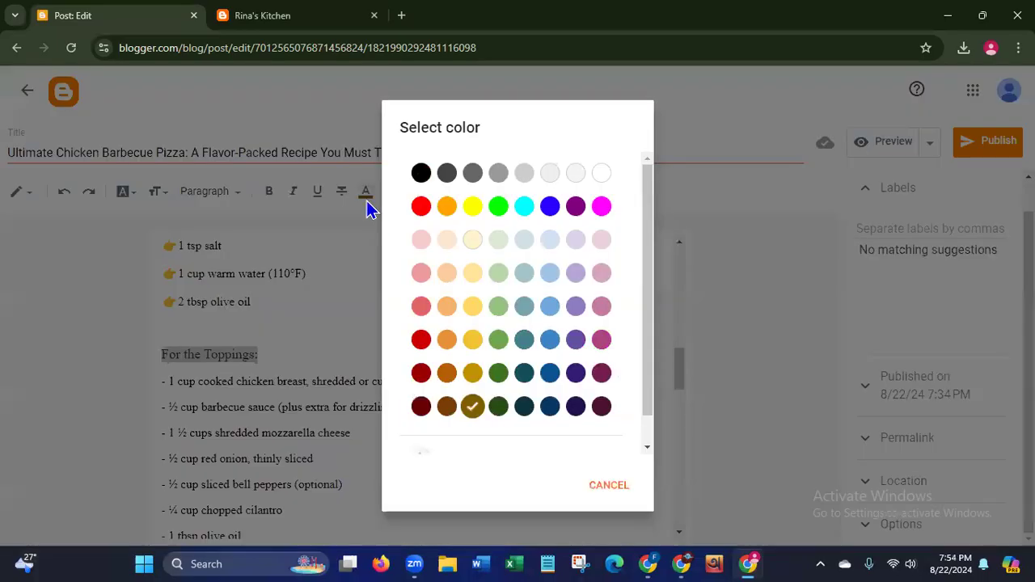
{"action": "left_click", "coordinate": [421, 406]}
{"action": "left_click", "coordinate": [372, 346]}
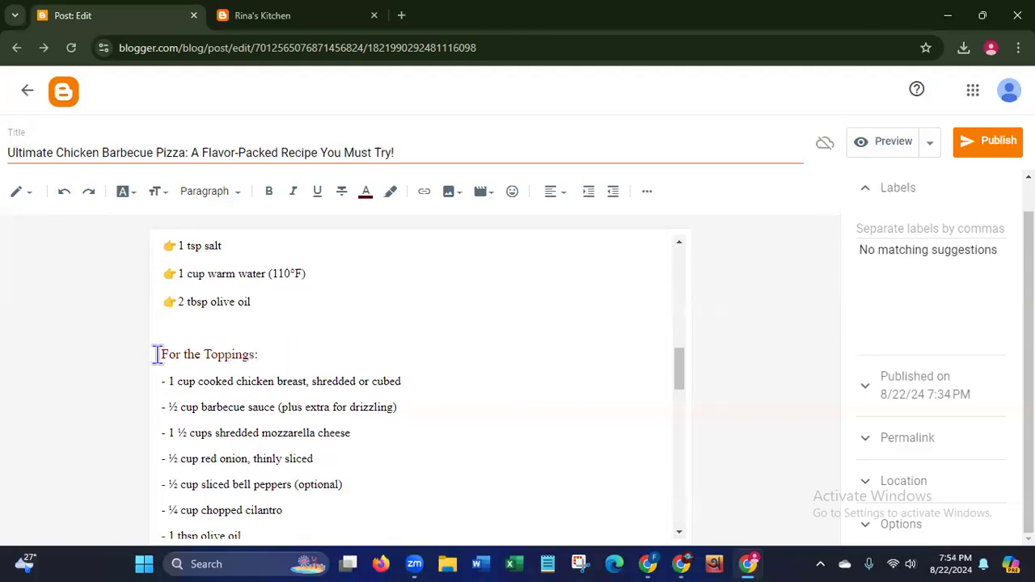
{"action": "key", "text": "ctrl+z"}
{"action": "left_click", "coordinate": [268, 194]}
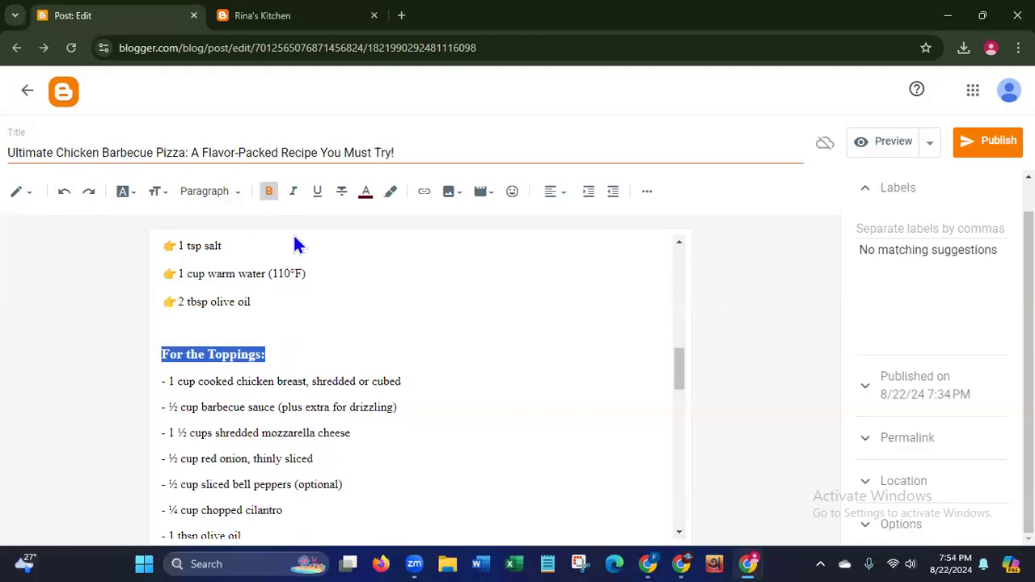
{"action": "left_click", "coordinate": [333, 313]}
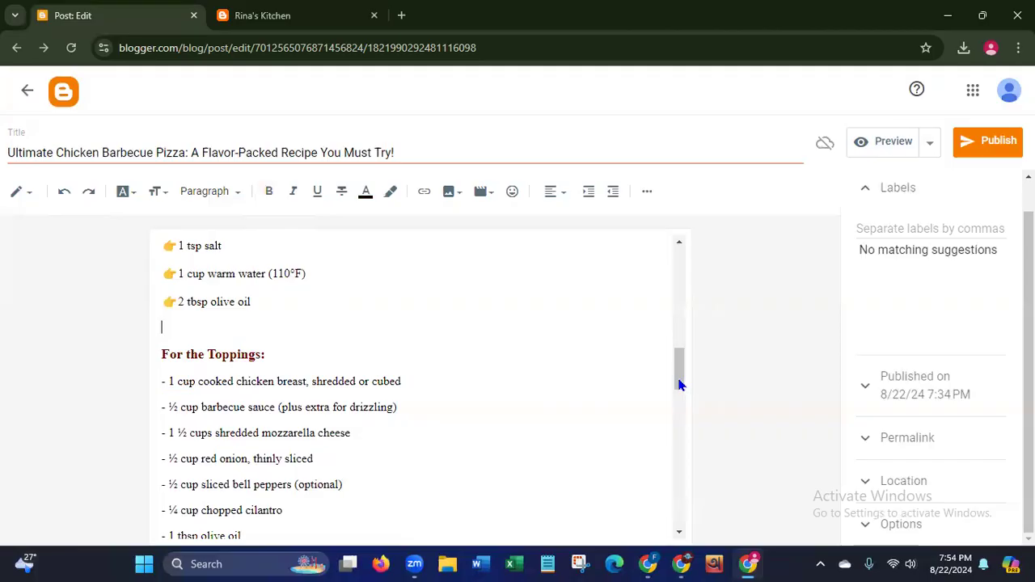
- Color the "For the Pizza Dough:" line dark red, RGB (102, 0, 0), and make it bold
{"action": "scroll", "coordinate": [679, 369], "scroll_direction": "up", "scroll_amount": 3}
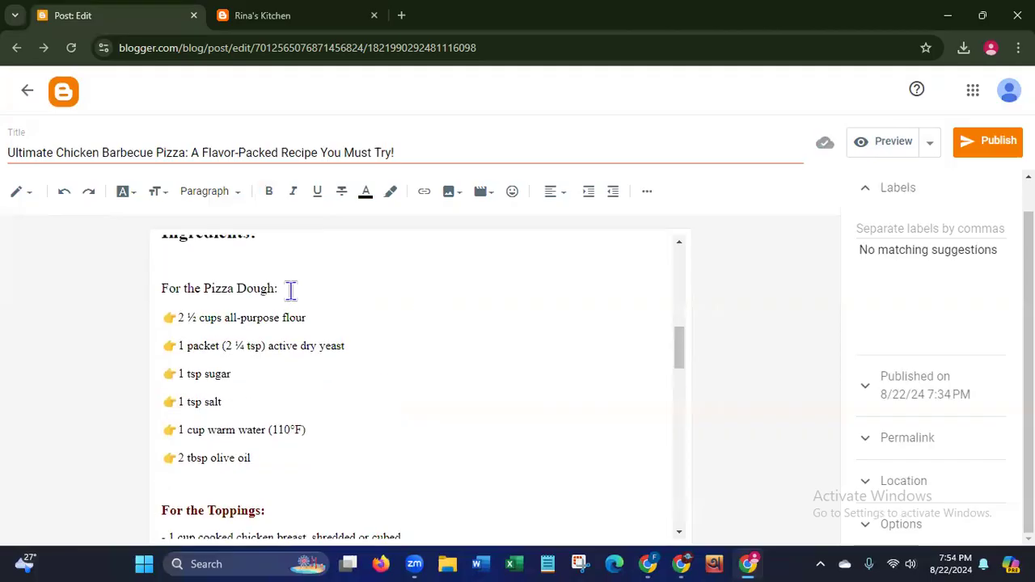
{"action": "key", "text": "ctrl+shift+Left"}
{"action": "key", "text": "ctrl+shift+Left"}
{"action": "key", "text": "ctrl+shift+Left"}
{"action": "key", "text": "ctrl+shift+Left"}
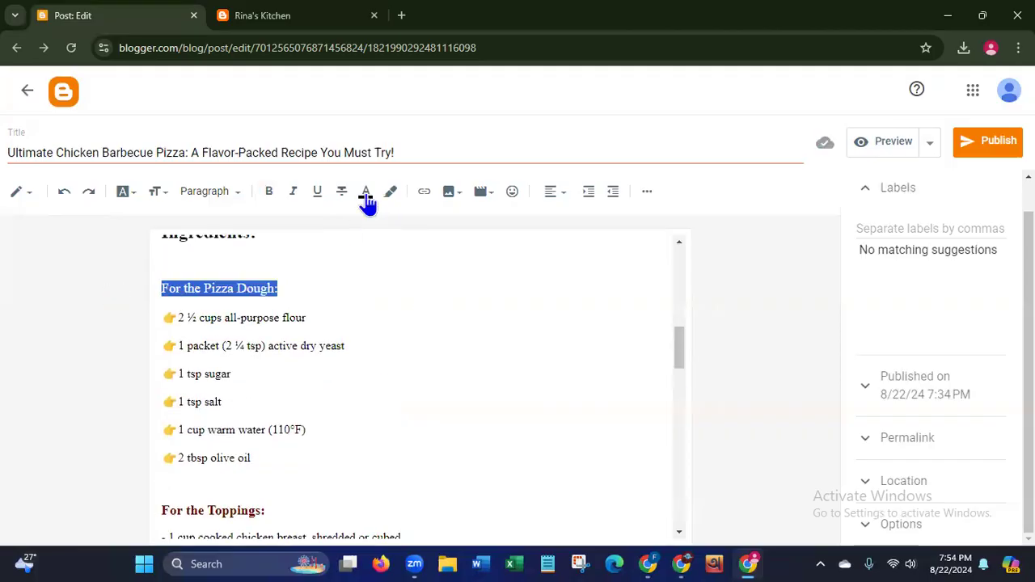
{"action": "left_click", "coordinate": [366, 191]}
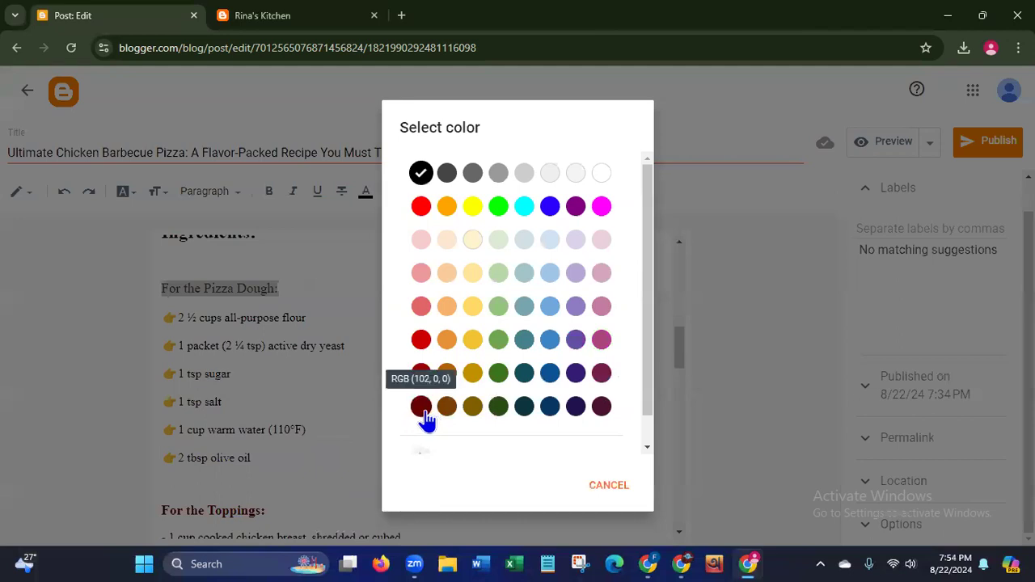
{"action": "left_click", "coordinate": [418, 403]}
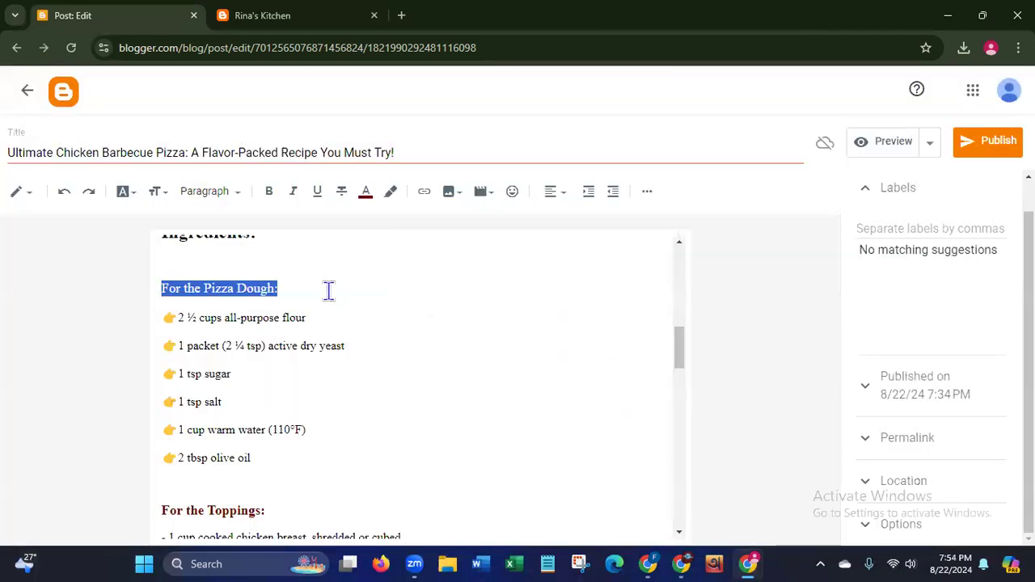
{"action": "left_click", "coordinate": [268, 191]}
{"action": "left_click", "coordinate": [400, 362]}
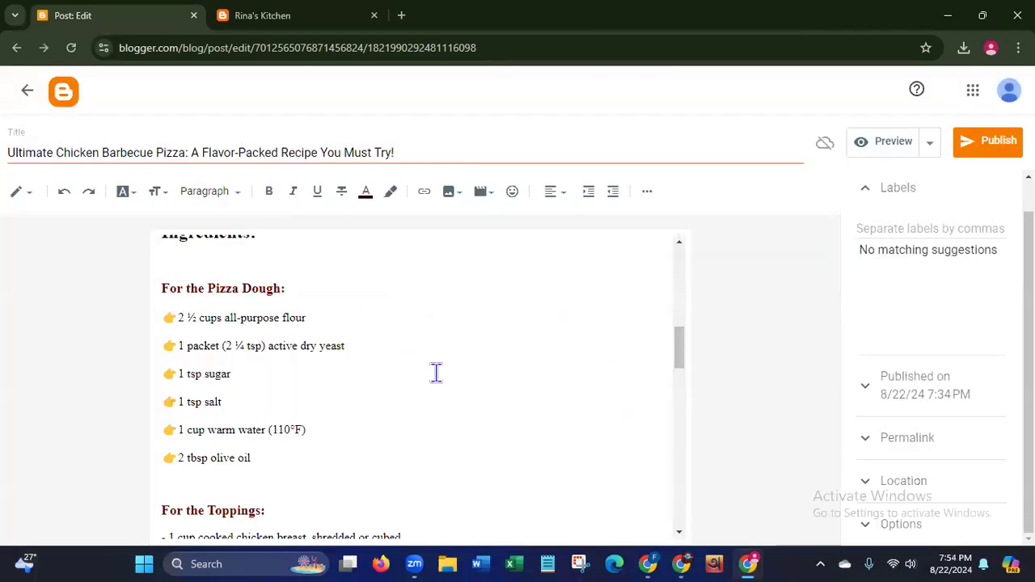
- Replace the dash before "1 cup cooked chicken breast, shredded or cubed" with the pointing hand emoji
{"action": "left_click_drag", "start_coordinate": [682, 352], "coordinate": [677, 381]}
{"action": "left_click", "coordinate": [168, 304]}
{"action": "key", "text": "BackSpace"}
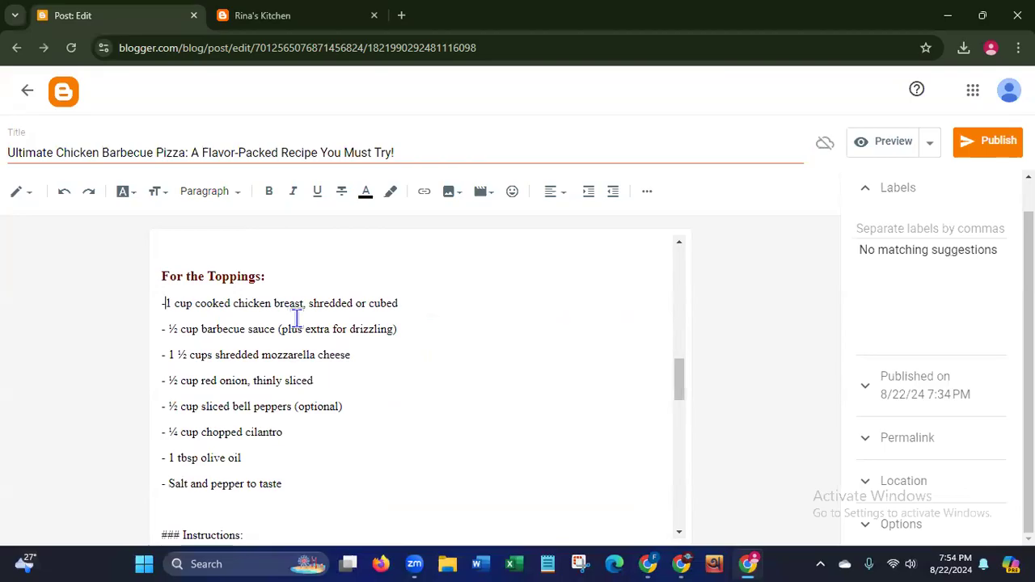
{"action": "key", "text": "BackSpace"}
{"action": "type", "text": "👉"}
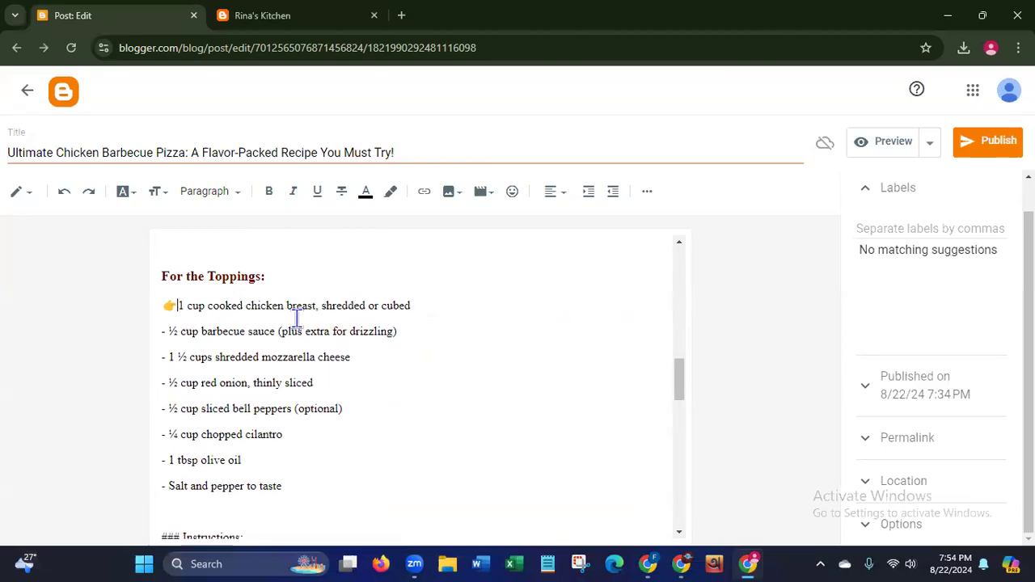
- Replace the dashes before "½ cup barbecue sauce (plus extra for drizzling)" and "1 ½ cups shredded mozzarella cheese" with the pointing hand emoji 👉
{"action": "key", "text": "Left"}
{"action": "key", "text": "BackSpace"}
{"action": "key", "text": "BackSpace"}
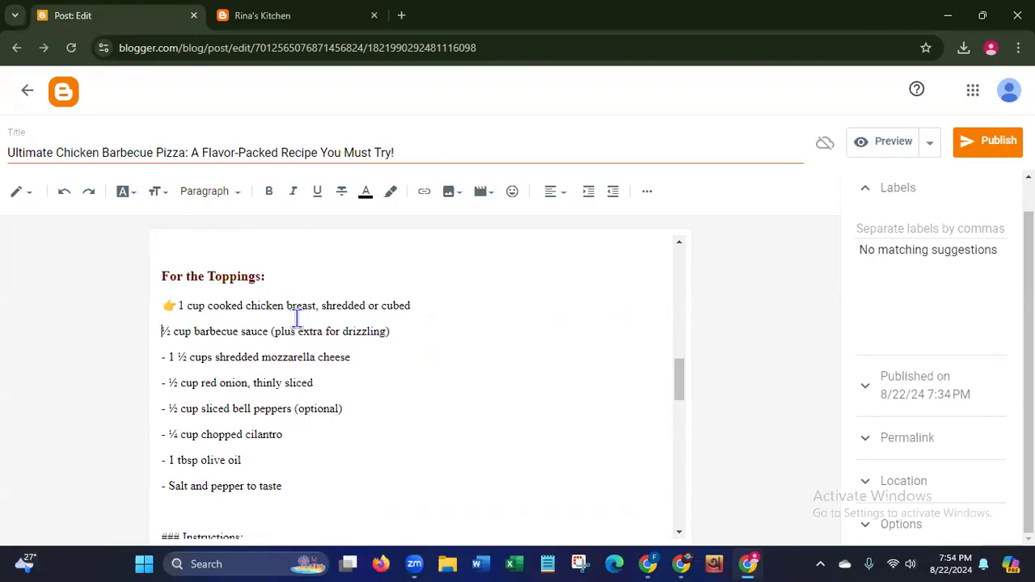
{"action": "type", "text": "👉"}
{"action": "key", "text": "Down"}
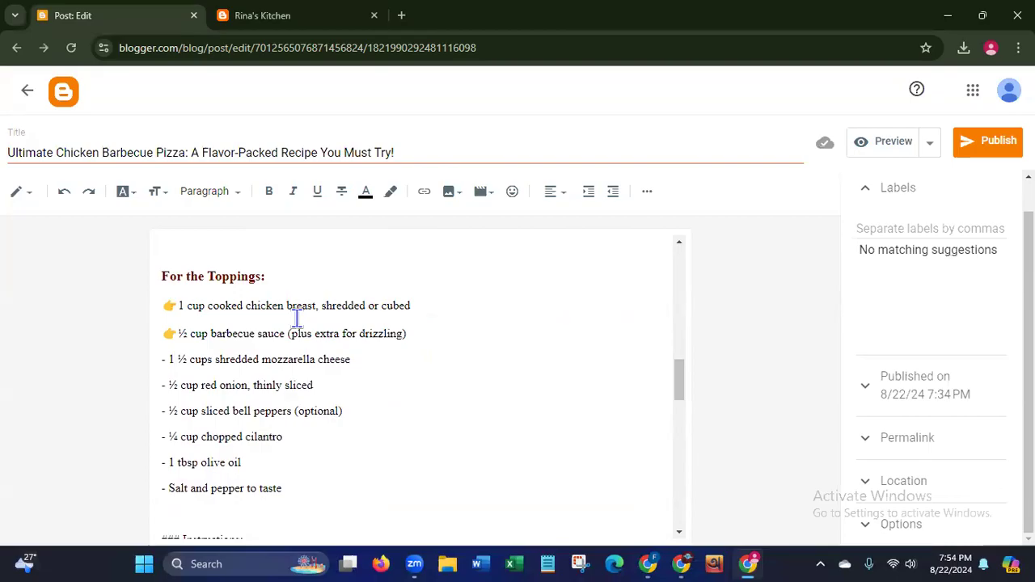
{"action": "key", "text": "Left"}
{"action": "key", "text": "BackSpace"}
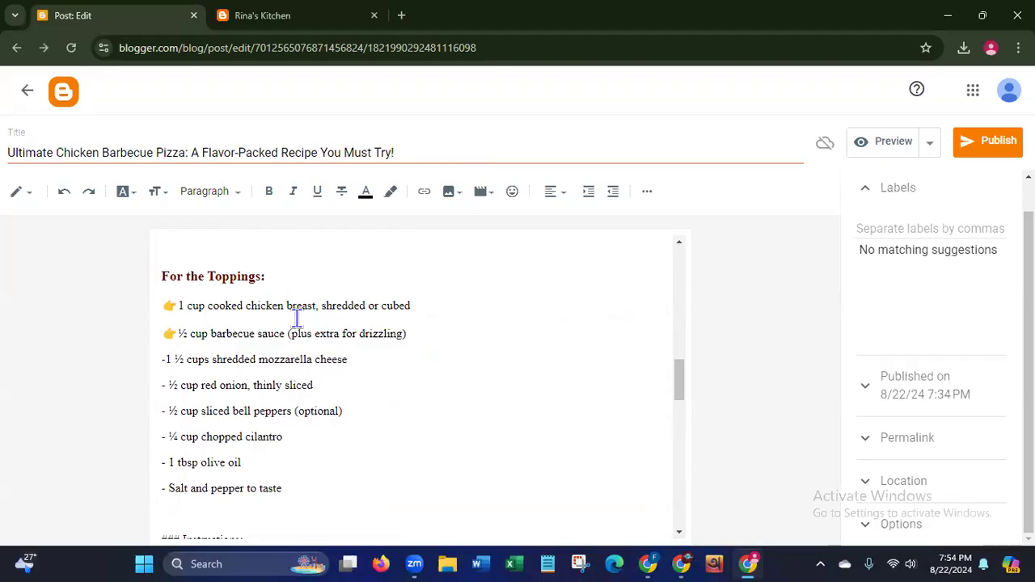
{"action": "key", "text": "BackSpace"}
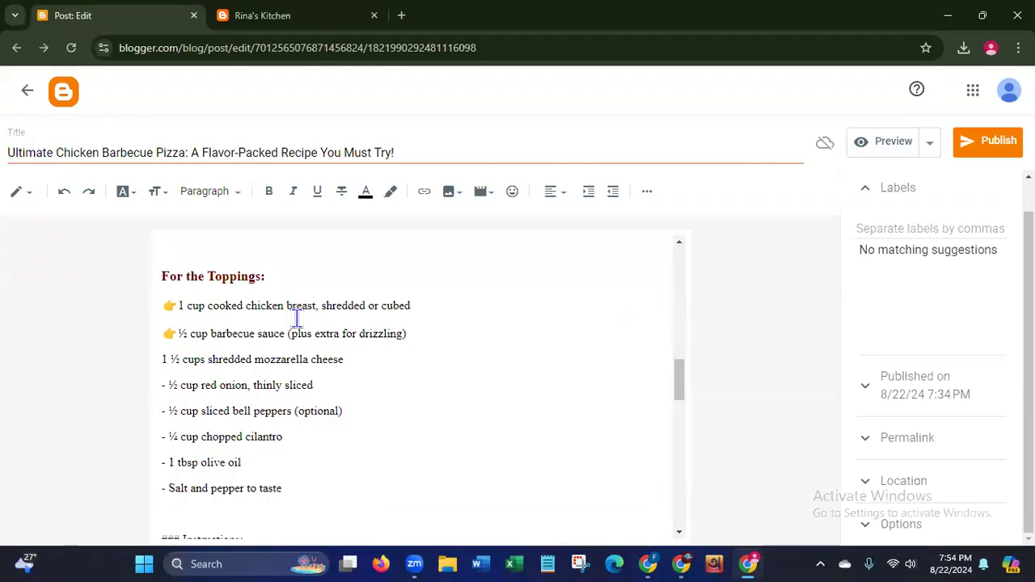
{"action": "type", "text": "👉"}
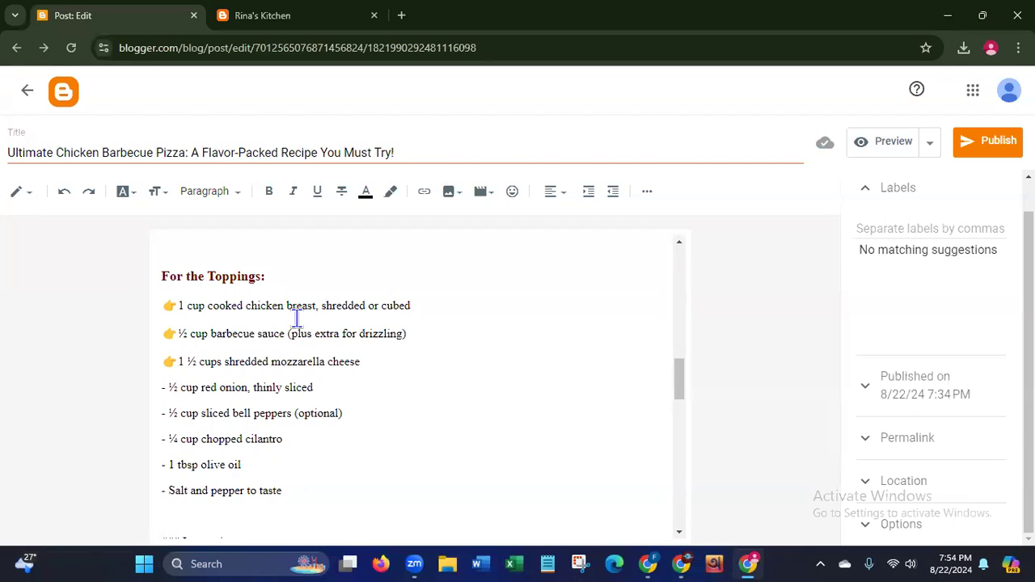
- Replace the dashes before "½ cup red onion, thinly sliced" and "½ cup sliced bell peppers (optional)" with the pointing hand emoji 👉
{"action": "key", "text": "BackSpace"}
{"action": "key", "text": "BackSpace"}
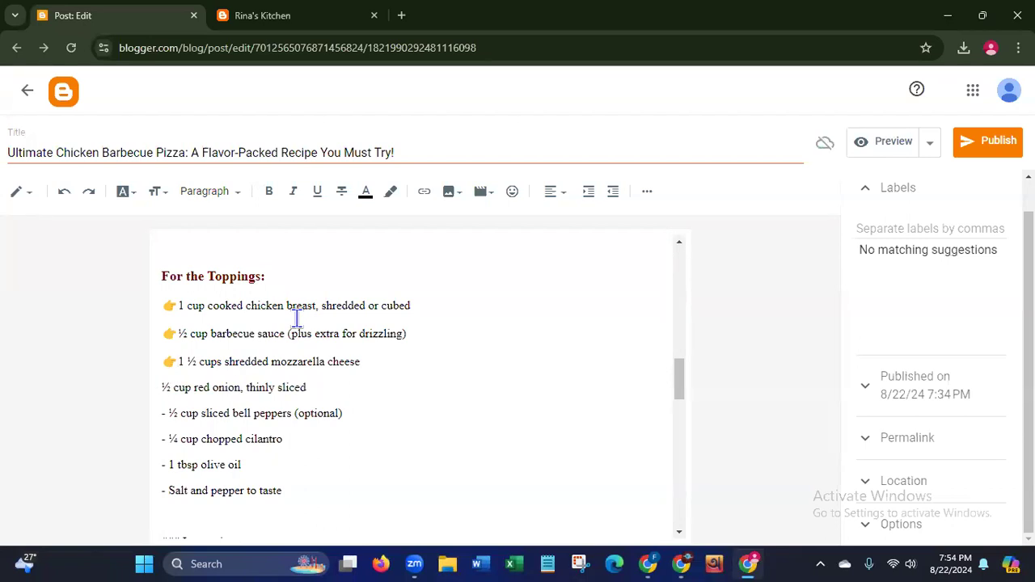
{"action": "type", "text": "👉"}
{"action": "key", "text": "Left"}
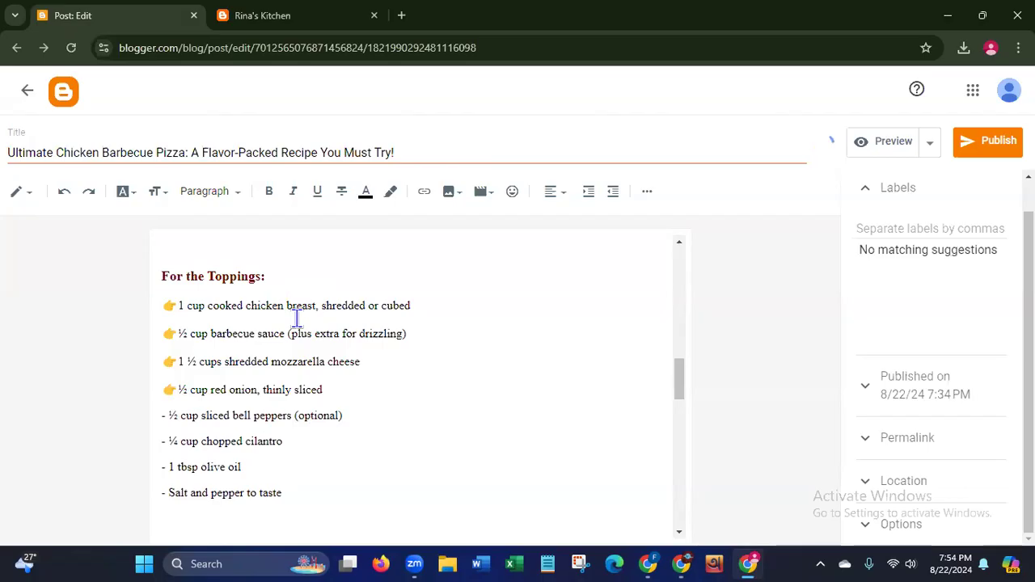
{"action": "key", "text": "BackSpace"}
{"action": "key", "text": "BackSpace"}
{"action": "type", "text": "👉"}
- Replace the dashes before "¼ cup chopped cilantro" and "1 tbsp olive oil" in the toppings list with the pointing hand emoji 👉
{"action": "key", "text": "Down"}
{"action": "key", "text": "BackSpace"}
{"action": "key", "text": "BackSpace"}
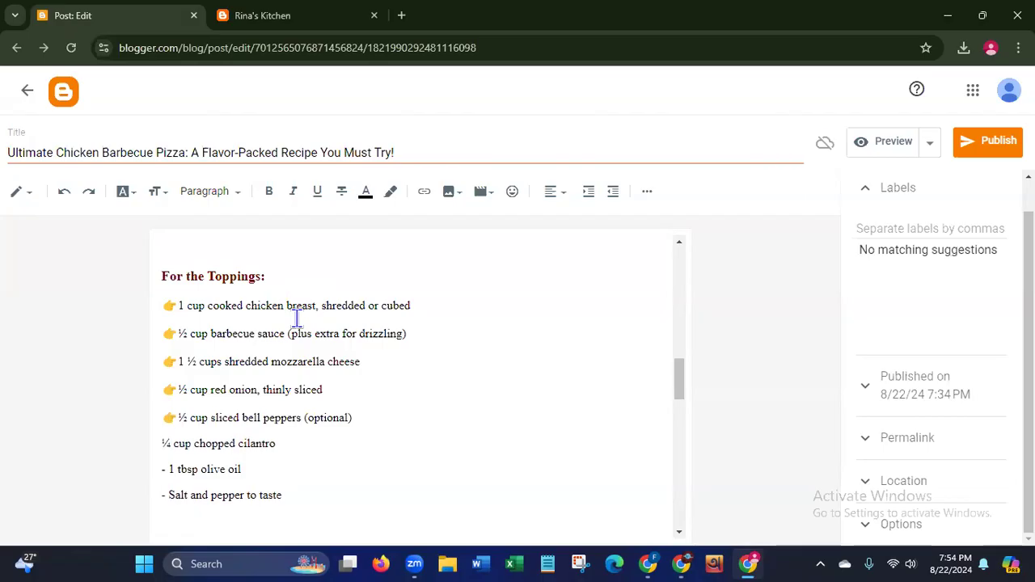
{"action": "type", "text": "👉"}
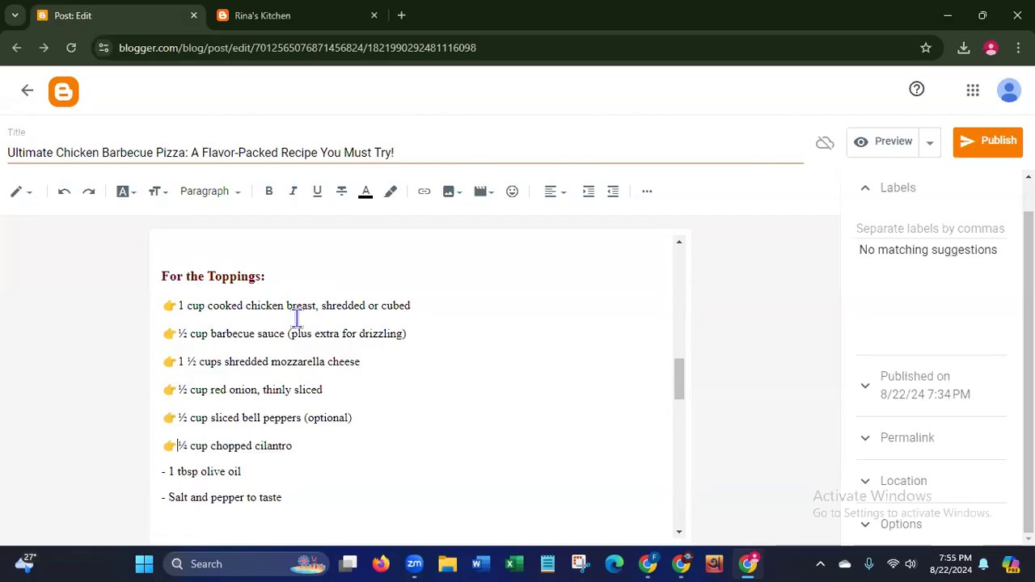
{"action": "key", "text": "Down"}
{"action": "key", "text": "Delete"}
{"action": "key", "text": "Delete"}
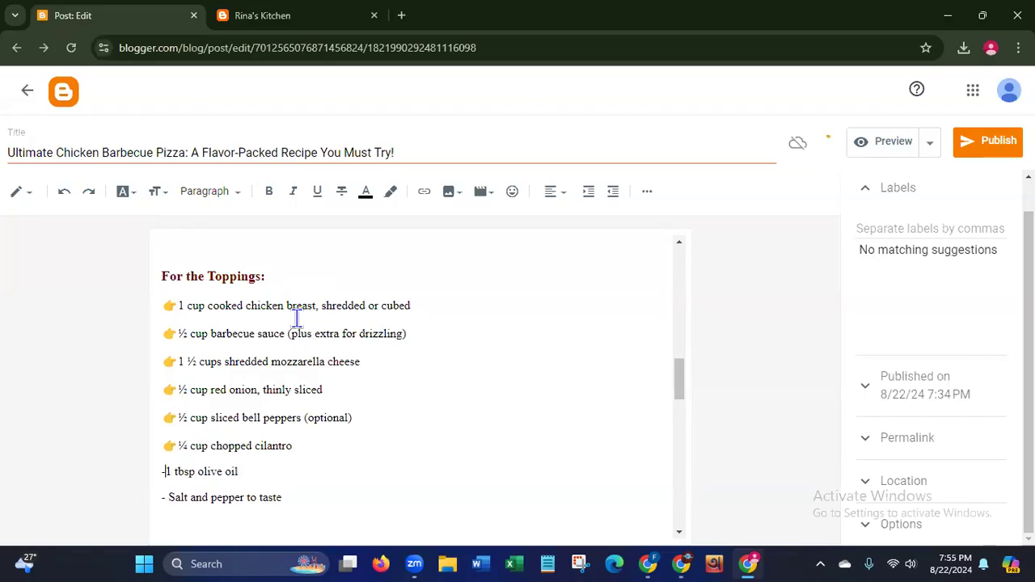
{"action": "type", "text": "👉"}
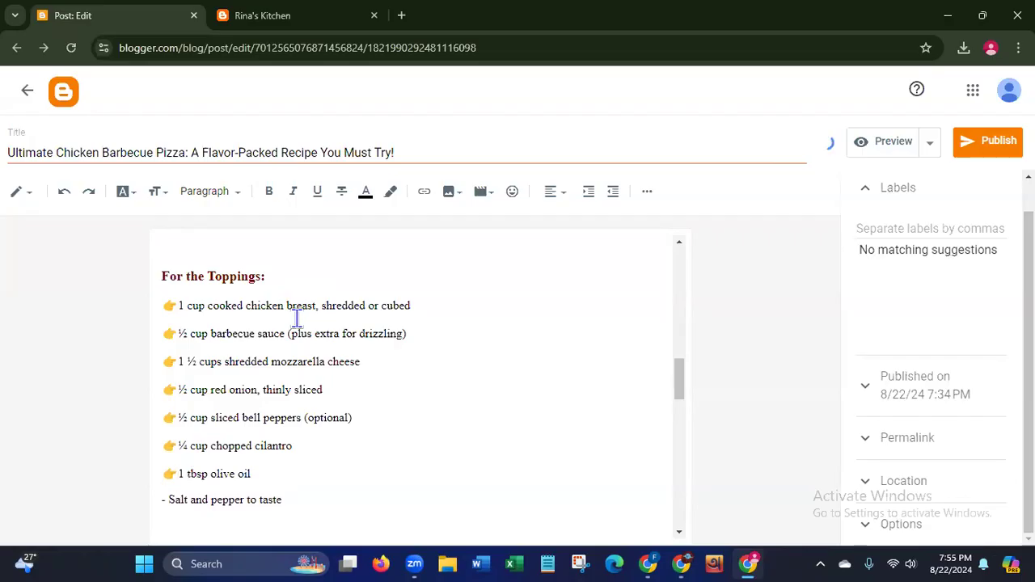
- Replace the dash before "Salt and pepper to taste" with the pointing hand emoji 👉
{"action": "key", "text": "BackSpace"}
{"action": "key", "text": "BackSpace"}
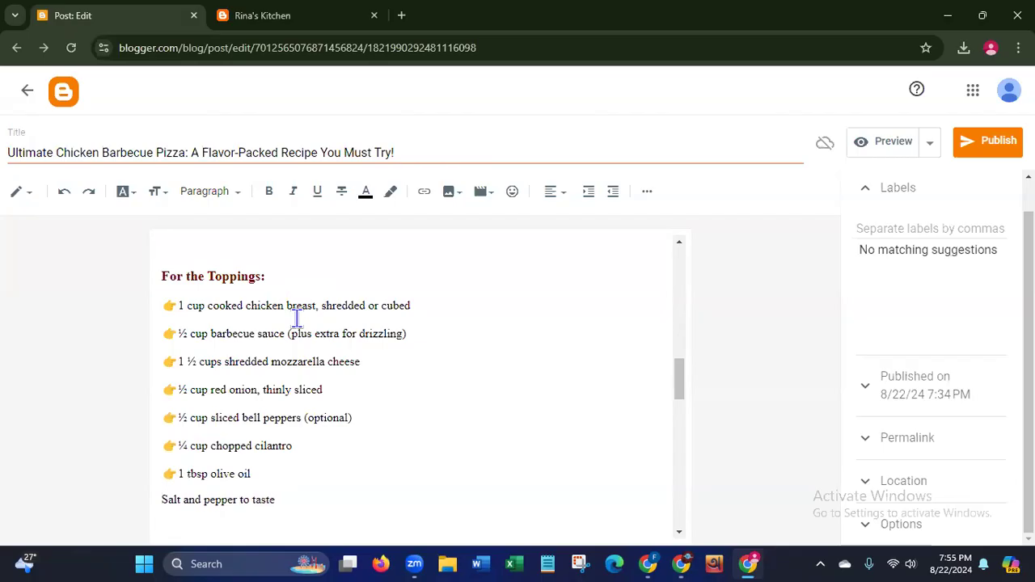
{"action": "type", "text": "👉"}
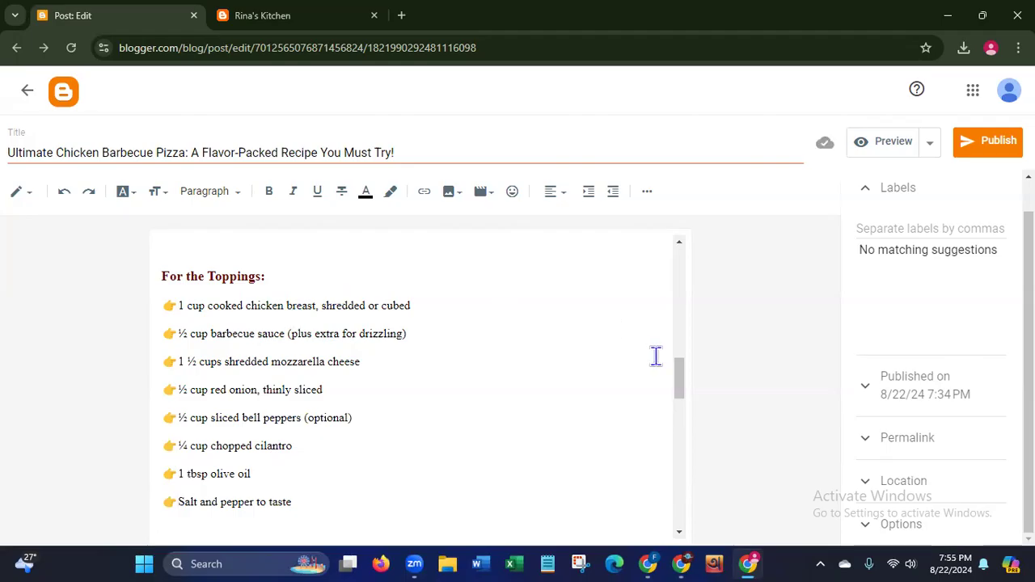
{"action": "left_click_drag", "start_coordinate": [682, 360], "coordinate": [677, 404]}
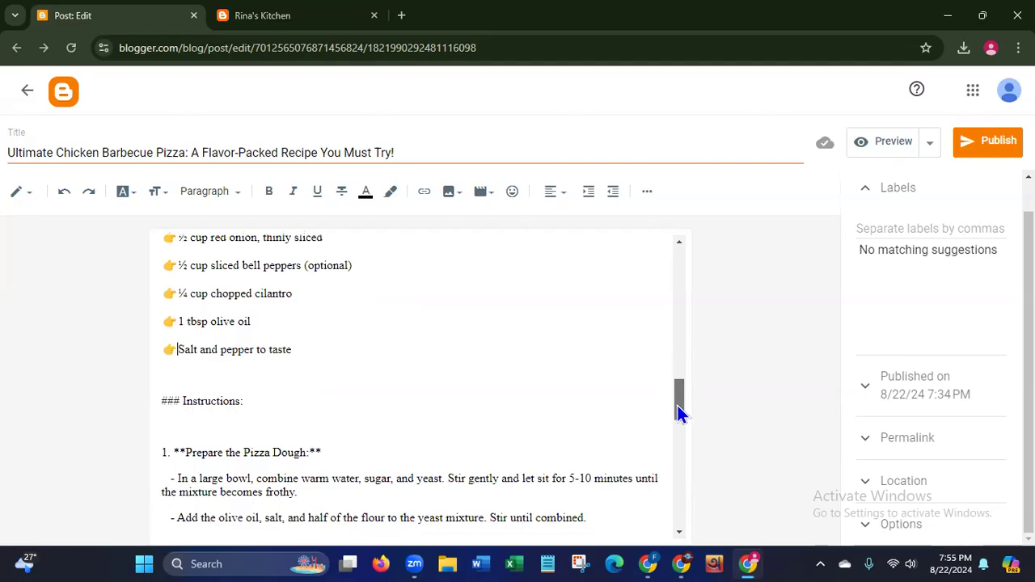
{"action": "left_click", "coordinate": [428, 556]}
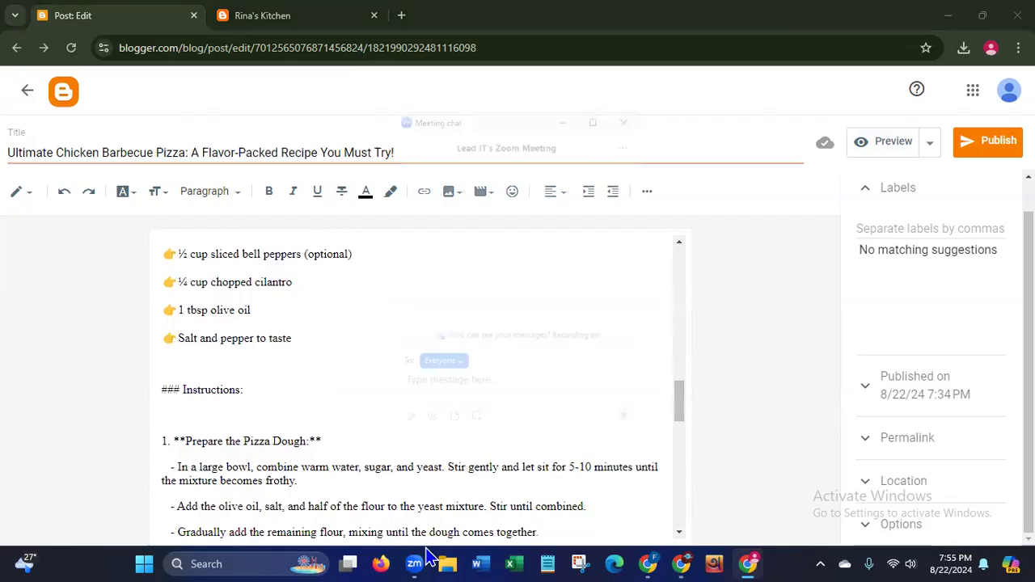
{"action": "left_click_drag", "start_coordinate": [683, 395], "coordinate": [702, 290]}
{"action": "left_click_drag", "start_coordinate": [702, 342], "coordinate": [702, 363]}
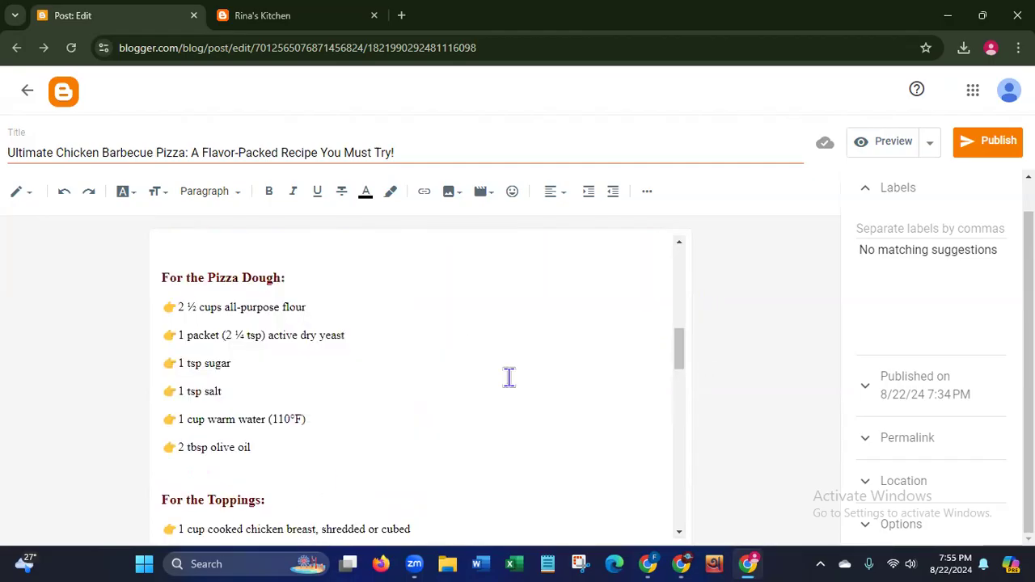
- Remove the "###" marks in front of "Instructions:" below the toppings list
{"action": "left_click_drag", "start_coordinate": [680, 353], "coordinate": [671, 386]}
{"action": "scroll", "coordinate": [672, 392], "scroll_direction": "down", "scroll_amount": 3}
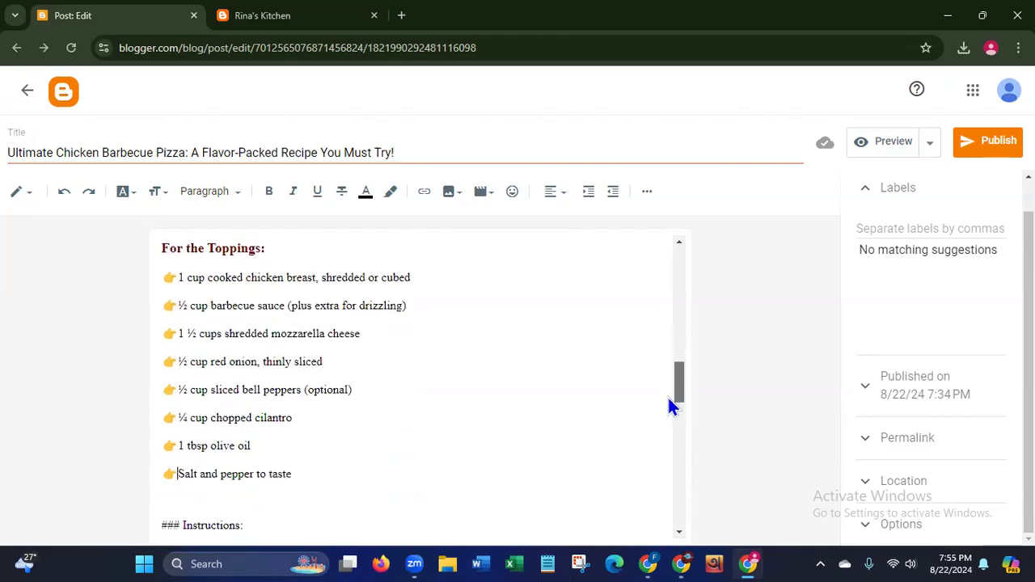
{"action": "left_click", "coordinate": [182, 333]}
{"action": "key", "text": "BackSpace"}
{"action": "key", "text": "BackSpace"}
{"action": "key", "text": "BackSpace"}
{"action": "key", "text": "BackSpace"}
- Format the "Instructions:" heading as bold, Large size, dark red text
{"action": "left_click_drag", "start_coordinate": [208, 334], "coordinate": [134, 332]}
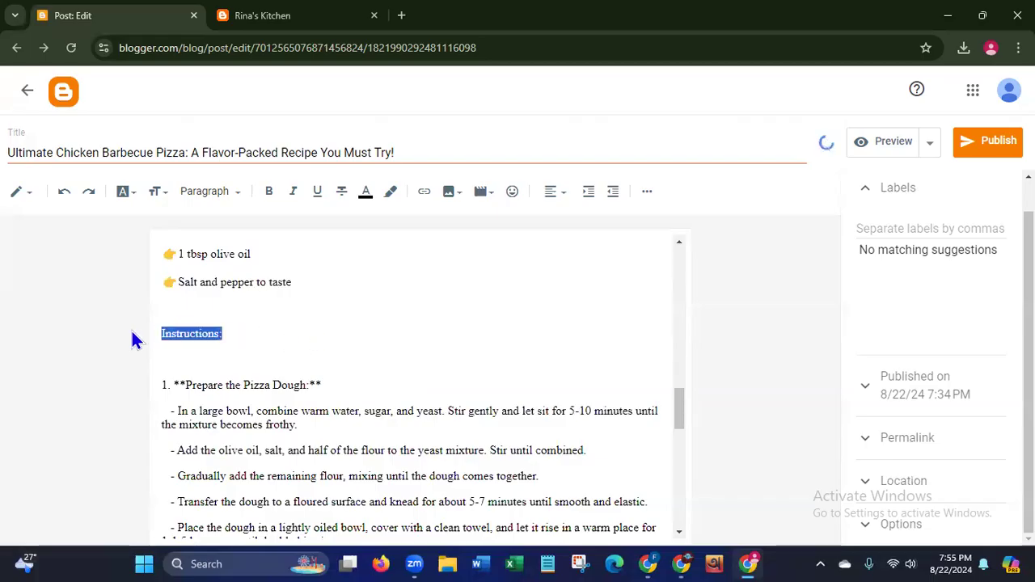
{"action": "left_click", "coordinate": [267, 194]}
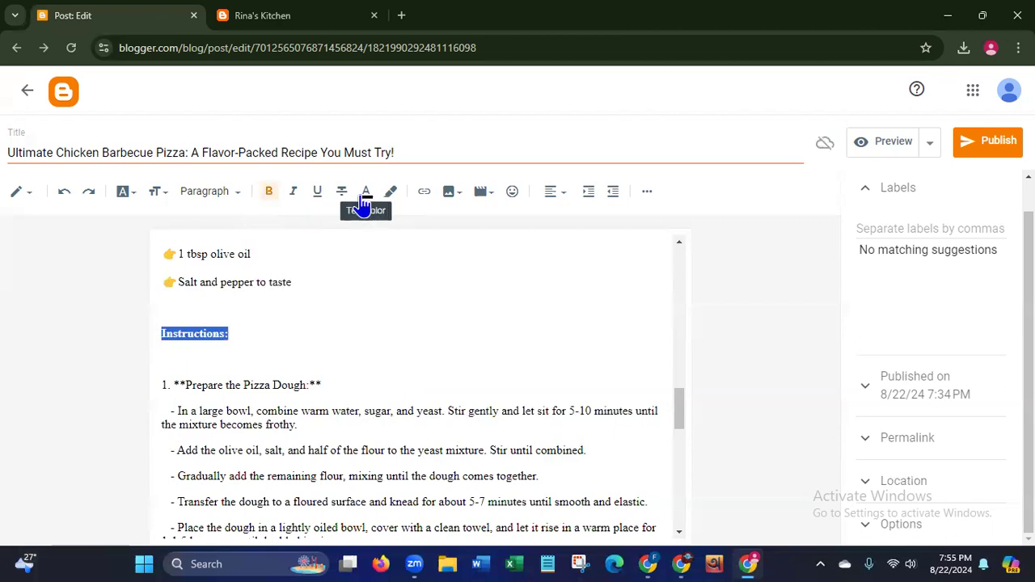
{"action": "left_click", "coordinate": [154, 194]}
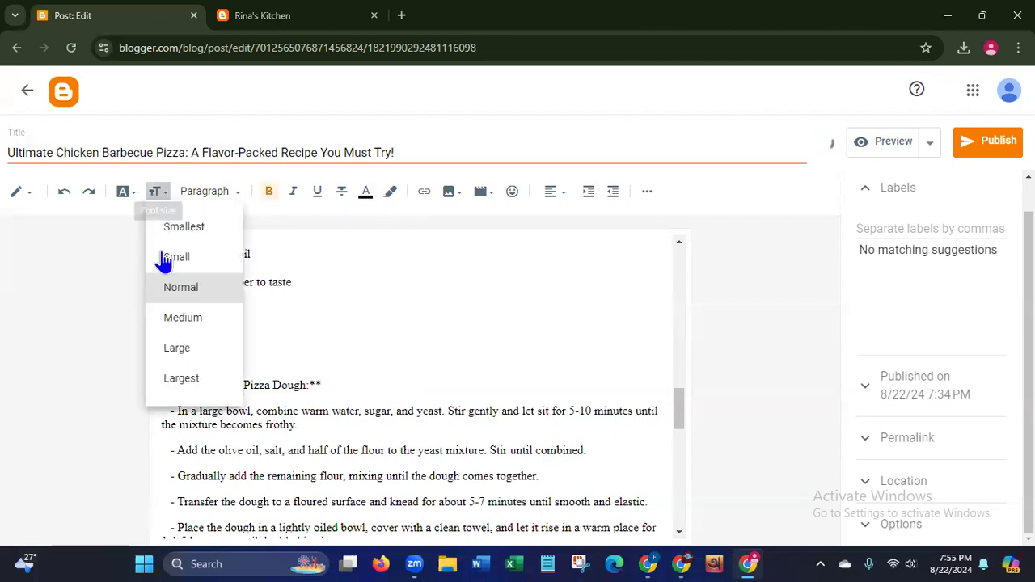
{"action": "left_click", "coordinate": [169, 353]}
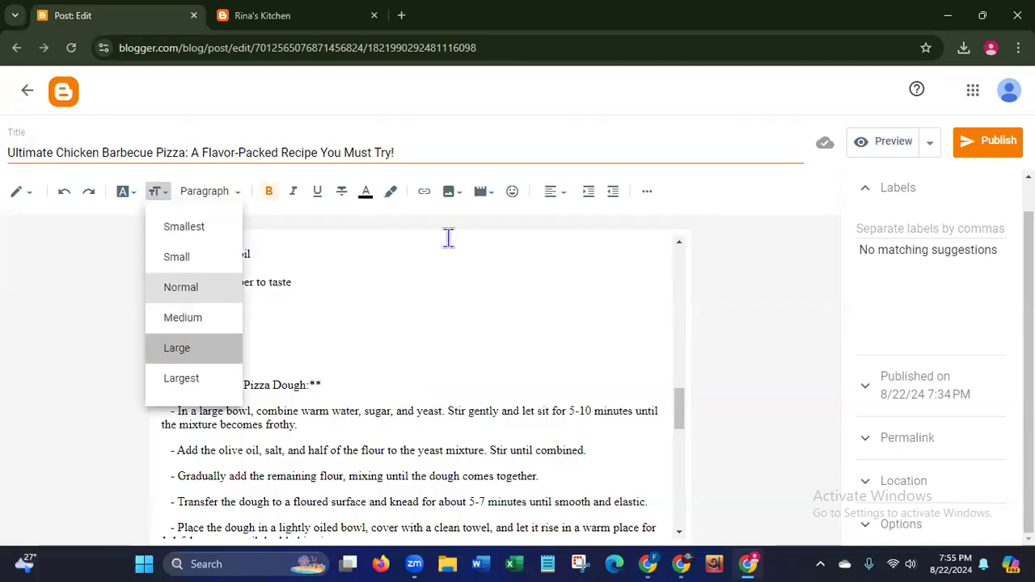
{"action": "left_click", "coordinate": [366, 194]}
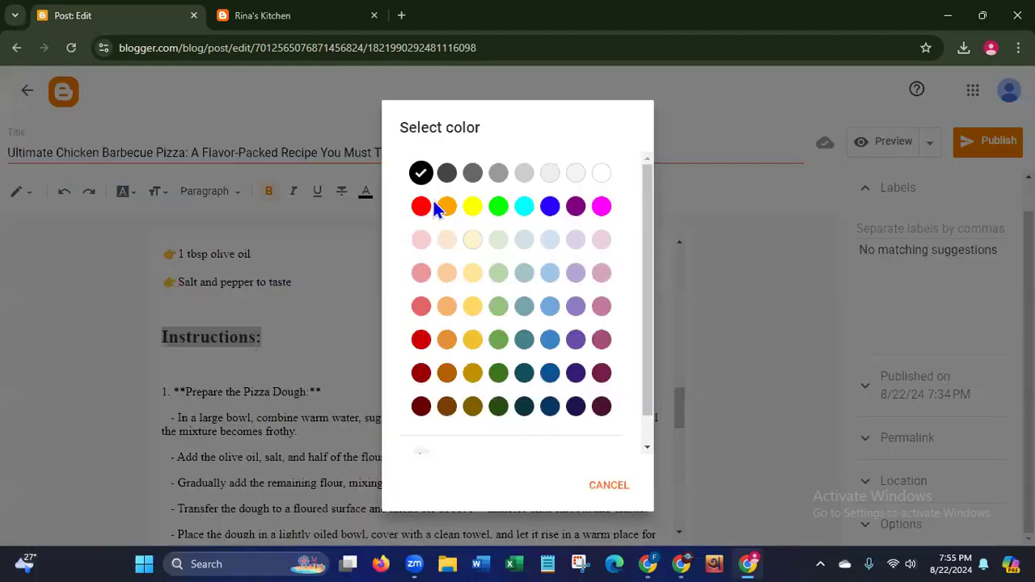
{"action": "left_click", "coordinate": [419, 405]}
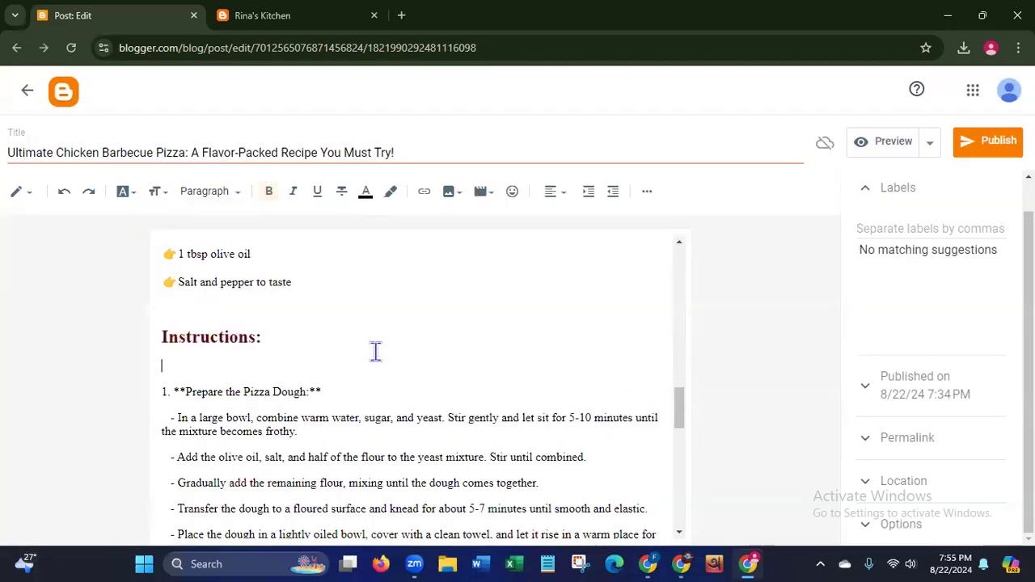
- Remove the number "1." and the surrounding asterisks from the "Prepare the Pizza Dough:" line
{"action": "left_click", "coordinate": [184, 392]}
{"action": "key", "text": "BackSpace"}
{"action": "key", "text": "BackSpace"}
{"action": "key", "text": "BackSpace"}
{"action": "key", "text": "BackSpace"}
{"action": "key", "text": "BackSpace"}
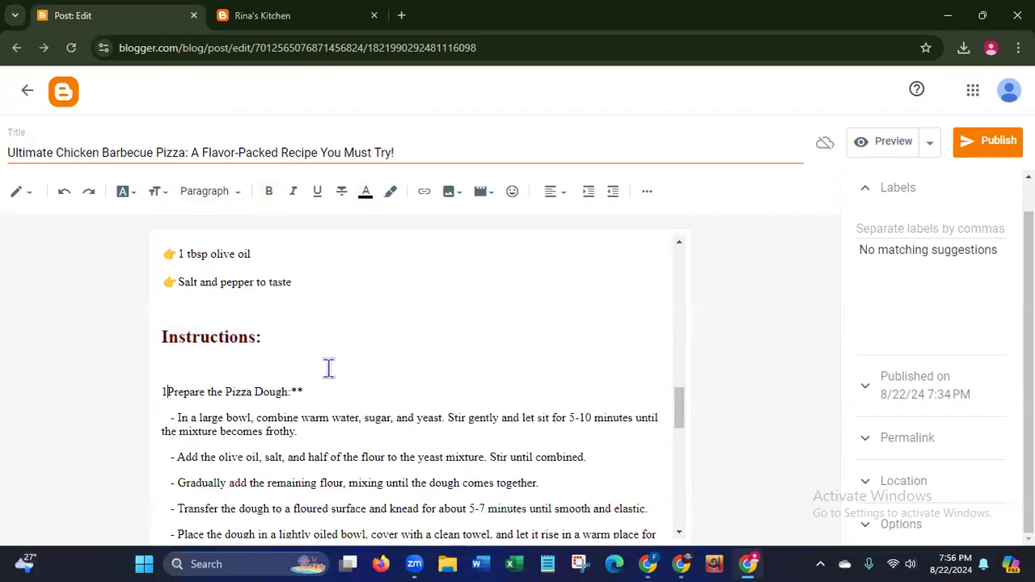
{"action": "left_click", "coordinate": [309, 388]}
{"action": "key", "text": "BackSpace"}
{"action": "key", "text": "BackSpace"}
- Format the "Prepare the Pizza Dough:" subheading as bold, Medium size, dark brown text
{"action": "left_click_drag", "start_coordinate": [300, 391], "coordinate": [135, 401]}
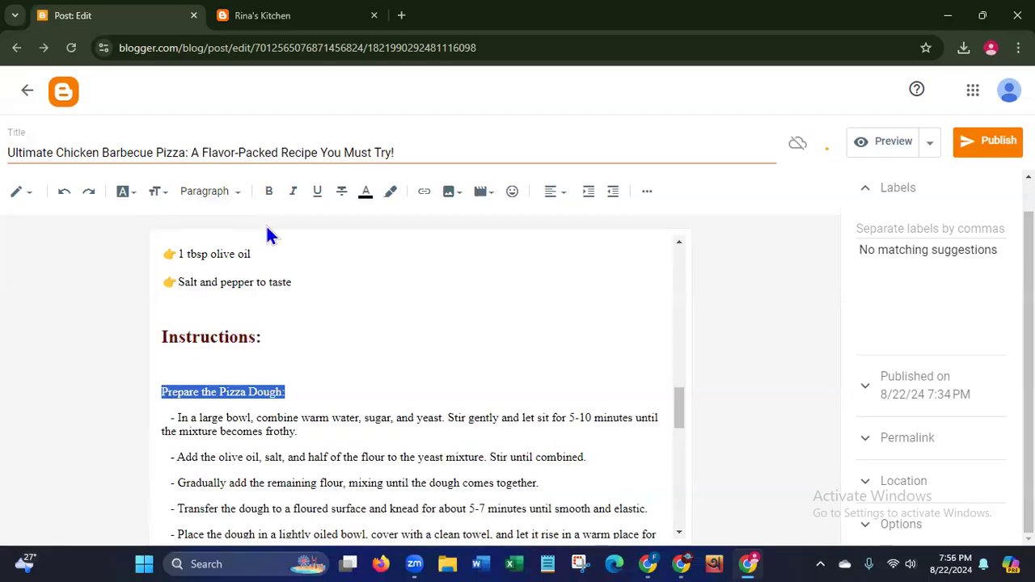
{"action": "left_click", "coordinate": [267, 195]}
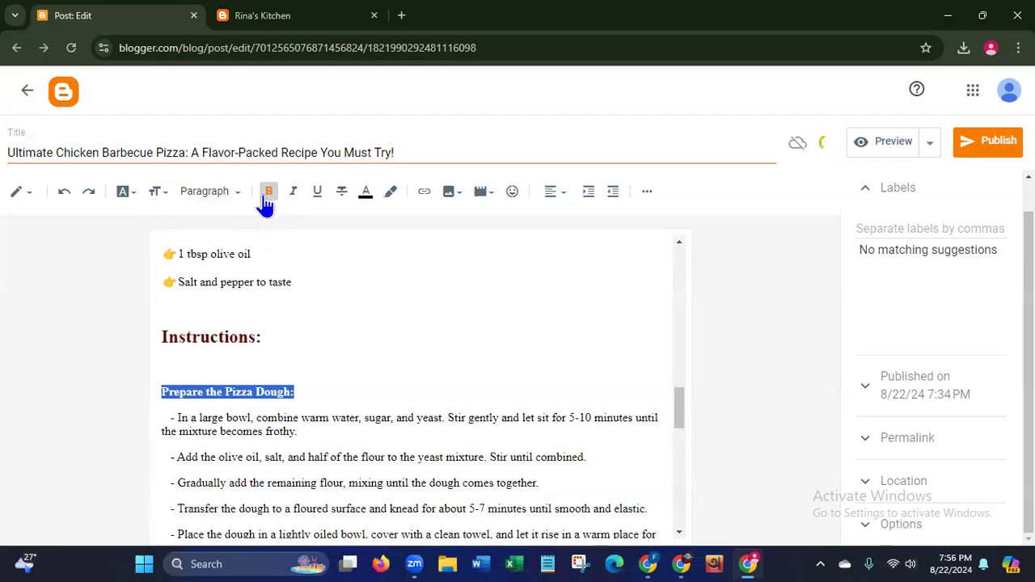
{"action": "left_click", "coordinate": [154, 191]}
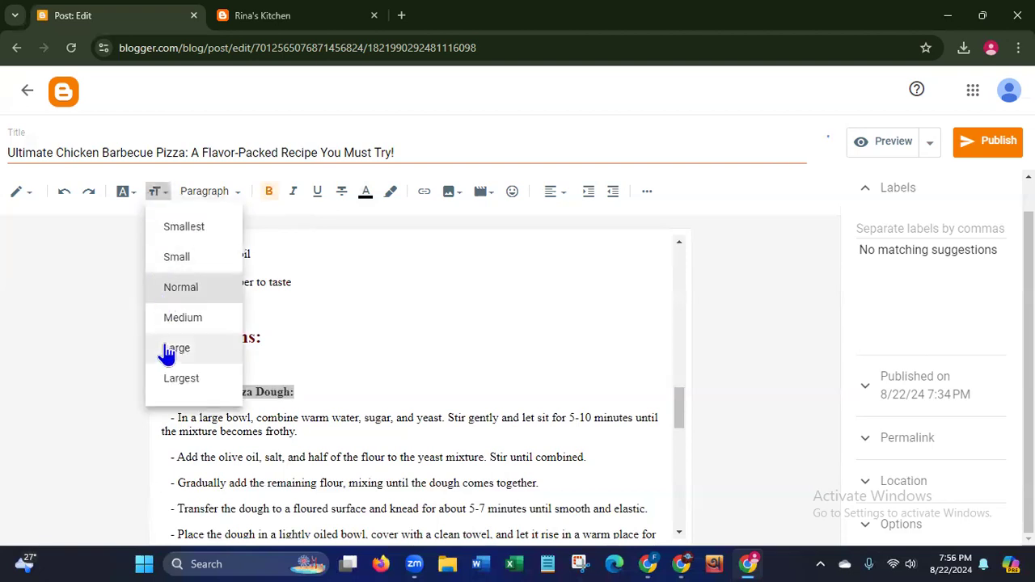
{"action": "left_click", "coordinate": [181, 319]}
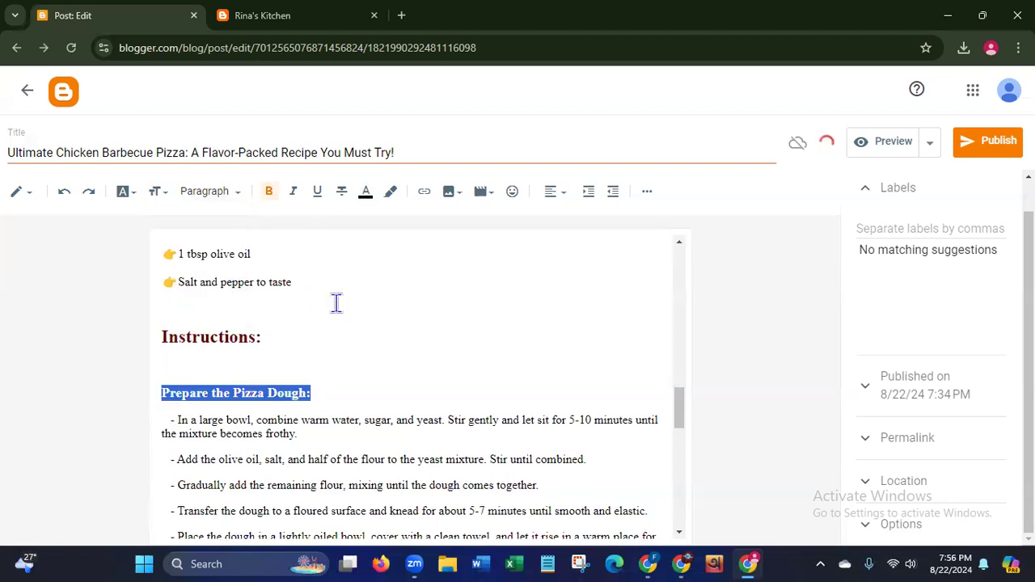
{"action": "left_click", "coordinate": [390, 362]}
{"action": "left_click_drag", "start_coordinate": [332, 390], "coordinate": [134, 397]}
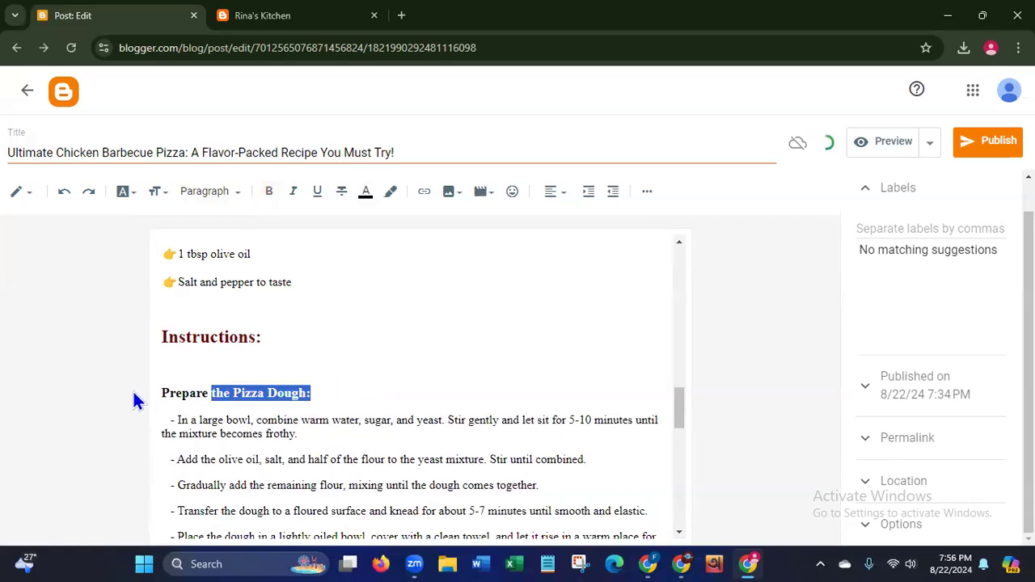
{"action": "left_click", "coordinate": [364, 192]}
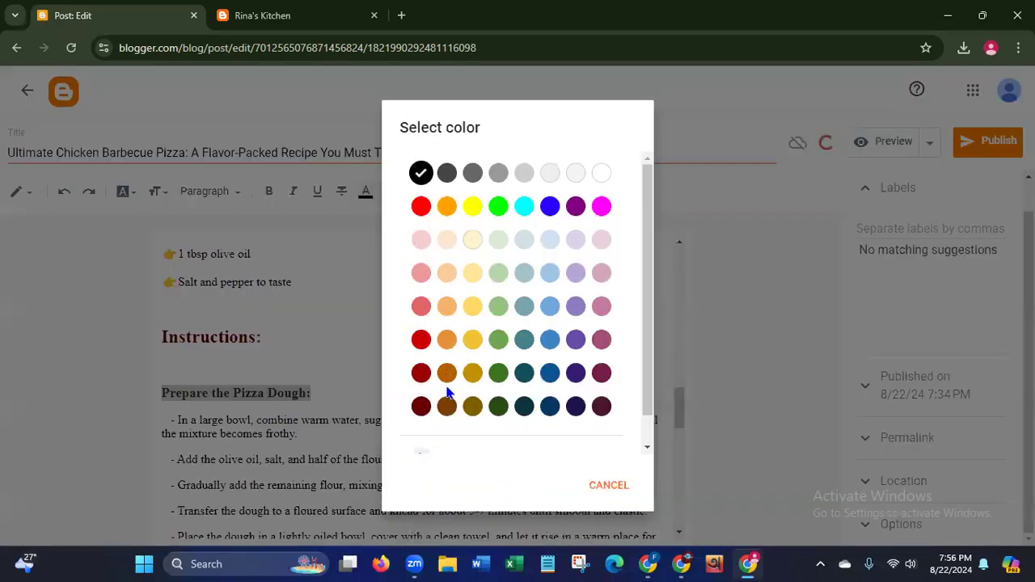
{"action": "left_click", "coordinate": [412, 374]}
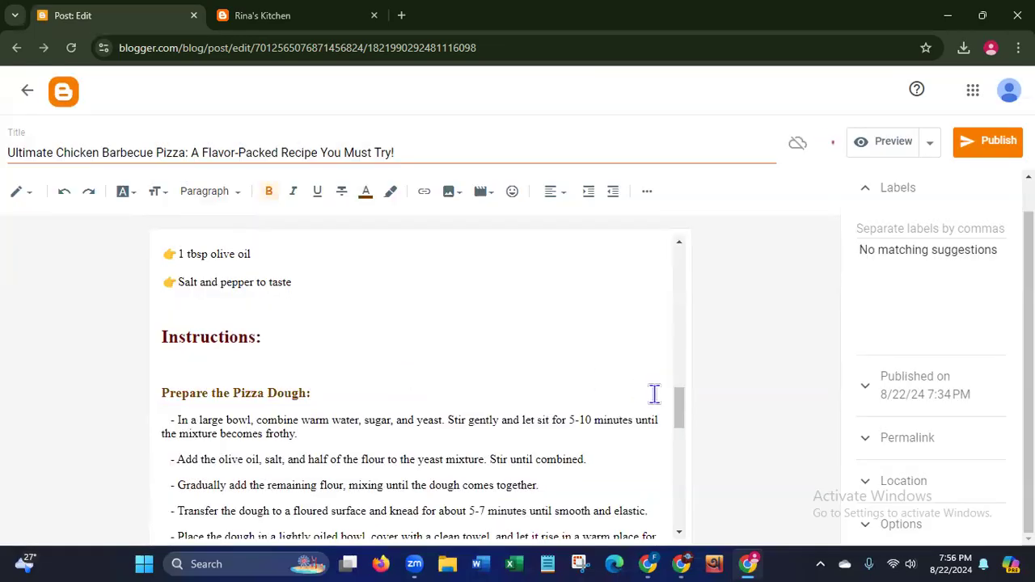
- Remove the number "2." and the surrounding asterisks from the "Preheat the Oven:" line
{"action": "scroll", "coordinate": [680, 424], "scroll_direction": "down", "scroll_amount": 2}
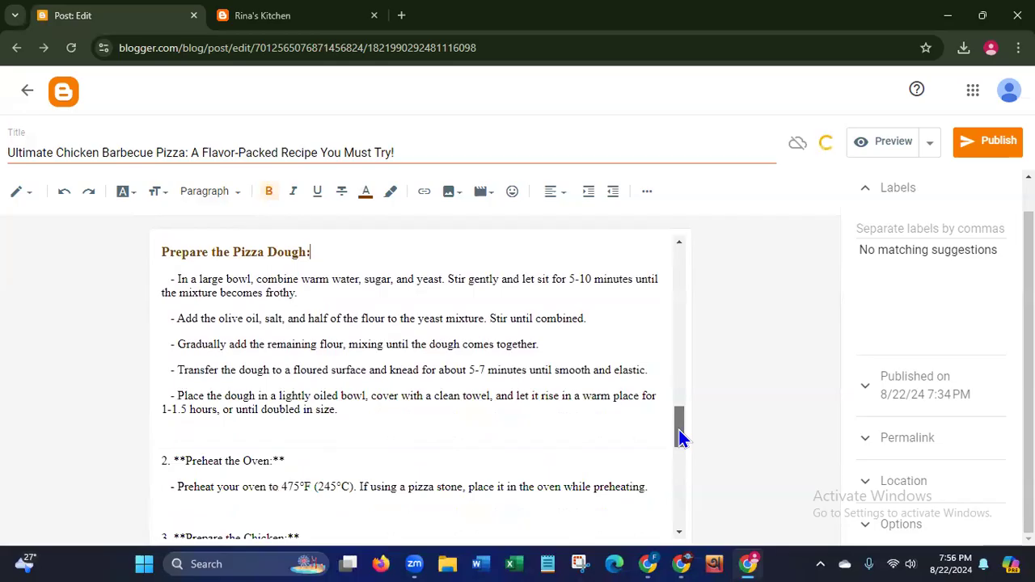
{"action": "left_click_drag", "start_coordinate": [678, 434], "coordinate": [675, 410]}
{"action": "scroll", "coordinate": [677, 418], "scroll_direction": "up", "scroll_amount": 1}
{"action": "scroll", "coordinate": [668, 441], "scroll_direction": "down", "scroll_amount": 3}
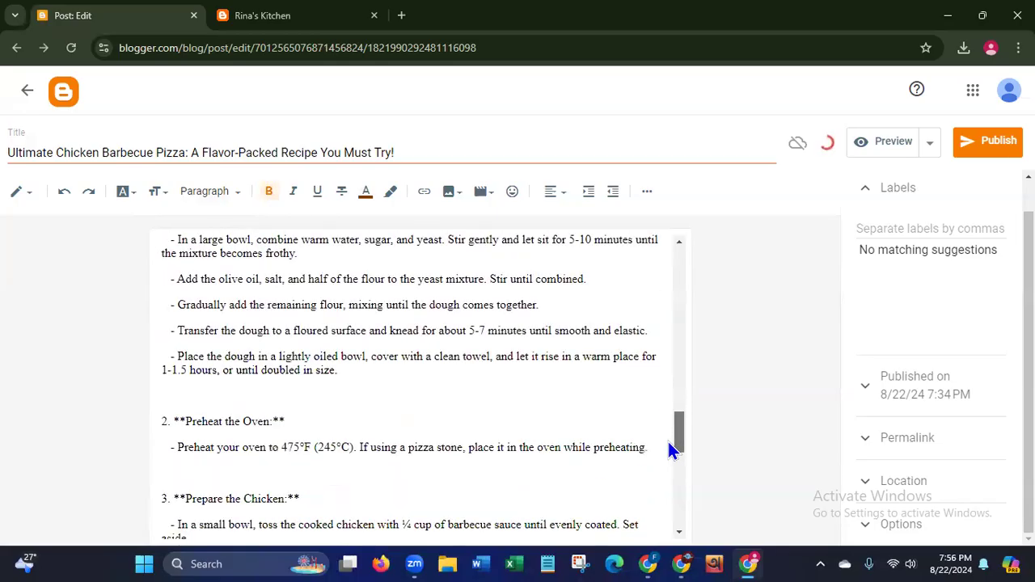
{"action": "left_click", "coordinate": [184, 365]}
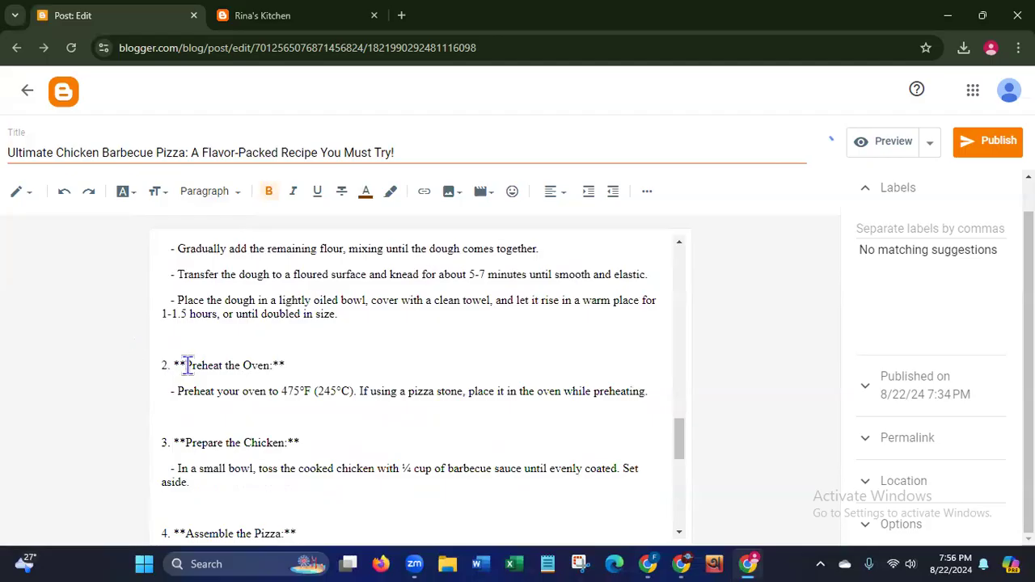
{"action": "key", "text": "BackSpace"}
{"action": "key", "text": "BackSpace"}
{"action": "key", "text": "BackSpace"}
{"action": "key", "text": "BackSpace"}
{"action": "key", "text": "BackSpace"}
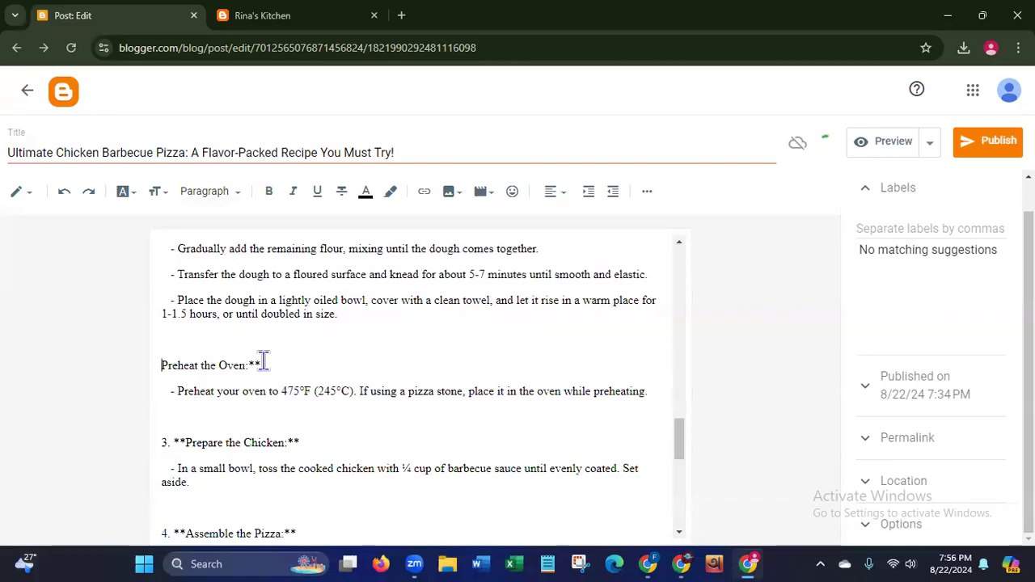
{"action": "left_click", "coordinate": [263, 362]}
{"action": "key", "text": "BackSpace"}
{"action": "key", "text": "BackSpace"}
- Format the "Preheat the Oven:" subheading as bold, Medium size, dark brown text
{"action": "key", "text": "shift+Home"}
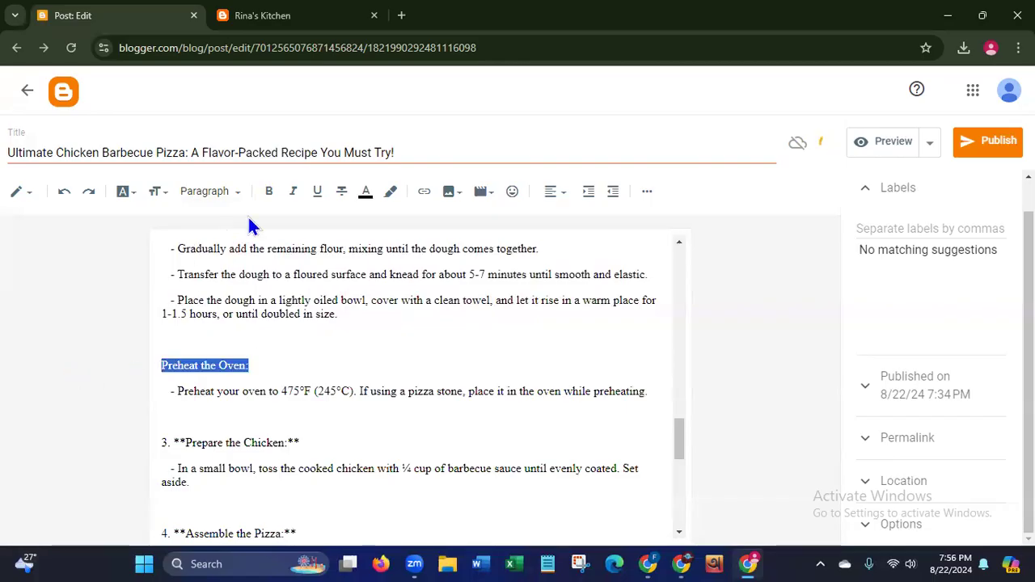
{"action": "left_click", "coordinate": [270, 194]}
{"action": "left_click", "coordinate": [157, 194]}
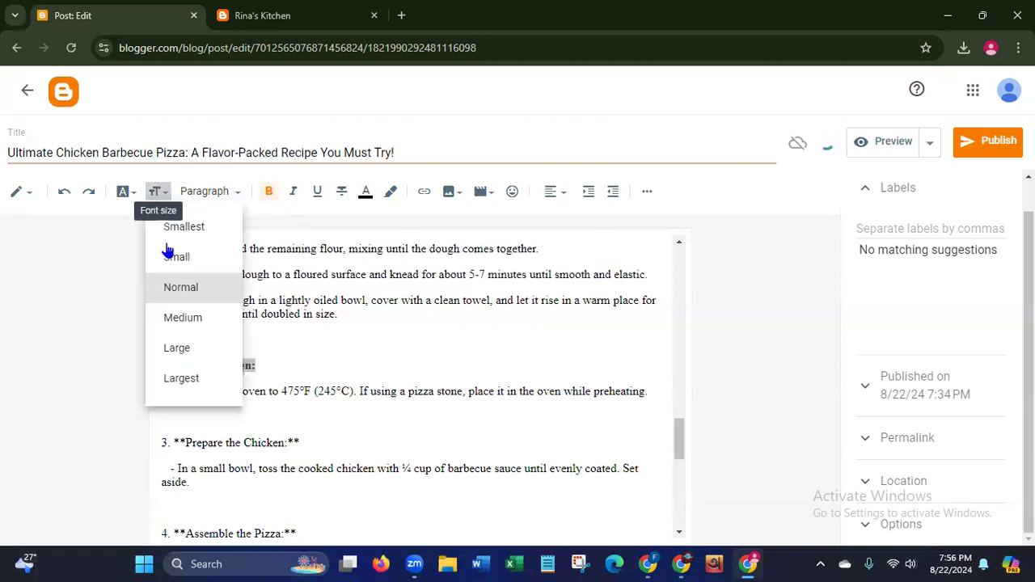
{"action": "left_click", "coordinate": [173, 318]}
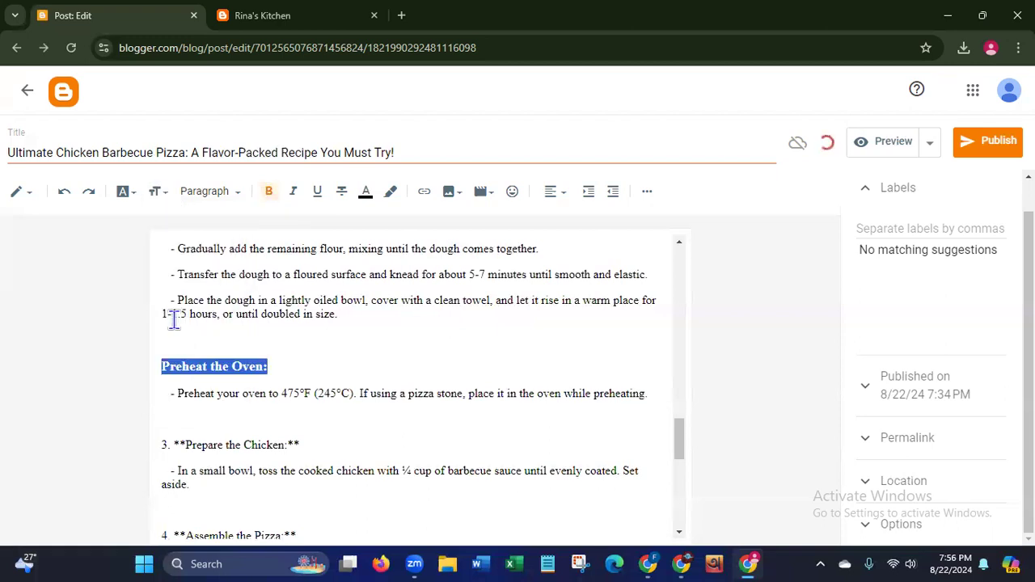
{"action": "left_click", "coordinate": [365, 193]}
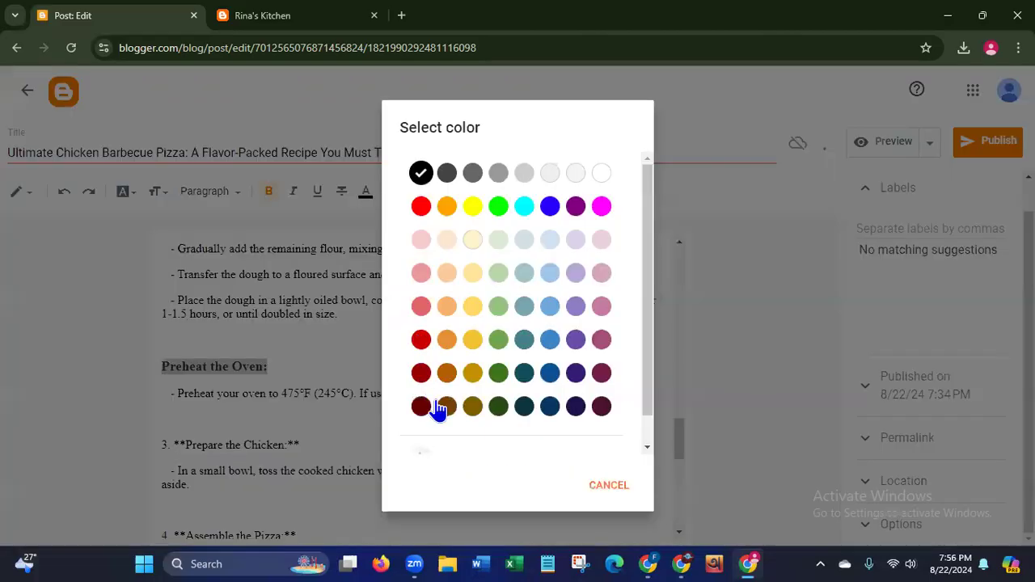
{"action": "left_click", "coordinate": [338, 368]}
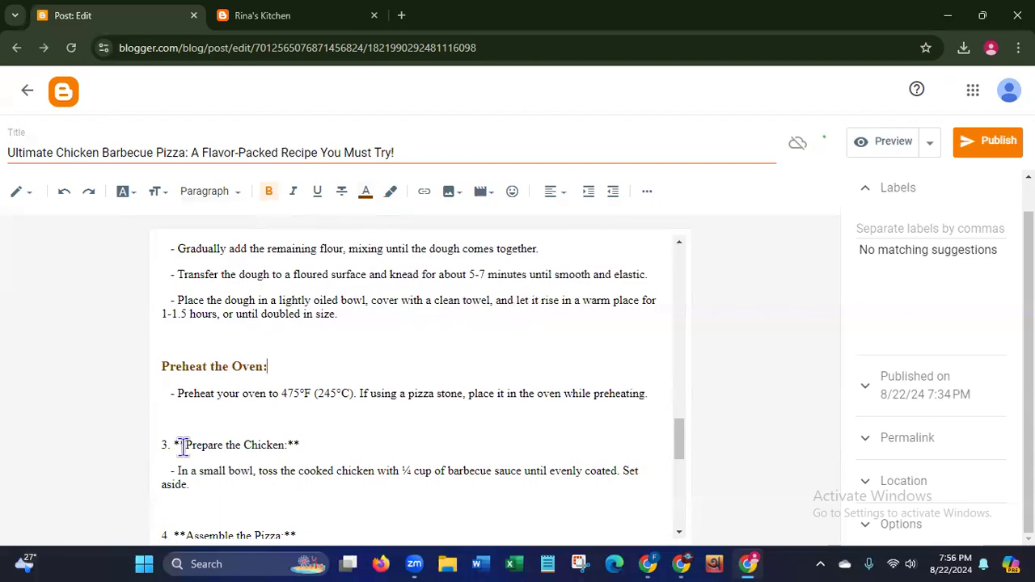
- Remove the number "3." and the surrounding asterisks from the "Prepare the Chicken:" line
{"action": "left_click", "coordinate": [332, 412]}
{"action": "key", "text": "BackSpace"}
{"action": "key", "text": "BackSpace"}
{"action": "key", "text": "BackSpace"}
{"action": "key", "text": "BackSpace"}
{"action": "key", "text": "BackSpace"}
{"action": "key", "text": "BackSpace"}
{"action": "key", "text": "BackSpace"}
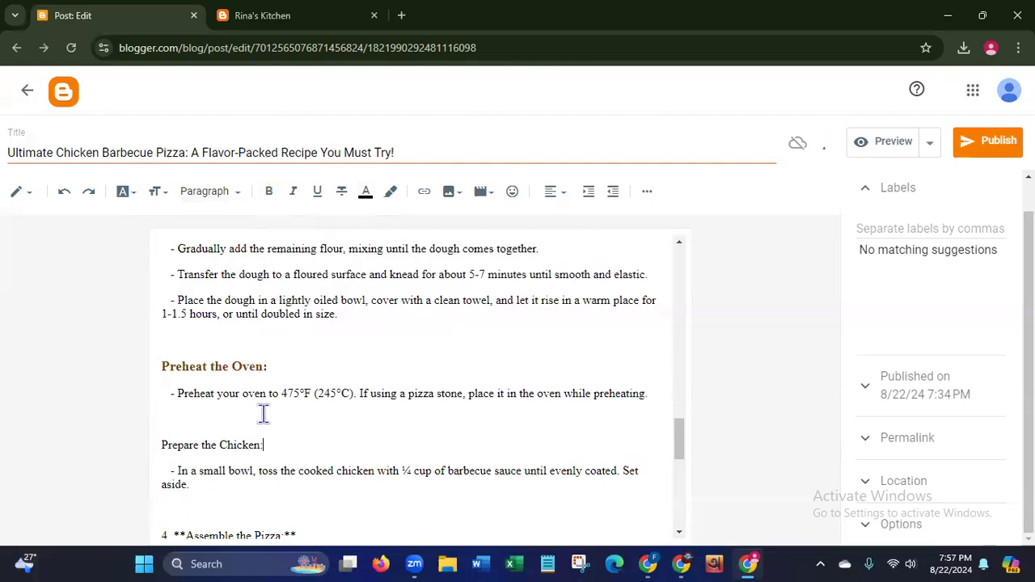
- Format the "Prepare the Chicken:" subheading as bold, Medium size, dark red text
{"action": "left_click_drag", "start_coordinate": [265, 446], "coordinate": [183, 446]}
{"action": "left_click_drag", "start_coordinate": [117, 458], "coordinate": [115, 453]}
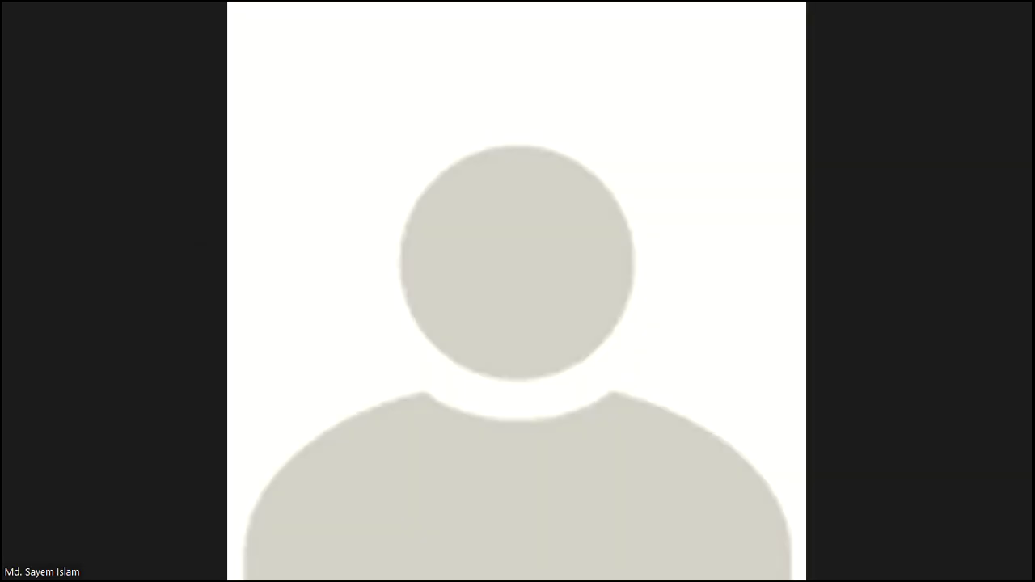
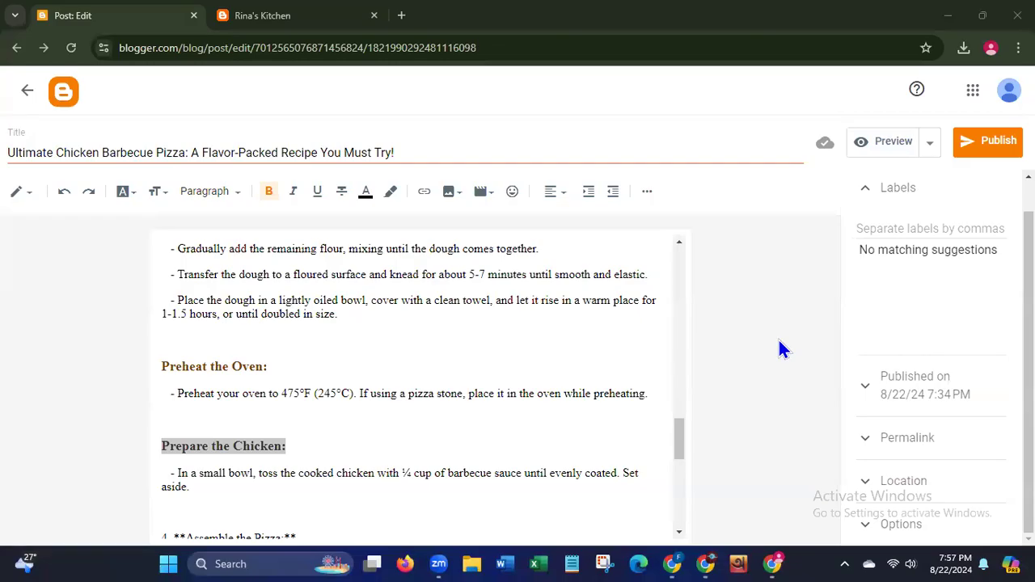
{"action": "left_click", "coordinate": [366, 192]}
{"action": "left_click", "coordinate": [424, 403]}
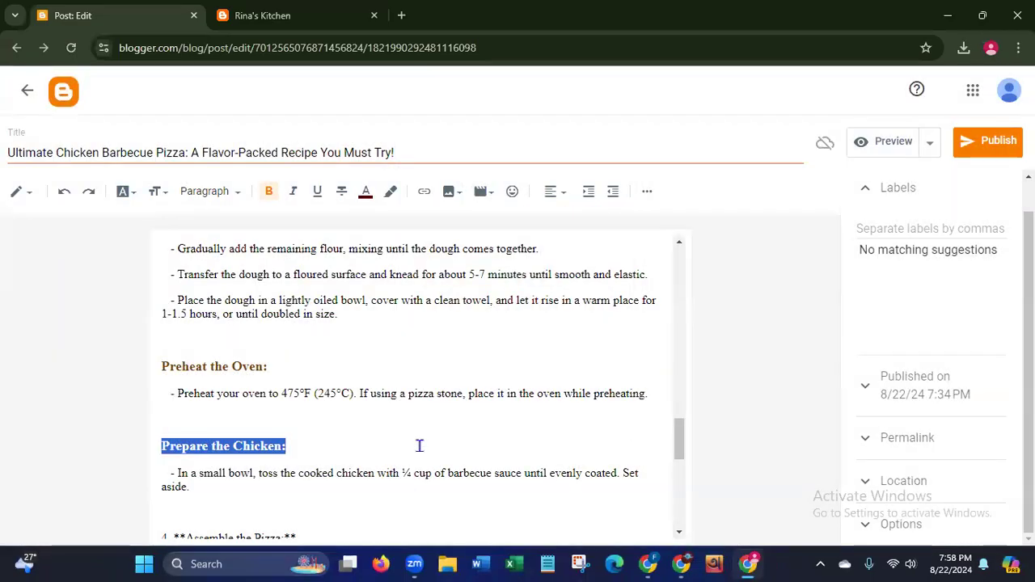
{"action": "left_click", "coordinate": [419, 445]}
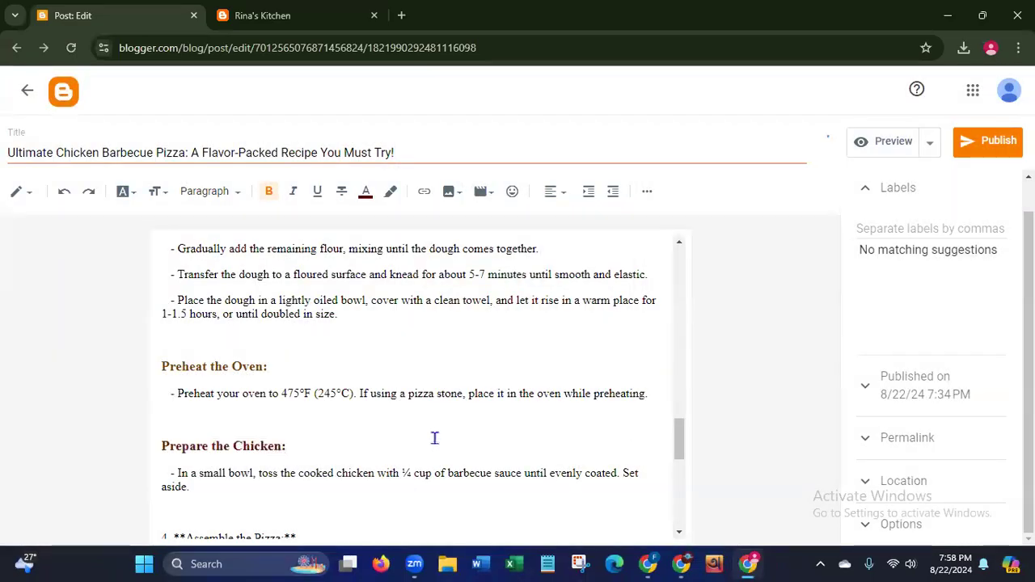
- Remove the number "4." and the surrounding asterisks from the "Assemble the Pizza:" line
{"action": "left_click_drag", "start_coordinate": [679, 443], "coordinate": [679, 480]}
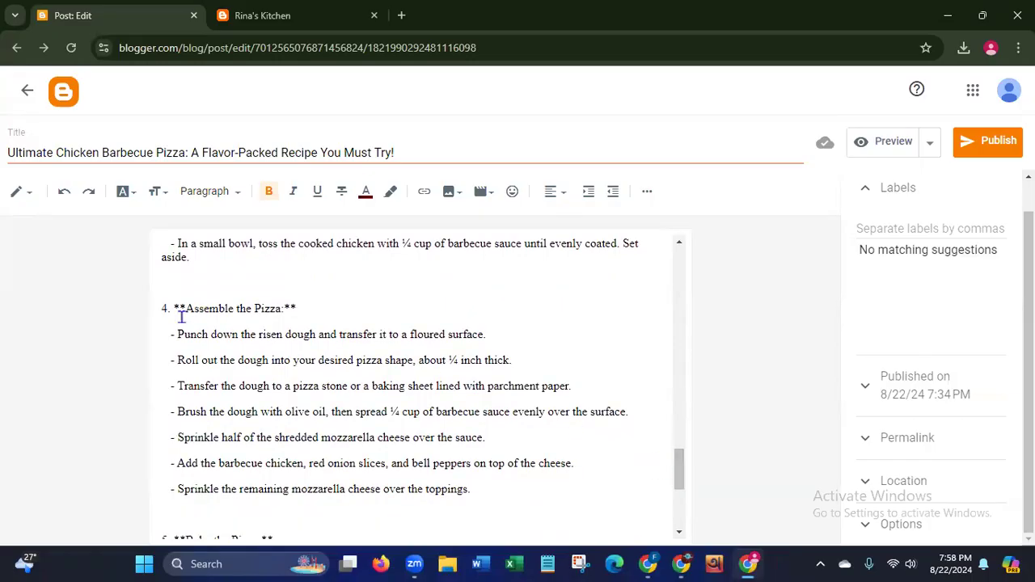
{"action": "left_click_drag", "start_coordinate": [185, 308], "coordinate": [144, 322]}
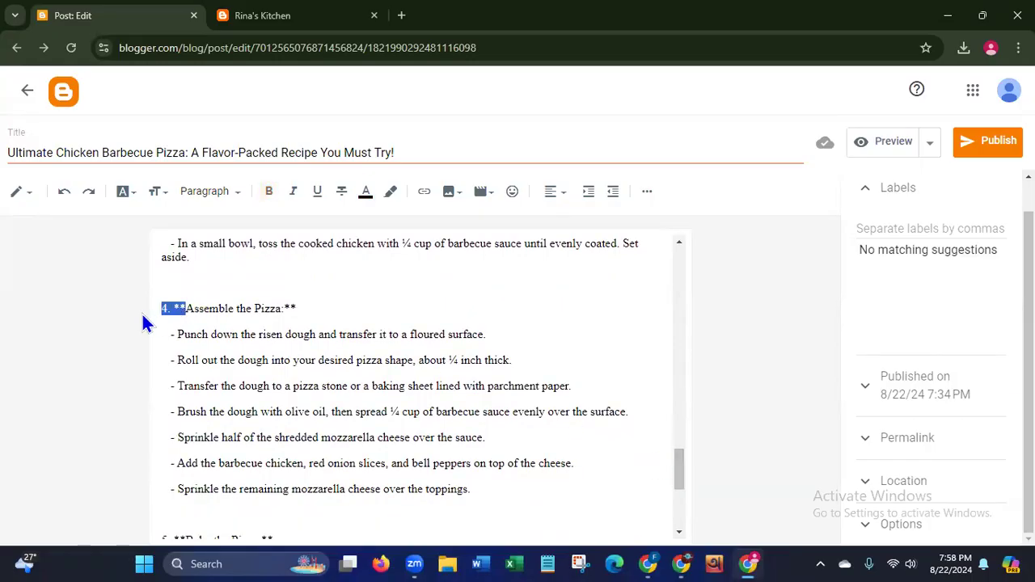
{"action": "key", "text": "BackSpace"}
{"action": "left_click", "coordinate": [284, 307]}
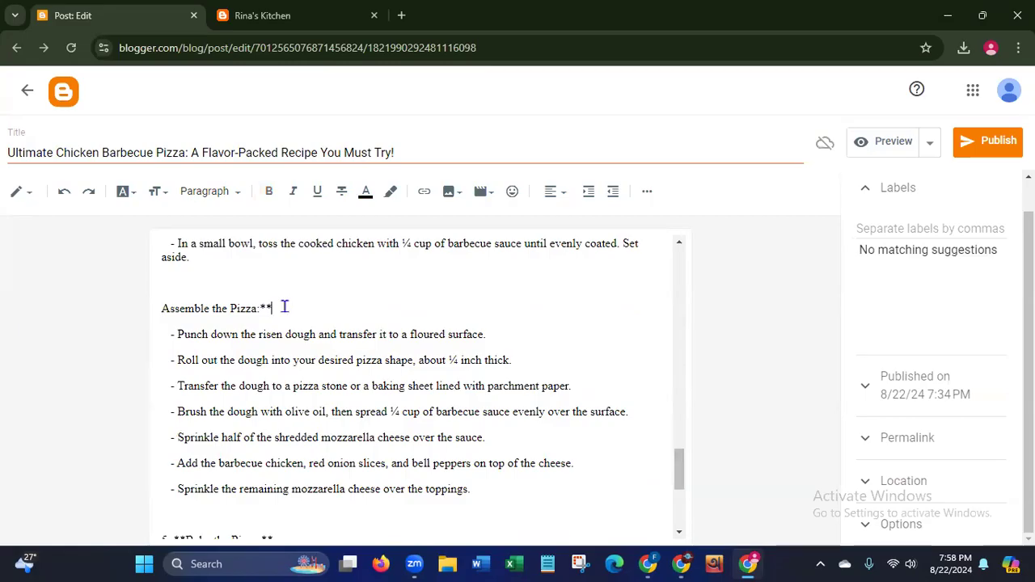
{"action": "key", "text": "BackSpace"}
- Format the "Assemble the Pizza:" subheading as bold, Medium size, dark brown text
{"action": "left_click_drag", "start_coordinate": [270, 305], "coordinate": [96, 315]}
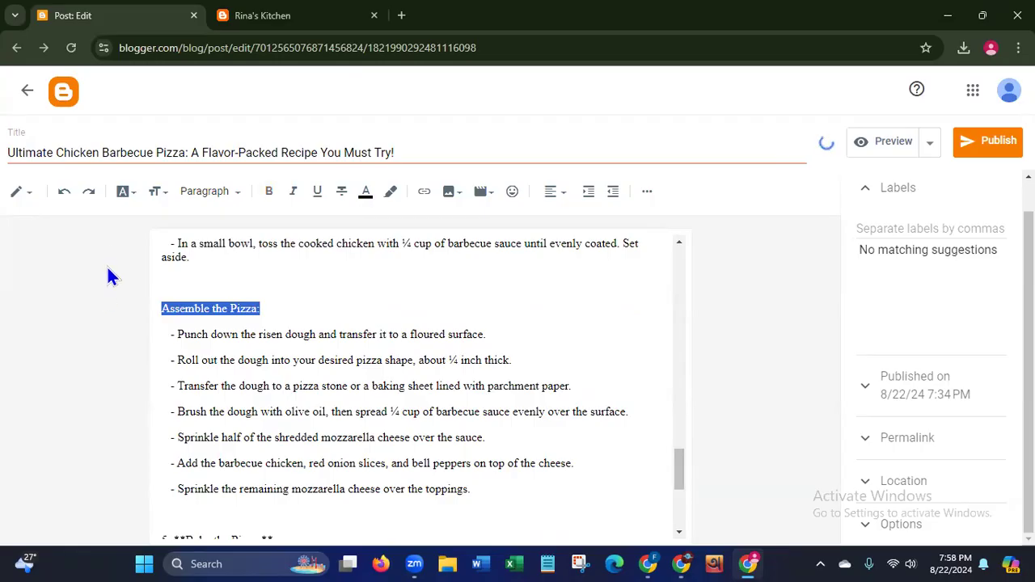
{"action": "left_click", "coordinate": [122, 194]}
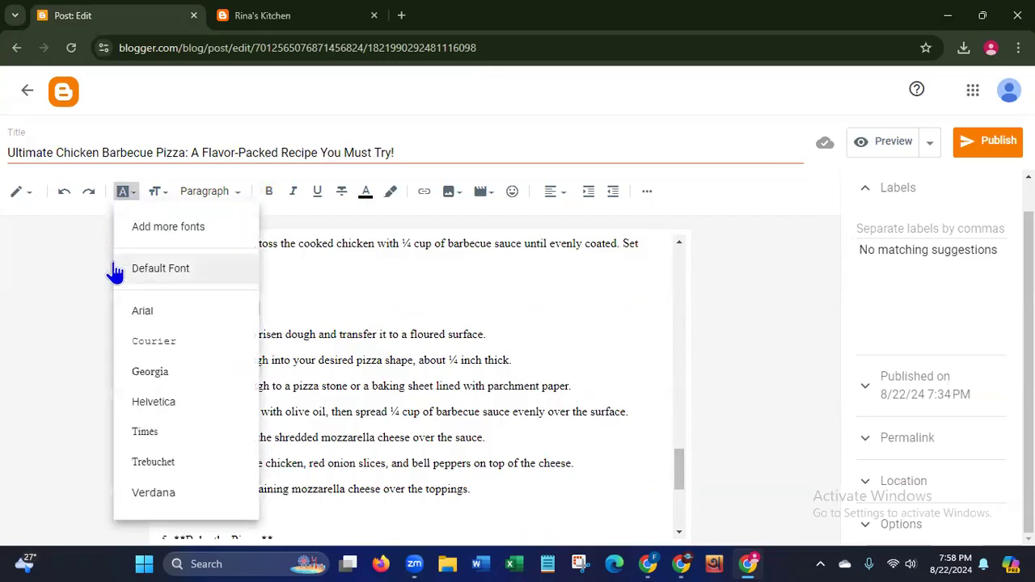
{"action": "left_click", "coordinate": [138, 200]}
{"action": "left_click", "coordinate": [156, 199]}
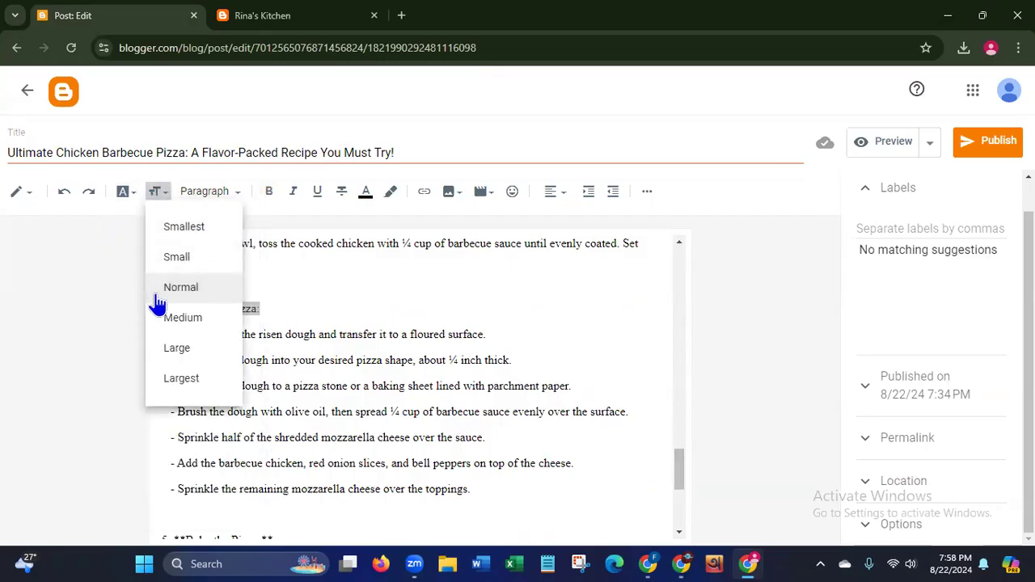
{"action": "left_click", "coordinate": [171, 318]}
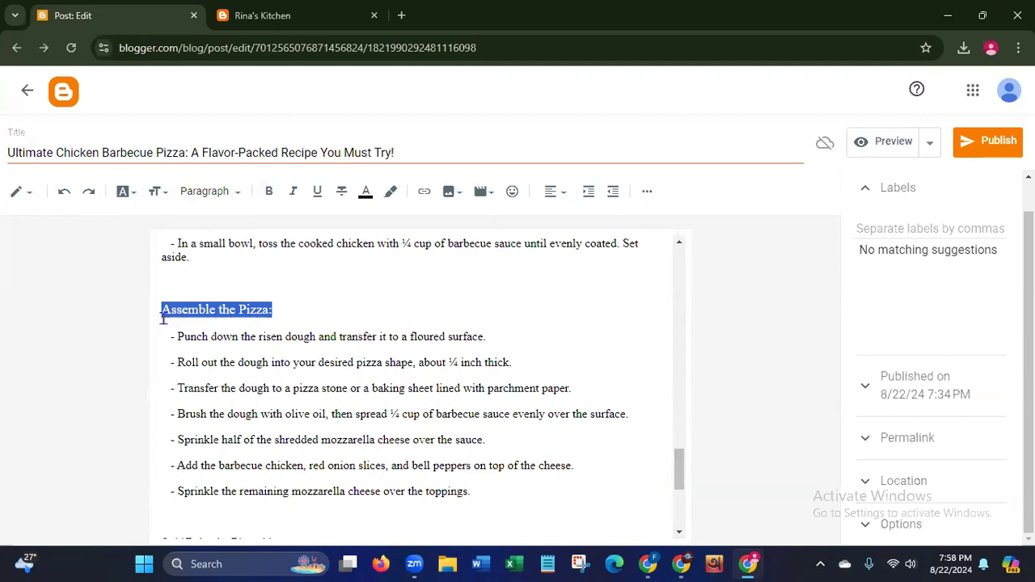
{"action": "left_click", "coordinate": [268, 191]}
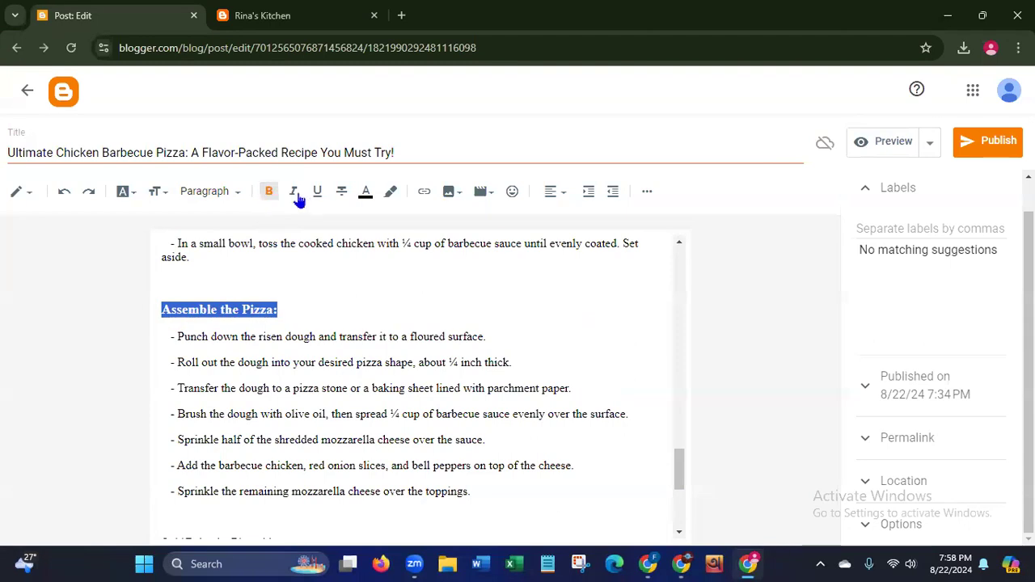
{"action": "left_click", "coordinate": [368, 200]}
{"action": "left_click", "coordinate": [445, 407]}
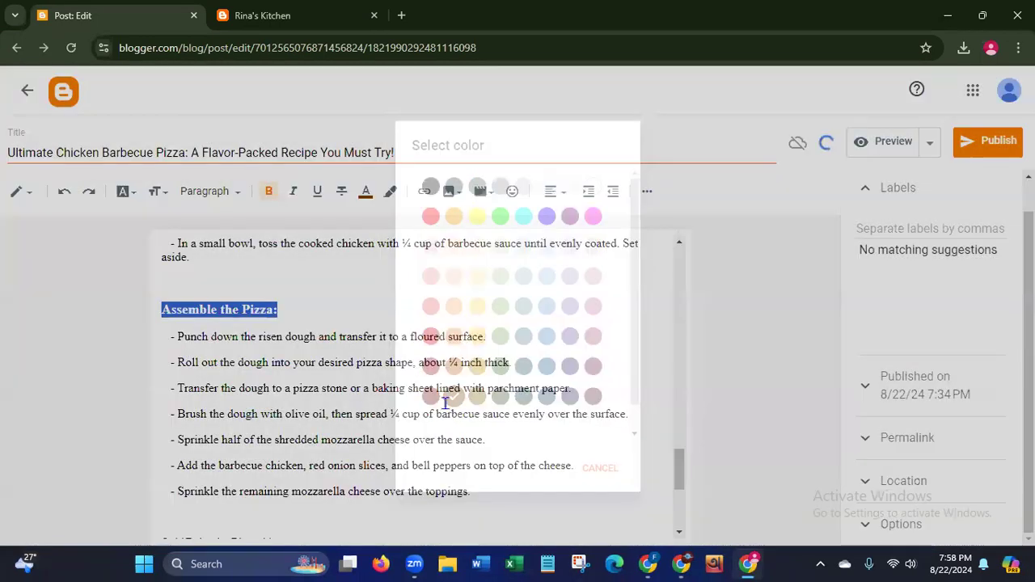
{"action": "left_click", "coordinate": [425, 304]}
- Remove the number "5." and the surrounding asterisks from the "Bake the Pizza:" line
{"action": "left_click_drag", "start_coordinate": [679, 451], "coordinate": [679, 477]}
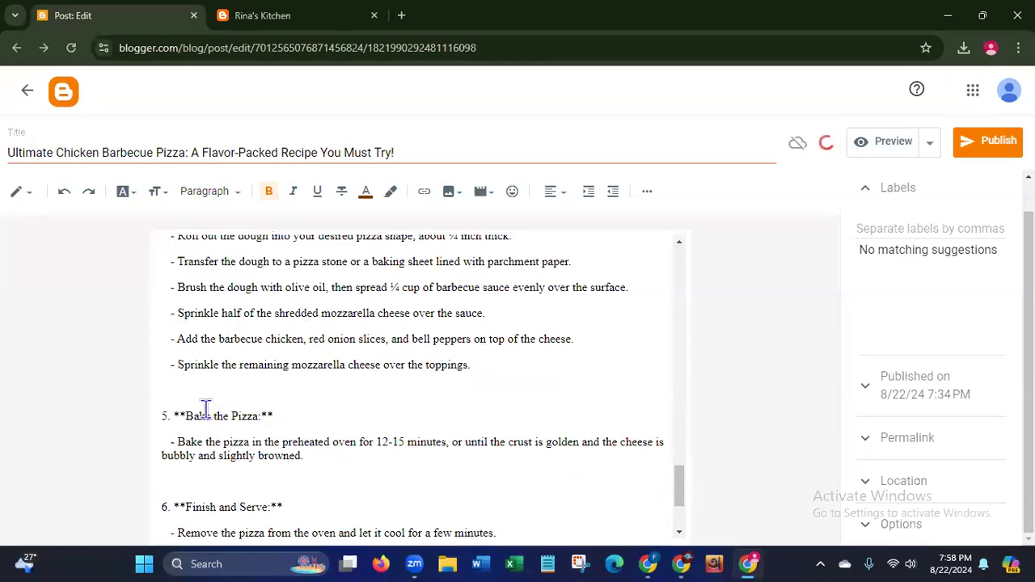
{"action": "left_click_drag", "start_coordinate": [186, 416], "coordinate": [168, 417]}
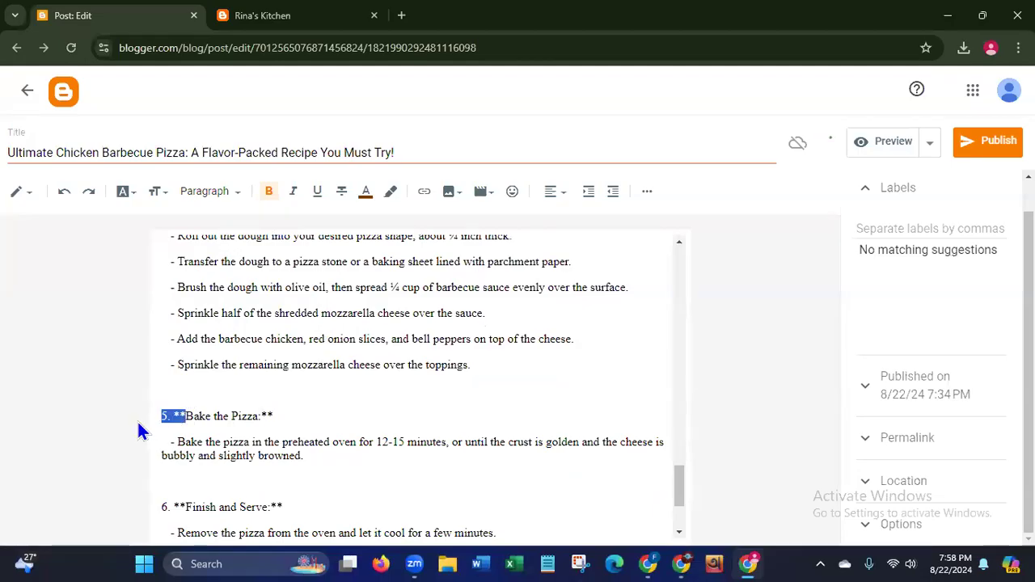
{"action": "key", "text": "BackSpace"}
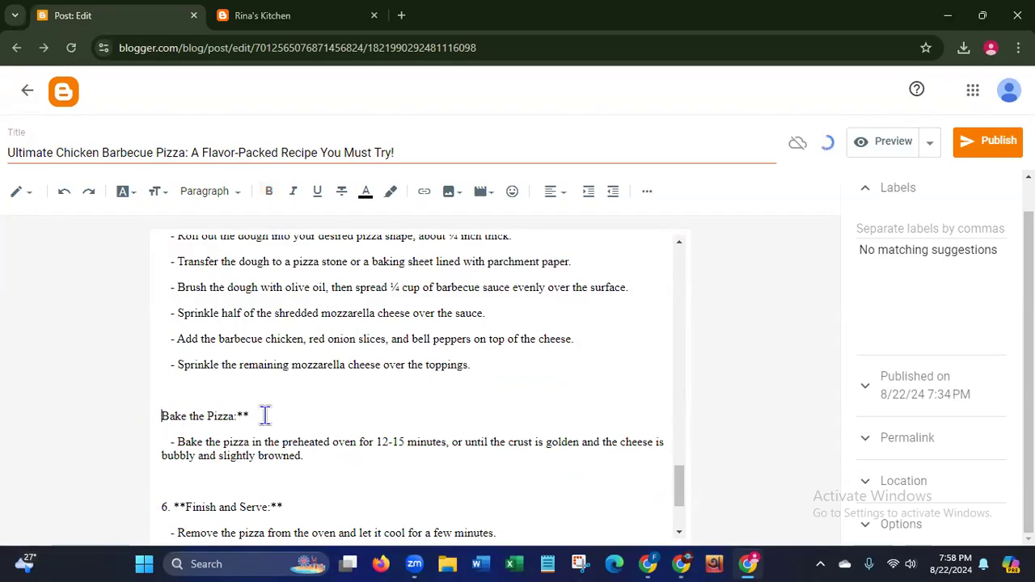
{"action": "key", "text": "BackSpace"}
- Format the "Bake the Pizza:" subheading as bold, Medium size, dark brown text
{"action": "left_click_drag", "start_coordinate": [259, 415], "coordinate": [107, 425]}
{"action": "left_click", "coordinate": [269, 192]}
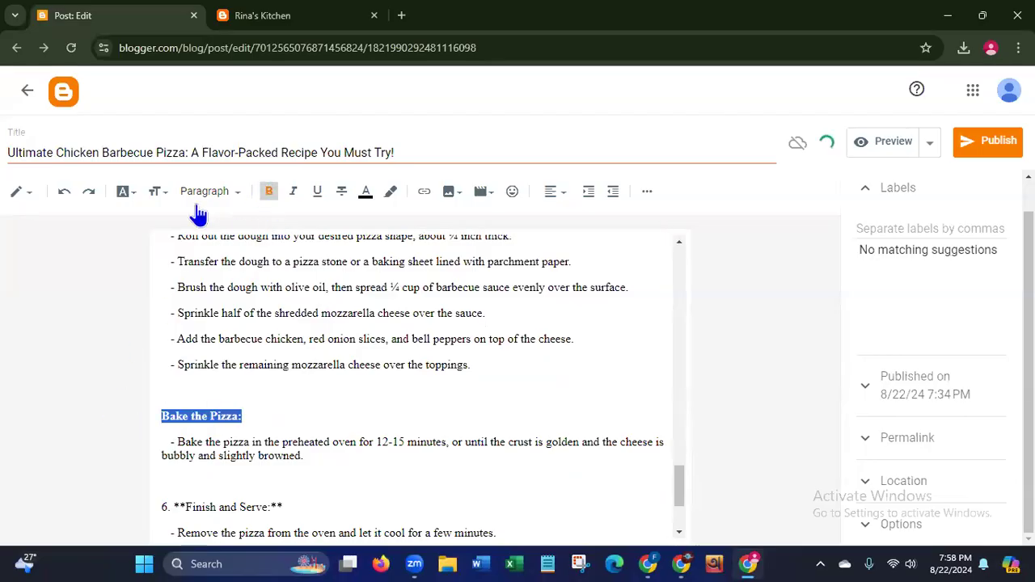
{"action": "left_click", "coordinate": [155, 193]}
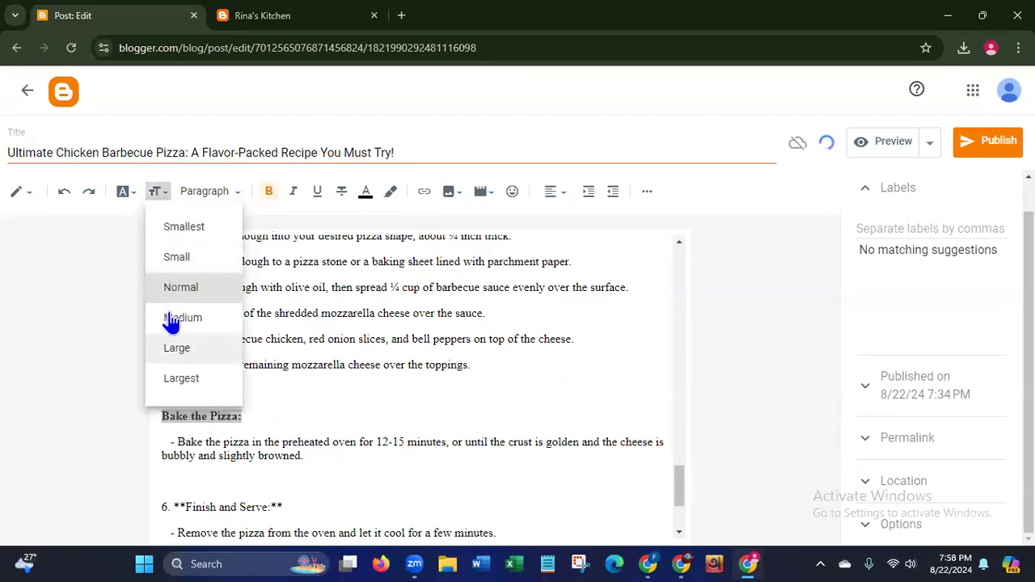
{"action": "left_click", "coordinate": [188, 291]}
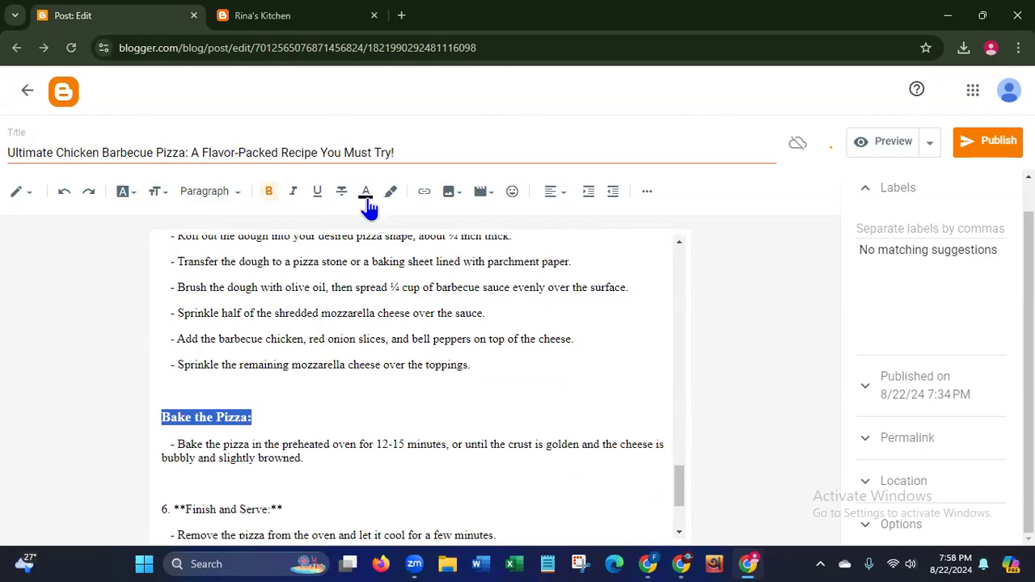
{"action": "left_click", "coordinate": [368, 199]}
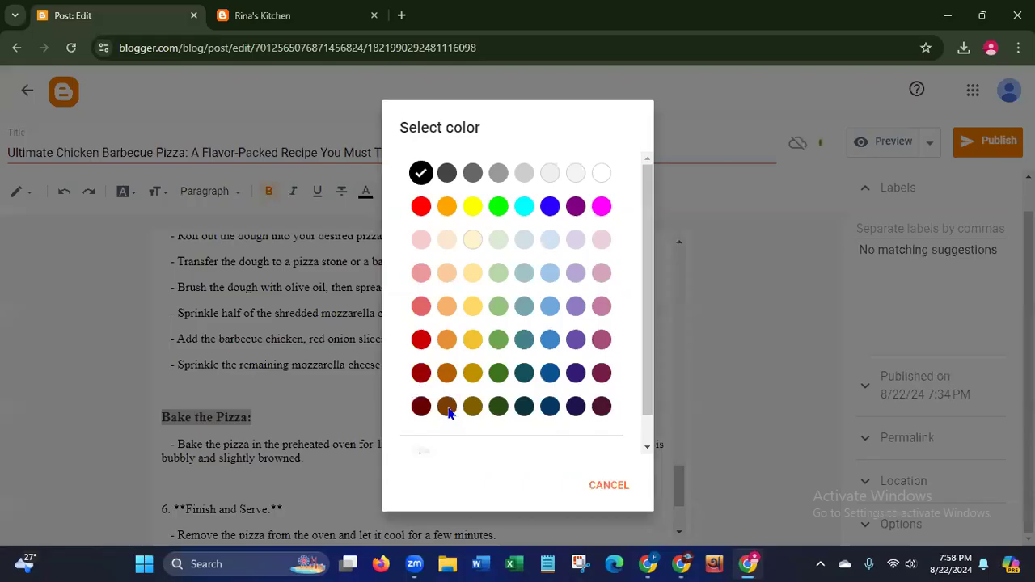
{"action": "left_click", "coordinate": [446, 406]}
{"action": "left_click", "coordinate": [388, 419]}
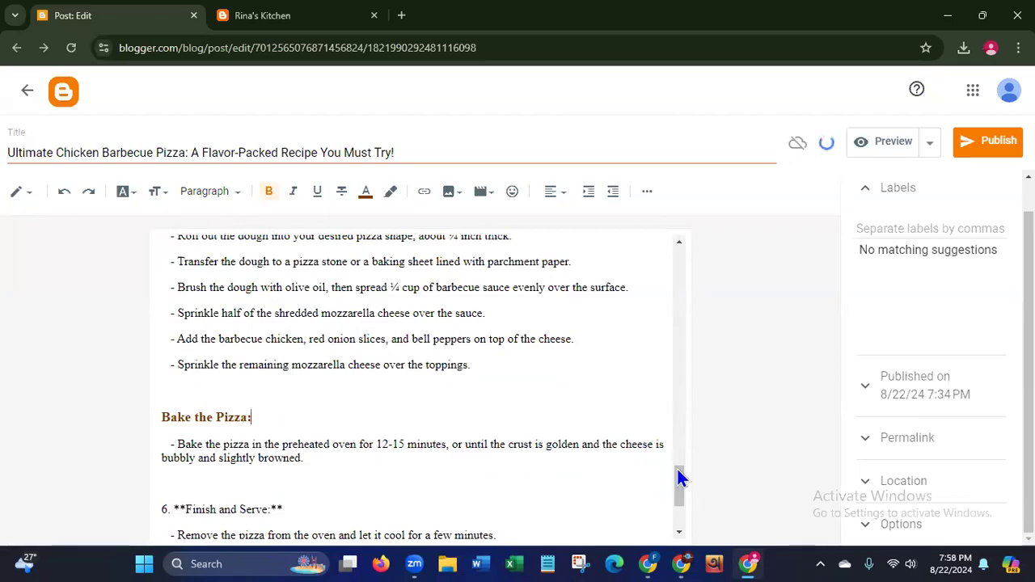
- Remove the number "6." and the surrounding asterisks from the "Finish and Serve:" line
{"action": "left_click_drag", "start_coordinate": [679, 472], "coordinate": [679, 490]}
{"action": "left_click", "coordinate": [186, 366]}
{"action": "key", "text": "shift+Home"}
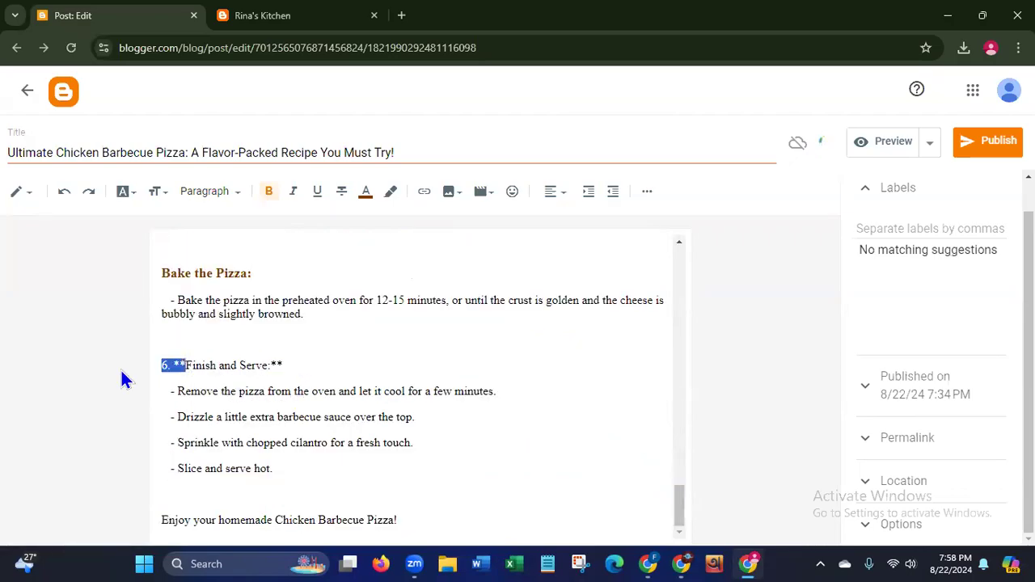
{"action": "key", "text": "BackSpace"}
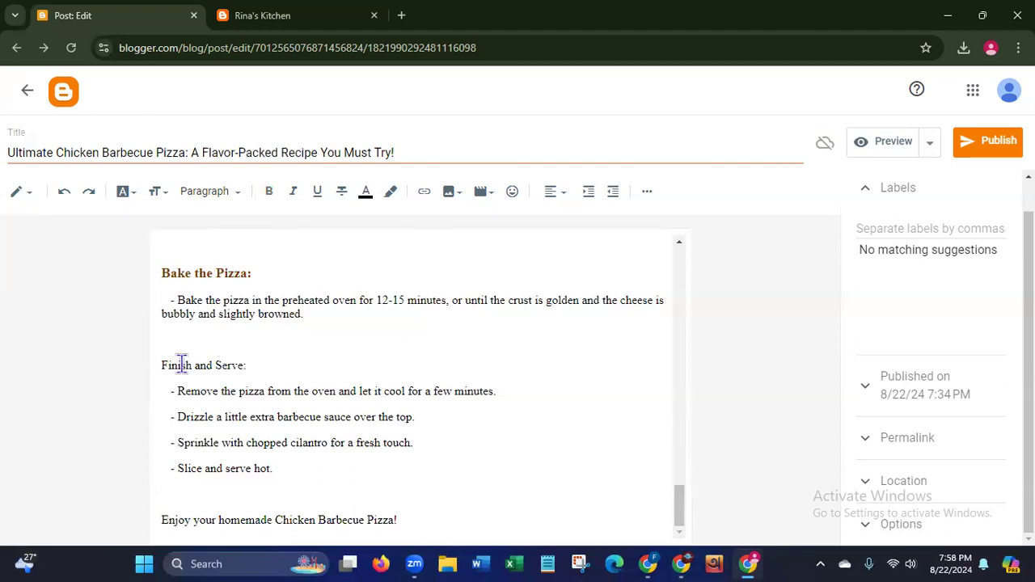
- Format the "Finish and Serve:" subheading as bold, Large size, dark brown text
{"action": "key", "text": "shift+End"}
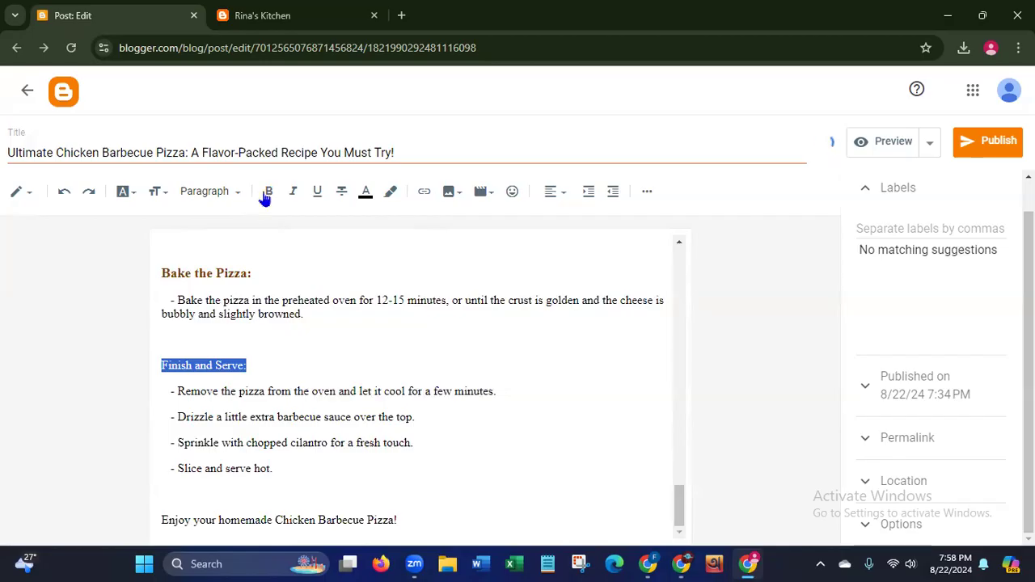
{"action": "left_click", "coordinate": [264, 195]}
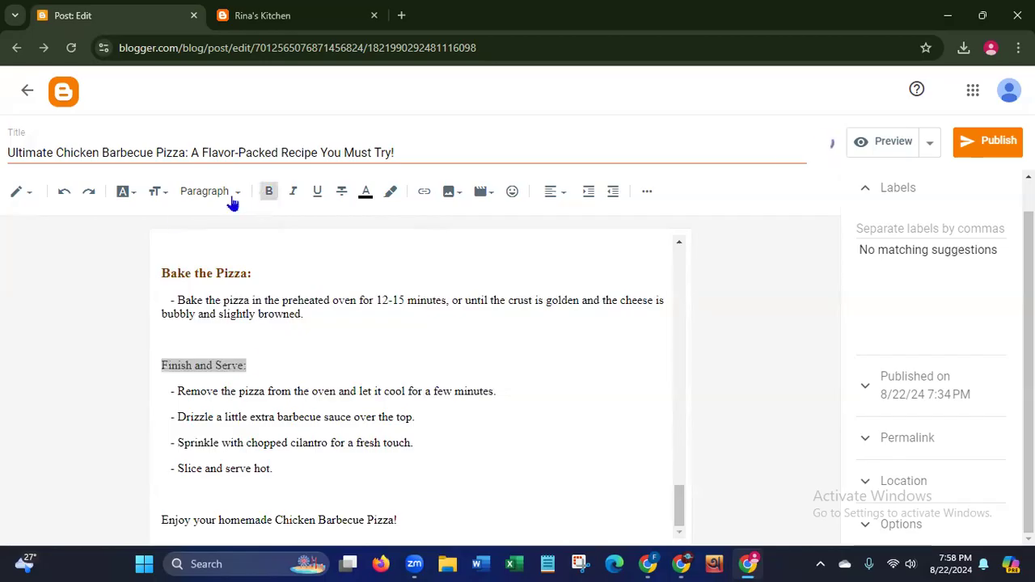
{"action": "left_click", "coordinate": [123, 192]}
{"action": "left_click", "coordinate": [153, 197]}
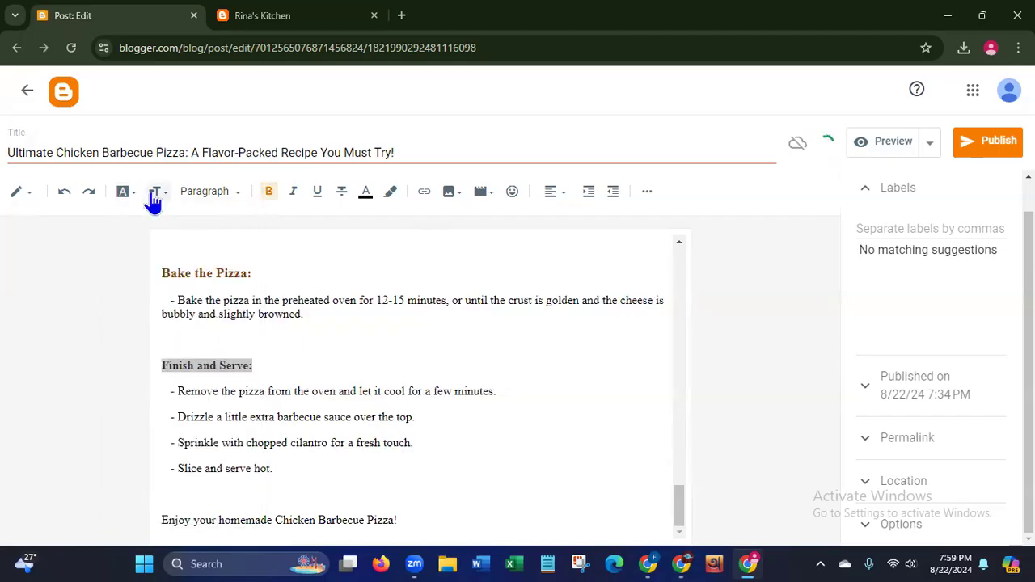
{"action": "left_click", "coordinate": [152, 197]}
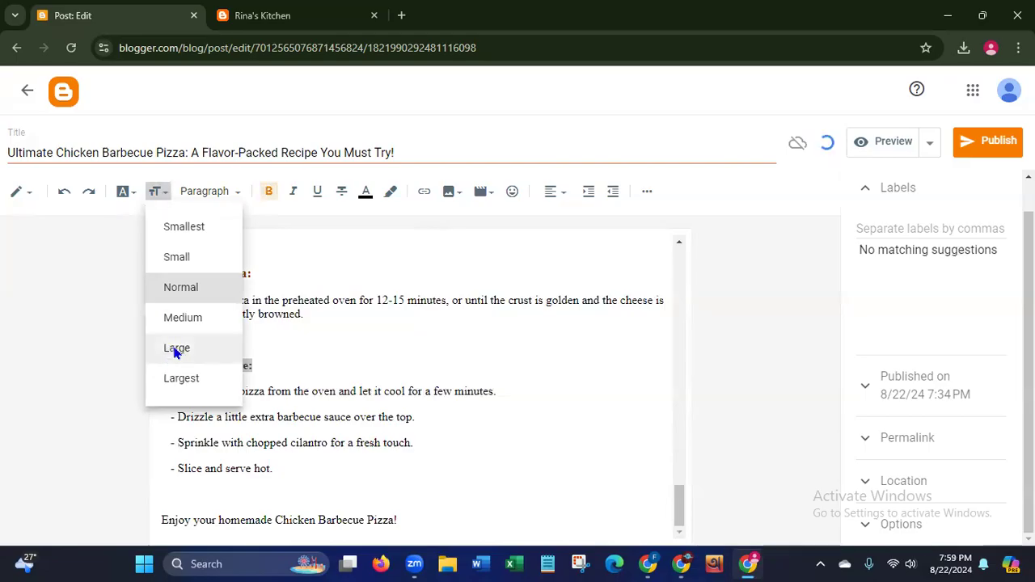
{"action": "left_click", "coordinate": [212, 341]}
{"action": "left_click", "coordinate": [366, 197]}
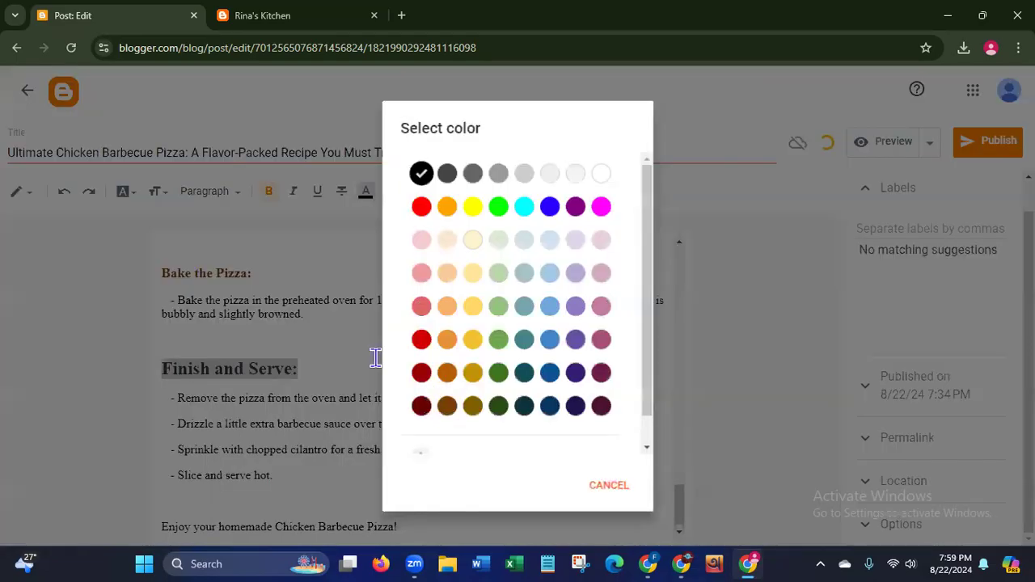
{"action": "left_click", "coordinate": [447, 406]}
{"action": "left_click", "coordinate": [375, 357]}
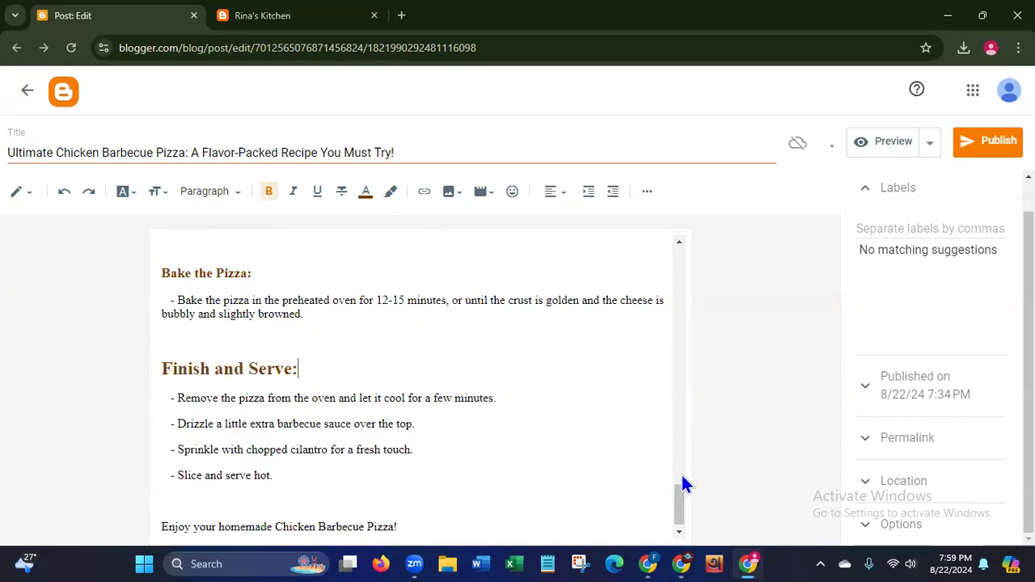
{"action": "left_click_drag", "start_coordinate": [682, 485], "coordinate": [655, 385]}
{"action": "scroll", "coordinate": [660, 346], "scroll_direction": "up", "scroll_amount": 1}
{"action": "scroll", "coordinate": [655, 386], "scroll_direction": "down", "scroll_amount": 3}
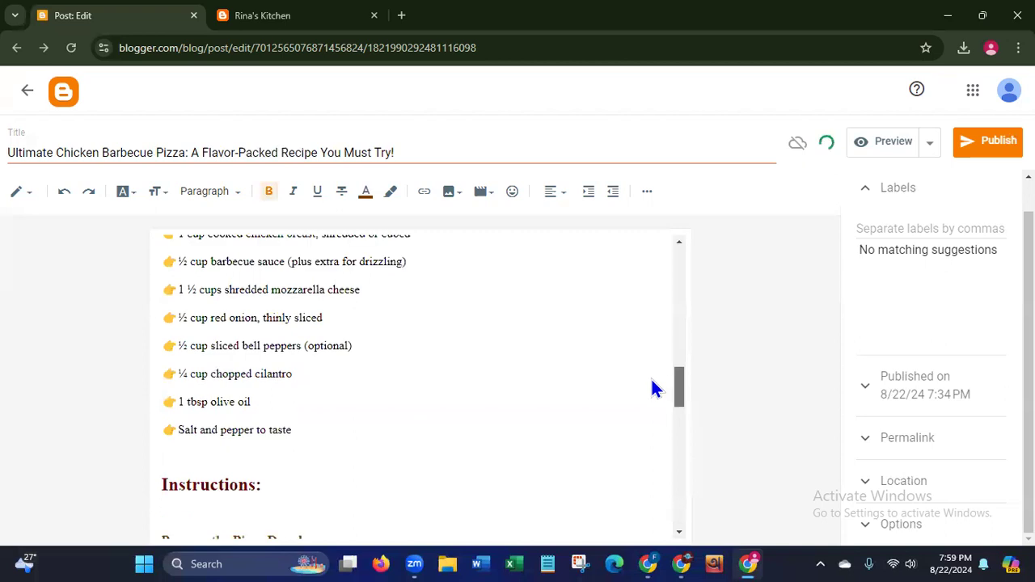
{"action": "left_click", "coordinate": [168, 362]}
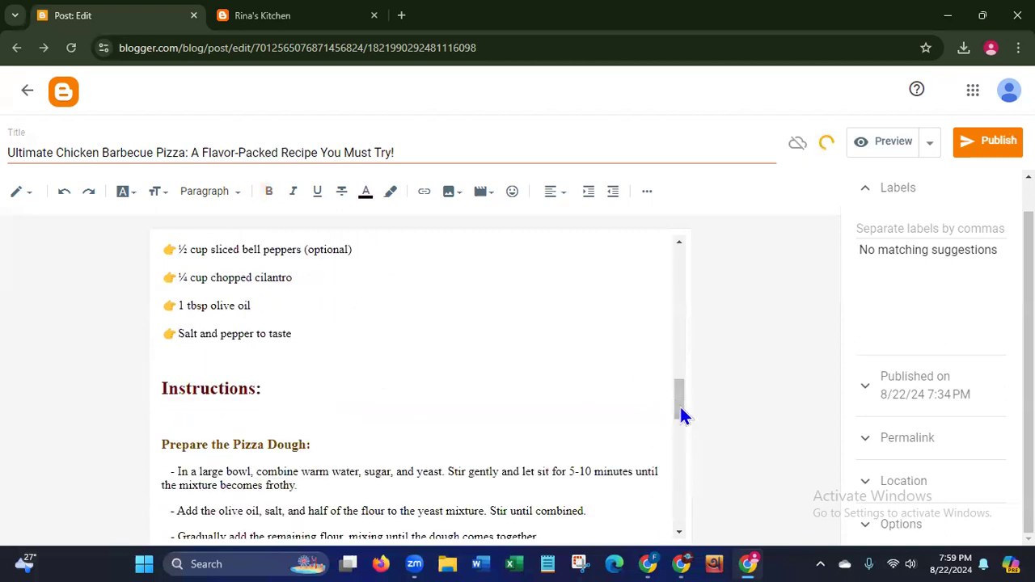
{"action": "left_click_drag", "start_coordinate": [680, 405], "coordinate": [677, 427]}
{"action": "scroll", "coordinate": [532, 436], "scroll_direction": "down", "scroll_amount": 1}
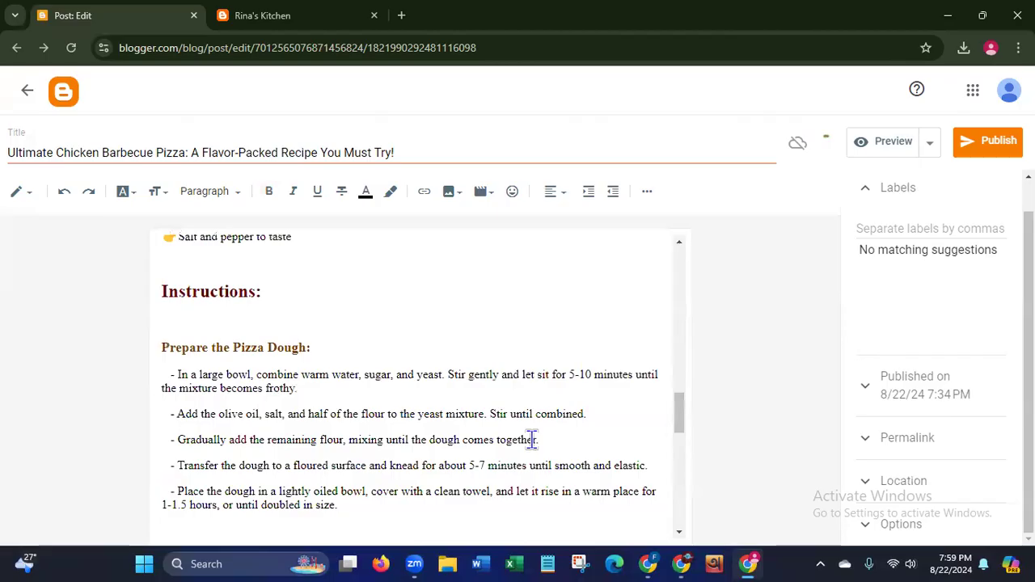
- Switch to the Canva design, add a blank second page and search the photos for "pizza ingradients"
{"action": "left_click", "coordinate": [647, 558]}
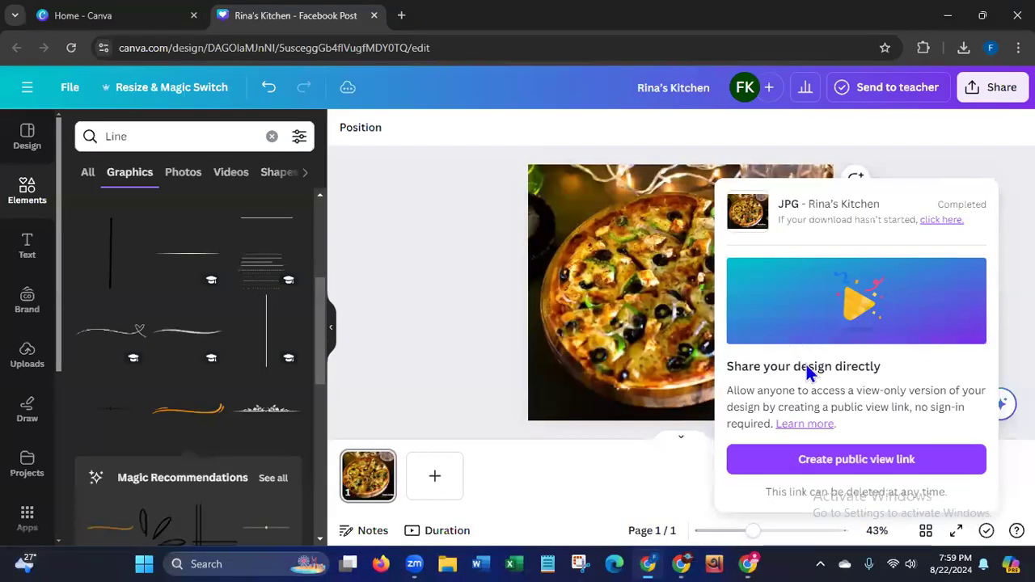
{"action": "left_click", "coordinate": [437, 483]}
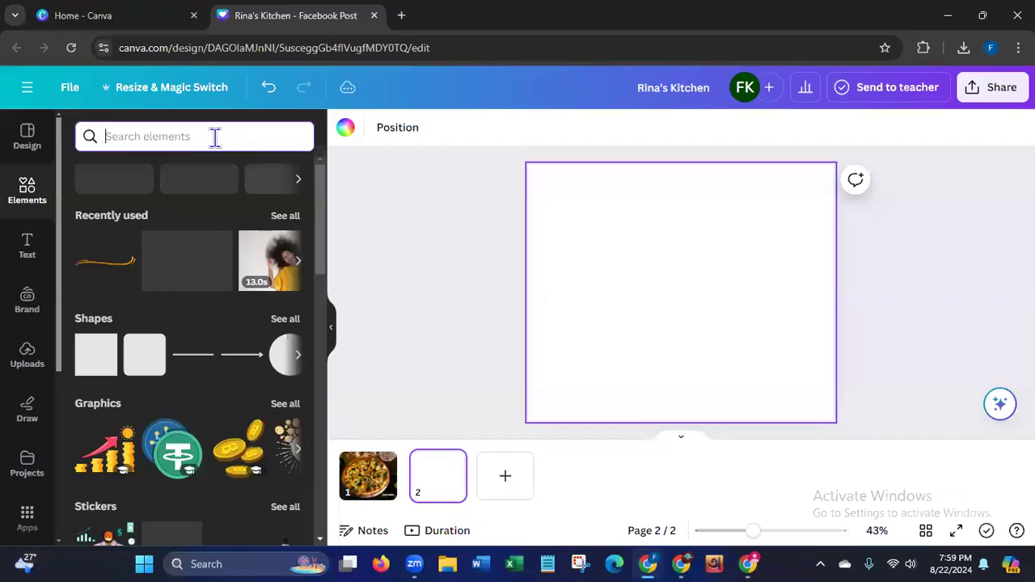
{"action": "type", "text": "p"}
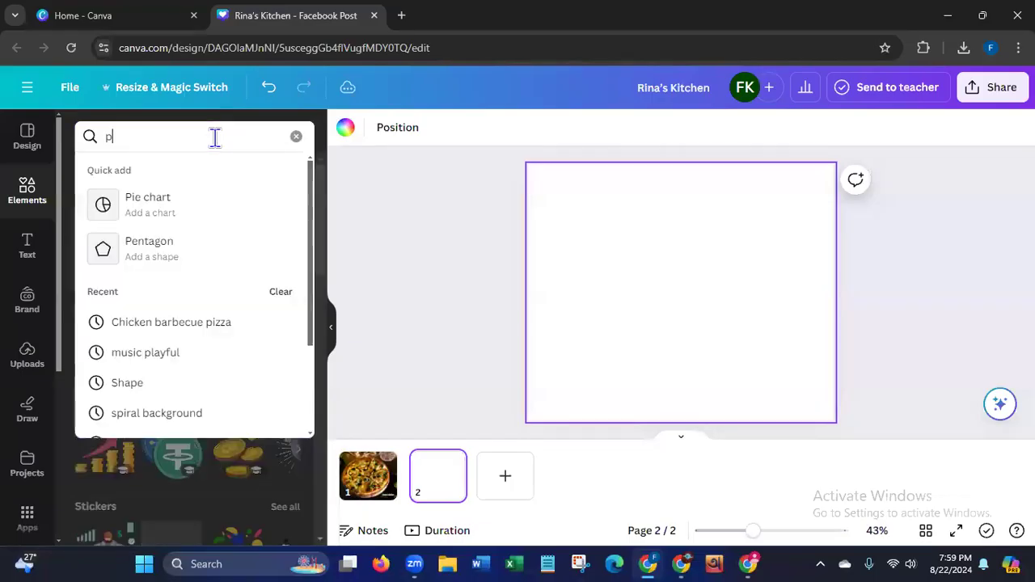
{"action": "type", "text": "izza"}
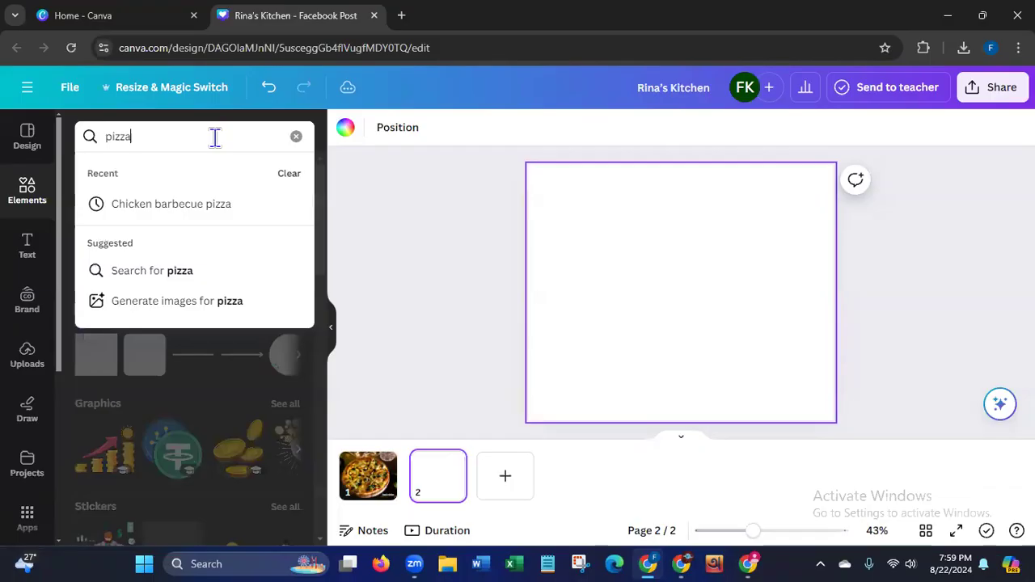
{"action": "type", "text": " ingradients"}
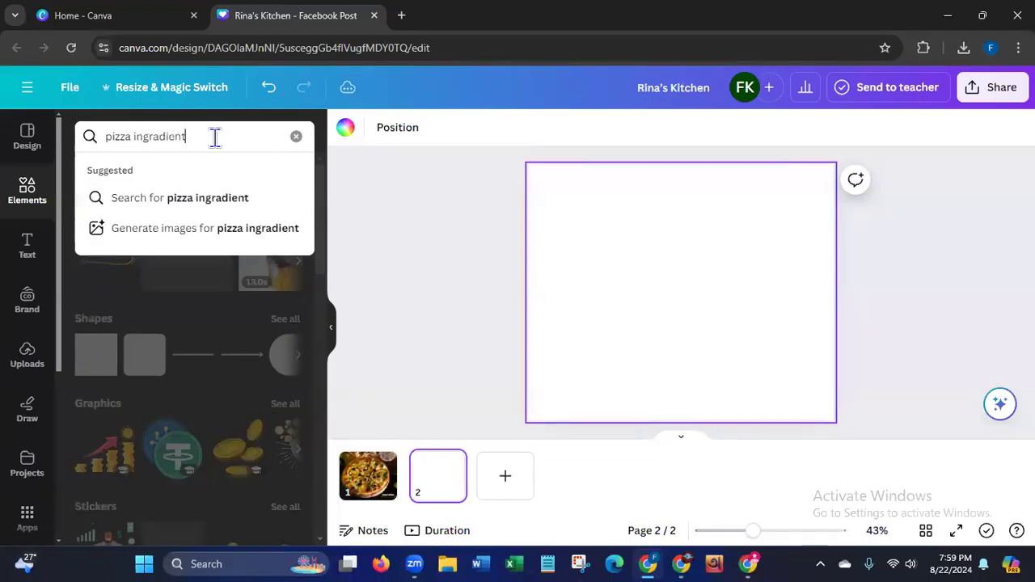
{"action": "left_click", "coordinate": [194, 199]}
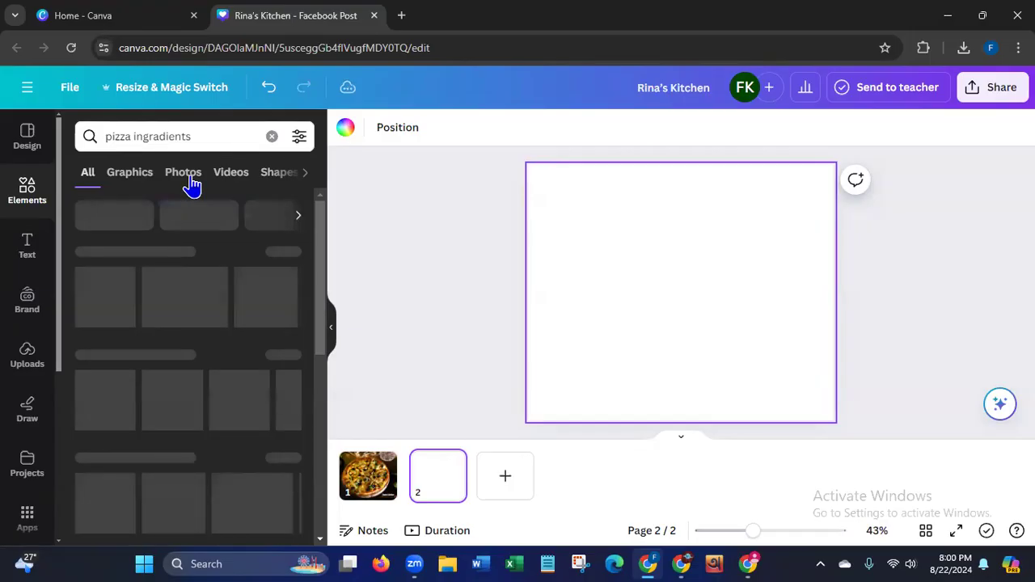
{"action": "left_click", "coordinate": [192, 185]}
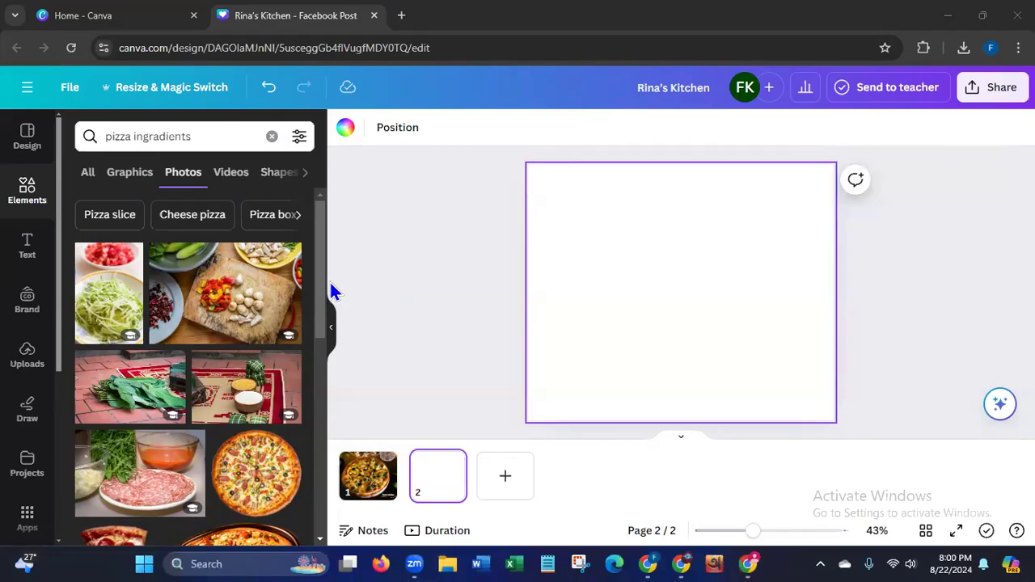
- Insert the photo of chopped peppers and garlic on a cutting board and set it as page 2's background
{"action": "mouse_move", "coordinate": [321, 288]}
{"action": "left_mouse_down"}
{"action": "mouse_move", "coordinate": [319, 335]}
{"action": "mouse_move", "coordinate": [317, 288]}
{"action": "left_mouse_up"}
{"action": "left_click", "coordinate": [238, 301]}
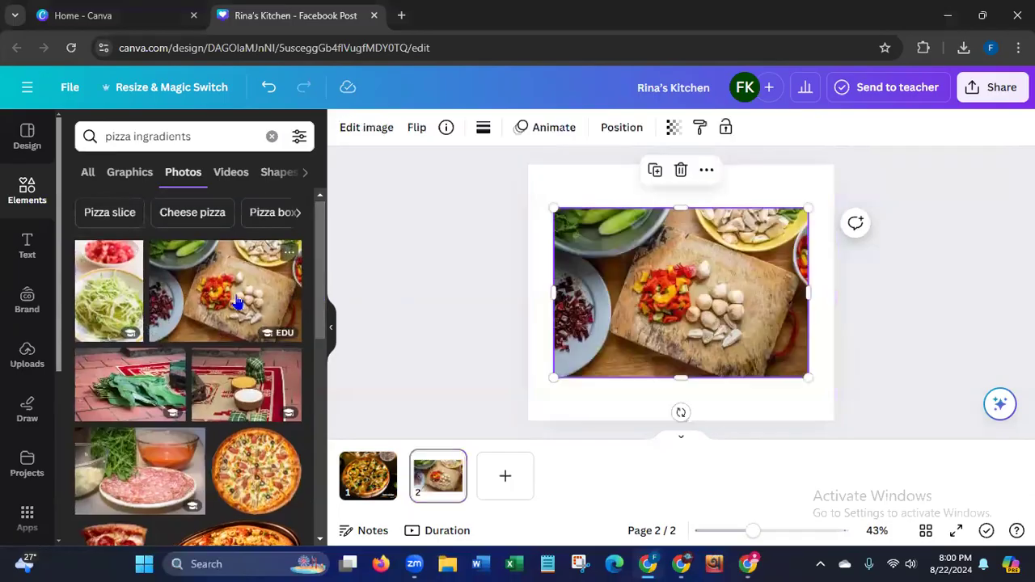
{"action": "right_click", "coordinate": [622, 333]}
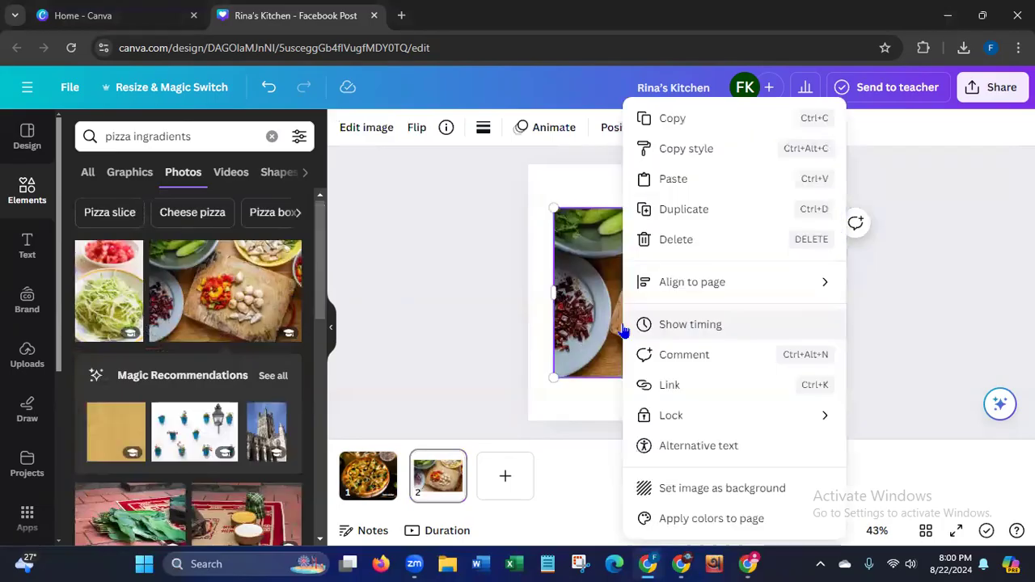
{"action": "left_click", "coordinate": [672, 485]}
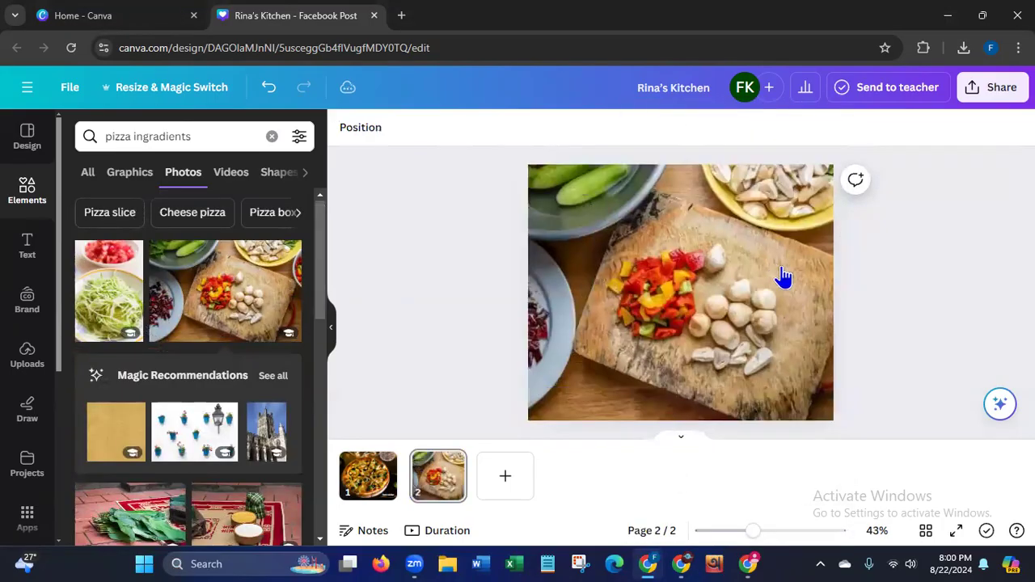
- Copy the grouped "Rina's Kitchen" text and orange line from page 1 onto page 2
{"action": "left_click", "coordinate": [379, 462]}
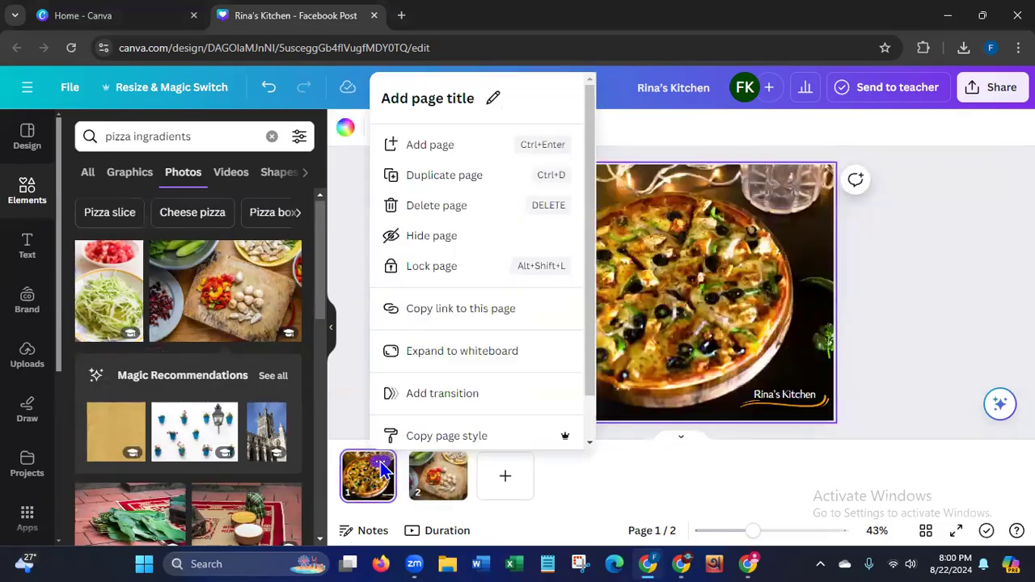
{"action": "left_click", "coordinate": [652, 402]}
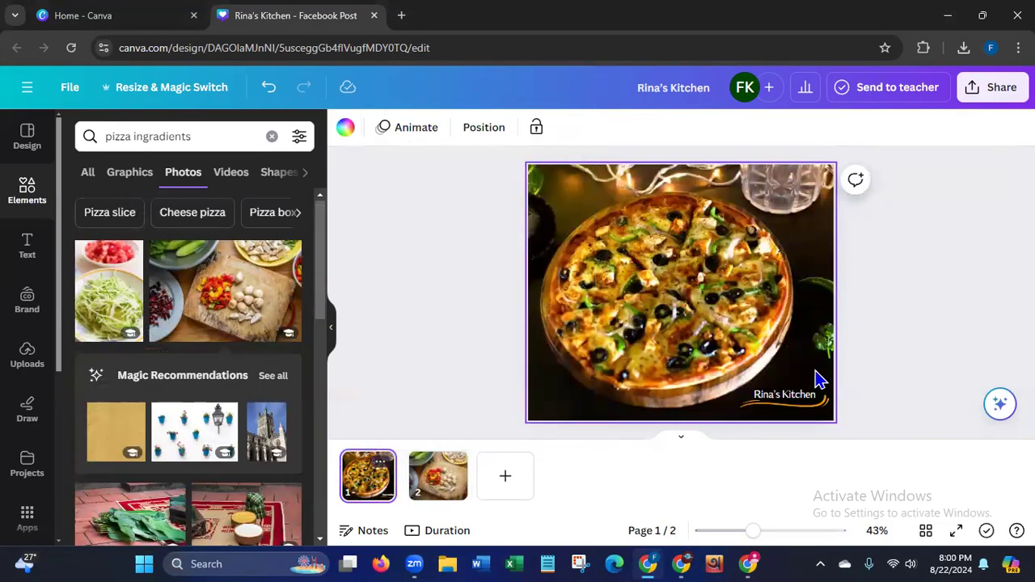
{"action": "left_click", "coordinate": [782, 410]}
{"action": "left_click", "coordinate": [748, 353]}
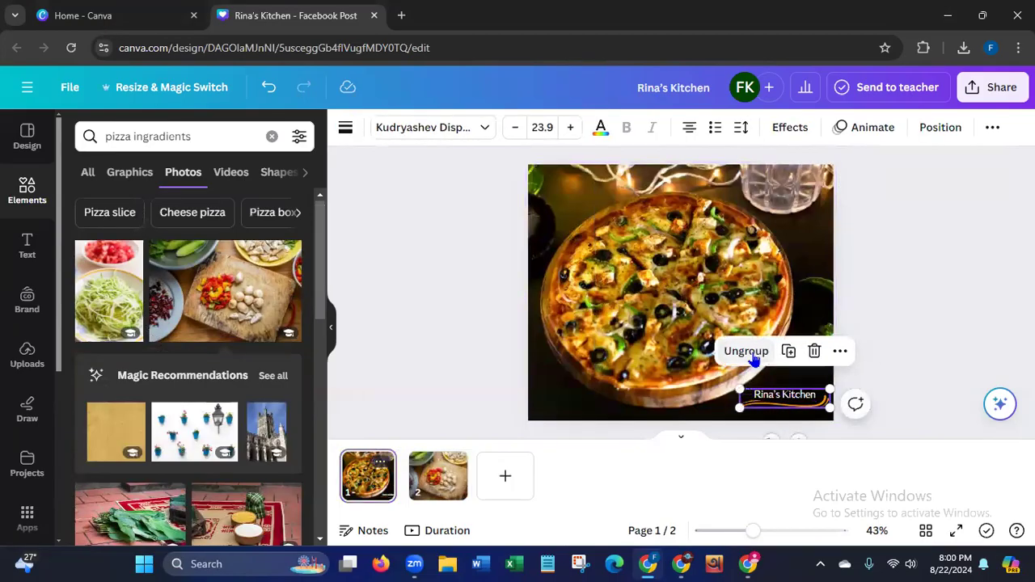
{"action": "right_click", "coordinate": [777, 401]}
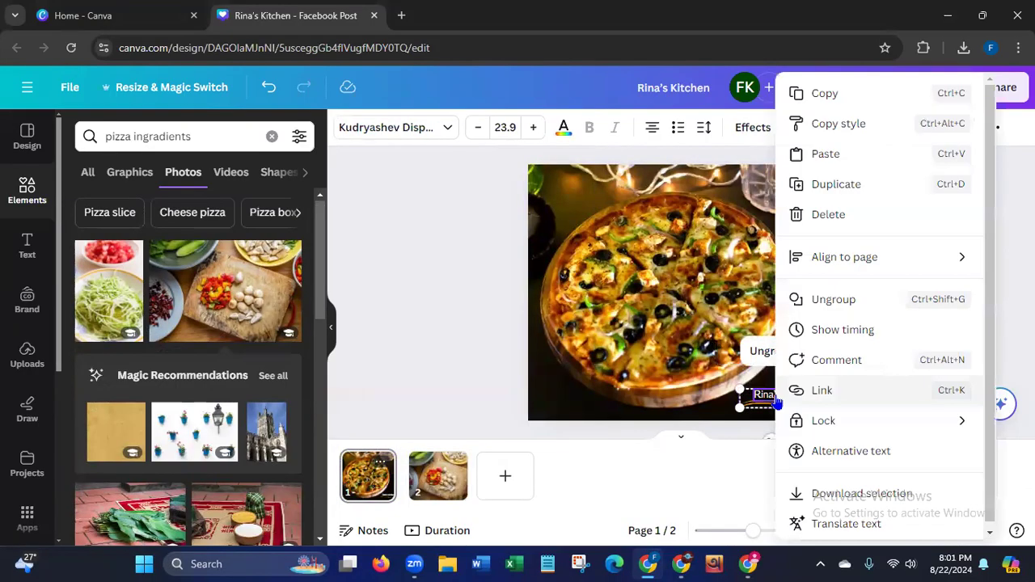
{"action": "left_click", "coordinate": [814, 93]}
{"action": "left_click", "coordinate": [438, 476]}
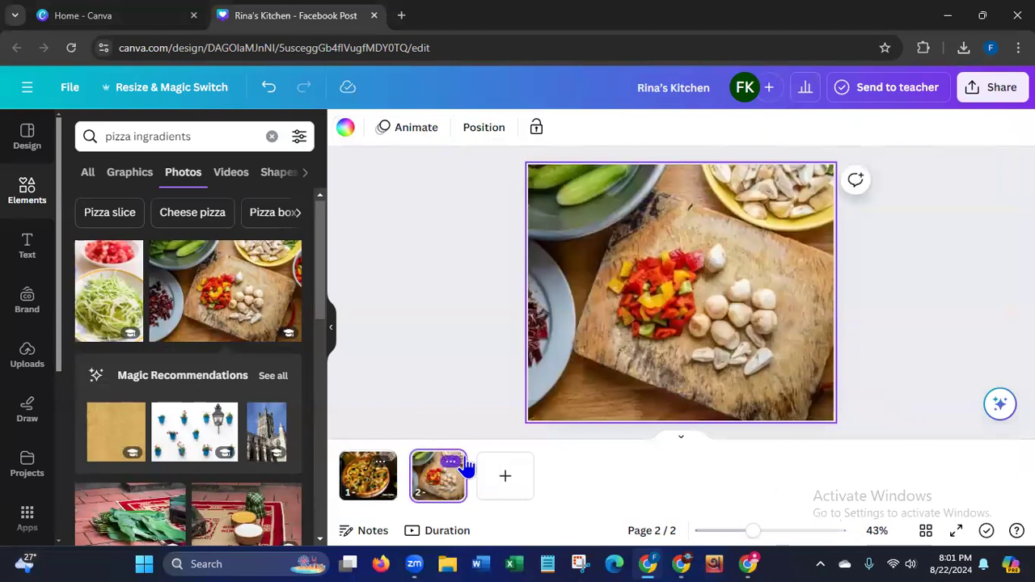
{"action": "key", "text": "ctrl+v"}
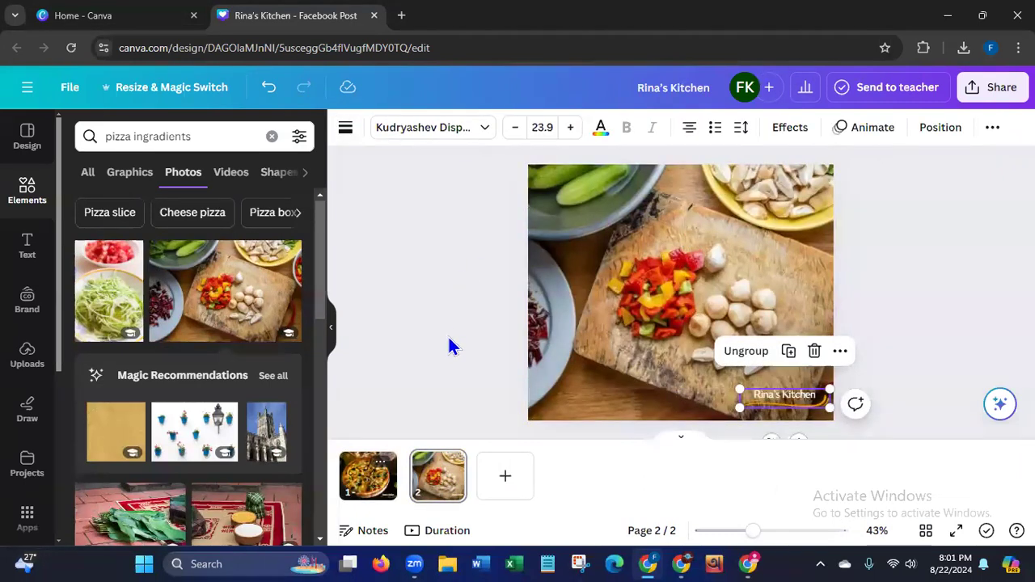
{"action": "left_click", "coordinate": [772, 418]}
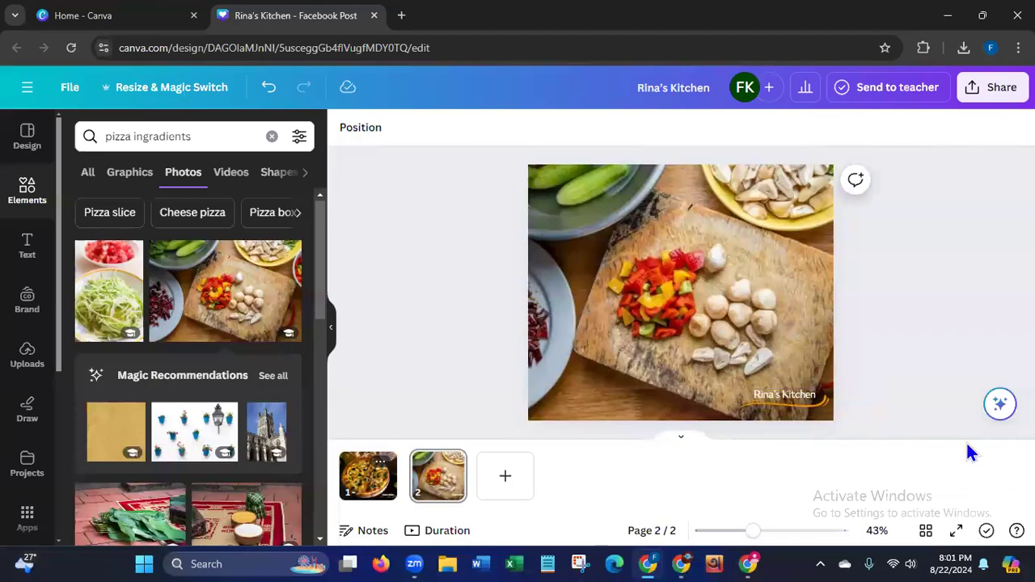
- Download only page 2 of the design as a JPG
{"action": "left_click", "coordinate": [993, 87]}
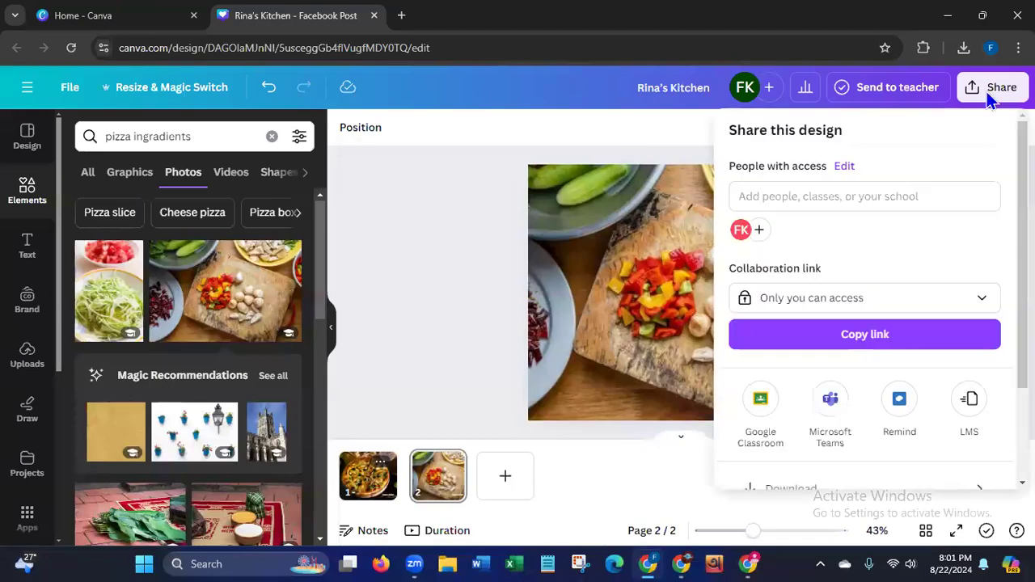
{"action": "scroll", "coordinate": [857, 364], "scroll_direction": "down", "scroll_amount": 3}
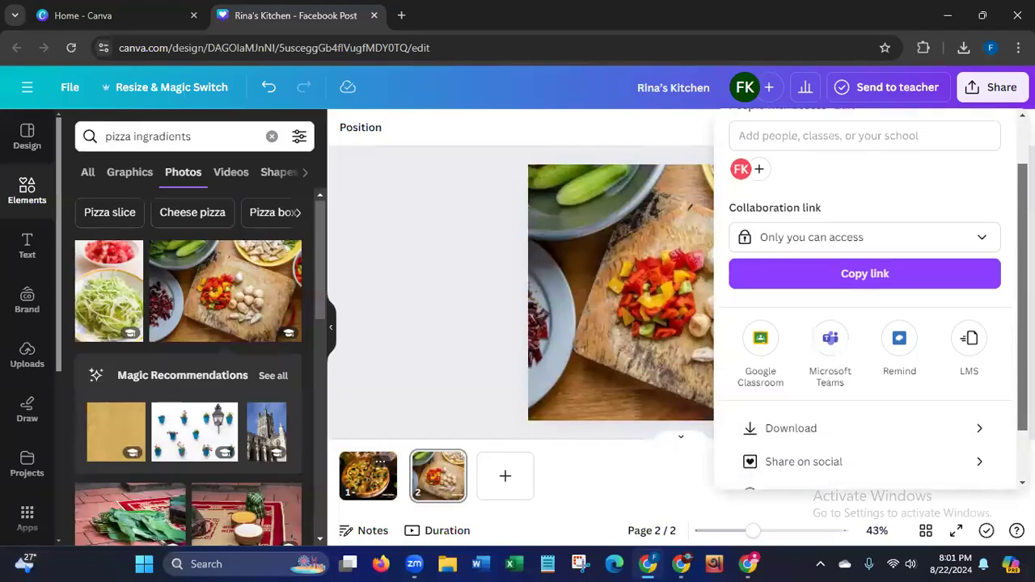
{"action": "left_click", "coordinate": [807, 398]}
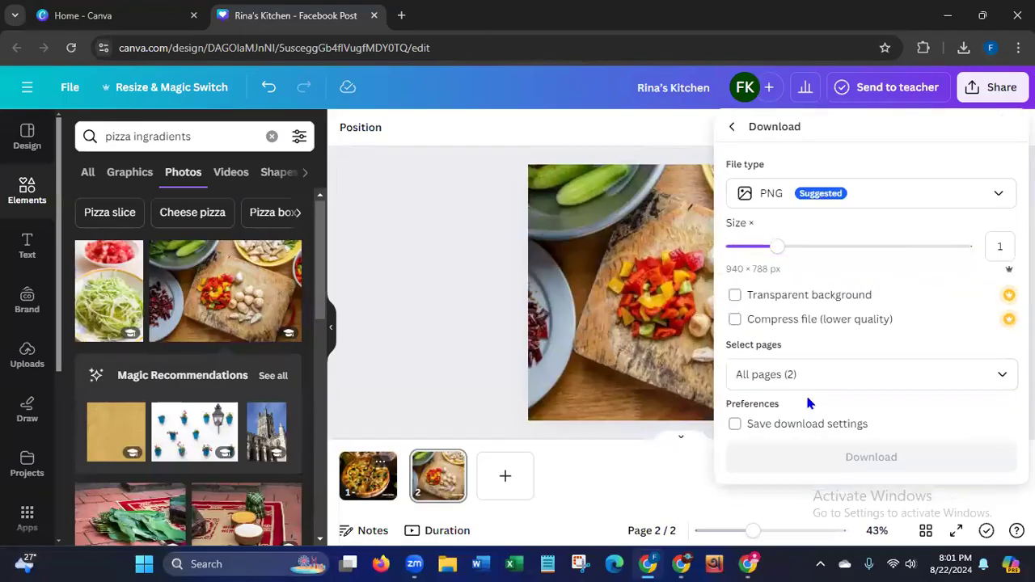
{"action": "left_click", "coordinate": [899, 194]}
{"action": "left_click", "coordinate": [814, 241]}
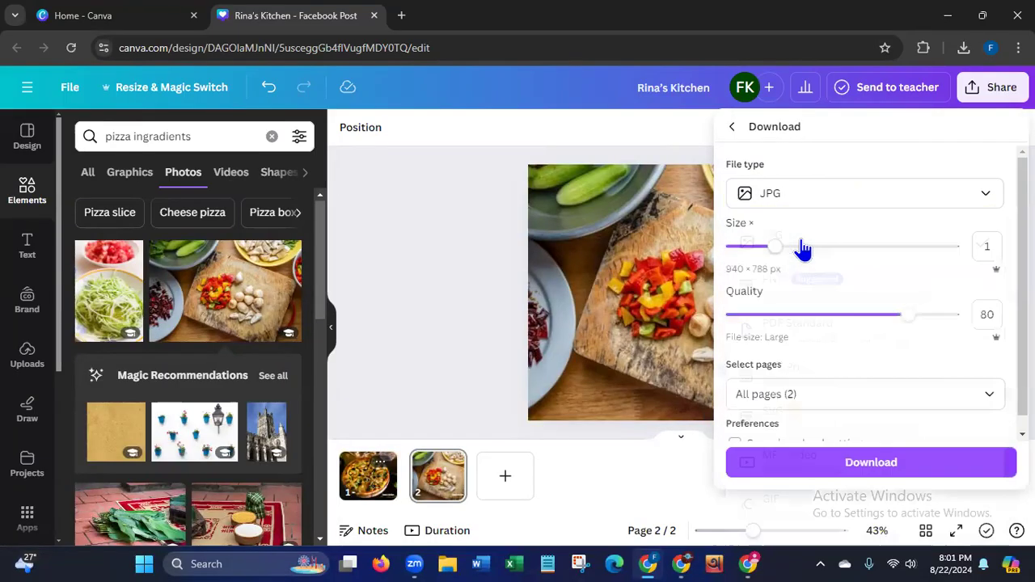
{"action": "left_click", "coordinate": [985, 397]}
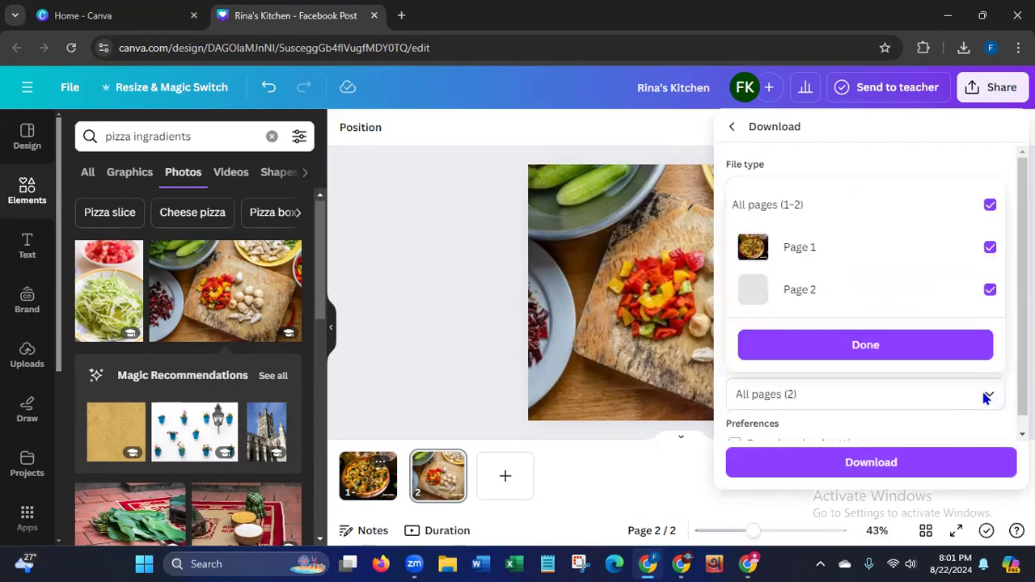
{"action": "left_click", "coordinate": [990, 205]}
{"action": "left_click", "coordinate": [990, 289]}
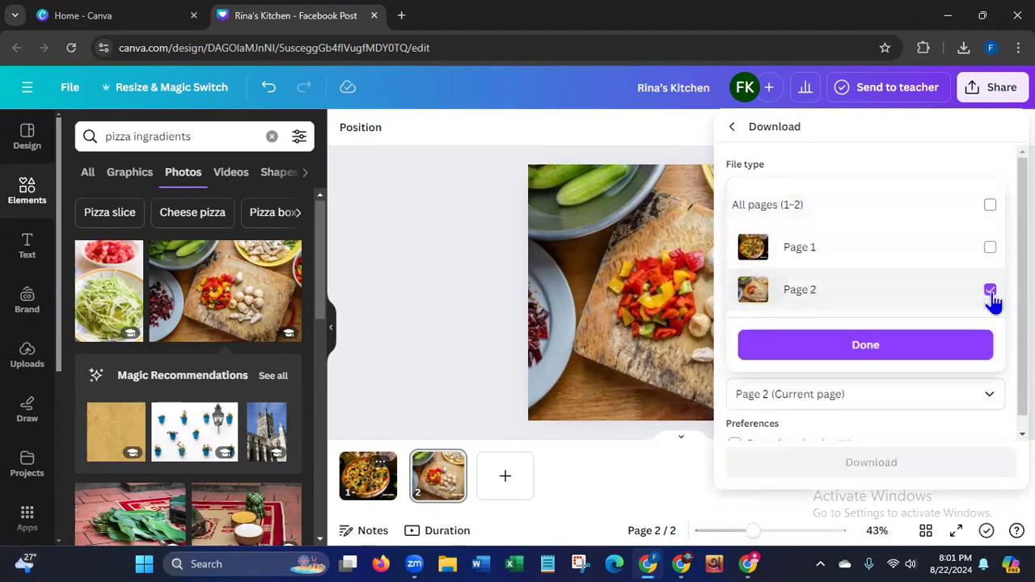
{"action": "left_click", "coordinate": [880, 353]}
{"action": "left_click", "coordinate": [786, 469]}
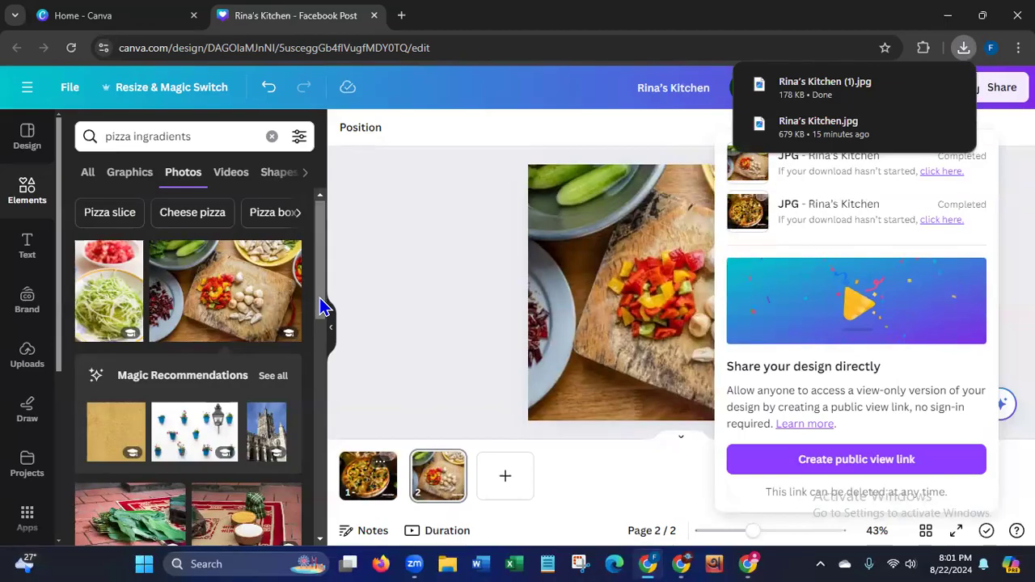
- Insert the photo of a cheesy pizza slice being lifted onto page 2 and set it as the page's background
{"action": "left_click_drag", "start_coordinate": [320, 306], "coordinate": [283, 462]}
{"action": "left_click_drag", "start_coordinate": [317, 385], "coordinate": [317, 450]}
{"action": "left_click_drag", "start_coordinate": [321, 384], "coordinate": [316, 428]}
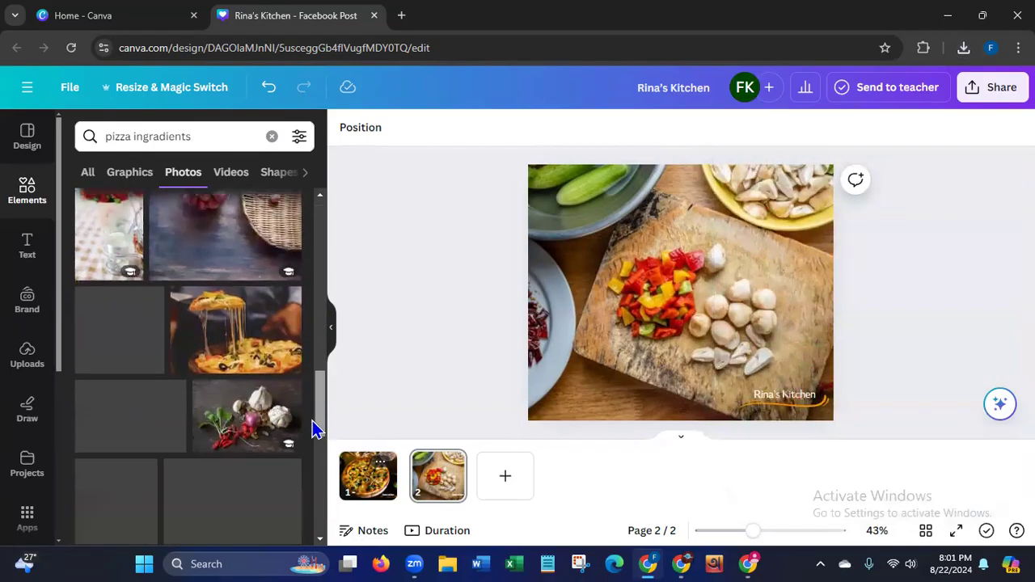
{"action": "left_click", "coordinate": [237, 342]}
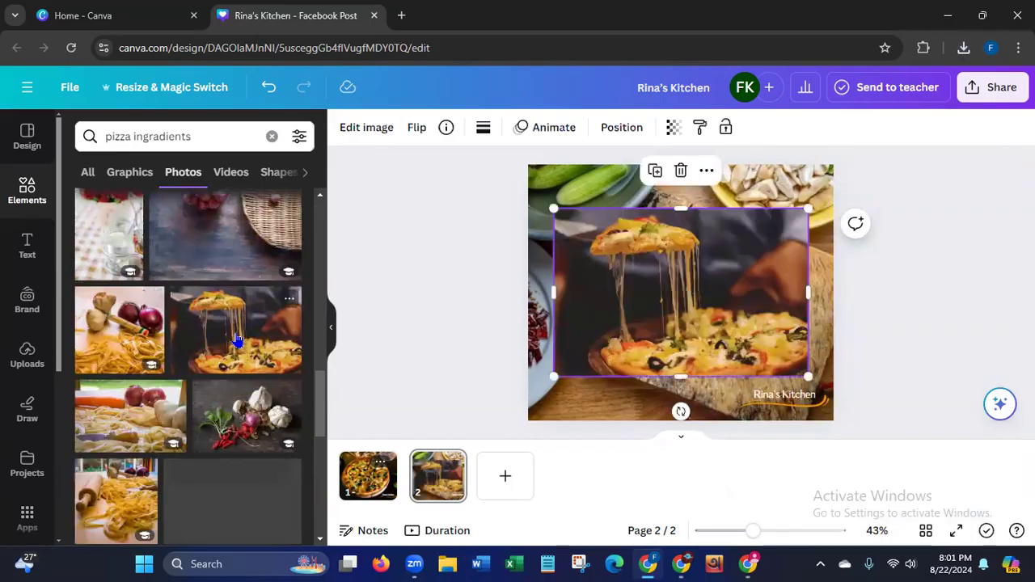
{"action": "right_click", "coordinate": [623, 298]}
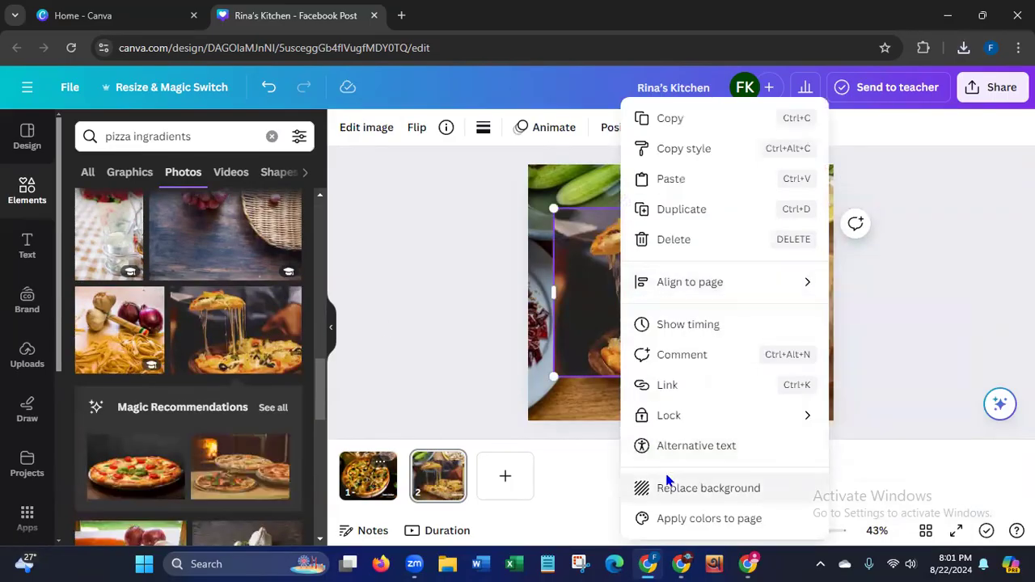
{"action": "left_click", "coordinate": [668, 485]}
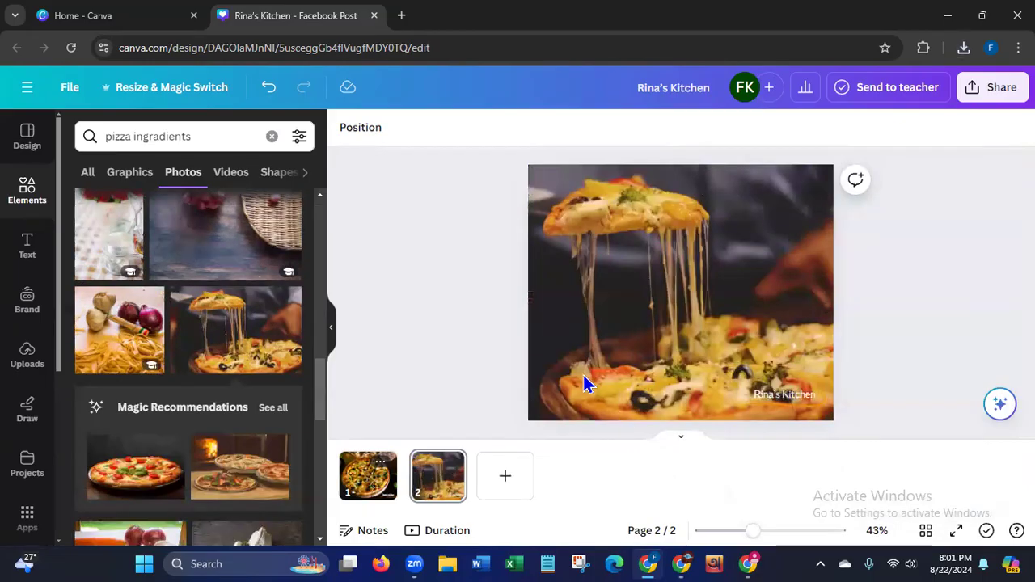
- Move the grouped "Rina's Kitchen" text and orange line to the upper-right corner of page 2
{"action": "left_click", "coordinate": [752, 395]}
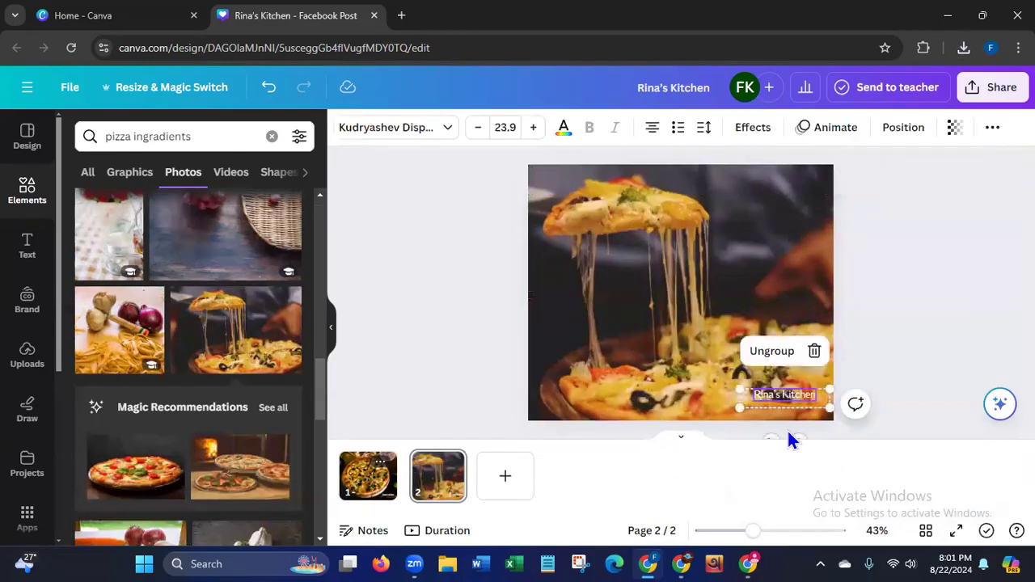
{"action": "left_click_drag", "start_coordinate": [798, 435], "coordinate": [788, 229]}
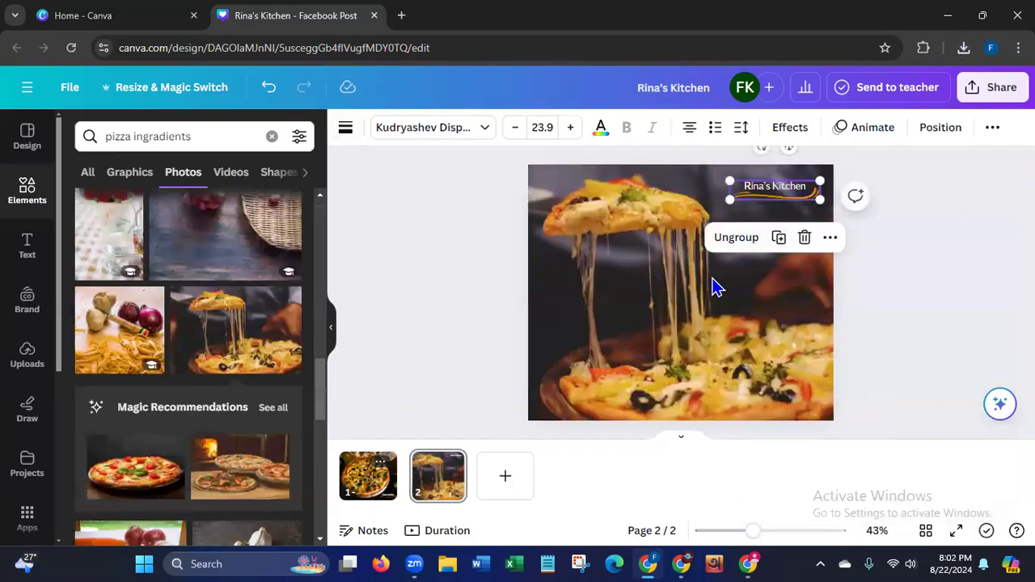
{"action": "left_click", "coordinate": [472, 332]}
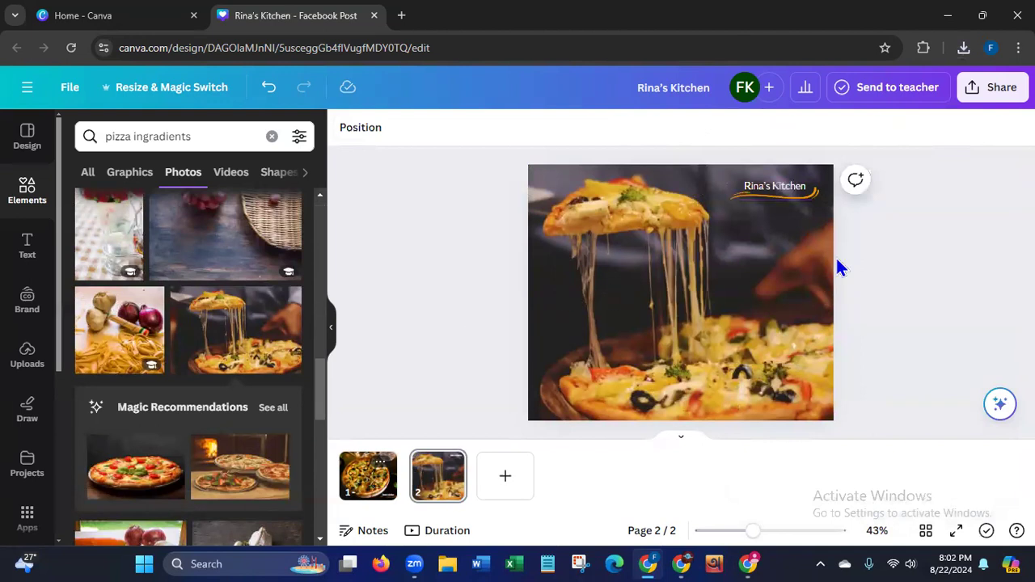
- Download only page 2 of the design as a JPG with the quality raised above the default
{"action": "left_click", "coordinate": [997, 92]}
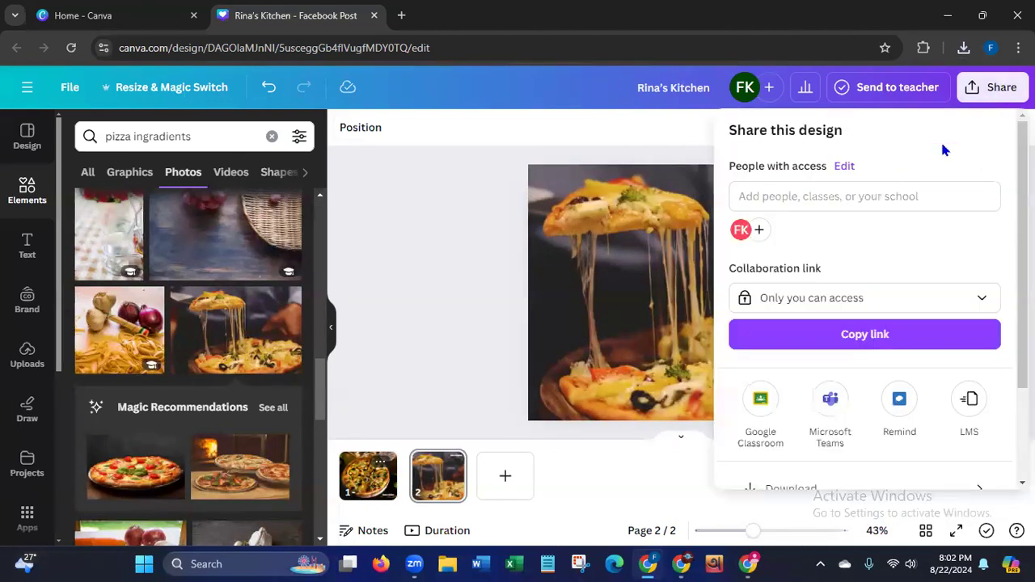
{"action": "left_click", "coordinate": [807, 484]}
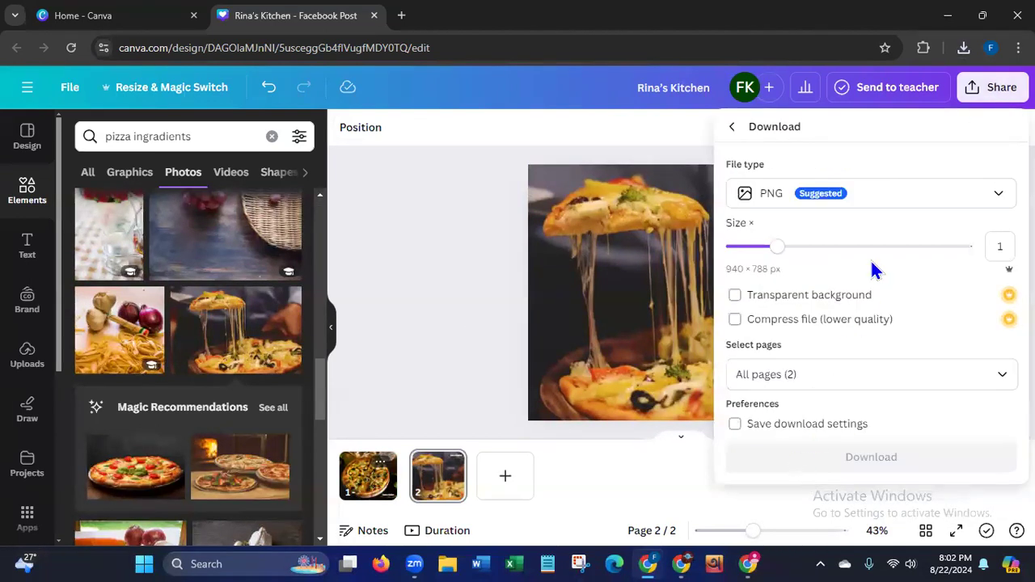
{"action": "left_click", "coordinate": [901, 199]}
{"action": "left_click", "coordinate": [774, 238]}
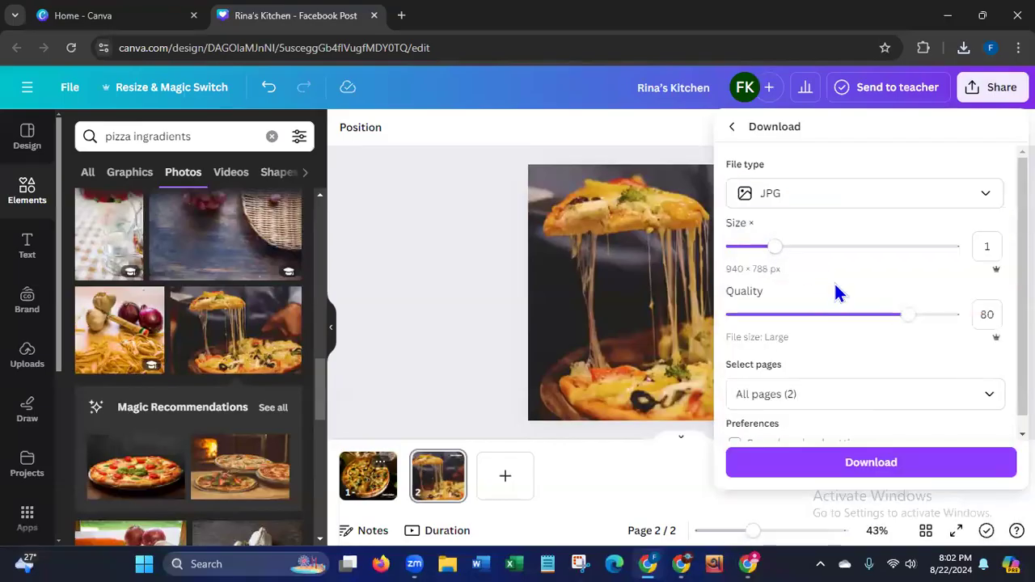
{"action": "left_click_drag", "start_coordinate": [905, 315], "coordinate": [953, 314]}
{"action": "left_click", "coordinate": [988, 394]}
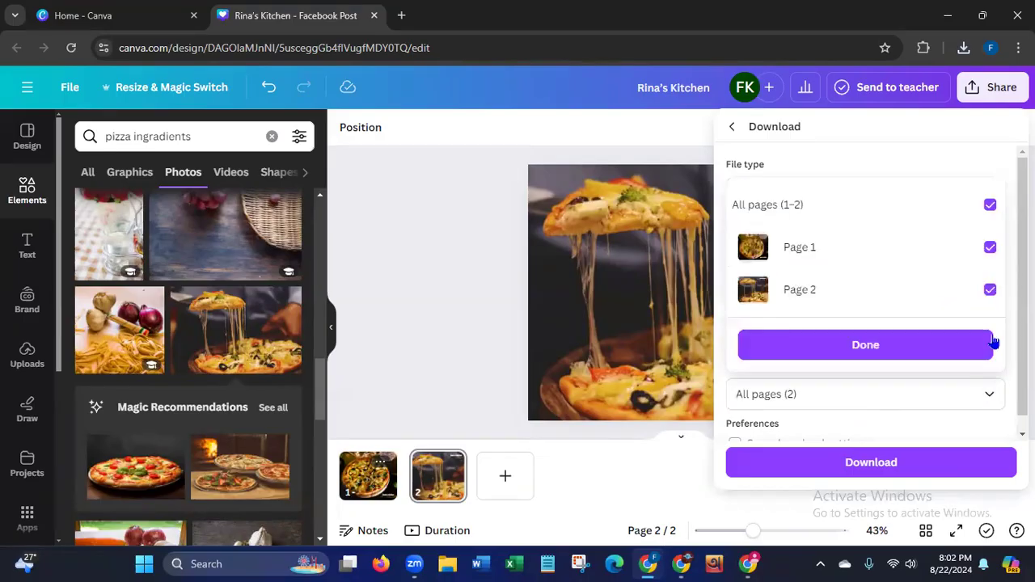
{"action": "left_click", "coordinate": [990, 207]}
{"action": "left_click", "coordinate": [990, 289]}
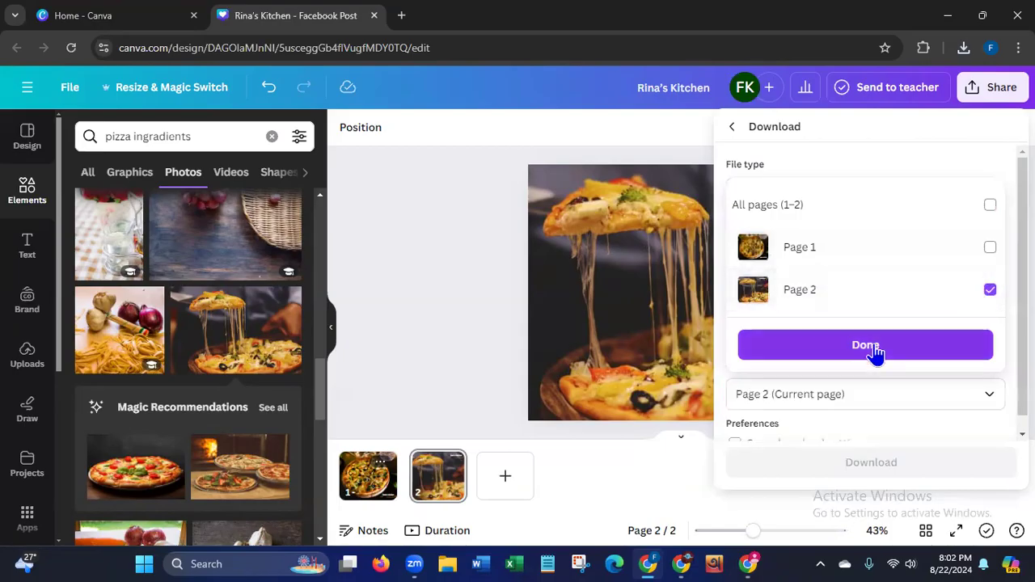
{"action": "left_click", "coordinate": [865, 345]}
{"action": "left_click", "coordinate": [818, 461]}
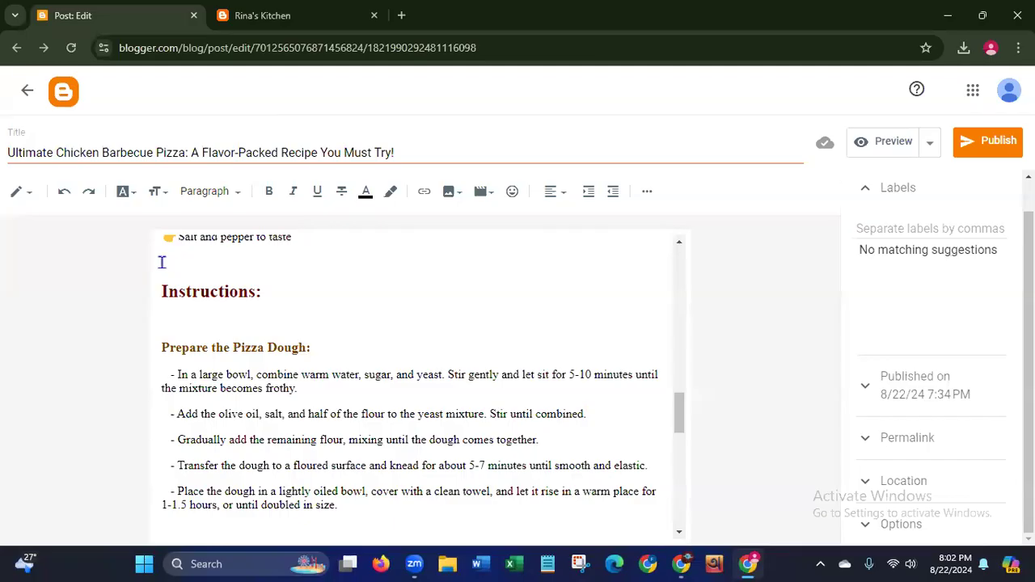
- Switch to the Blogger post and upload the image "Rina's Kitchen (1)" from Downloads above the Instructions heading
{"action": "left_click", "coordinate": [447, 195]}
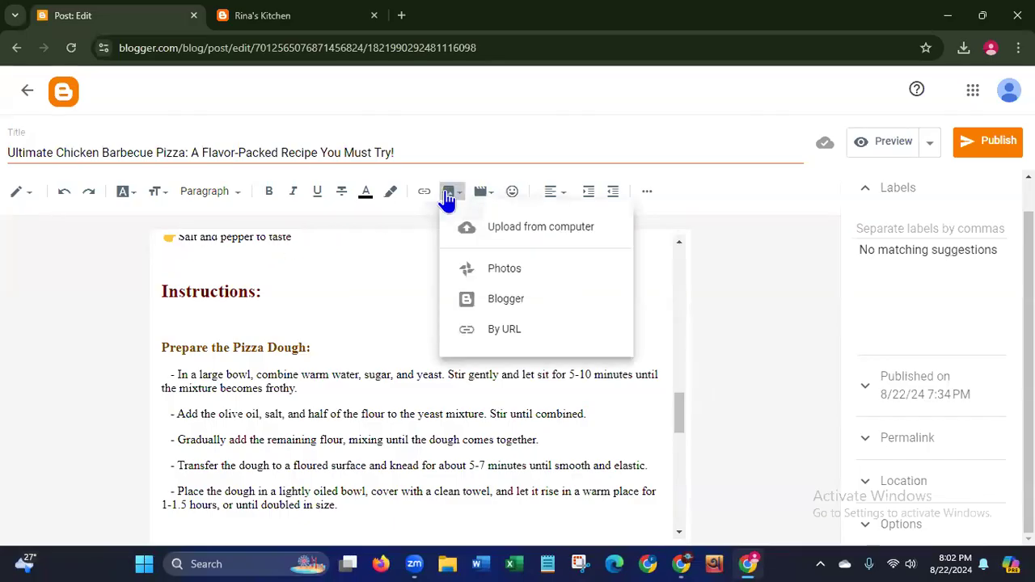
{"action": "left_click", "coordinate": [495, 235]}
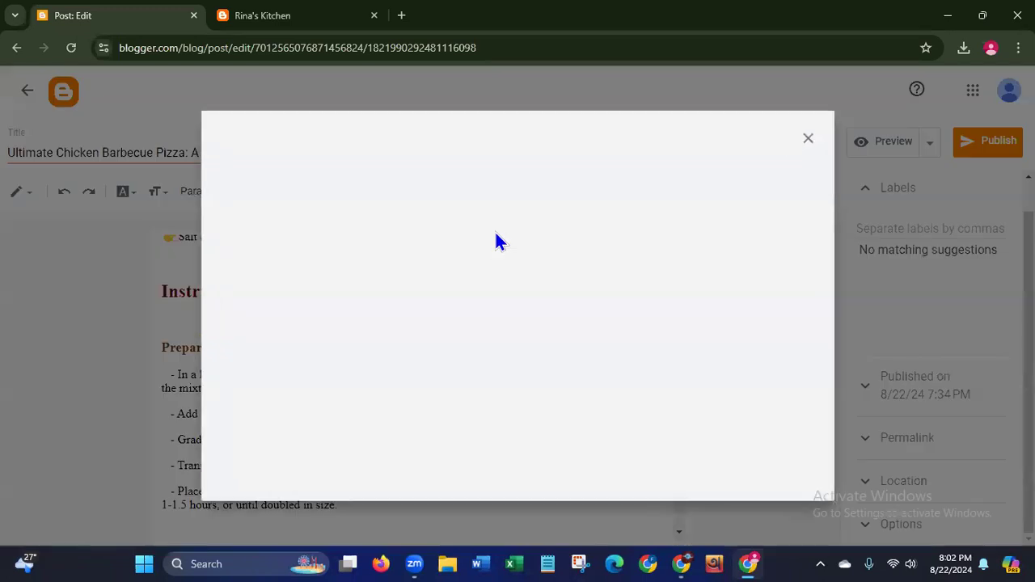
{"action": "left_click", "coordinate": [520, 388]}
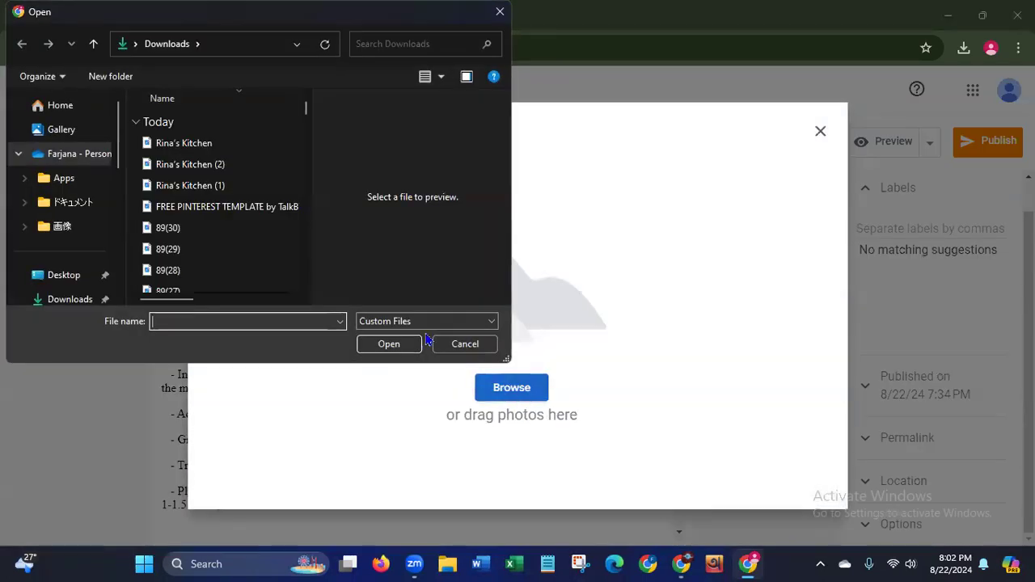
{"action": "left_click", "coordinate": [199, 186]}
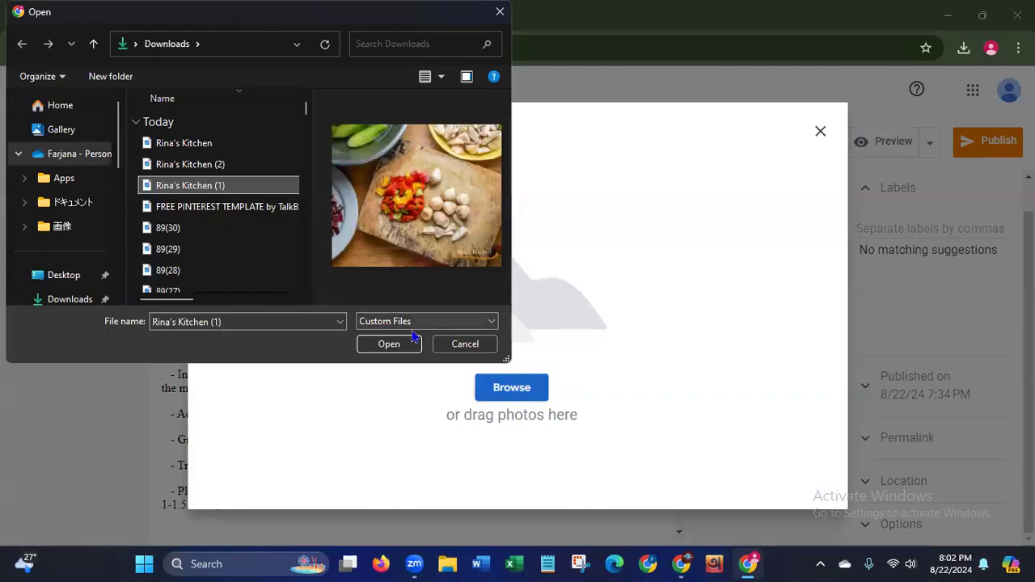
{"action": "left_click", "coordinate": [392, 344]}
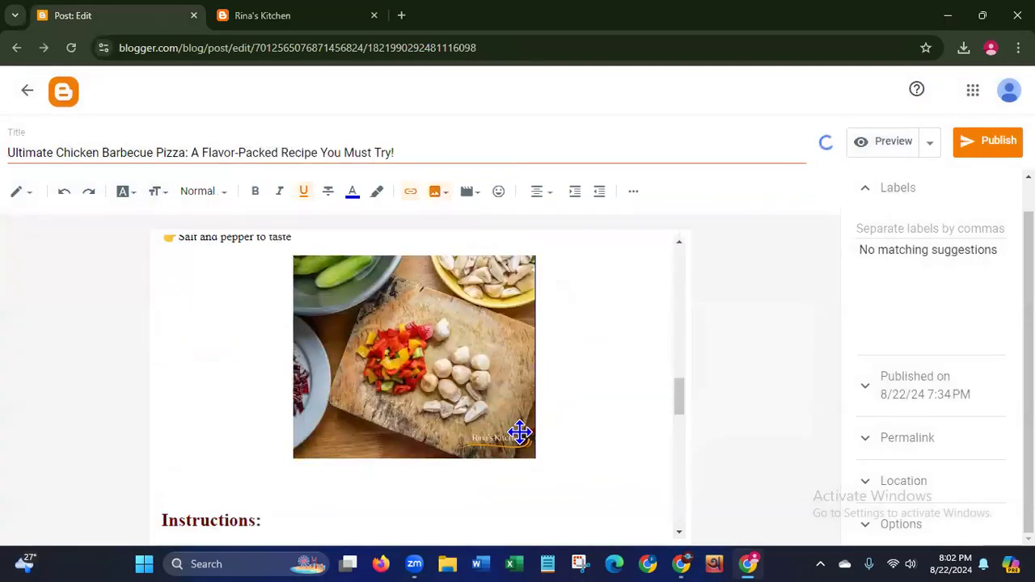
- Set the size of the inserted cutting board image to Large
{"action": "left_click_drag", "start_coordinate": [674, 400], "coordinate": [574, 397]}
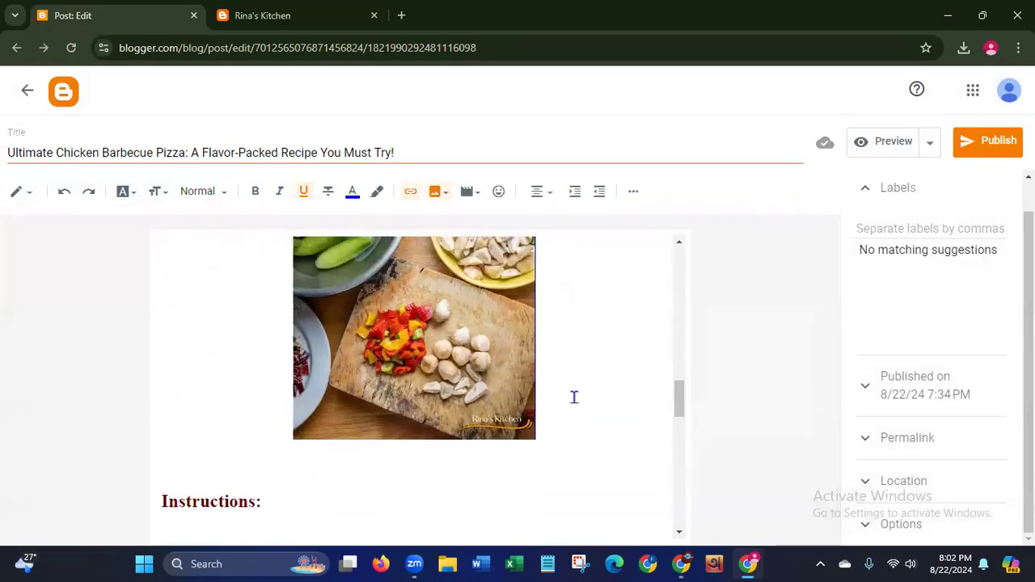
{"action": "left_click", "coordinate": [419, 389]}
{"action": "left_click", "coordinate": [393, 461]}
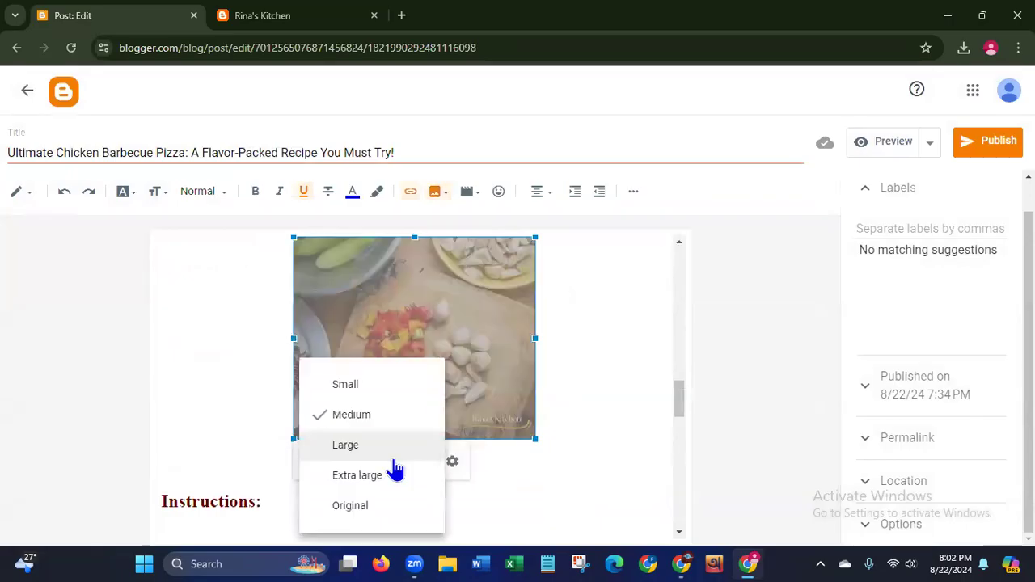
{"action": "left_click", "coordinate": [345, 446]}
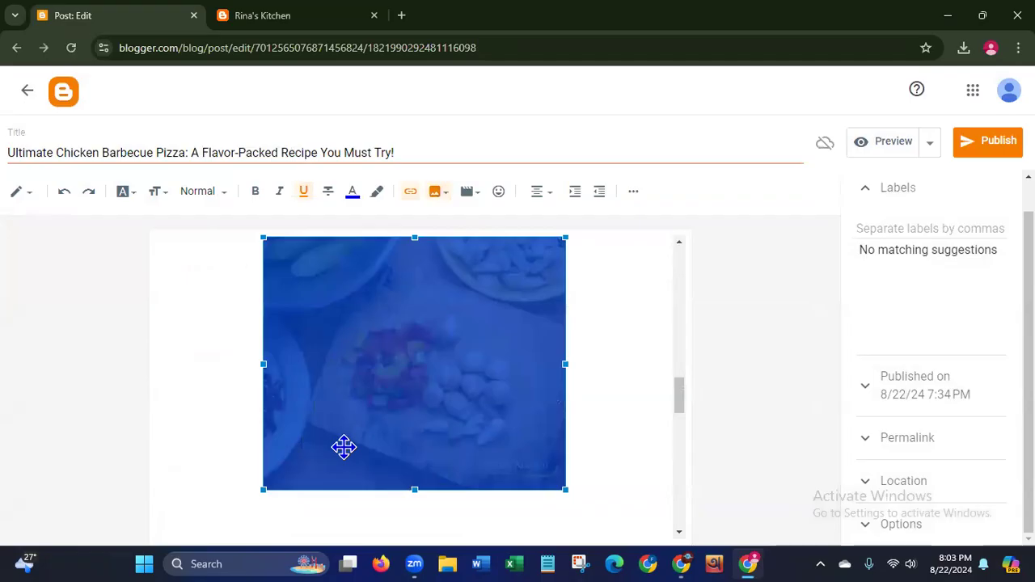
- Left-align the cutting board image so the Instructions text wraps beside it
{"action": "left_click", "coordinate": [682, 412]}
{"action": "mouse_move", "coordinate": [682, 412]}
{"action": "left_mouse_down"}
{"action": "mouse_move", "coordinate": [684, 386]}
{"action": "mouse_move", "coordinate": [680, 419]}
{"action": "left_mouse_up"}
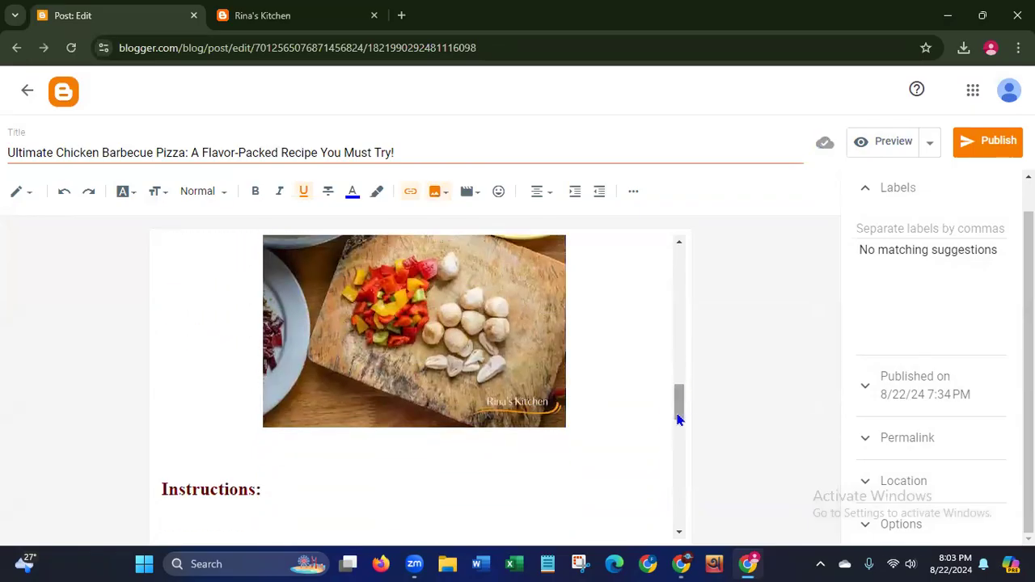
{"action": "left_click", "coordinate": [354, 370]}
{"action": "left_click", "coordinate": [278, 449]}
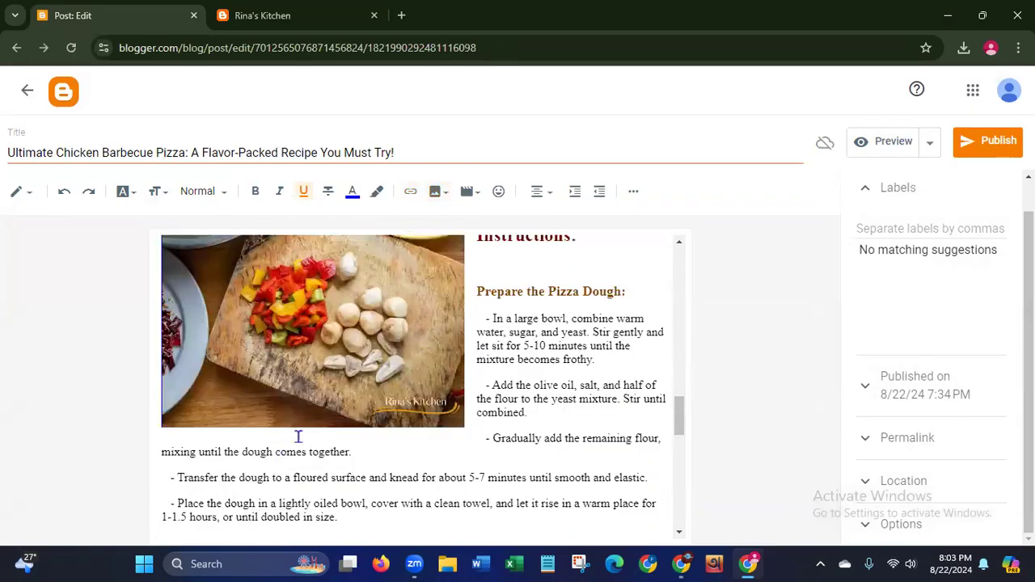
{"action": "mouse_move", "coordinate": [681, 421]}
{"action": "left_mouse_down"}
{"action": "mouse_move", "coordinate": [681, 380]}
{"action": "mouse_move", "coordinate": [681, 401]}
{"action": "left_mouse_up"}
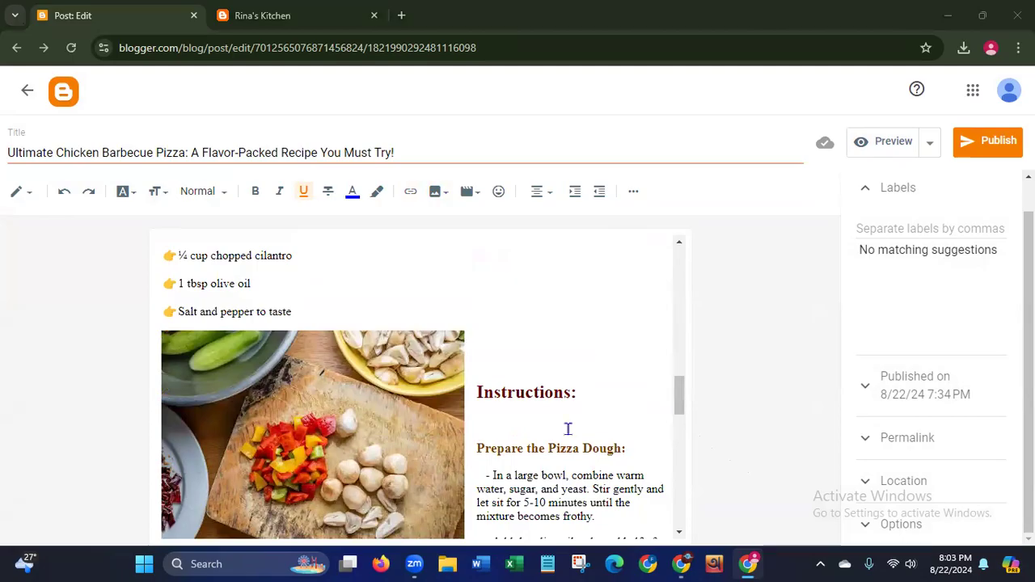
- Right-align the cutting board image beside the Instructions section and set its size to Medium
{"action": "left_click_drag", "start_coordinate": [680, 396], "coordinate": [677, 418]}
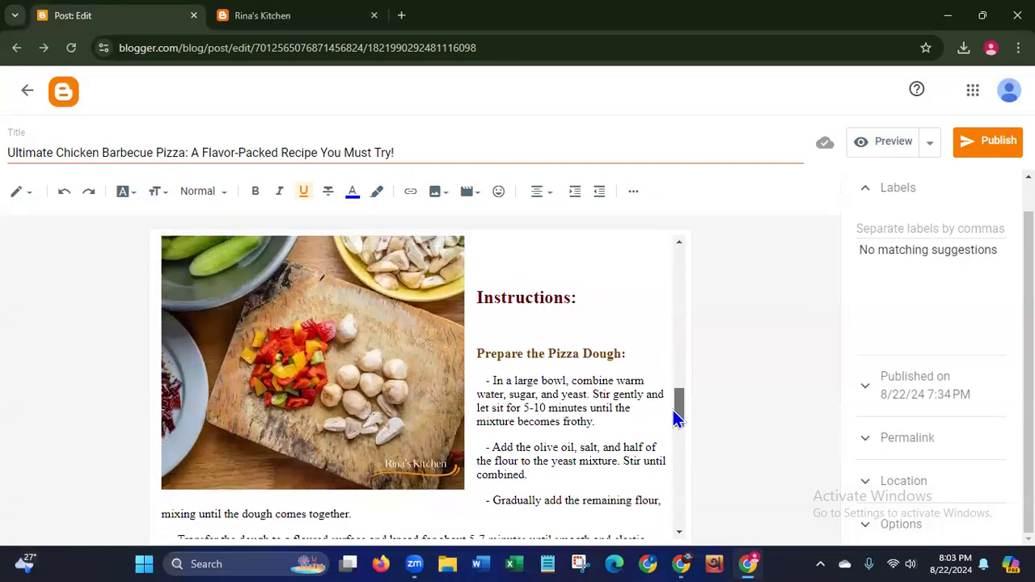
{"action": "left_click", "coordinate": [242, 462]}
{"action": "left_click", "coordinate": [219, 523]}
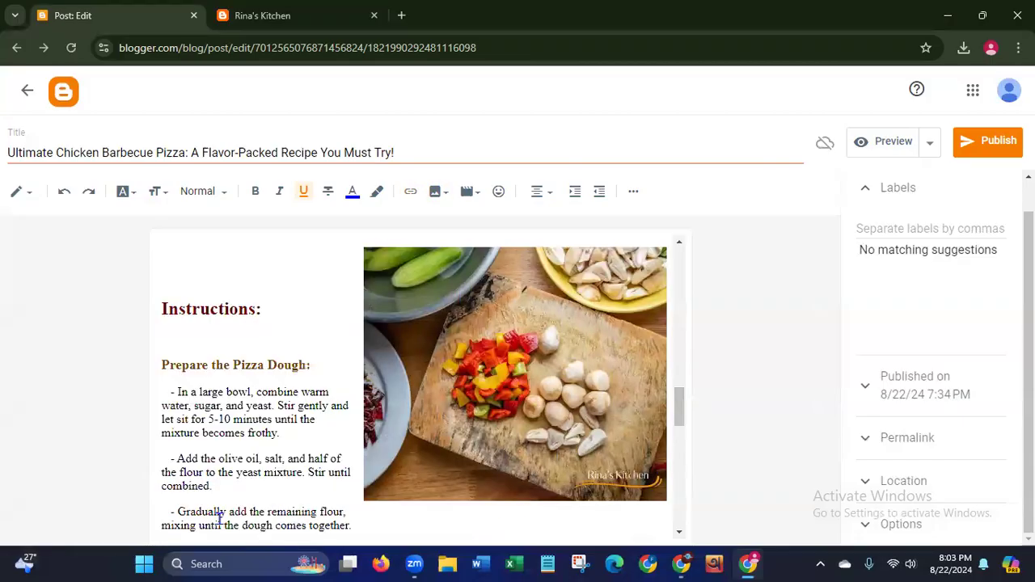
{"action": "left_click_drag", "start_coordinate": [679, 416], "coordinate": [679, 425]}
{"action": "left_click", "coordinate": [497, 358]}
{"action": "left_click", "coordinate": [455, 434]}
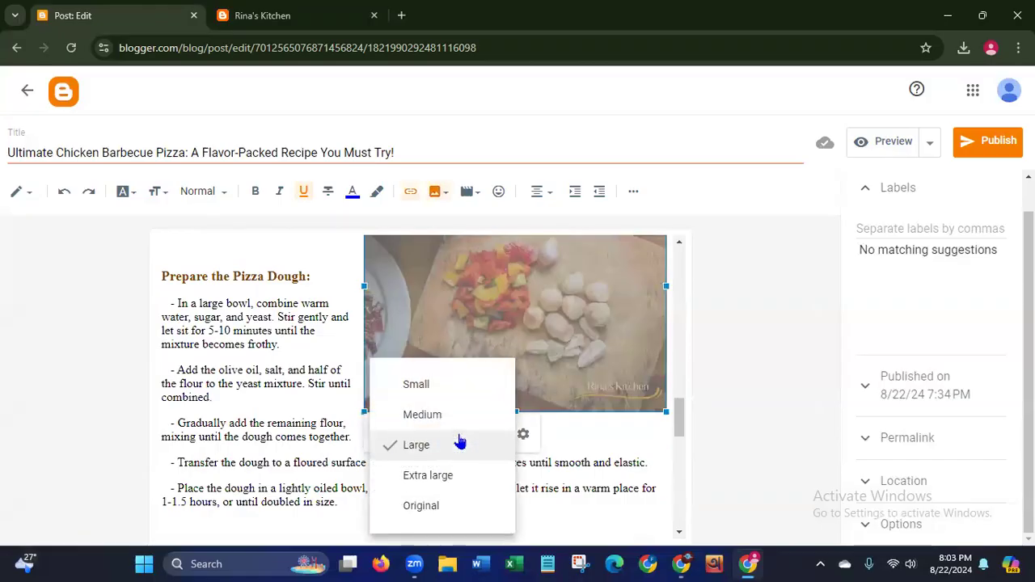
{"action": "left_click", "coordinate": [426, 425]}
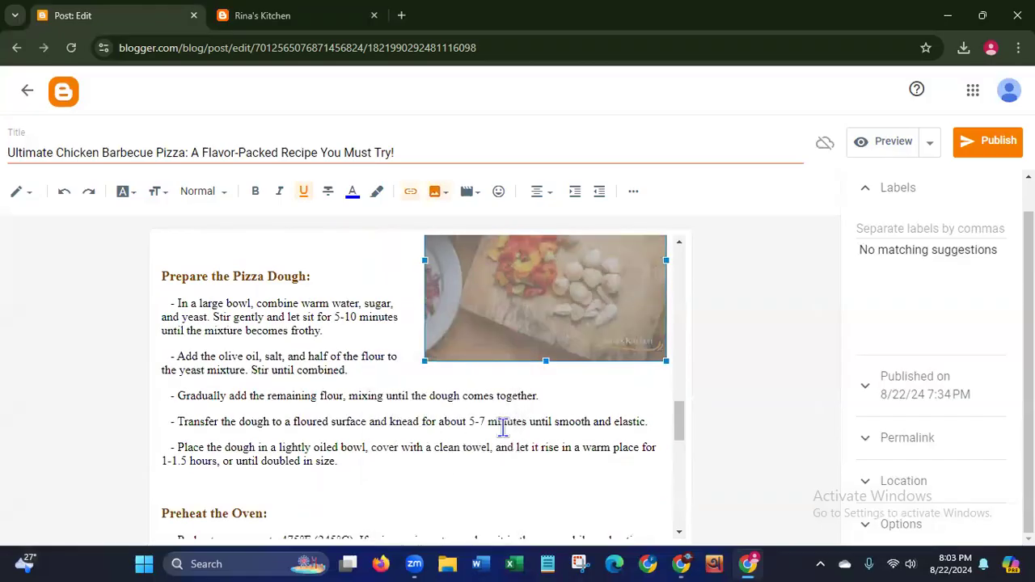
{"action": "left_click", "coordinate": [617, 503]}
{"action": "left_click_drag", "start_coordinate": [677, 436], "coordinate": [681, 417]}
{"action": "left_click", "coordinate": [163, 292]}
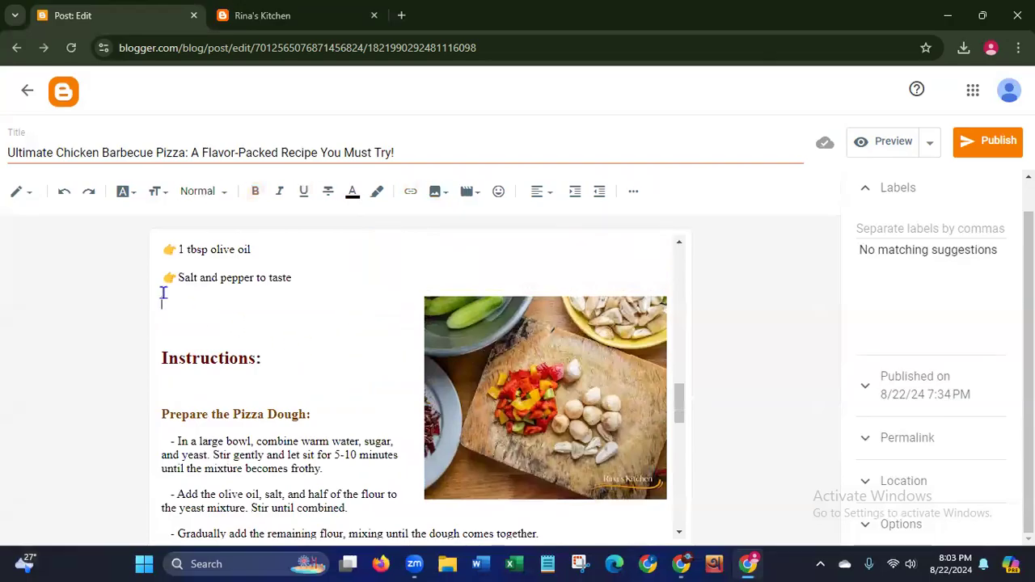
{"action": "key", "text": "Return"}
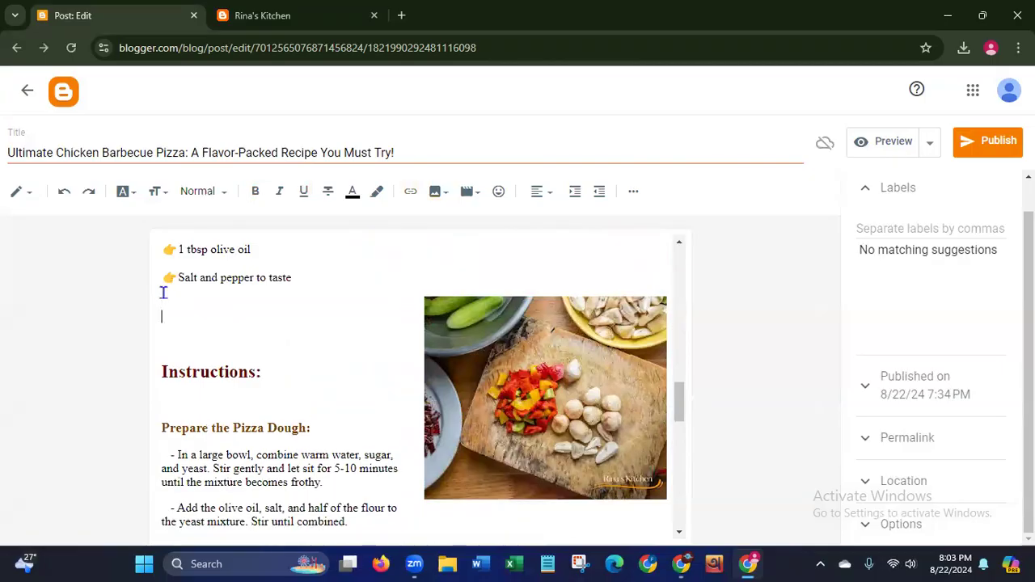
{"action": "key", "text": "BackSpace"}
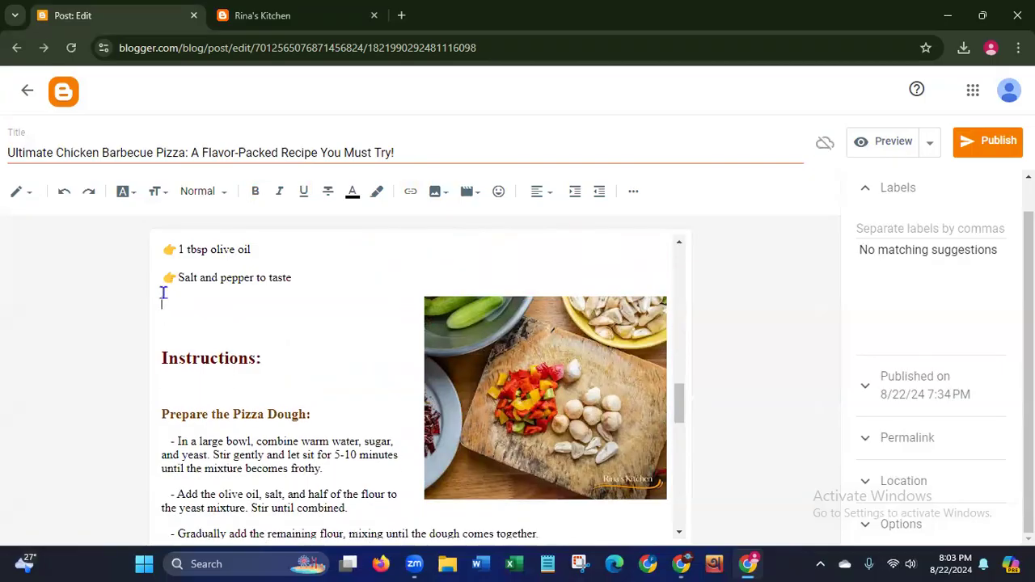
- Center the cutting board image between the ingredients list and the Instructions heading and set its size to Large
{"action": "left_click", "coordinate": [534, 446]}
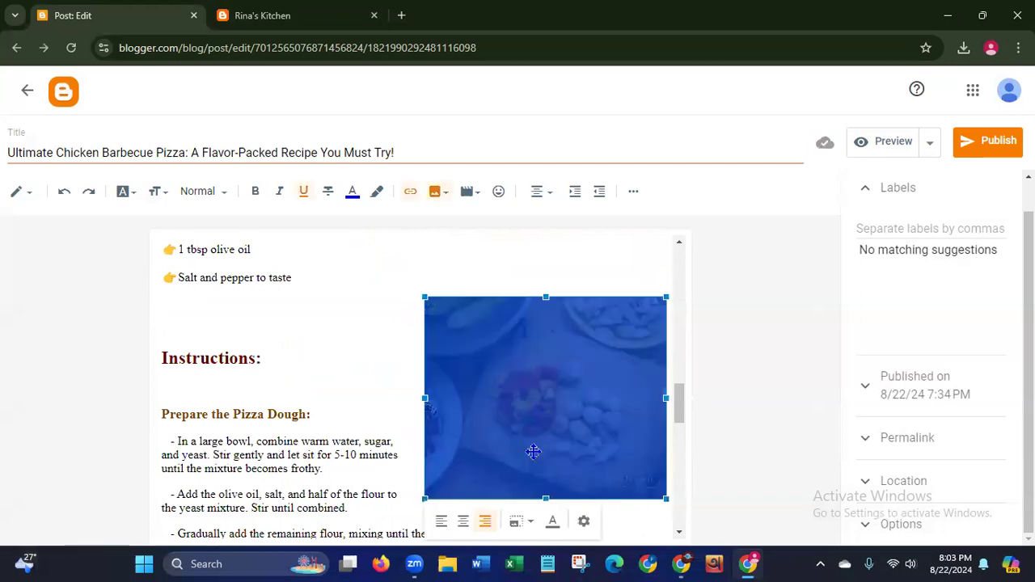
{"action": "left_click", "coordinate": [463, 523]}
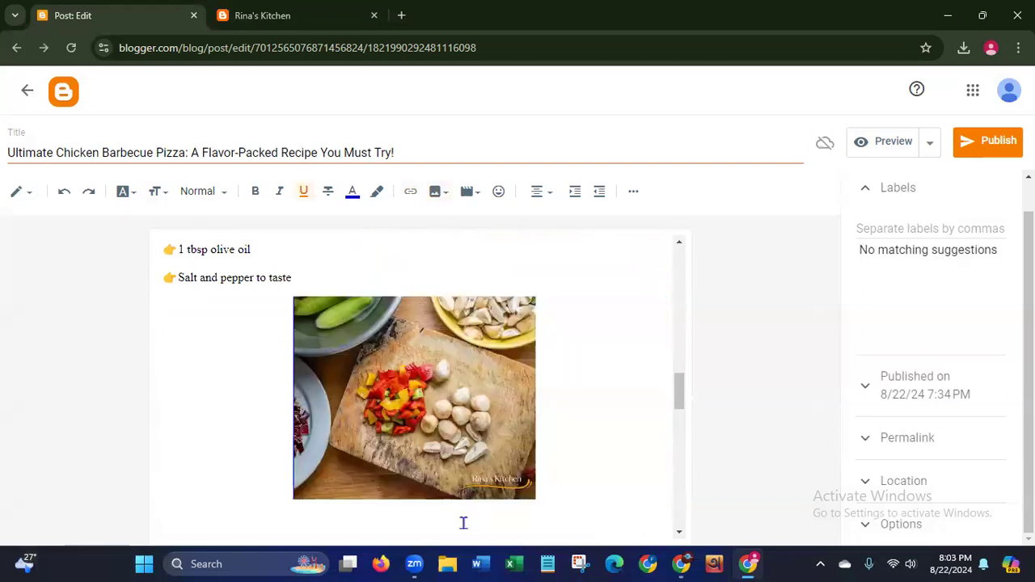
{"action": "left_click", "coordinate": [449, 449]}
{"action": "left_click", "coordinate": [398, 523]}
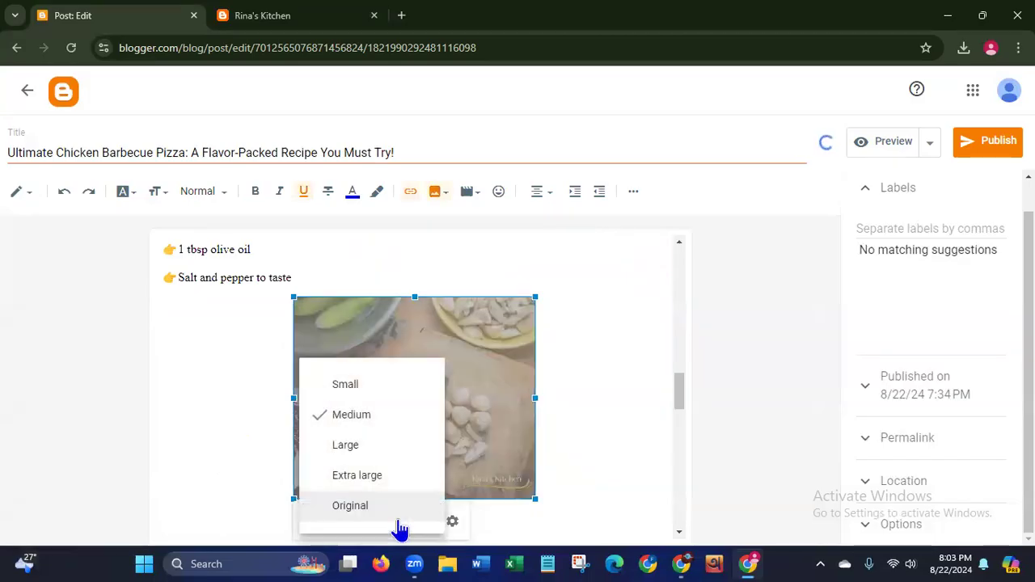
{"action": "left_click", "coordinate": [351, 444]}
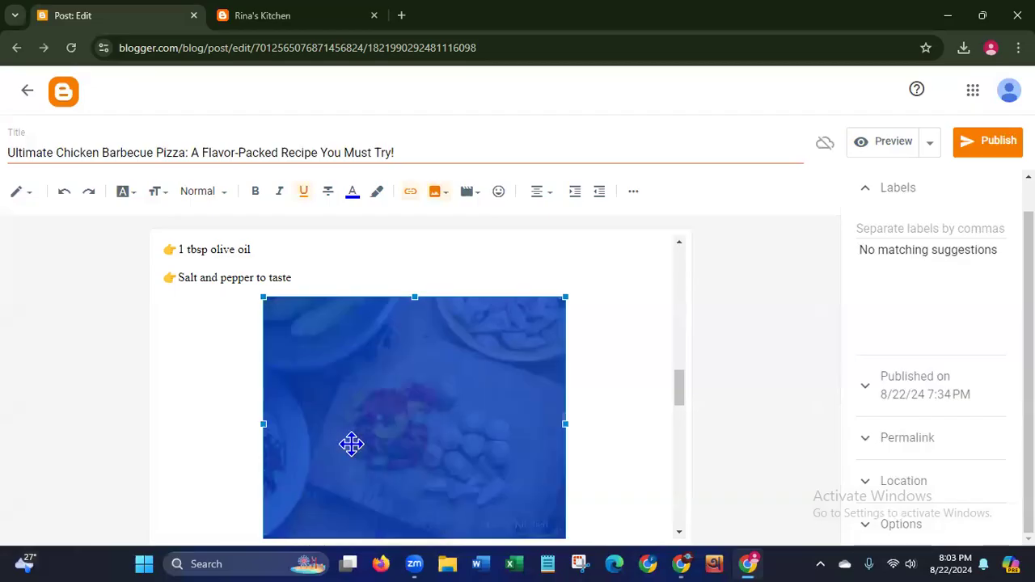
- Set the size of the cutting board image below the ingredients list to Extra large
{"action": "left_click", "coordinate": [635, 508]}
{"action": "left_click", "coordinate": [394, 433]}
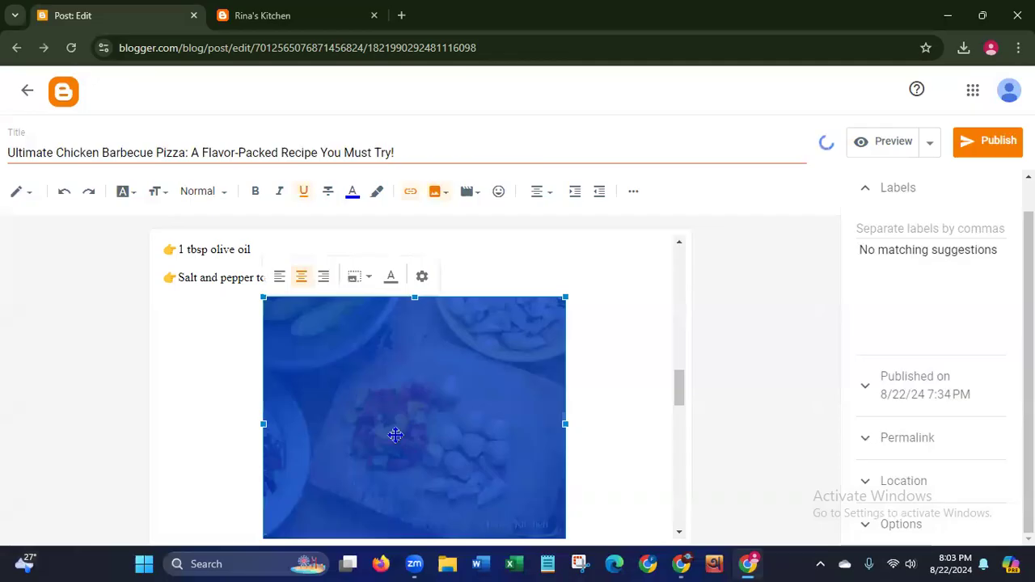
{"action": "left_click_drag", "start_coordinate": [679, 397], "coordinate": [679, 420]}
{"action": "left_click", "coordinate": [362, 281]}
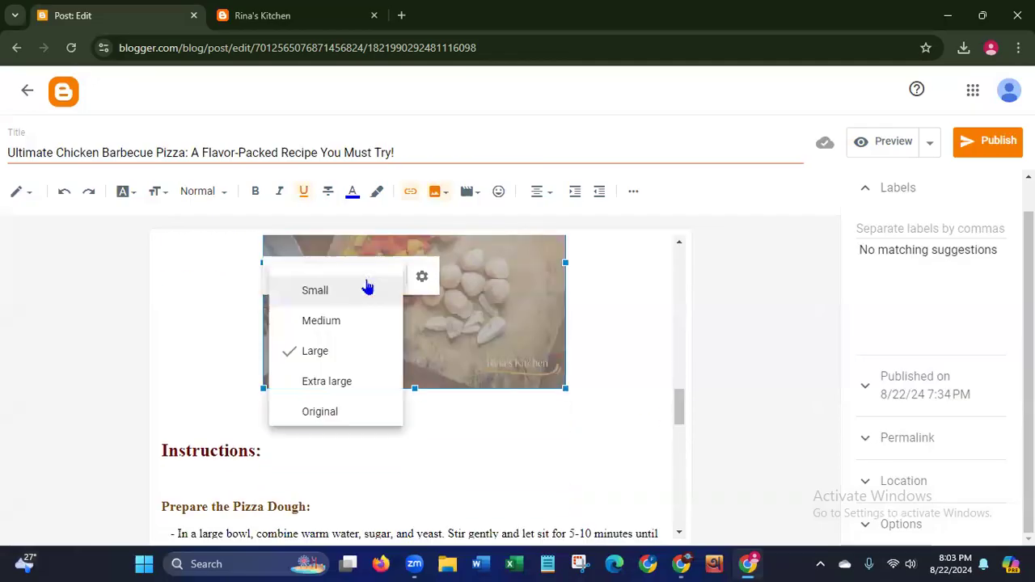
{"action": "left_click", "coordinate": [326, 381]}
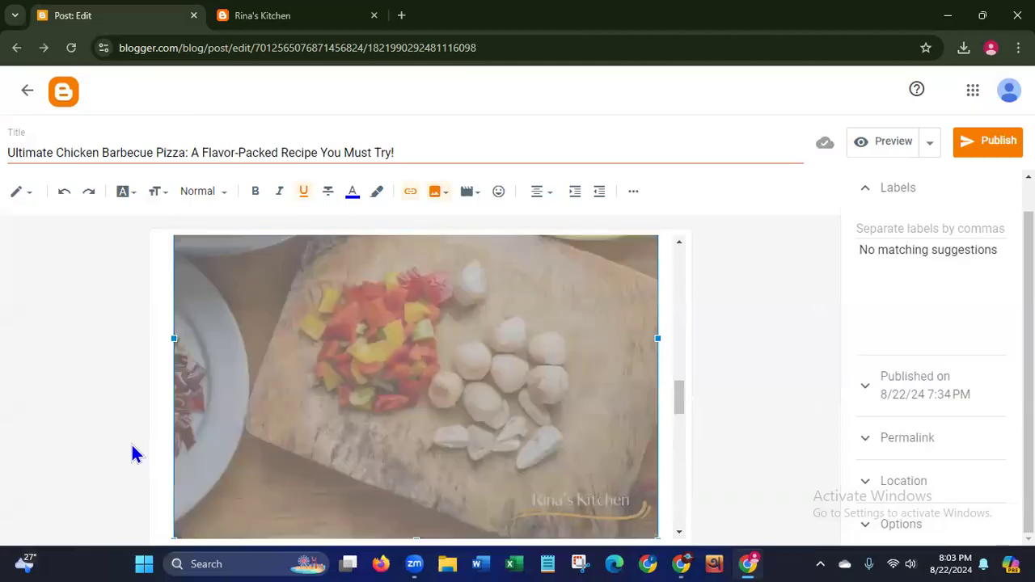
{"action": "mouse_move", "coordinate": [677, 397]}
{"action": "left_mouse_down"}
{"action": "mouse_move", "coordinate": [677, 421]}
{"action": "mouse_move", "coordinate": [677, 363]}
{"action": "mouse_move", "coordinate": [678, 377]}
{"action": "left_mouse_up"}
{"action": "left_click", "coordinate": [556, 419]}
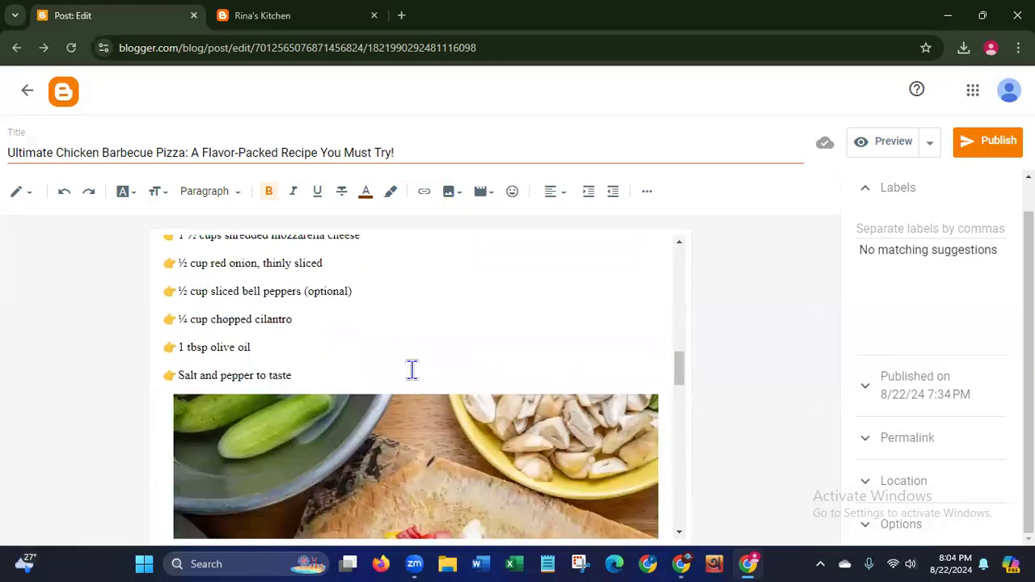
{"action": "left_click", "coordinate": [170, 391]}
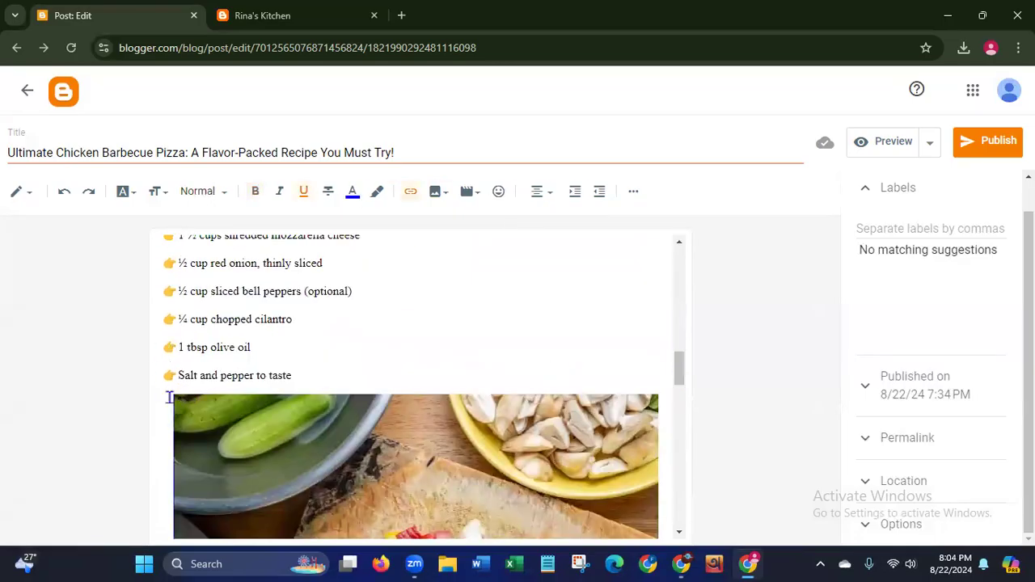
{"action": "key", "text": "Down"}
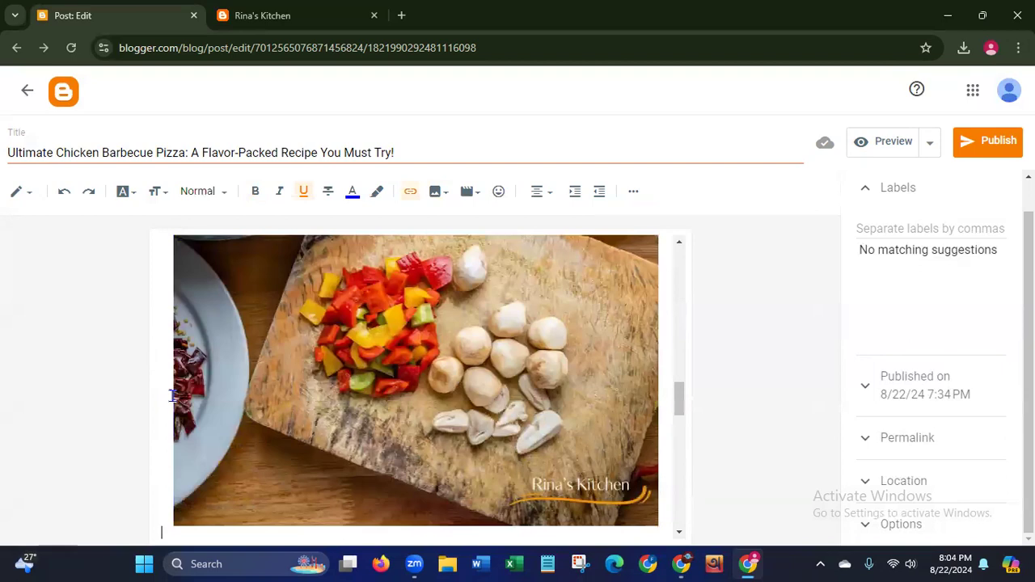
{"action": "key", "text": "Up"}
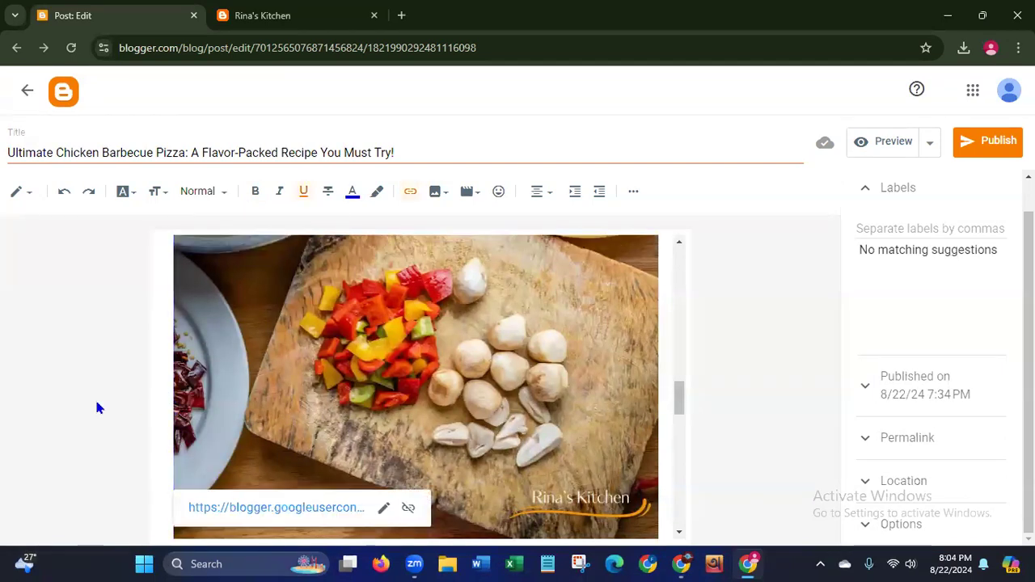
{"action": "left_click_drag", "start_coordinate": [684, 411], "coordinate": [681, 408]}
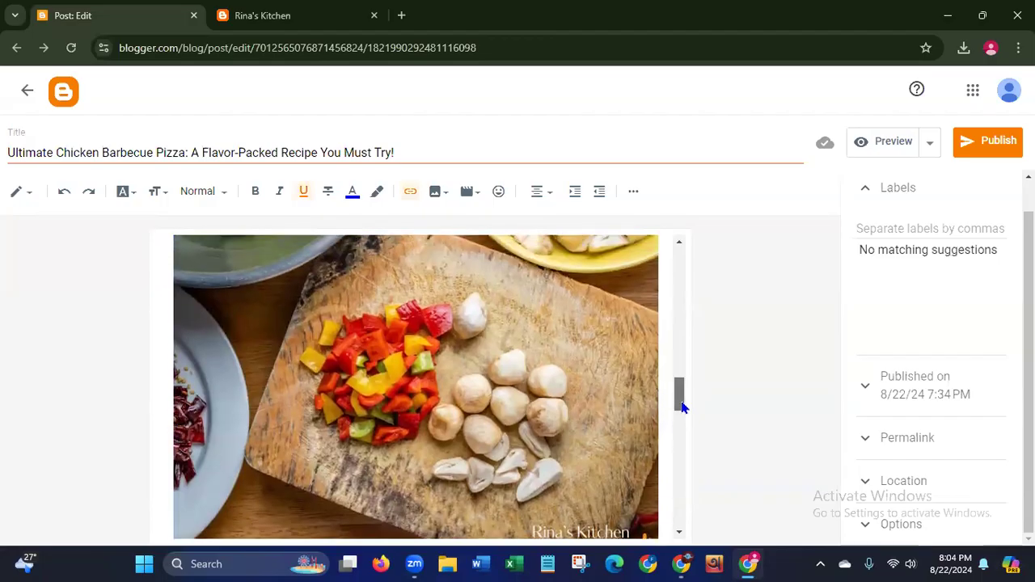
{"action": "scroll", "coordinate": [682, 408], "scroll_direction": "up", "scroll_amount": 2}
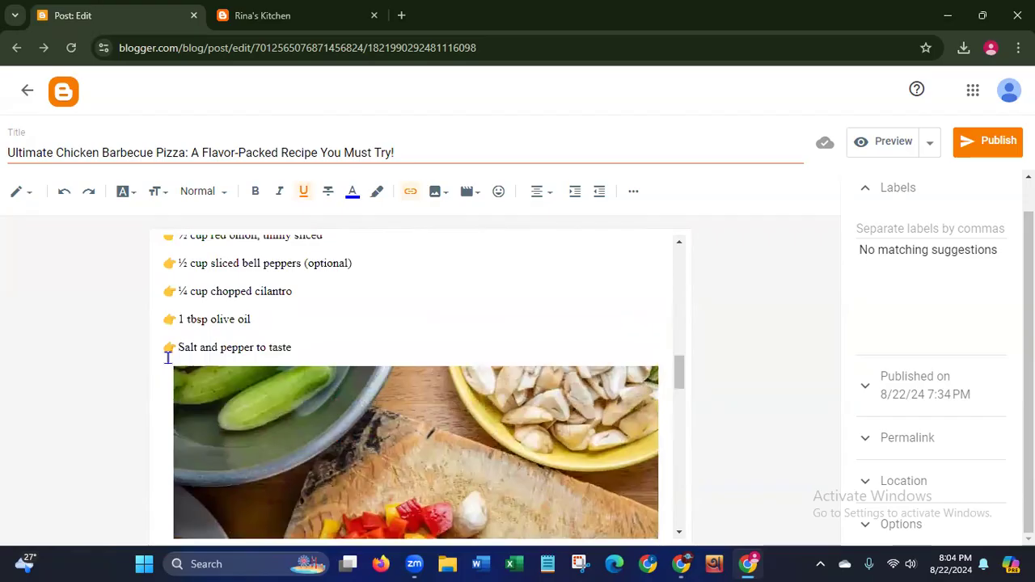
{"action": "left_click", "coordinate": [168, 358]}
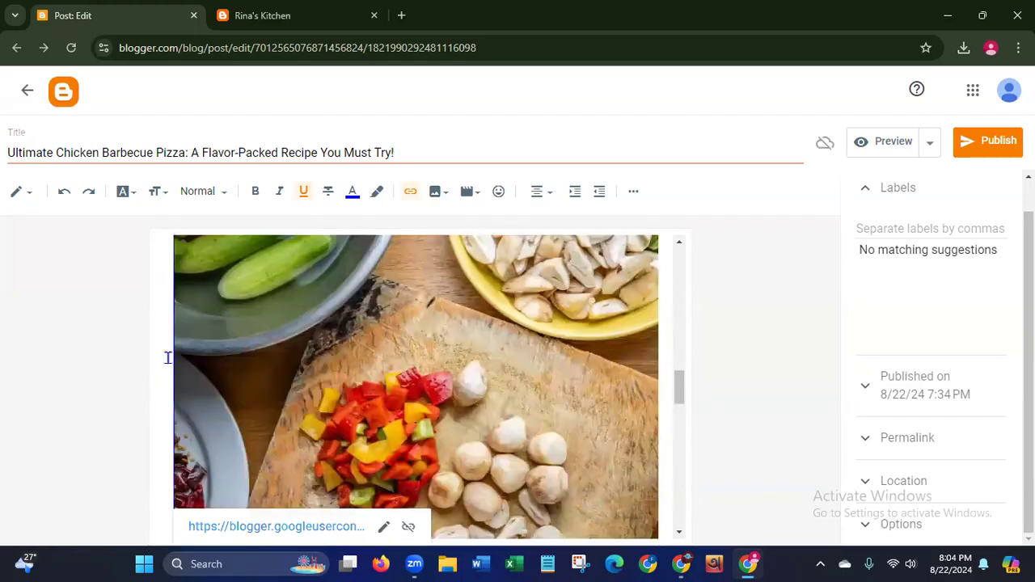
- Add a blank line below the Bake the Pizza text and upload the image Rina's Kitchen (2) from the Downloads folder there
{"action": "left_click_drag", "start_coordinate": [677, 396], "coordinate": [668, 517]}
{"action": "left_click", "coordinate": [495, 414]}
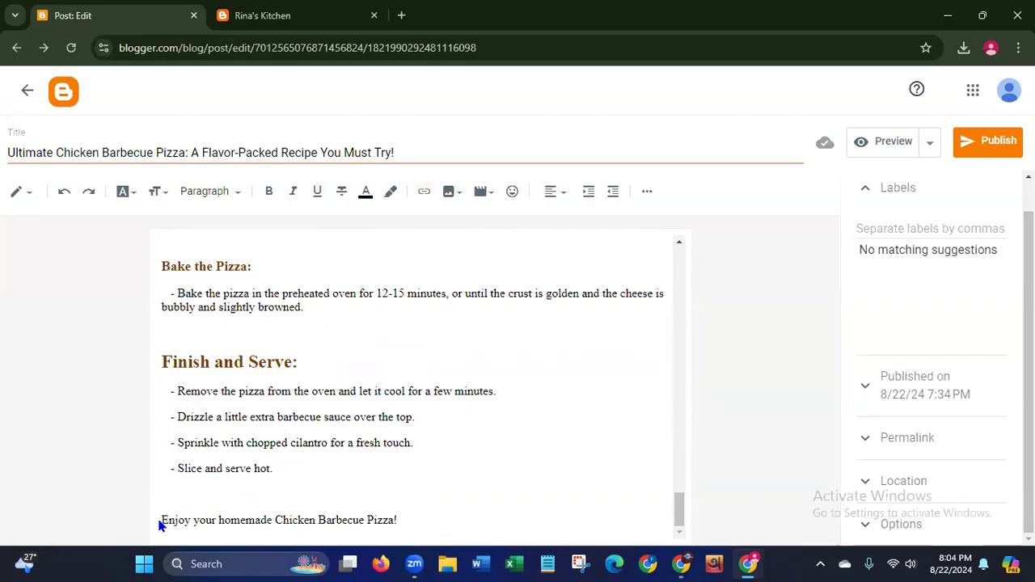
{"action": "left_click_drag", "start_coordinate": [160, 521], "coordinate": [435, 535]}
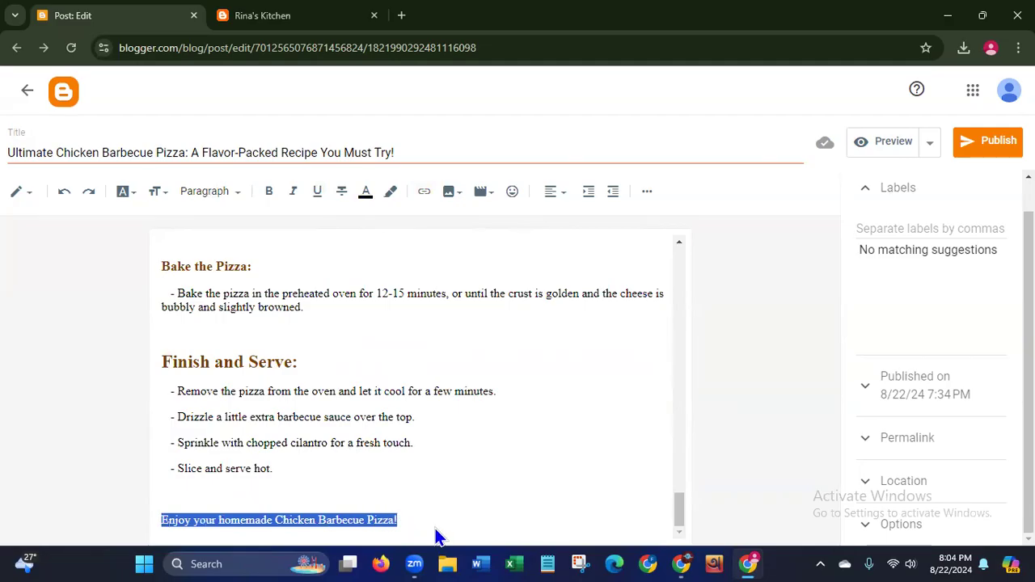
{"action": "left_click", "coordinate": [398, 328]}
{"action": "key", "text": "Return"}
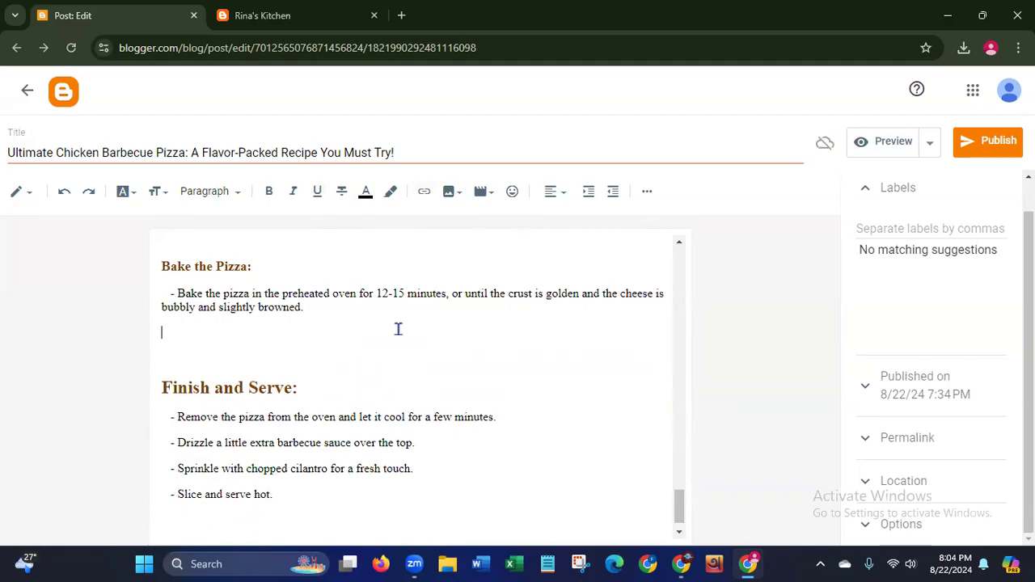
{"action": "left_click", "coordinate": [449, 194]}
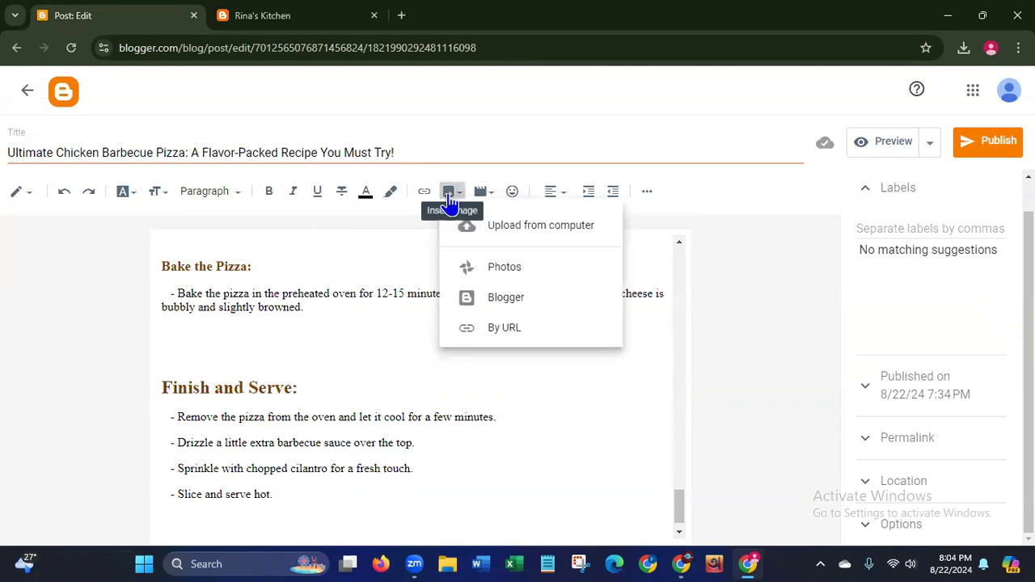
{"action": "left_click", "coordinate": [480, 230]}
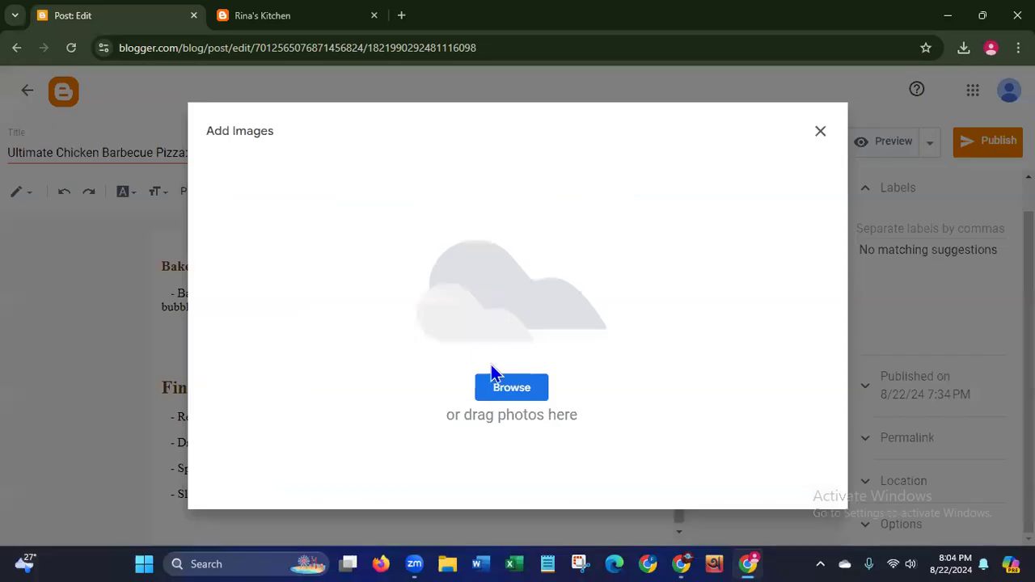
{"action": "left_click", "coordinate": [493, 386]}
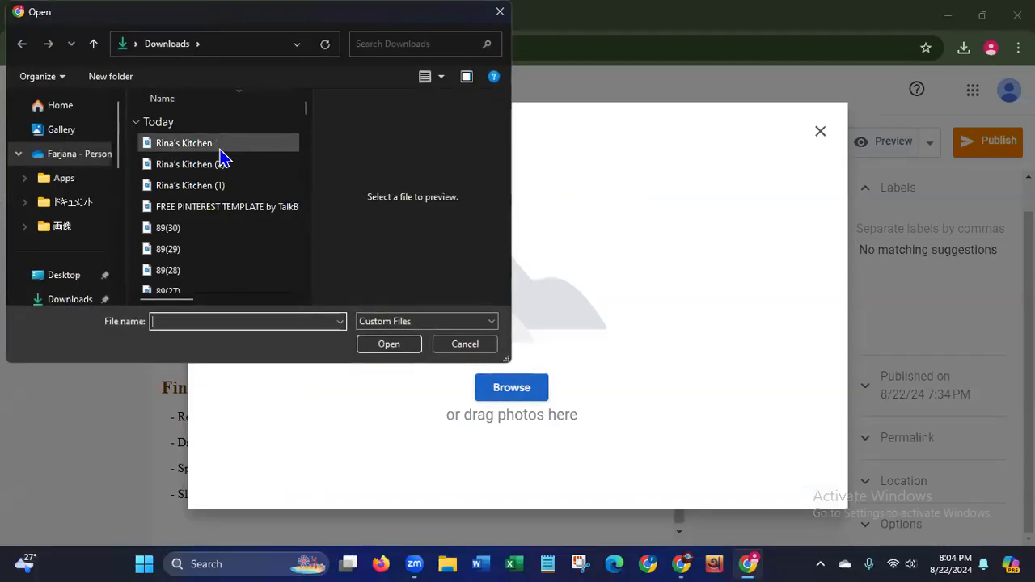
{"action": "left_click", "coordinate": [206, 170]}
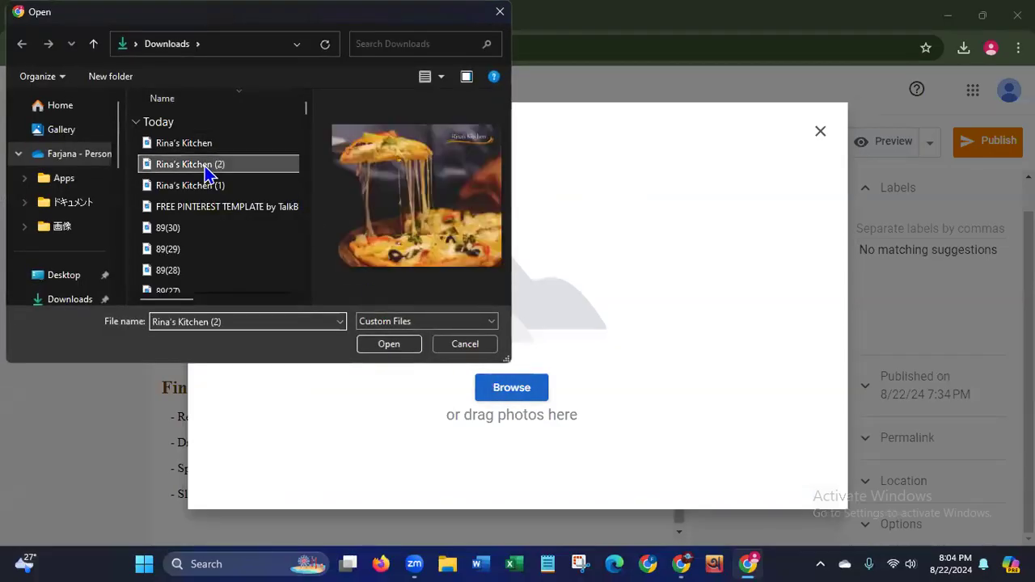
{"action": "left_click", "coordinate": [389, 345]}
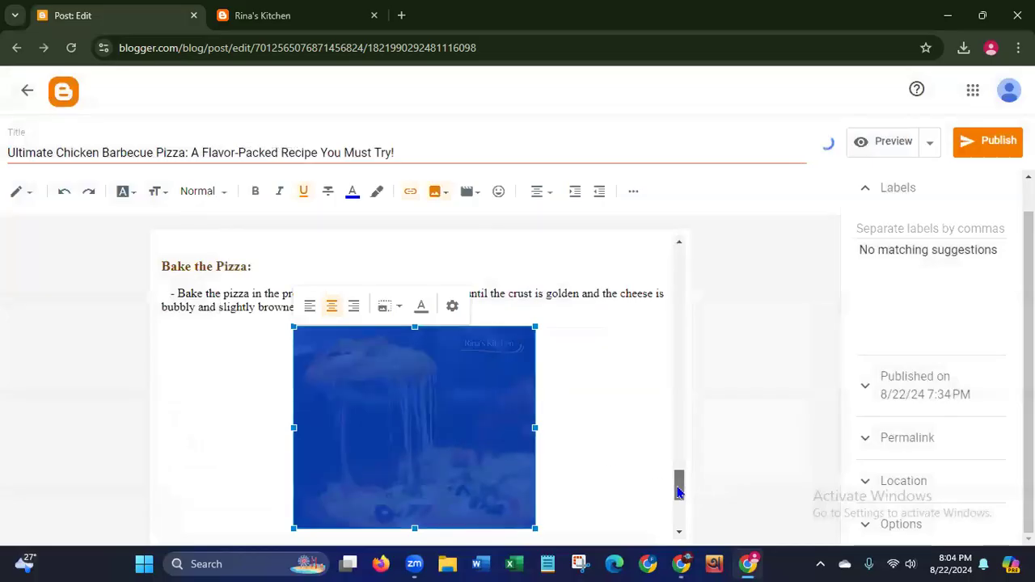
- Set the size of the cheesy pizza slice image above Finish and Serve to Extra large
{"action": "scroll", "coordinate": [678, 491], "scroll_direction": "down", "scroll_amount": 1}
{"action": "left_click", "coordinate": [389, 307]}
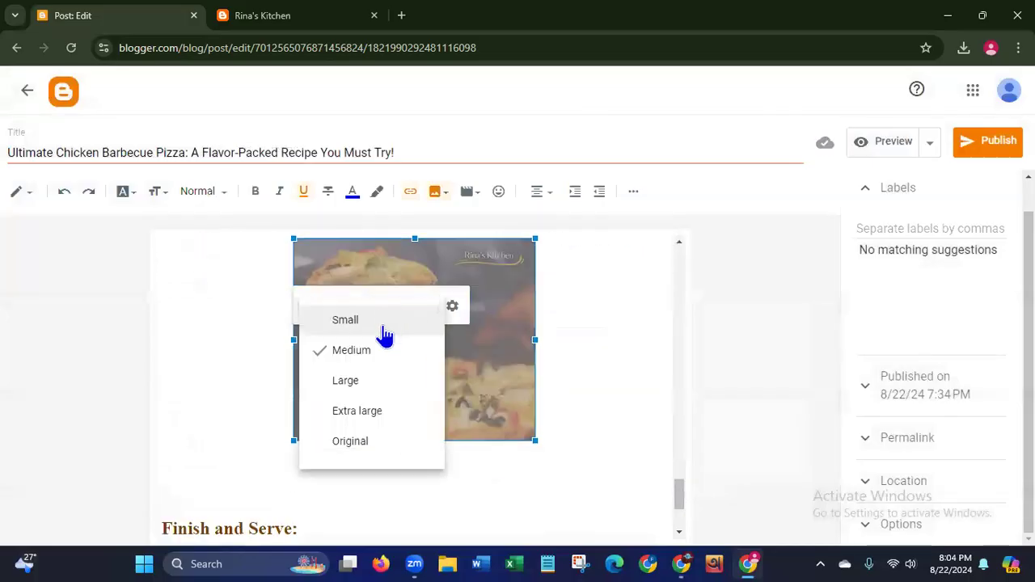
{"action": "left_click", "coordinate": [339, 412]}
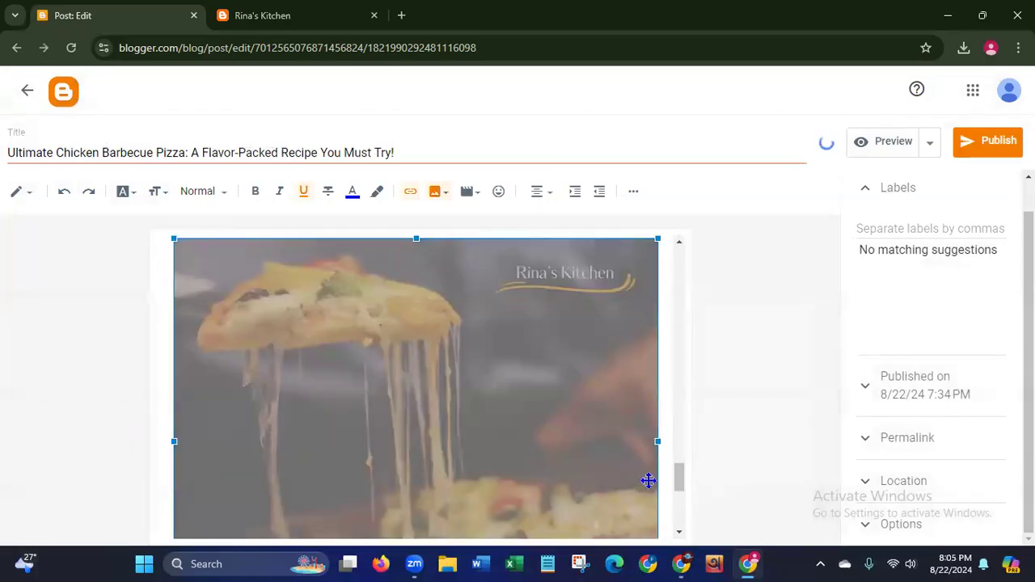
- Review the post from the opening pizza image to the closing line, checking the placement of the images and the meeting chat
{"action": "left_click_drag", "start_coordinate": [677, 486], "coordinate": [699, 273]}
{"action": "left_click", "coordinate": [587, 491]}
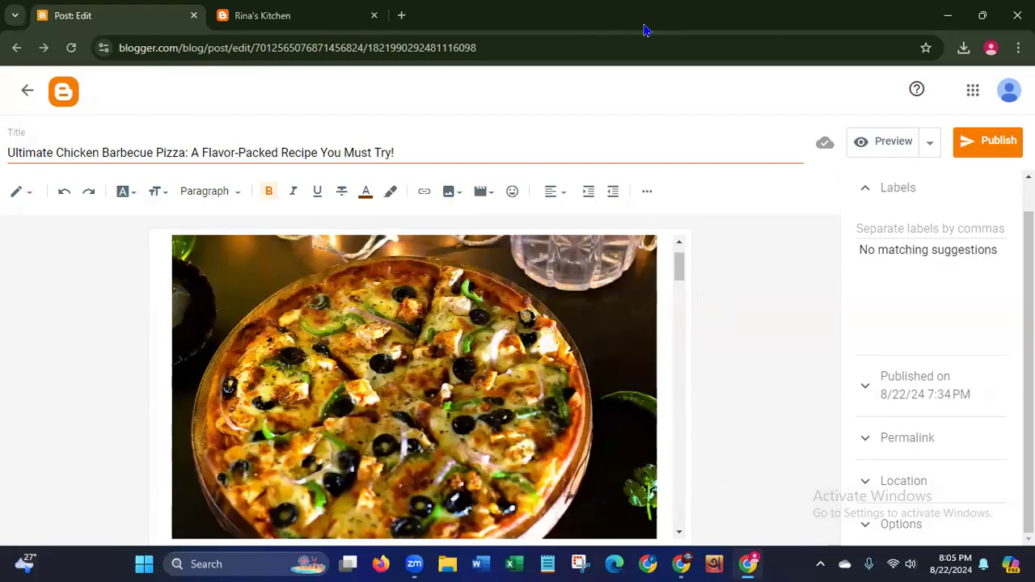
{"action": "left_click_drag", "start_coordinate": [680, 268], "coordinate": [677, 534]}
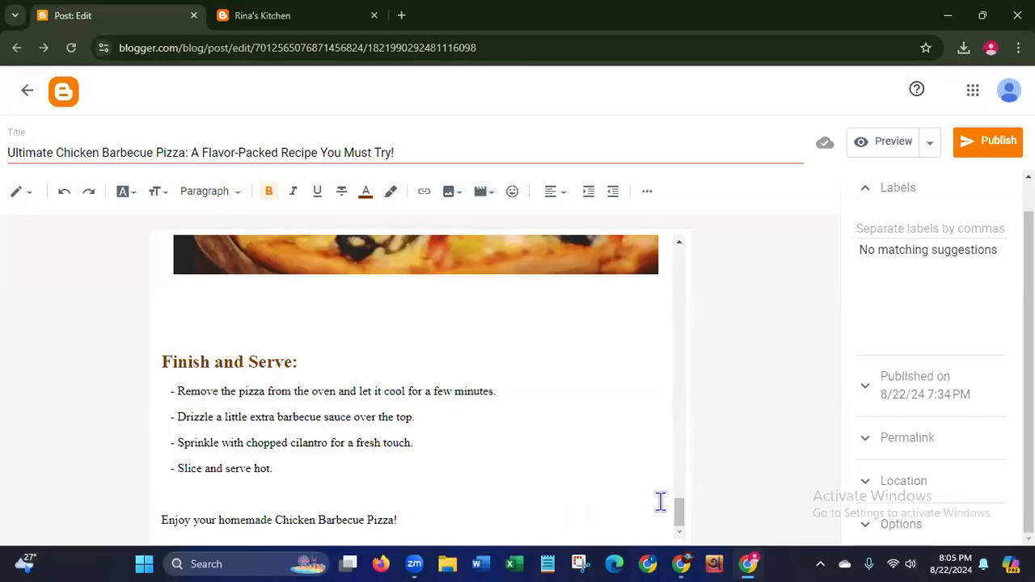
{"action": "left_click_drag", "start_coordinate": [682, 514], "coordinate": [682, 483]}
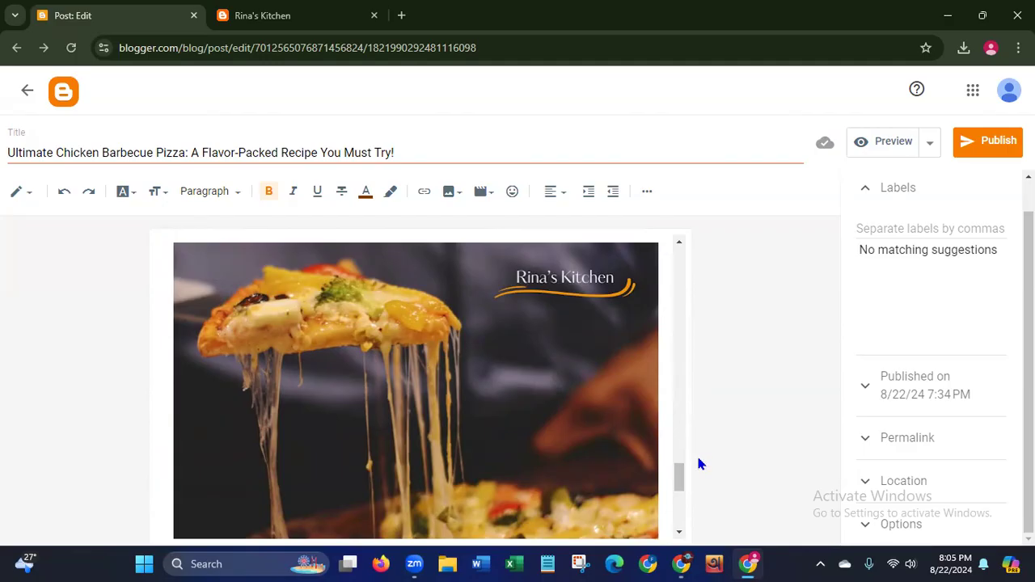
{"action": "left_click_drag", "start_coordinate": [677, 482], "coordinate": [677, 515]}
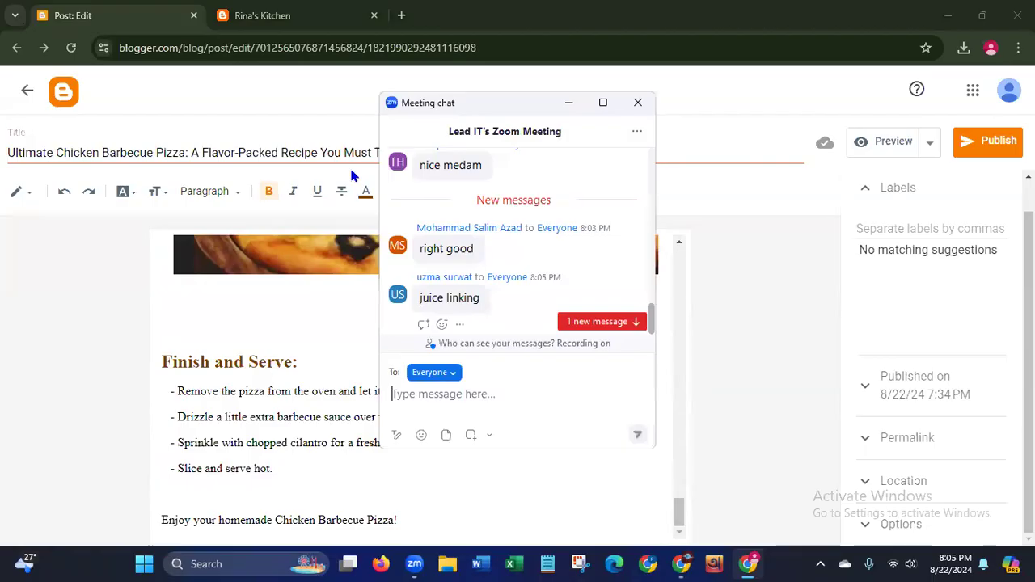
{"action": "key", "text": "alt+h"}
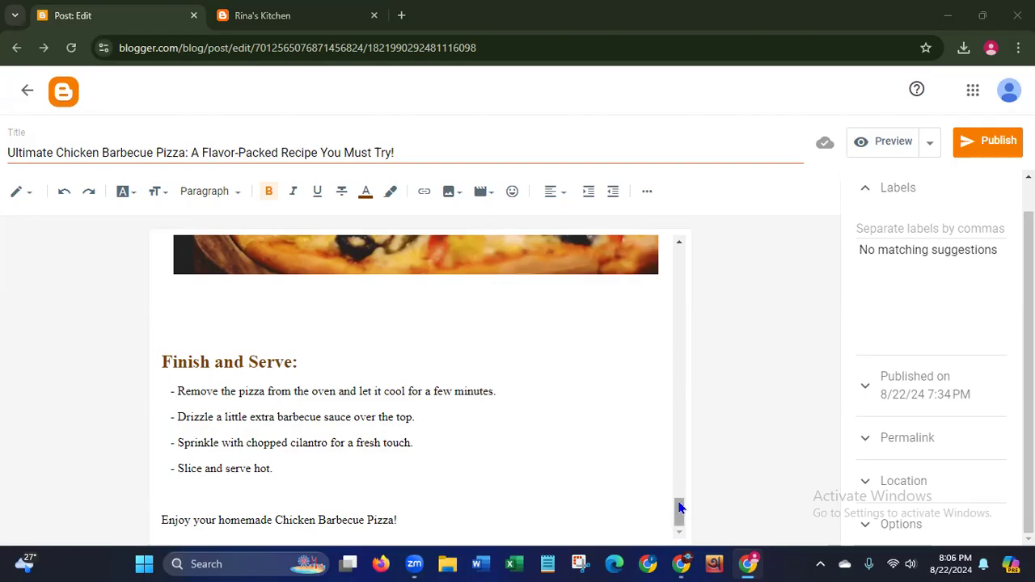
{"action": "left_click_drag", "start_coordinate": [678, 506], "coordinate": [681, 473]}
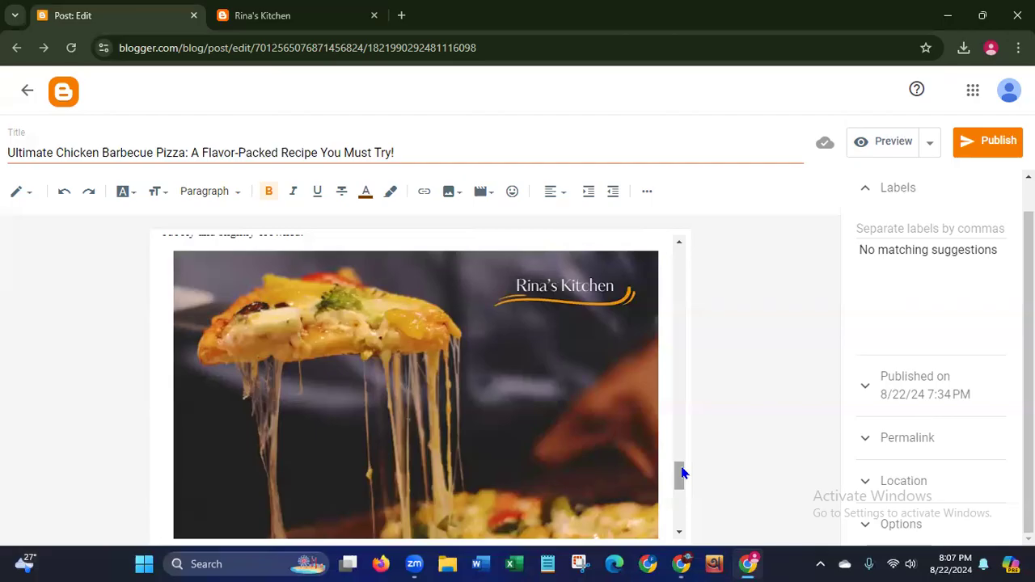
- Add the line "For more recipes, please visit our YouTube Channel" below the closing Enjoy sentence at the end of the post
{"action": "left_click_drag", "start_coordinate": [681, 474], "coordinate": [681, 512]}
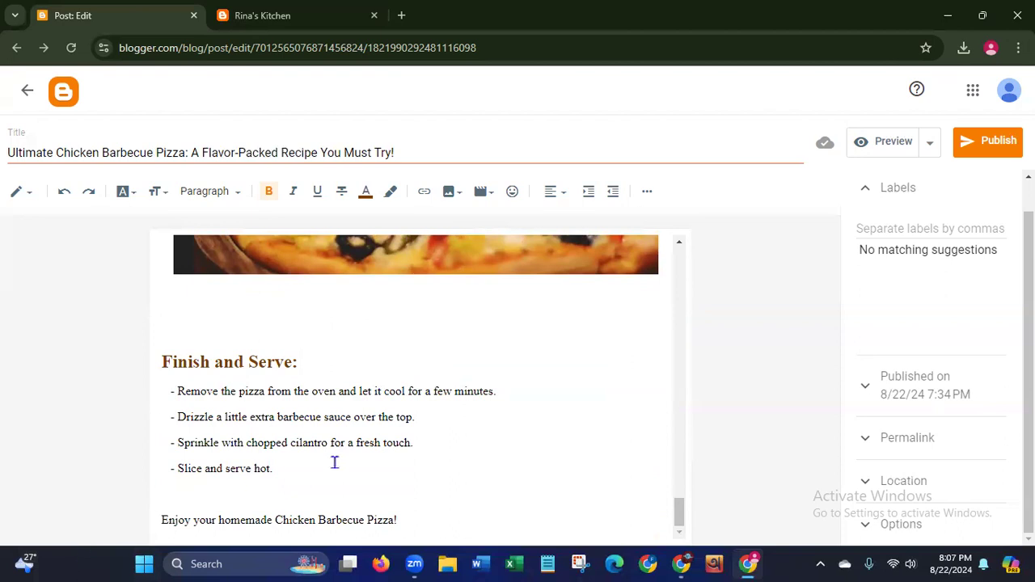
{"action": "left_click", "coordinate": [407, 520]}
{"action": "key", "text": "Return"}
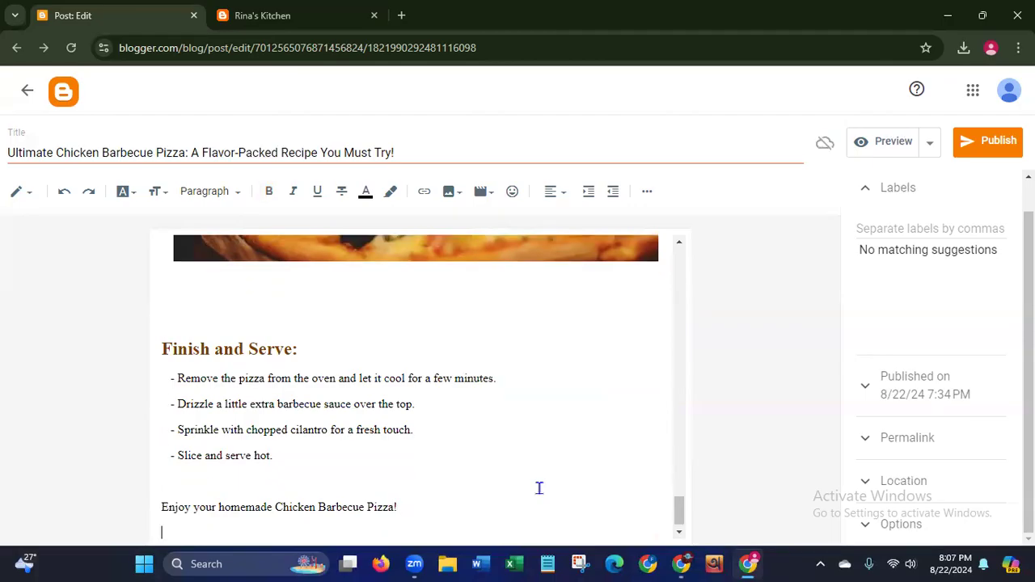
{"action": "type", "text": "For more recipes, please "}
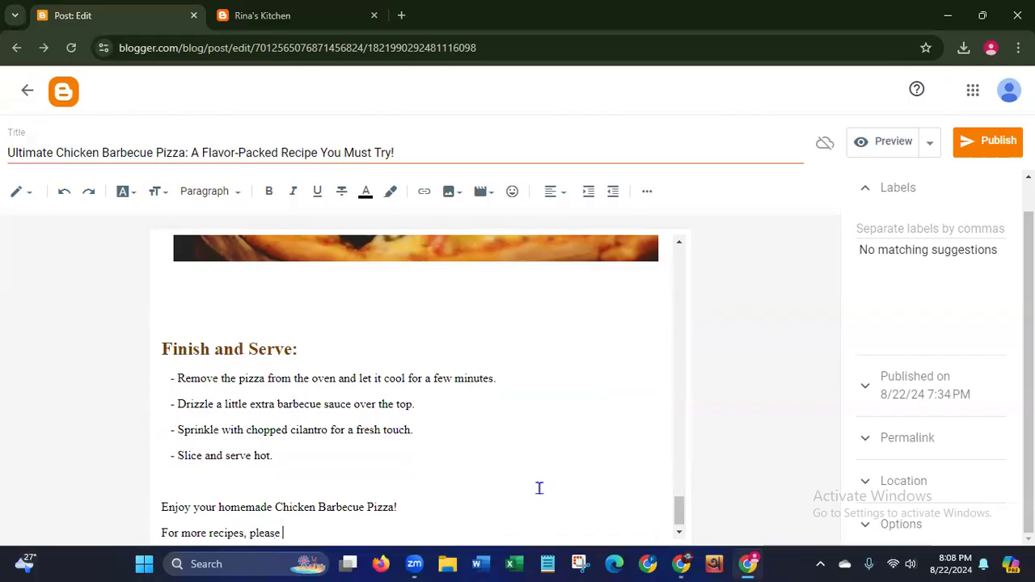
{"action": "type", "text": "visit our YouT"}
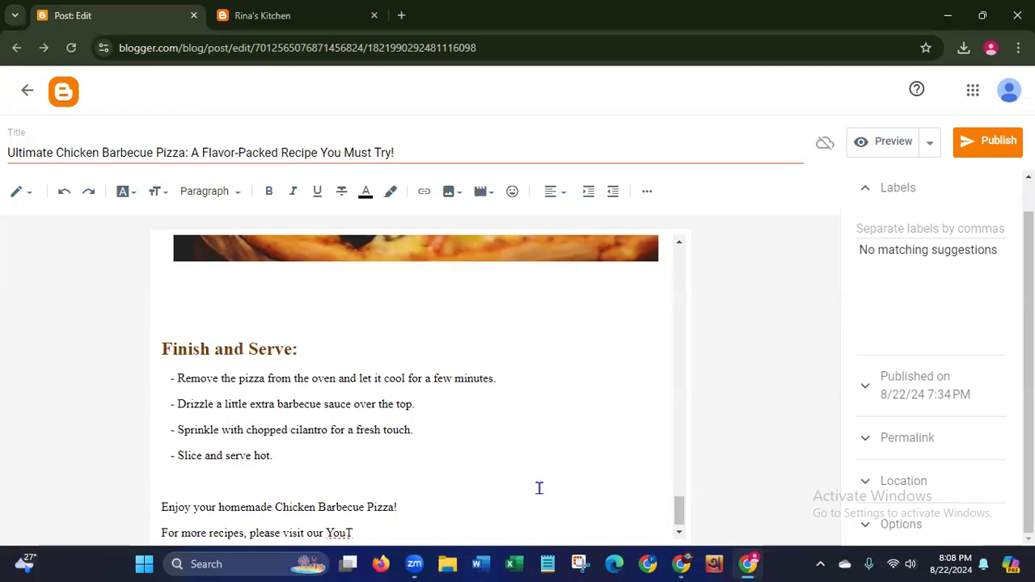
{"action": "type", "text": "ube Channel"}
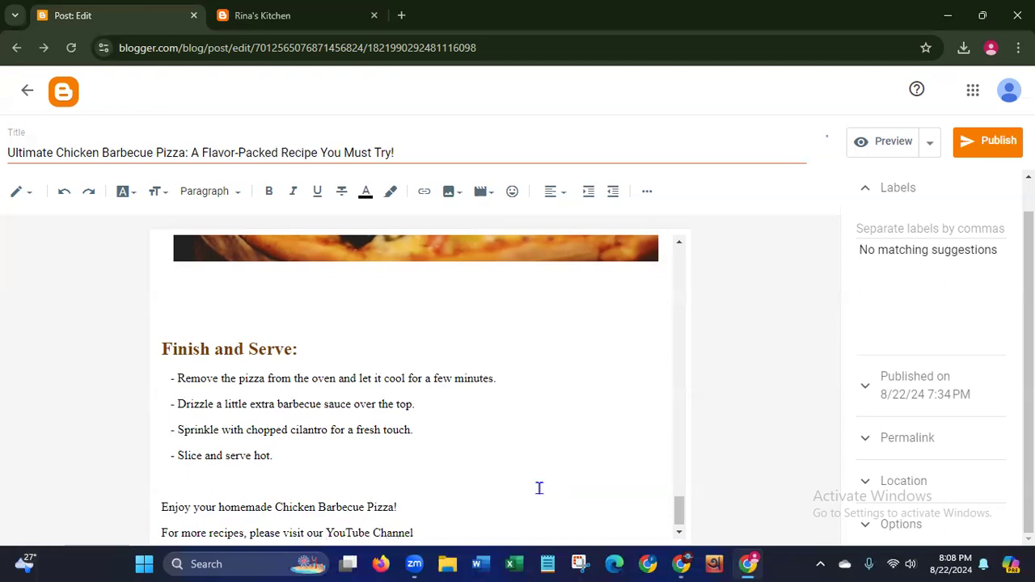
- Make the YouTube Channel line at the end of the post bold and set its font size to Medium
{"action": "left_click_drag", "start_coordinate": [423, 529], "coordinate": [199, 533]}
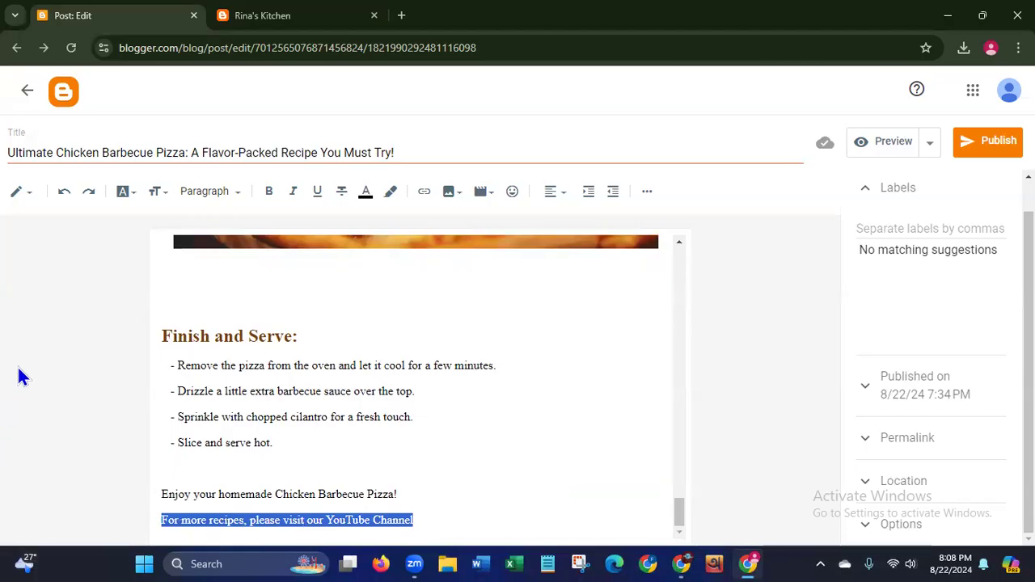
{"action": "left_click", "coordinate": [268, 190]}
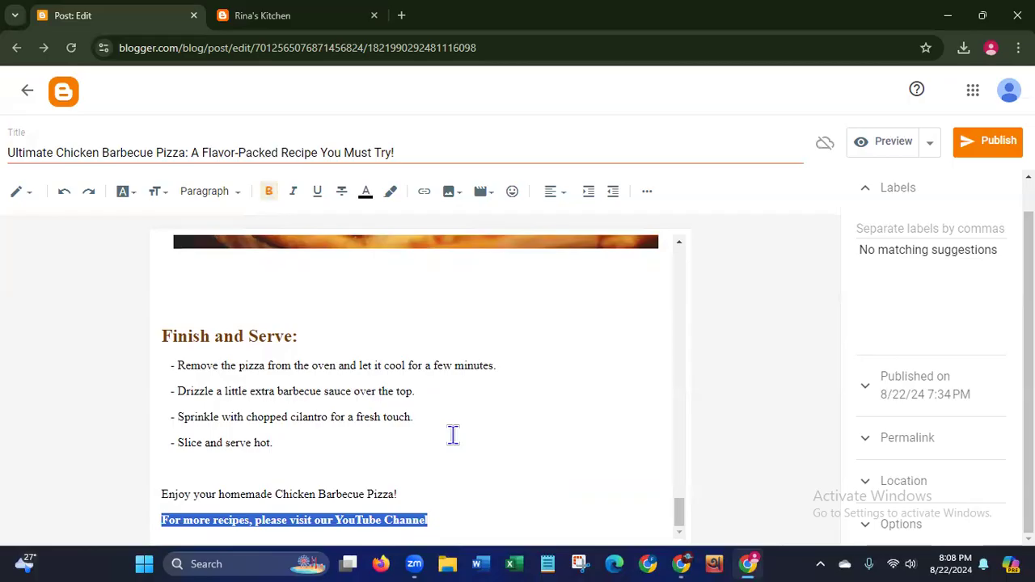
{"action": "left_click", "coordinate": [158, 192]}
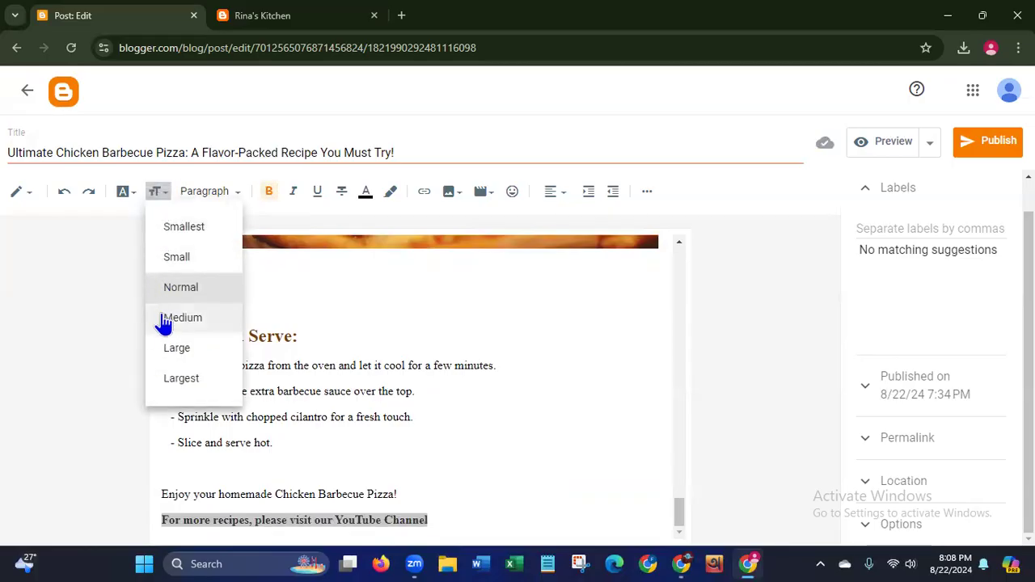
{"action": "left_click", "coordinate": [162, 318]}
{"action": "left_click", "coordinate": [510, 405]}
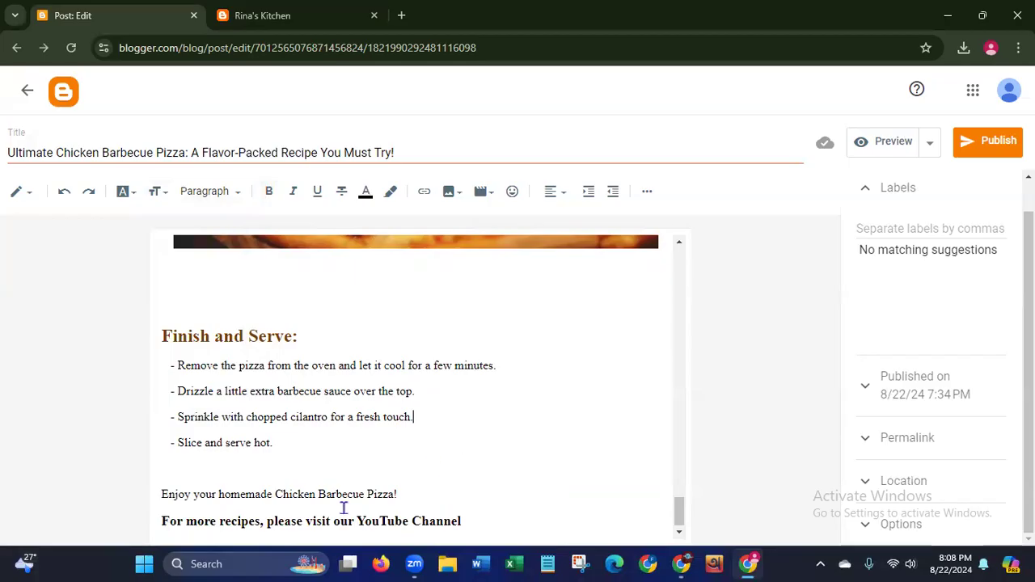
{"action": "left_click_drag", "start_coordinate": [468, 520], "coordinate": [355, 521]}
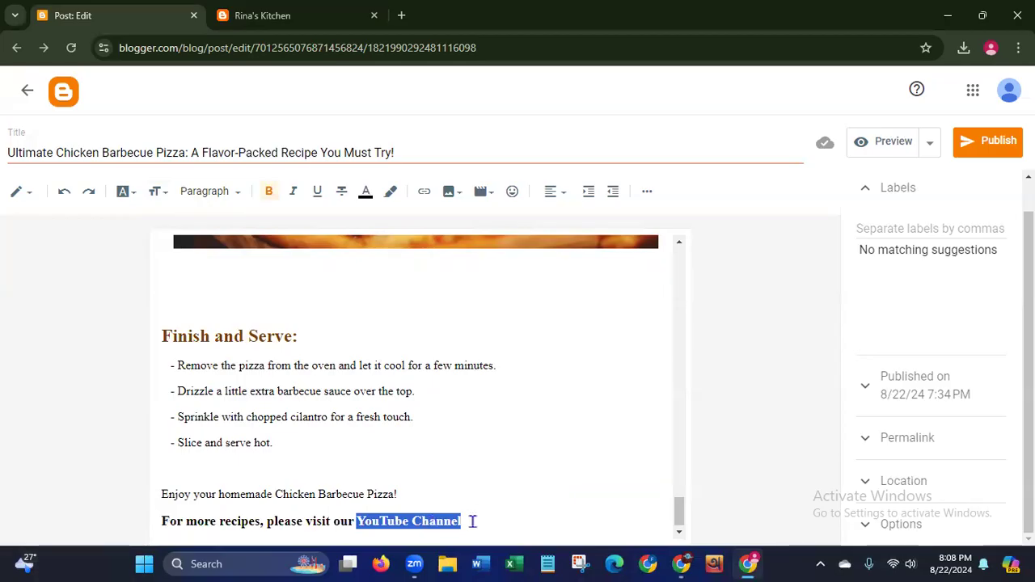
{"action": "left_click", "coordinate": [424, 190]}
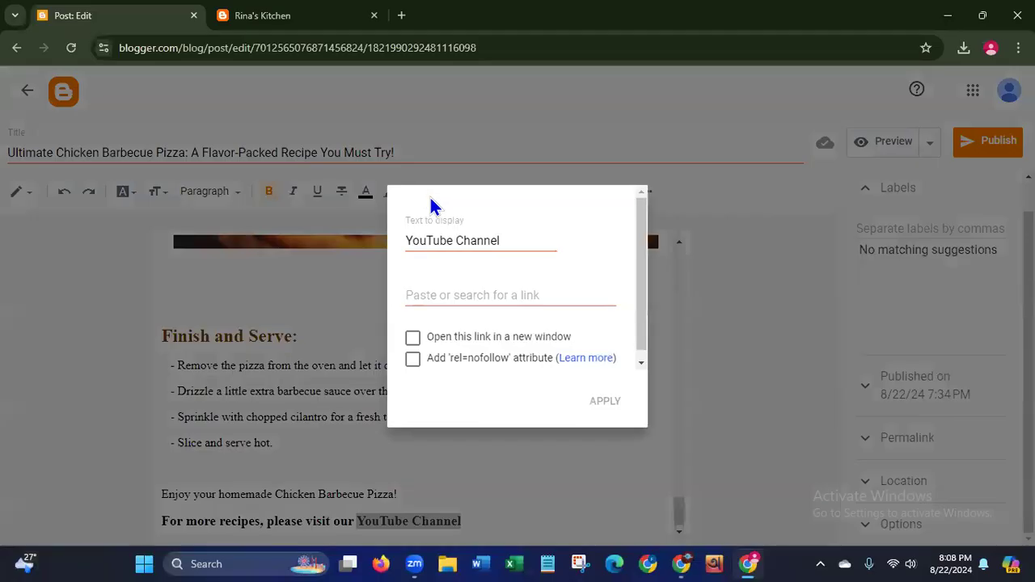
{"action": "left_click", "coordinate": [484, 300]}
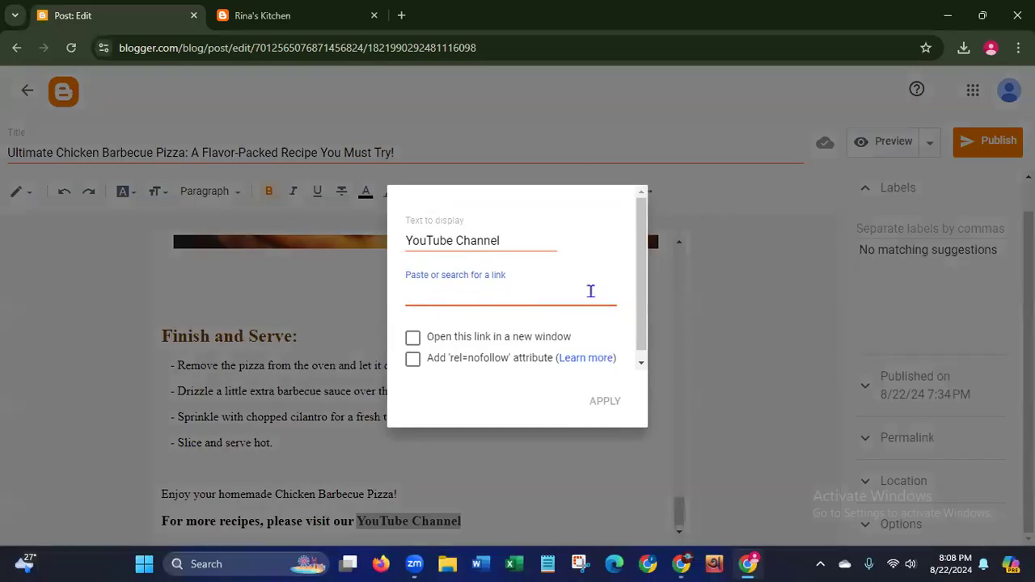
{"action": "type", "text": "https://www.youtube.co"}
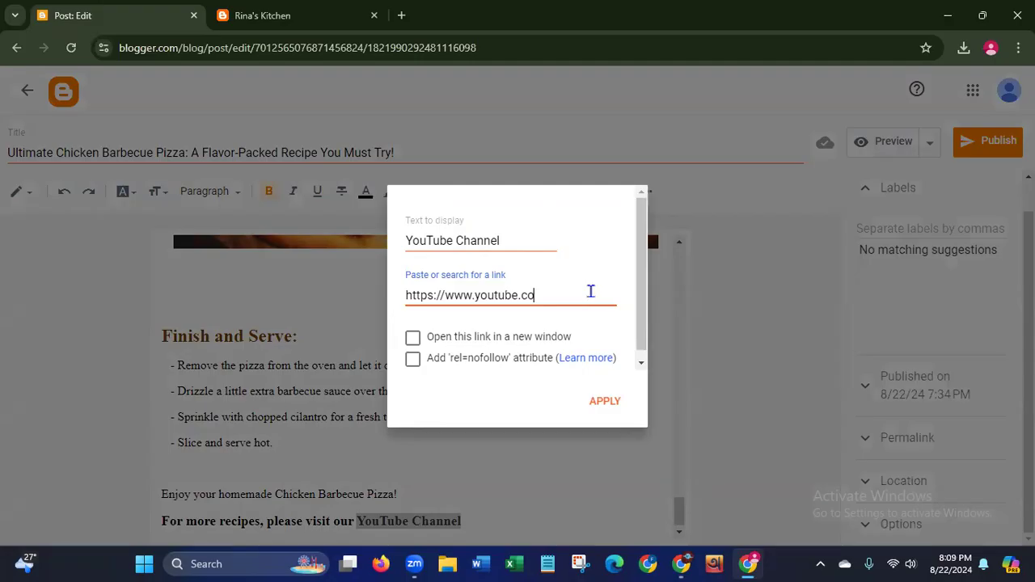
{"action": "type", "text": "m/rinaskitchen"}
{"action": "left_click", "coordinate": [608, 402]}
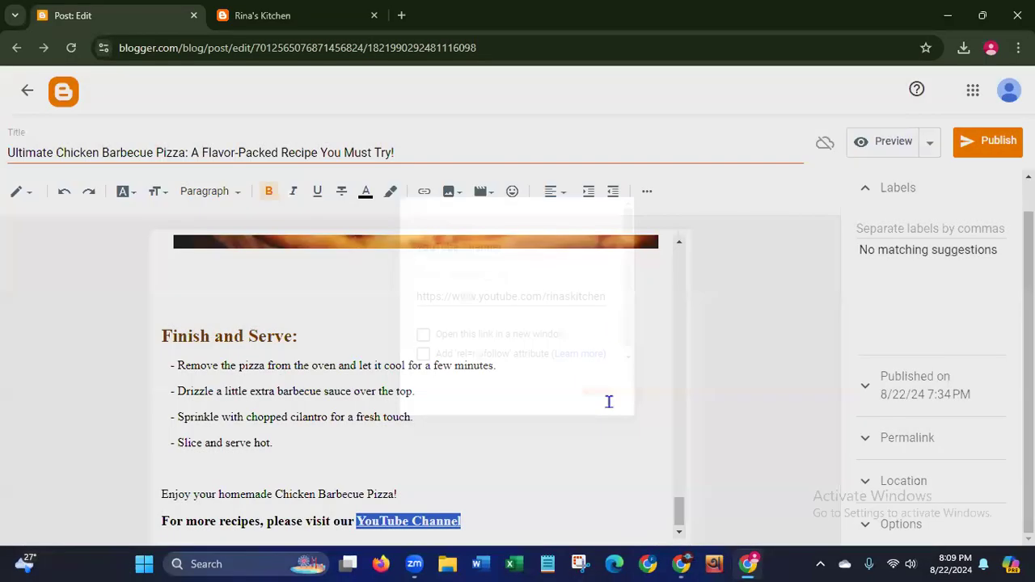
{"action": "left_click", "coordinate": [586, 458]}
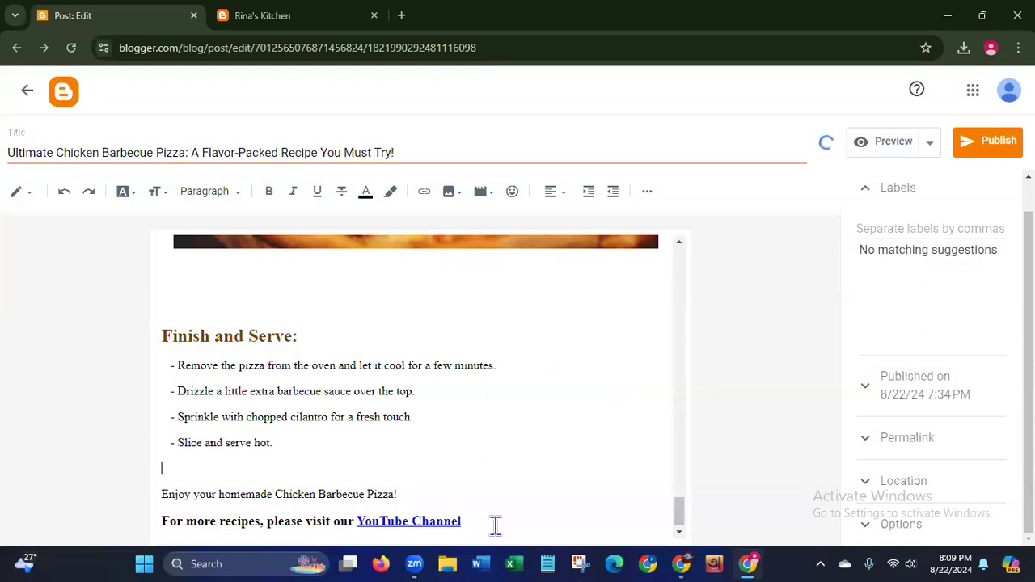
- Set the font size of the whole closing YouTube Channel line to Large
{"action": "left_click_drag", "start_coordinate": [678, 508], "coordinate": [679, 526]}
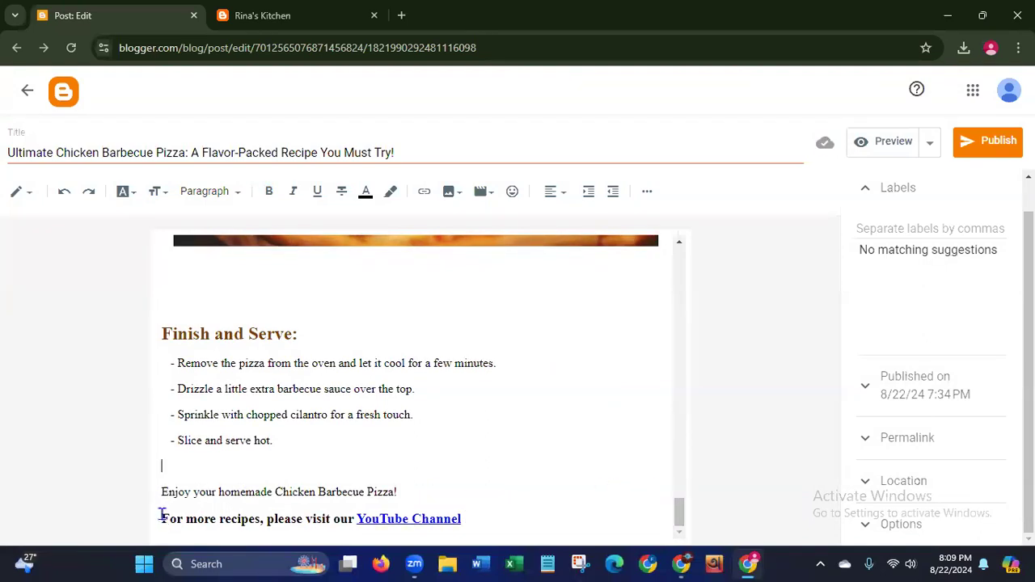
{"action": "left_click_drag", "start_coordinate": [162, 516], "coordinate": [512, 520]}
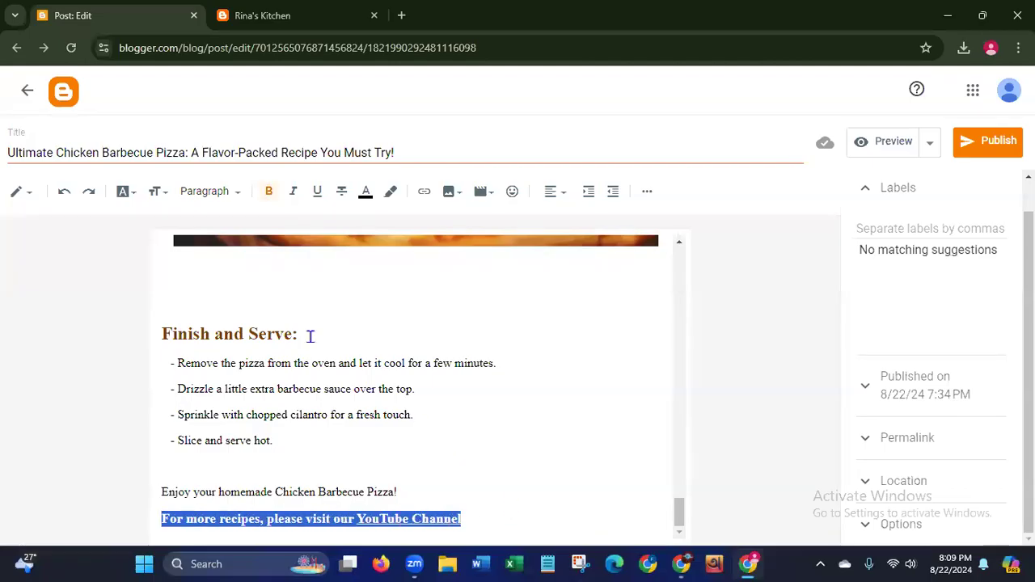
{"action": "left_click", "coordinate": [155, 194]}
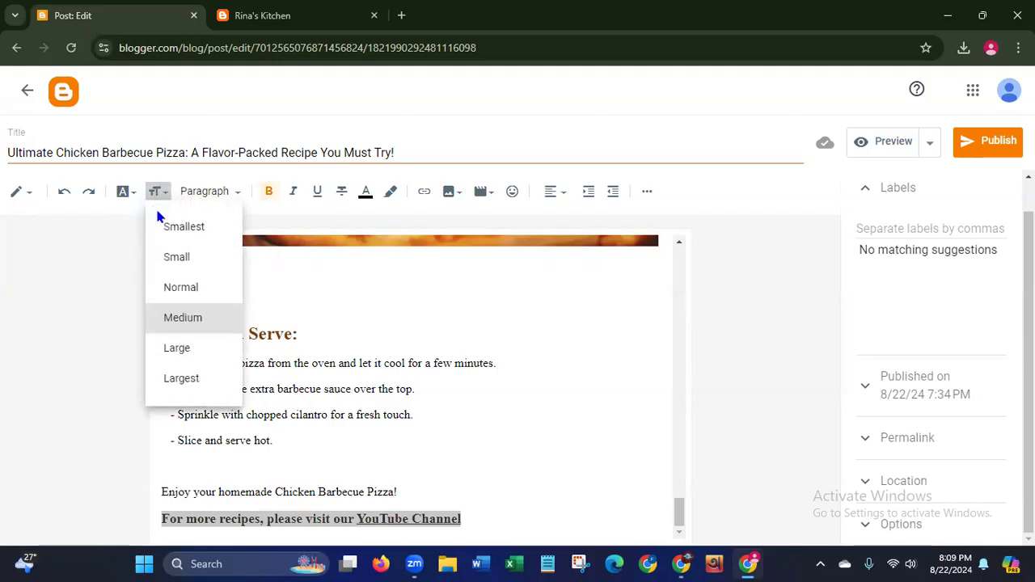
{"action": "left_click", "coordinate": [162, 356]}
{"action": "left_click", "coordinate": [547, 418]}
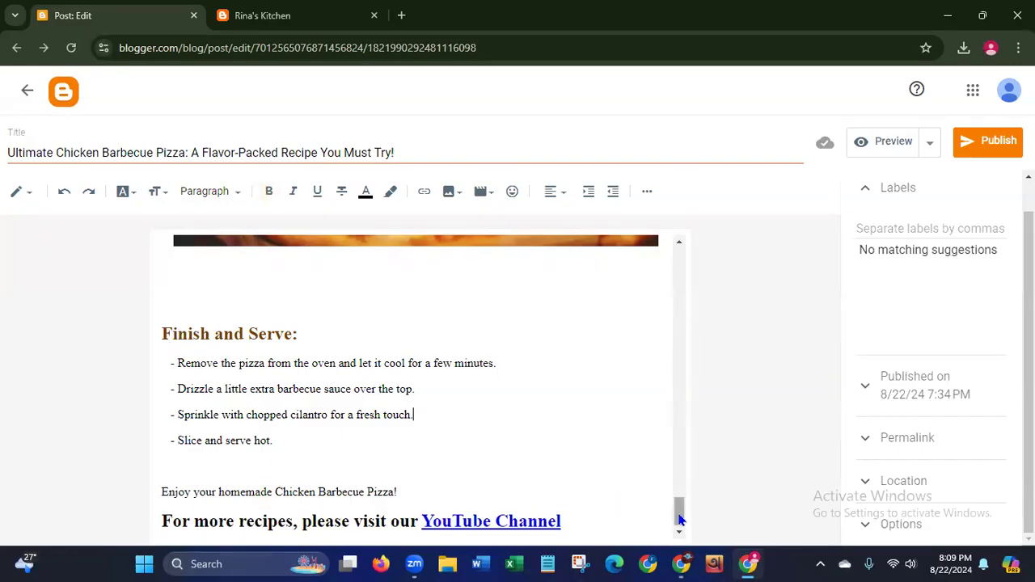
- Publish the chicken barbecue pizza post to the blog and view its link sharing options
{"action": "left_click_drag", "start_coordinate": [680, 523], "coordinate": [678, 265]}
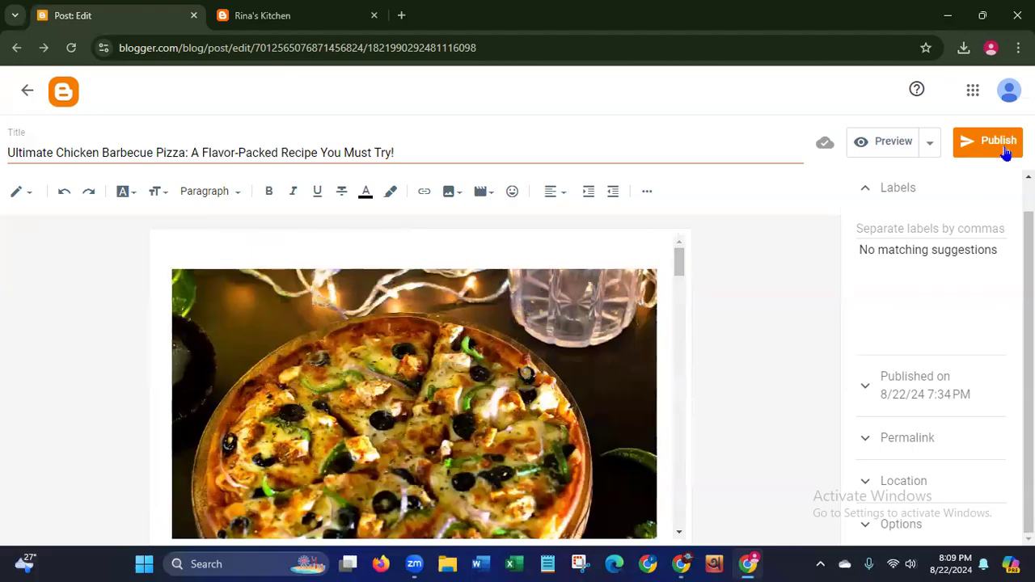
{"action": "left_click", "coordinate": [989, 147]}
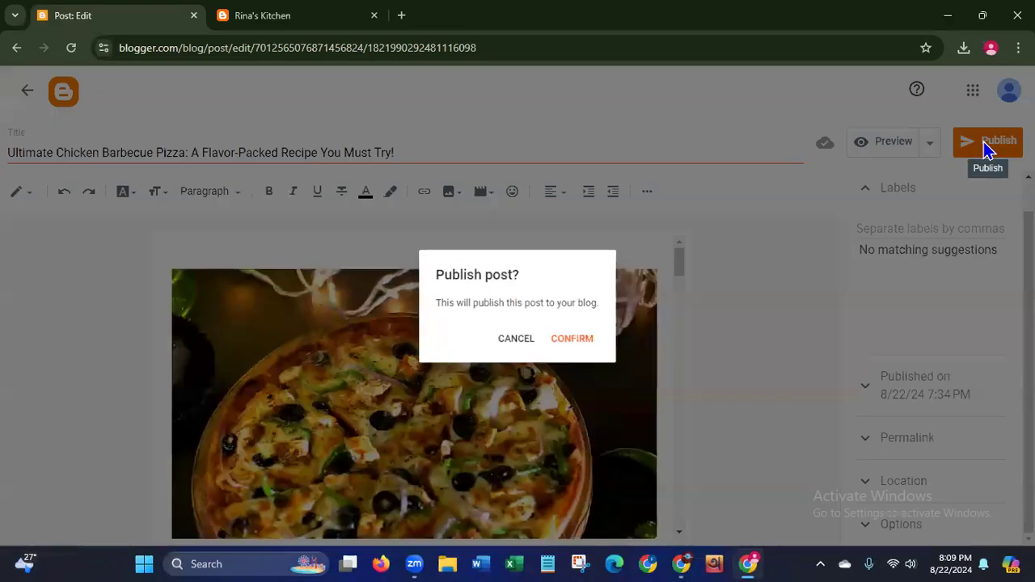
{"action": "left_click", "coordinate": [590, 346]}
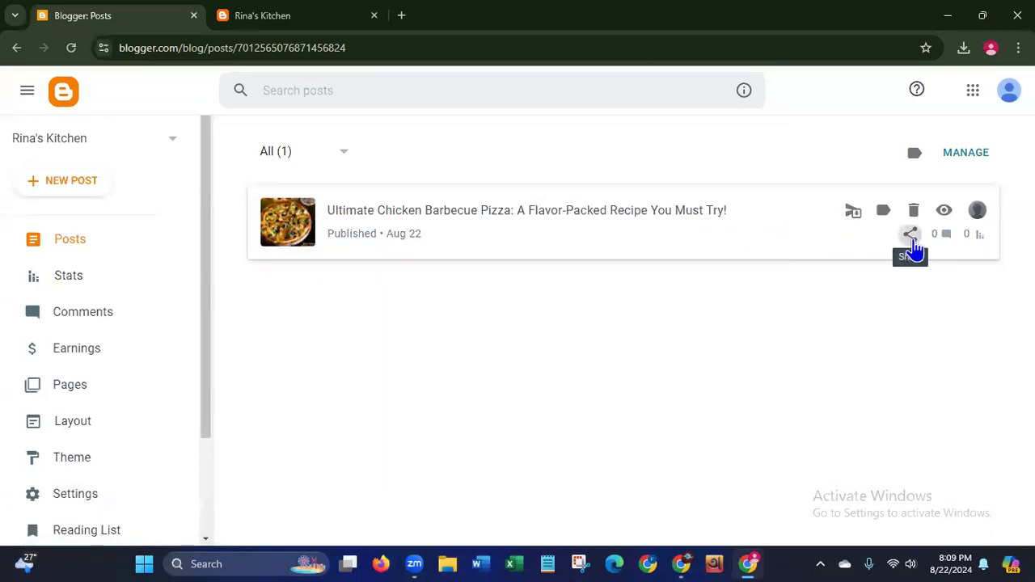
{"action": "left_click", "coordinate": [910, 234]}
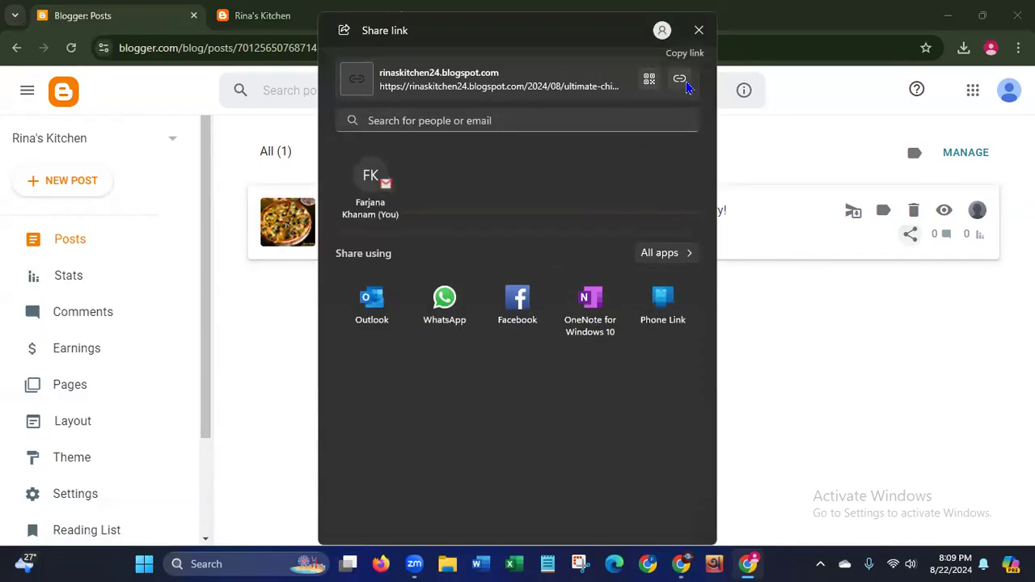
{"action": "left_click", "coordinate": [699, 32]}
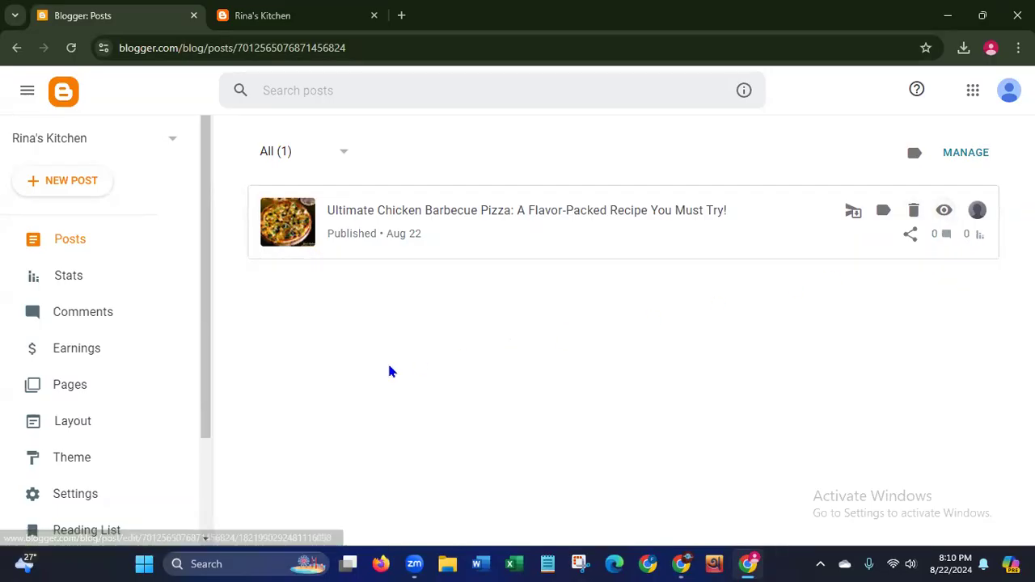
- Reload the live Rina's Kitchen blog and open the full chicken barbecue pizza post from its excerpt
{"action": "left_click", "coordinate": [294, 23]}
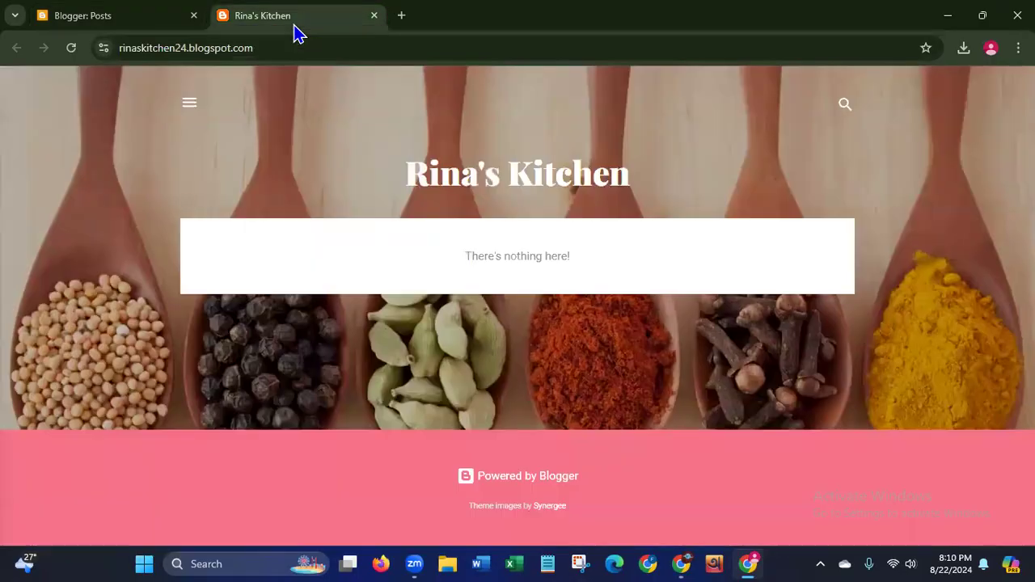
{"action": "left_click", "coordinate": [71, 49]}
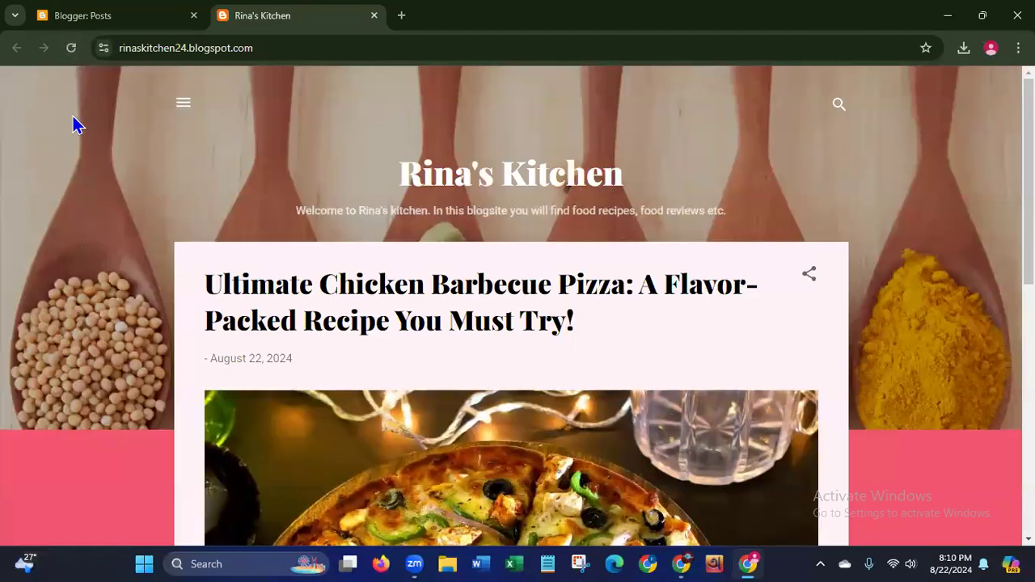
{"action": "scroll", "coordinate": [517, 306], "scroll_direction": "down", "scroll_amount": 3}
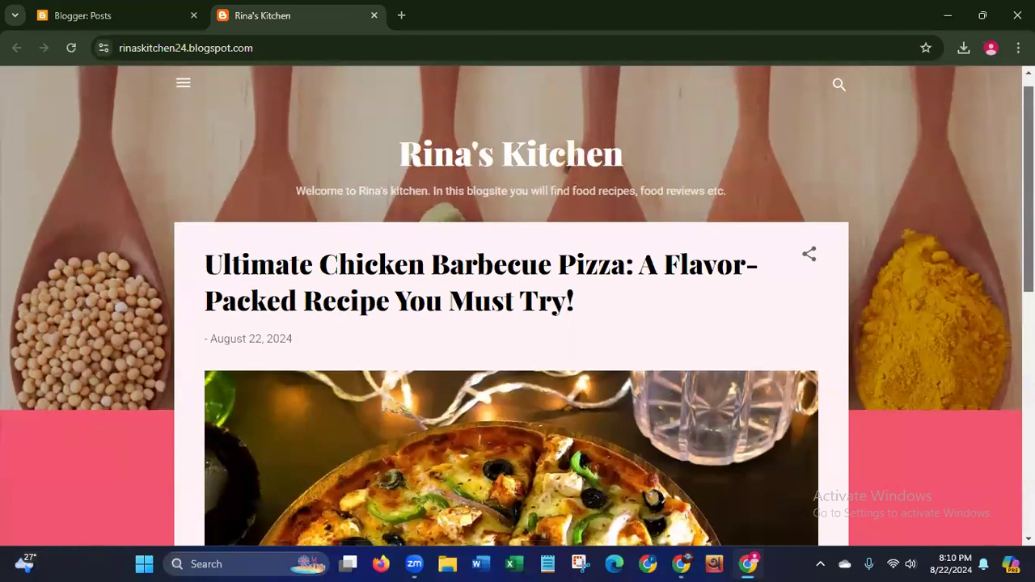
{"action": "scroll", "coordinate": [986, 334], "scroll_direction": "down", "scroll_amount": 6}
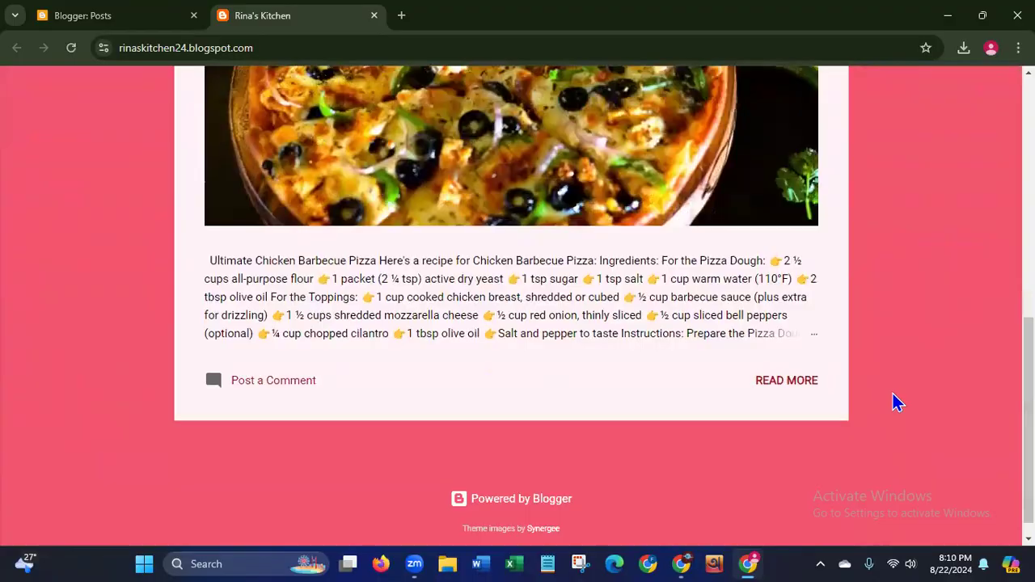
{"action": "left_click", "coordinate": [780, 392]}
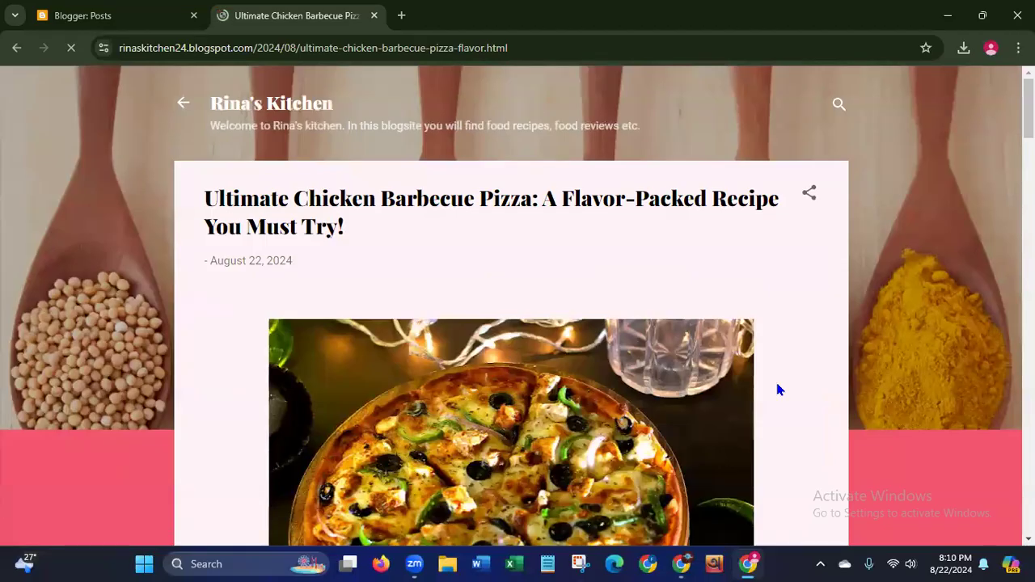
- Review the published post from its title and date to the closing YouTube Channel link, checking the headings, lists and images
{"action": "scroll", "coordinate": [517, 306], "scroll_direction": "down", "scroll_amount": 9}
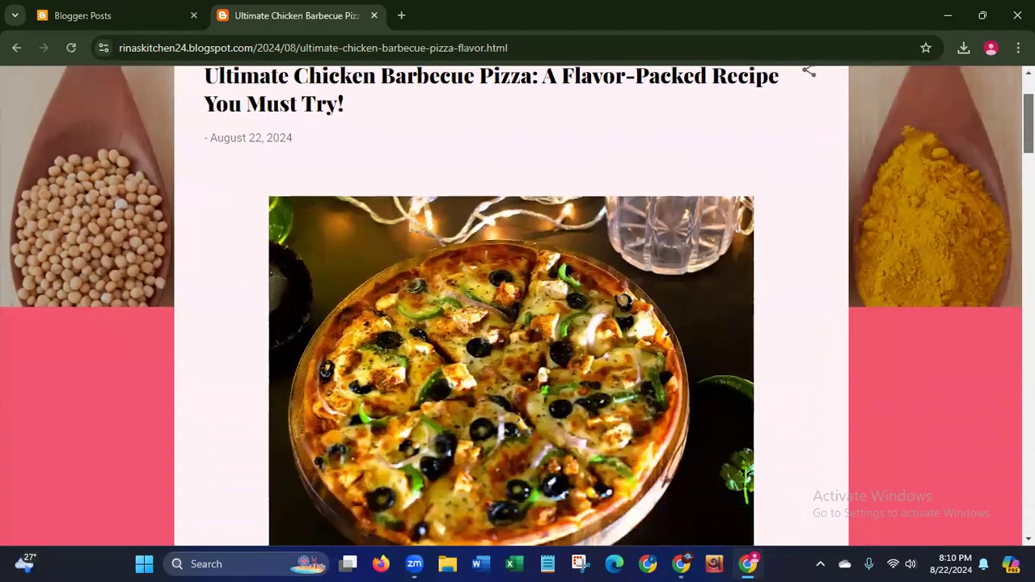
{"action": "scroll", "coordinate": [518, 306], "scroll_direction": "up", "scroll_amount": 6}
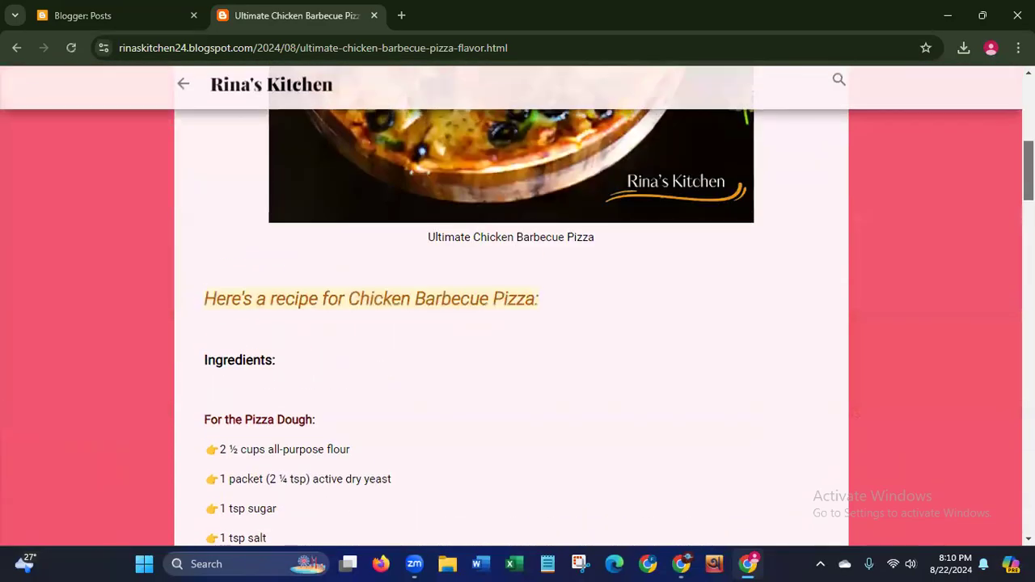
{"action": "scroll", "coordinate": [518, 305], "scroll_direction": "up", "scroll_amount": 1}
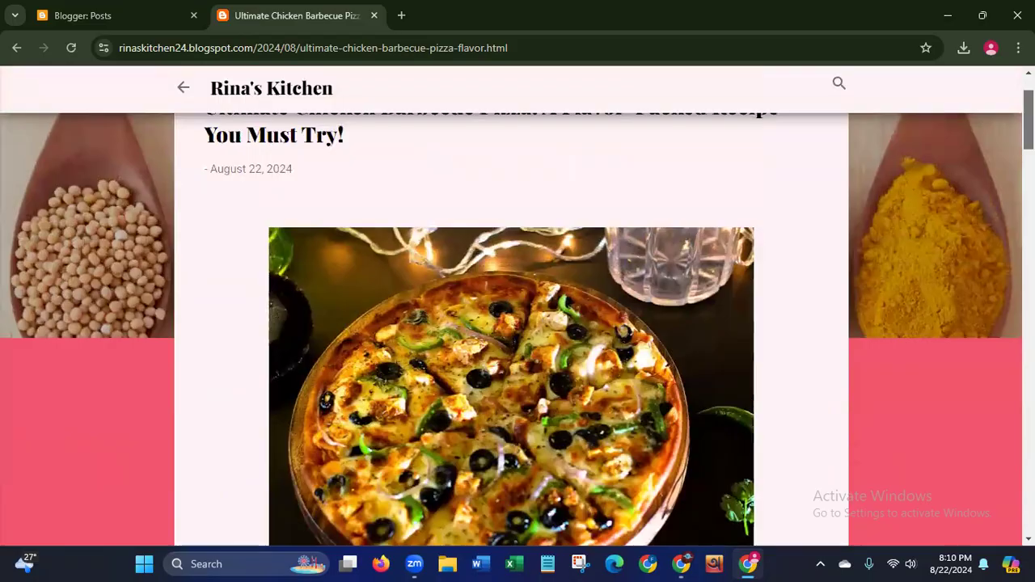
{"action": "scroll", "coordinate": [517, 305], "scroll_direction": "up", "scroll_amount": 1}
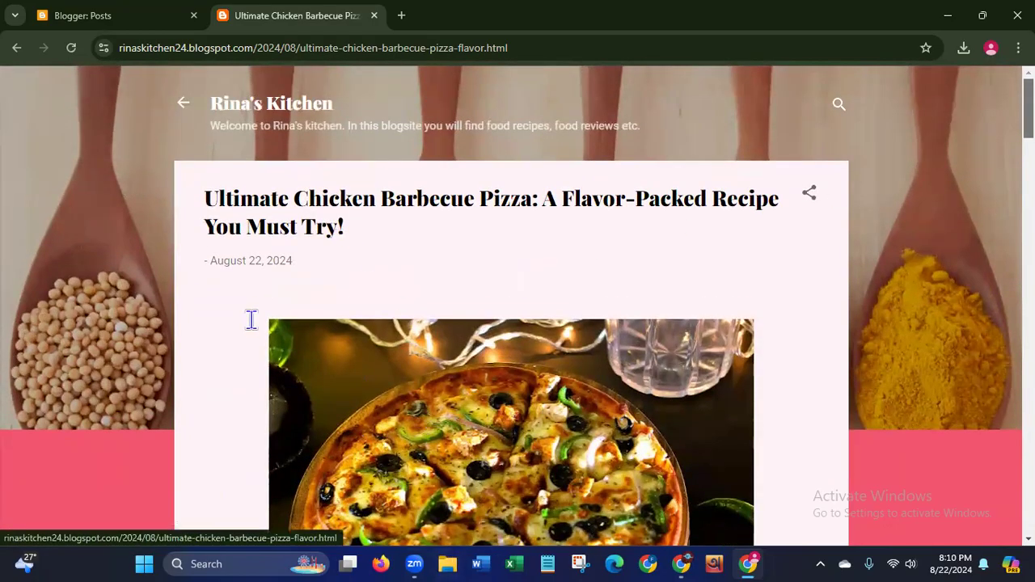
{"action": "left_click_drag", "start_coordinate": [208, 260], "coordinate": [387, 267]}
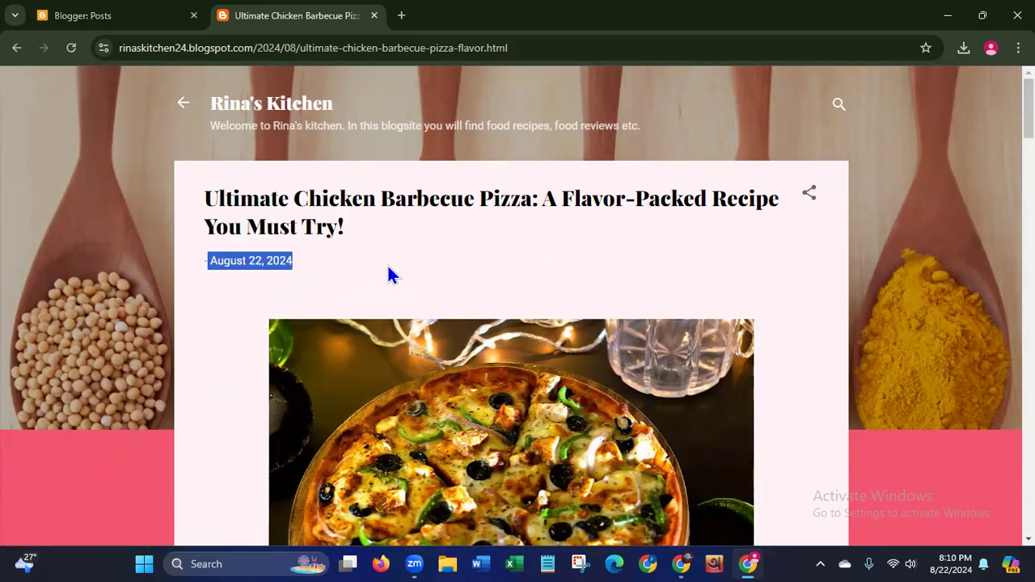
{"action": "scroll", "coordinate": [517, 306], "scroll_direction": "down", "scroll_amount": 3}
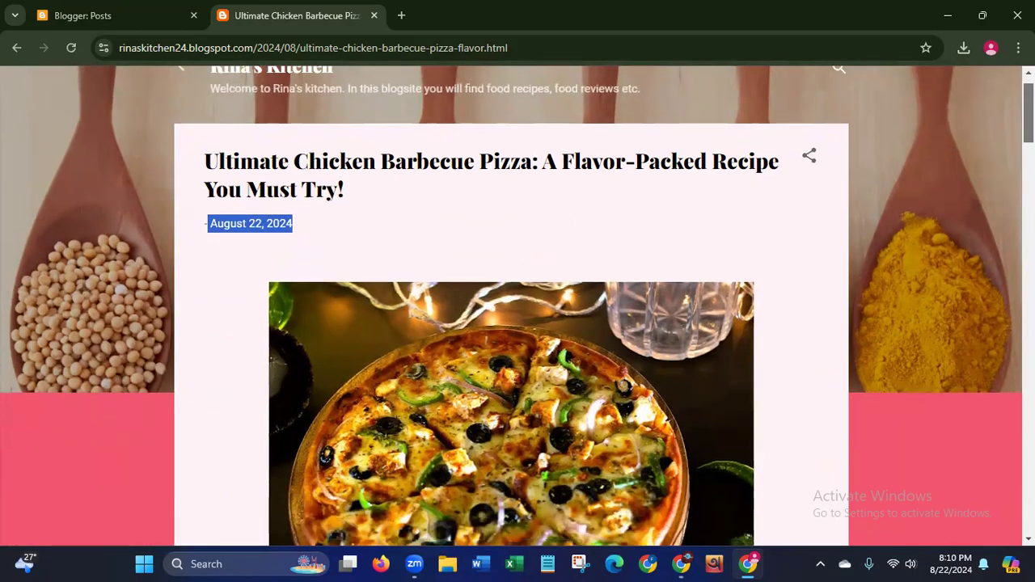
{"action": "scroll", "coordinate": [518, 305], "scroll_direction": "down", "scroll_amount": 5}
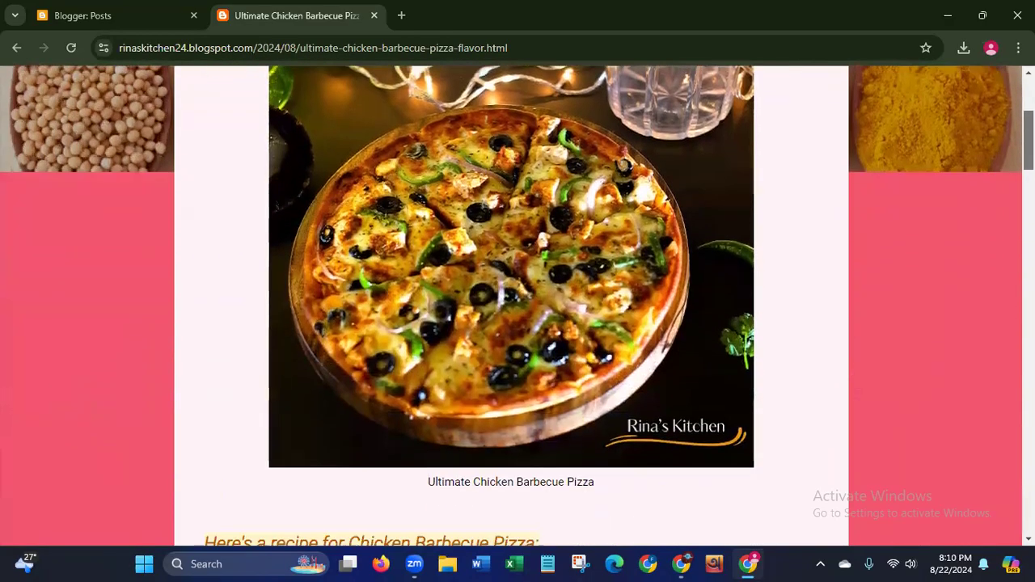
{"action": "scroll", "coordinate": [518, 306], "scroll_direction": "down", "scroll_amount": 3}
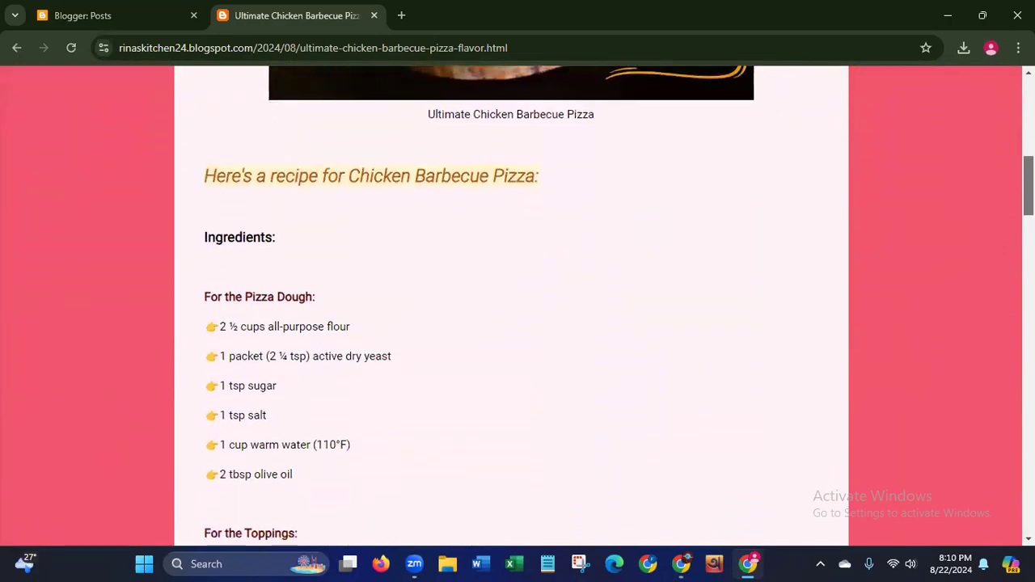
{"action": "scroll", "coordinate": [517, 306], "scroll_direction": "down", "scroll_amount": 2}
{"action": "scroll", "coordinate": [517, 305], "scroll_direction": "down", "scroll_amount": 4}
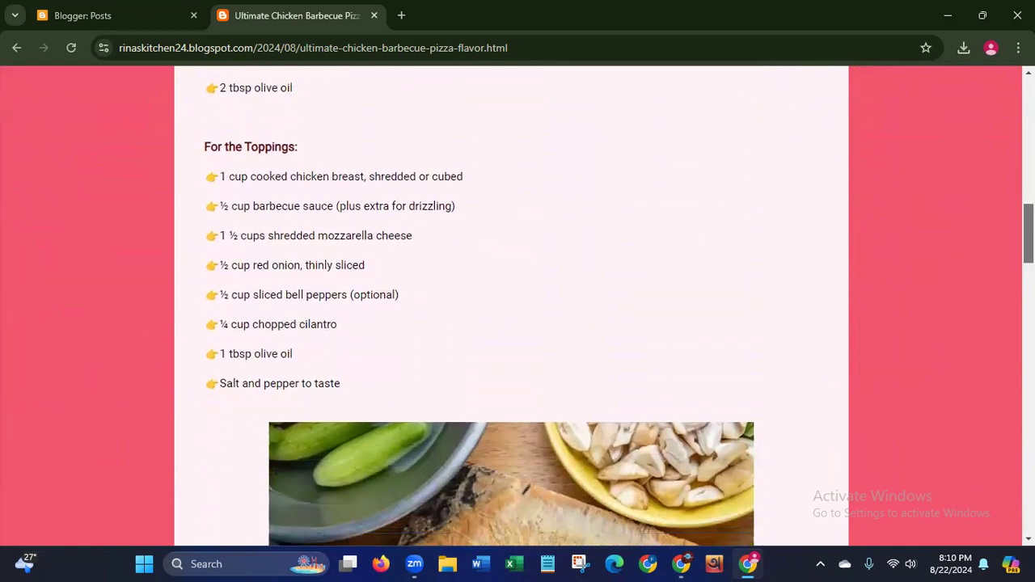
{"action": "scroll", "coordinate": [996, 280], "scroll_direction": "down", "scroll_amount": 5}
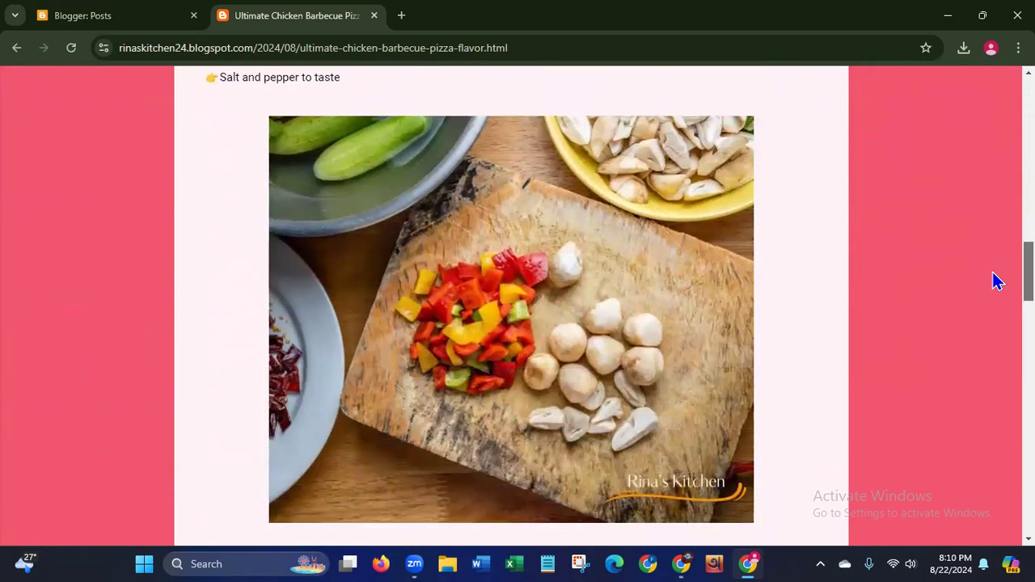
{"action": "scroll", "coordinate": [996, 280], "scroll_direction": "down", "scroll_amount": 5}
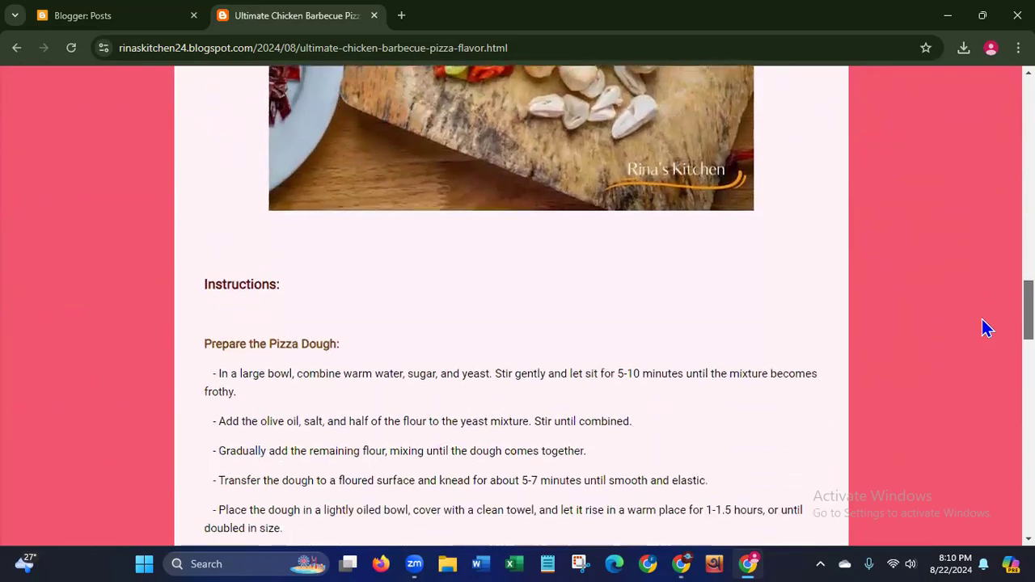
{"action": "scroll", "coordinate": [986, 327], "scroll_direction": "down", "scroll_amount": 5}
{"action": "scroll", "coordinate": [976, 351], "scroll_direction": "down", "scroll_amount": 5}
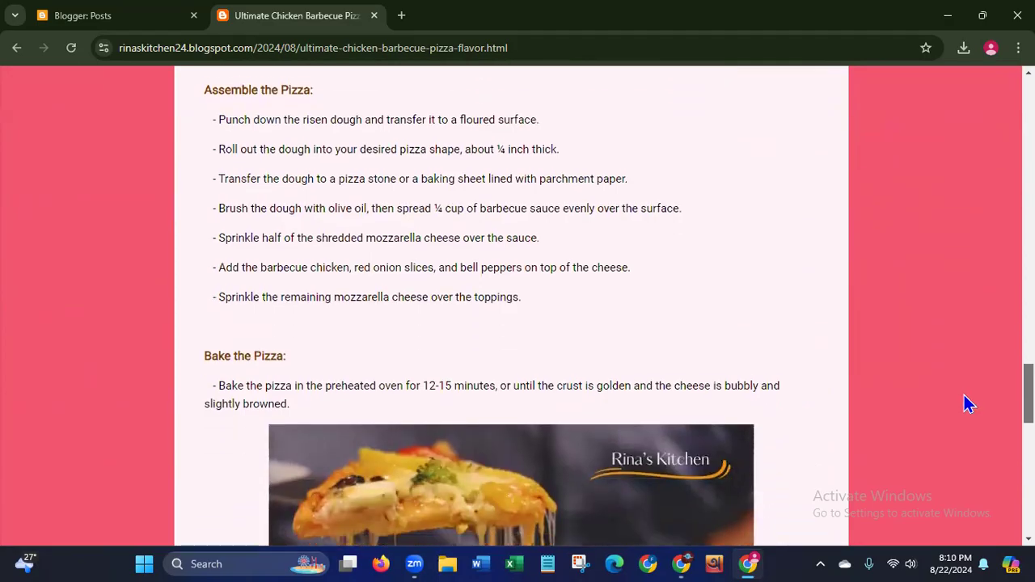
{"action": "scroll", "coordinate": [966, 408], "scroll_direction": "down", "scroll_amount": 3}
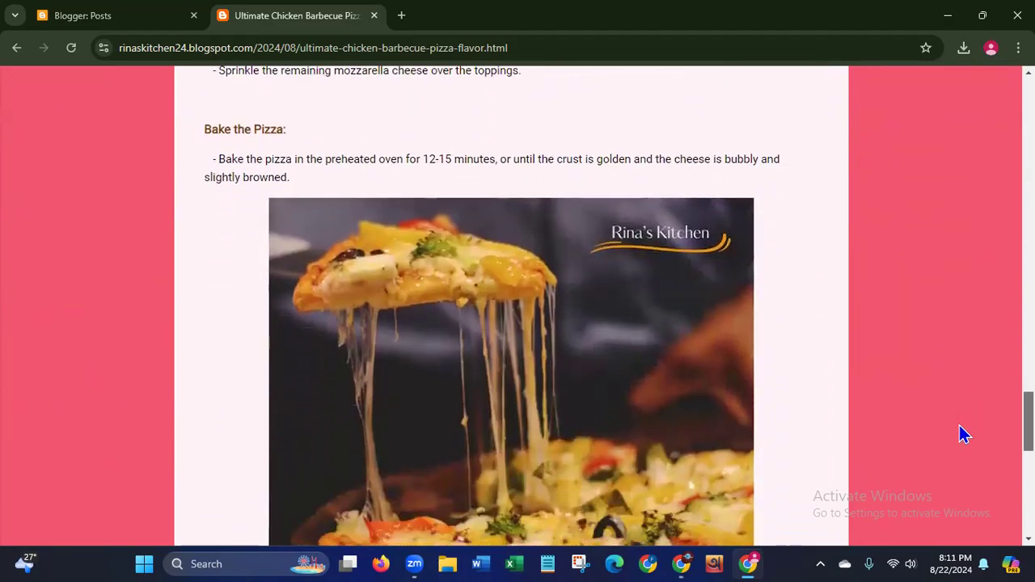
{"action": "scroll", "coordinate": [961, 441], "scroll_direction": "down", "scroll_amount": 4}
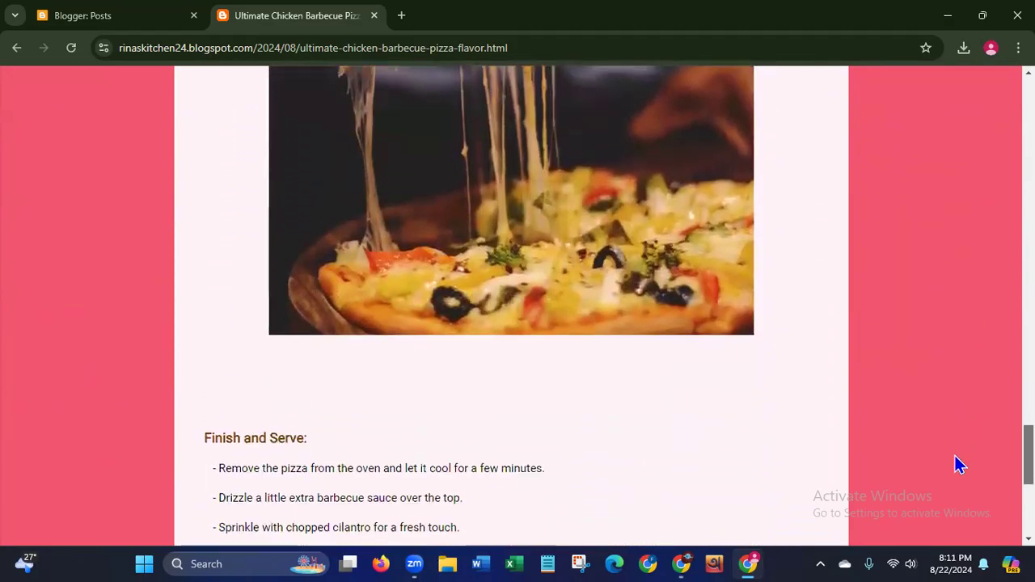
{"action": "scroll", "coordinate": [955, 455], "scroll_direction": "down", "scroll_amount": 5}
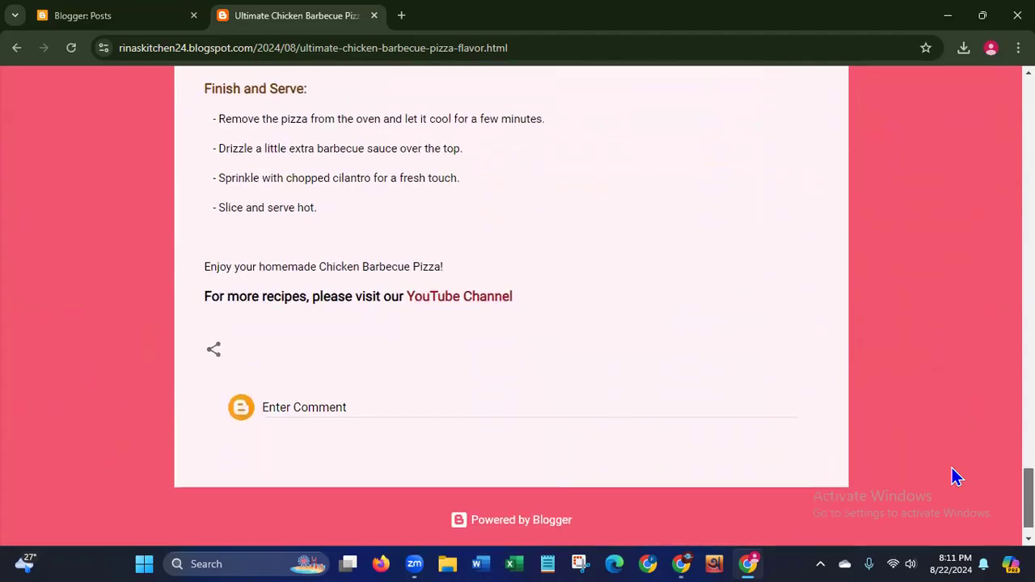
- Check the closing YouTube Channel line of the live chicken barbecue pizza post and return to its title
{"action": "left_click_drag", "start_coordinate": [202, 296], "coordinate": [612, 305]}
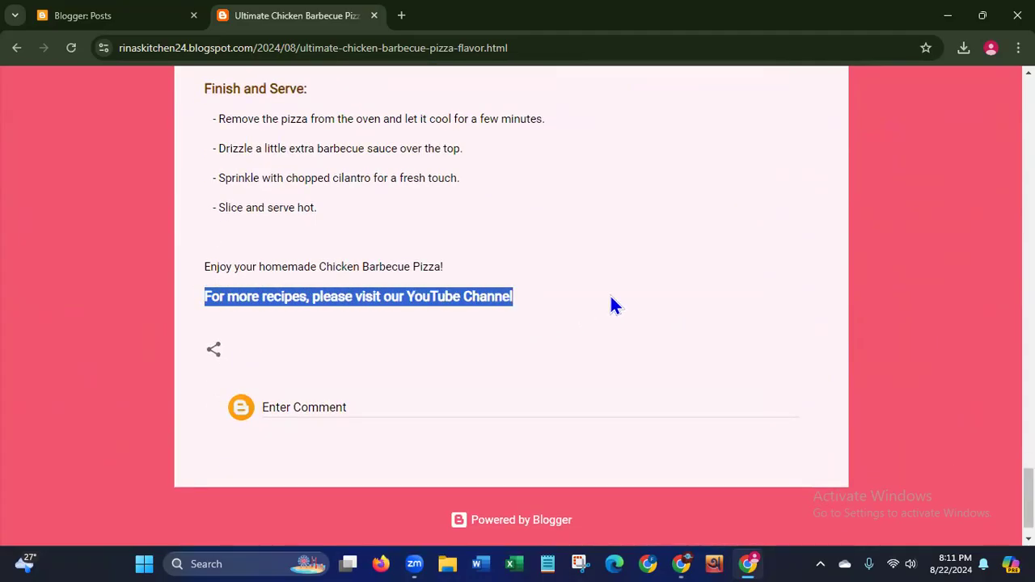
{"action": "left_click", "coordinate": [676, 287]}
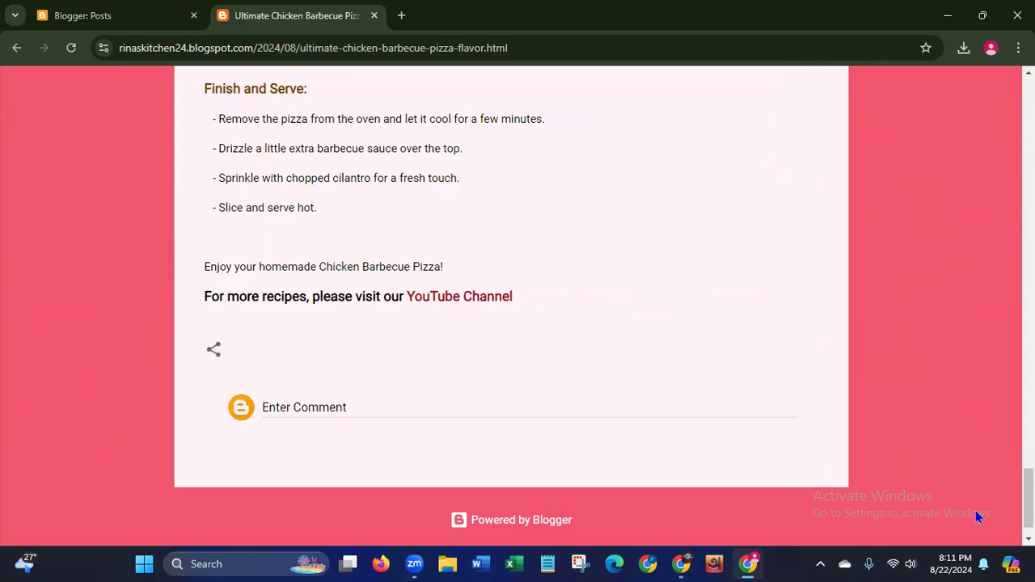
{"action": "scroll", "coordinate": [518, 307], "scroll_direction": "up", "scroll_amount": 15}
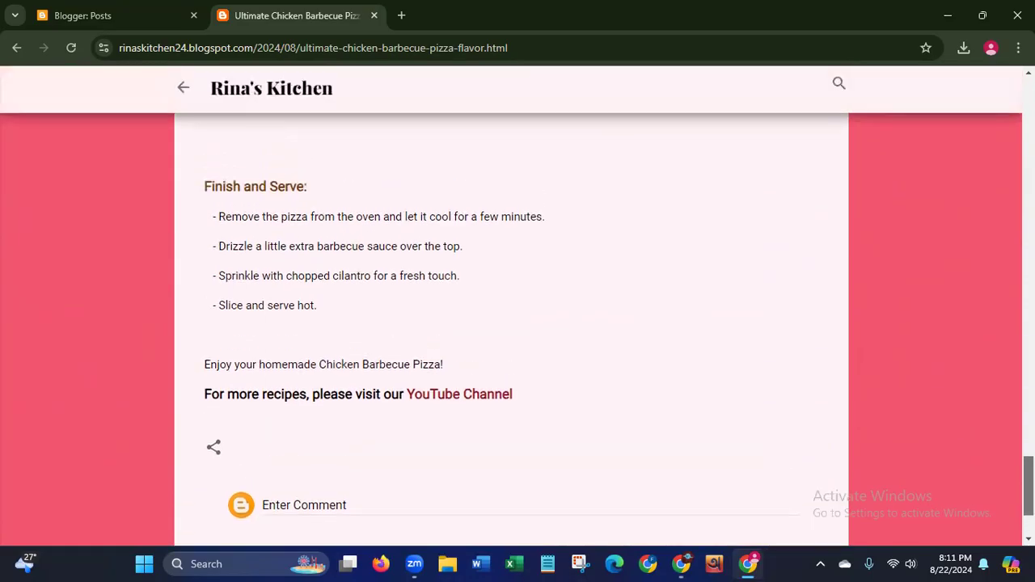
{"action": "scroll", "coordinate": [632, 112], "scroll_direction": "up", "scroll_amount": 10}
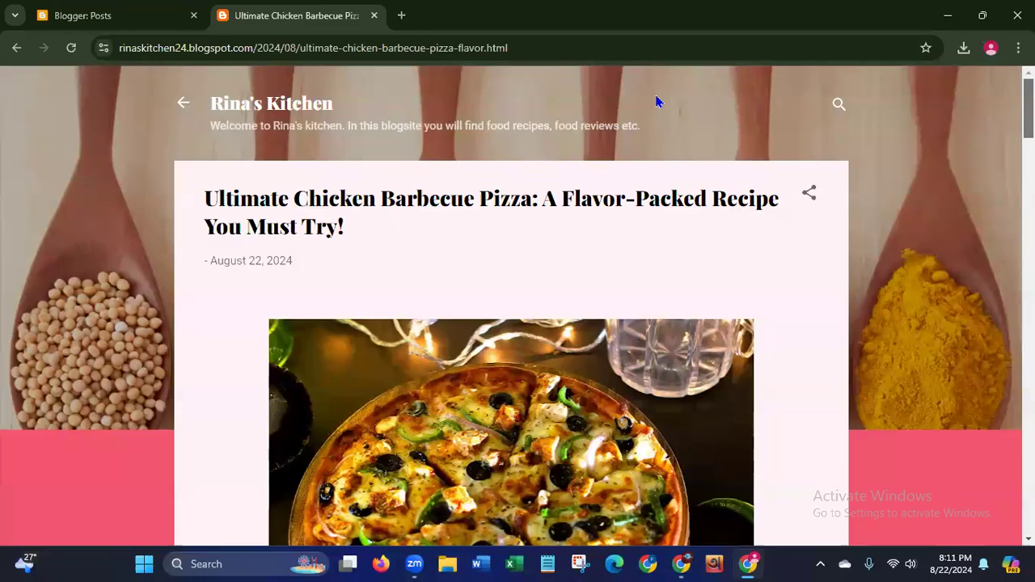
- Check the pizza post's entry in the Blogger posts list and view the live post's title and lead image again
{"action": "left_click", "coordinate": [85, 18]}
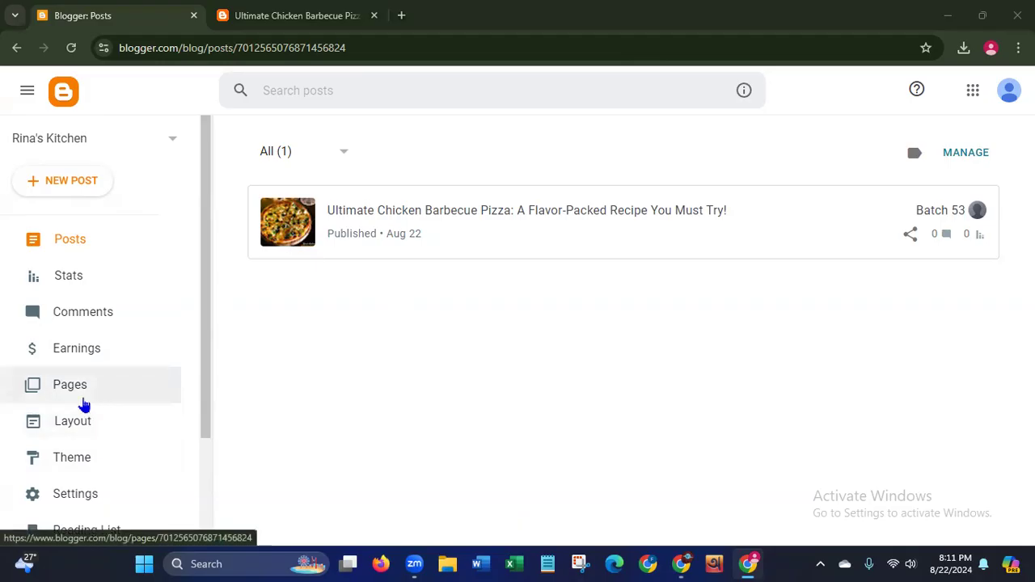
{"action": "left_click", "coordinate": [261, 18]}
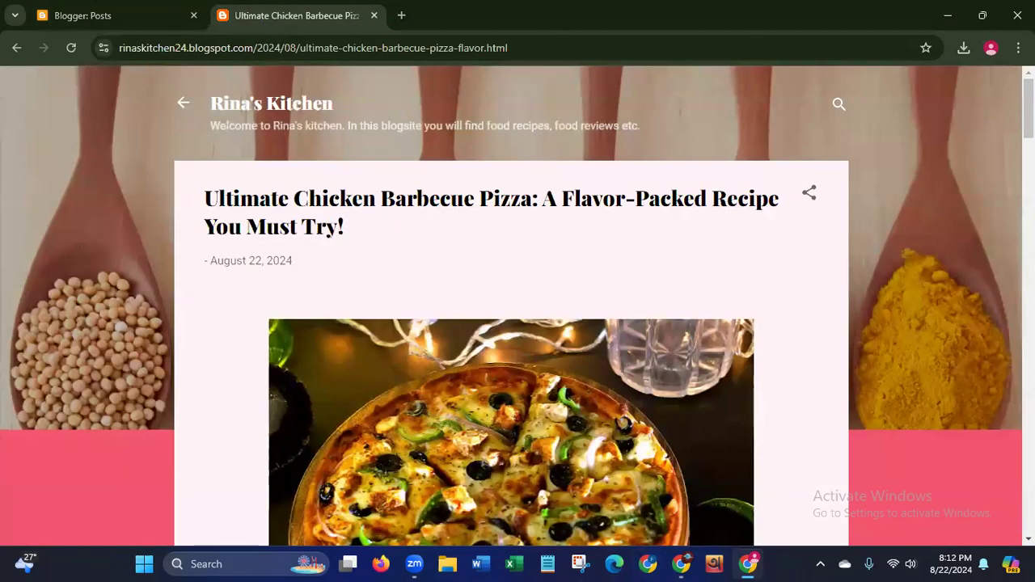
{"action": "scroll", "coordinate": [517, 306], "scroll_direction": "down", "scroll_amount": 2}
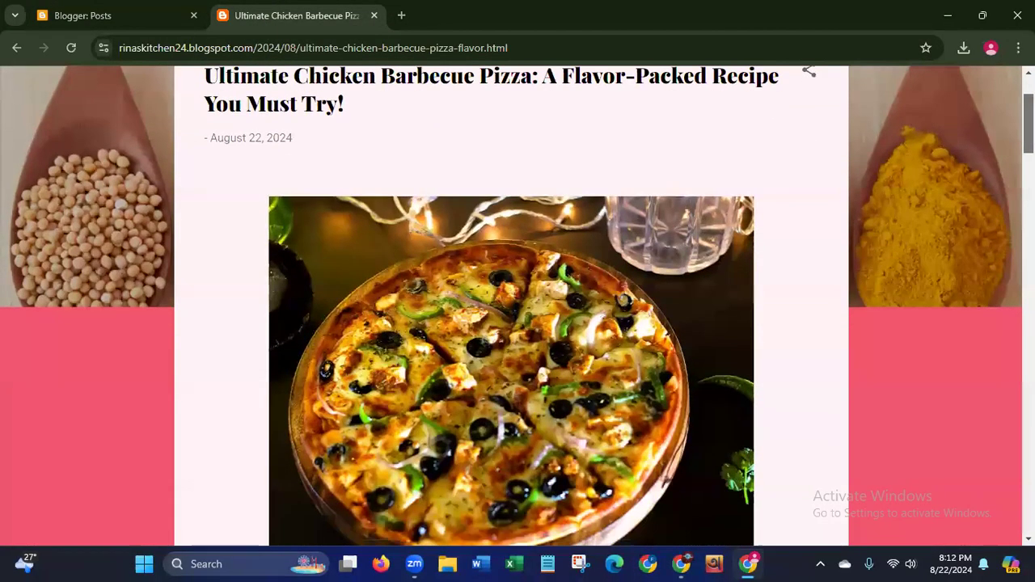
{"action": "scroll", "coordinate": [518, 306], "scroll_direction": "up", "scroll_amount": 2}
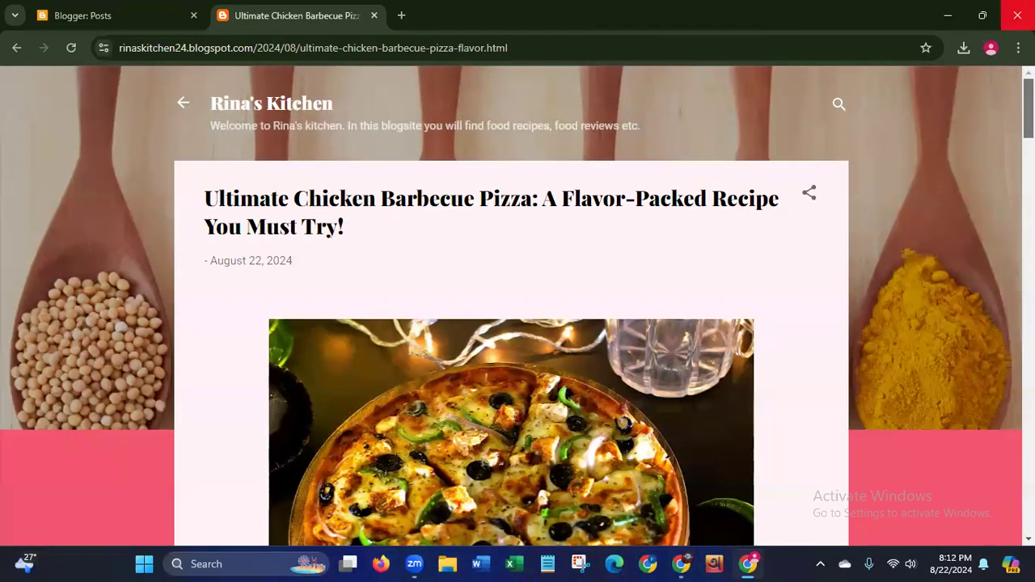
- Close the browser window with the blog and return to the desktop
{"action": "left_click", "coordinate": [1017, 14]}
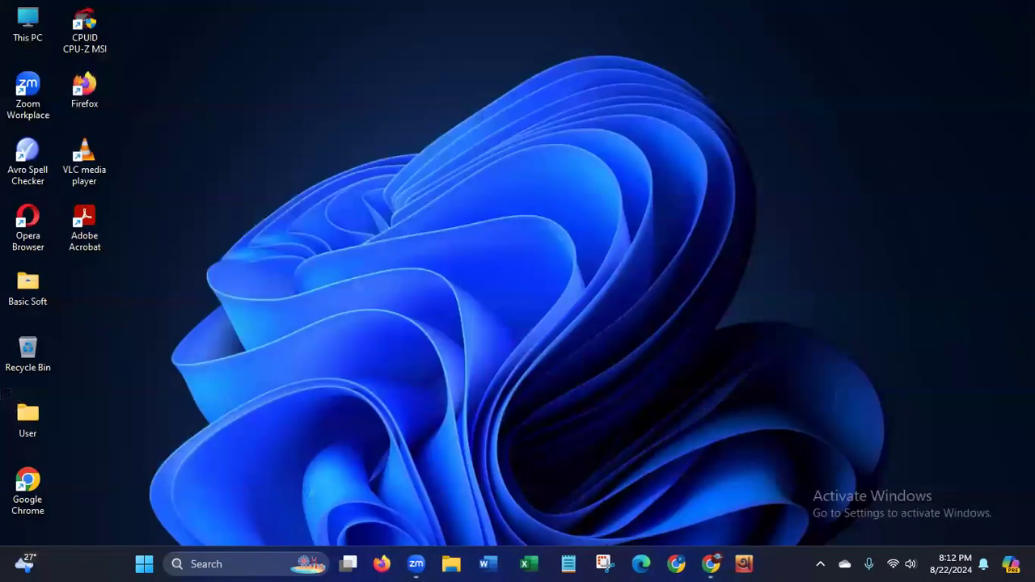
{"action": "right_click", "coordinate": [631, 182]}
{"action": "left_click", "coordinate": [669, 247]}
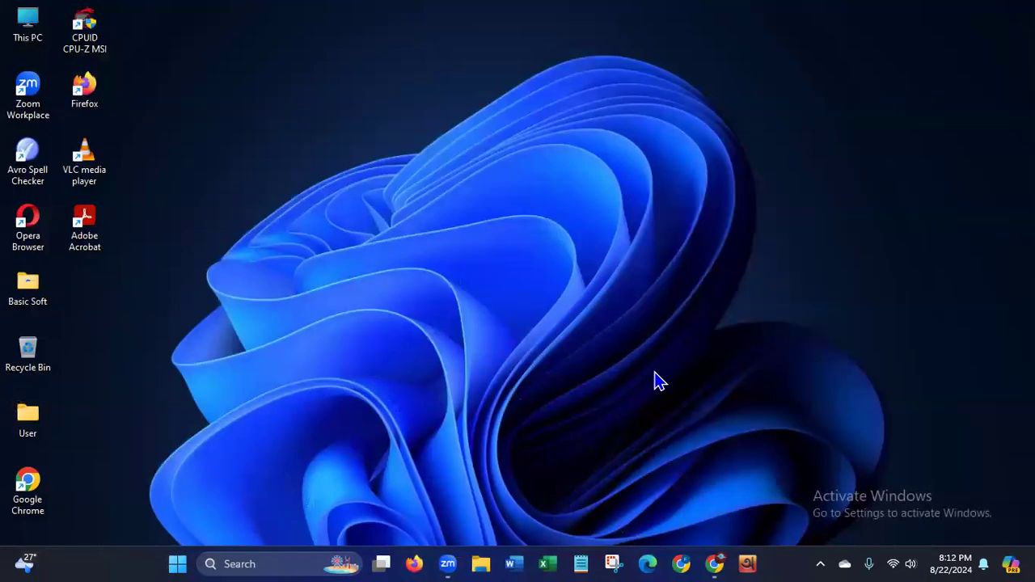